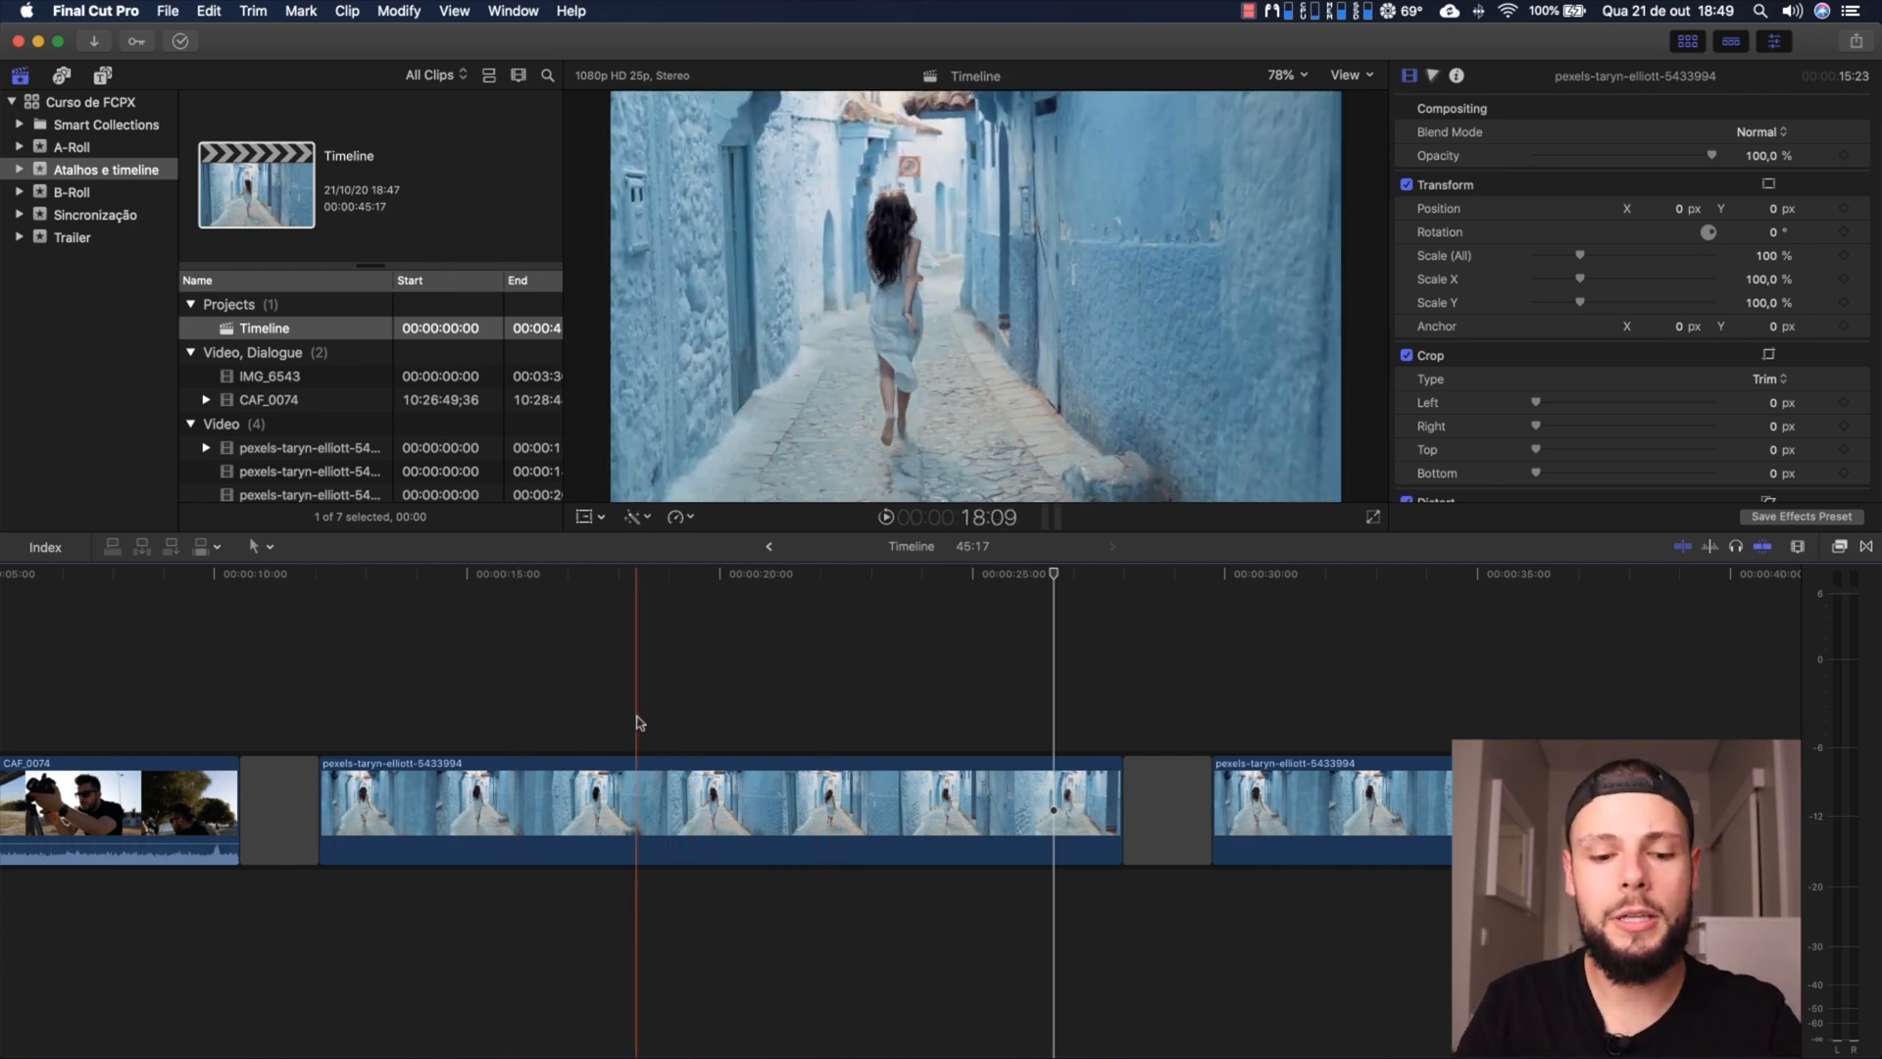
Copy the pexels-taryn-elliott-5433994 clip in the timeline and paste a duplicate as the last clip
click(760, 722)
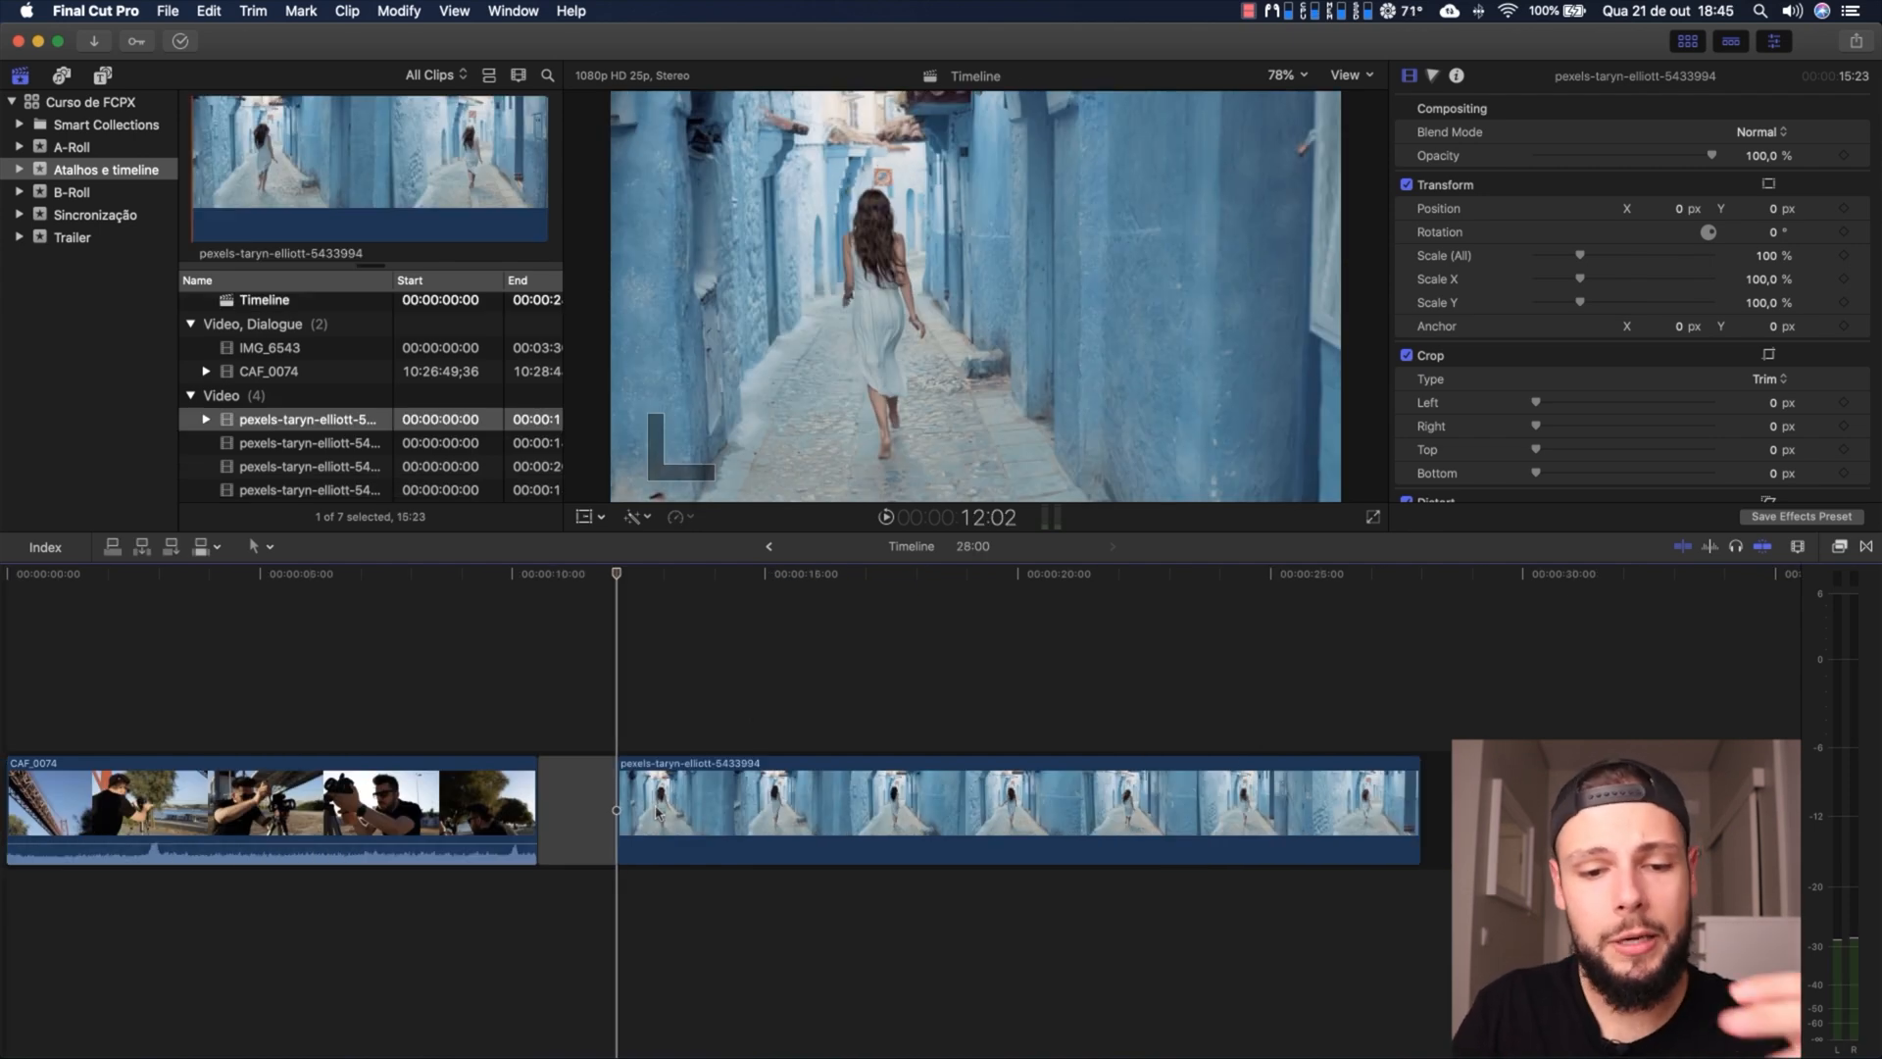
click(686, 818)
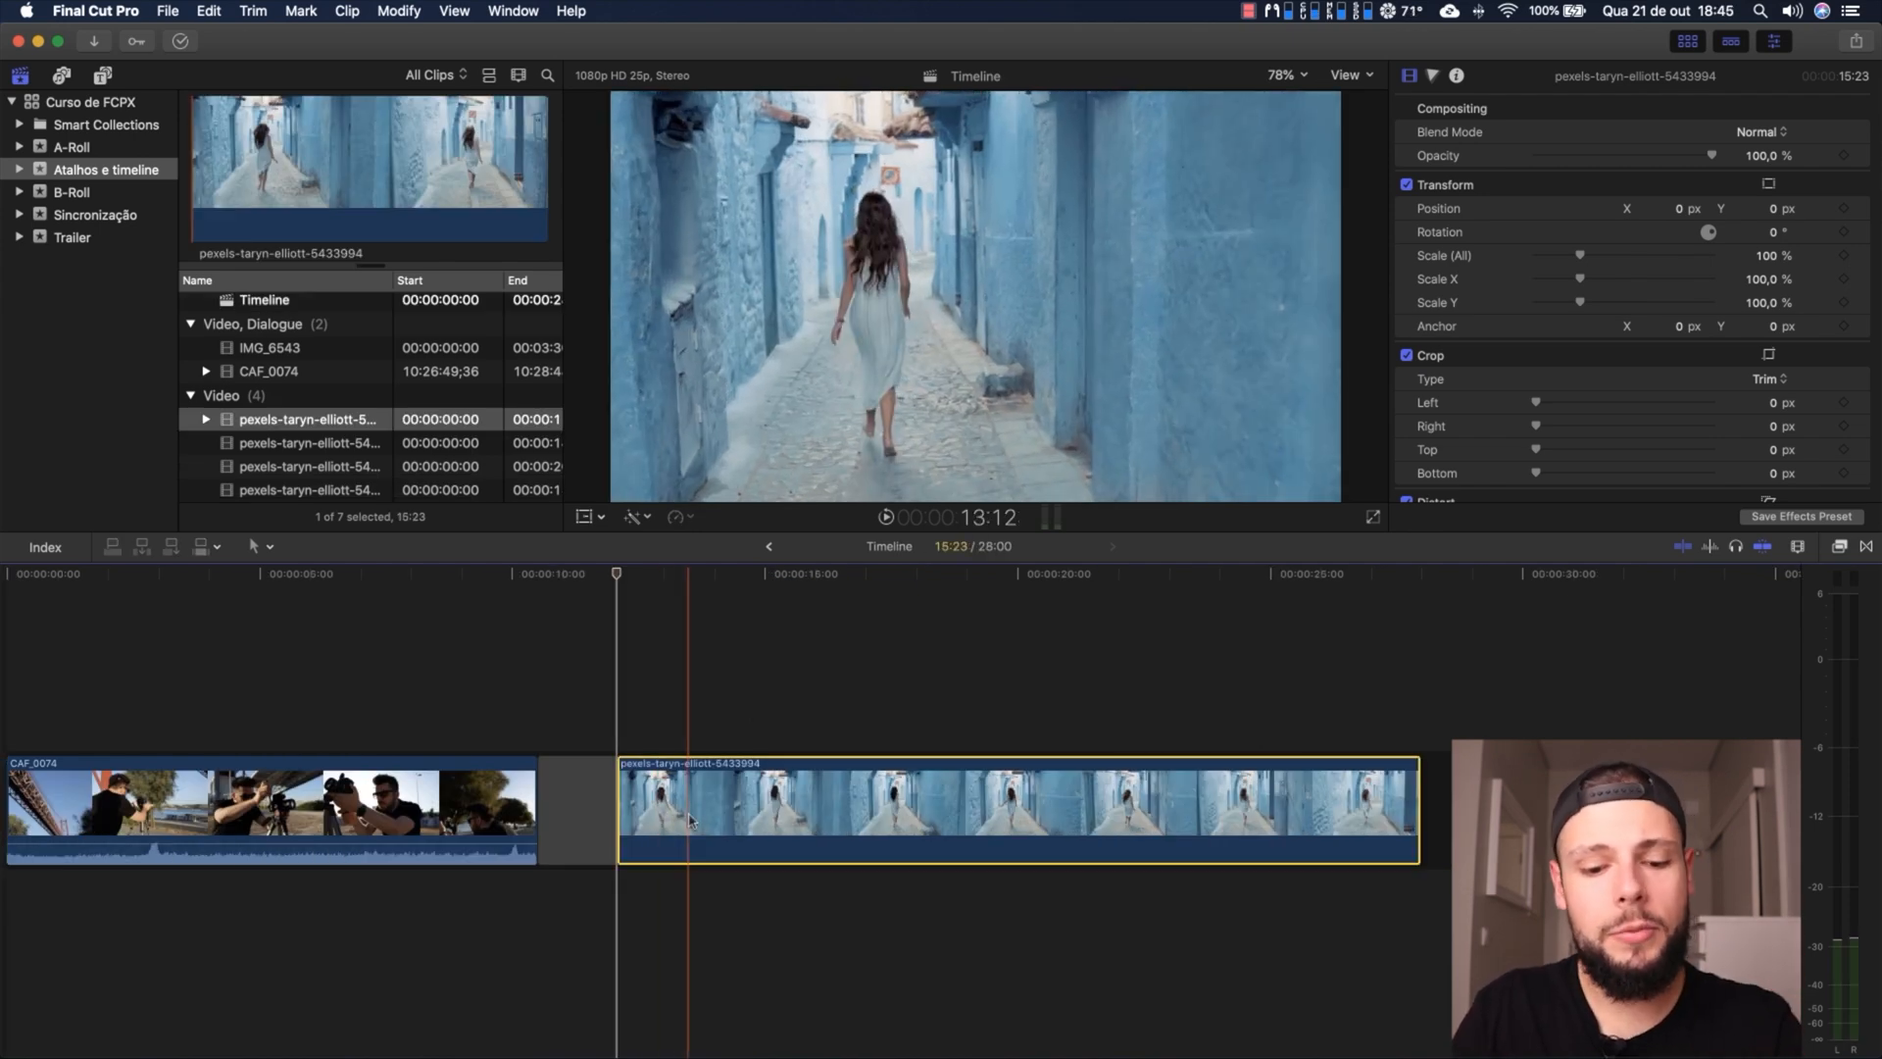
key(super+c)
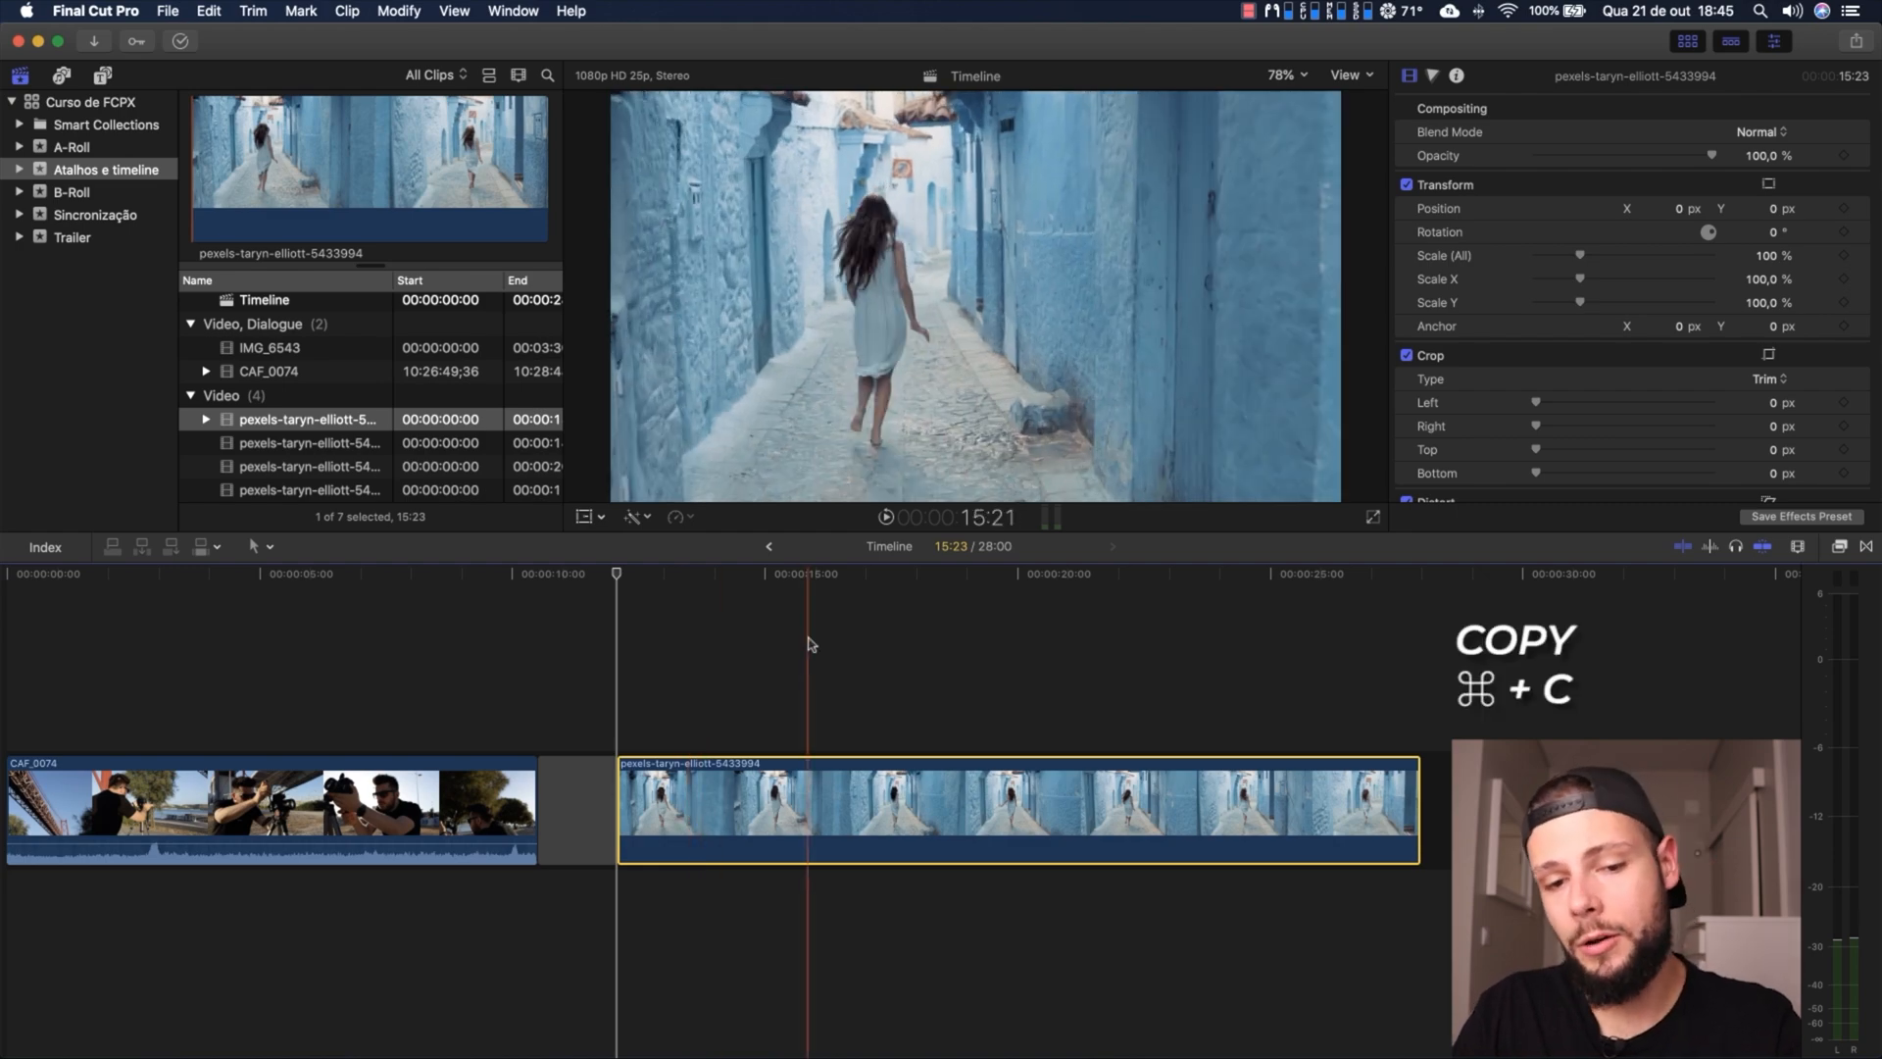
key(super+v)
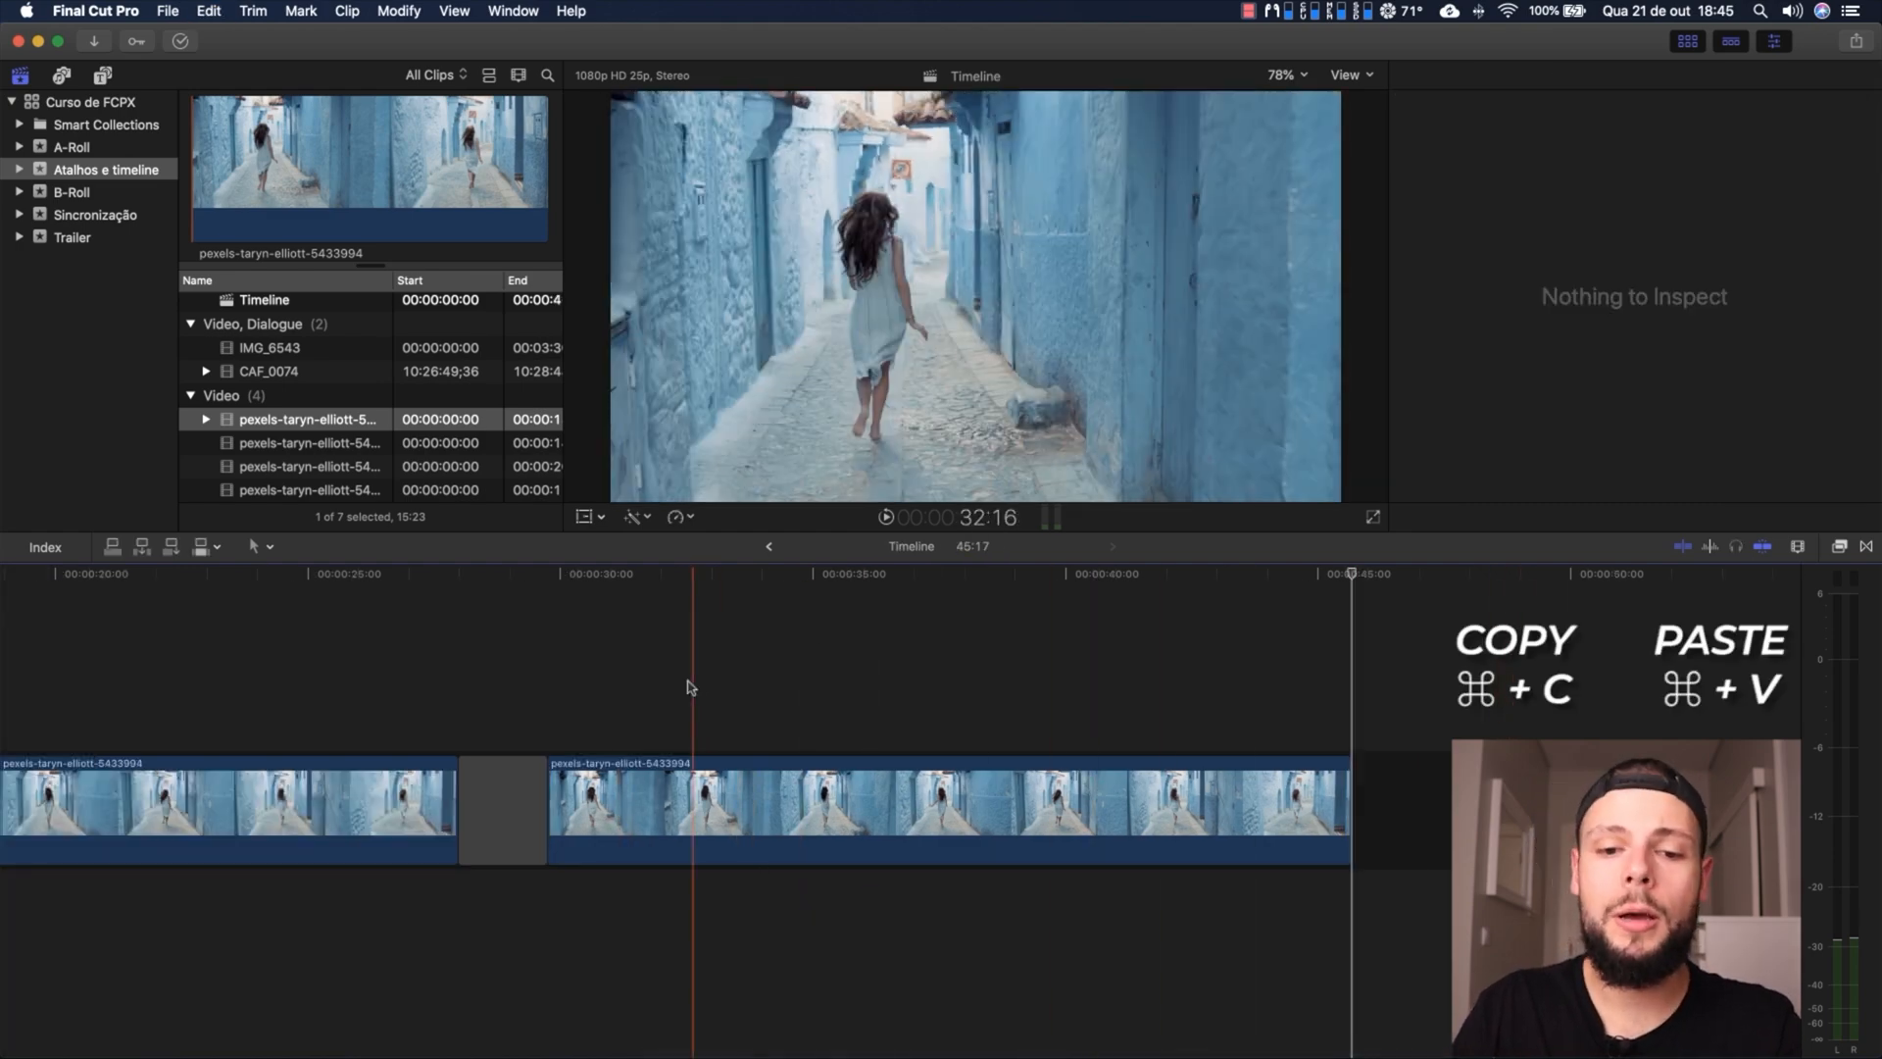
Cut the last pexels-taryn-elliott-5433994 clip from the timeline and paste it back at the end
click(638, 792)
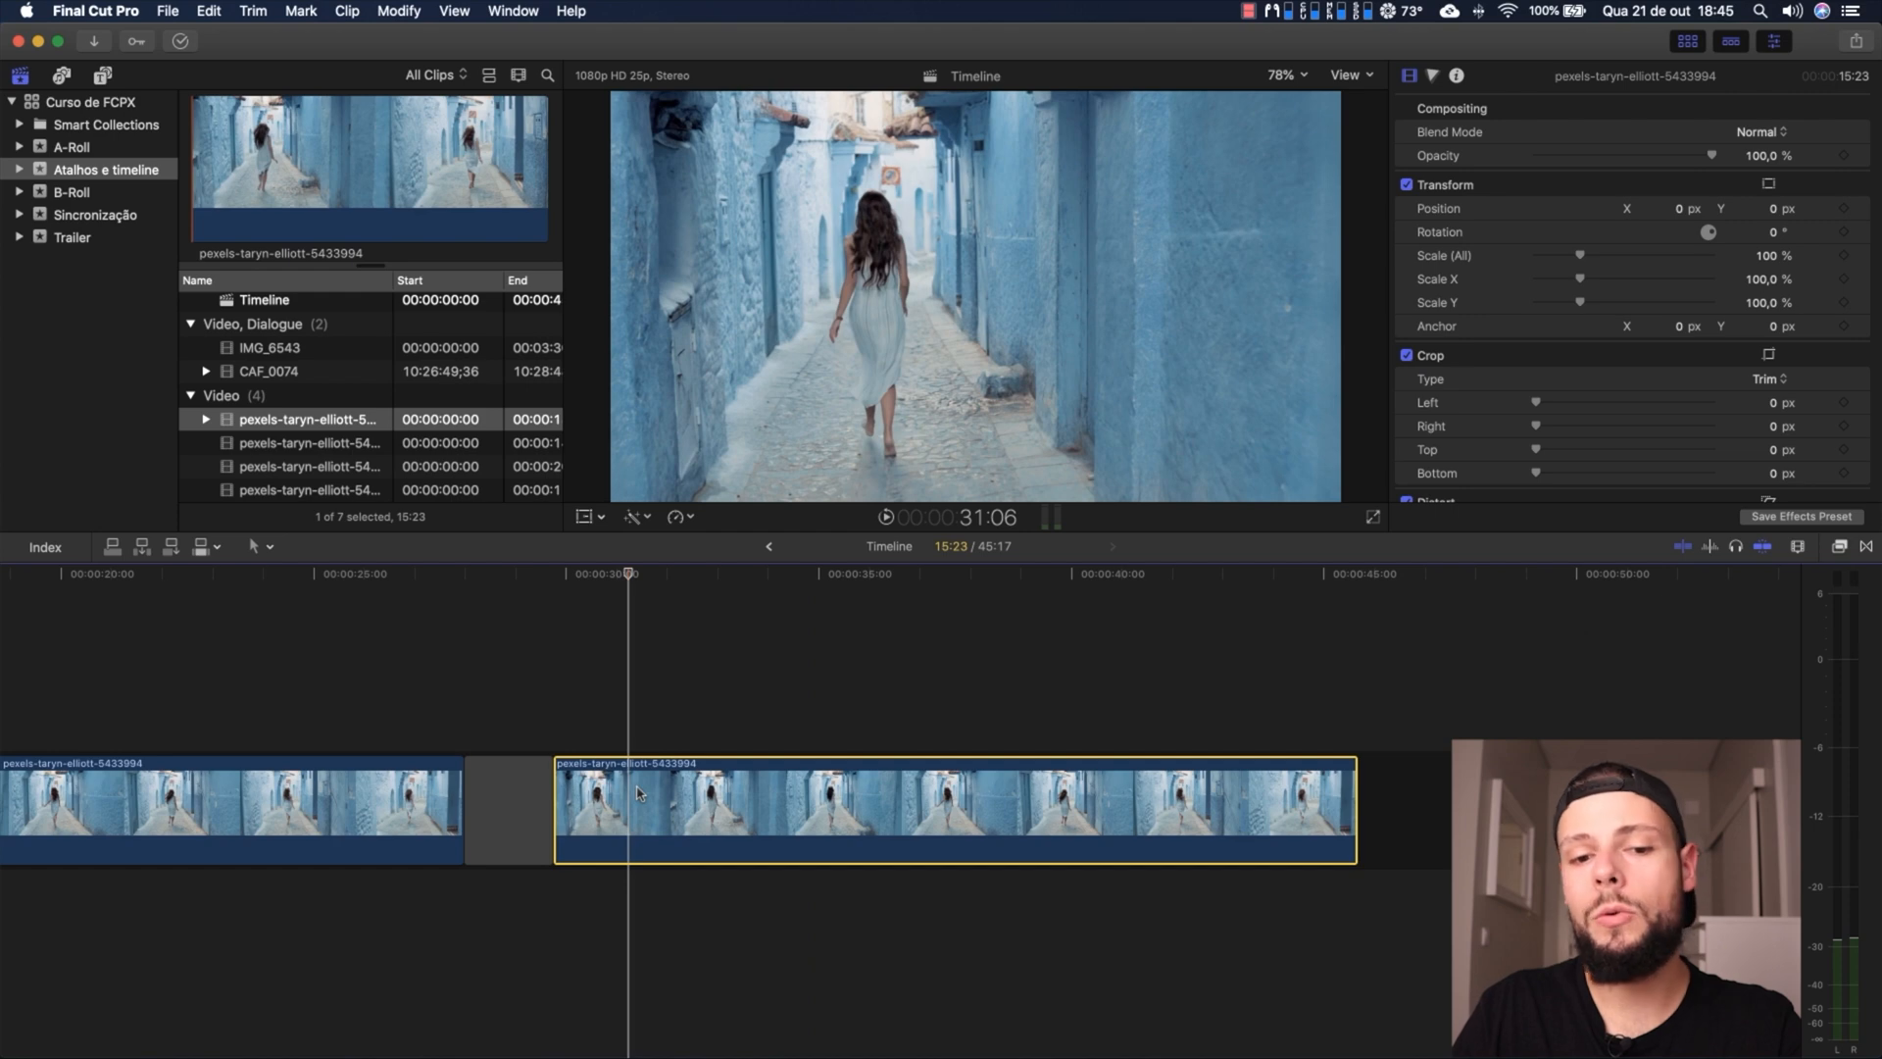
key(super+x)
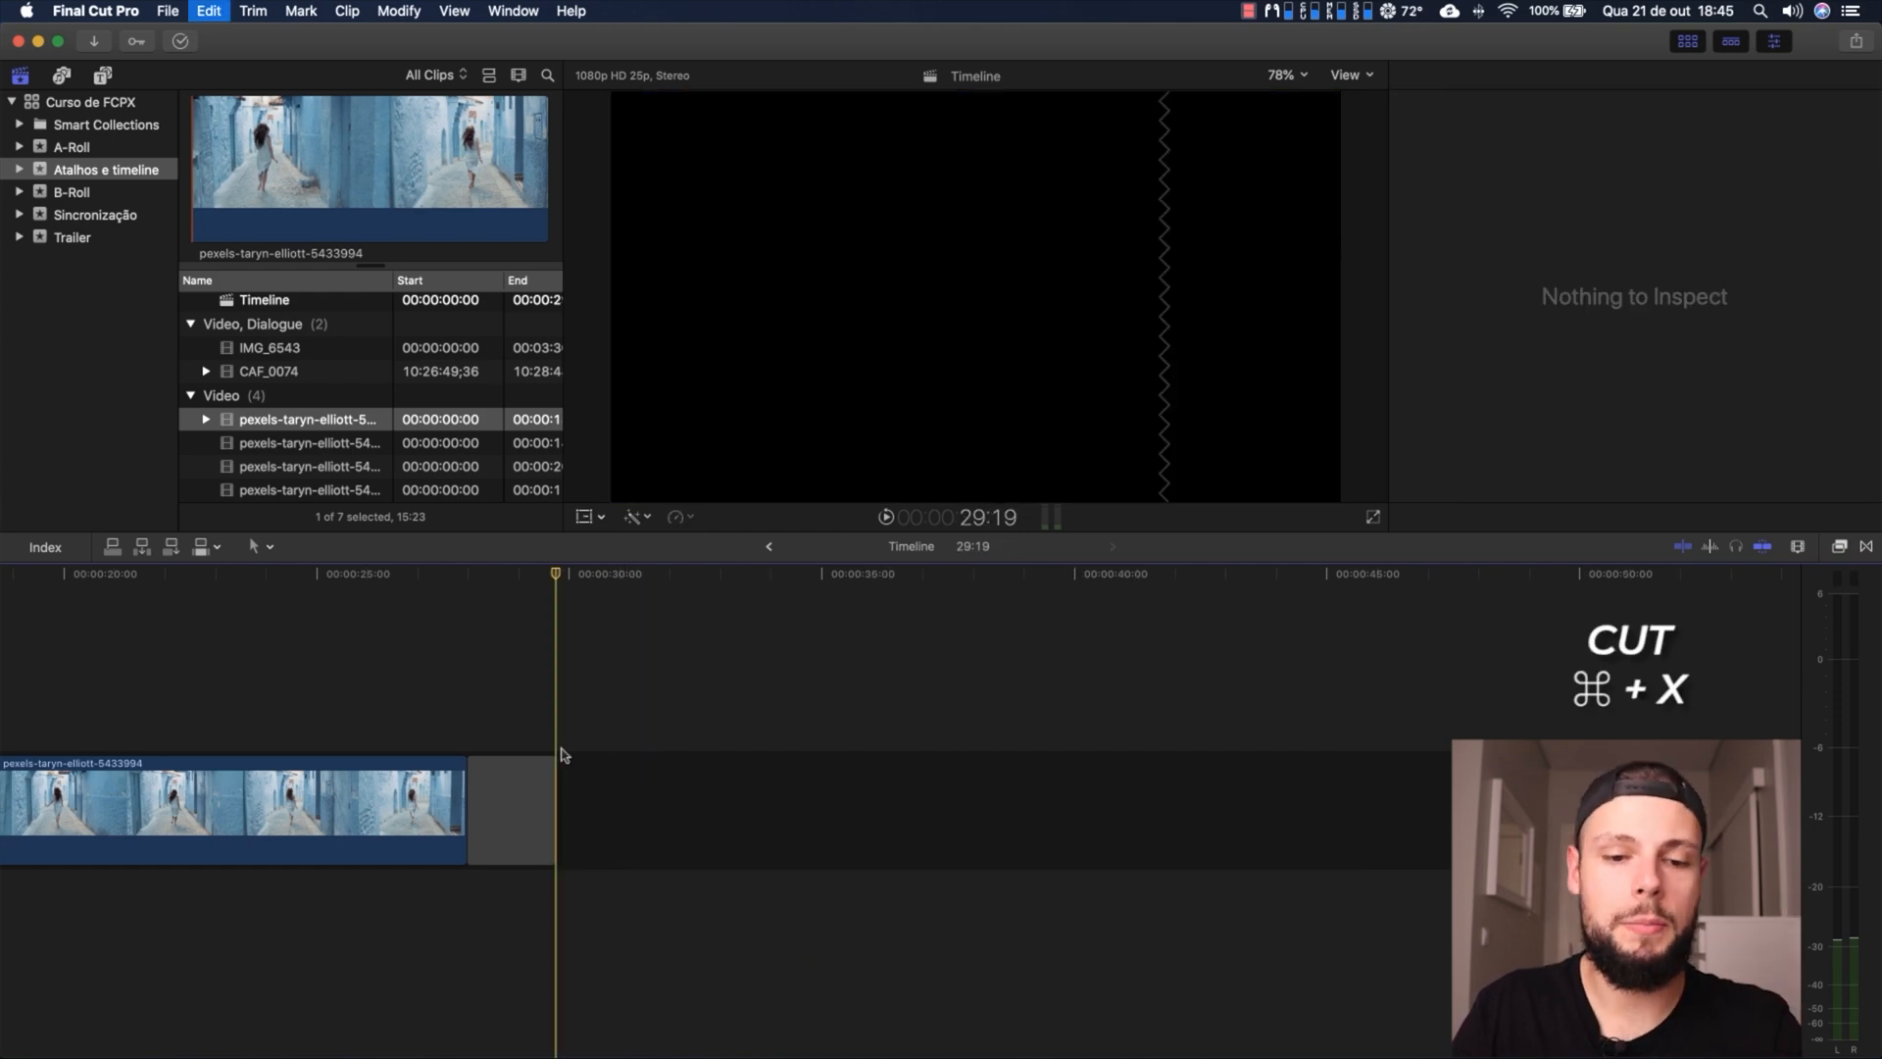
key(super+v)
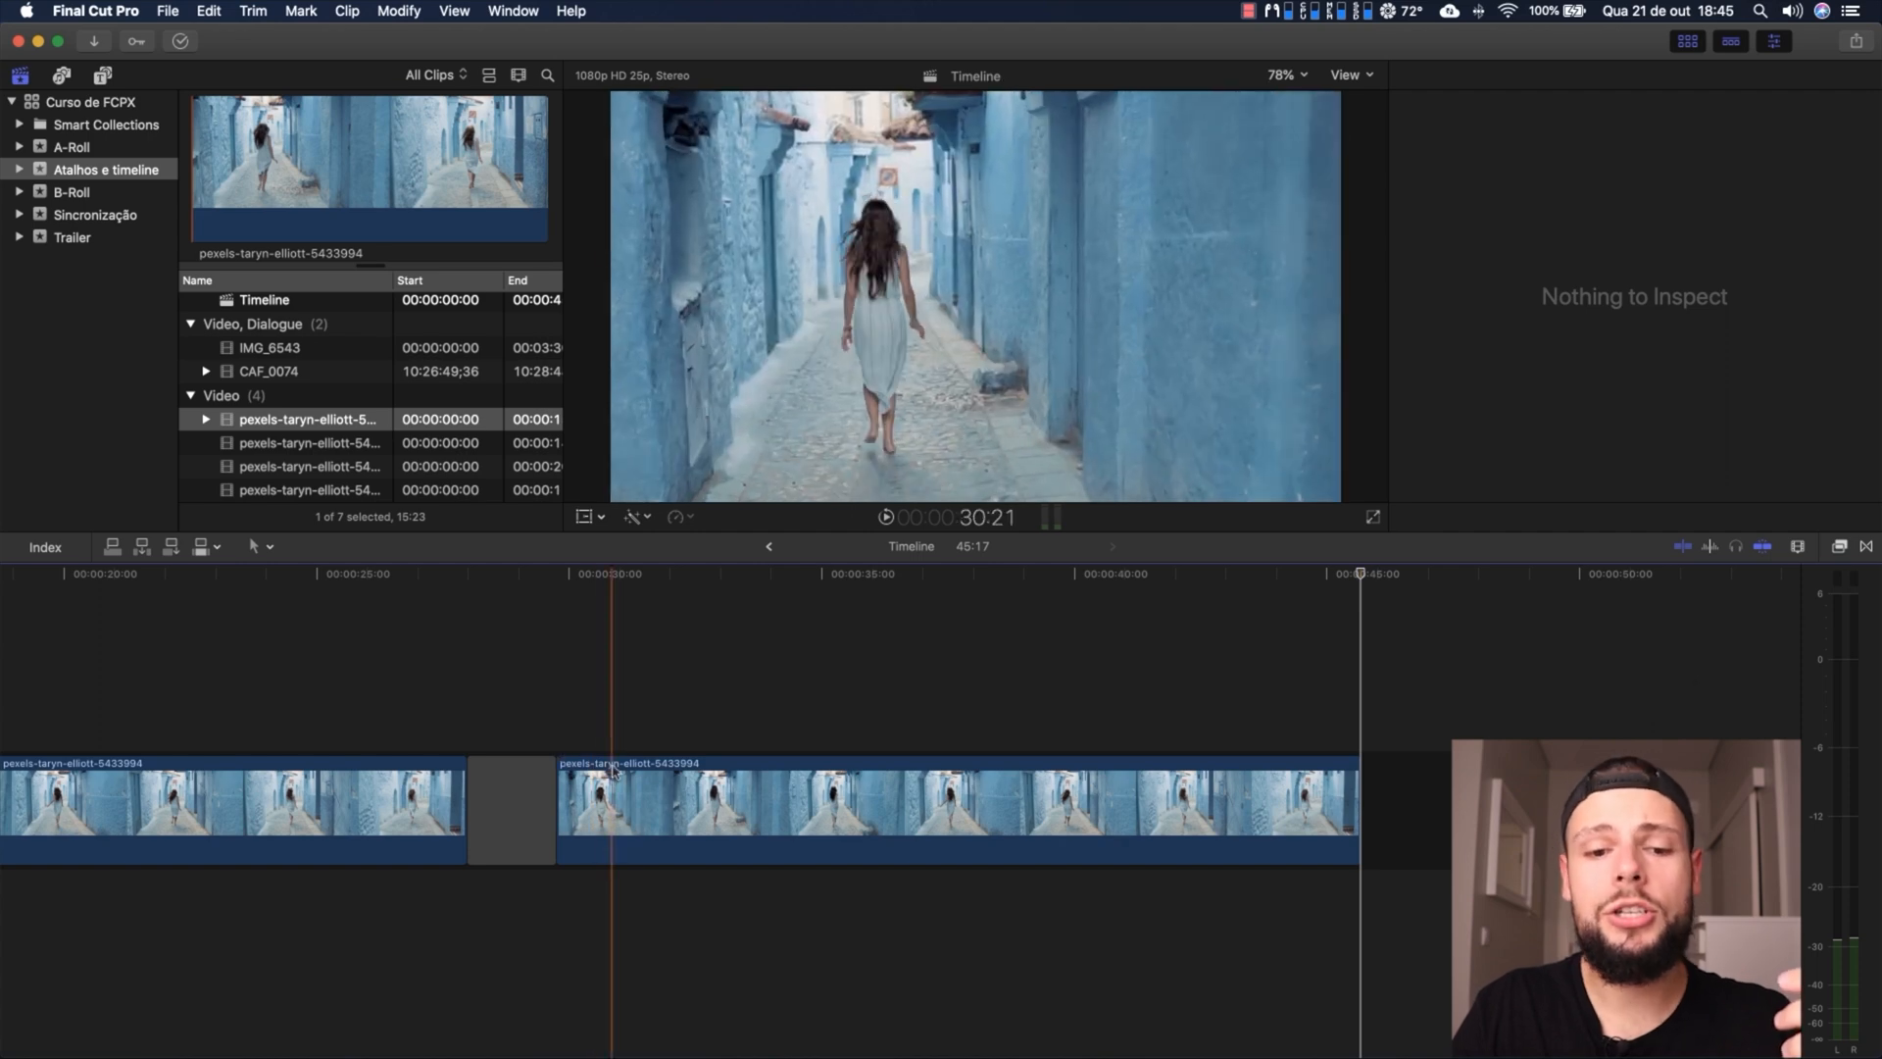
Undo the last timeline edit and redo it
click(697, 784)
key(super+4)
click(718, 723)
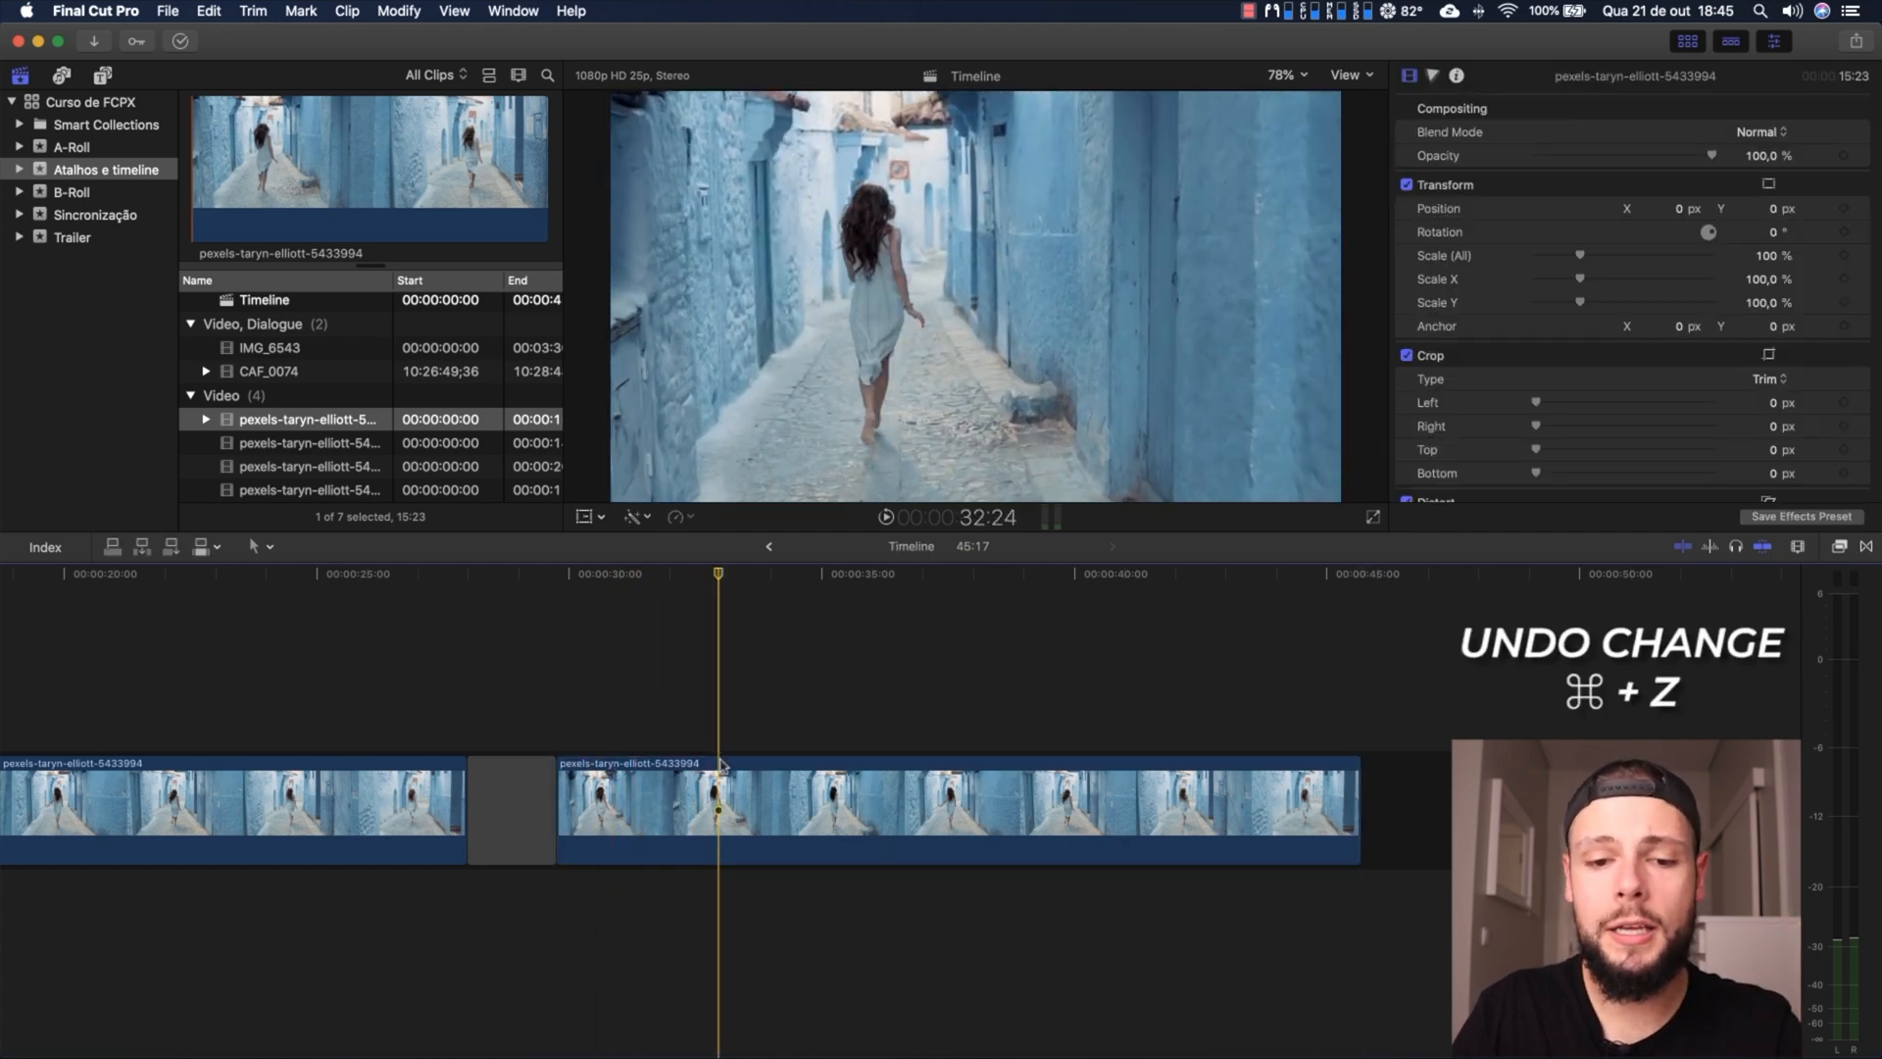
key(super+z)
key(super+shift+z)
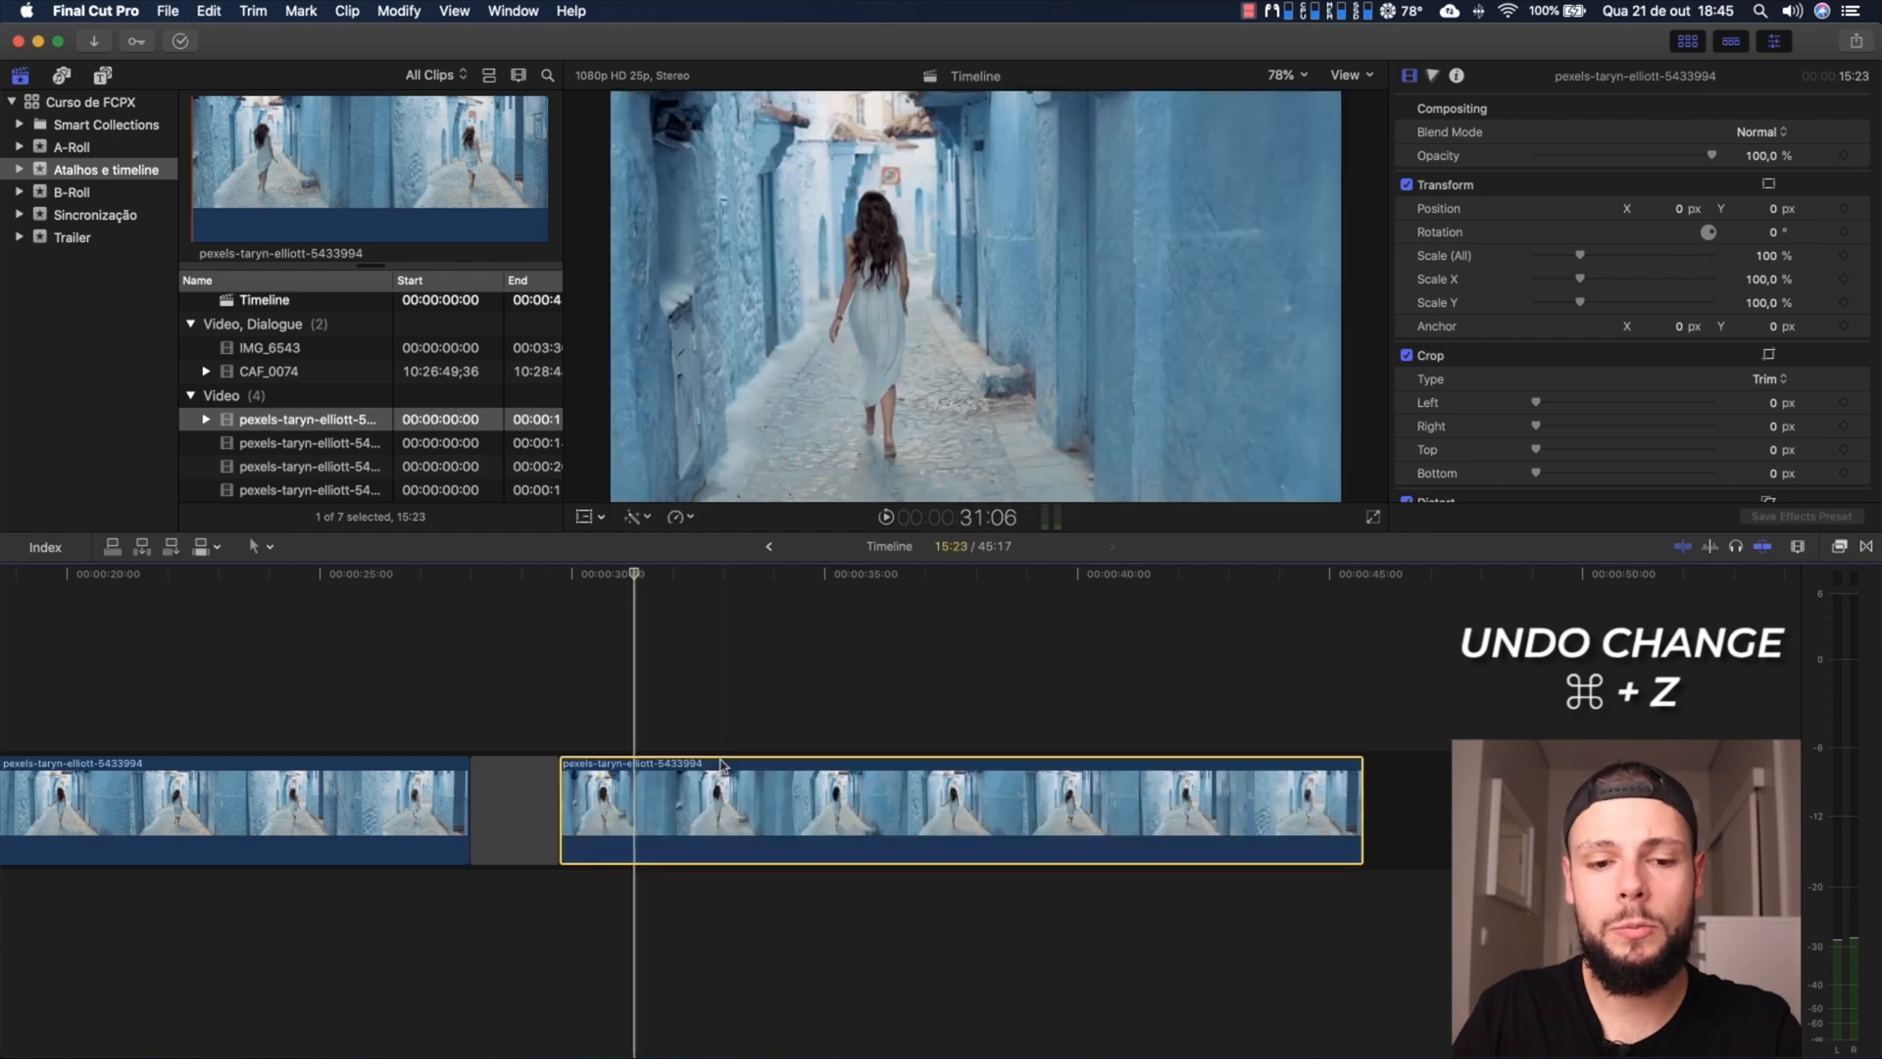
key(super+z)
key(super+shift+z)
Undo several recent timeline edits in a row, and redo them to restore the pasted clip
key(super+z)
key(super+z)
key(super+z)
key(super+z)
key(super+z)
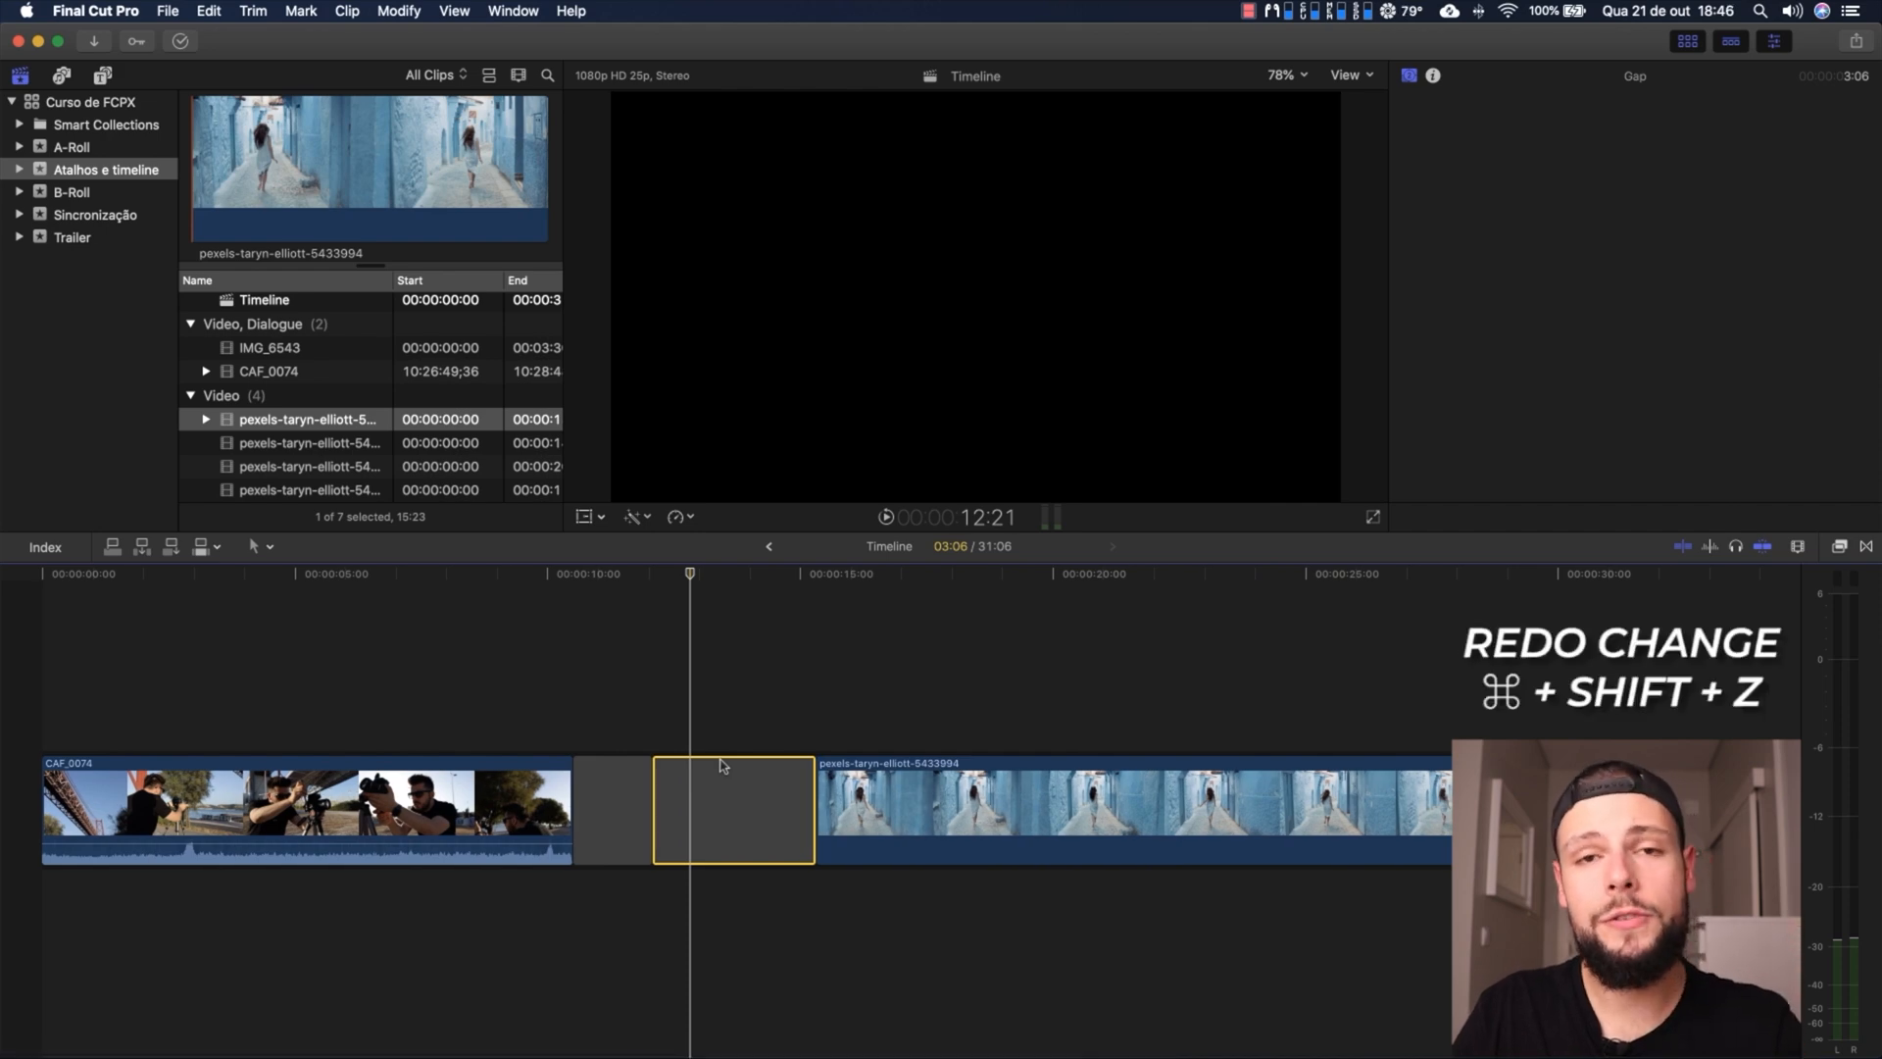
key(super+shift+z)
key(super+shift+z)
key(super+shift+z)
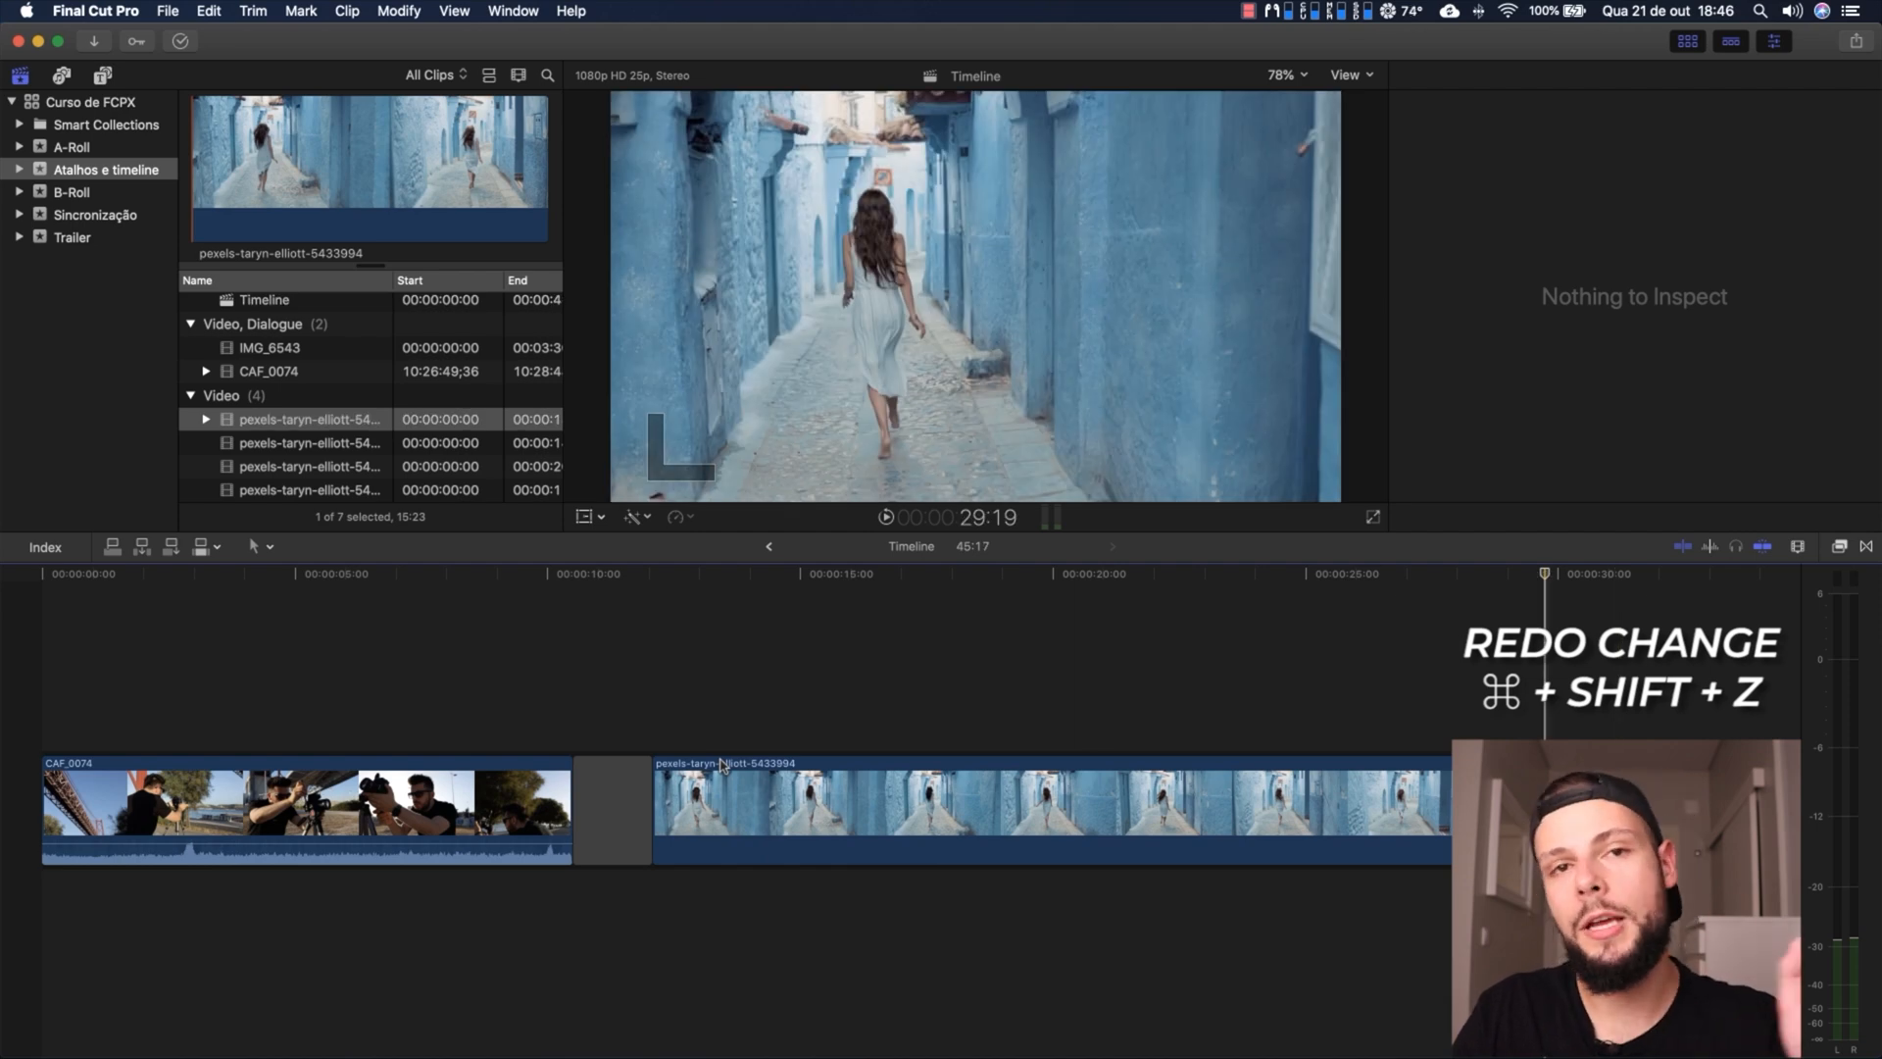
Place the playhead at 14:19, view the Media Import window, and close it without importing anything
click(789, 714)
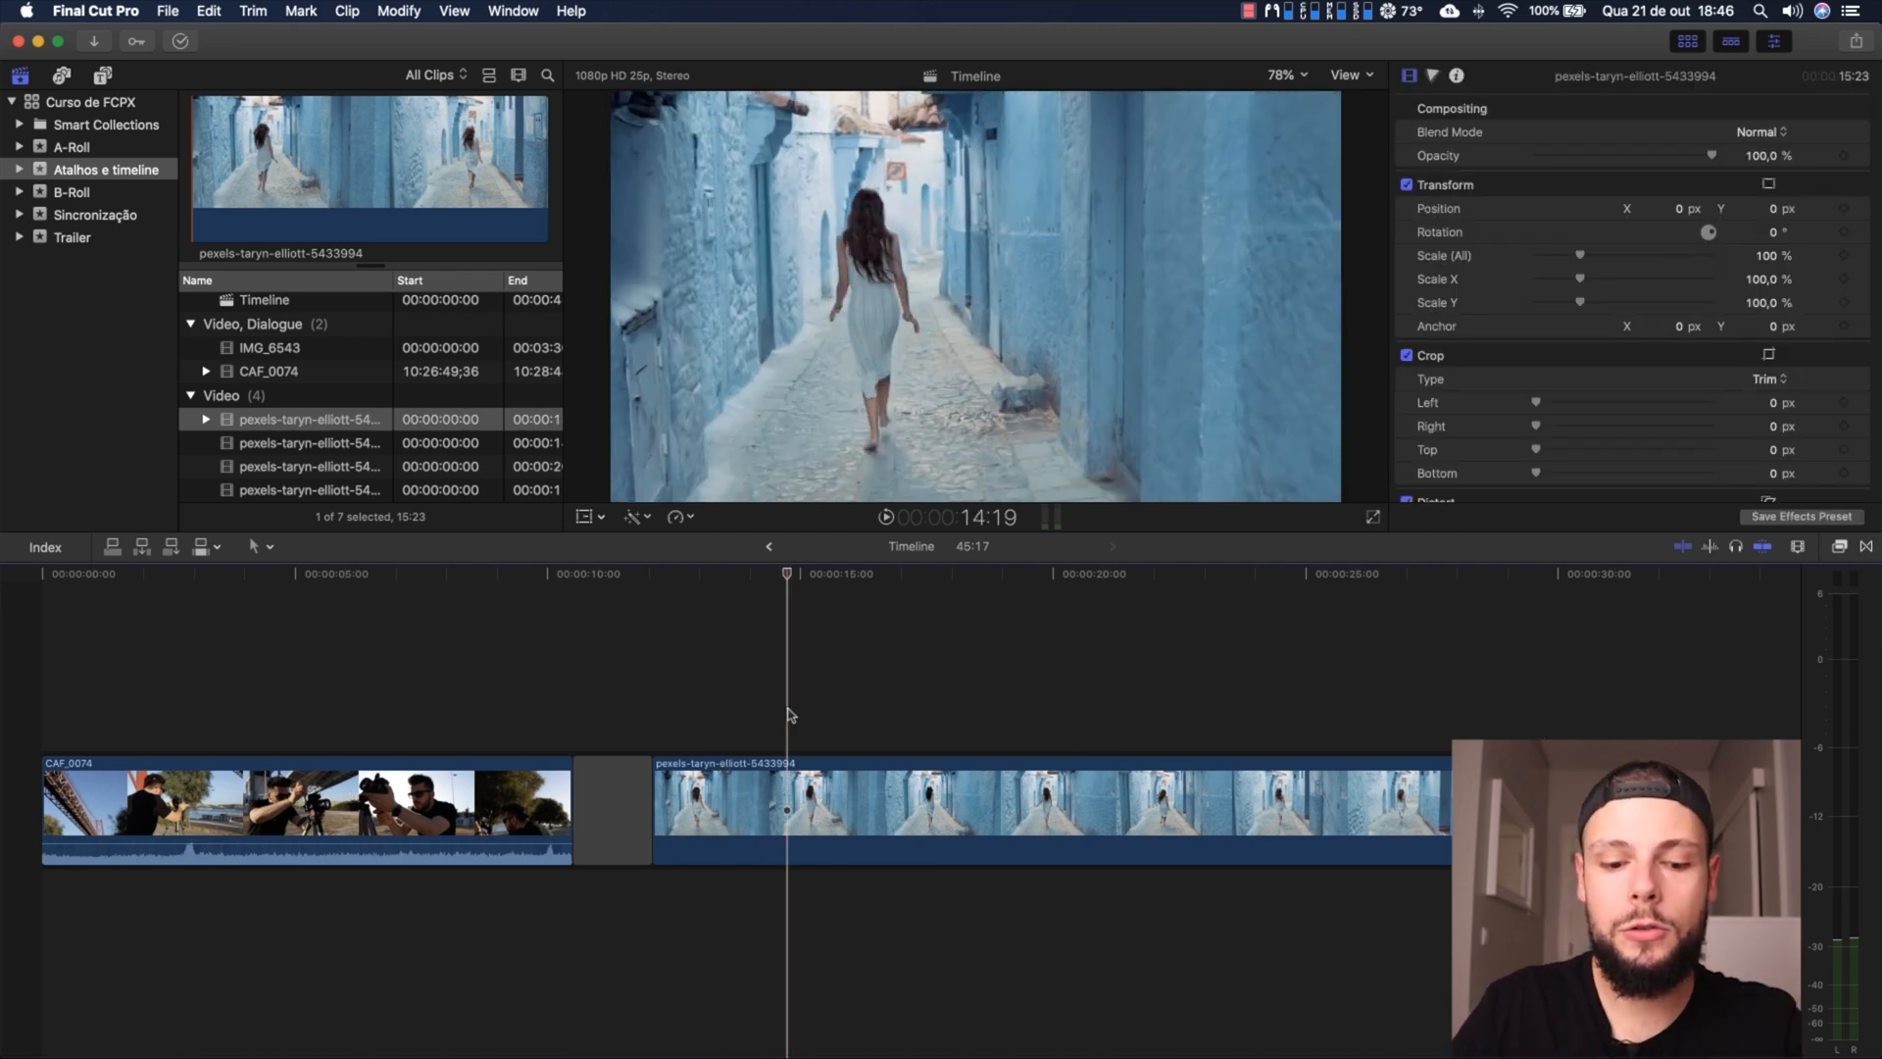
key(super+i)
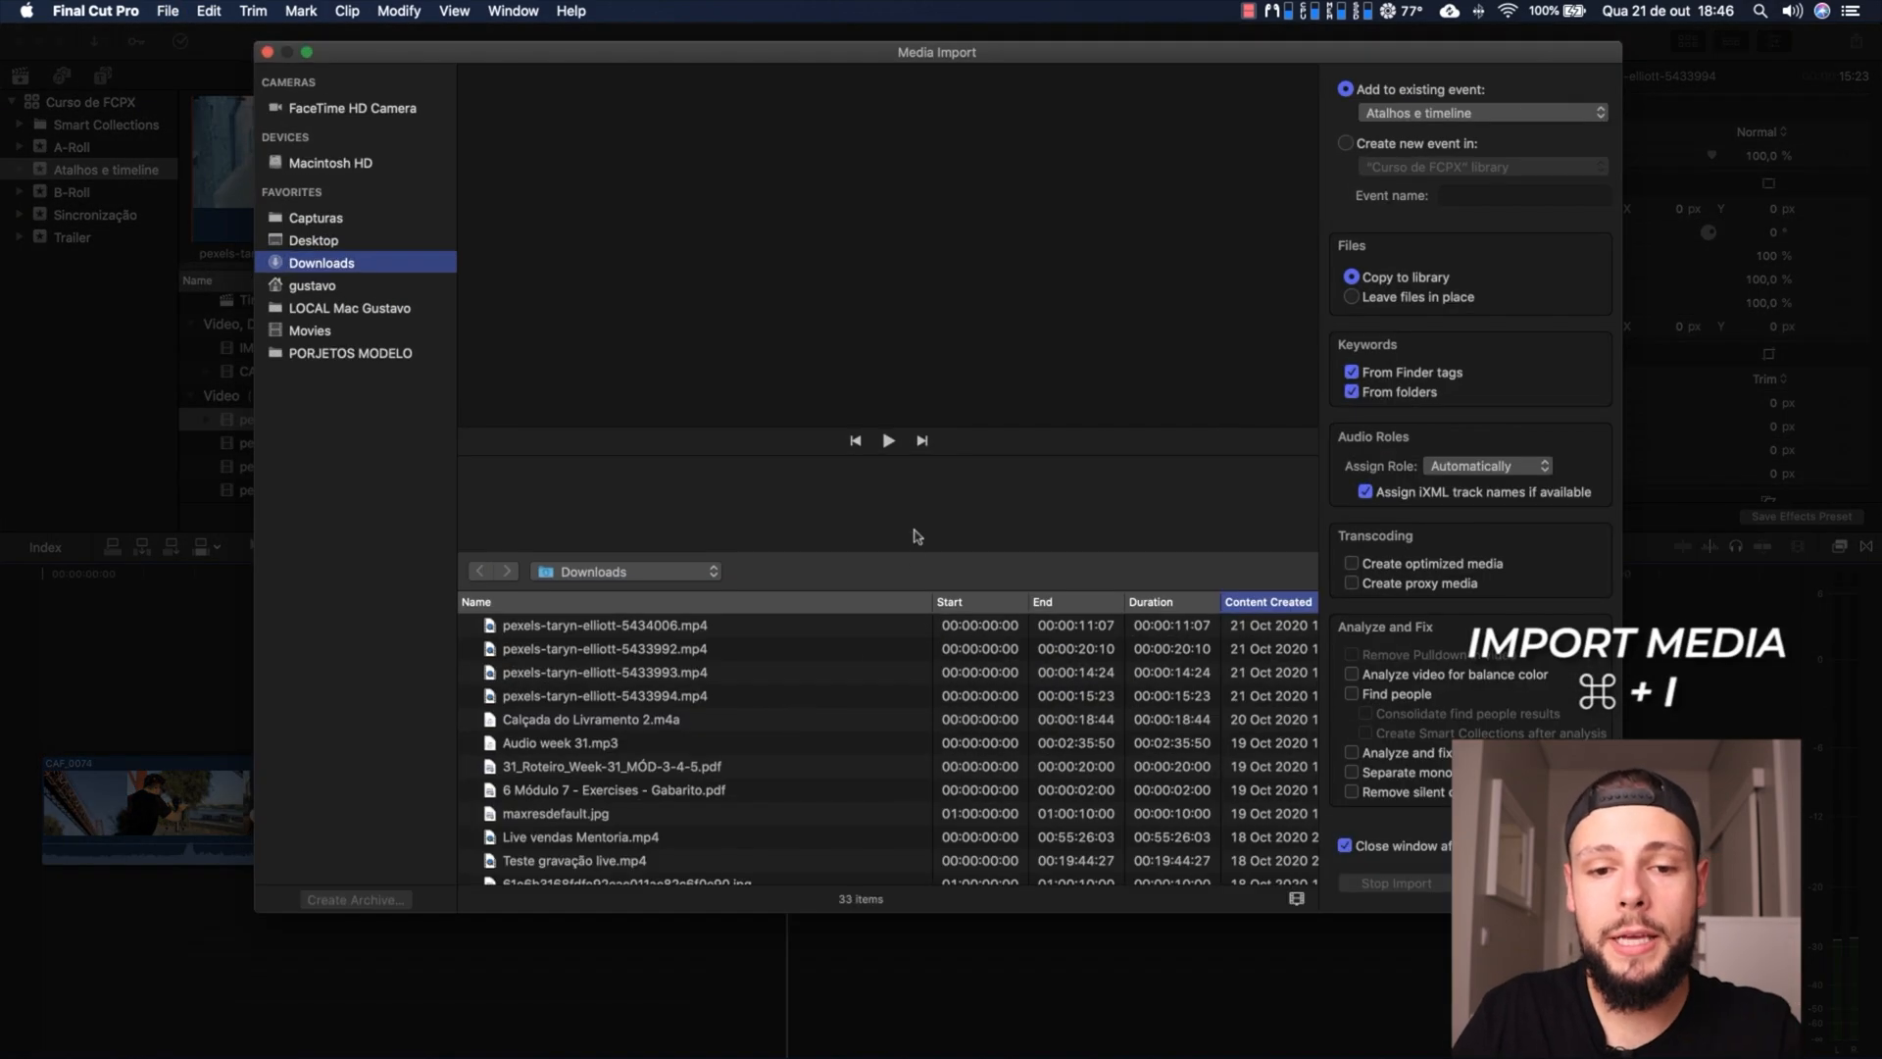
key(Escape)
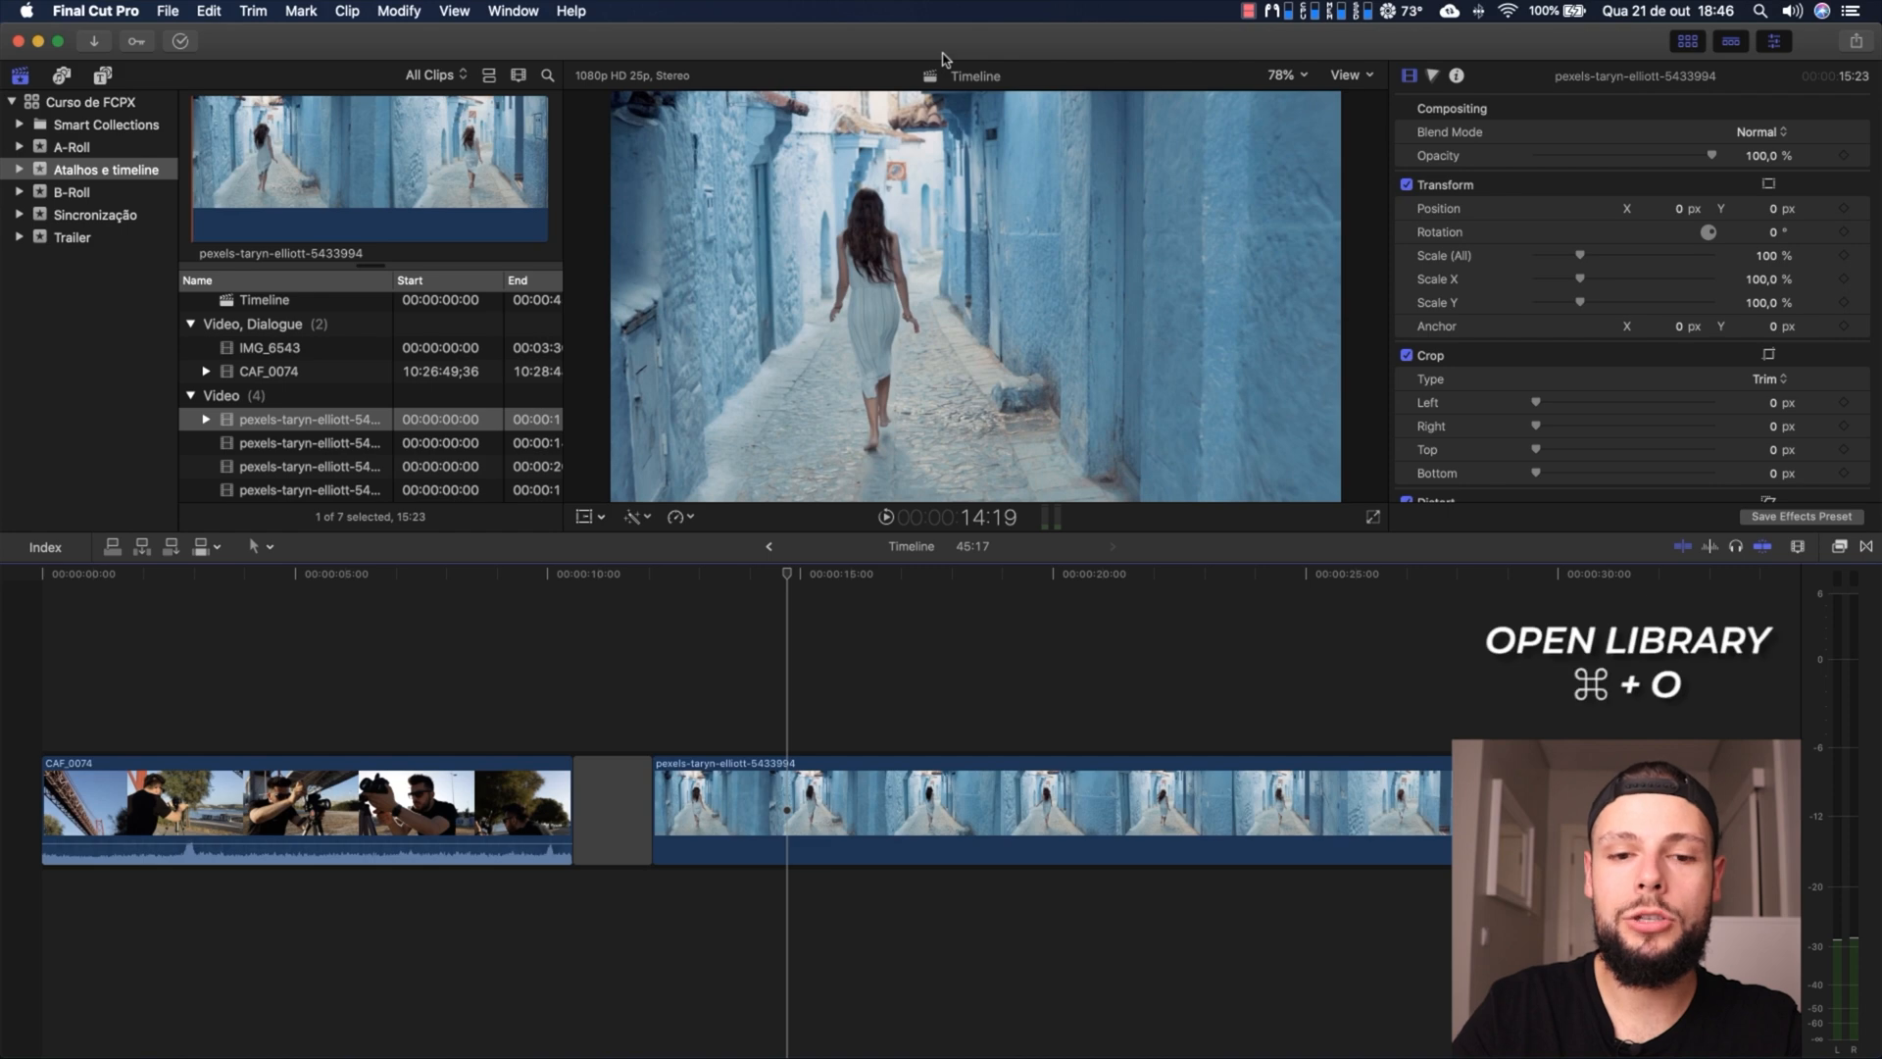
View the recent libraries and the save dialog for a new library, without opening or creating one
key(super+o)
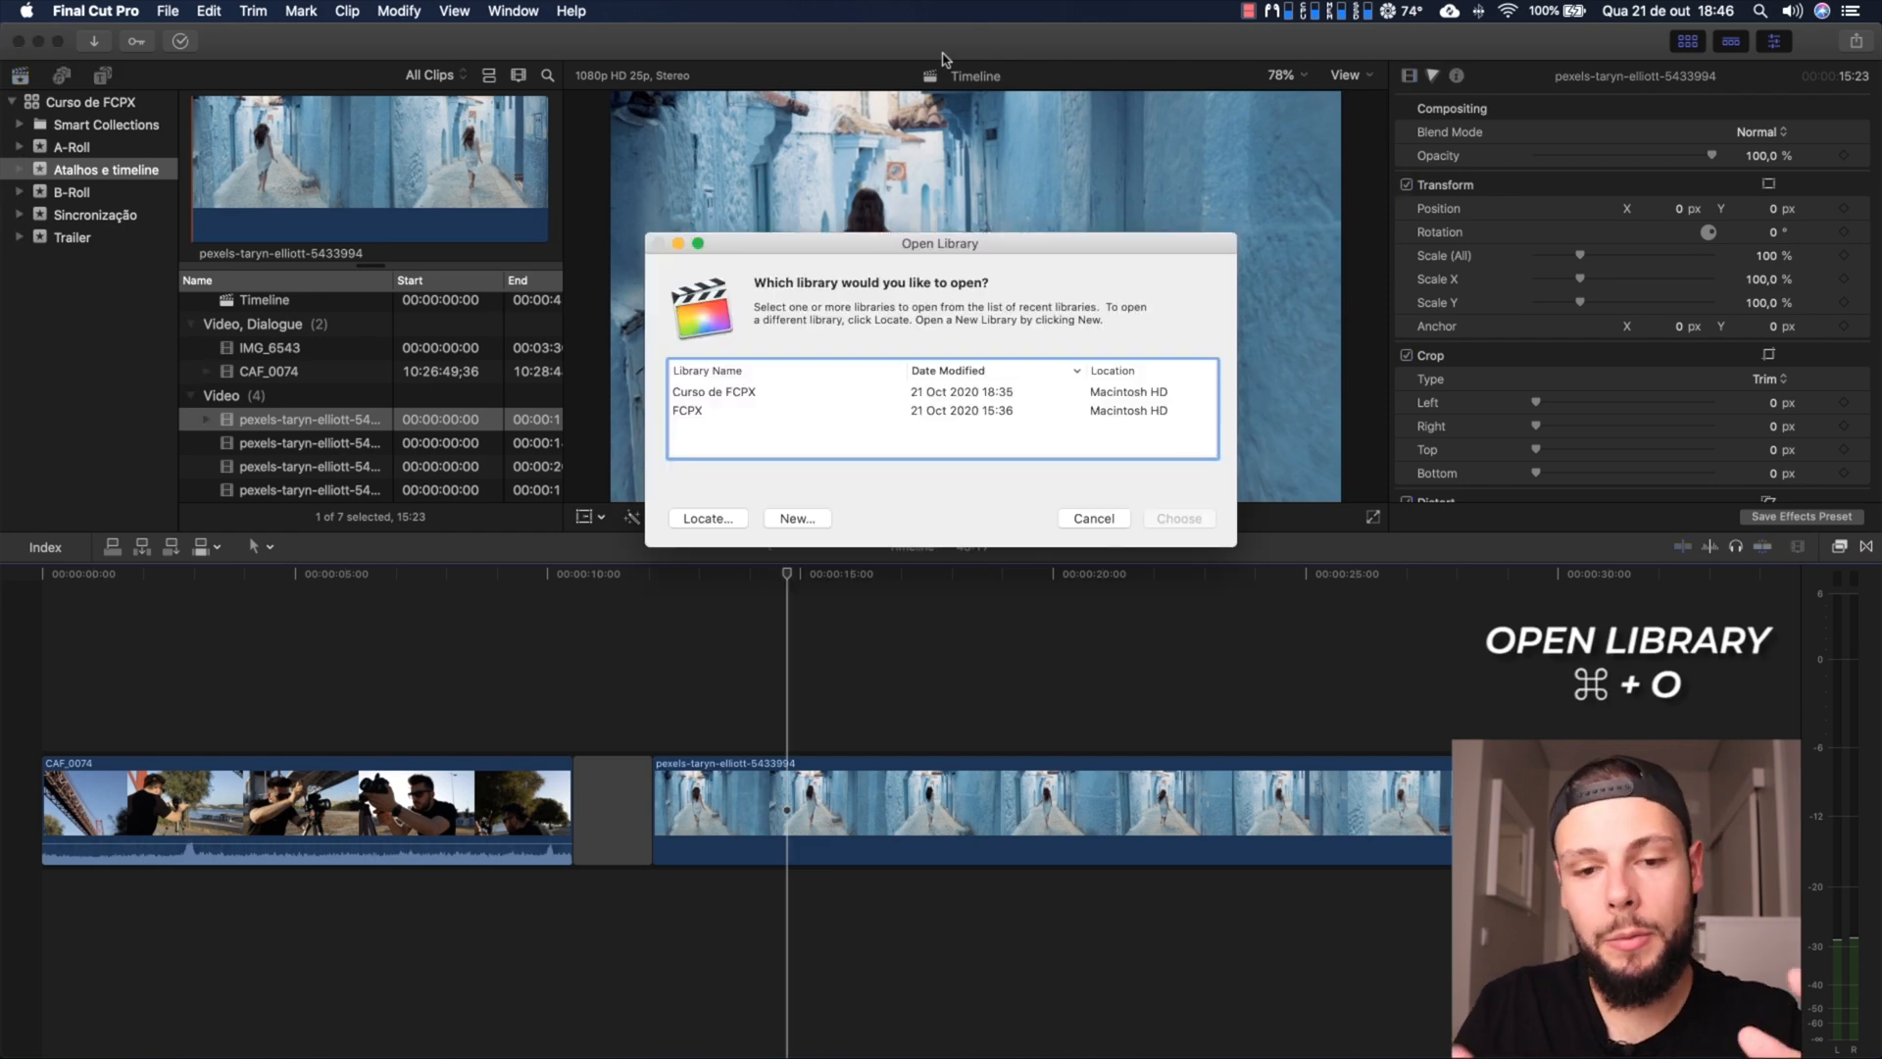
drag(889, 250, 835, 341)
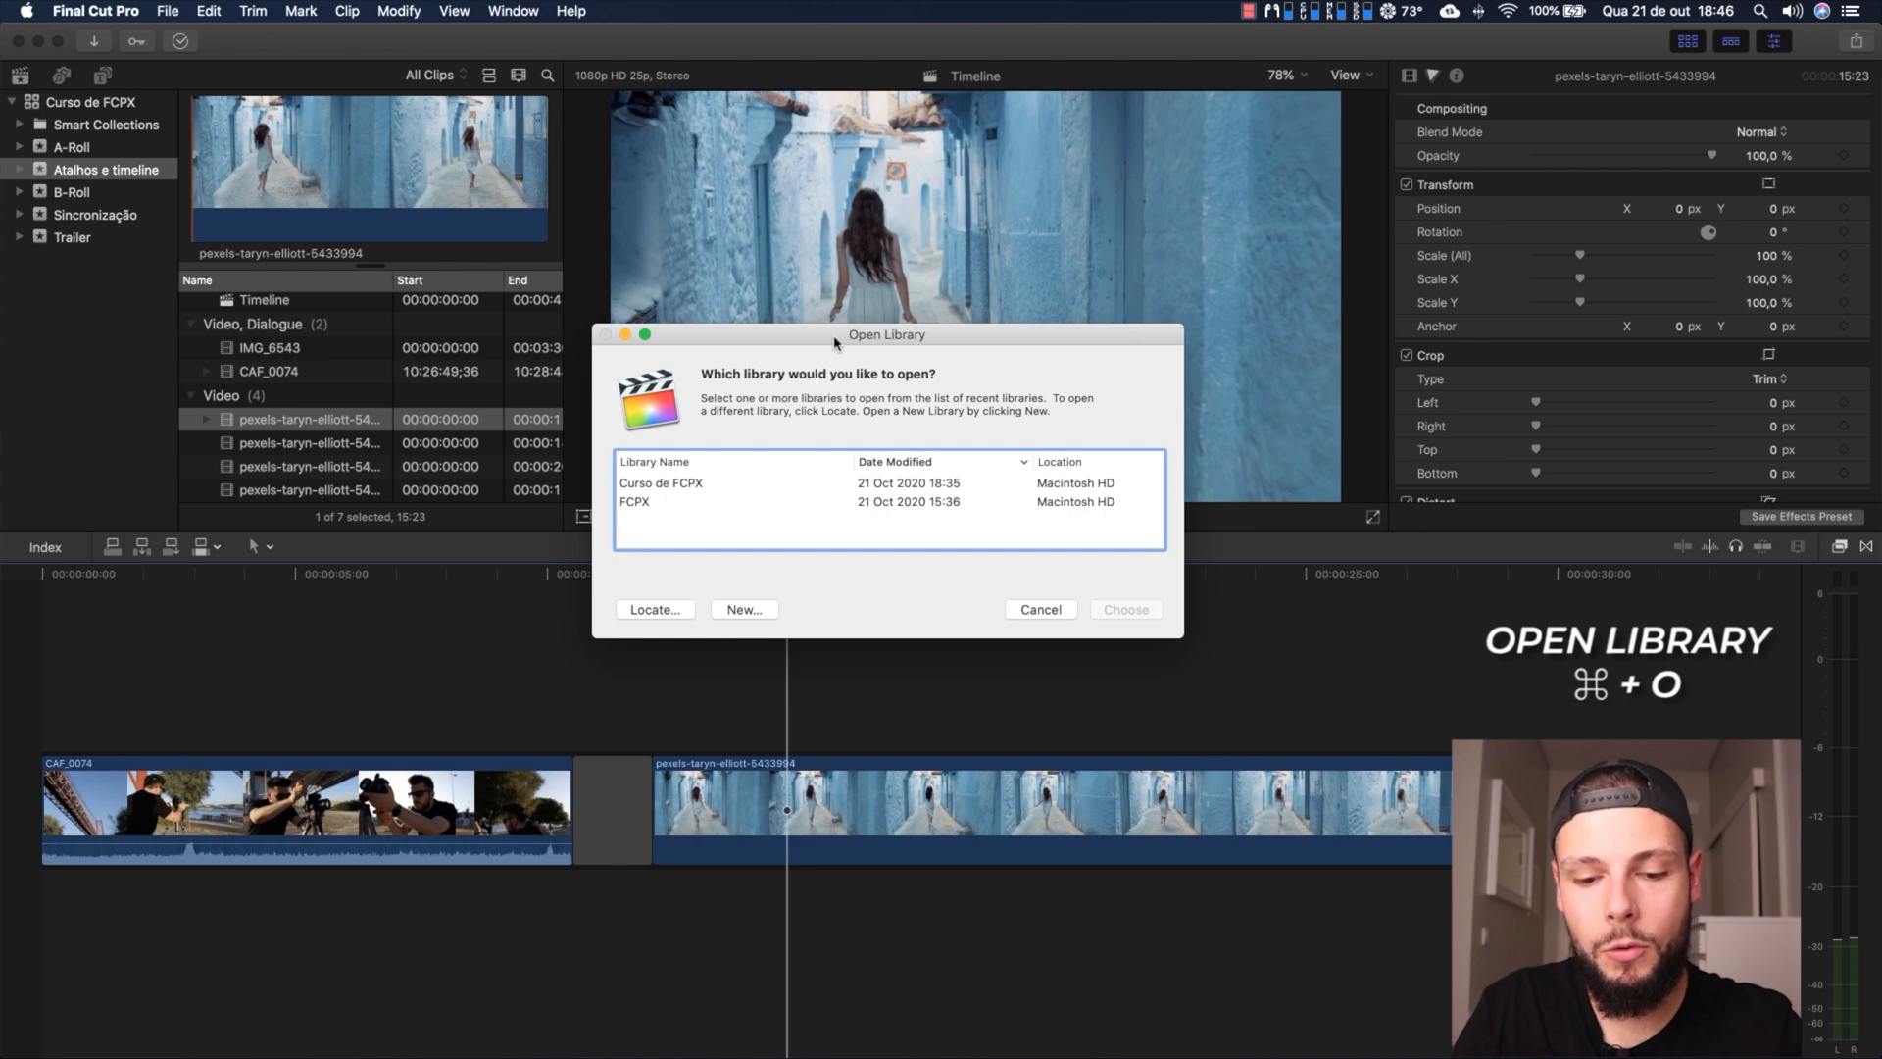
click(632, 484)
click(635, 502)
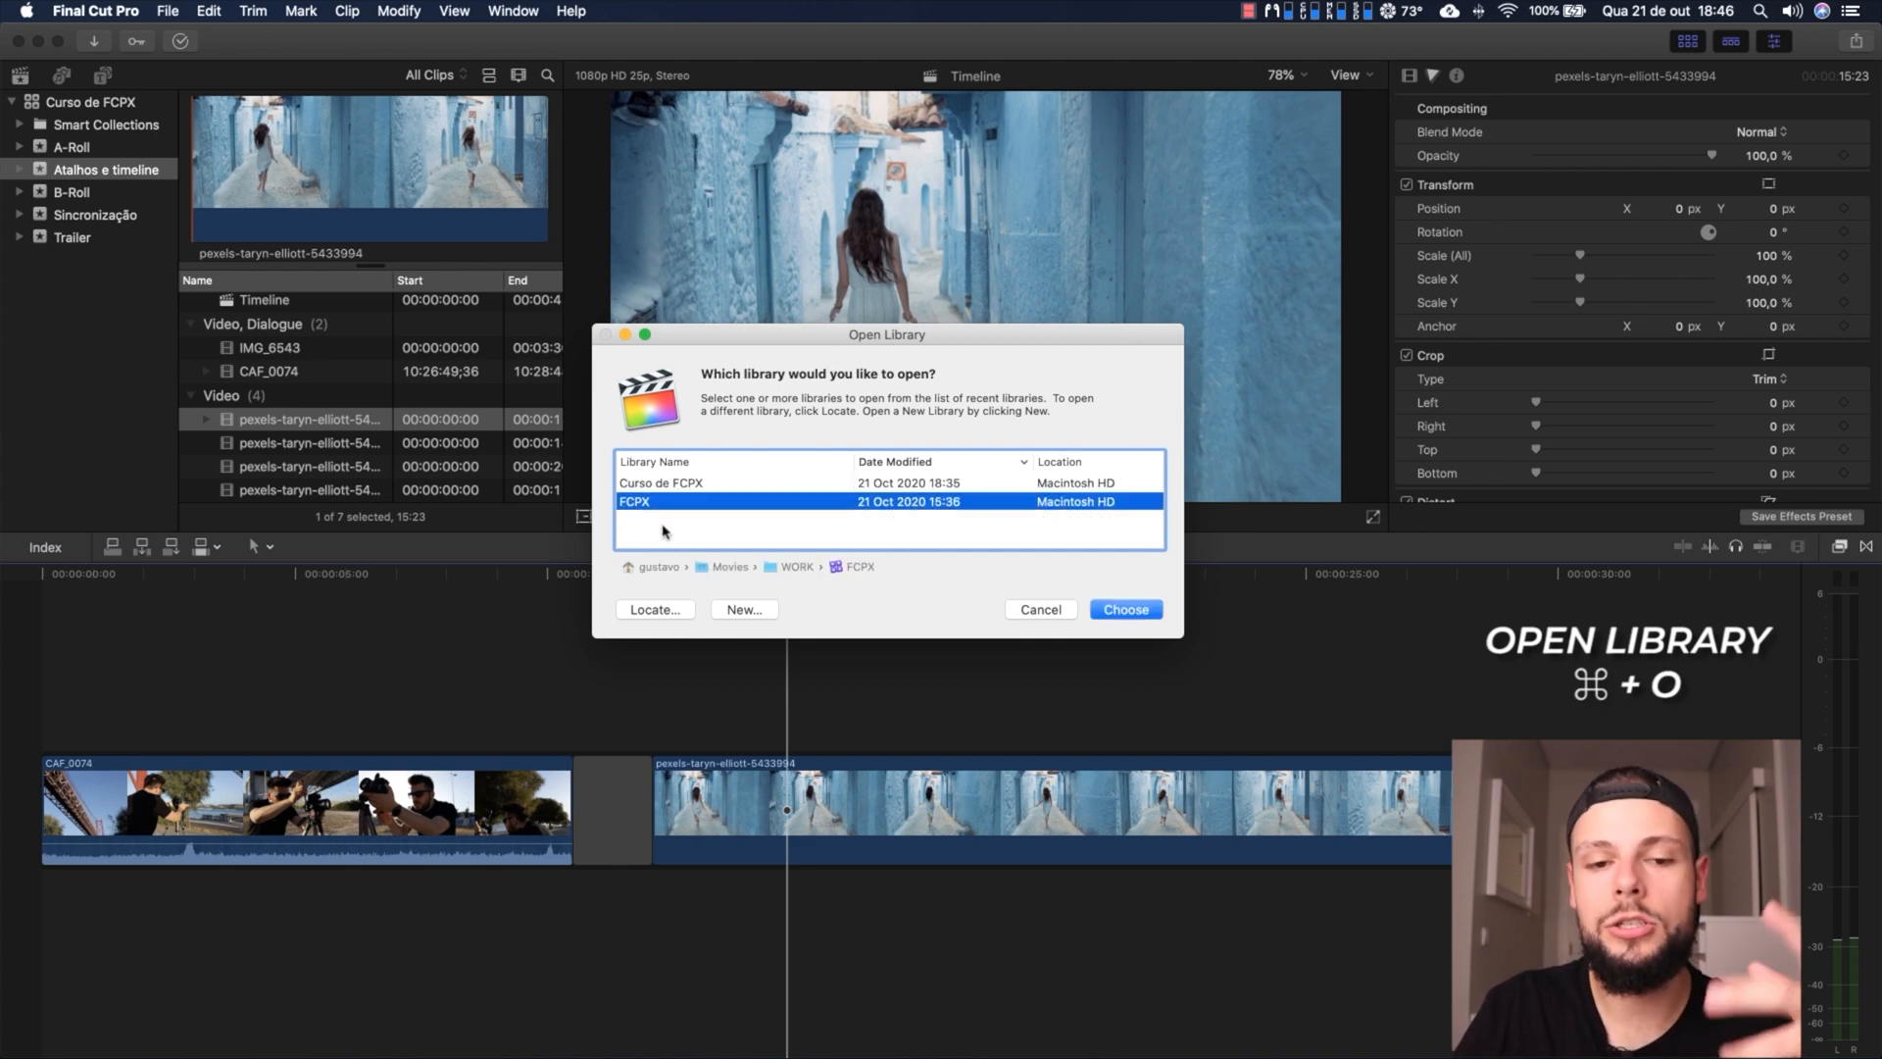
click(753, 609)
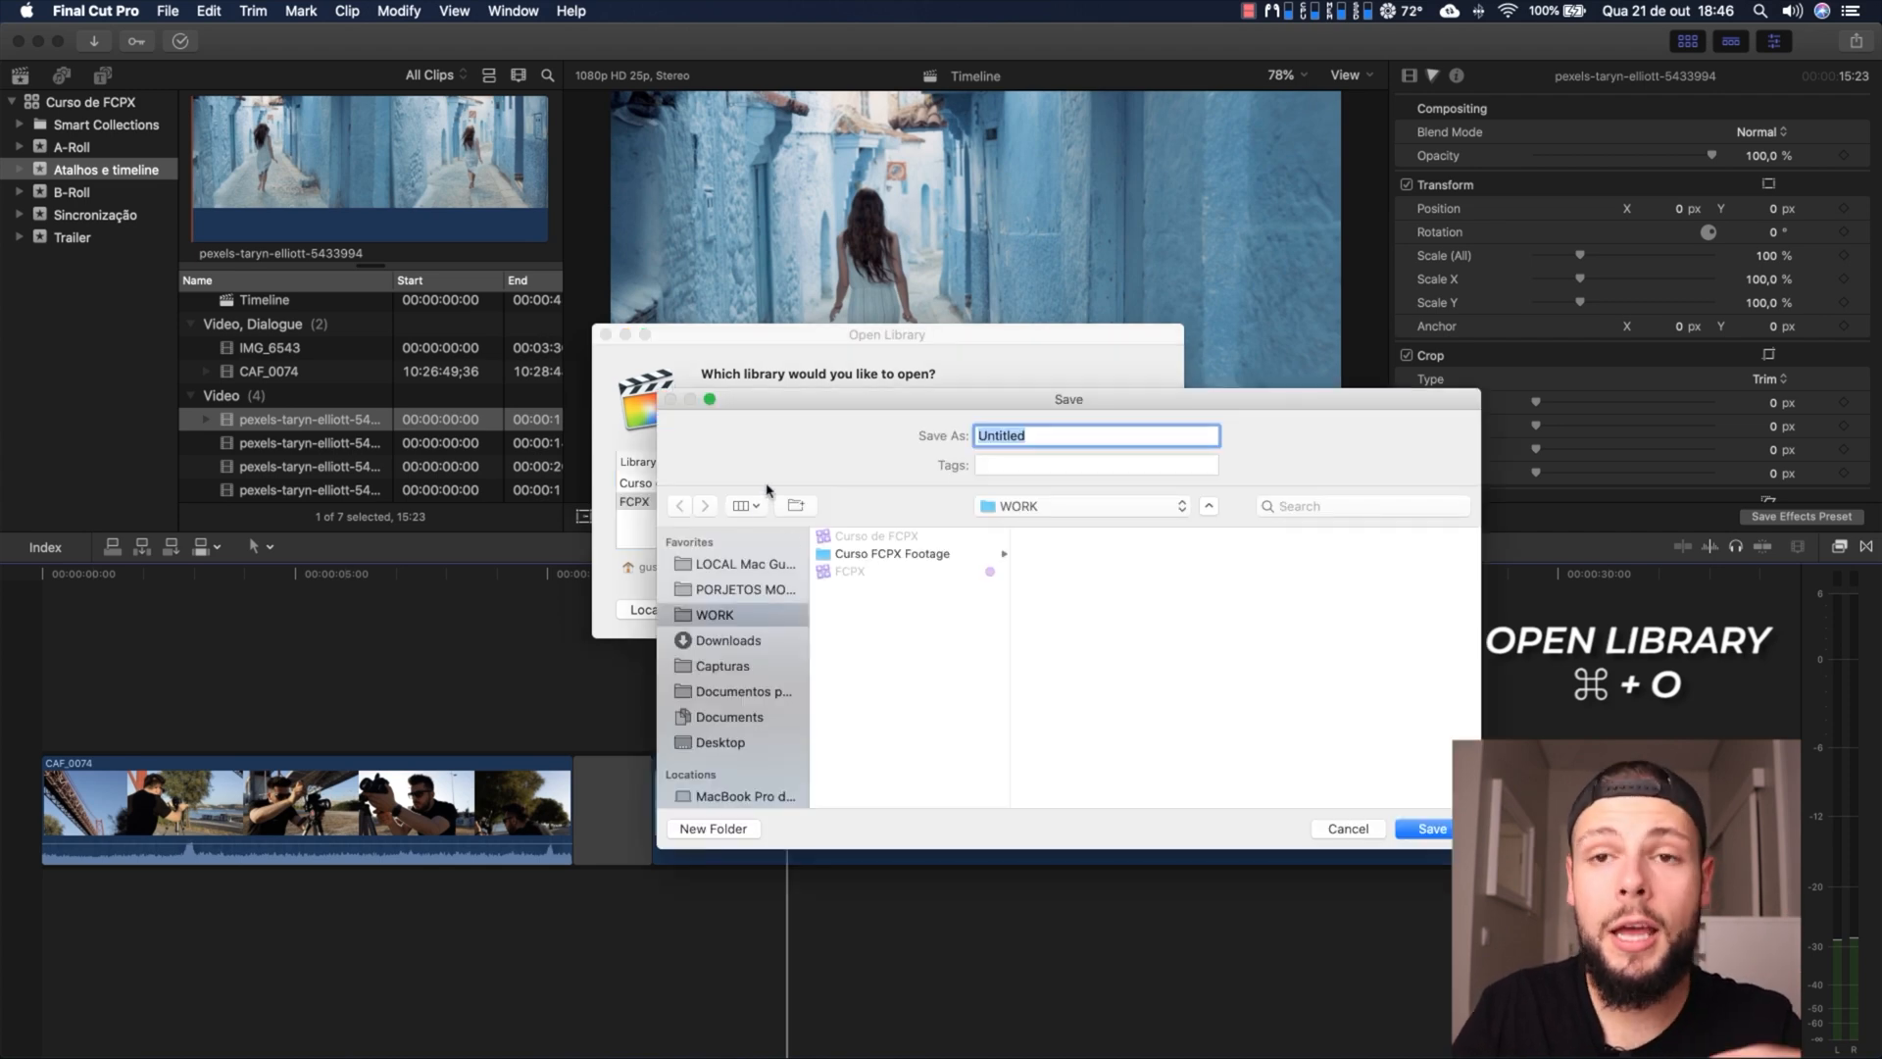
key(Escape)
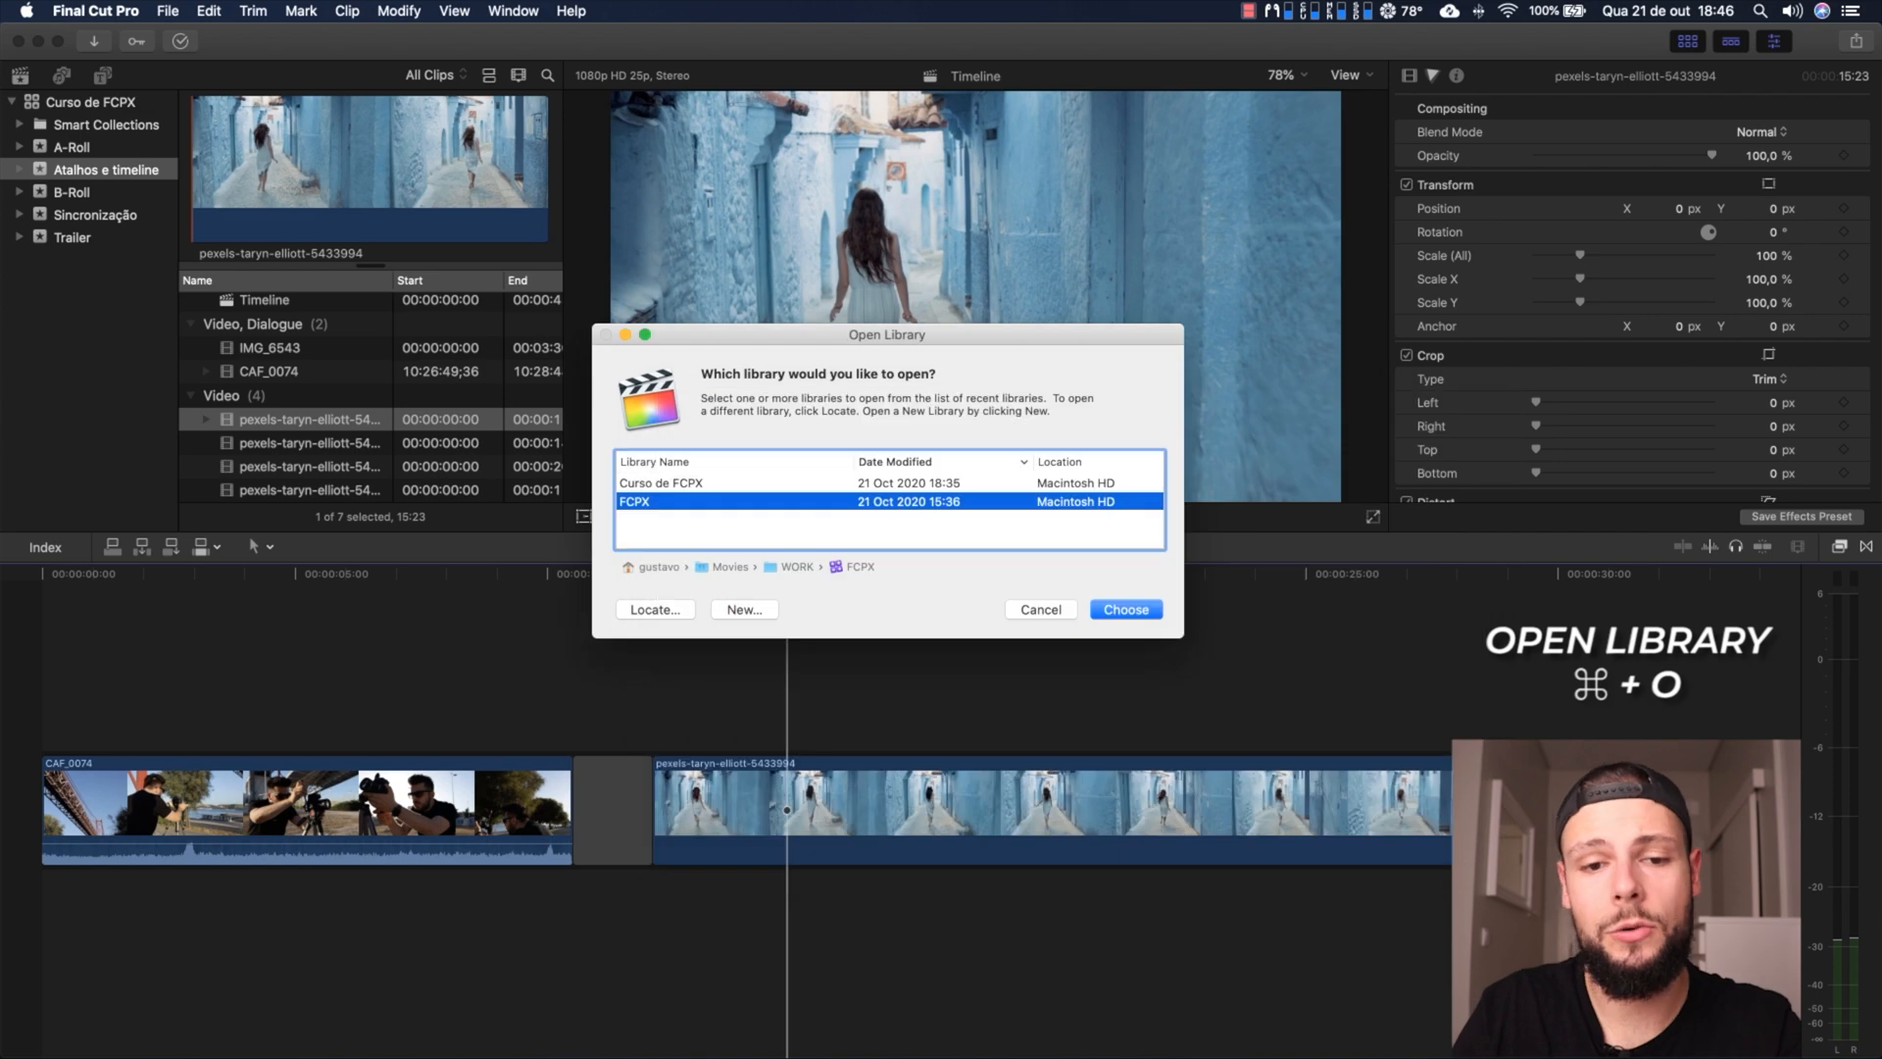
key(Escape)
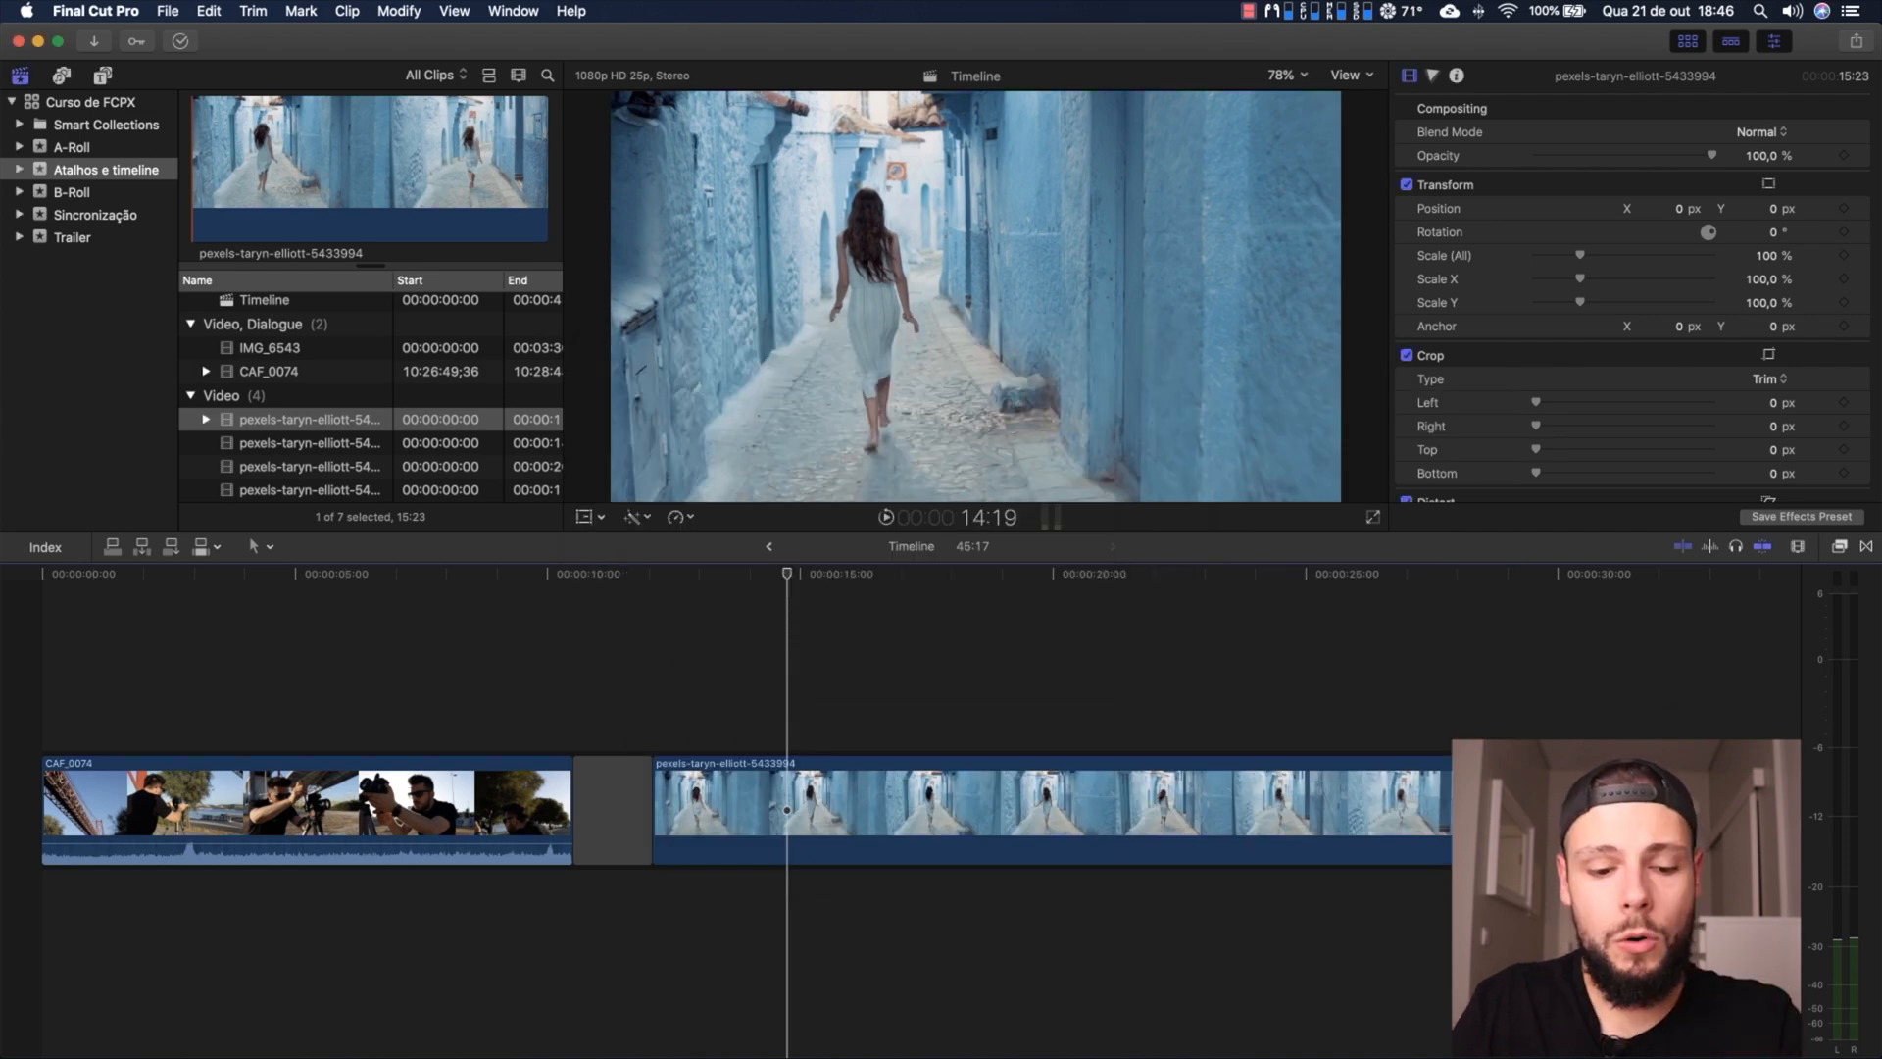
View the settings for a new event and a new project in the Curso de FCPX library
key(alt+n)
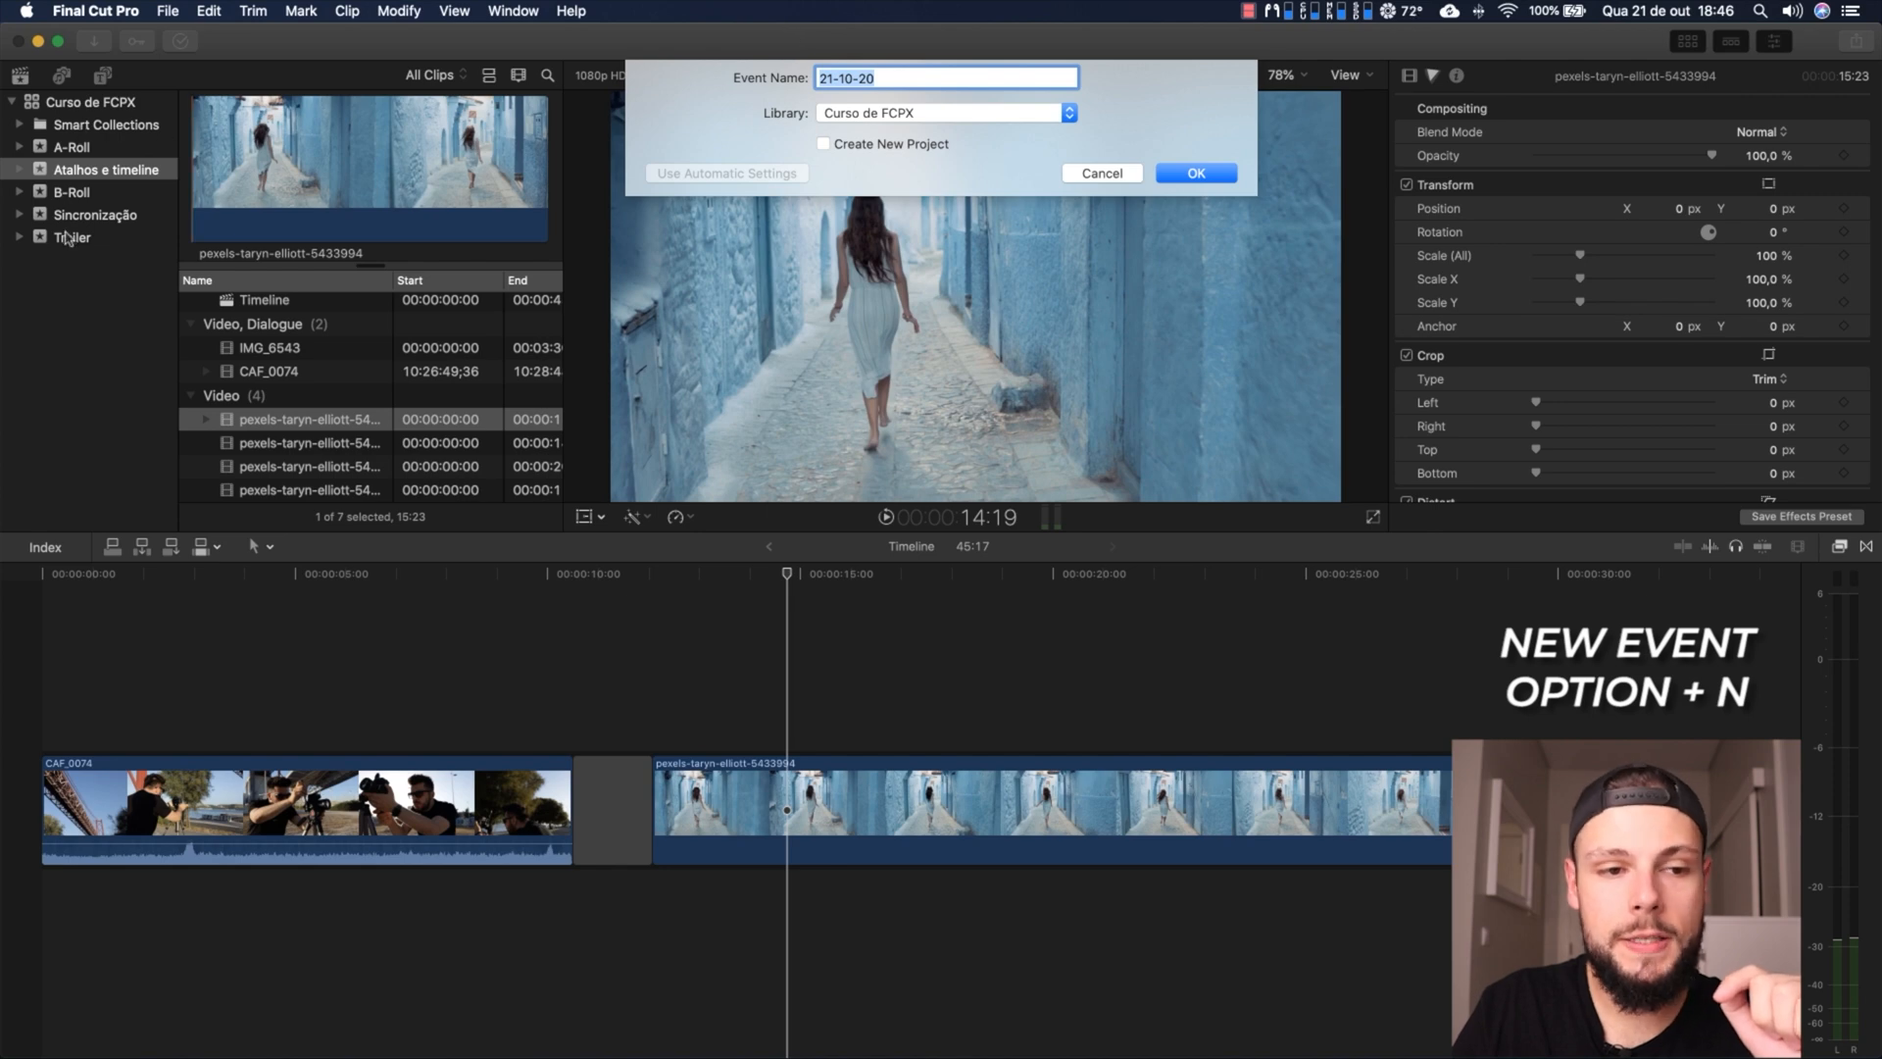
click(1126, 176)
key(super+n)
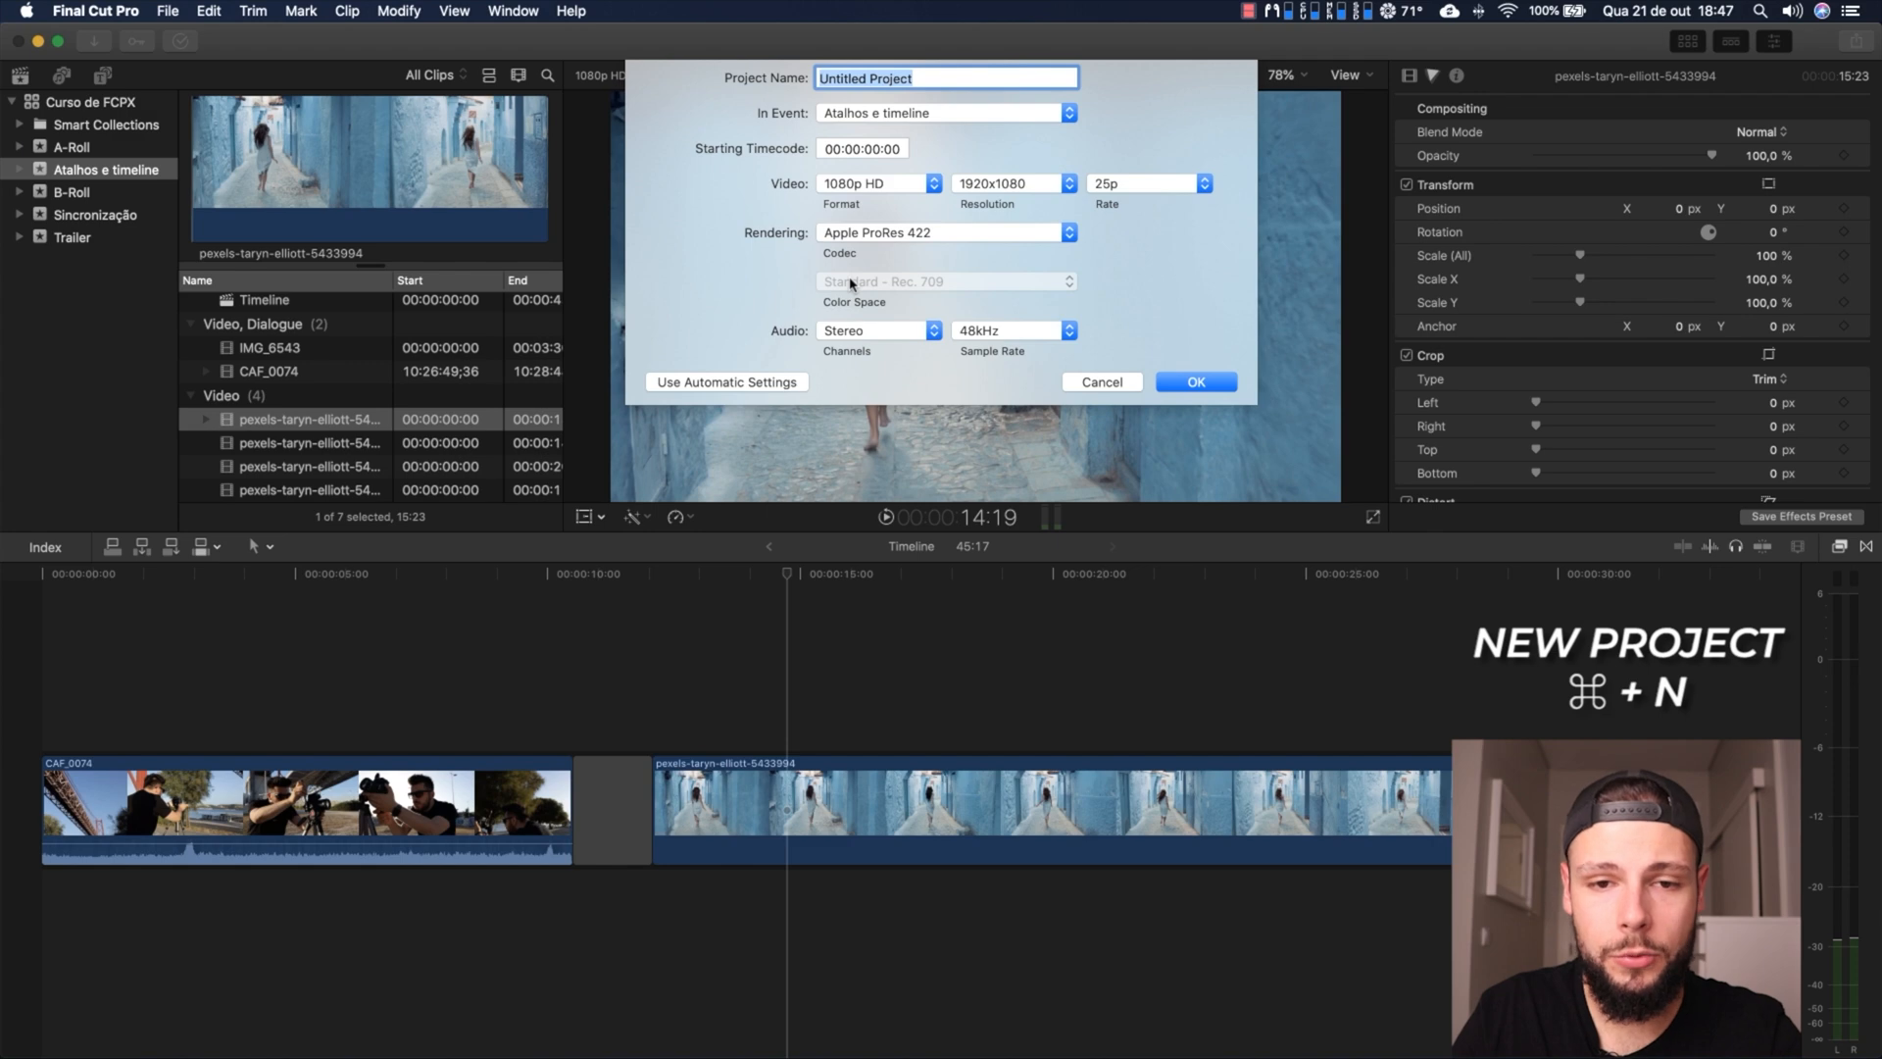
mouse_move(851, 284)
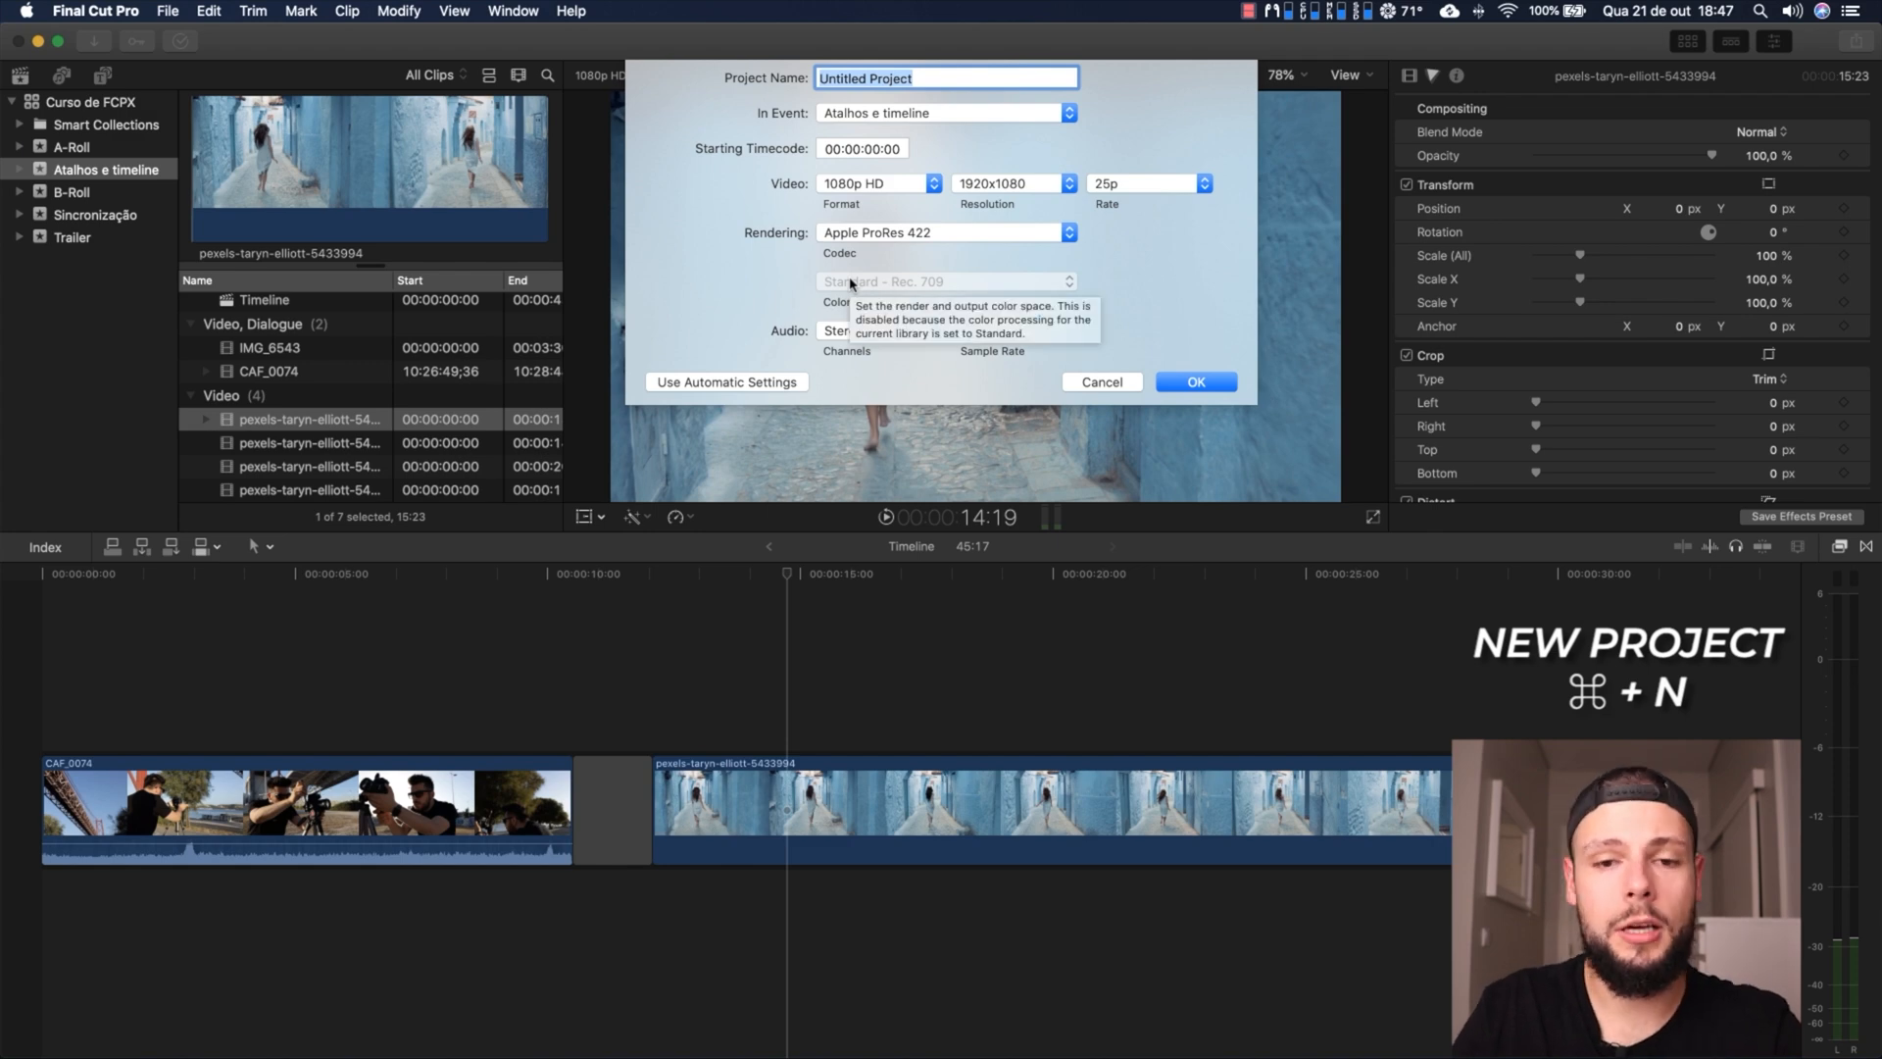
click(1197, 382)
Select the Timeline project in the Atalhos e timeline event and return to its timeline
click(261, 331)
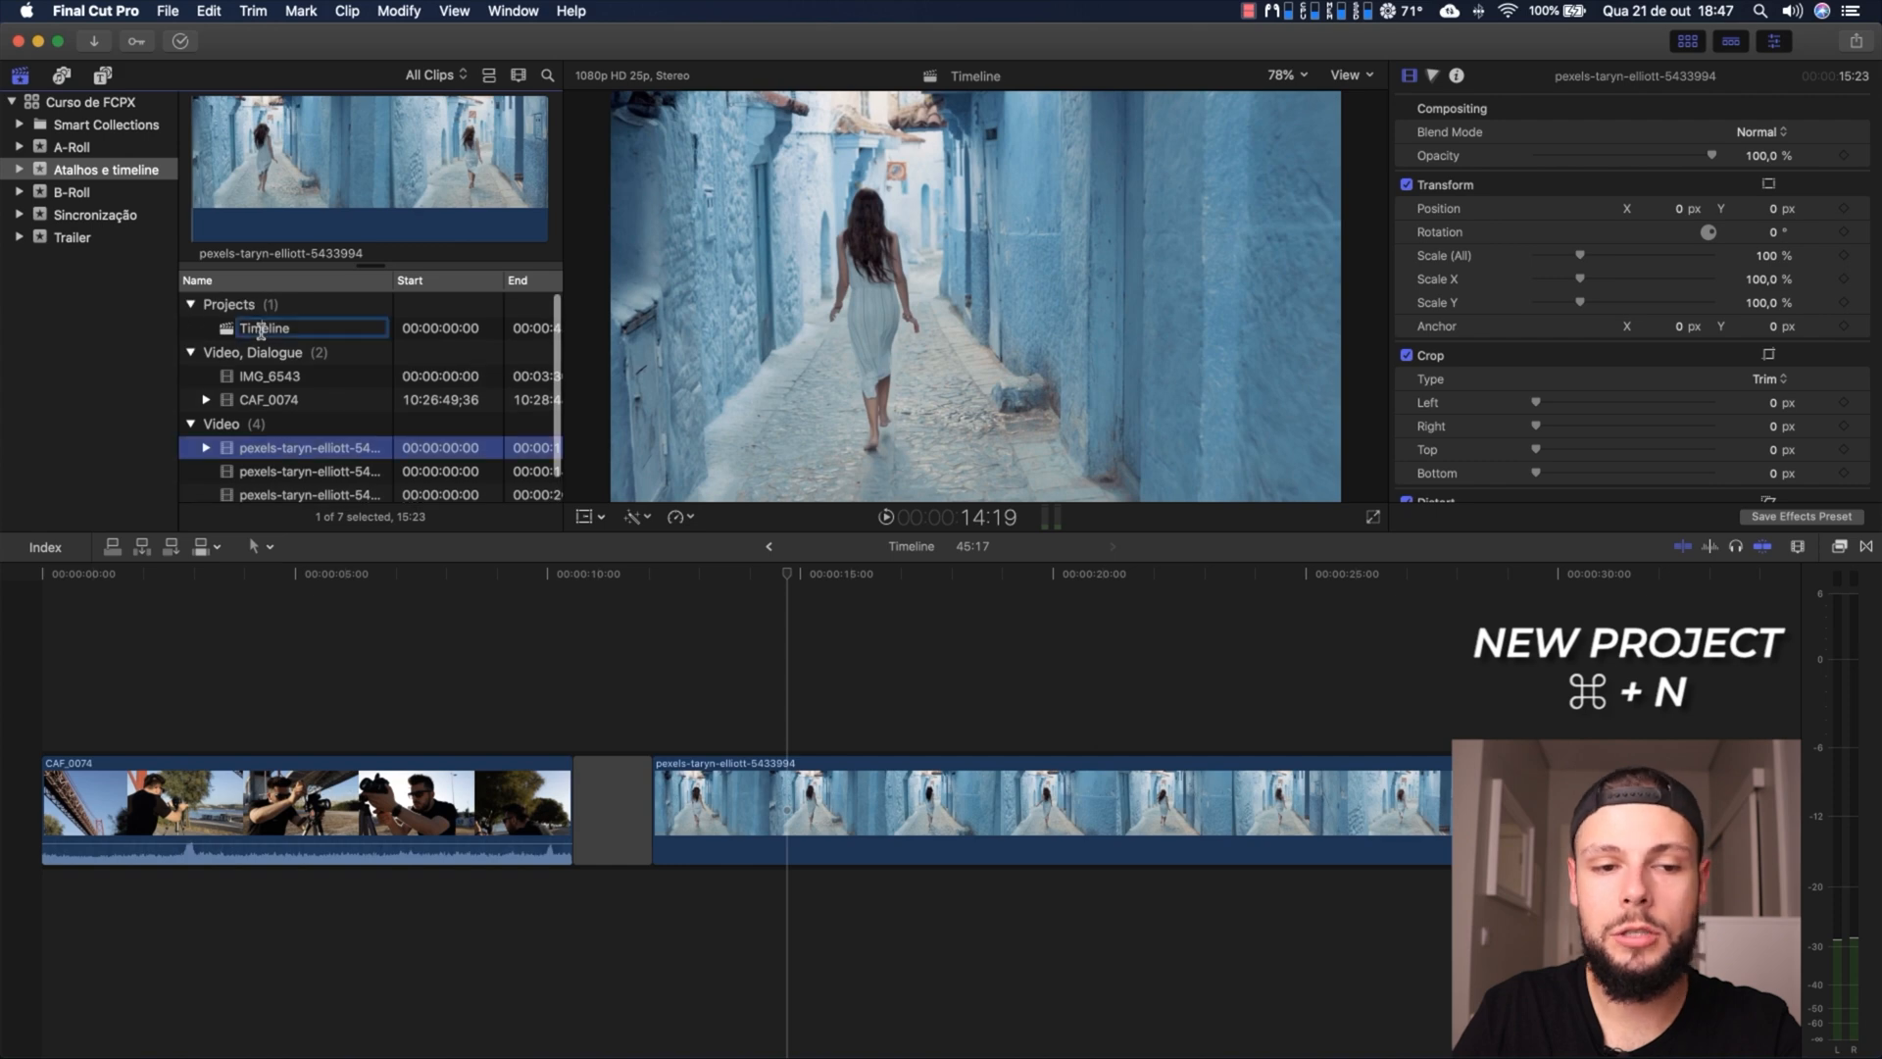
click(236, 331)
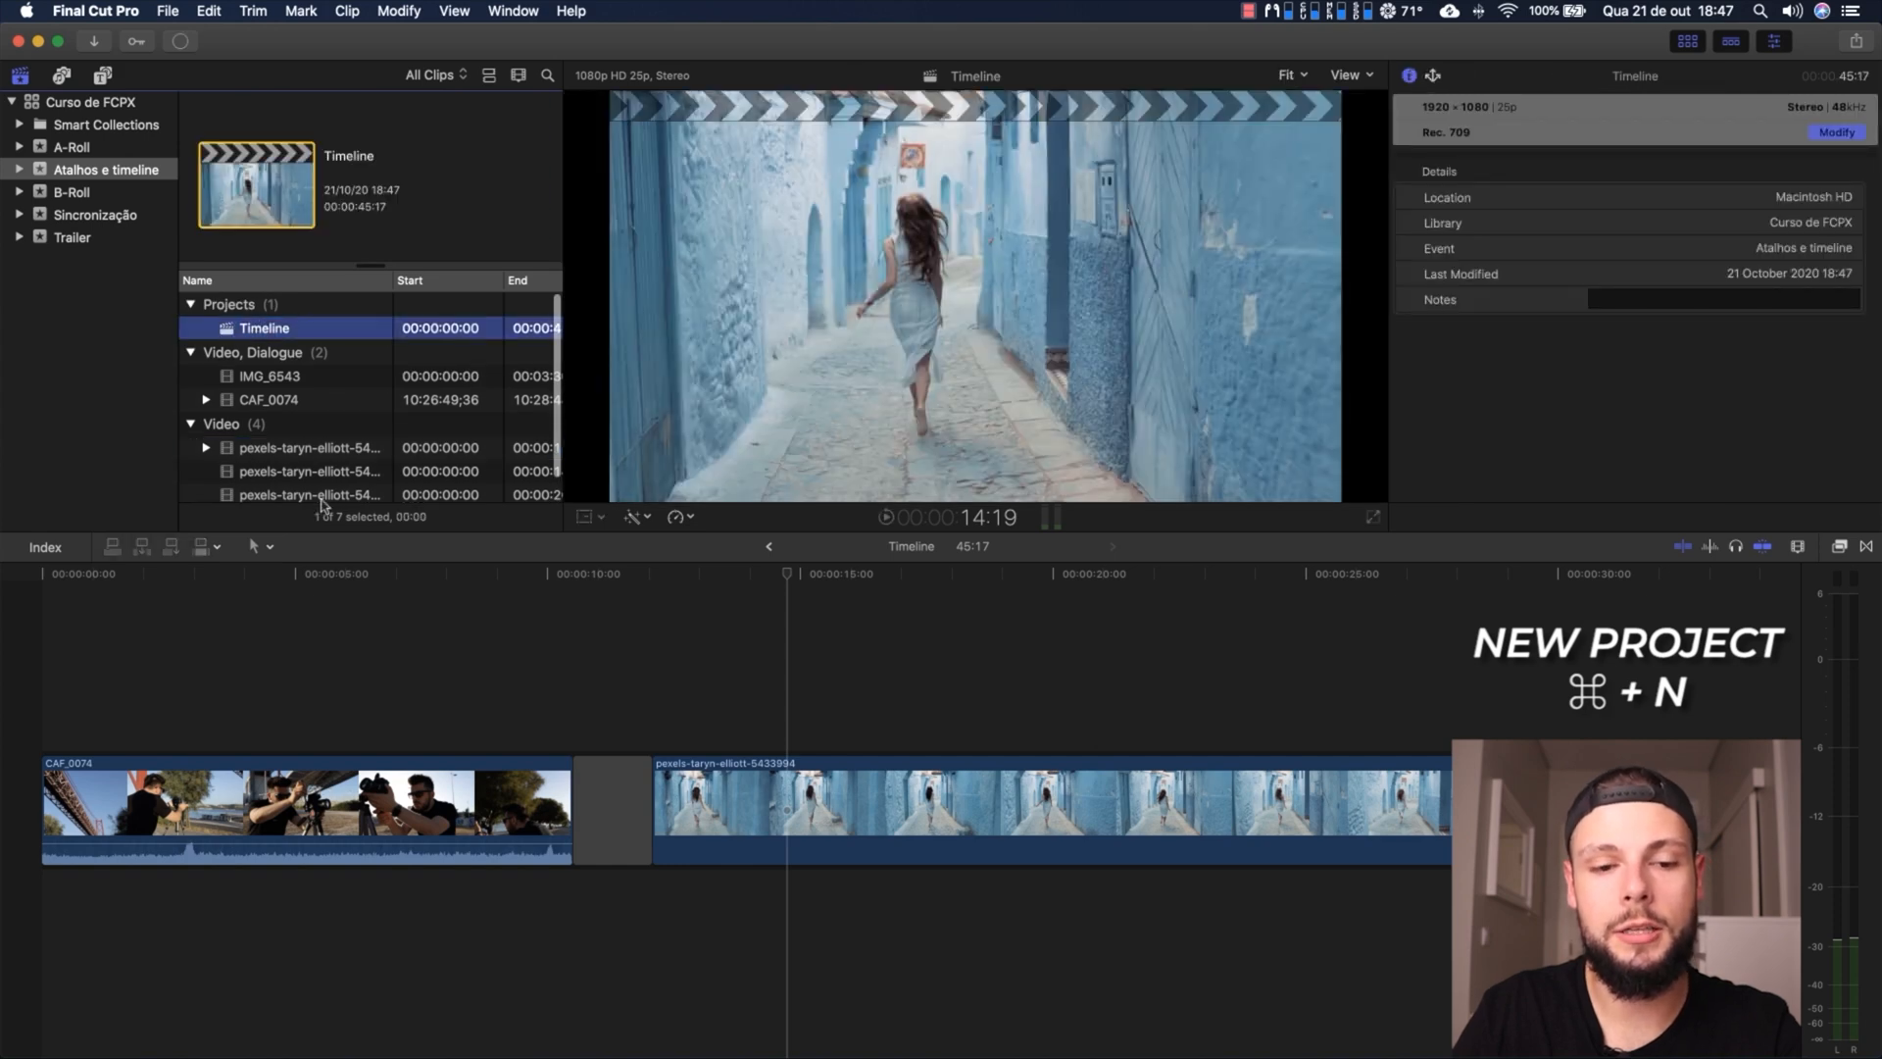
click(723, 673)
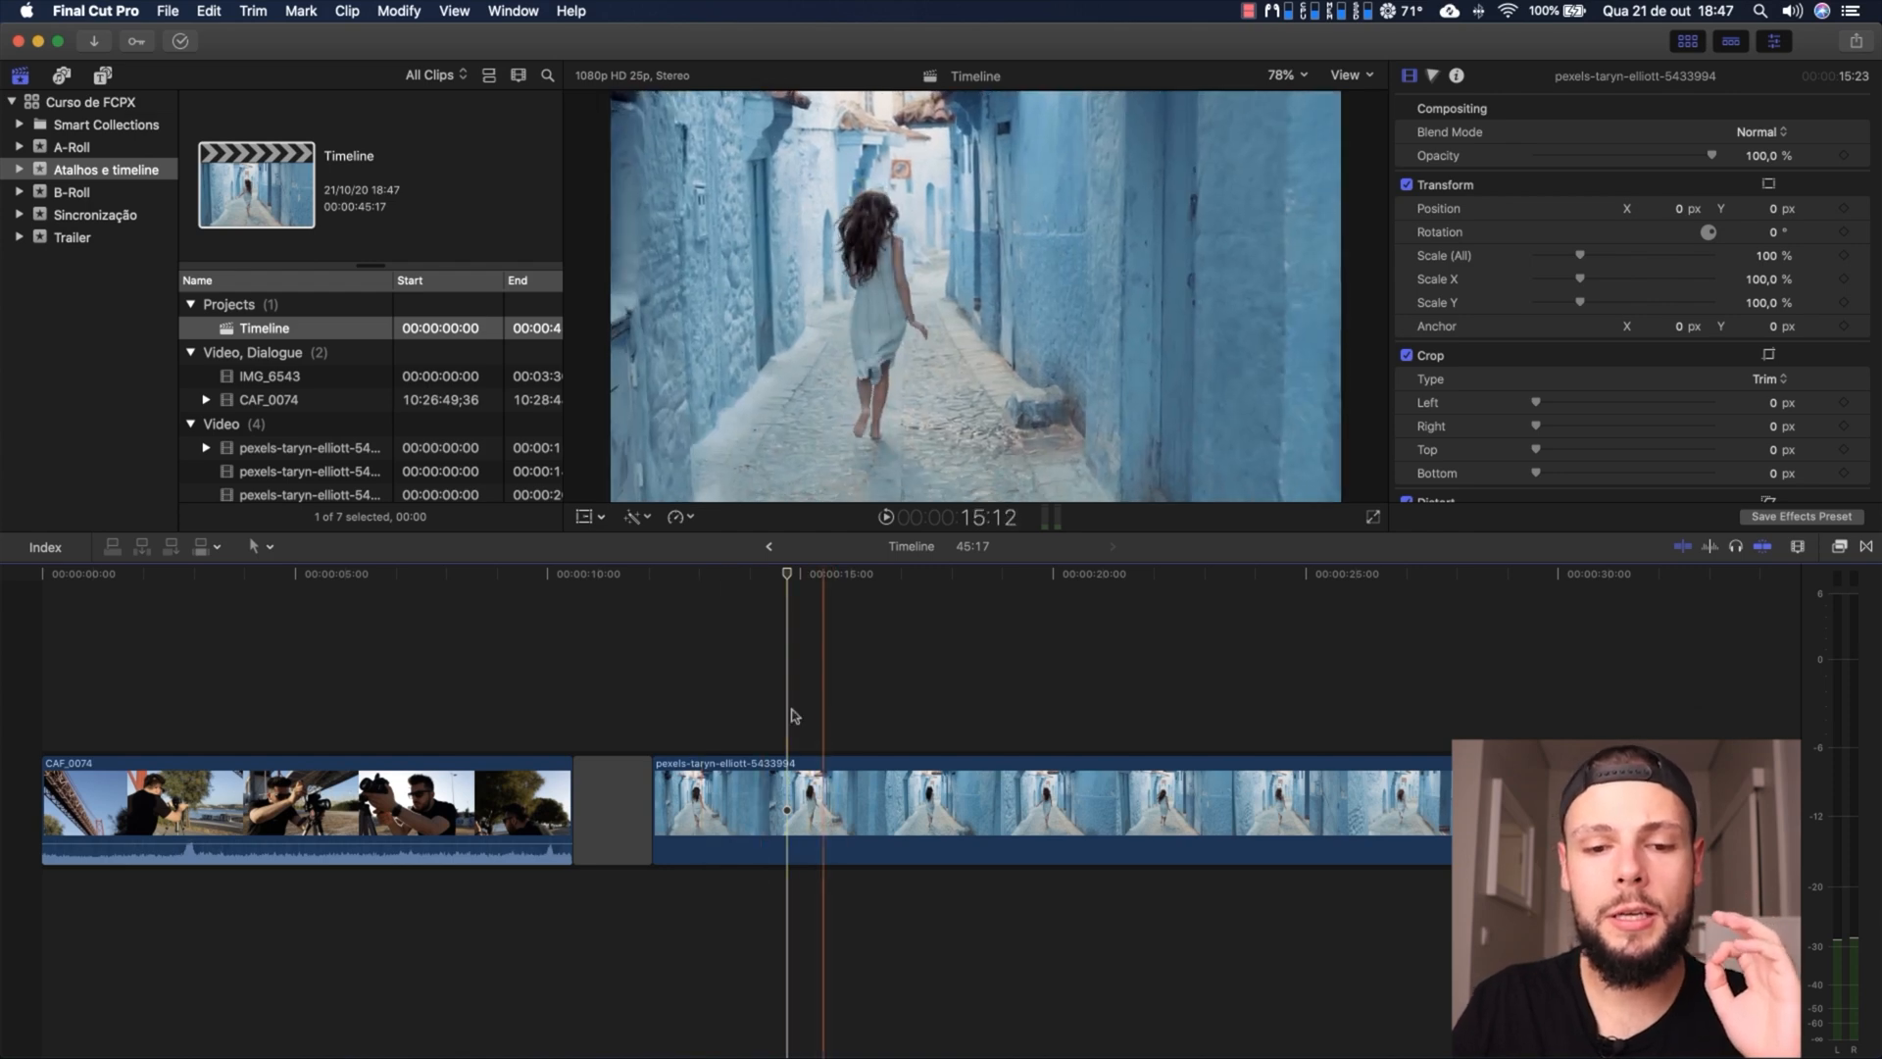
Play and pause the timeline from 14:19, and play it forward at faster speed until stopping in the last clip
scroll(764, 715, right, 3)
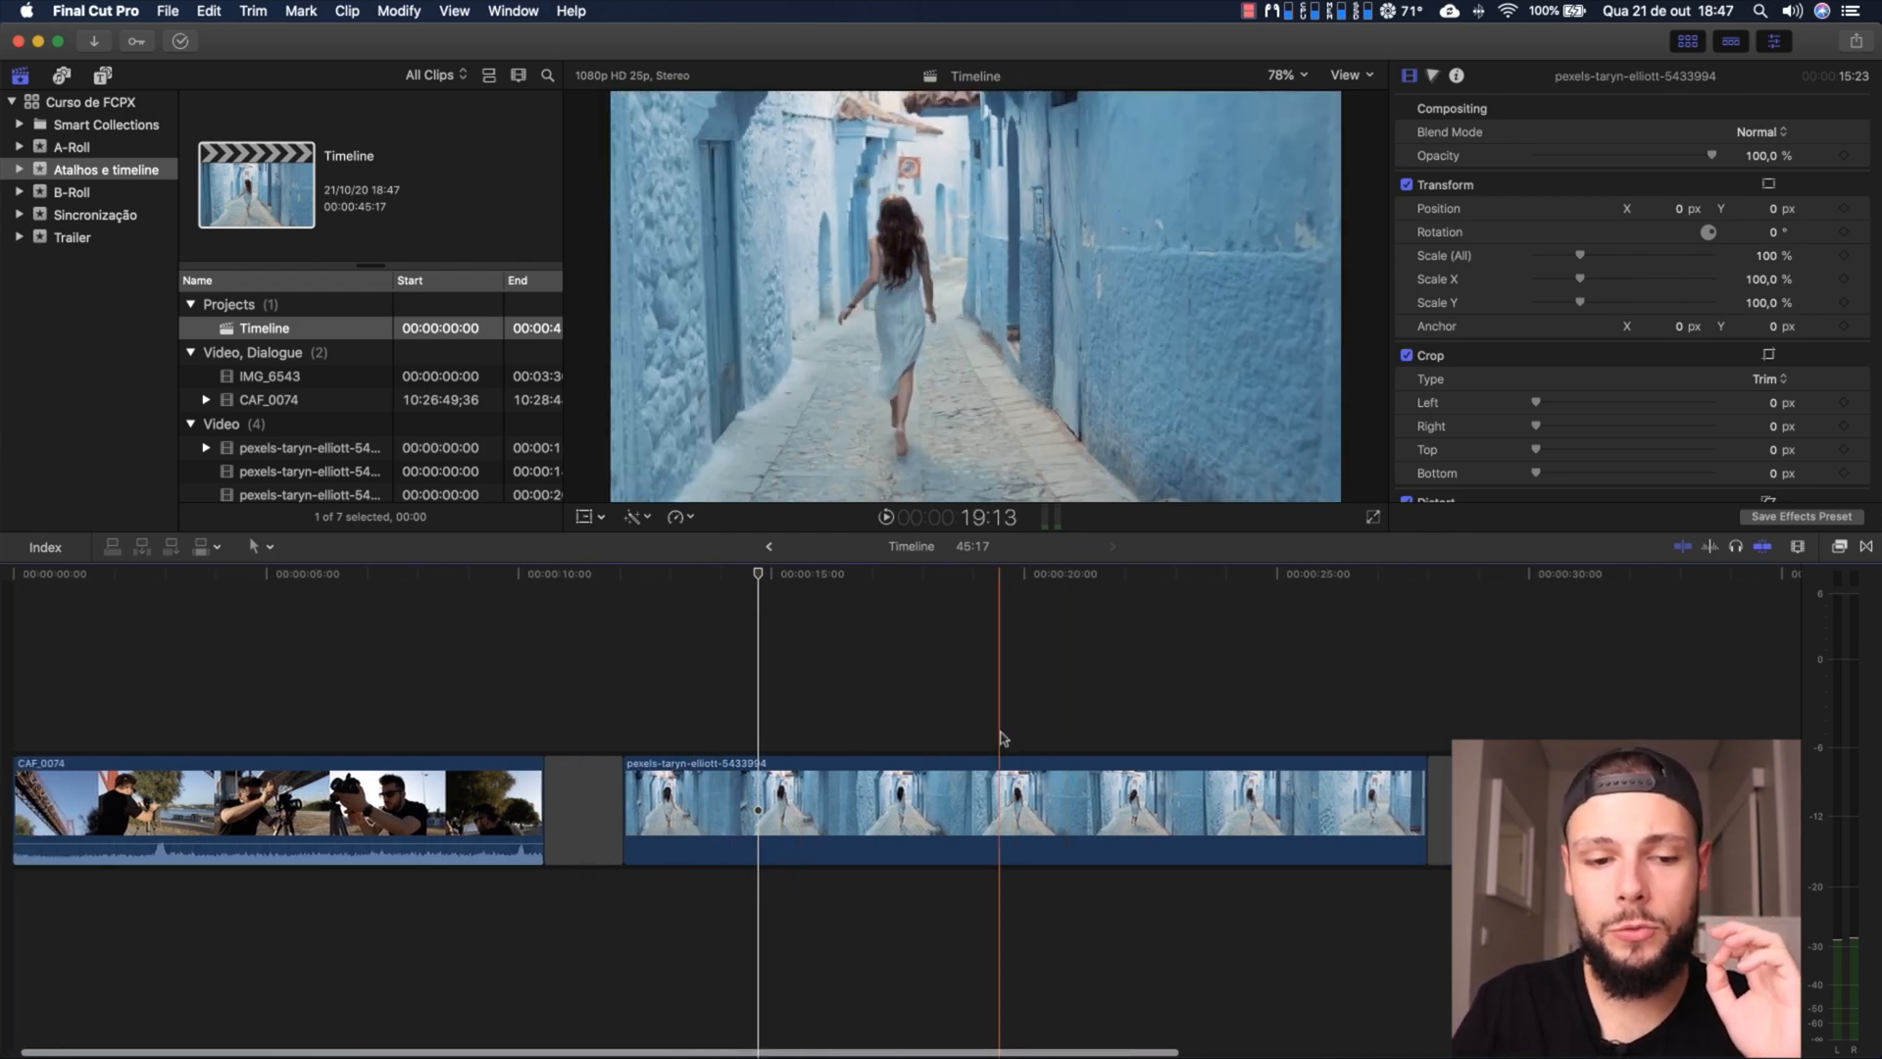
scroll(999, 737, left, 3)
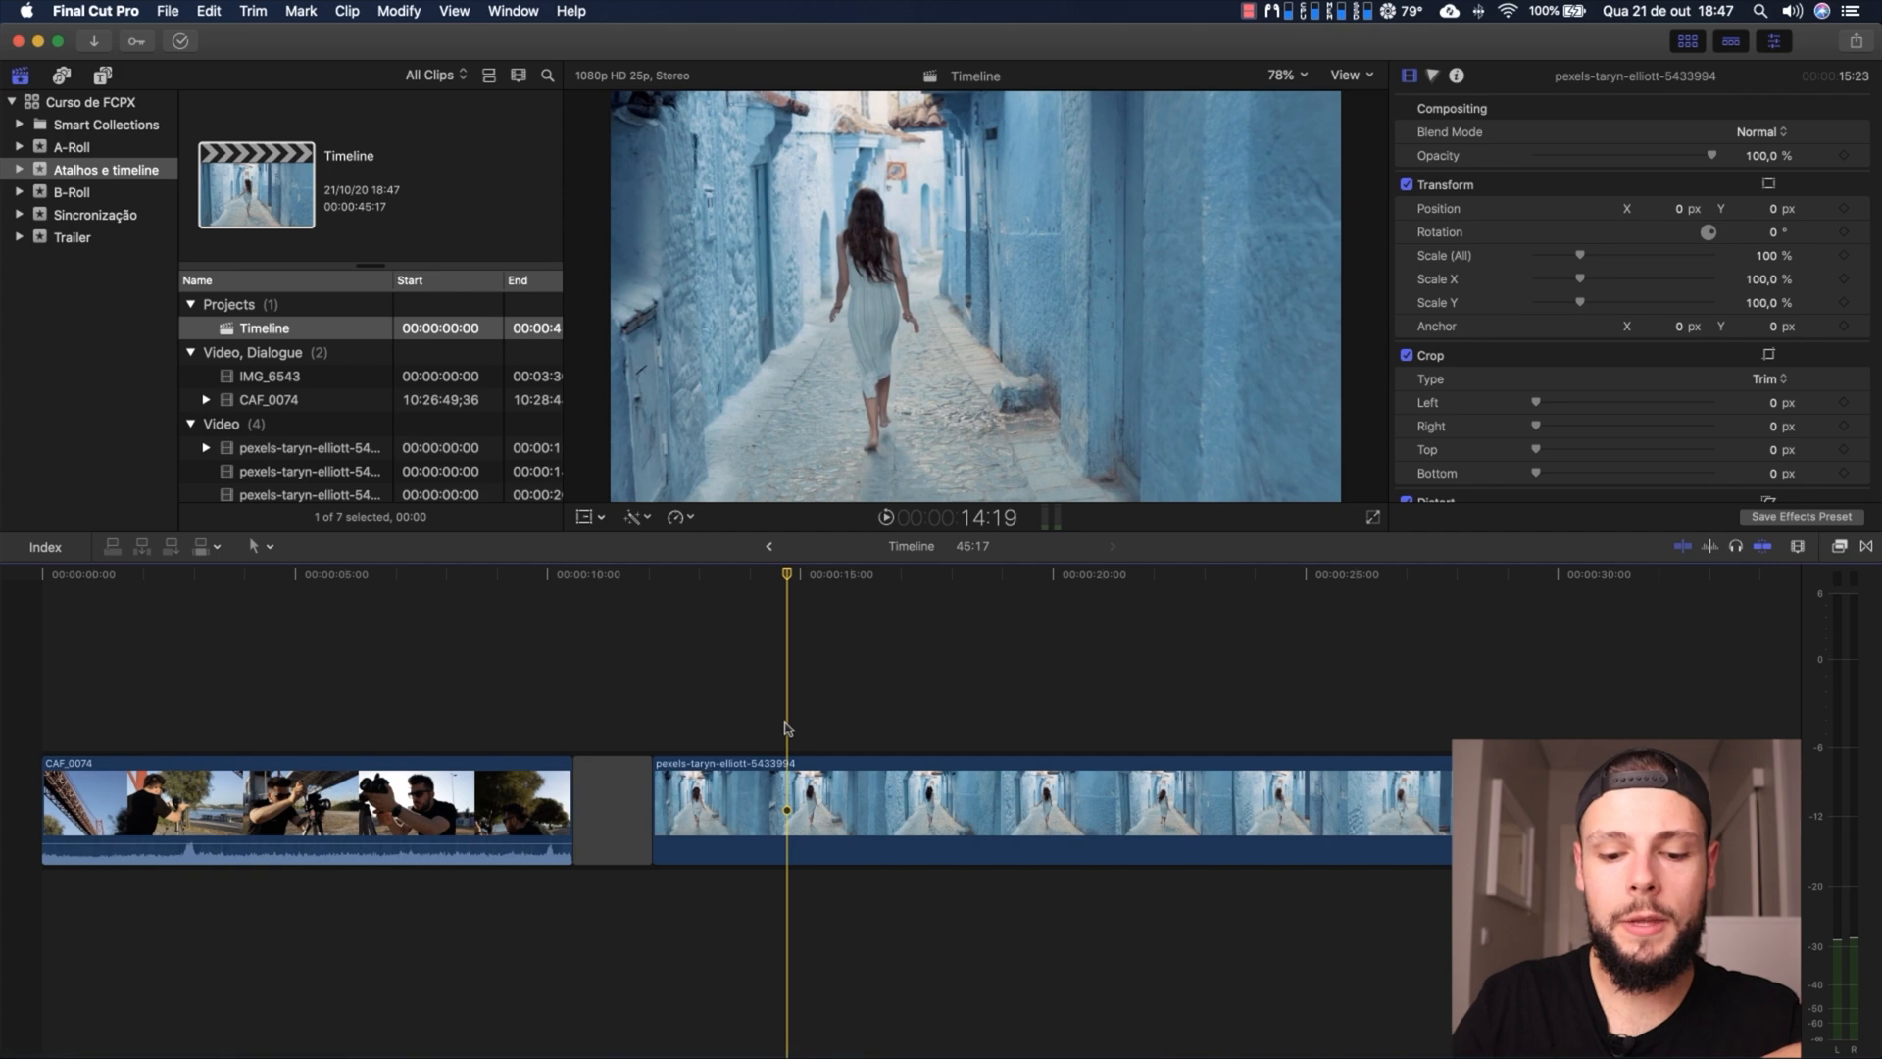
key(space)
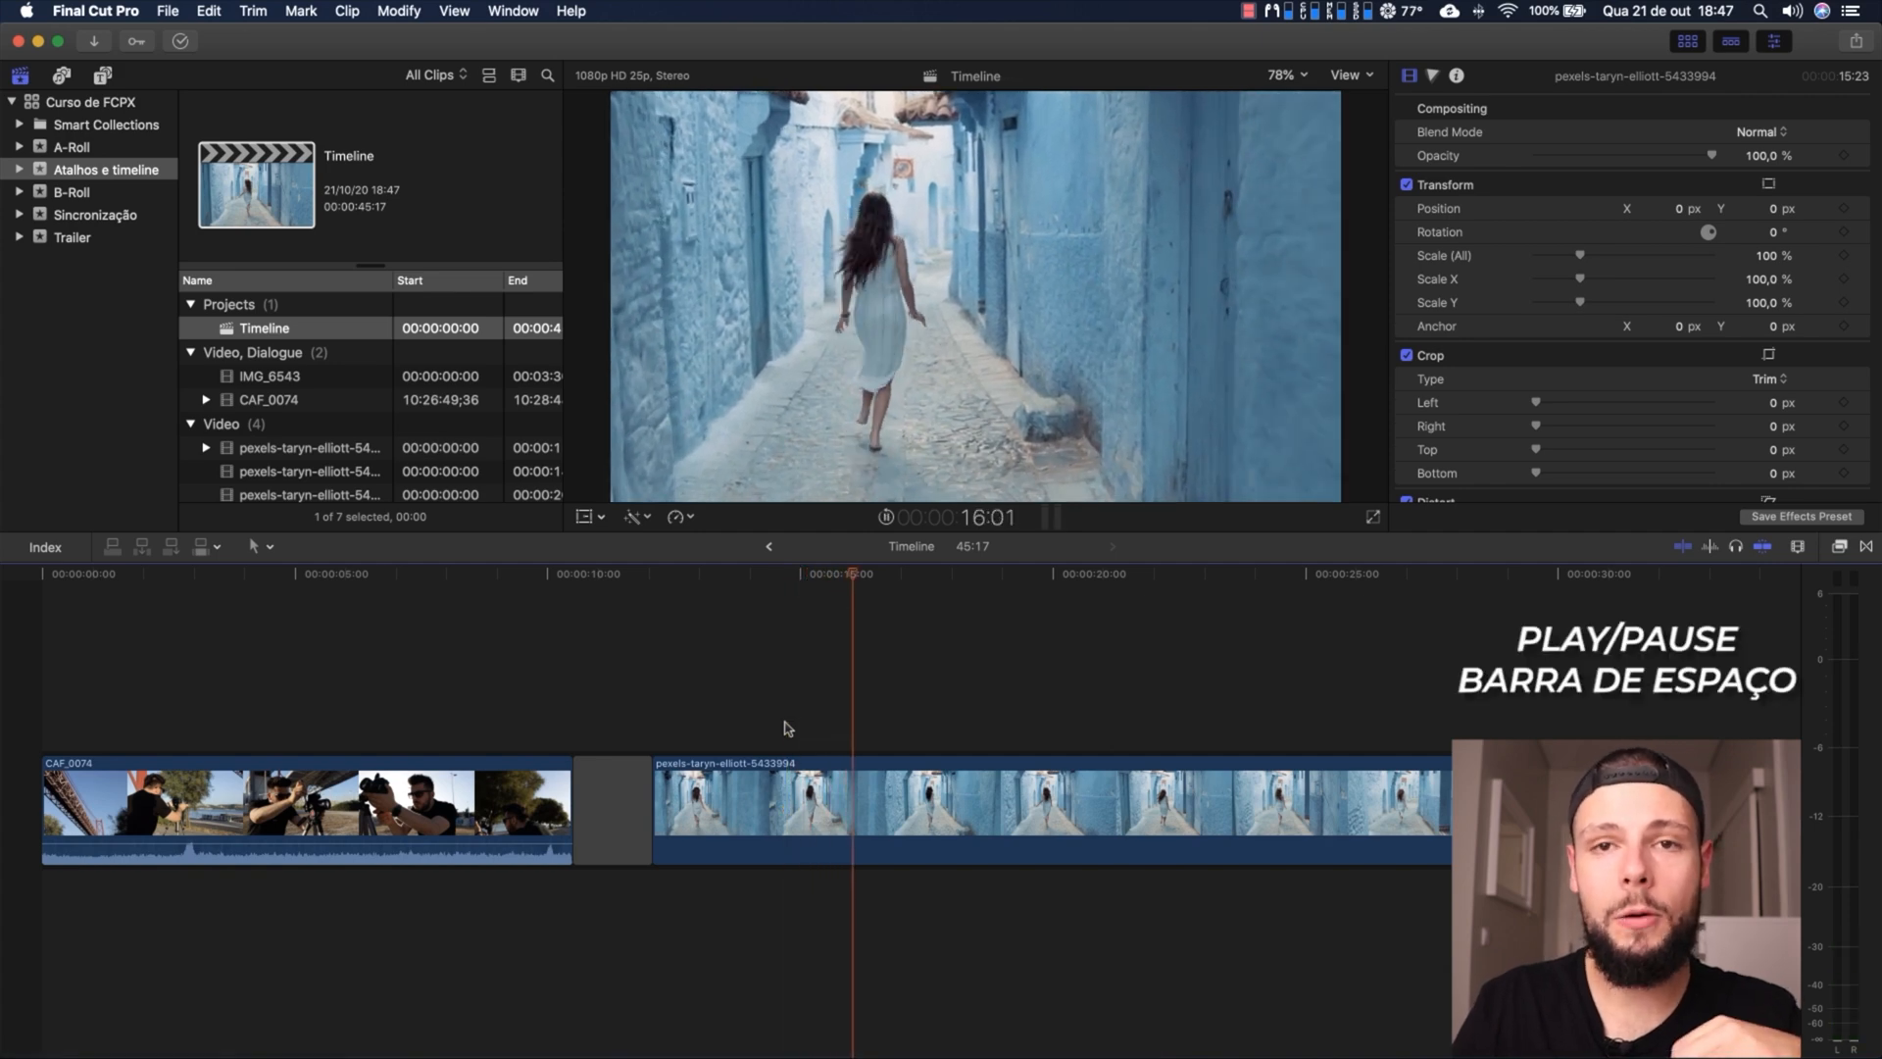
key(space)
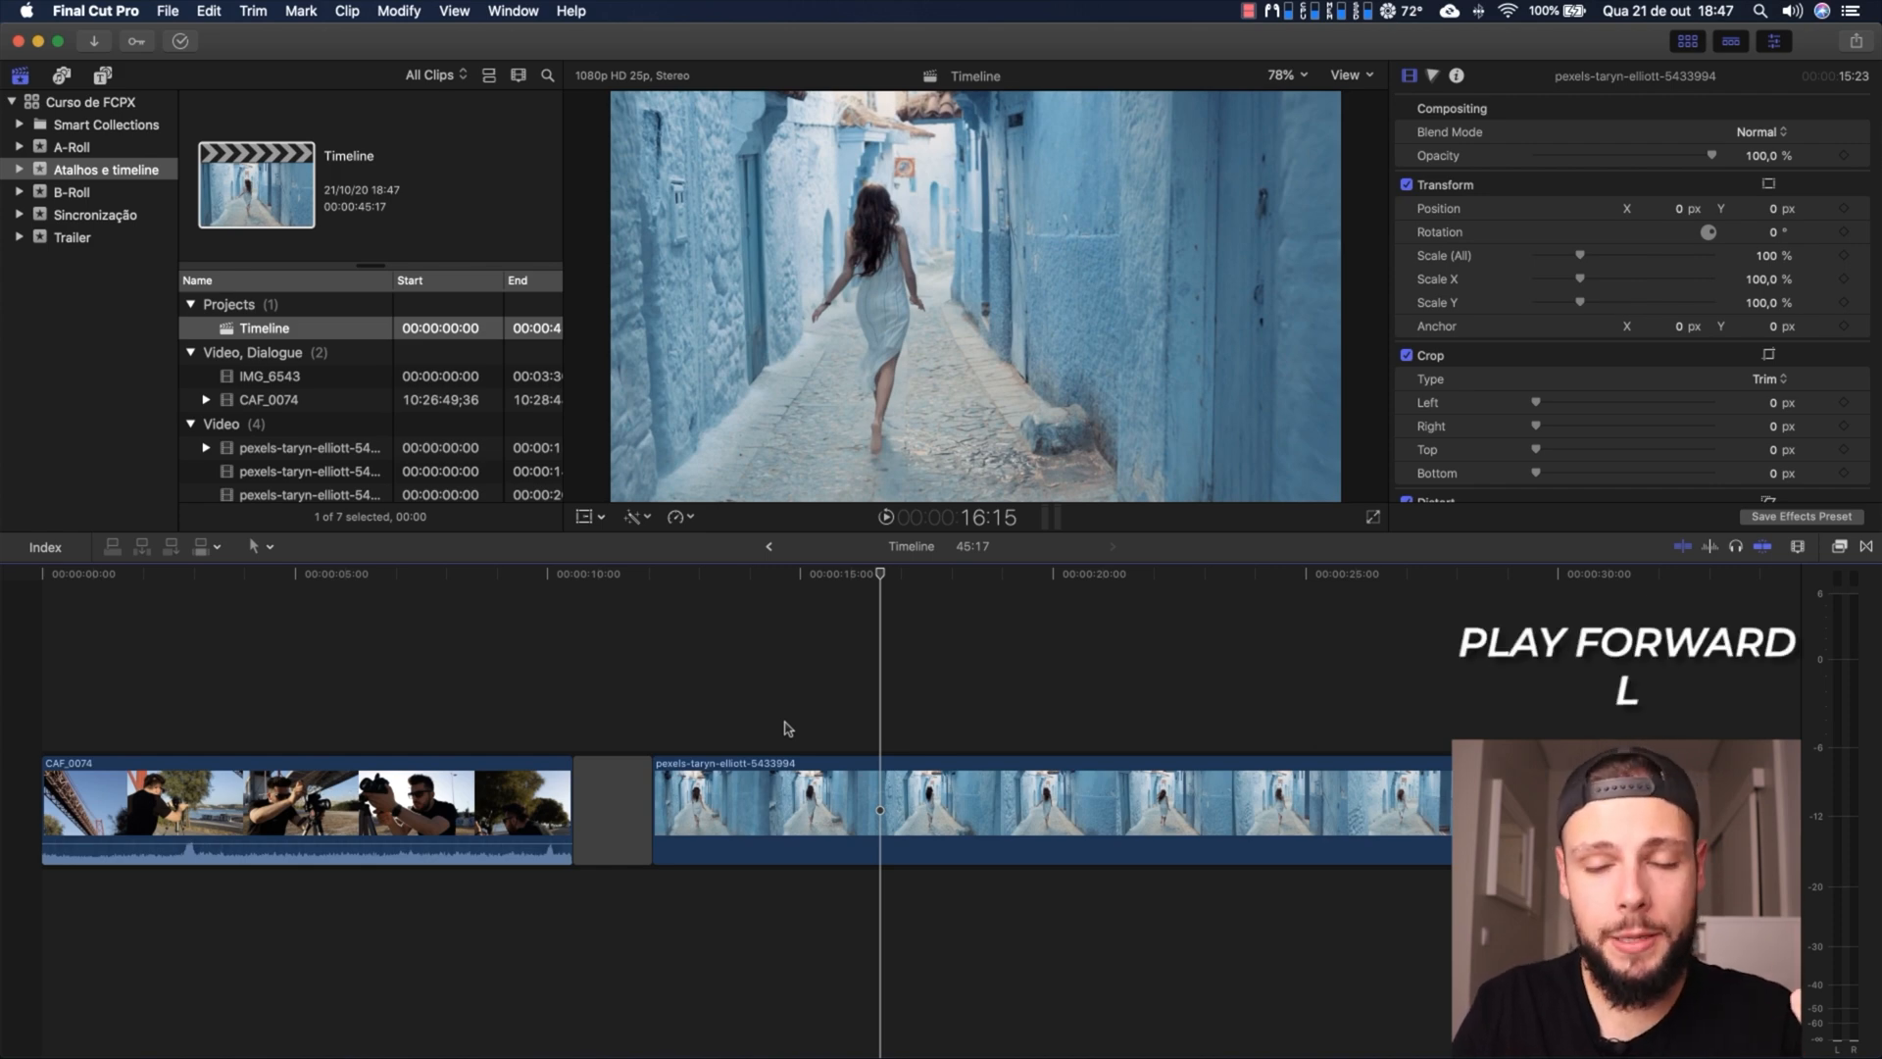
key(l)
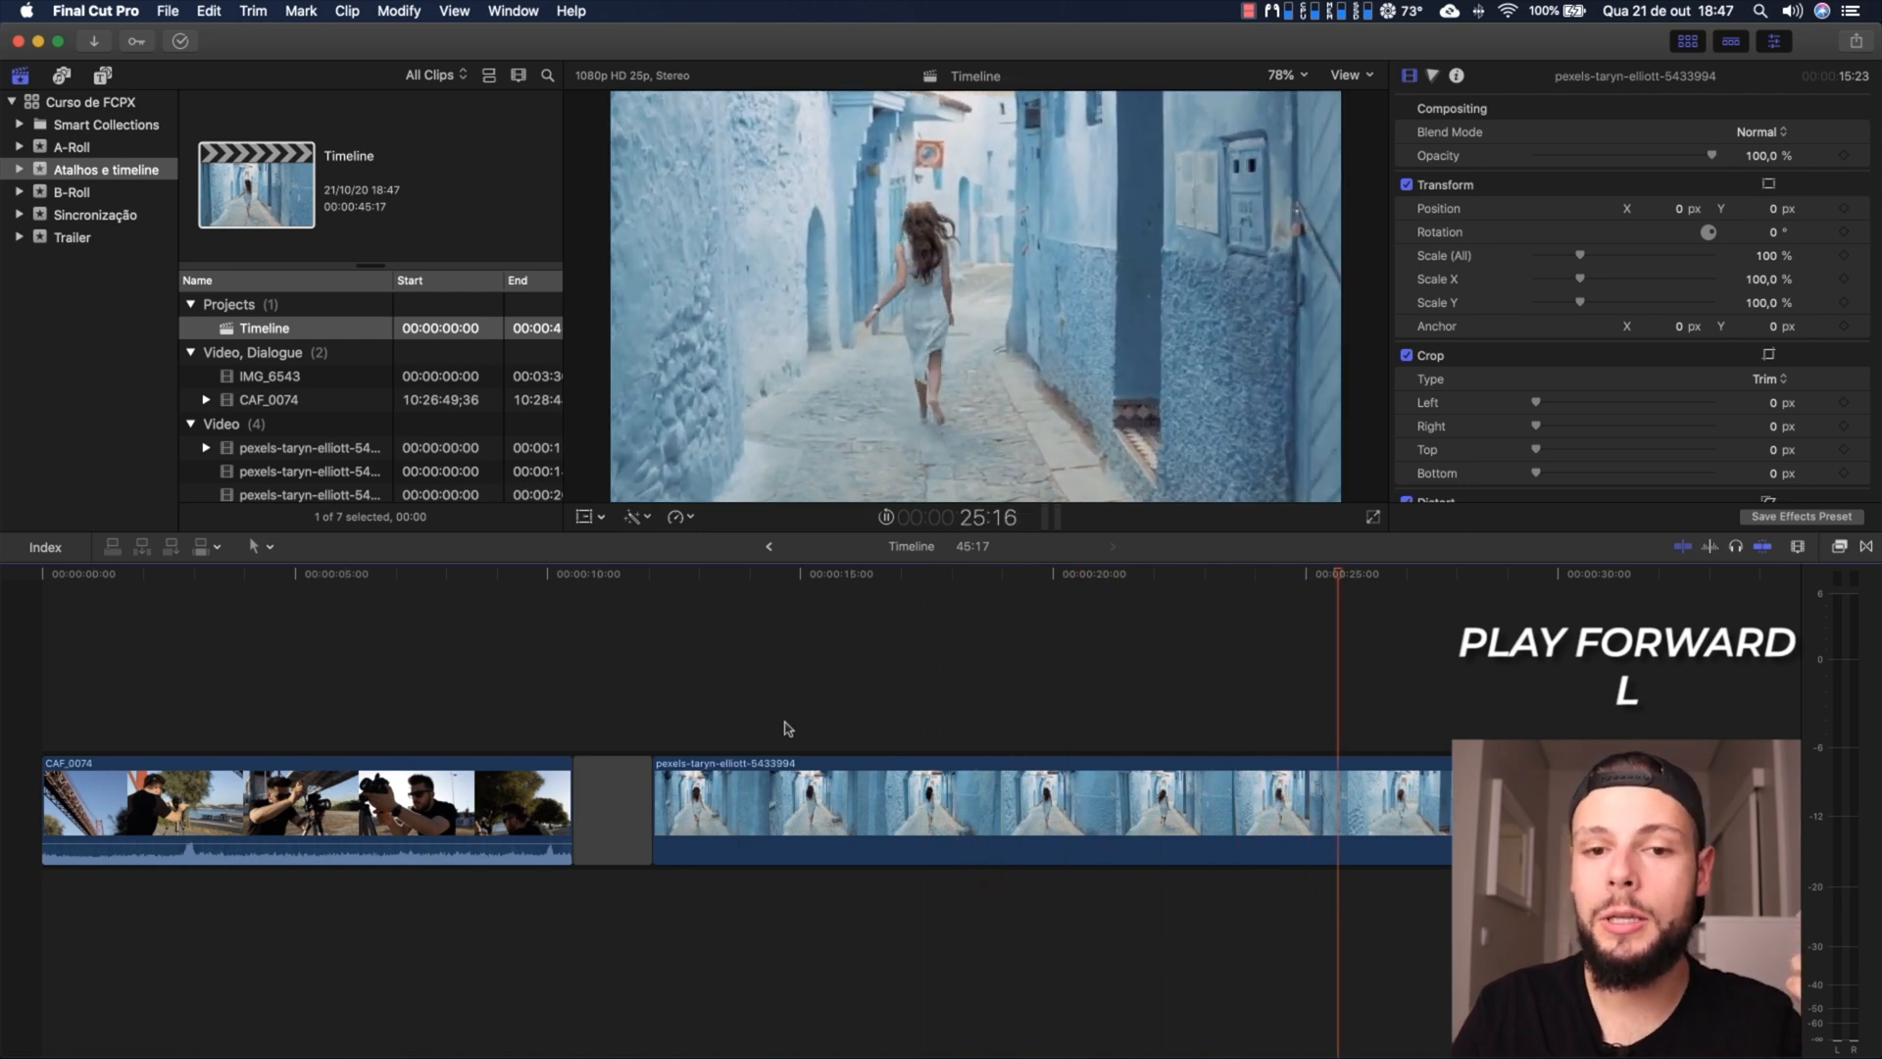
key(l)
key(k)
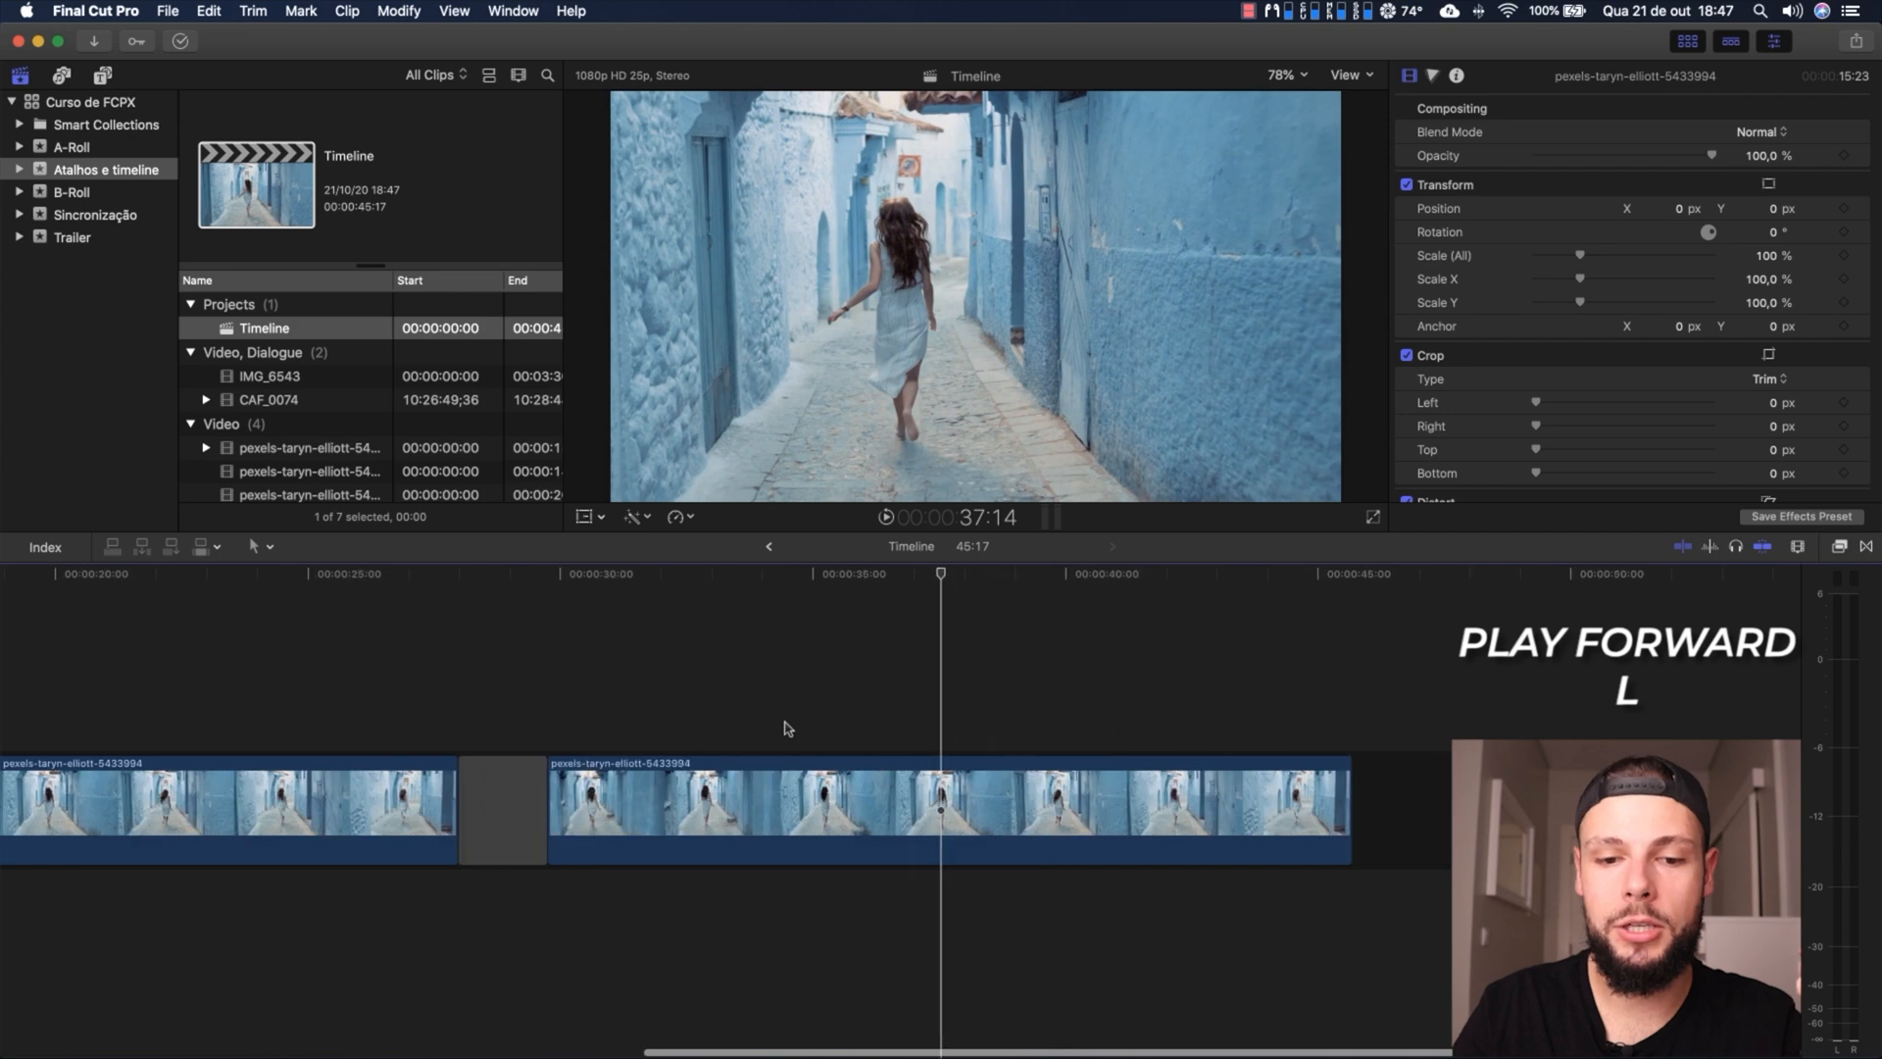
Move the playhead to 15:10, play the timeline forward at increased speed, and stop playback
scroll(644, 717, left, 6)
click(487, 706)
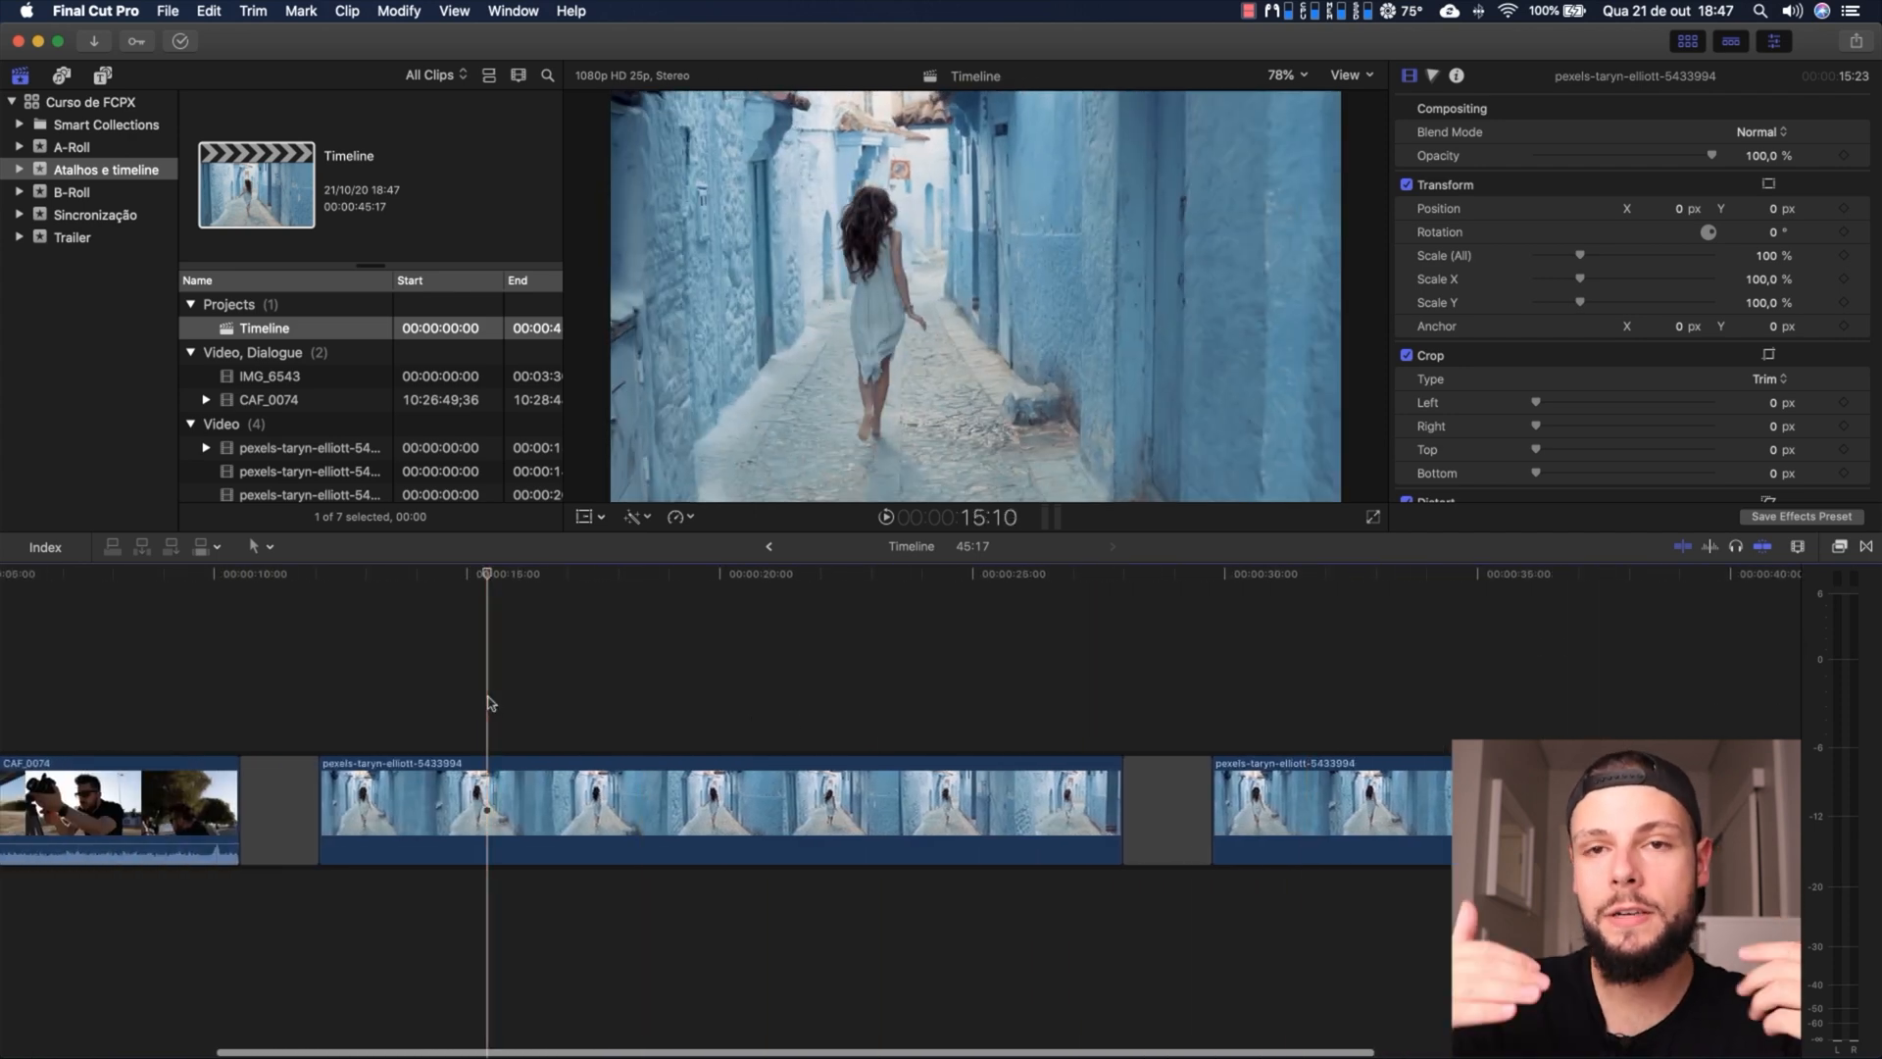
key(space)
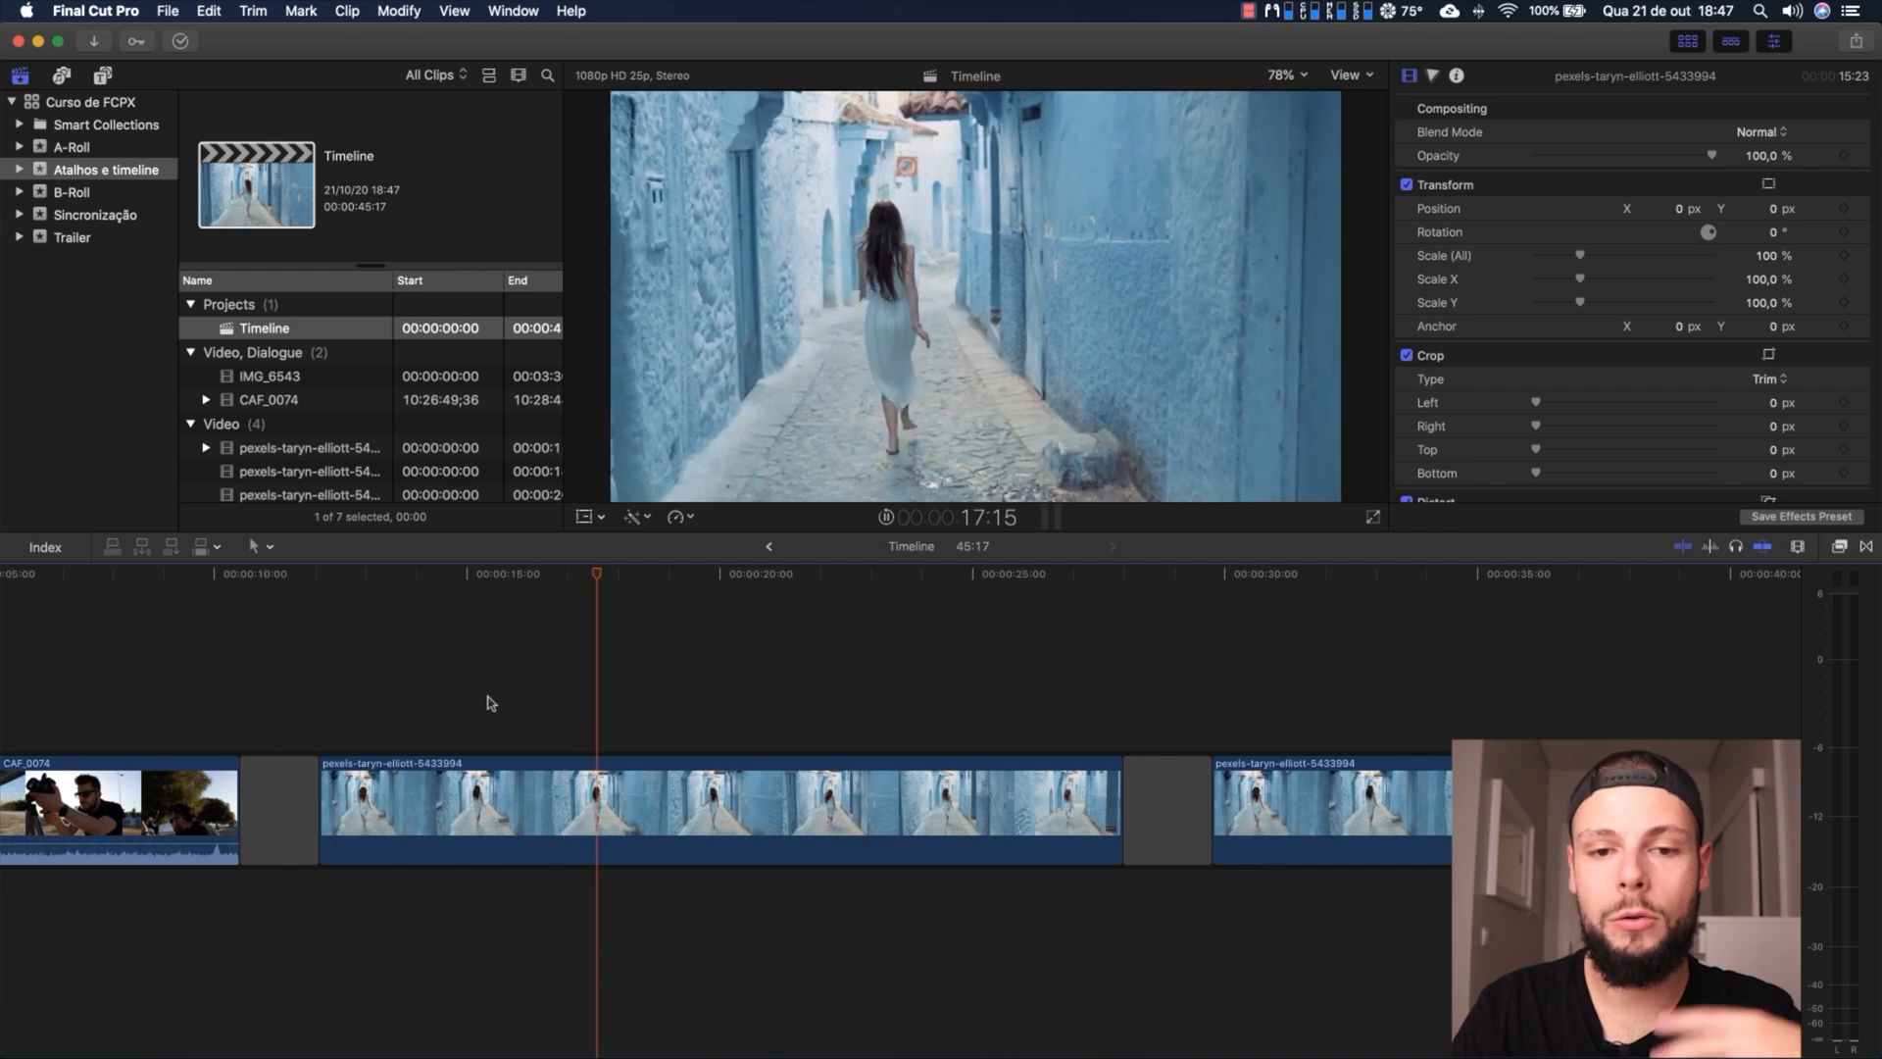
key(l)
key(space)
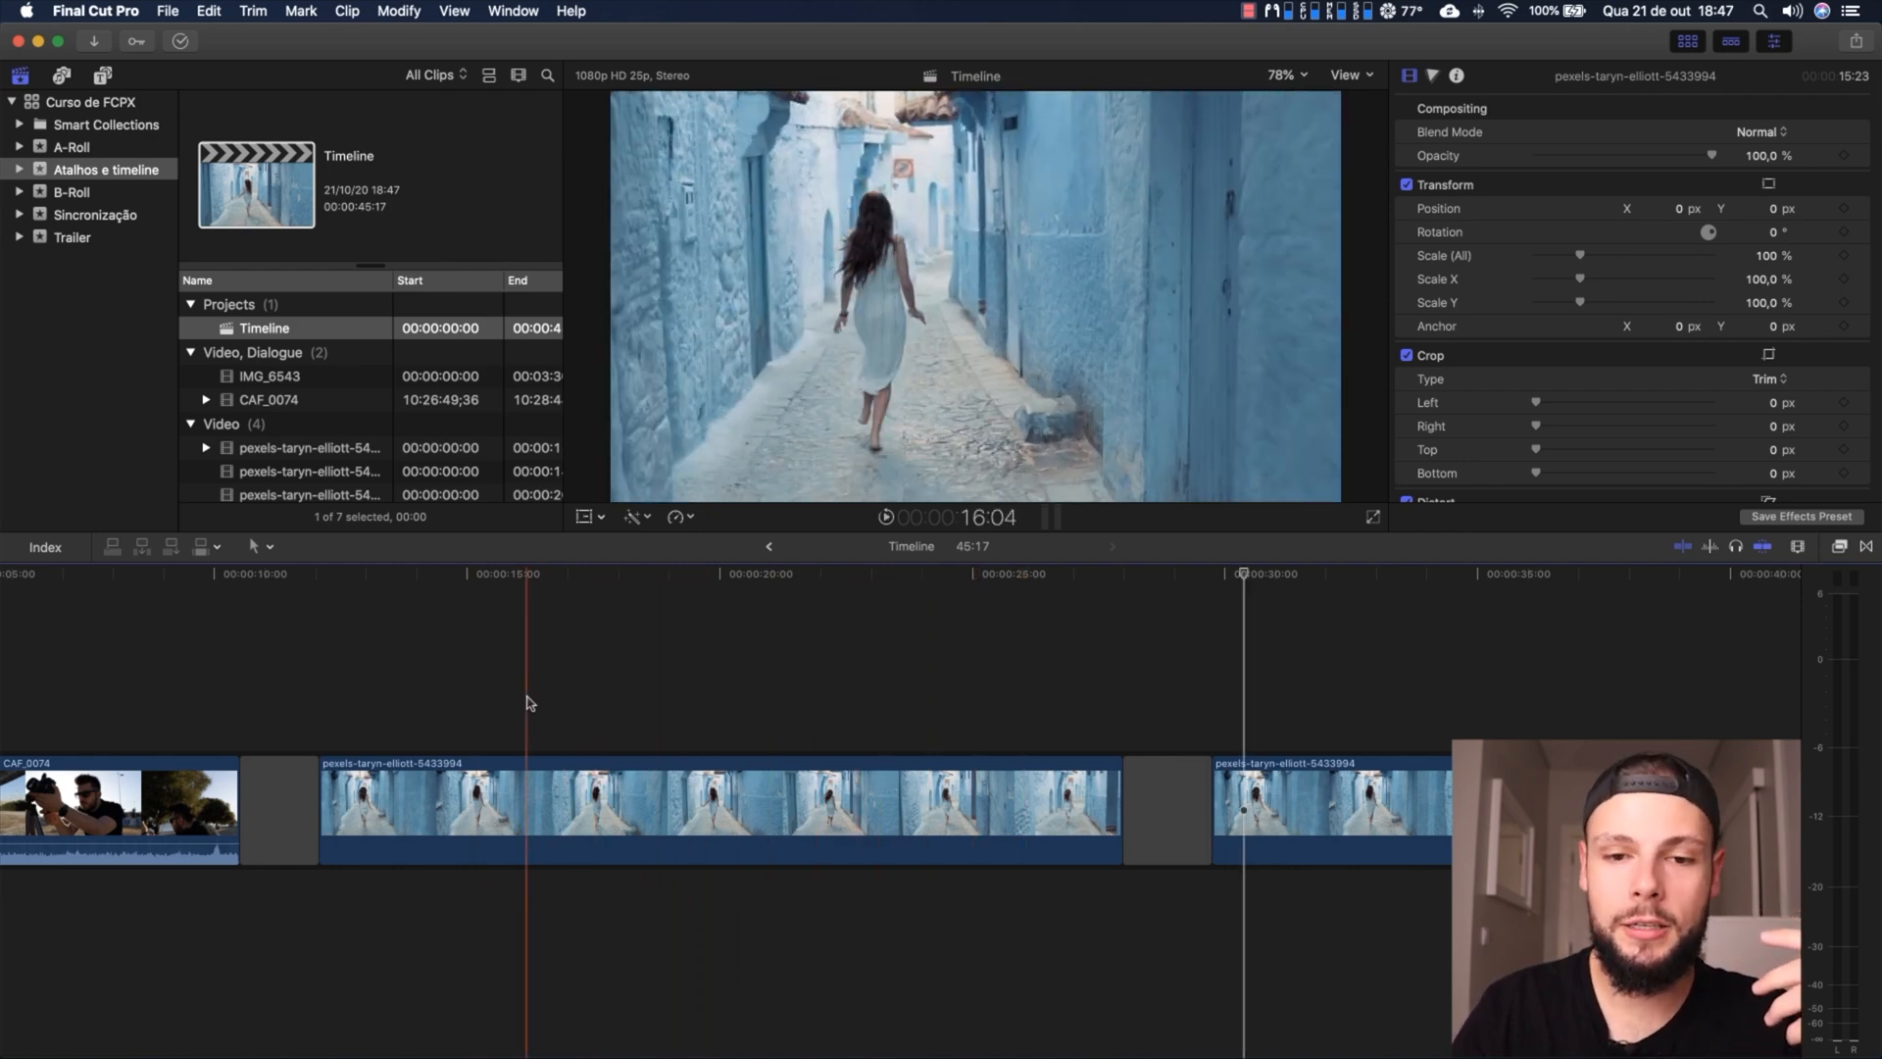
Play the timeline forward from 16:04, stop playback, and play forward and stop once more
click(526, 703)
key(space)
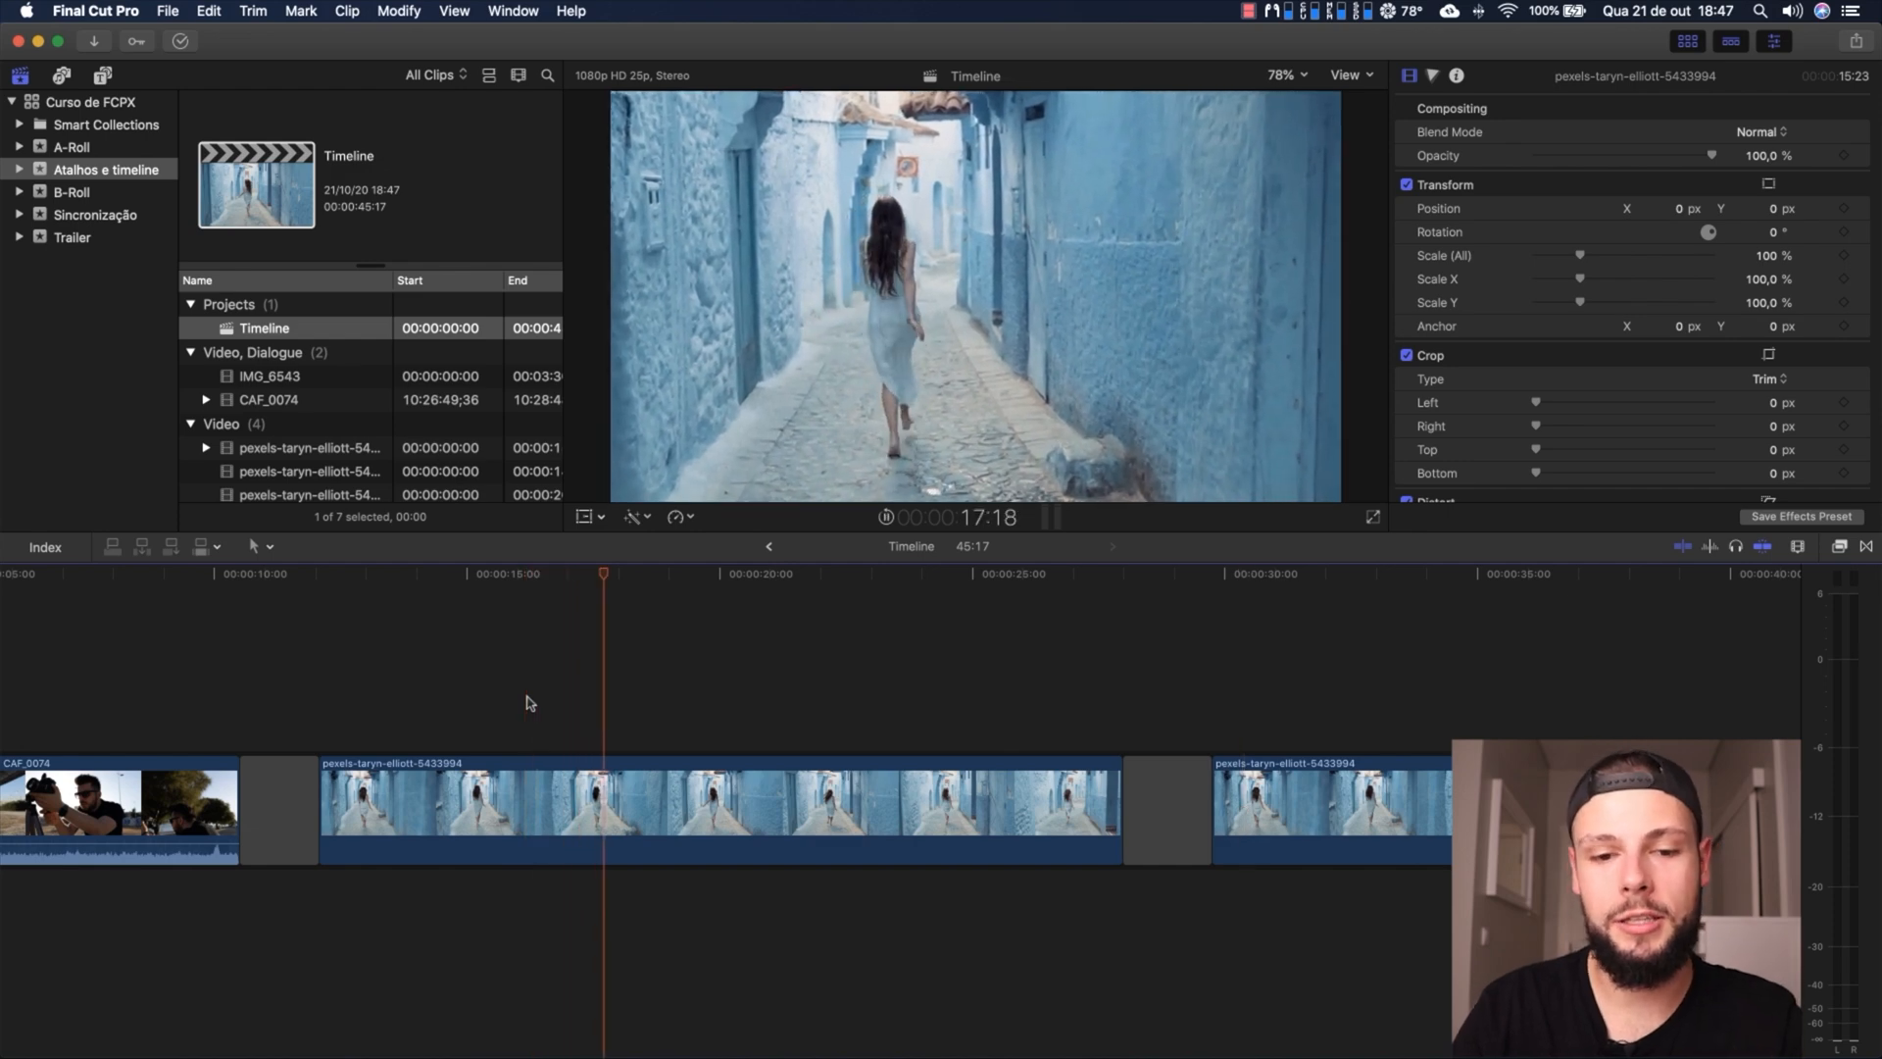
key(l)
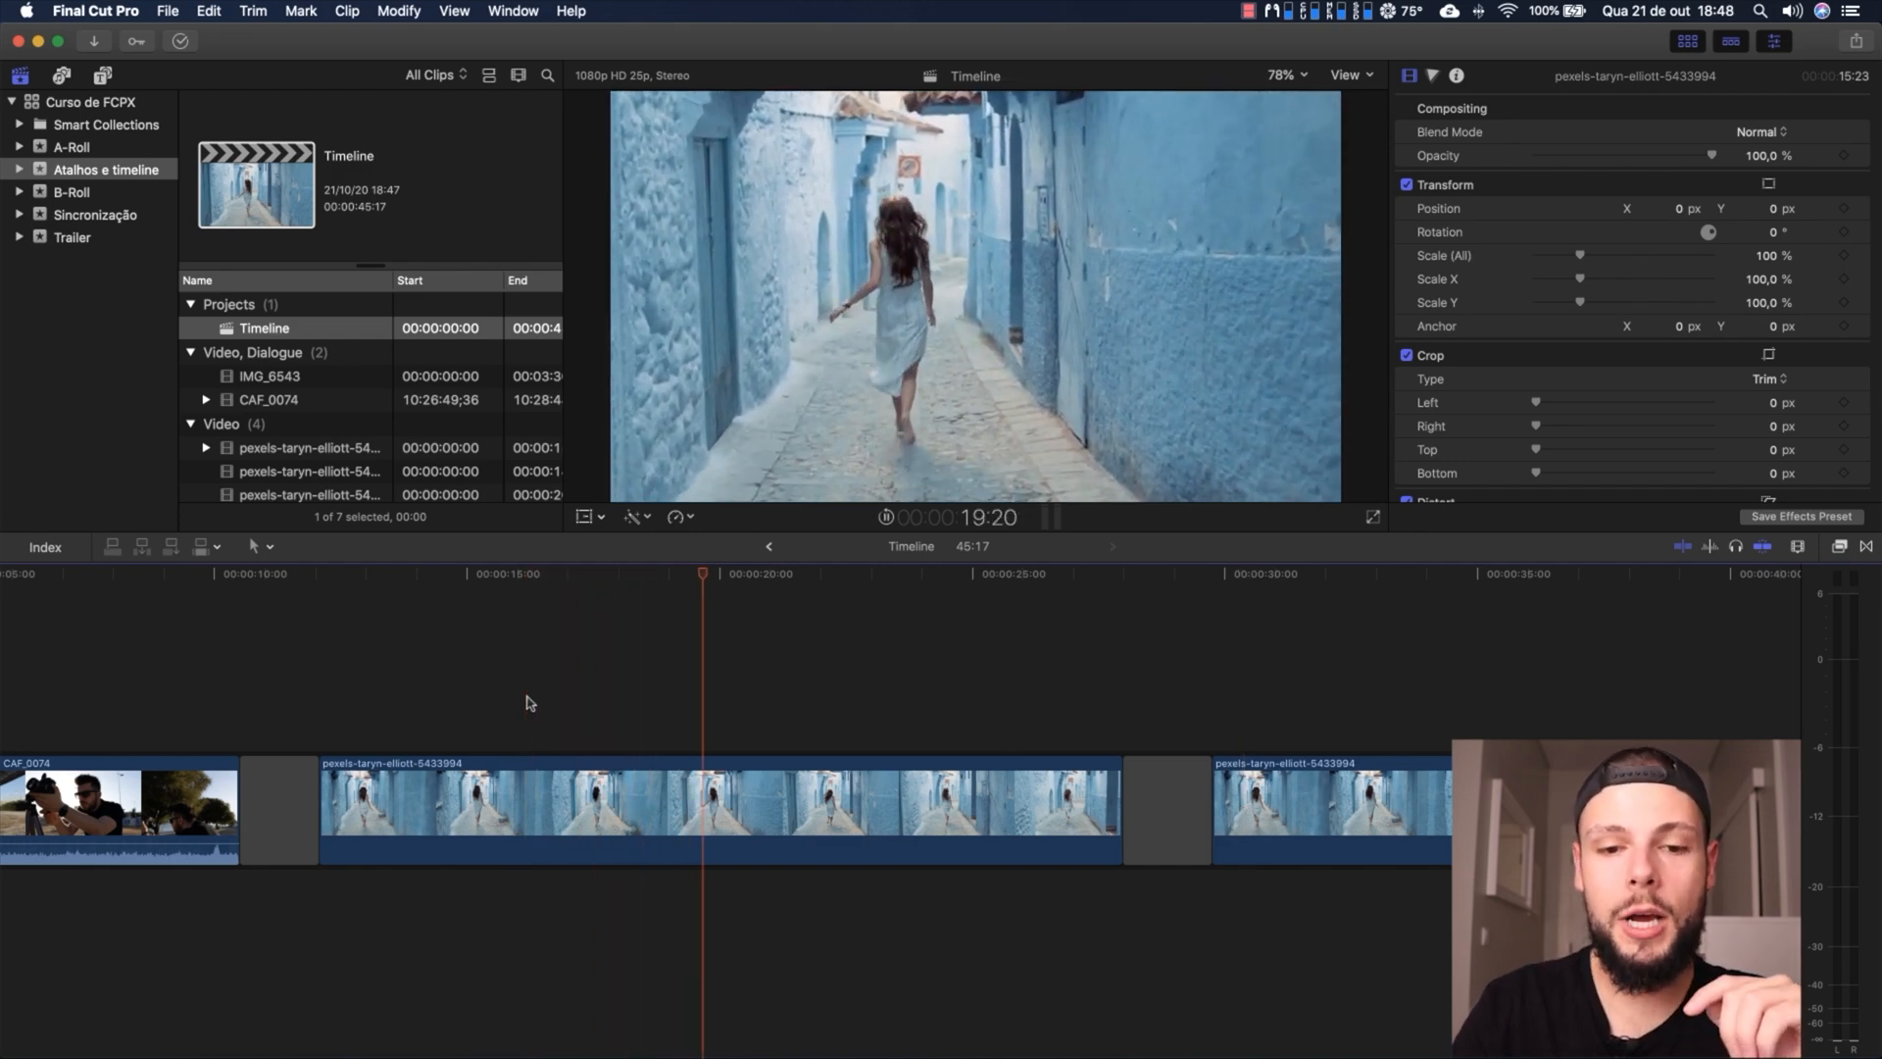
key(k)
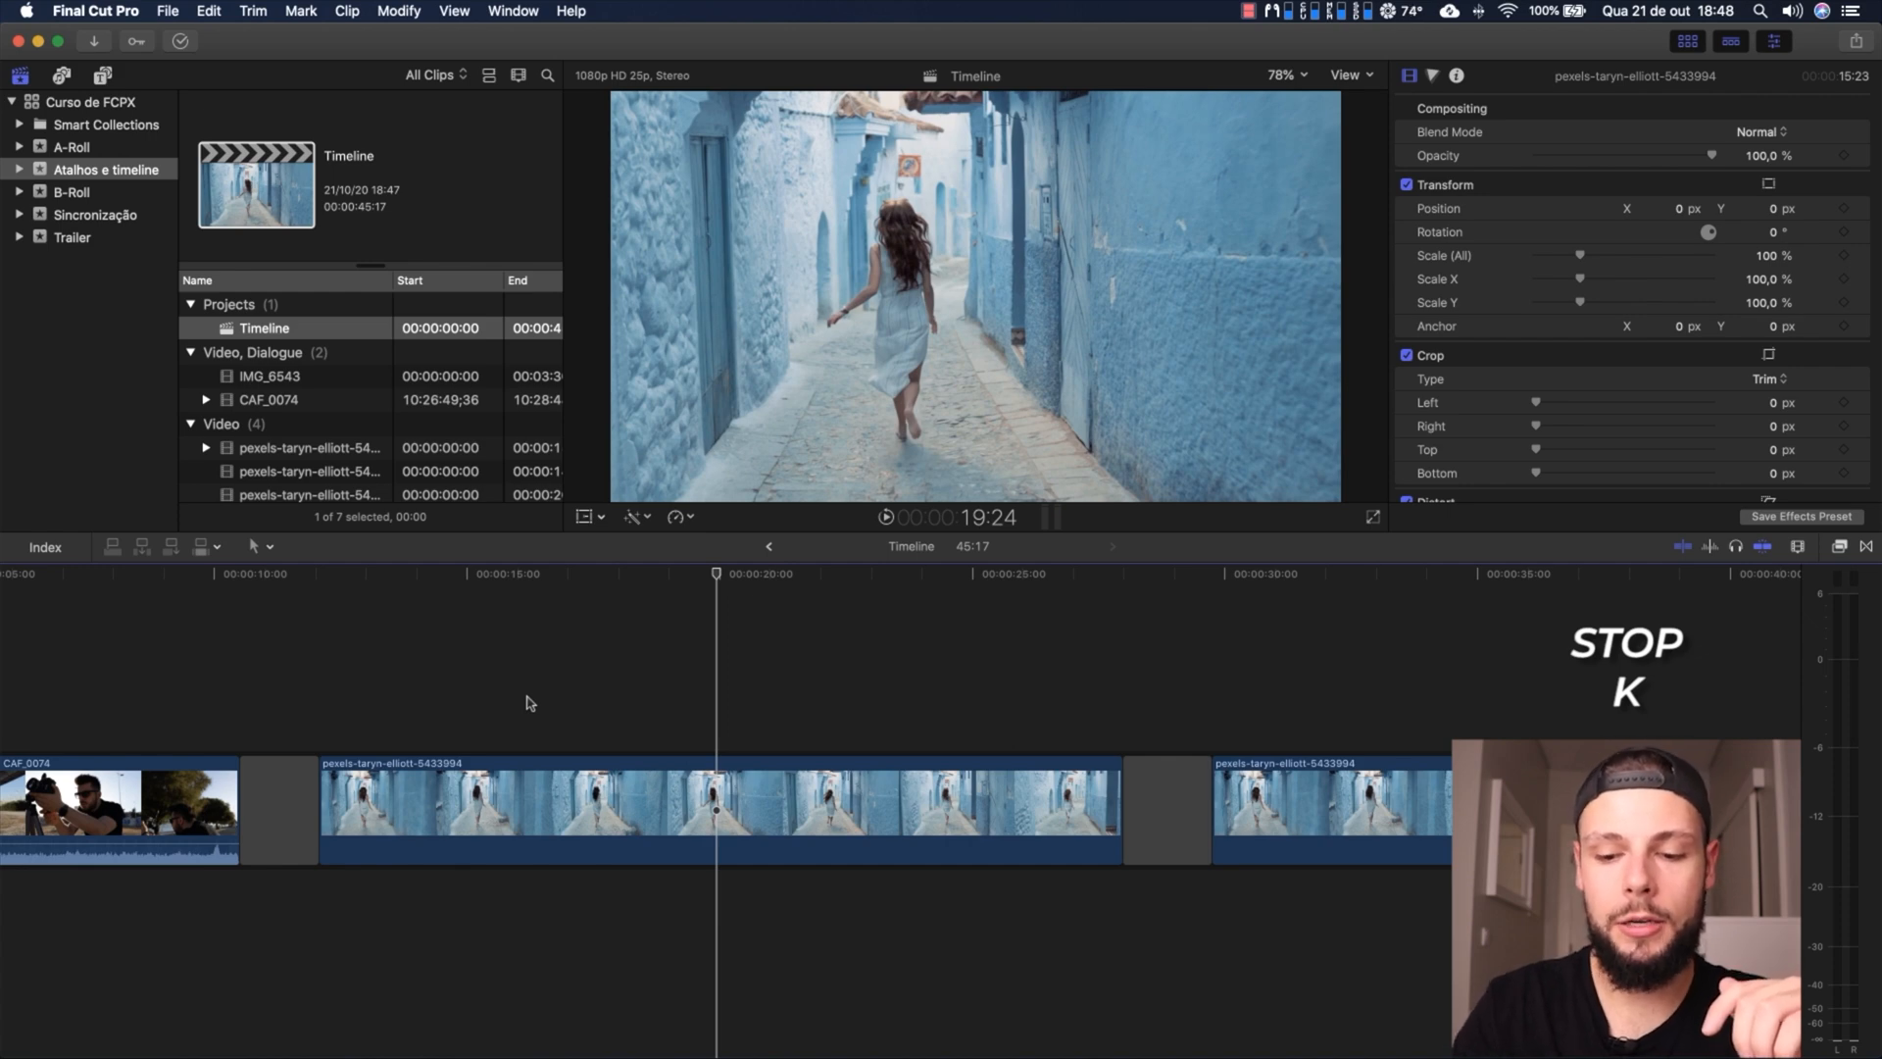
key(l)
key(k)
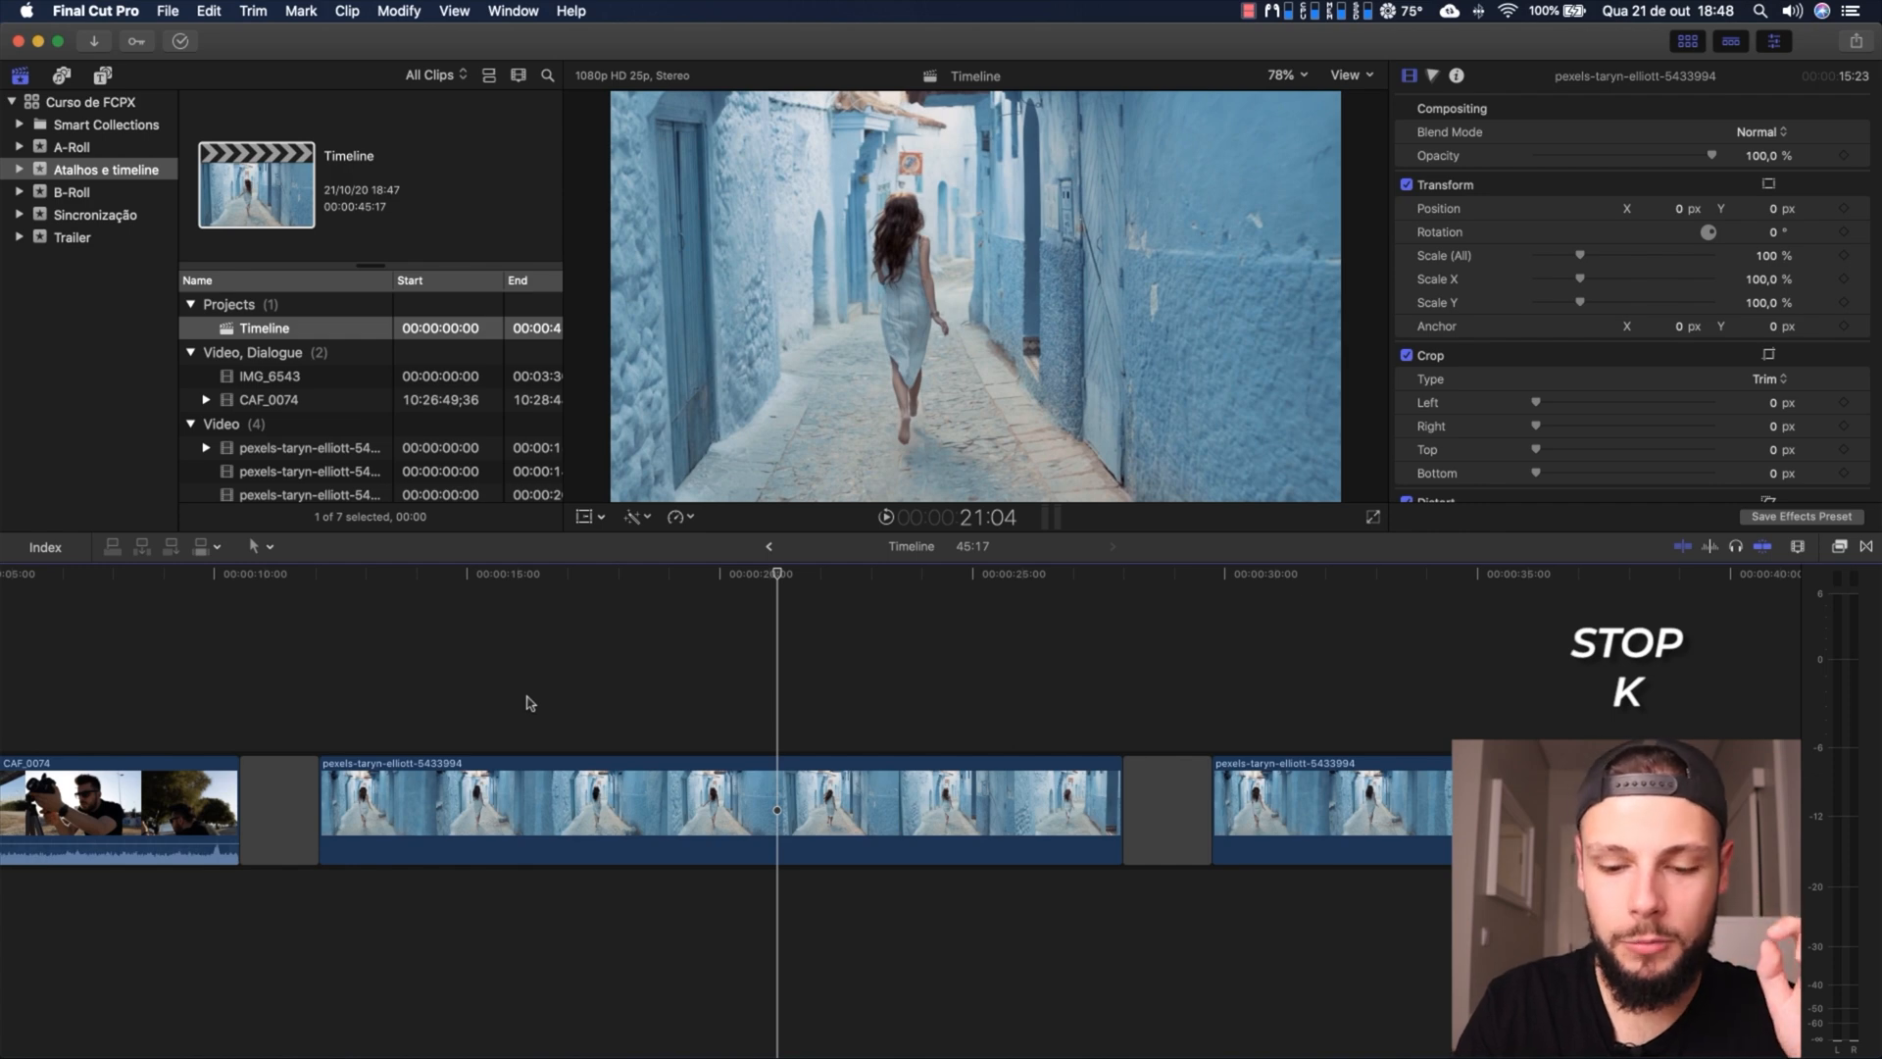
Play the timeline in reverse and stop it, and repeat the reverse playback once more
key(j)
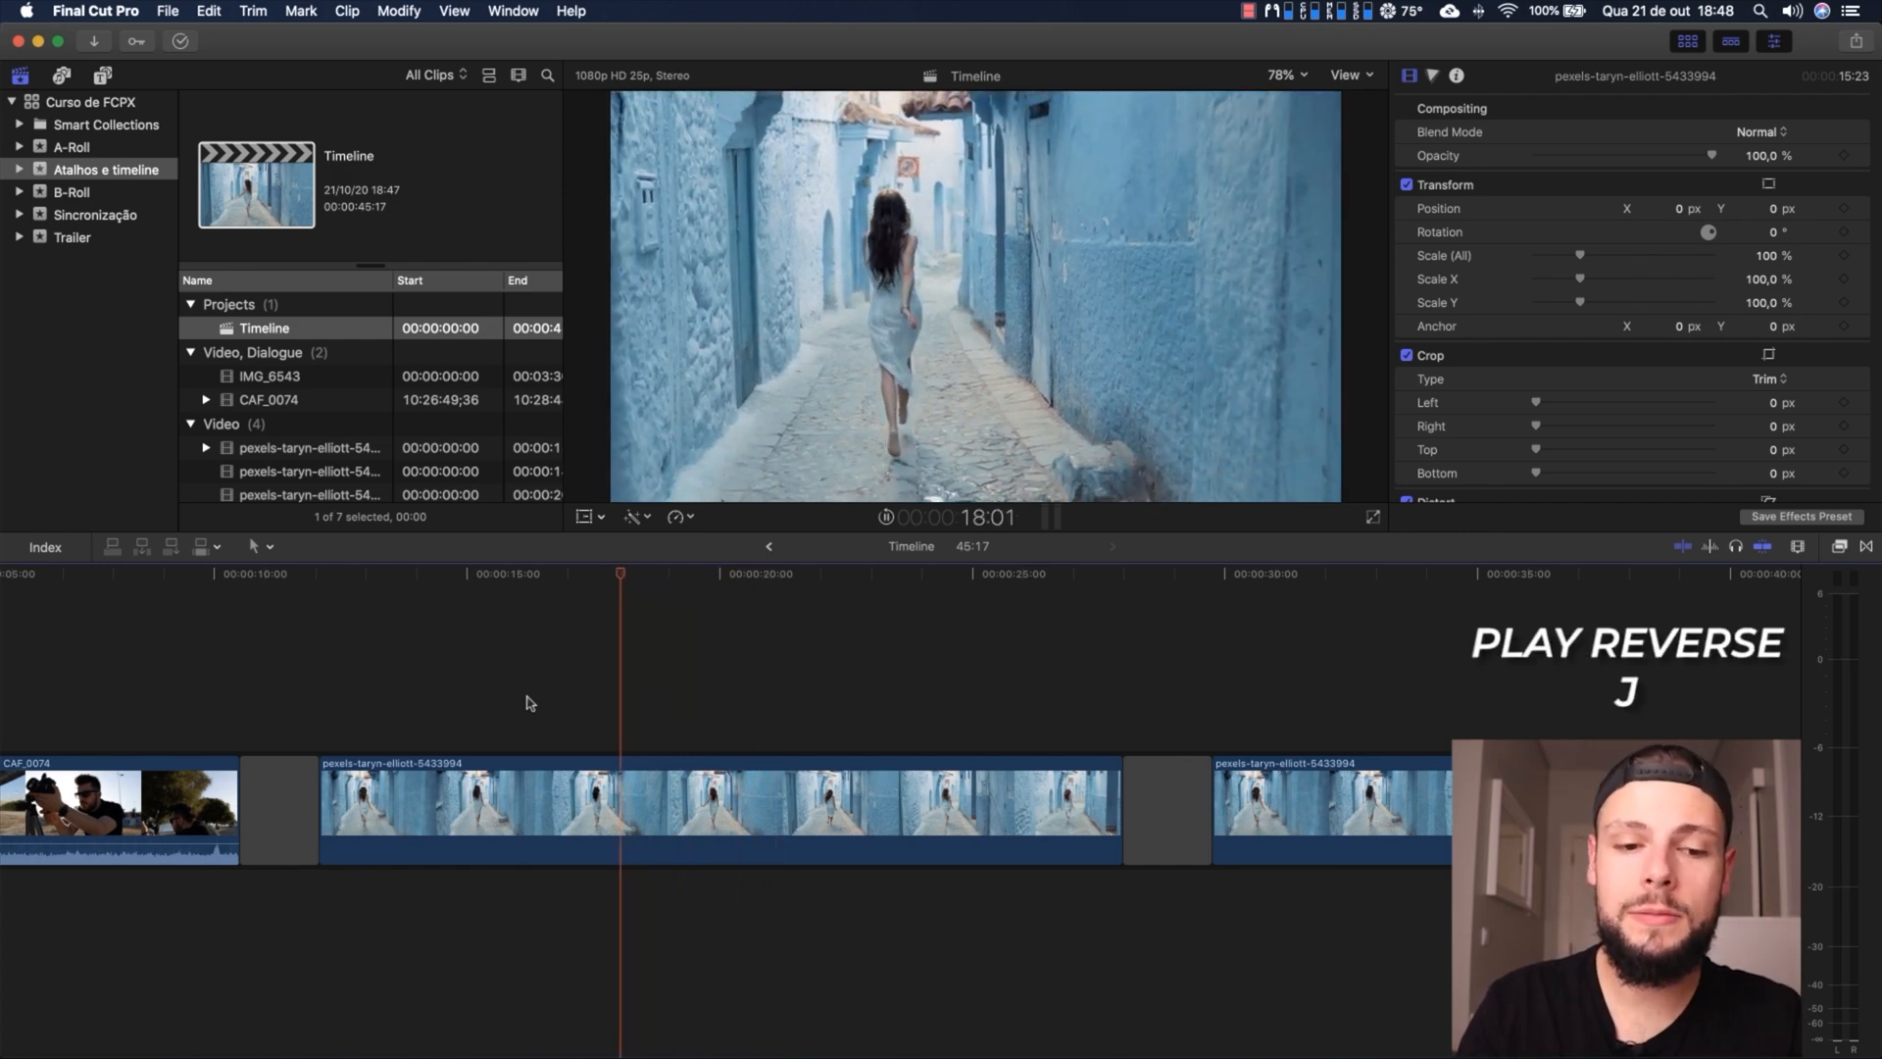
key(k)
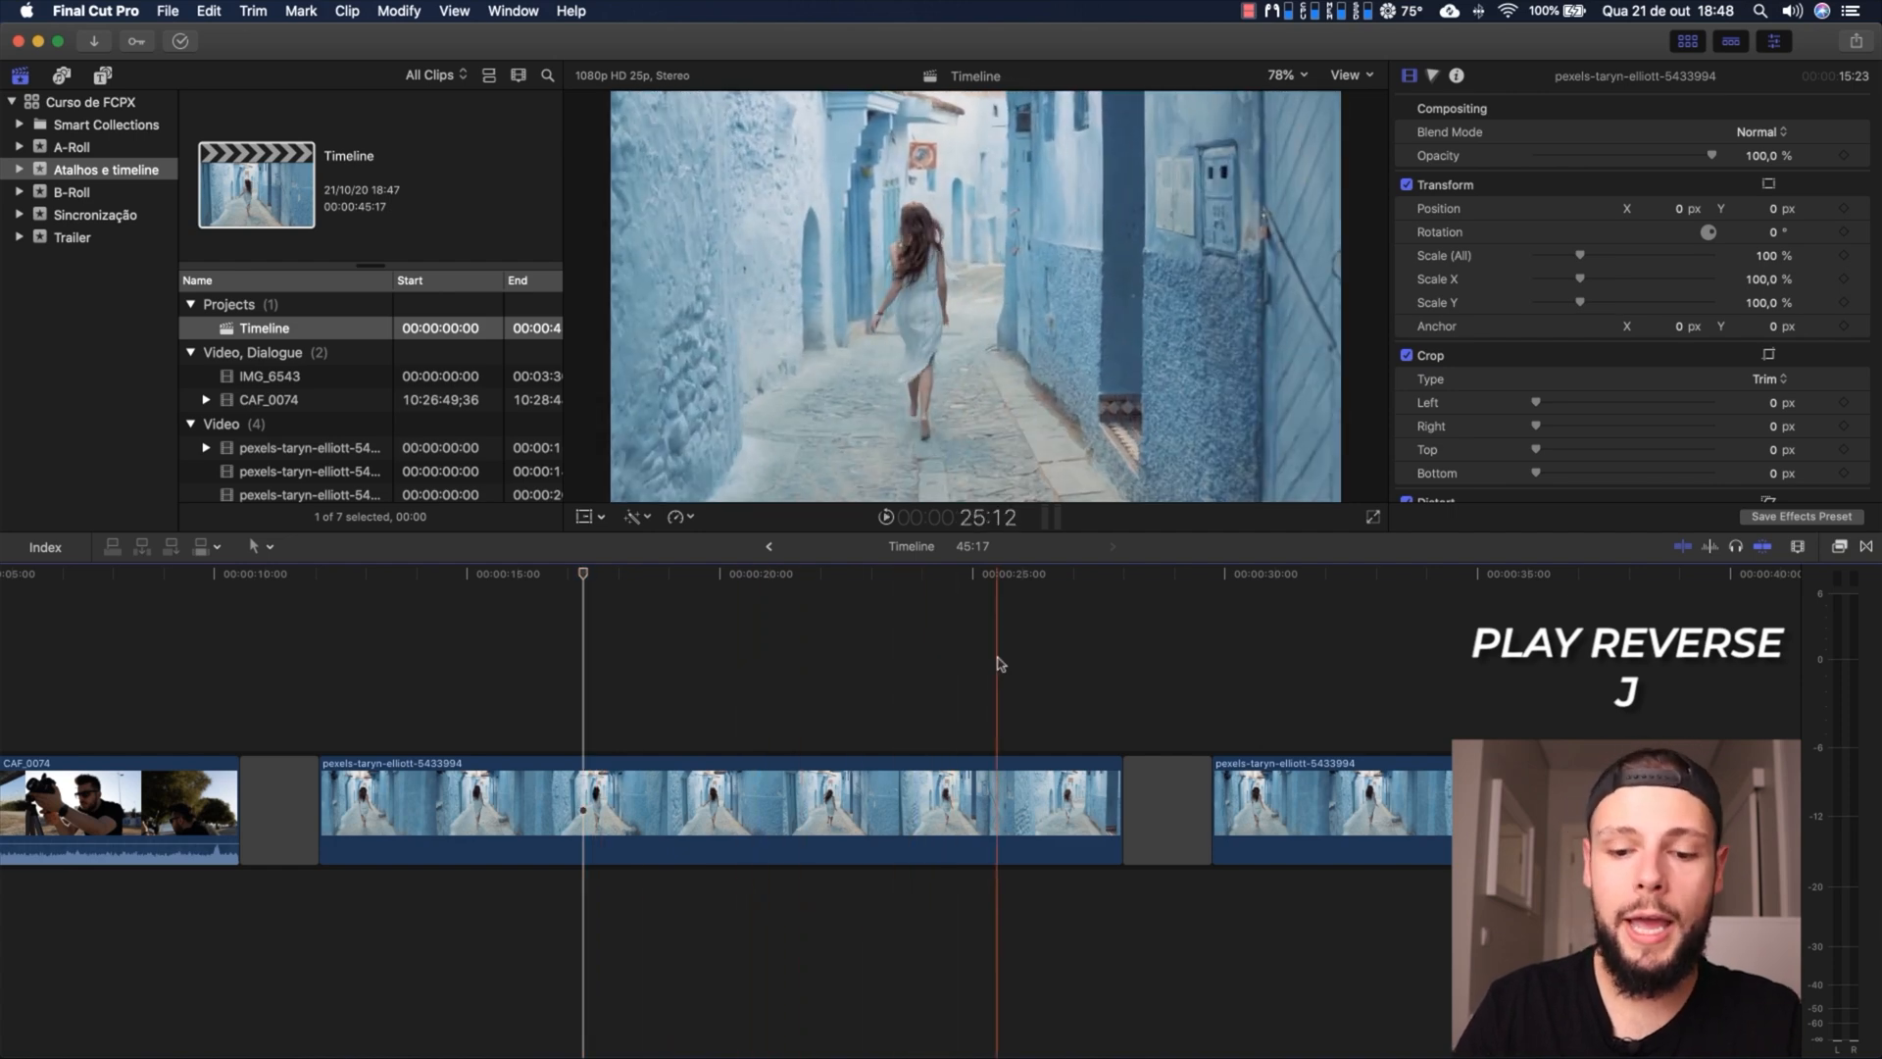
key(j)
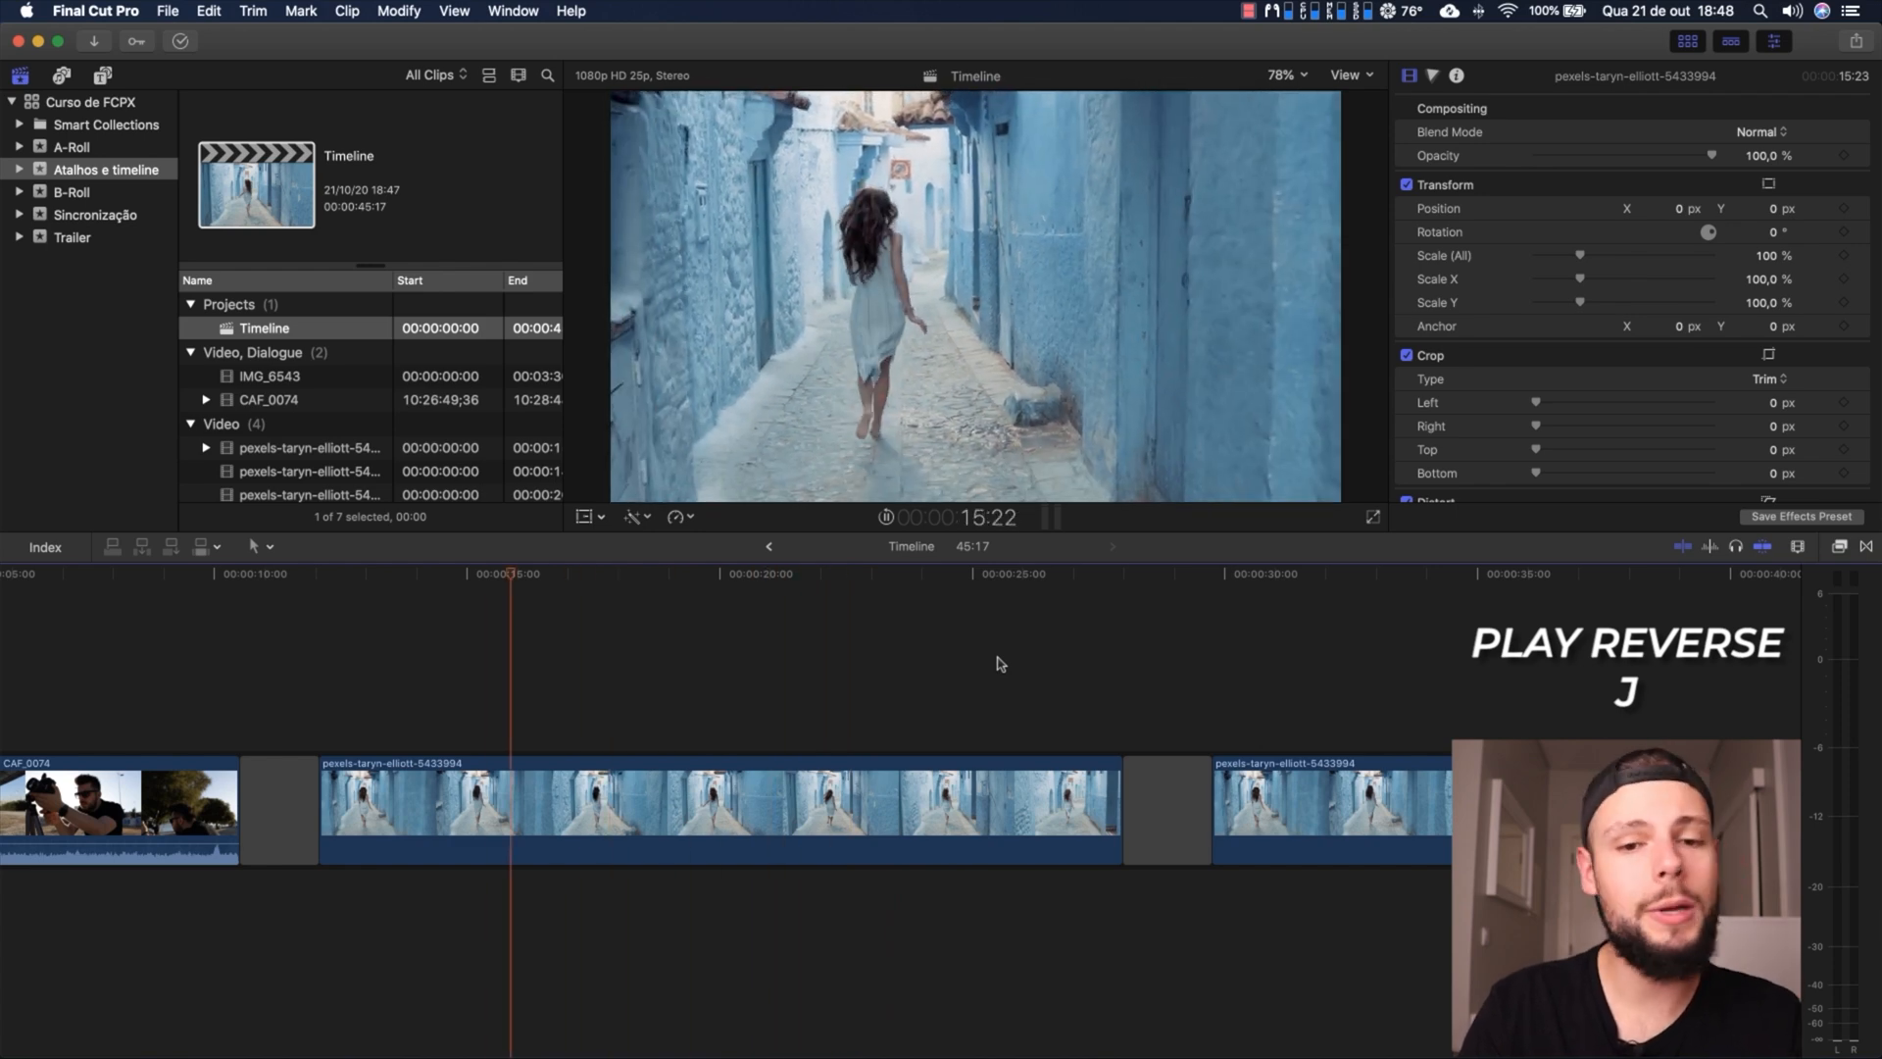
key(k)
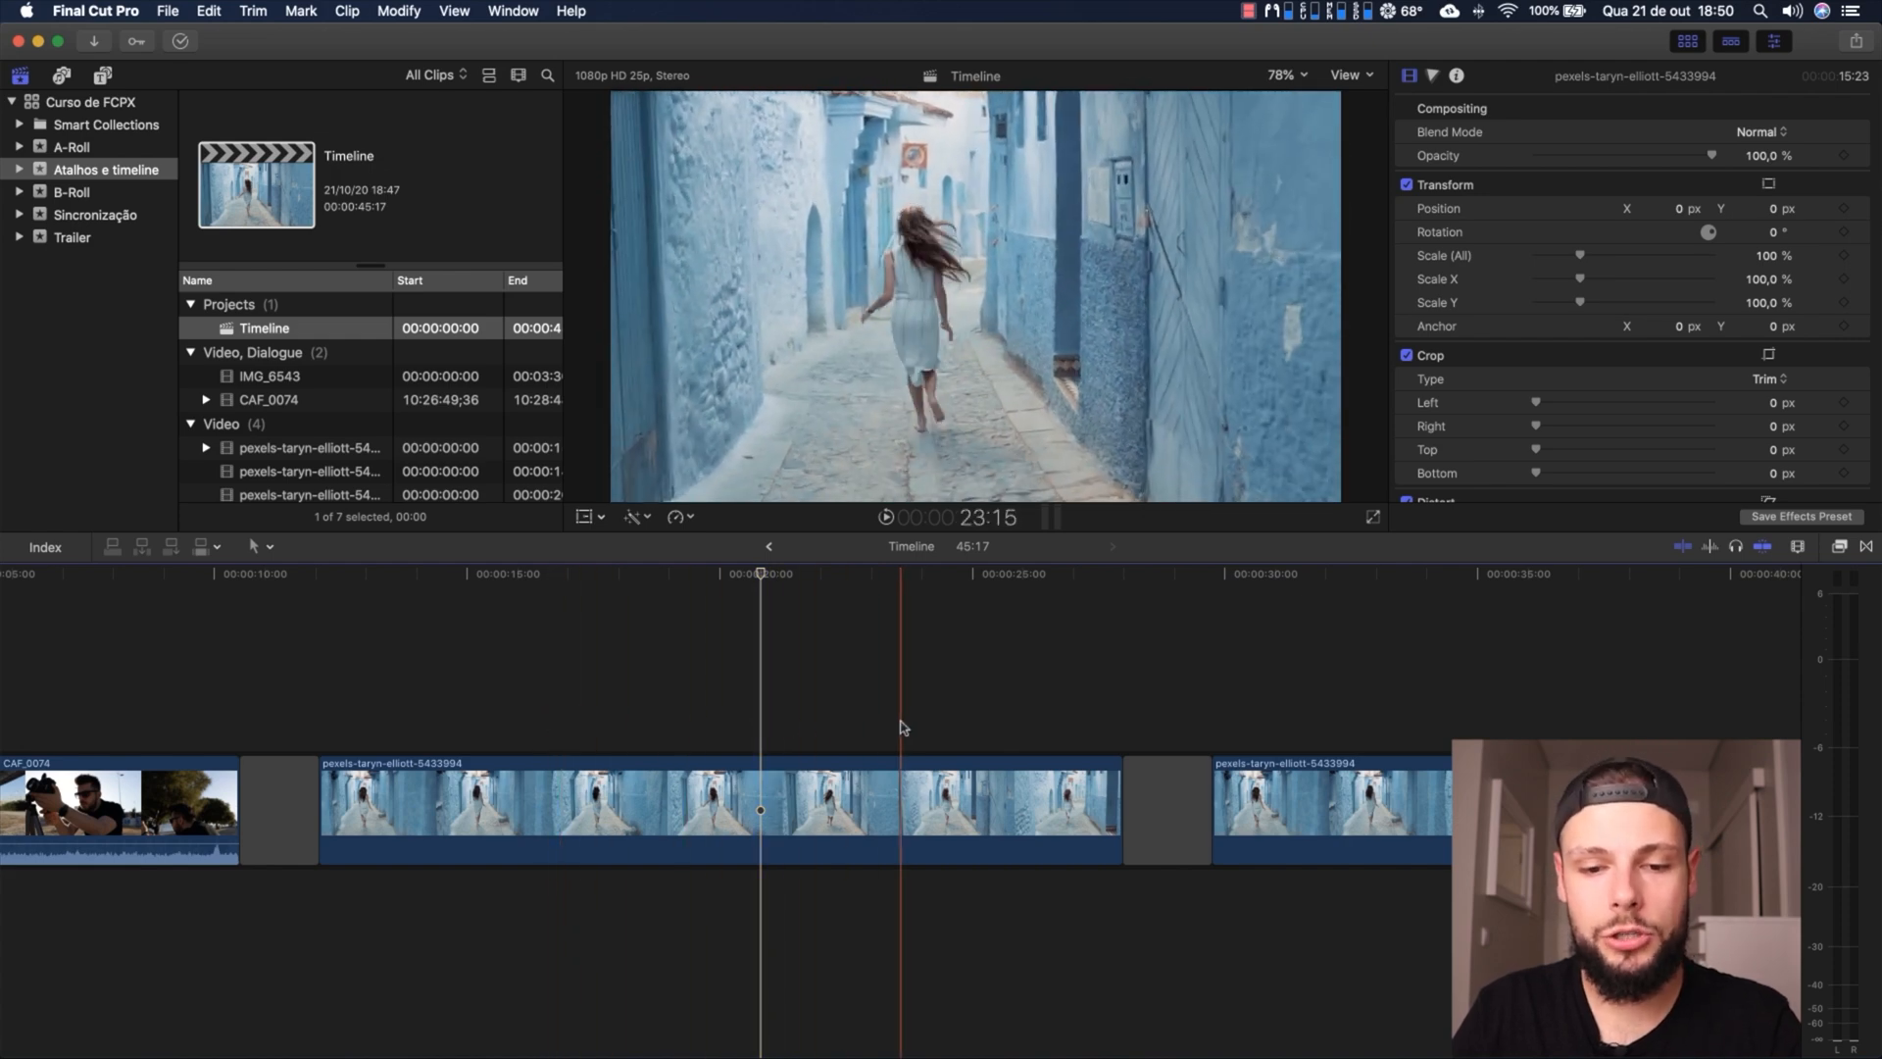
Stack the last pexels clip directly above the matching clip in the primary storyline and blade all layers at 19:19
drag(1390, 824, 502, 691)
click(764, 613)
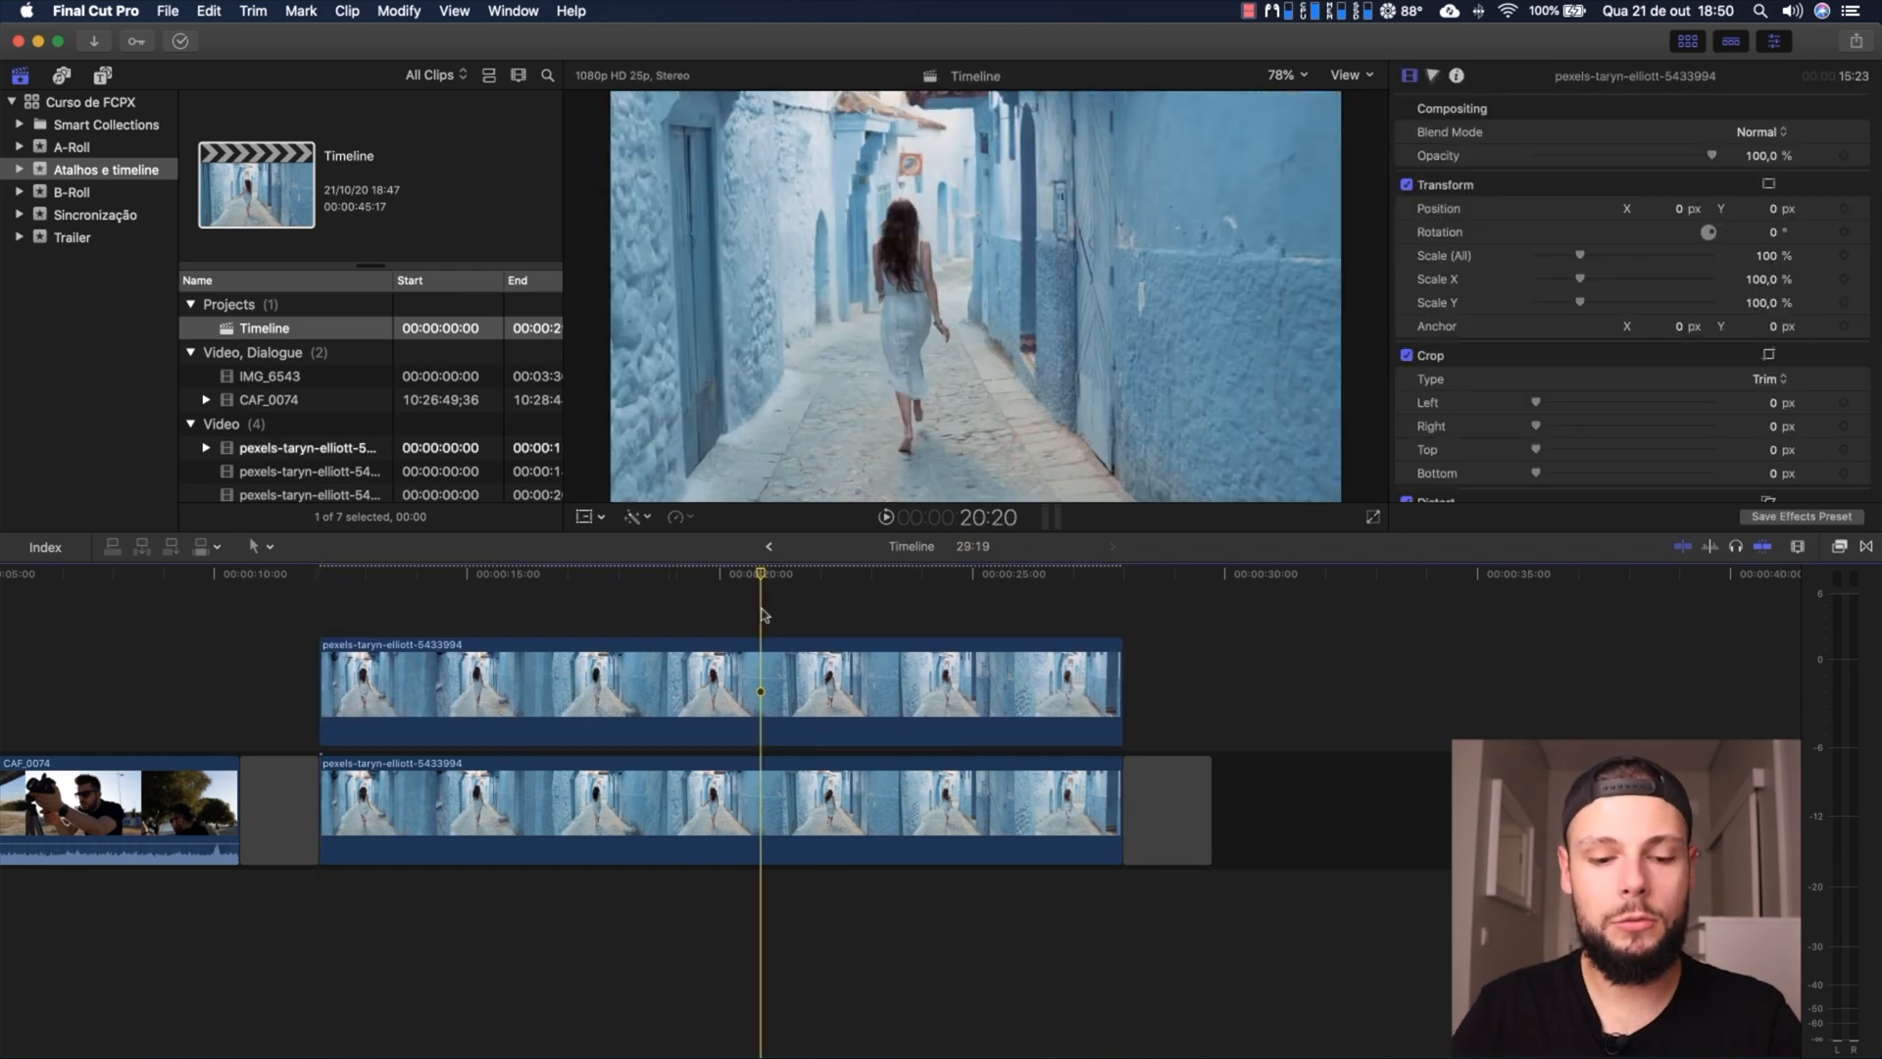
click(709, 615)
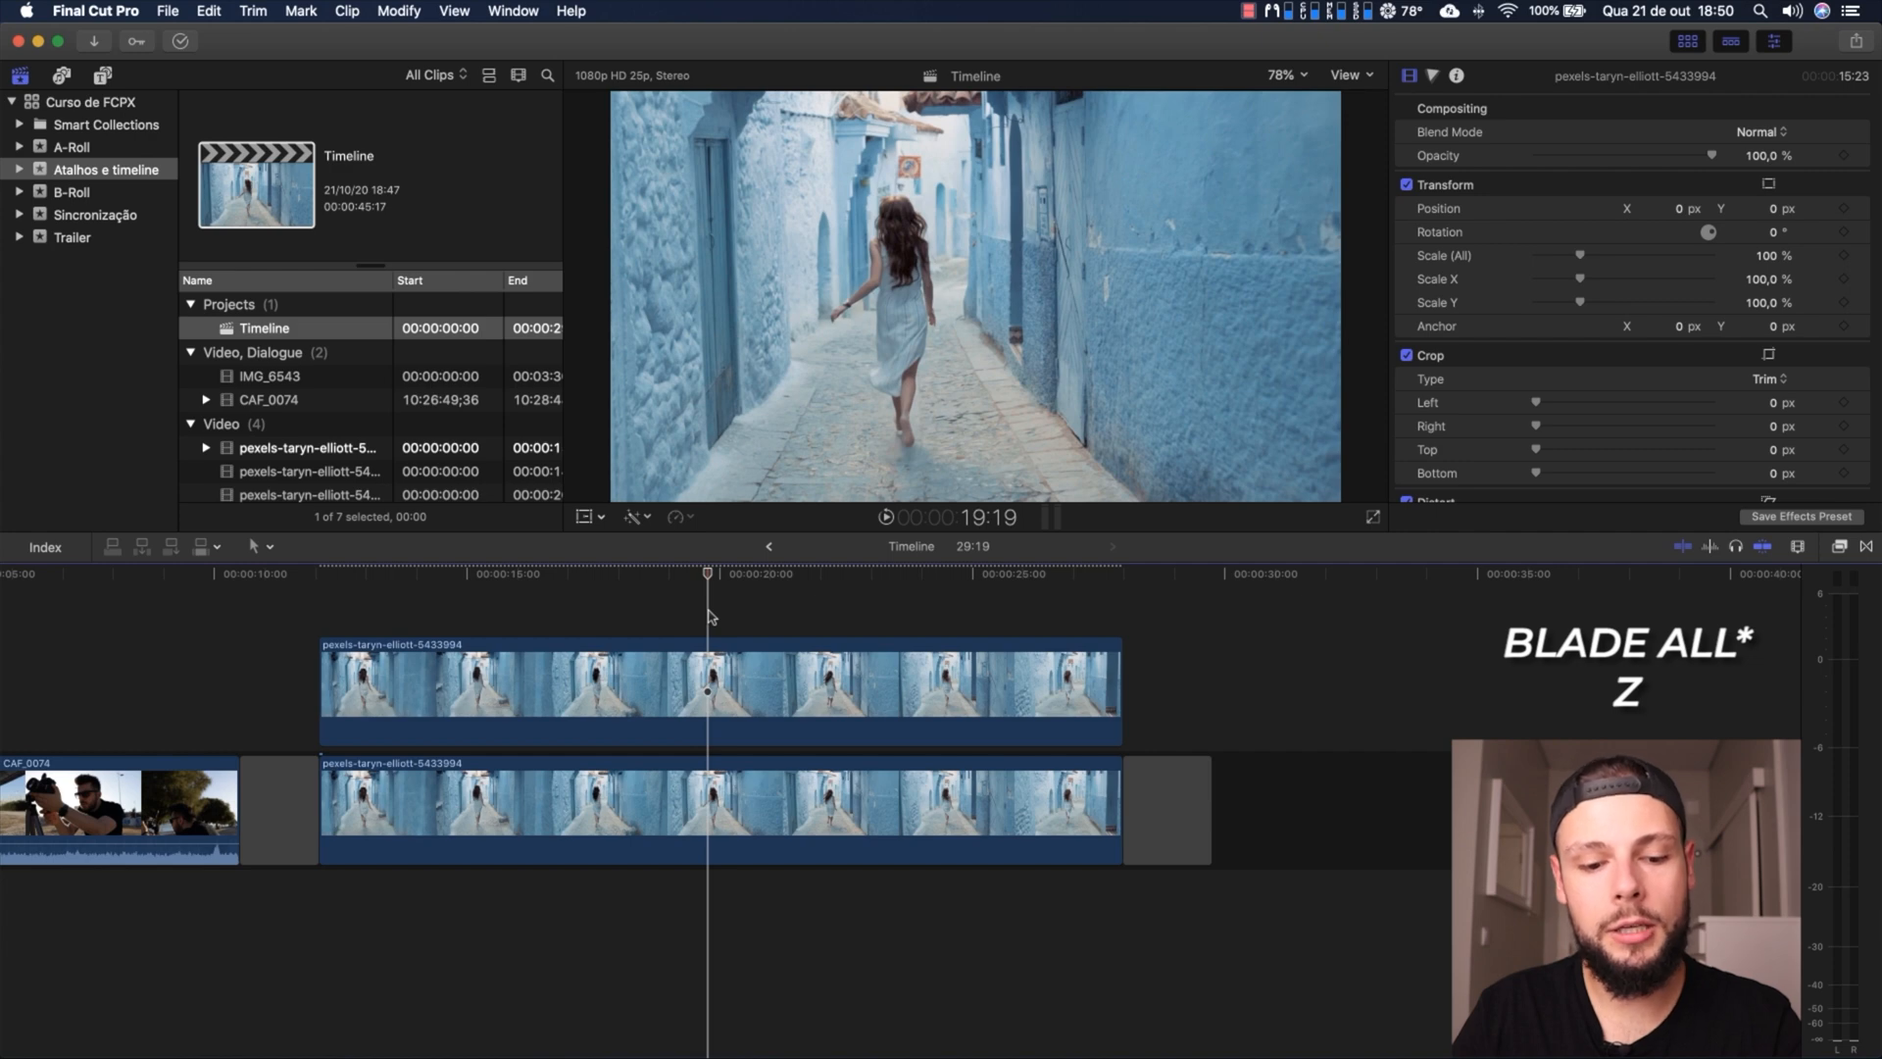
key(z)
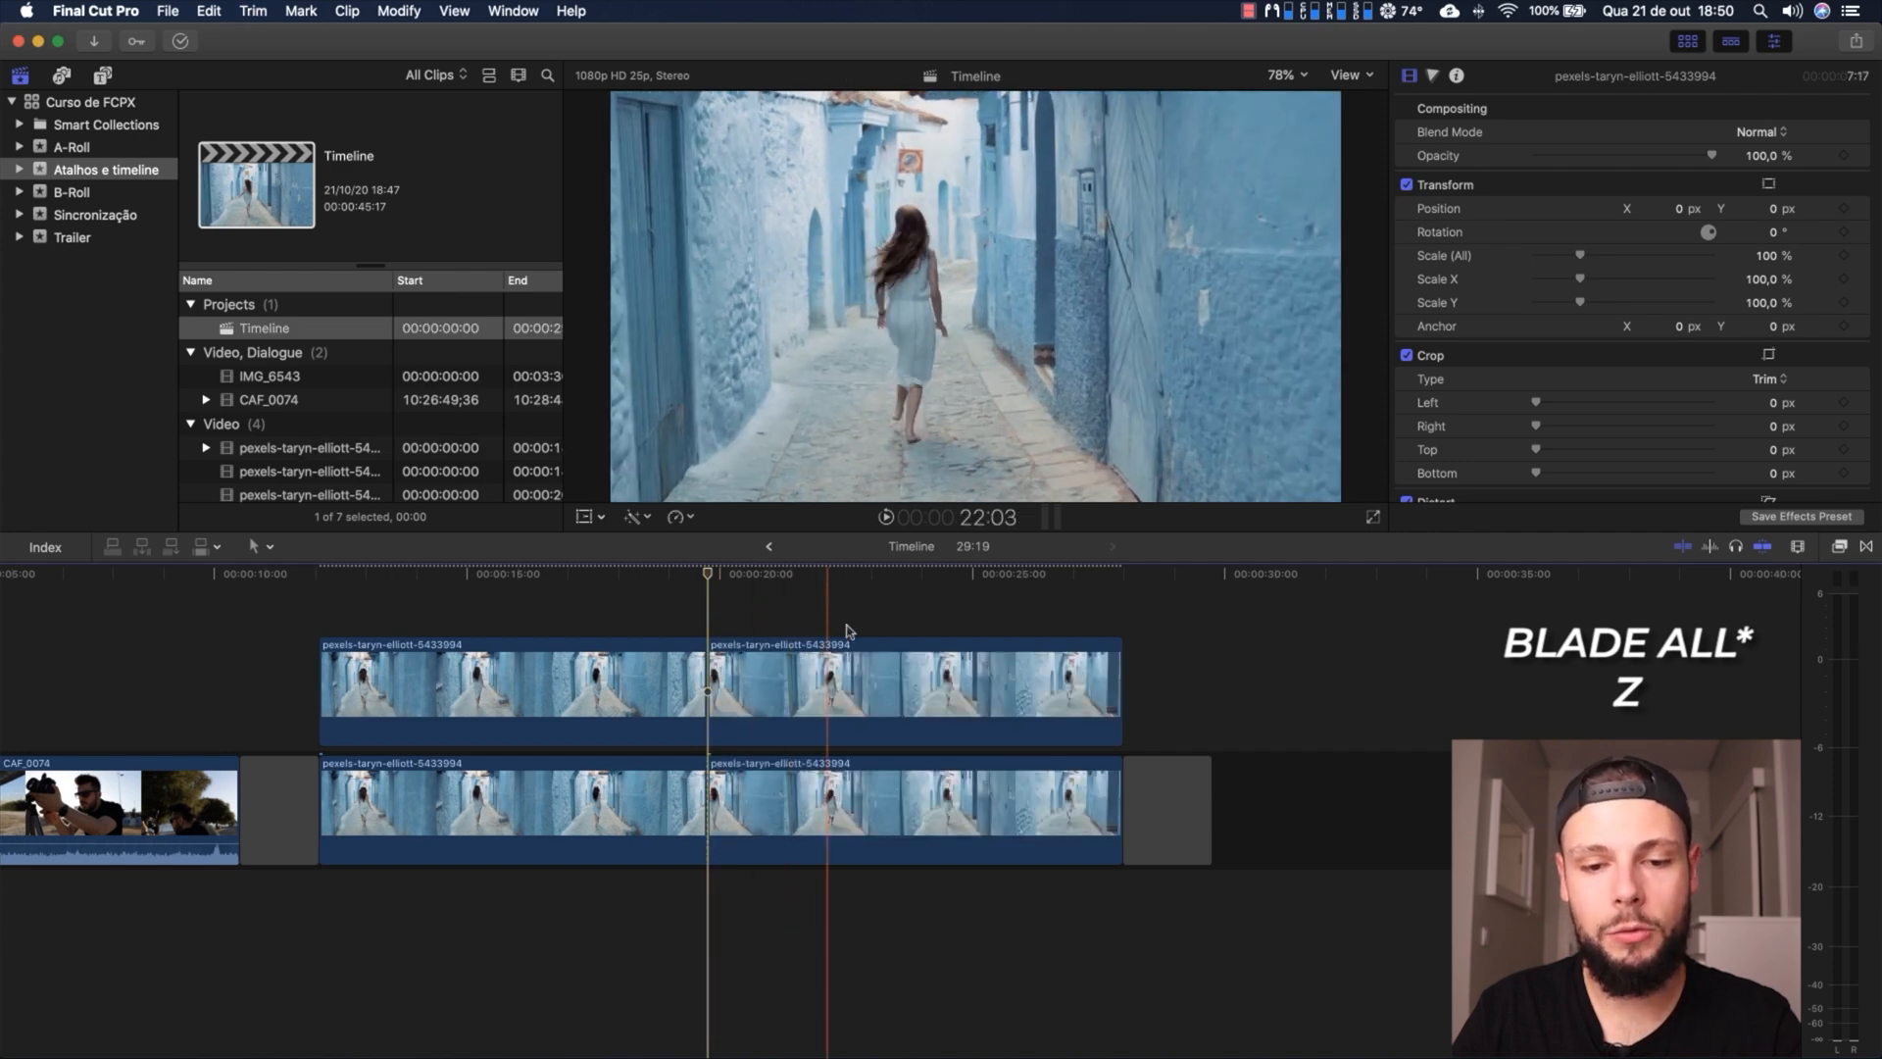
Shift the first piece of the connected clip later onto a third layer and blade all stacked clips at 22:18
click(588, 676)
drag(625, 630, 838, 535)
scroll(855, 593, right, 1)
click(848, 598)
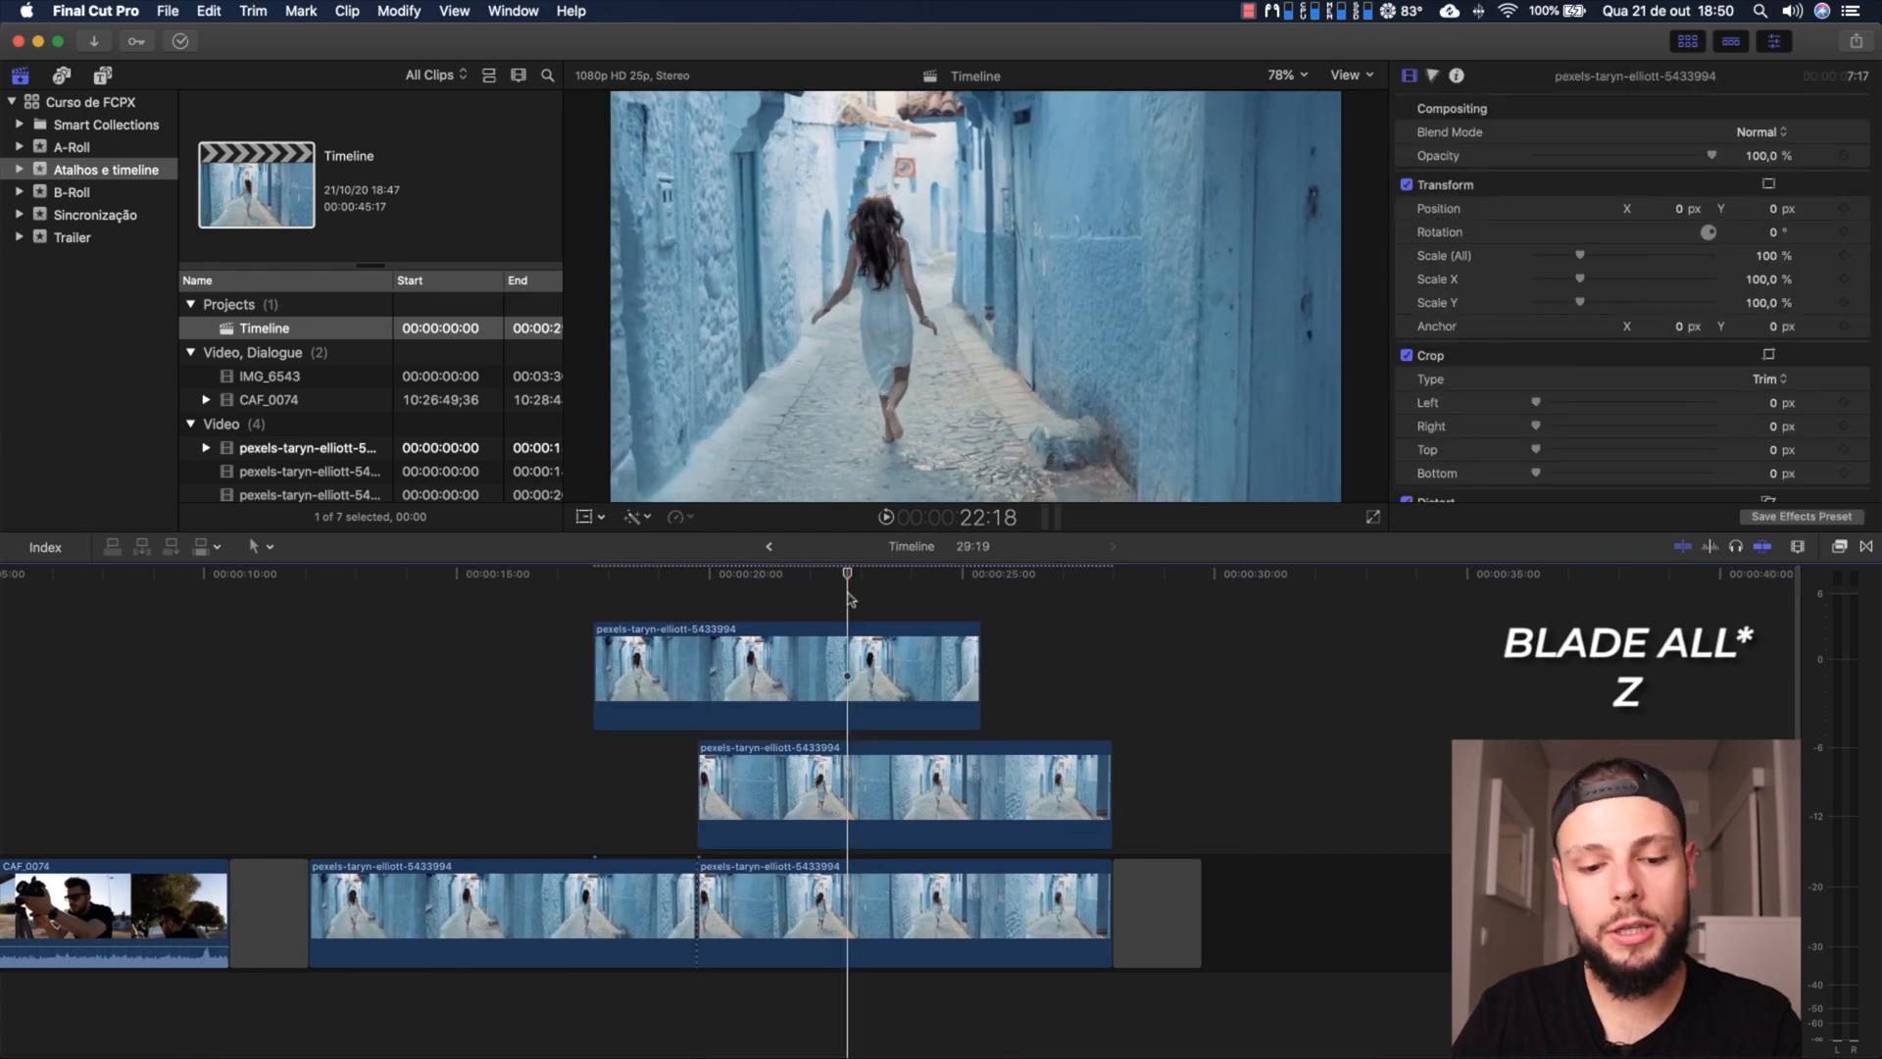
key(z)
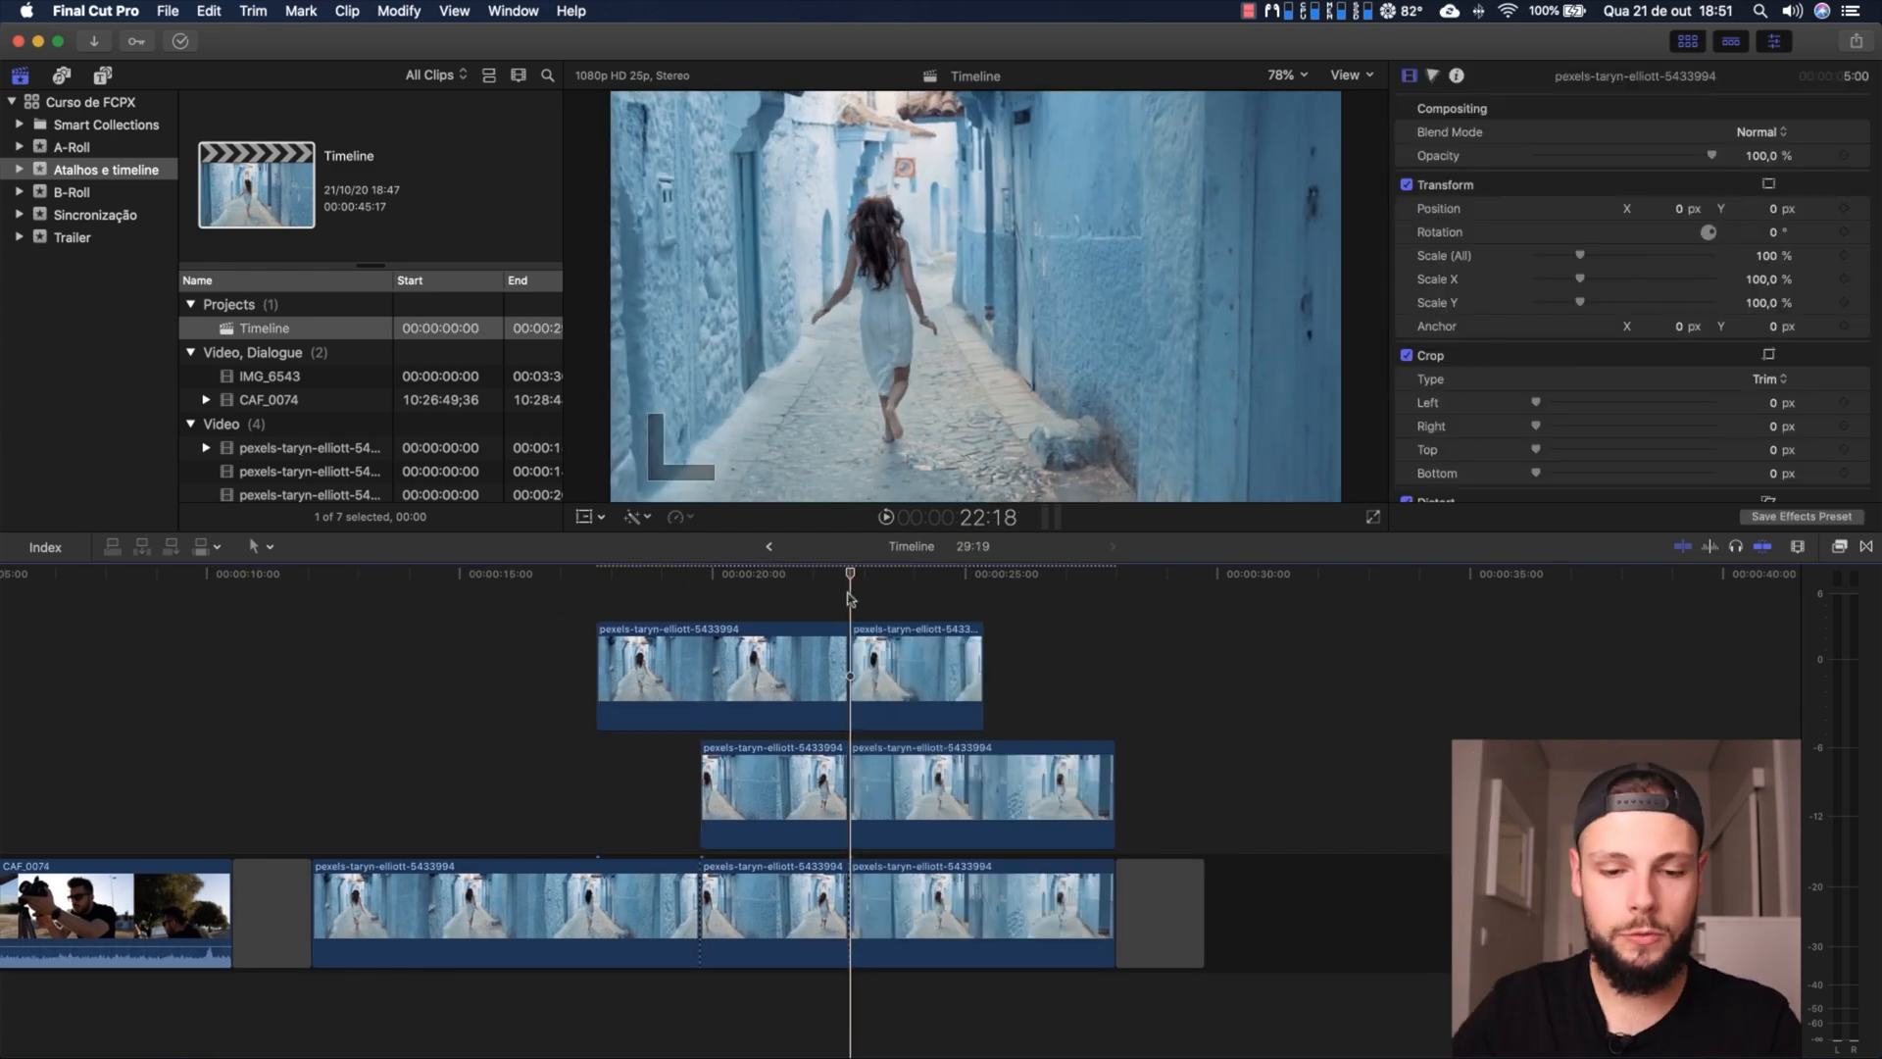
Select the first clip on the uppermost layer and blade only that clip at 21:09
click(783, 610)
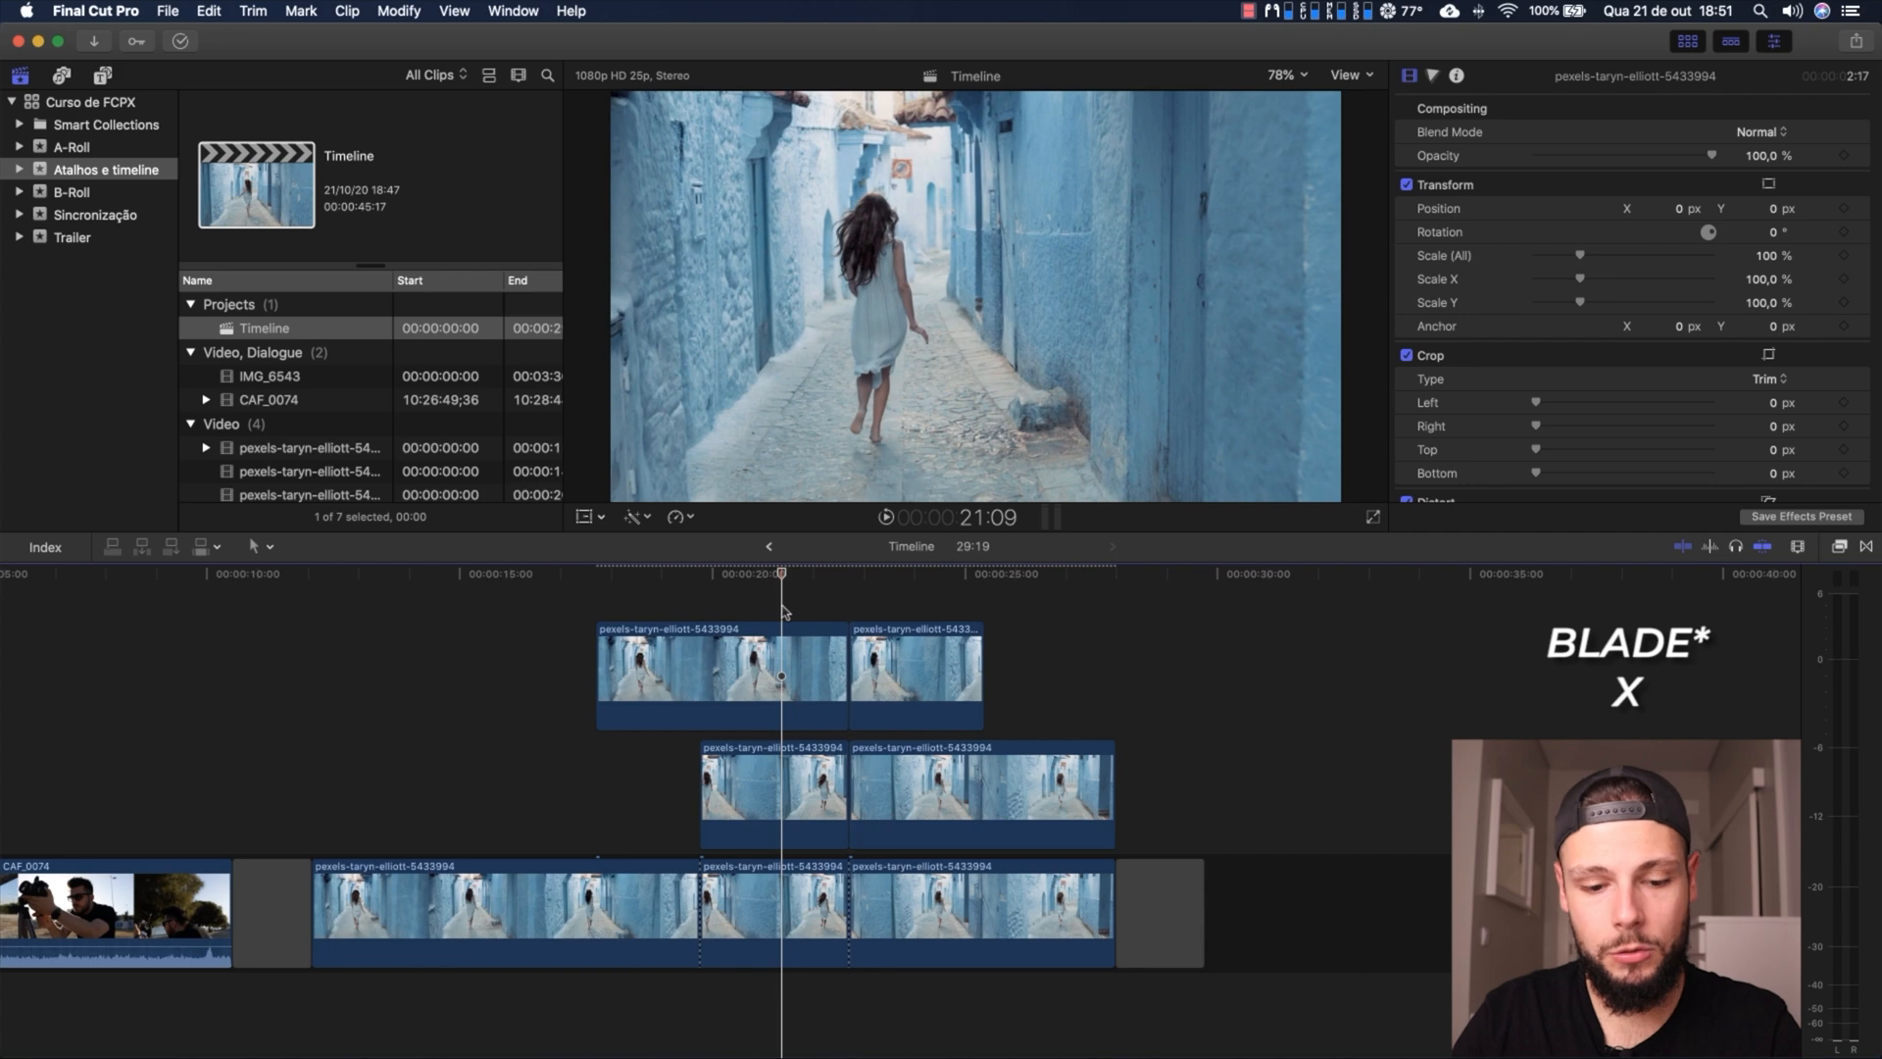
click(784, 663)
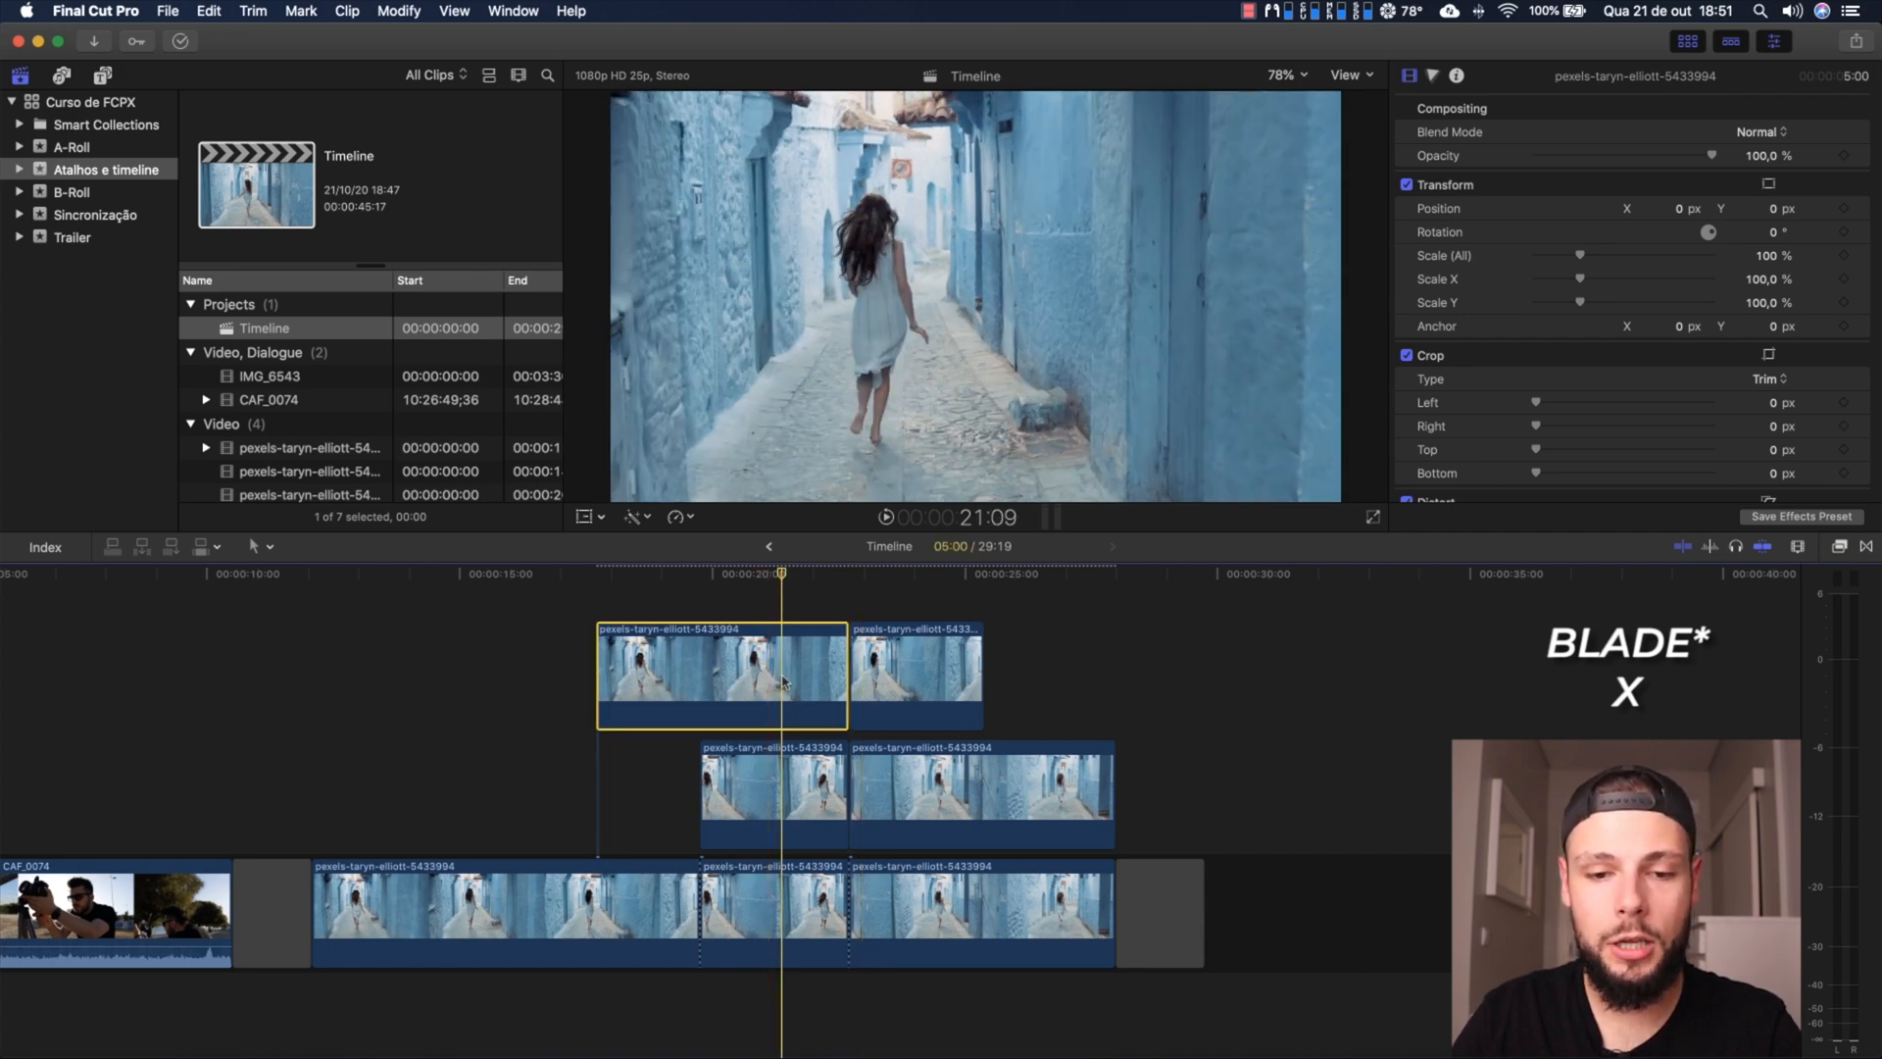
key(super+b)
click(740, 649)
click(812, 660)
click(787, 794)
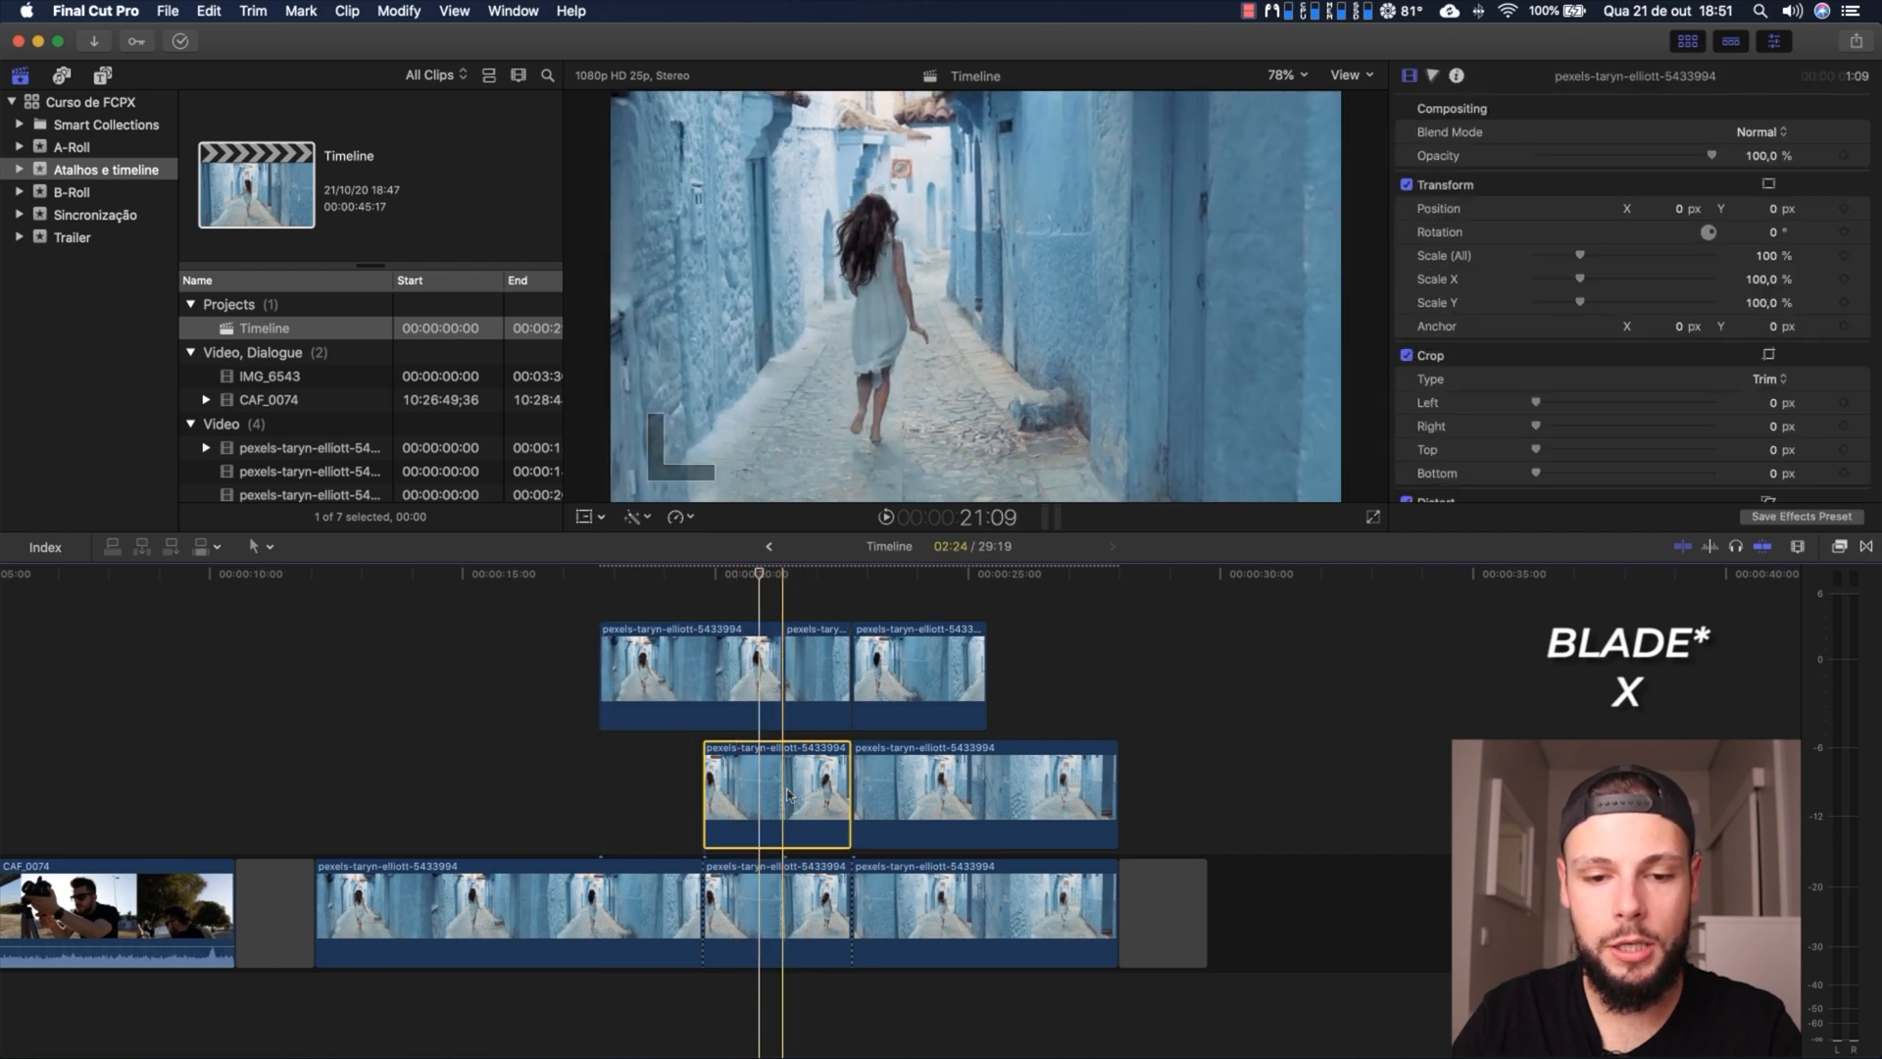
click(752, 894)
Blade the last primary storyline clip at the playhead and again near its end, and undo all the cuts and clip moves
click(947, 600)
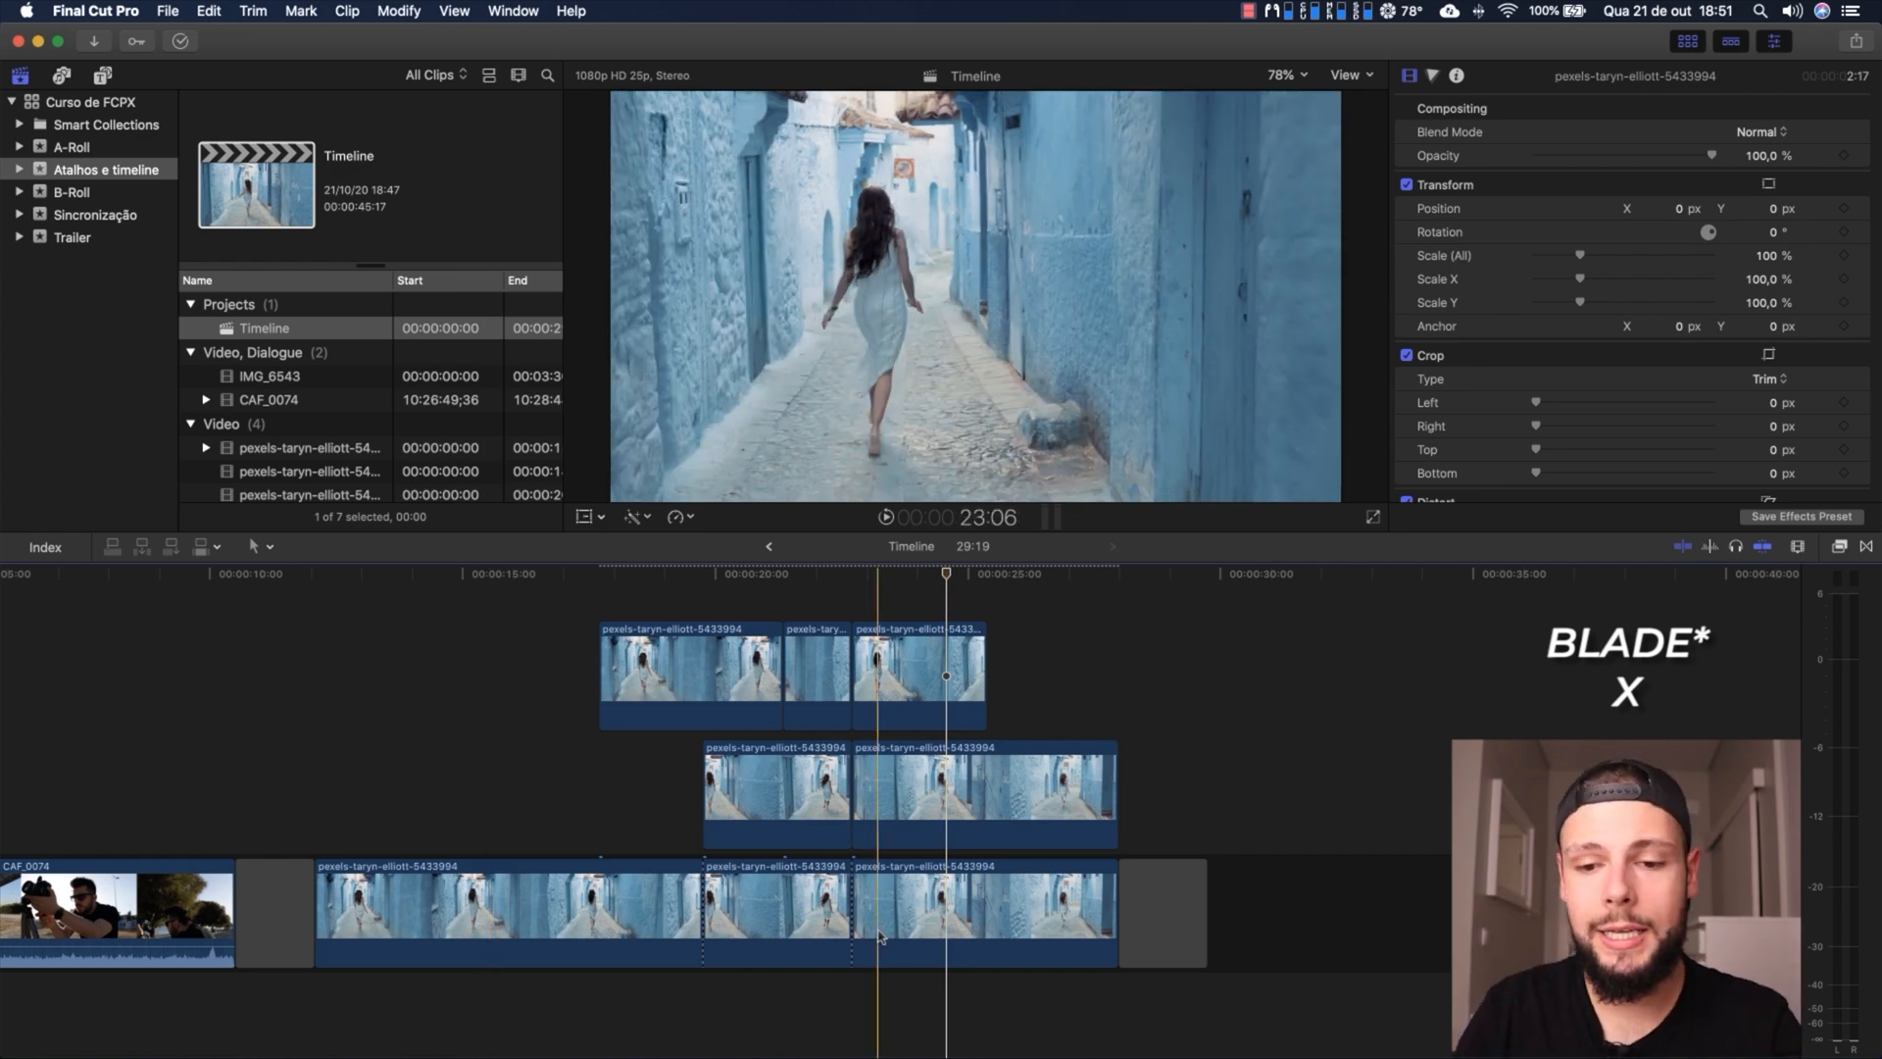
key(x)
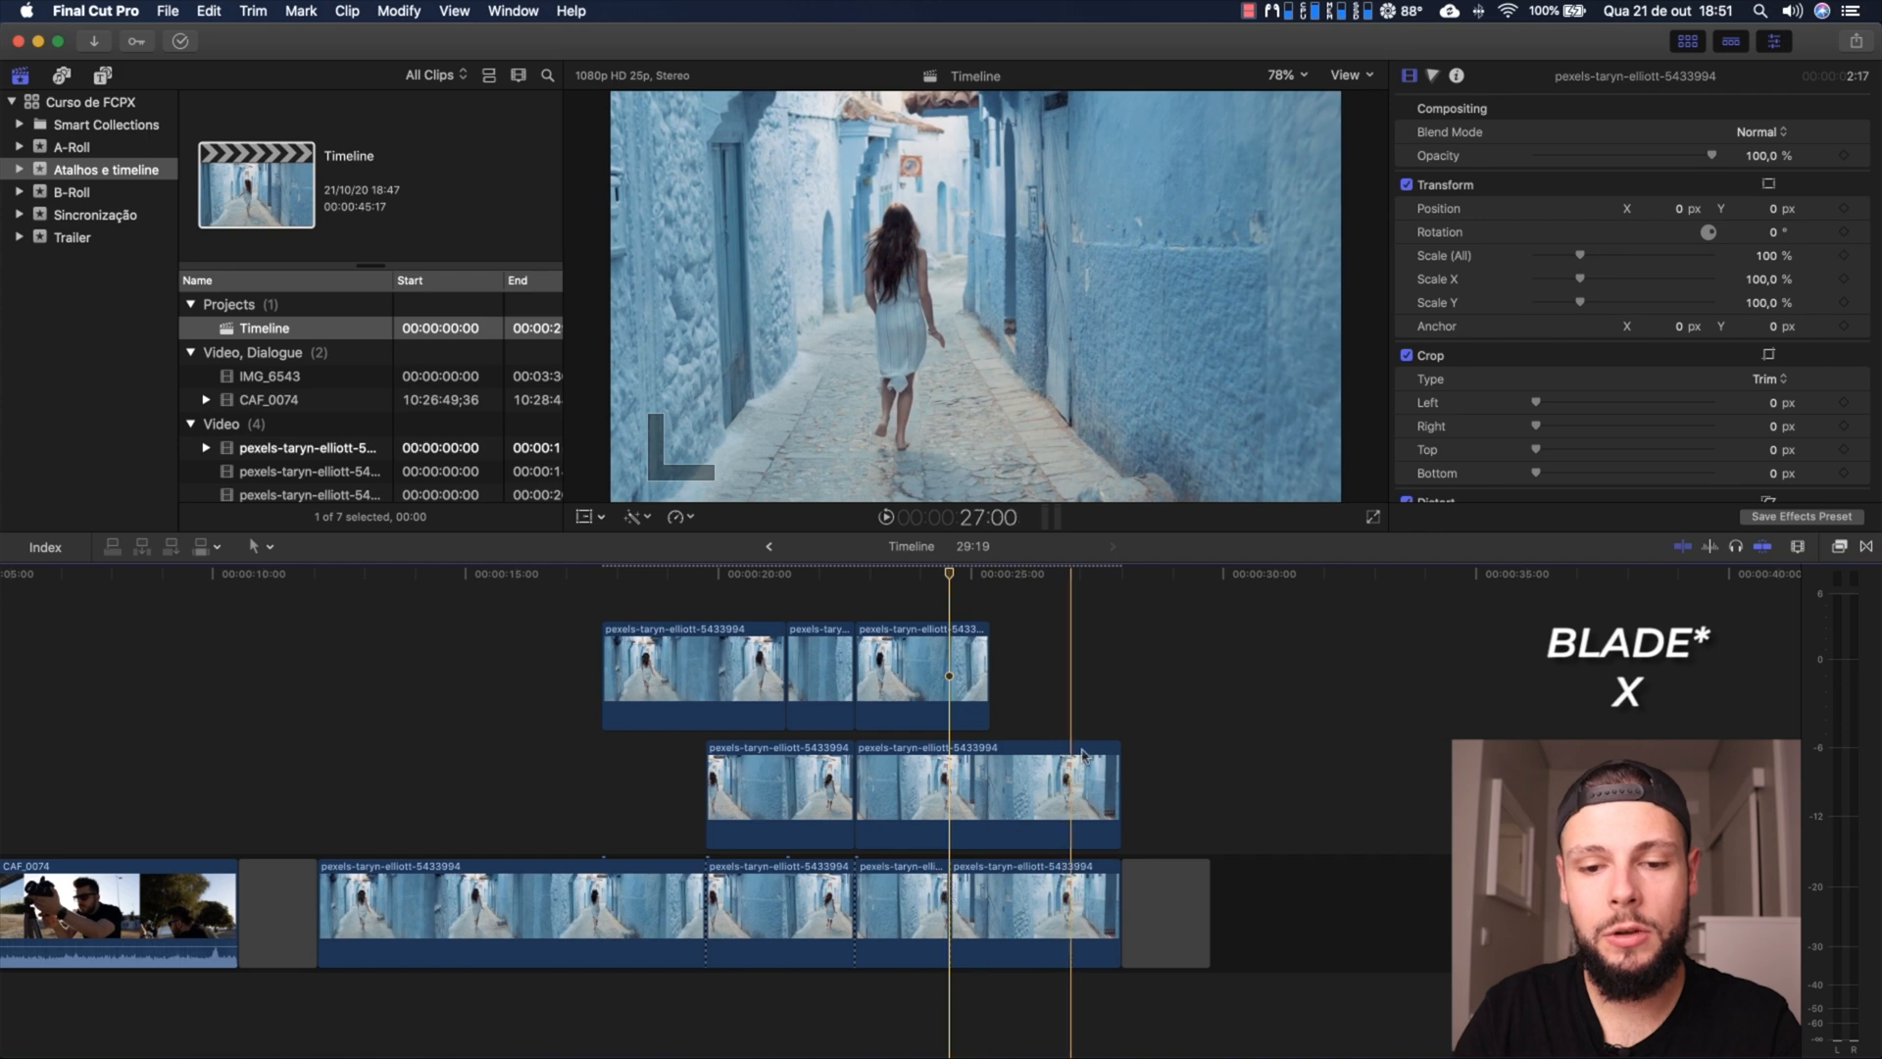
key(x)
key(x)
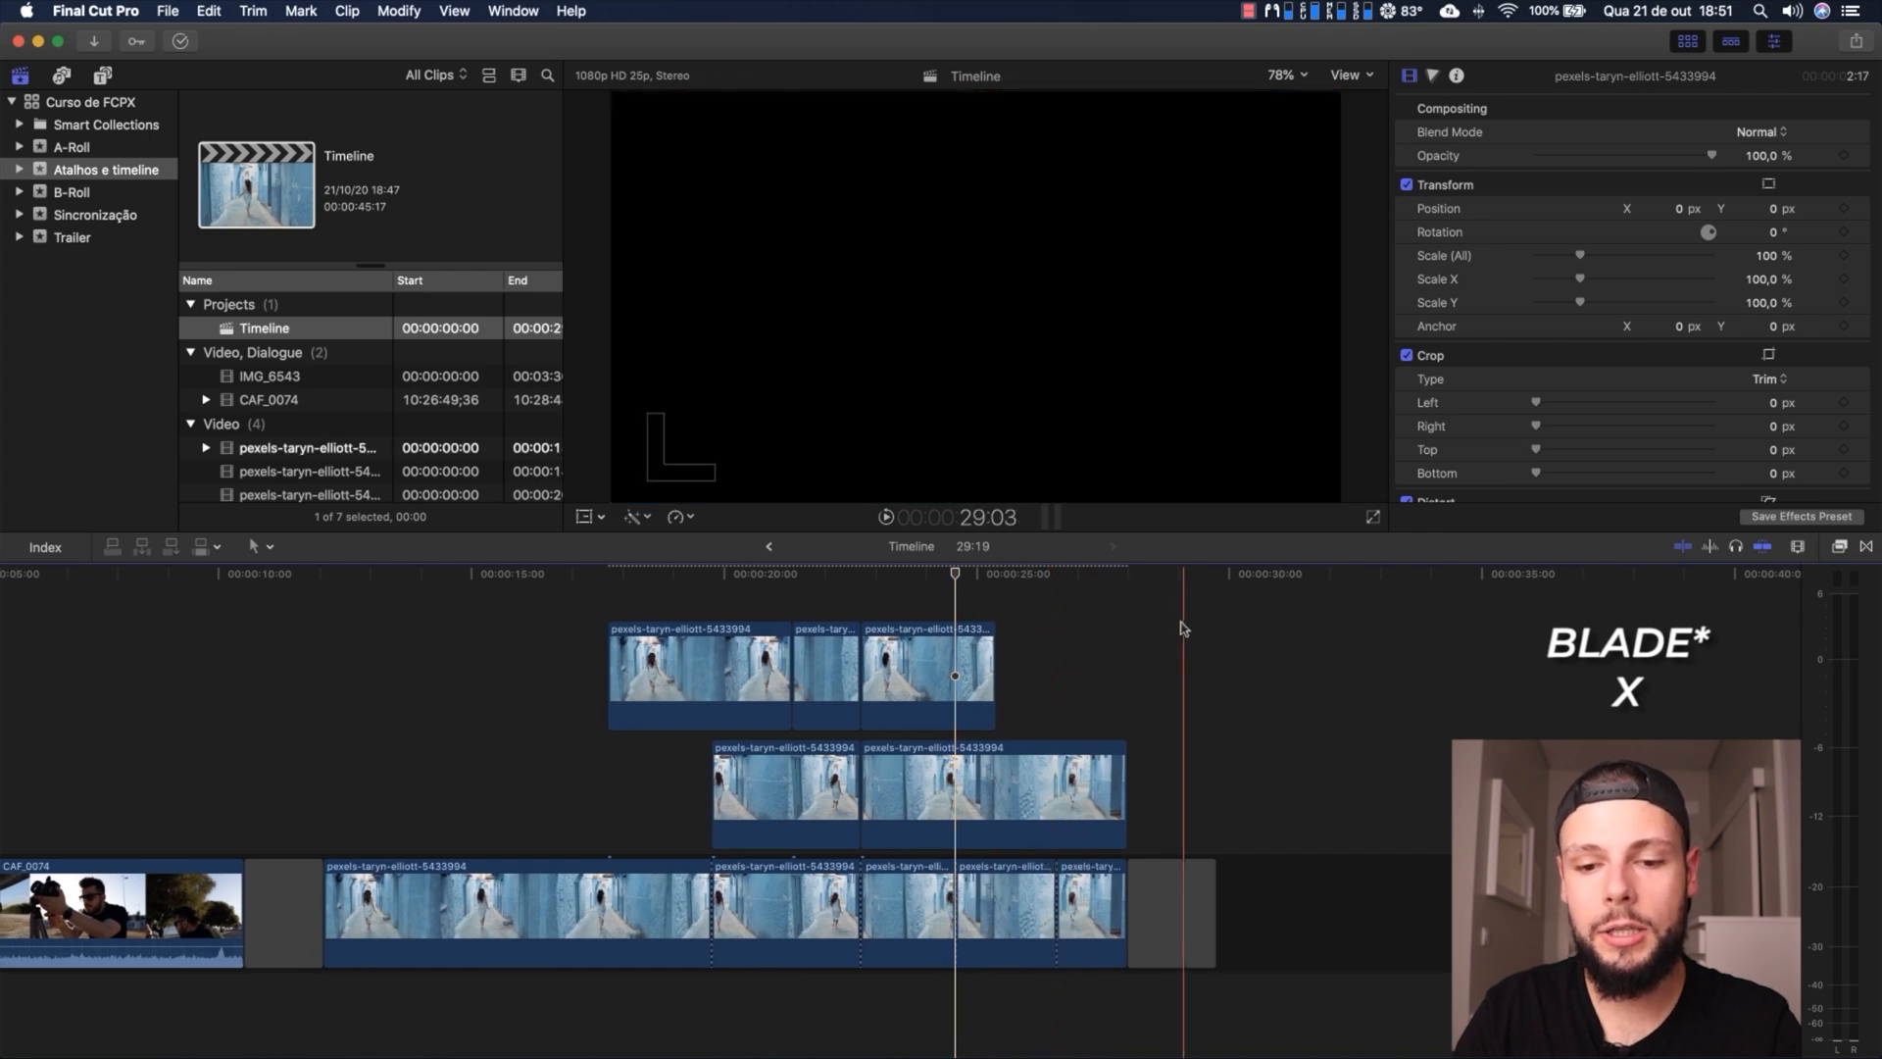
key(super+z)
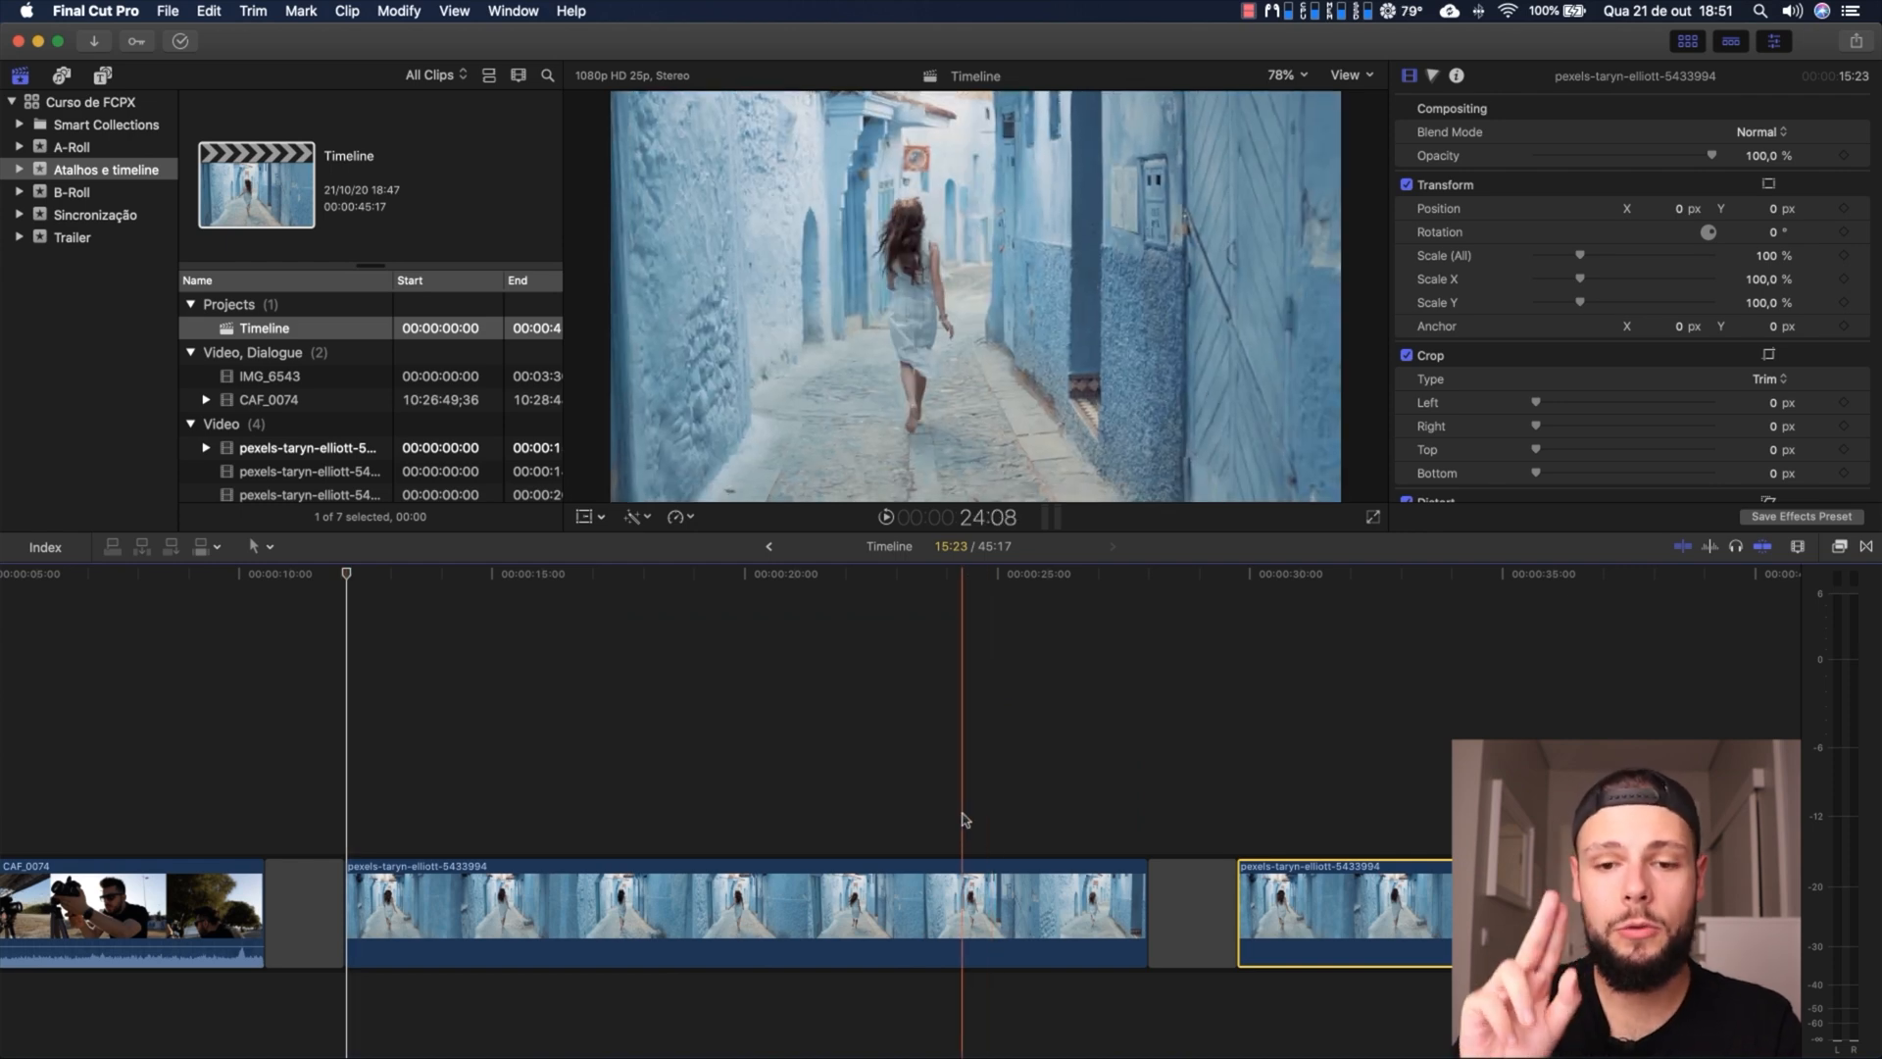
Zoom the timeline out to view all clips, and adjust the zoom in and out around the two pexels clips
scroll(960, 814, down, 1)
key(super+minus)
key(super+minus)
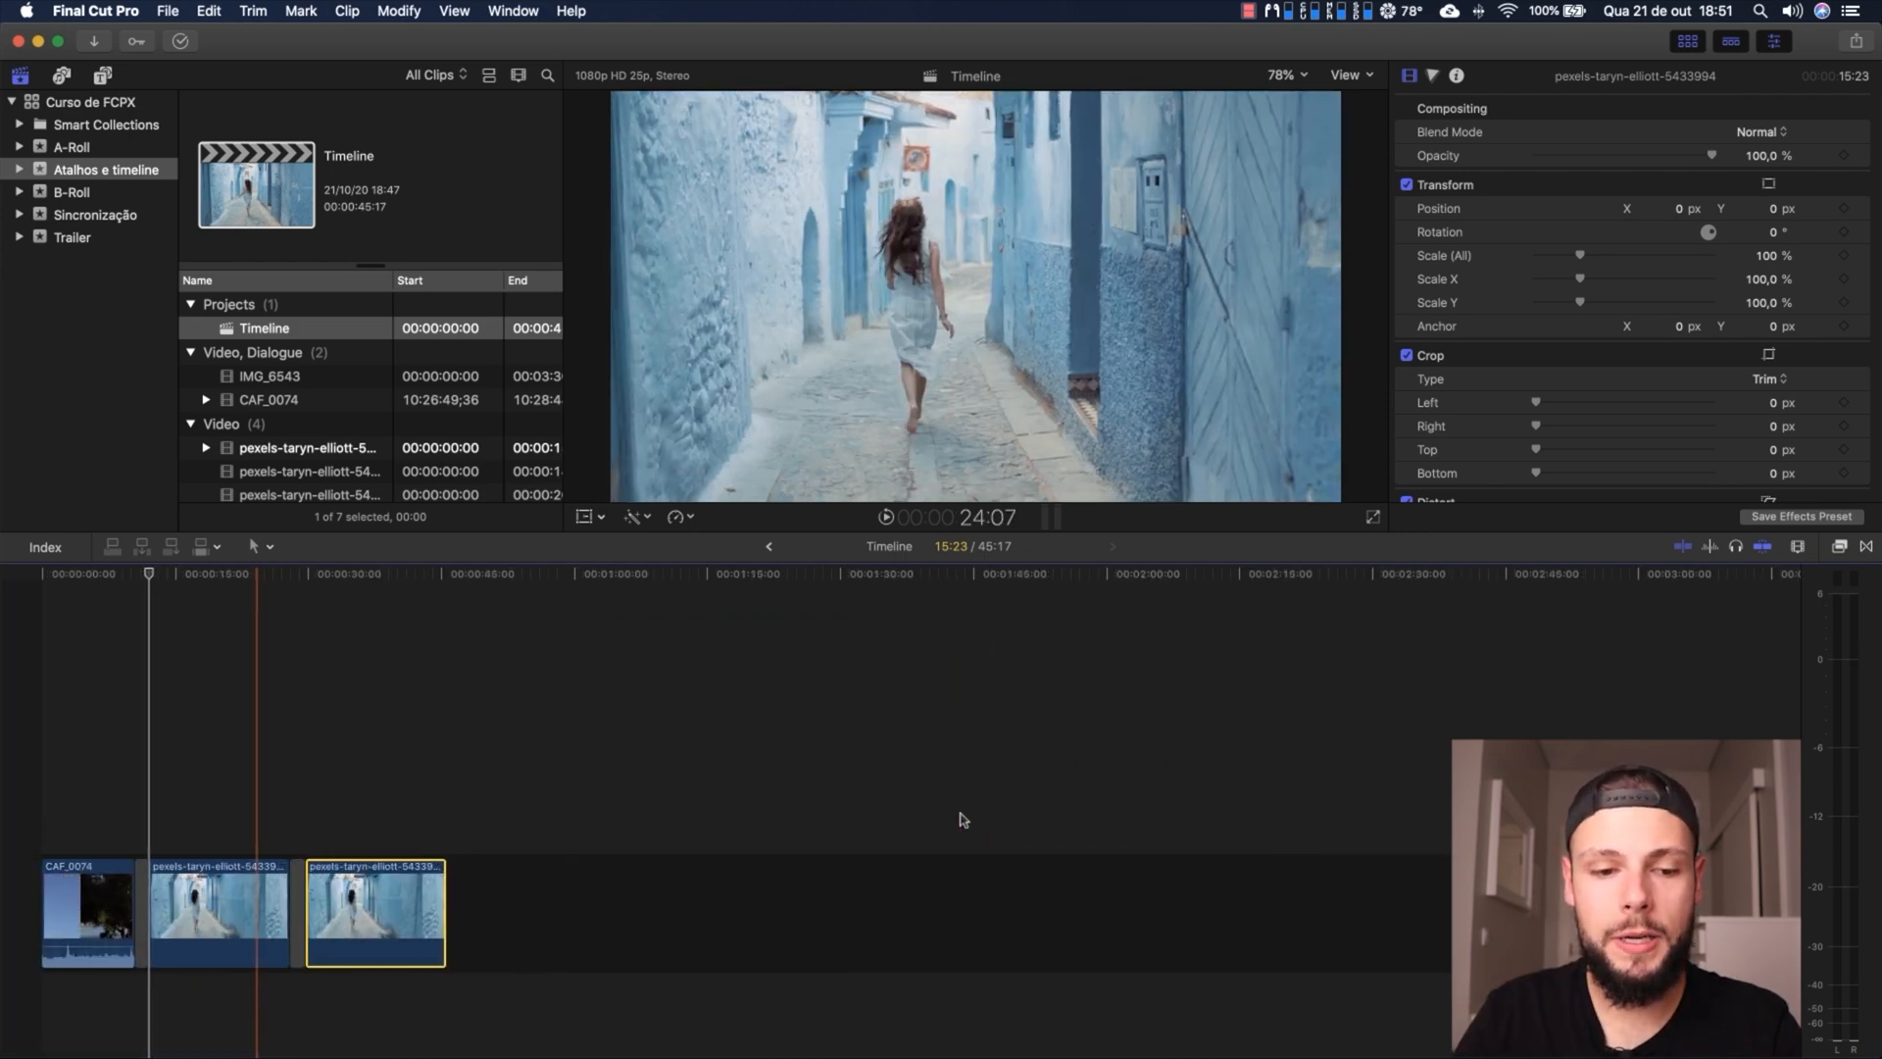
key(super+equal)
key(super+equal)
key(super+equal)
key(super+equal)
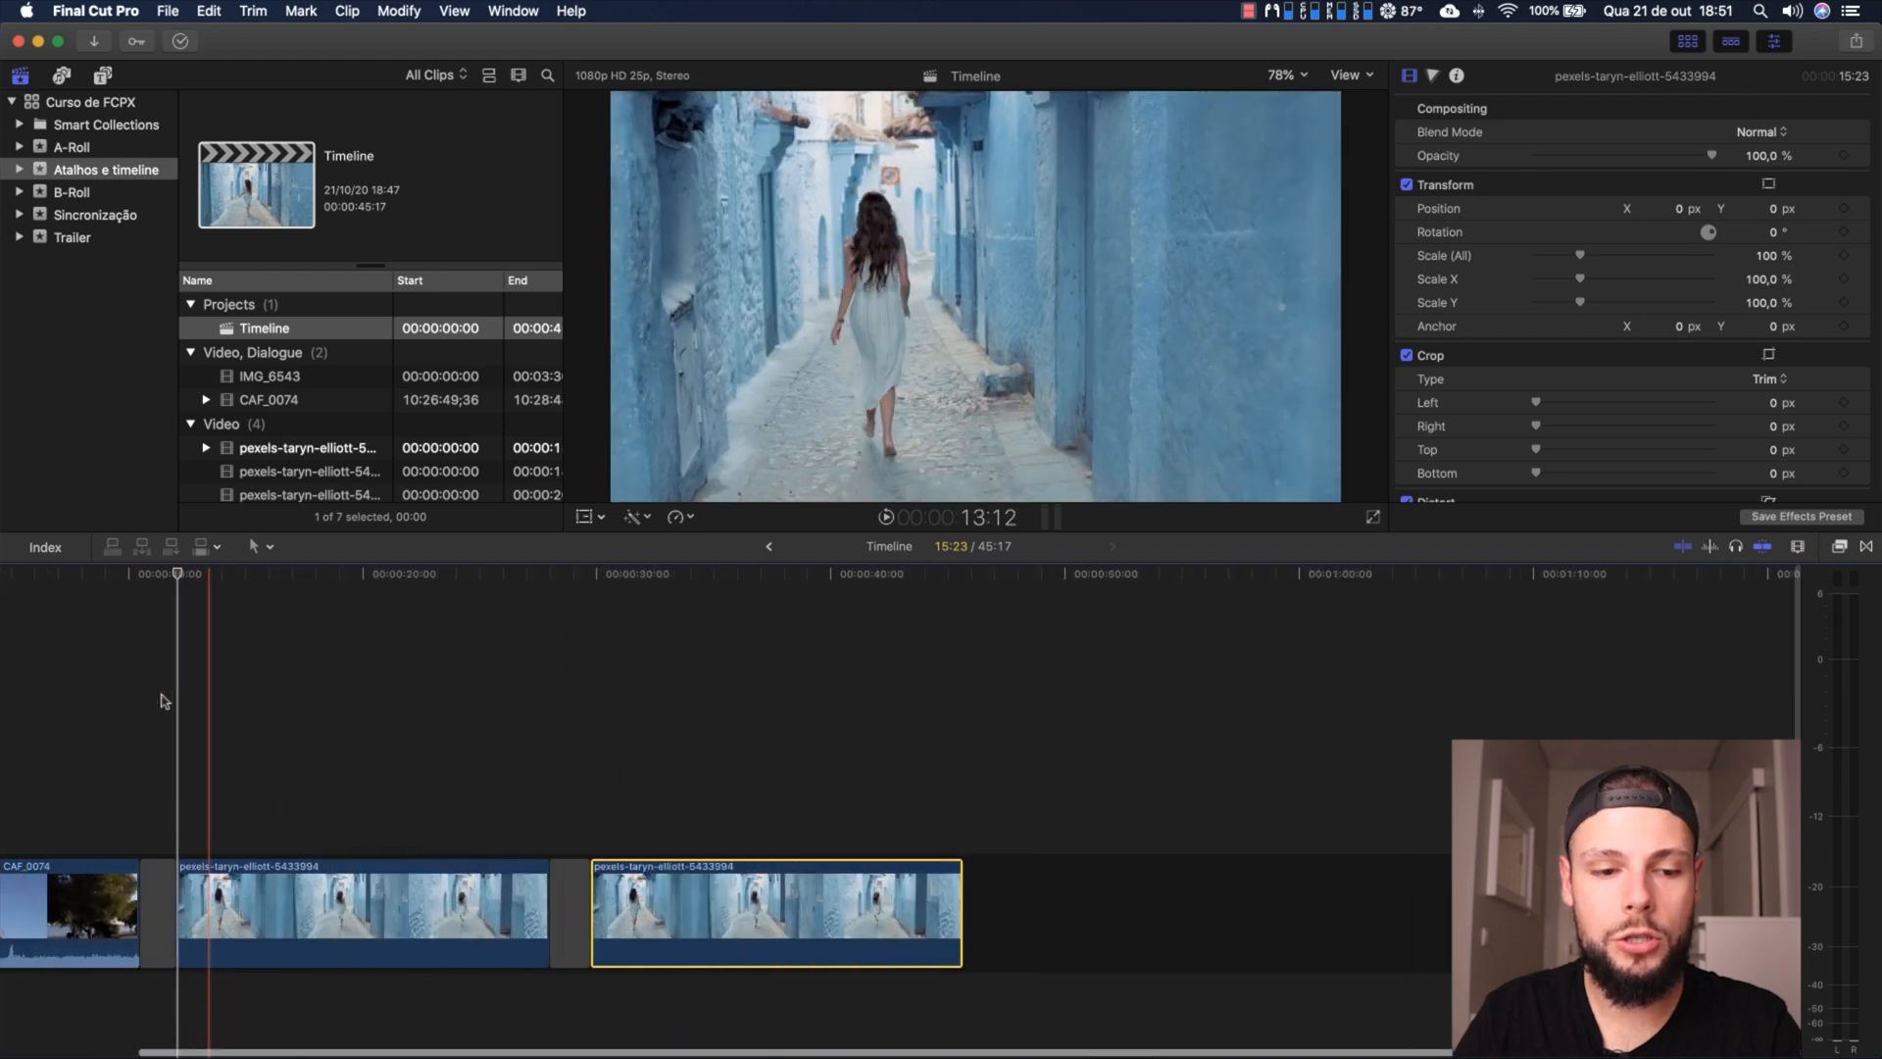
key(super+minus)
key(super+minus)
key(super+minus)
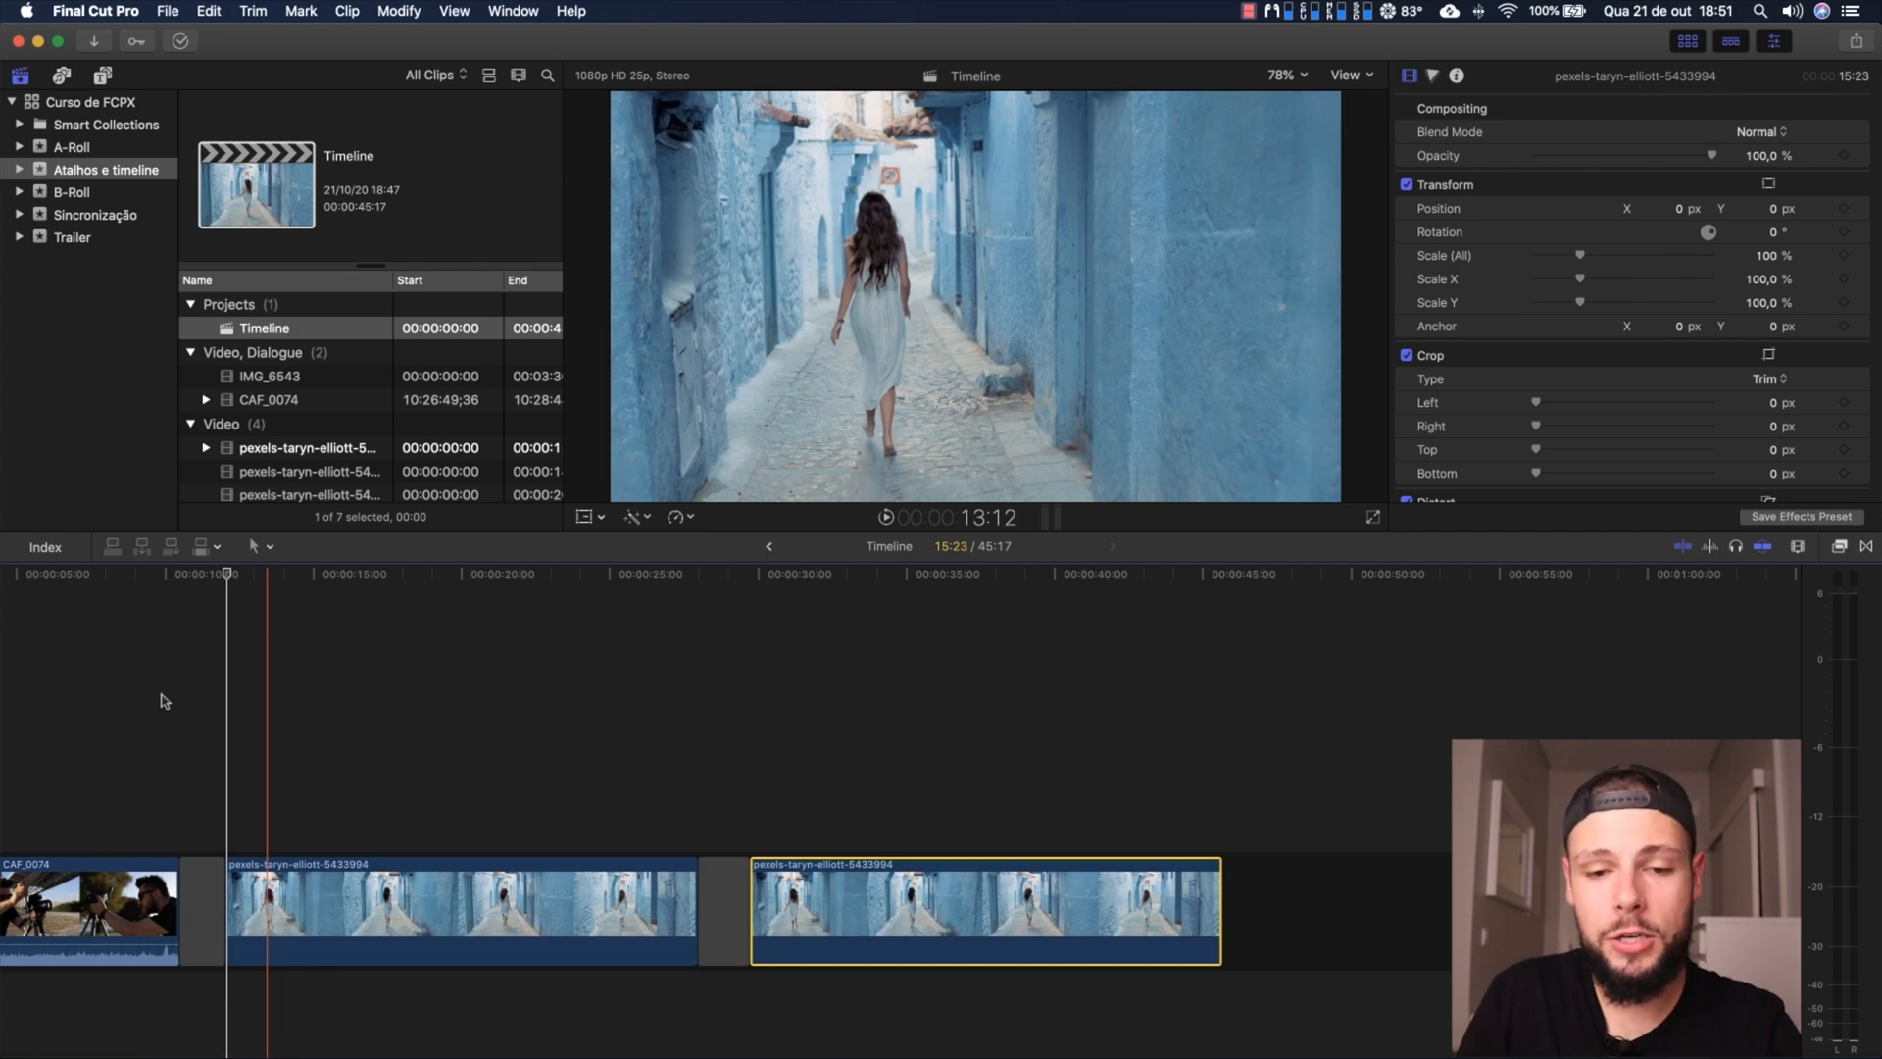
scroll(245, 745, left, 3)
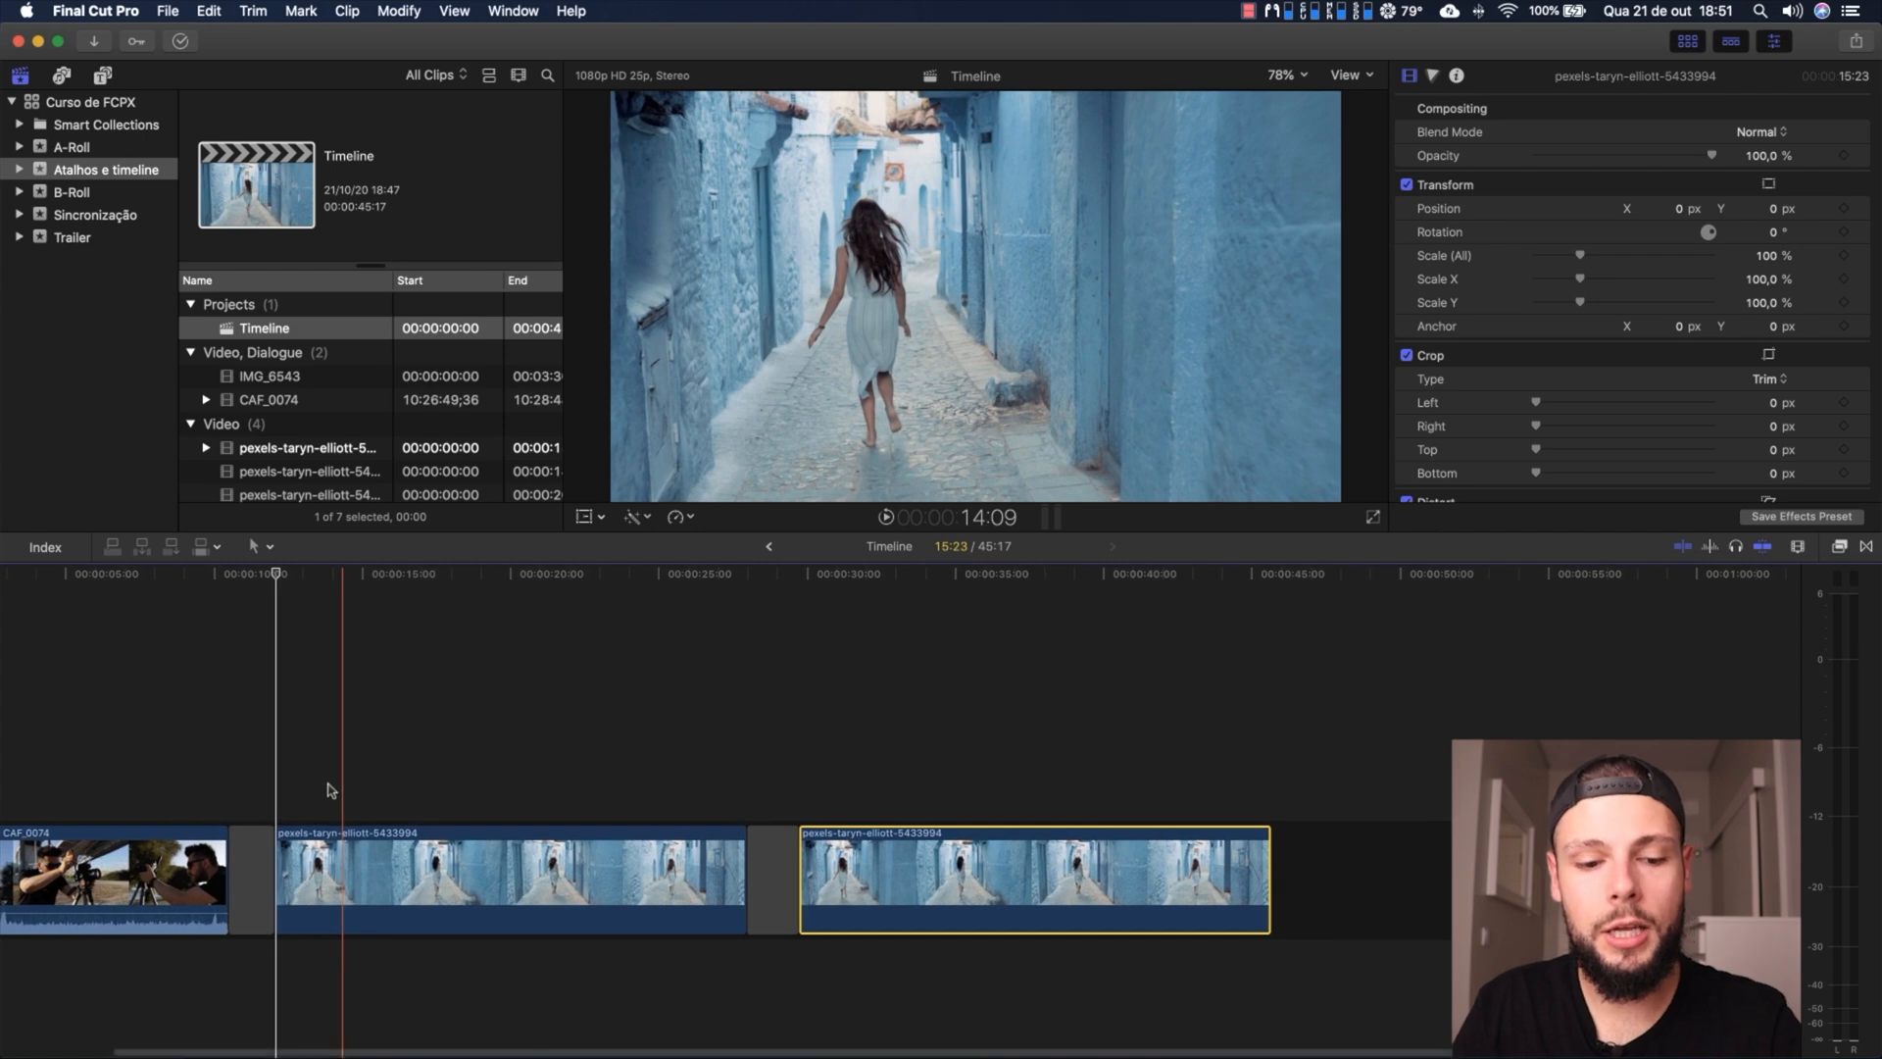
Zoom in closely on the start of the first pexels clip and zoom back out to the whole sequence
key(1)
key(1)
key(1)
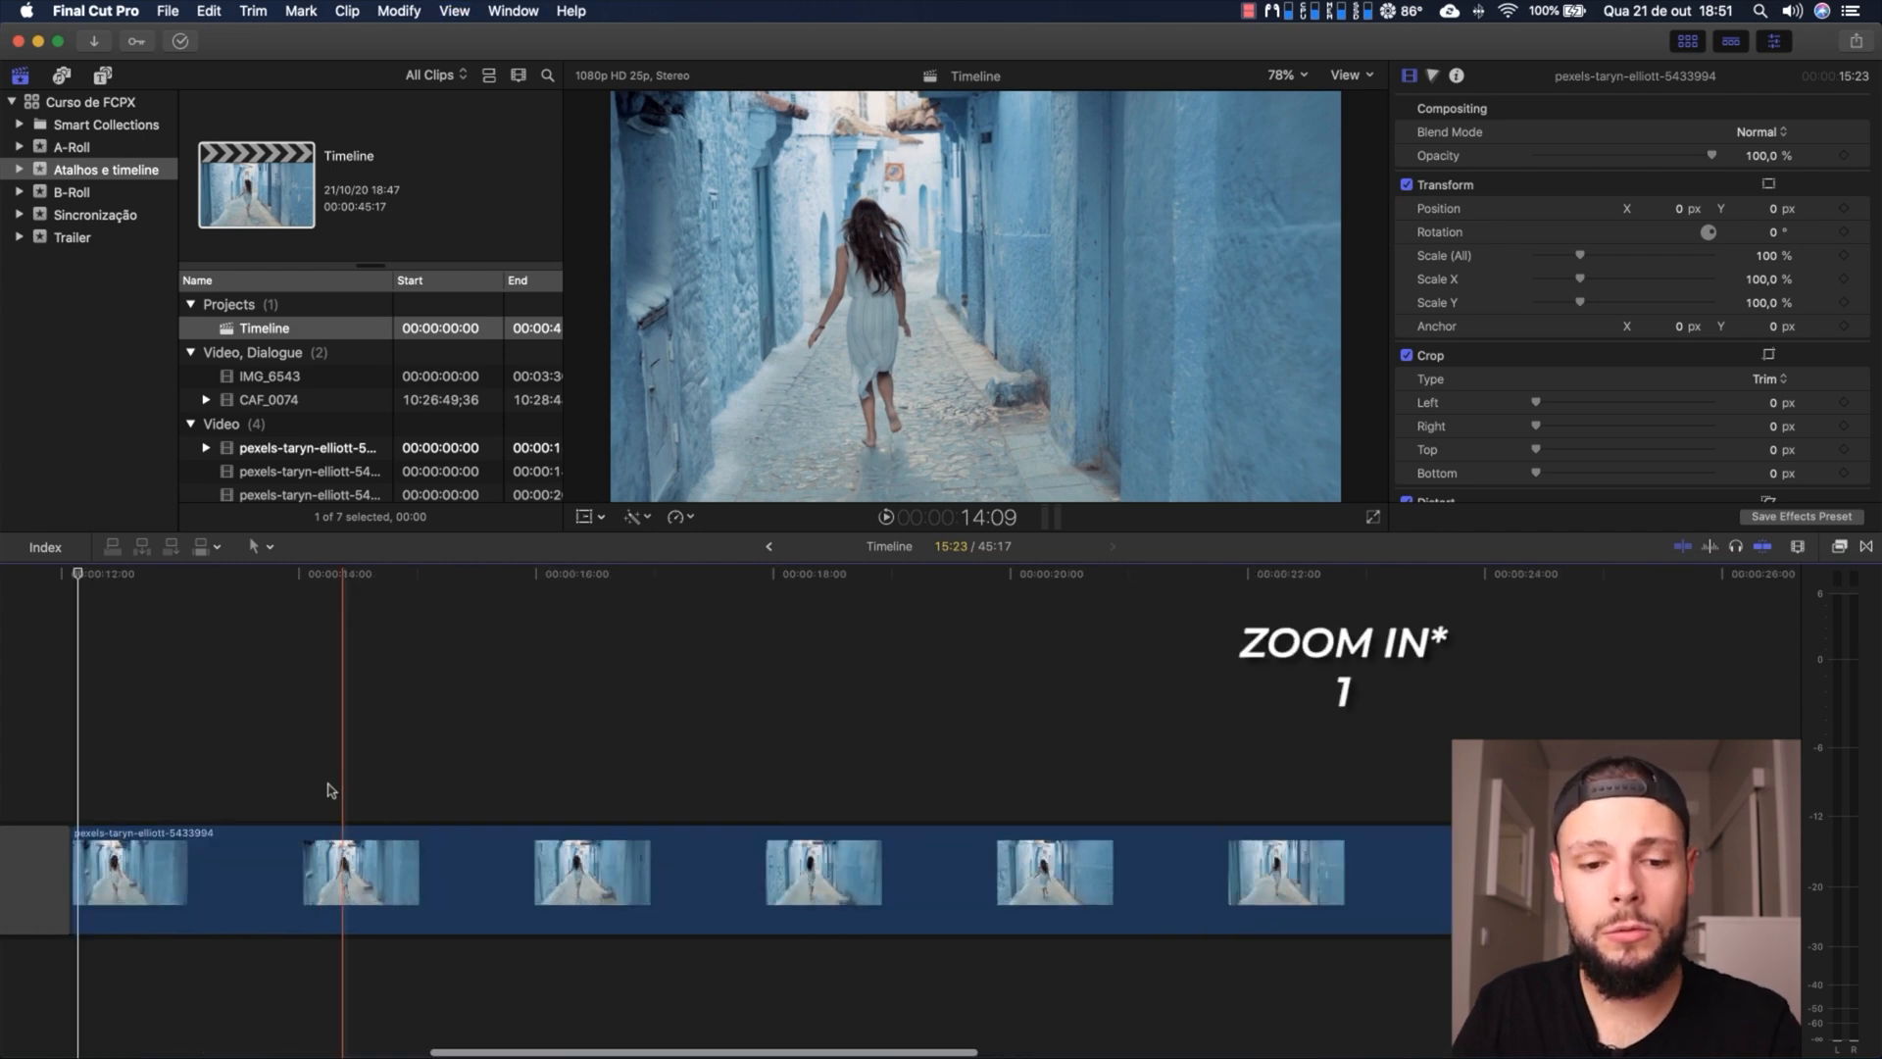
key(2)
key(2)
key(2)
key(2)
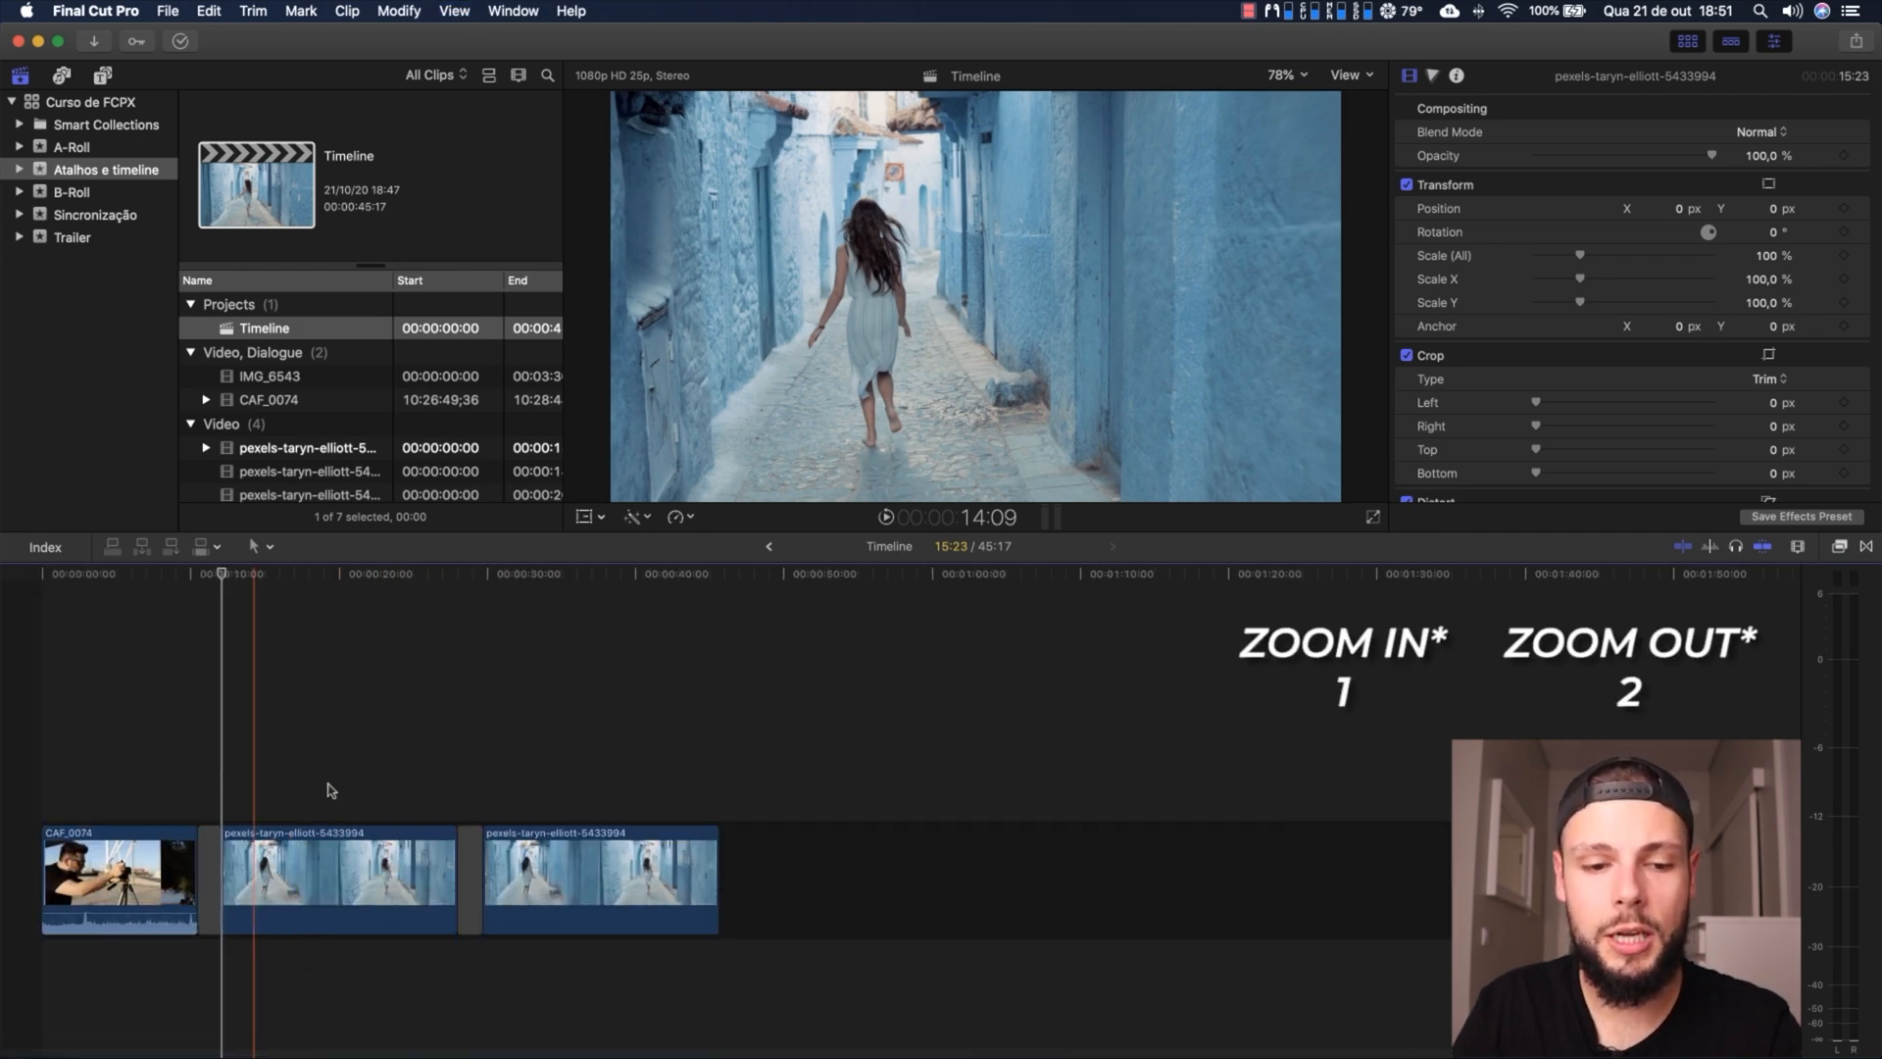
Place the playhead at 19:07, zoom the timeline in on it, and zoom out to all clips
click(332, 790)
key(1)
key(1)
key(1)
key(1)
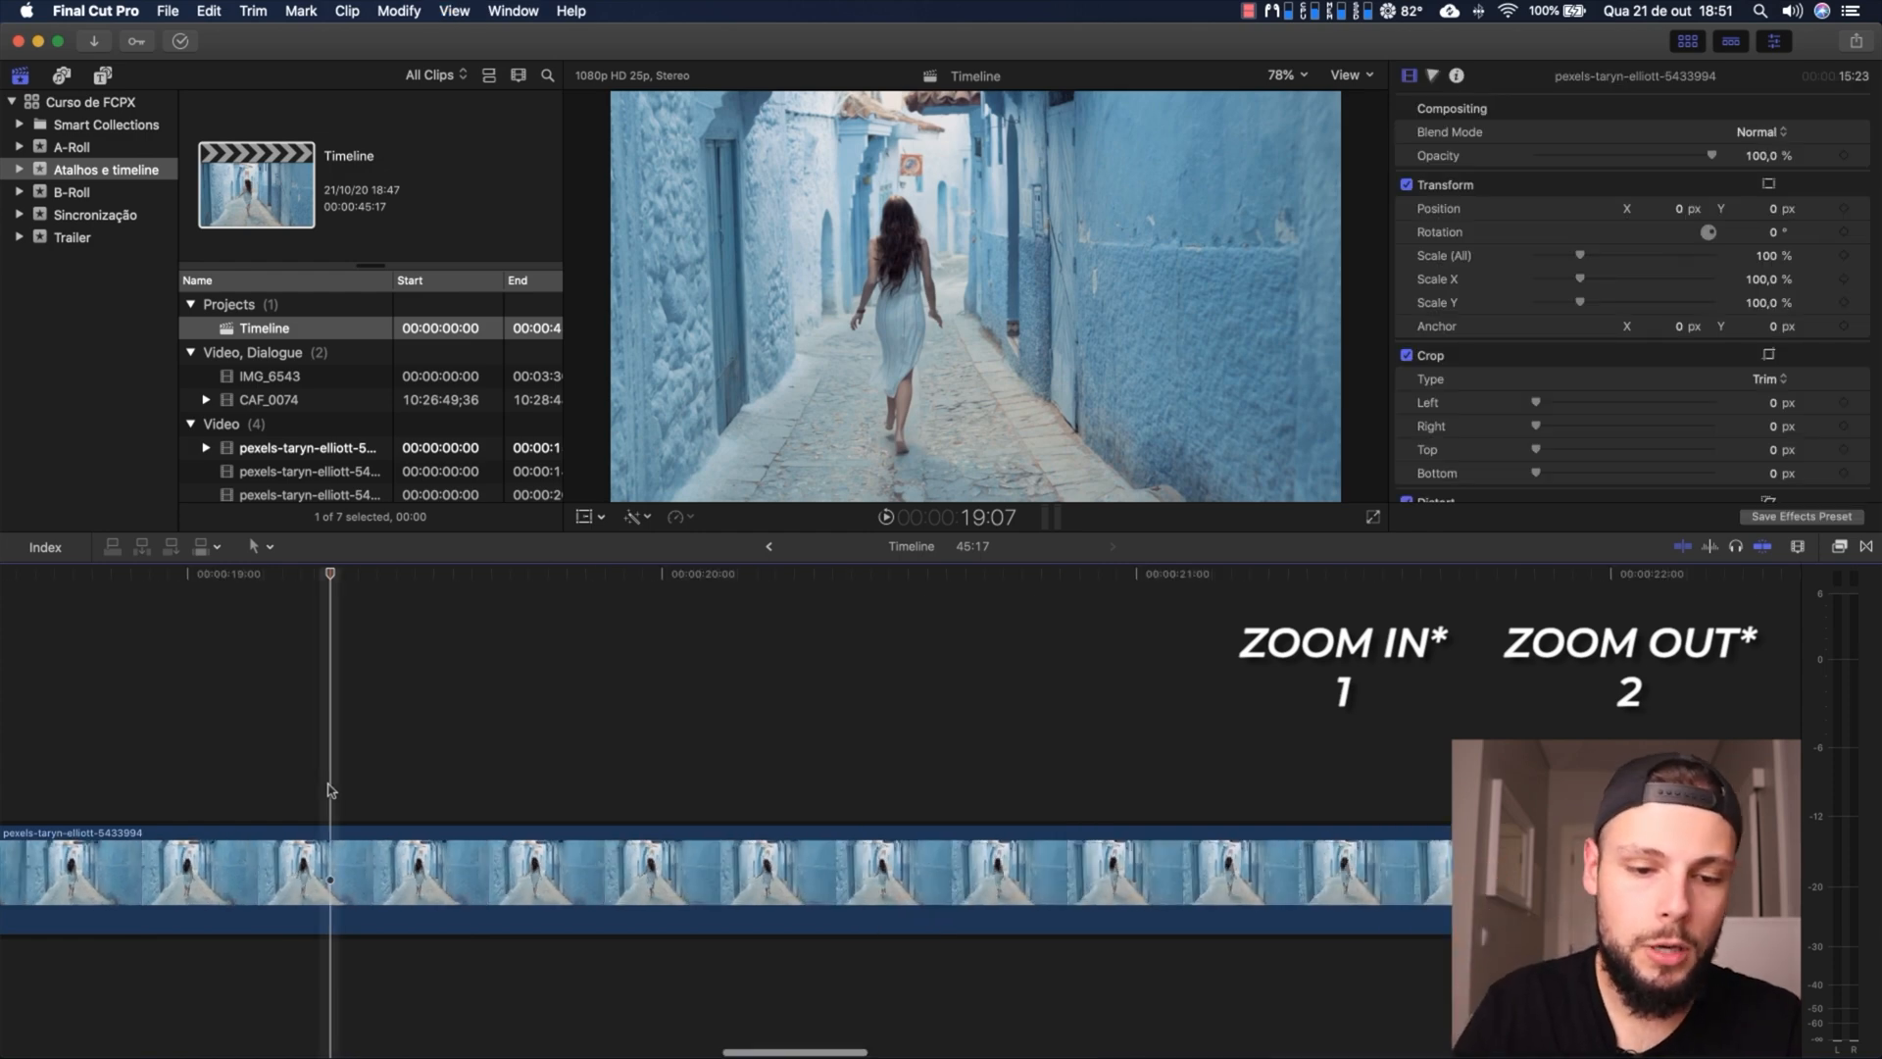
key(2)
key(2)
key(2)
key(2)
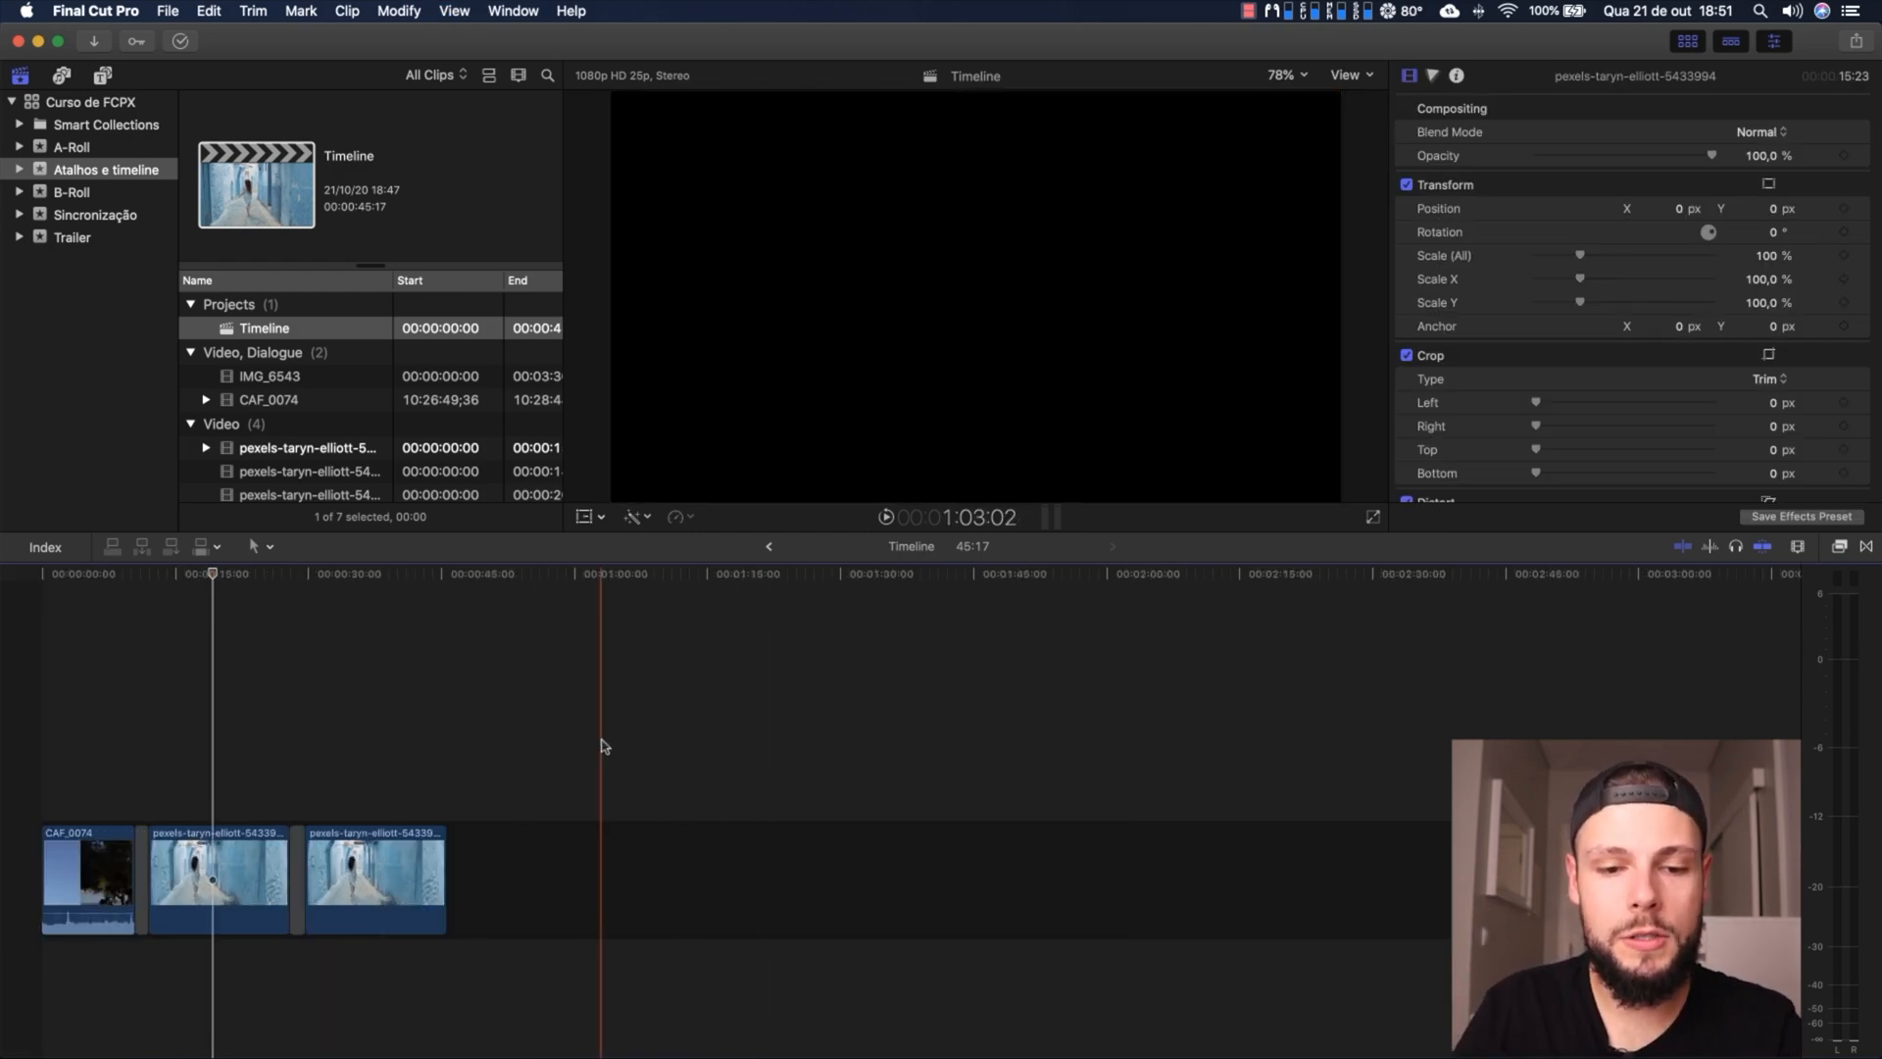
Zoom in on the last pexels clip for a close view and zoom back out to all clips
scroll(745, 765, right, 5)
key(super+minus)
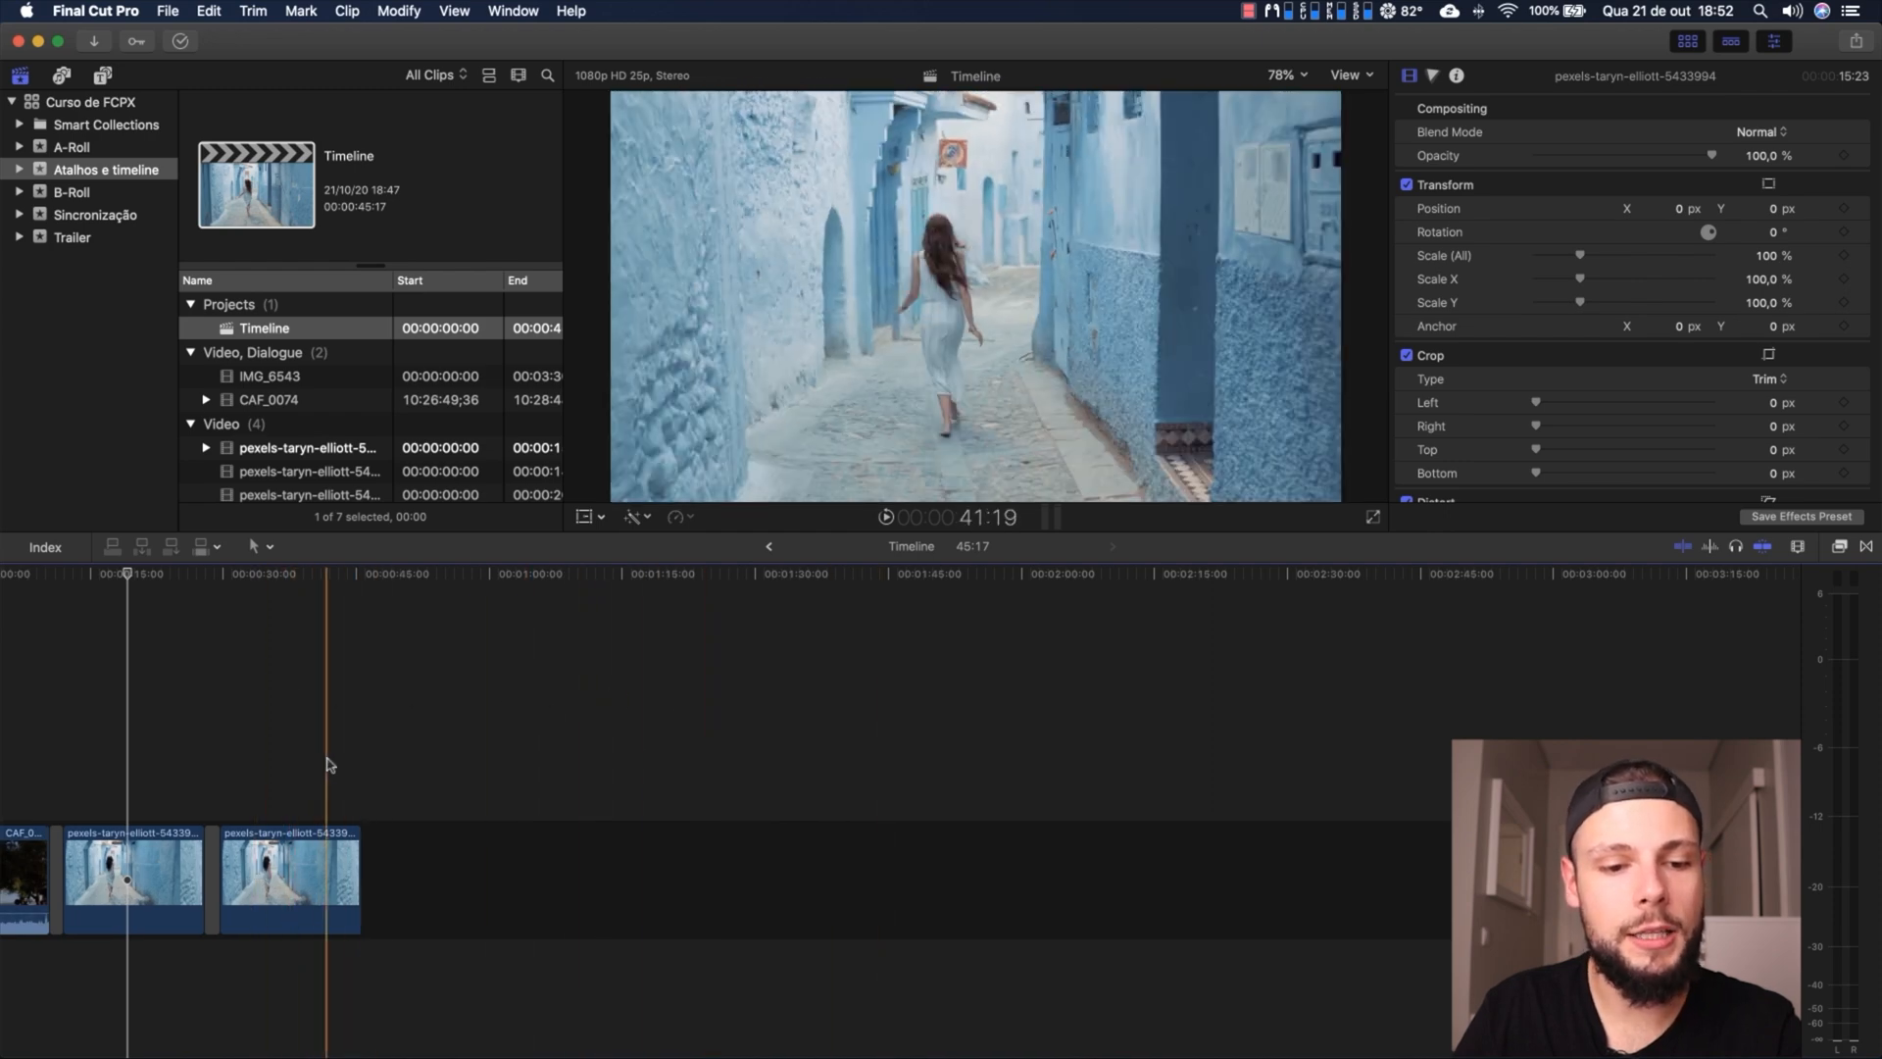
key(super+equal)
key(super+equal)
key(super+equal)
key(super+equal)
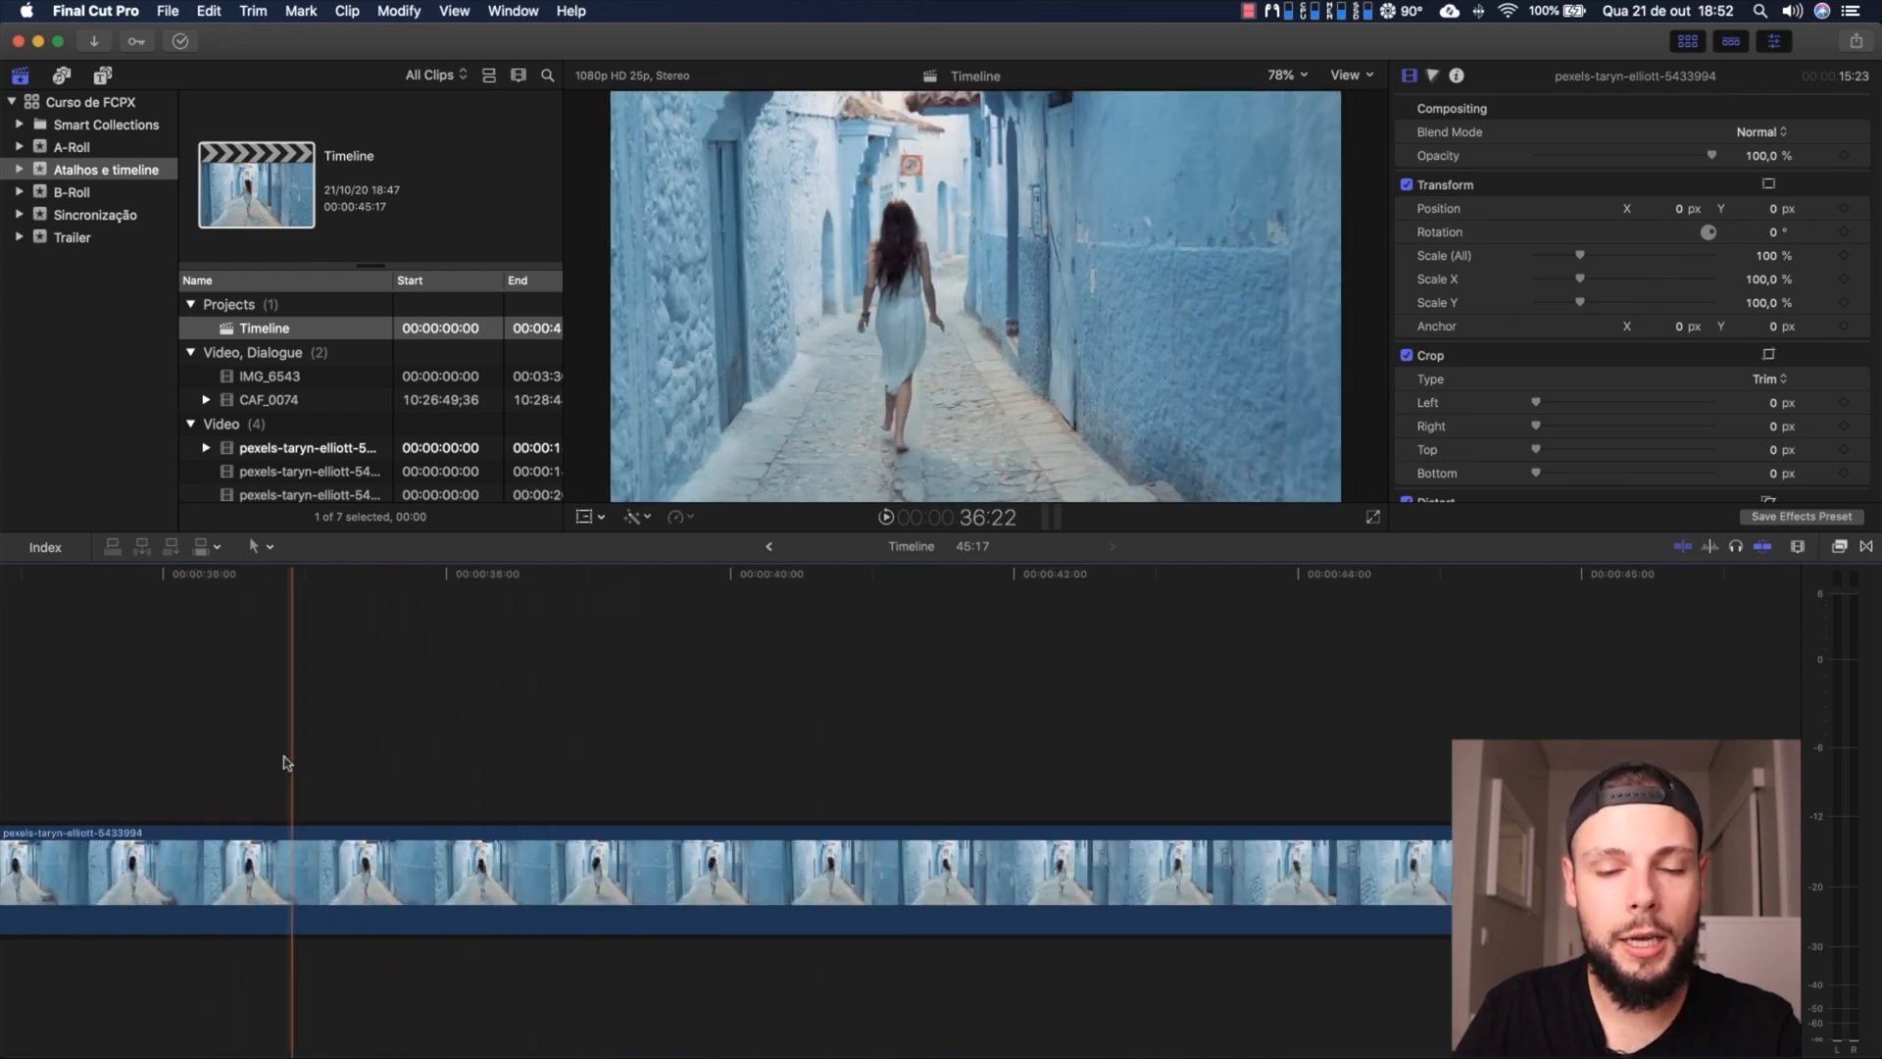
key(super+minus)
key(super+minus)
key(super+minus)
key(super+minus)
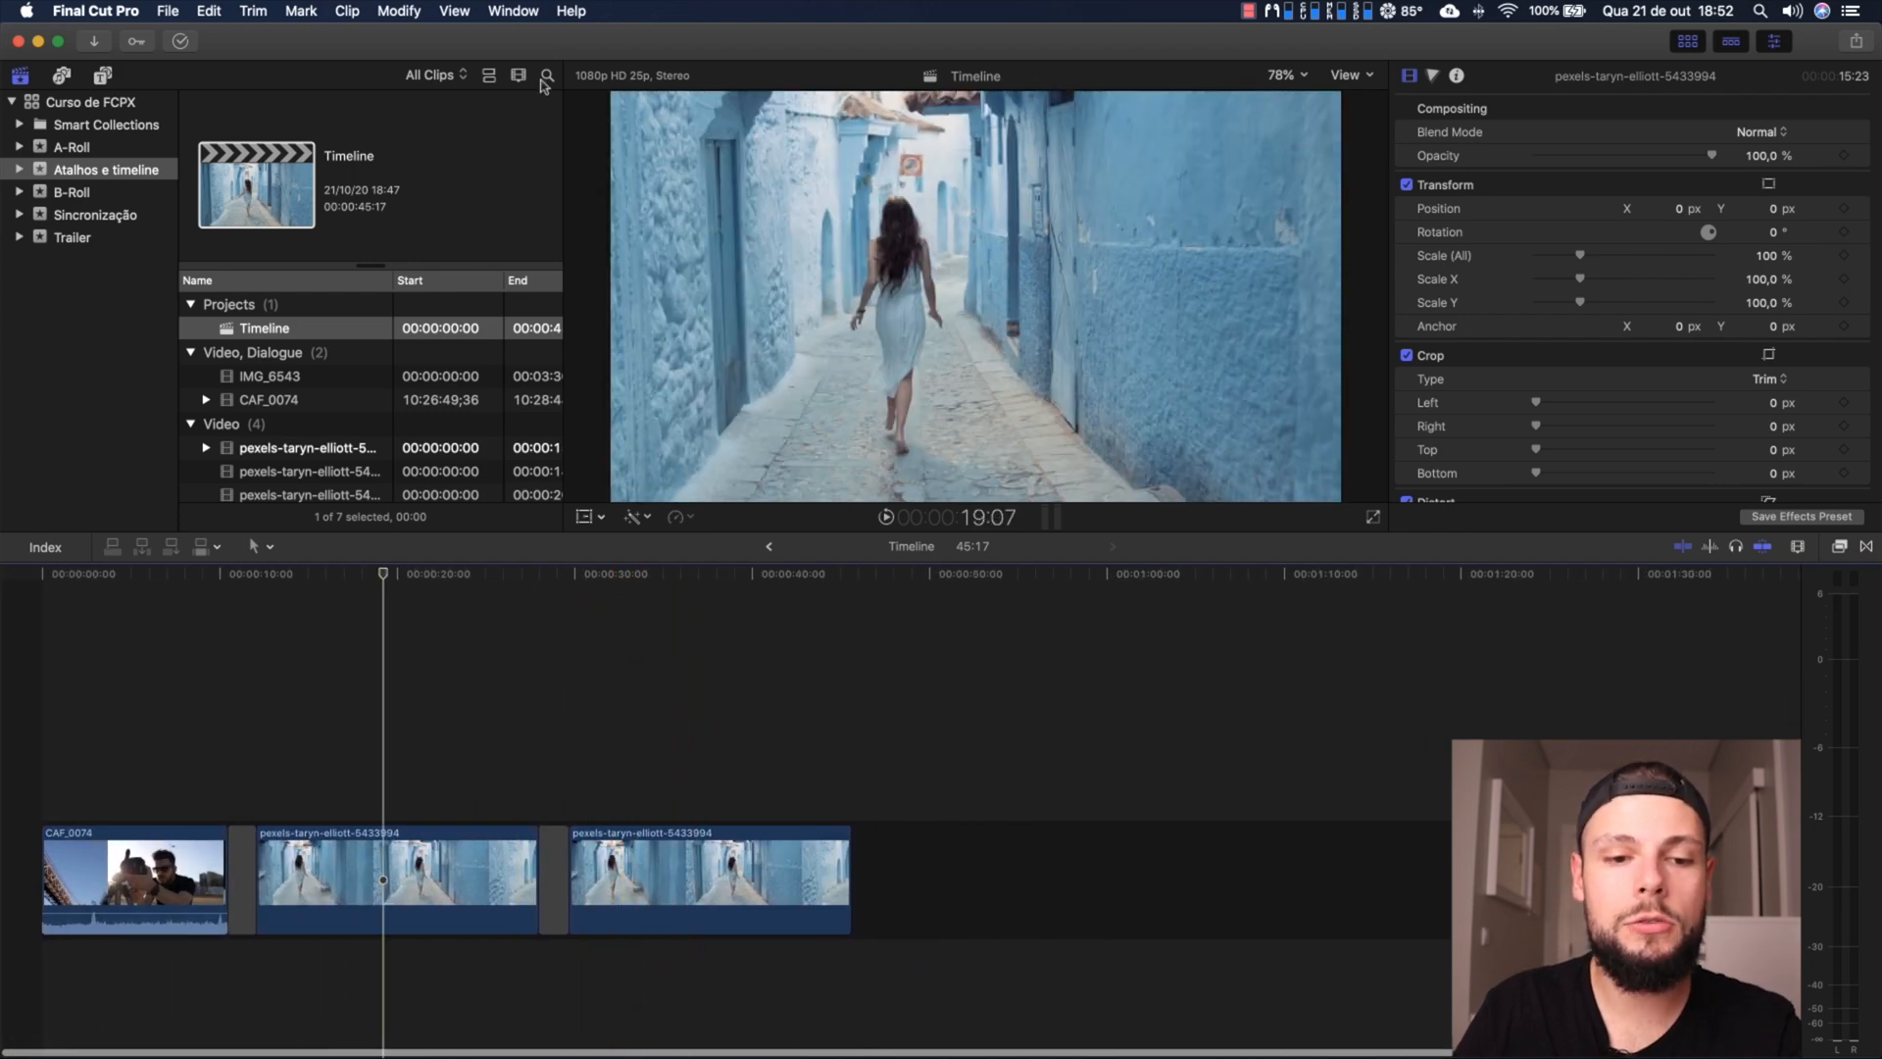
Zoom the timeline in two levels around the playhead at 19:07 and back out two levels
key(super+equal)
key(super+equal)
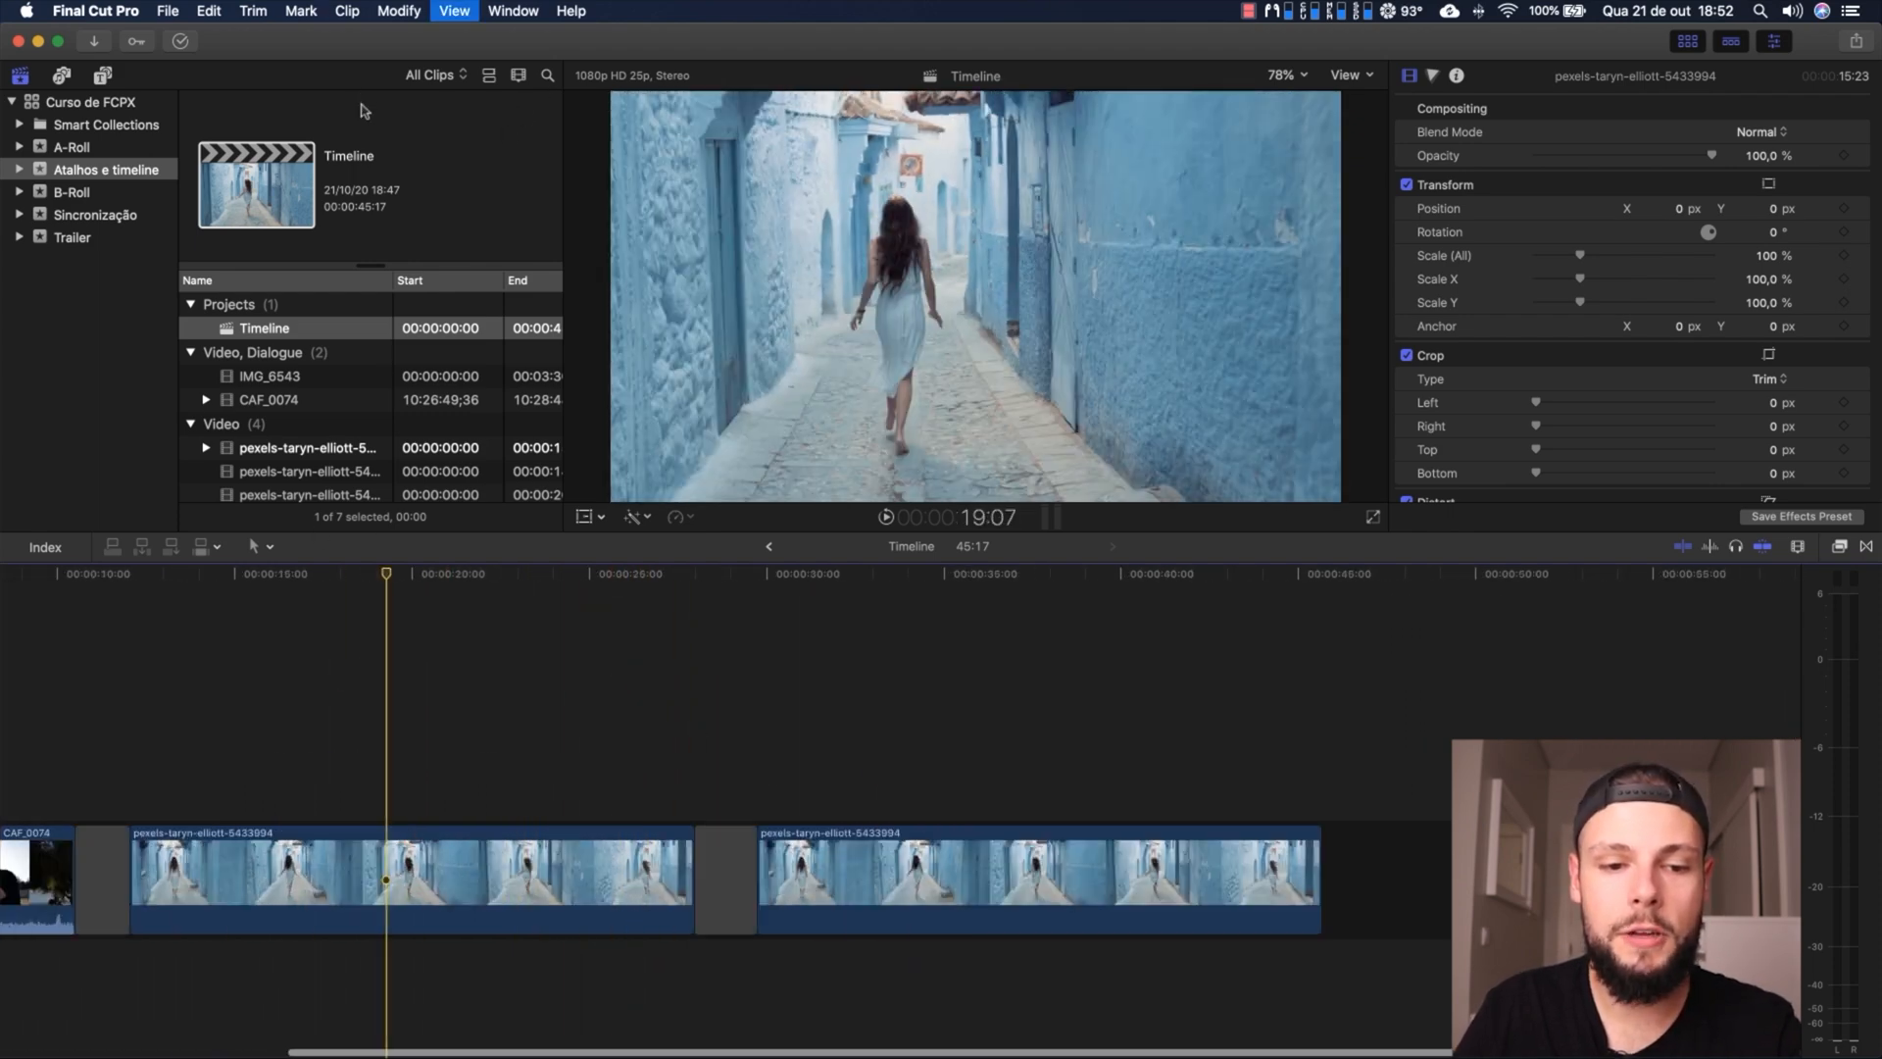
key(super+minus)
key(super+minus)
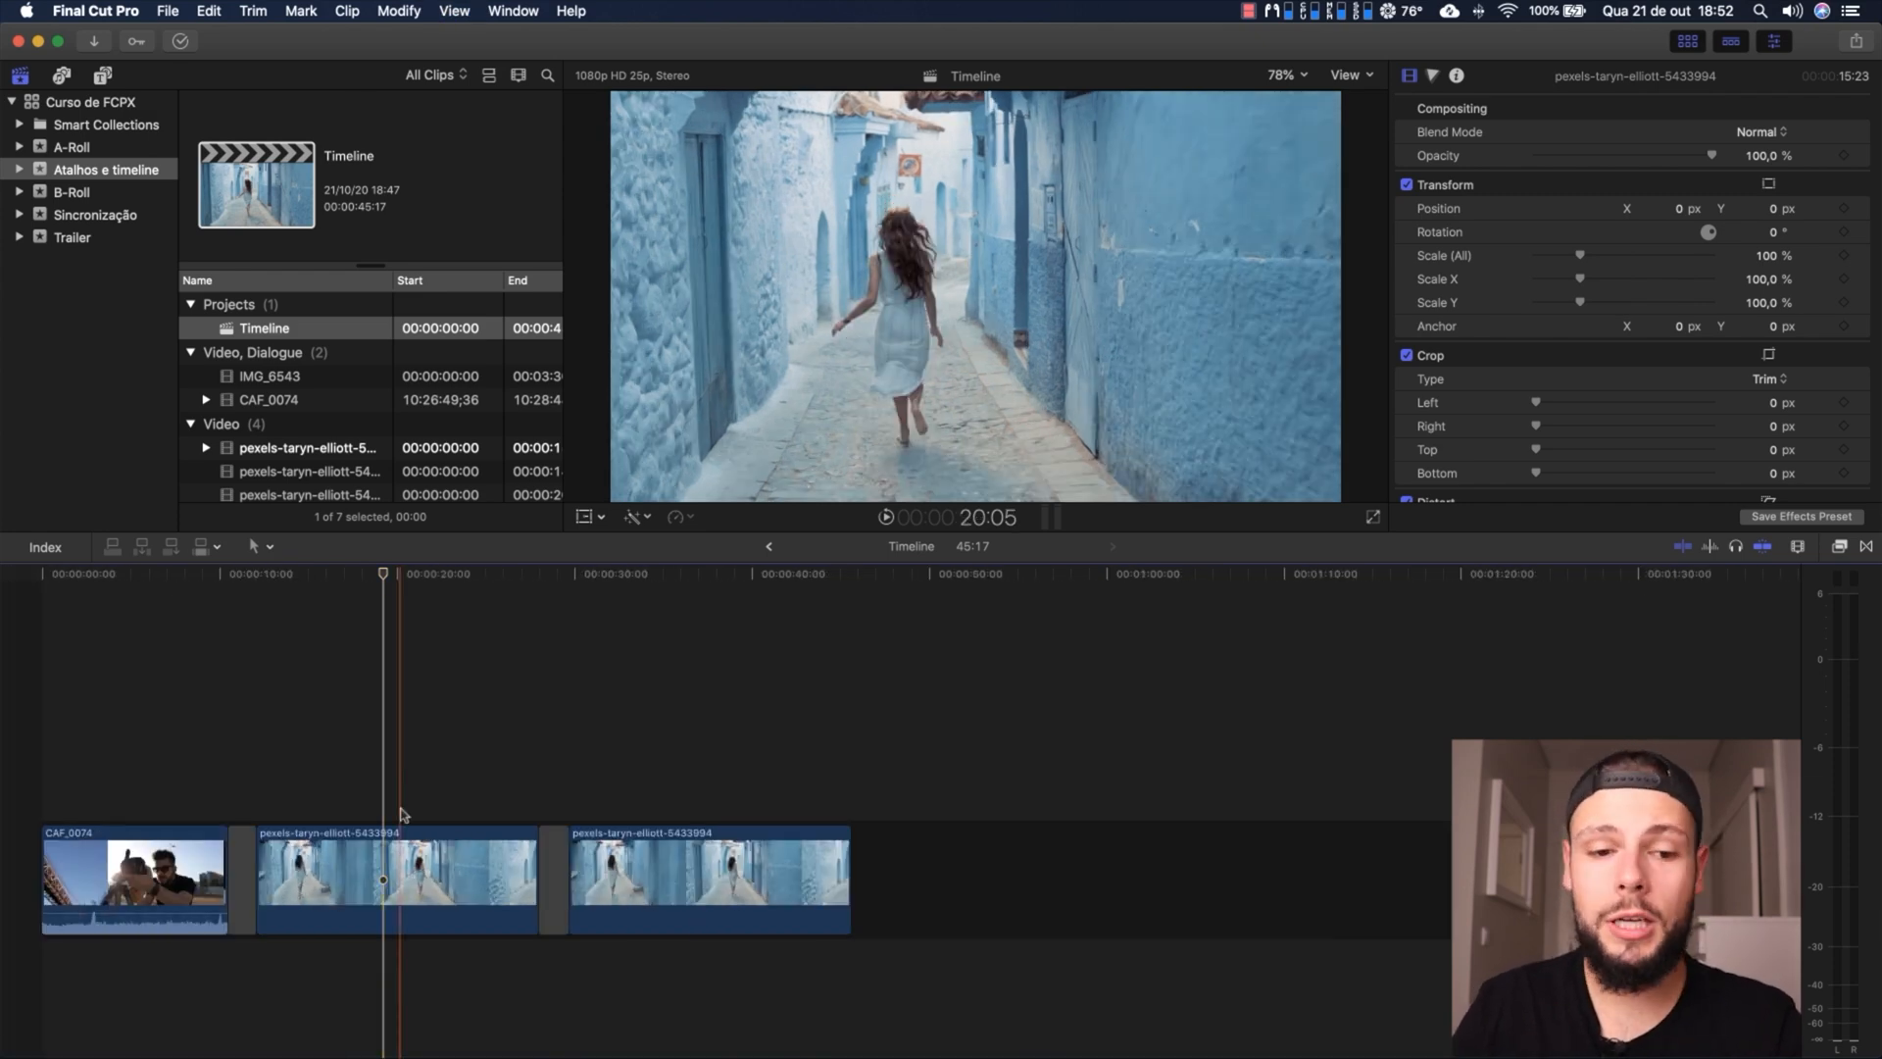
Zoom in closely on the first pexels clip around 22:15 and fit the whole project in the timeline
key(super+equal)
key(super+equal)
key(super+equal)
key(super+equal)
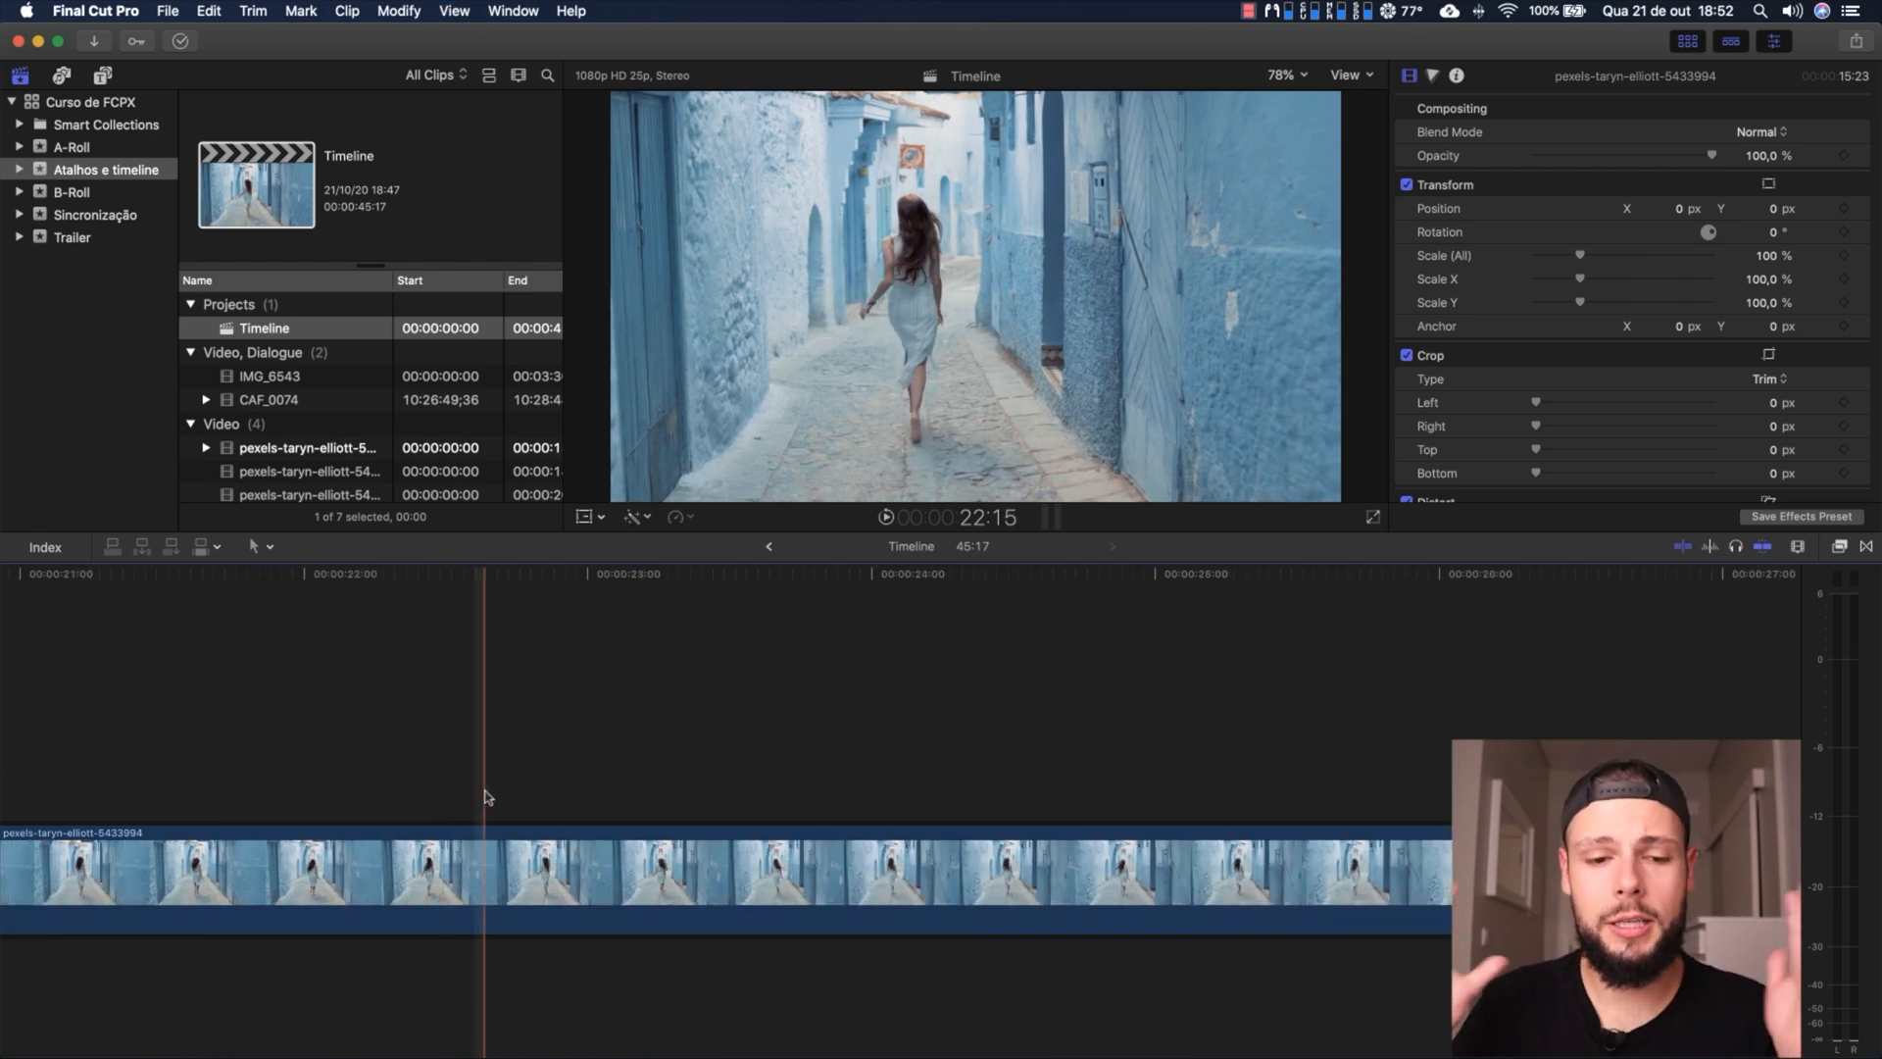
key(shift+z)
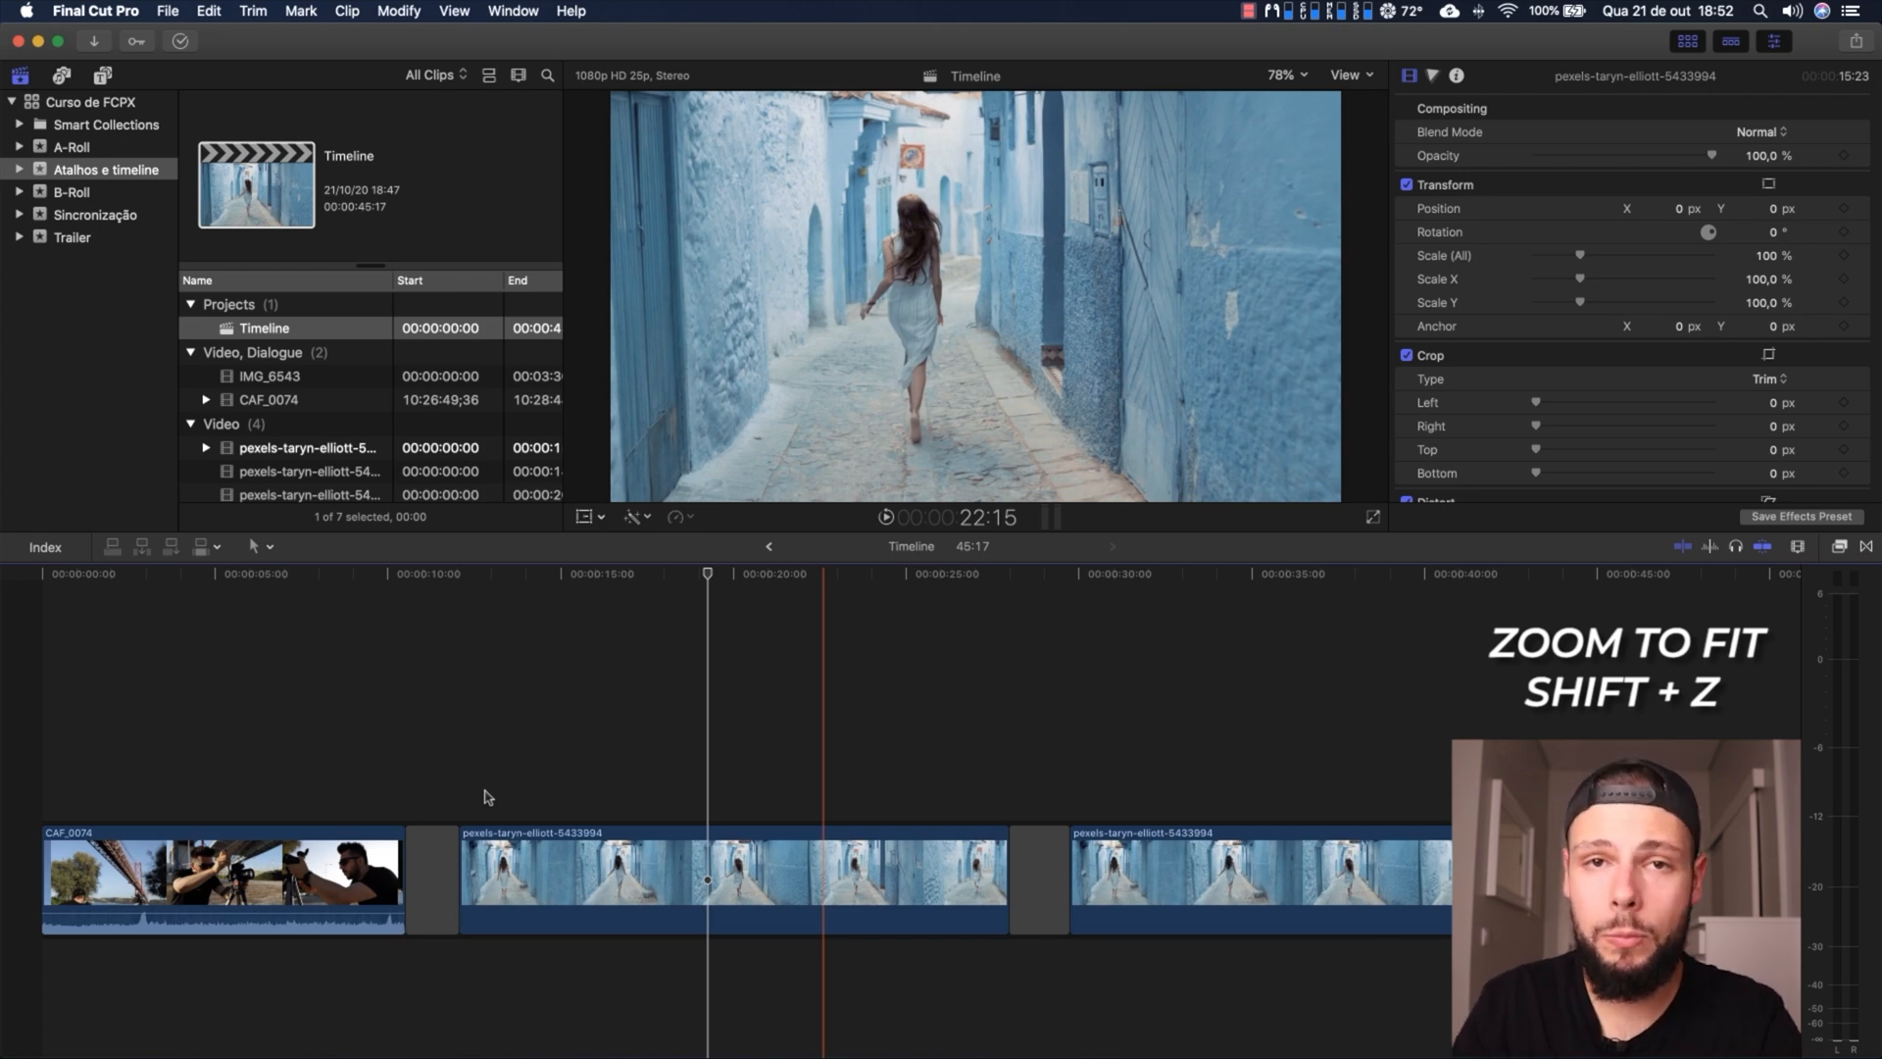
Open the Curso de FCPX project from the A-Roll event in the timeline
click(62, 239)
click(92, 149)
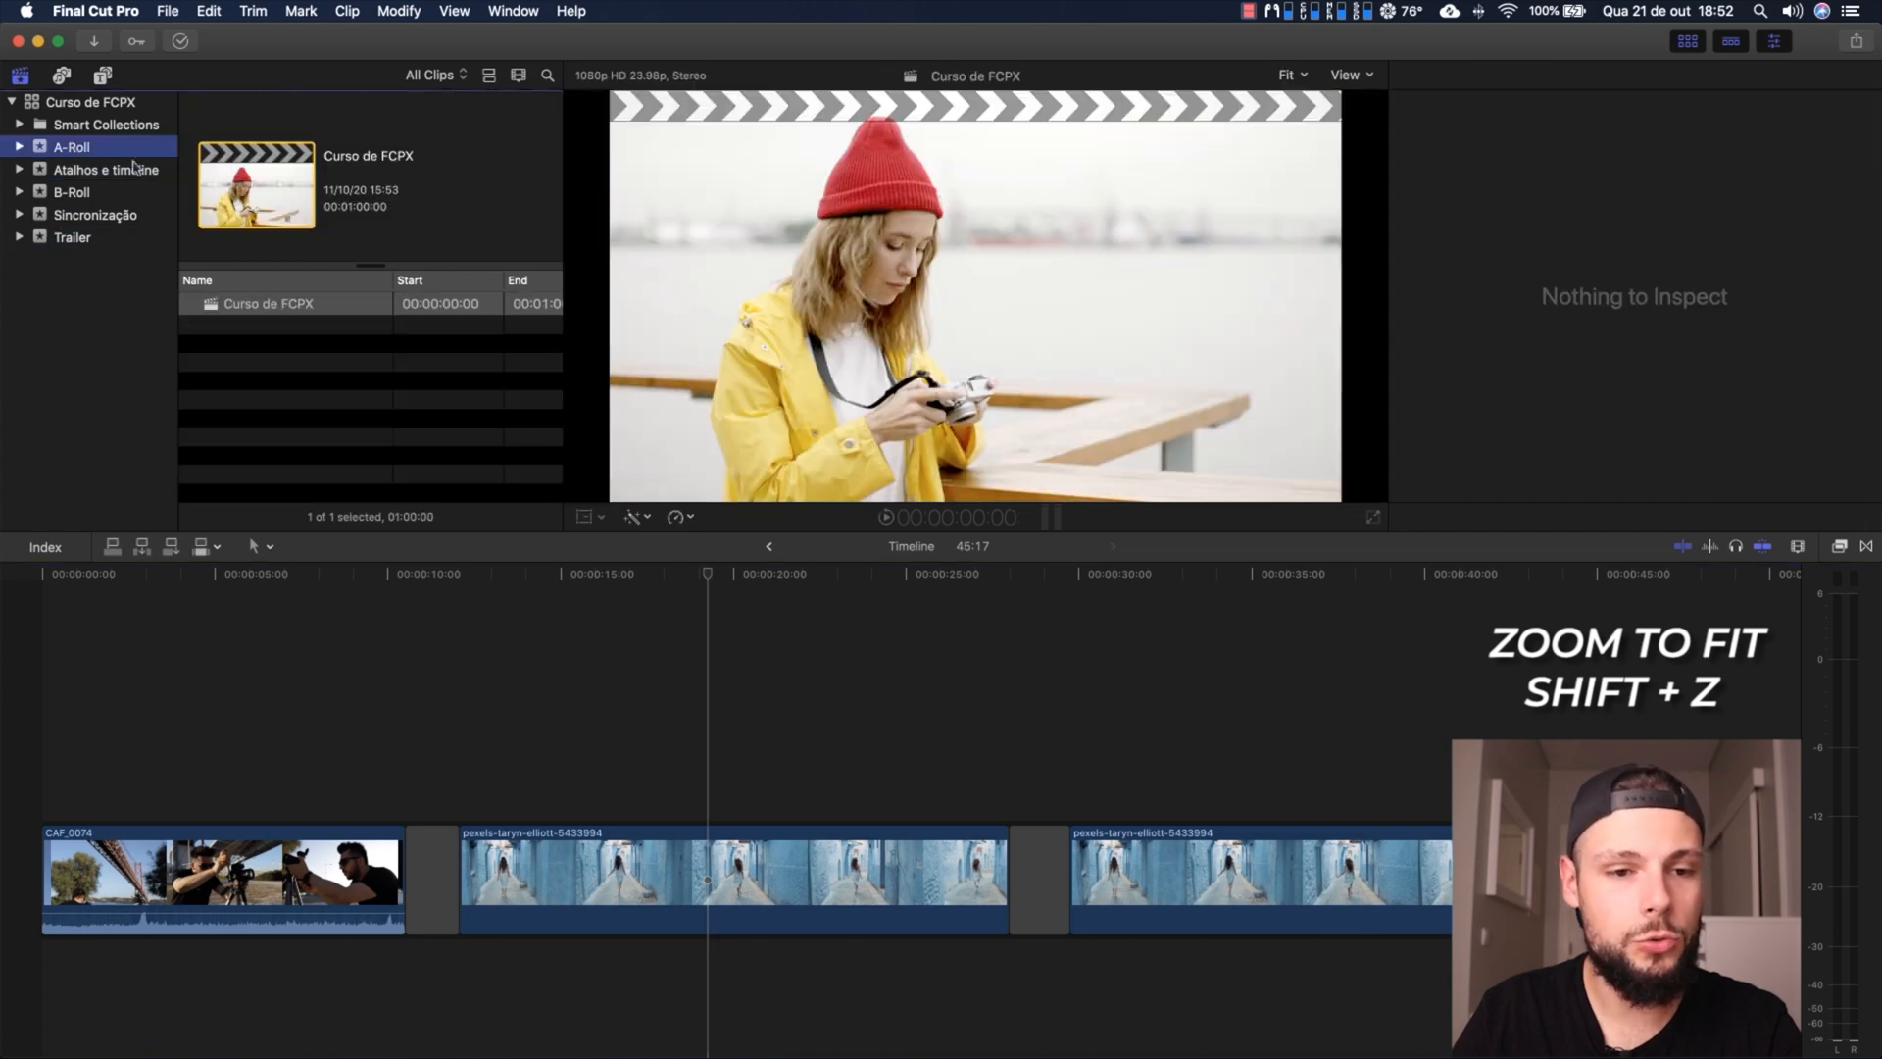
double_click(232, 305)
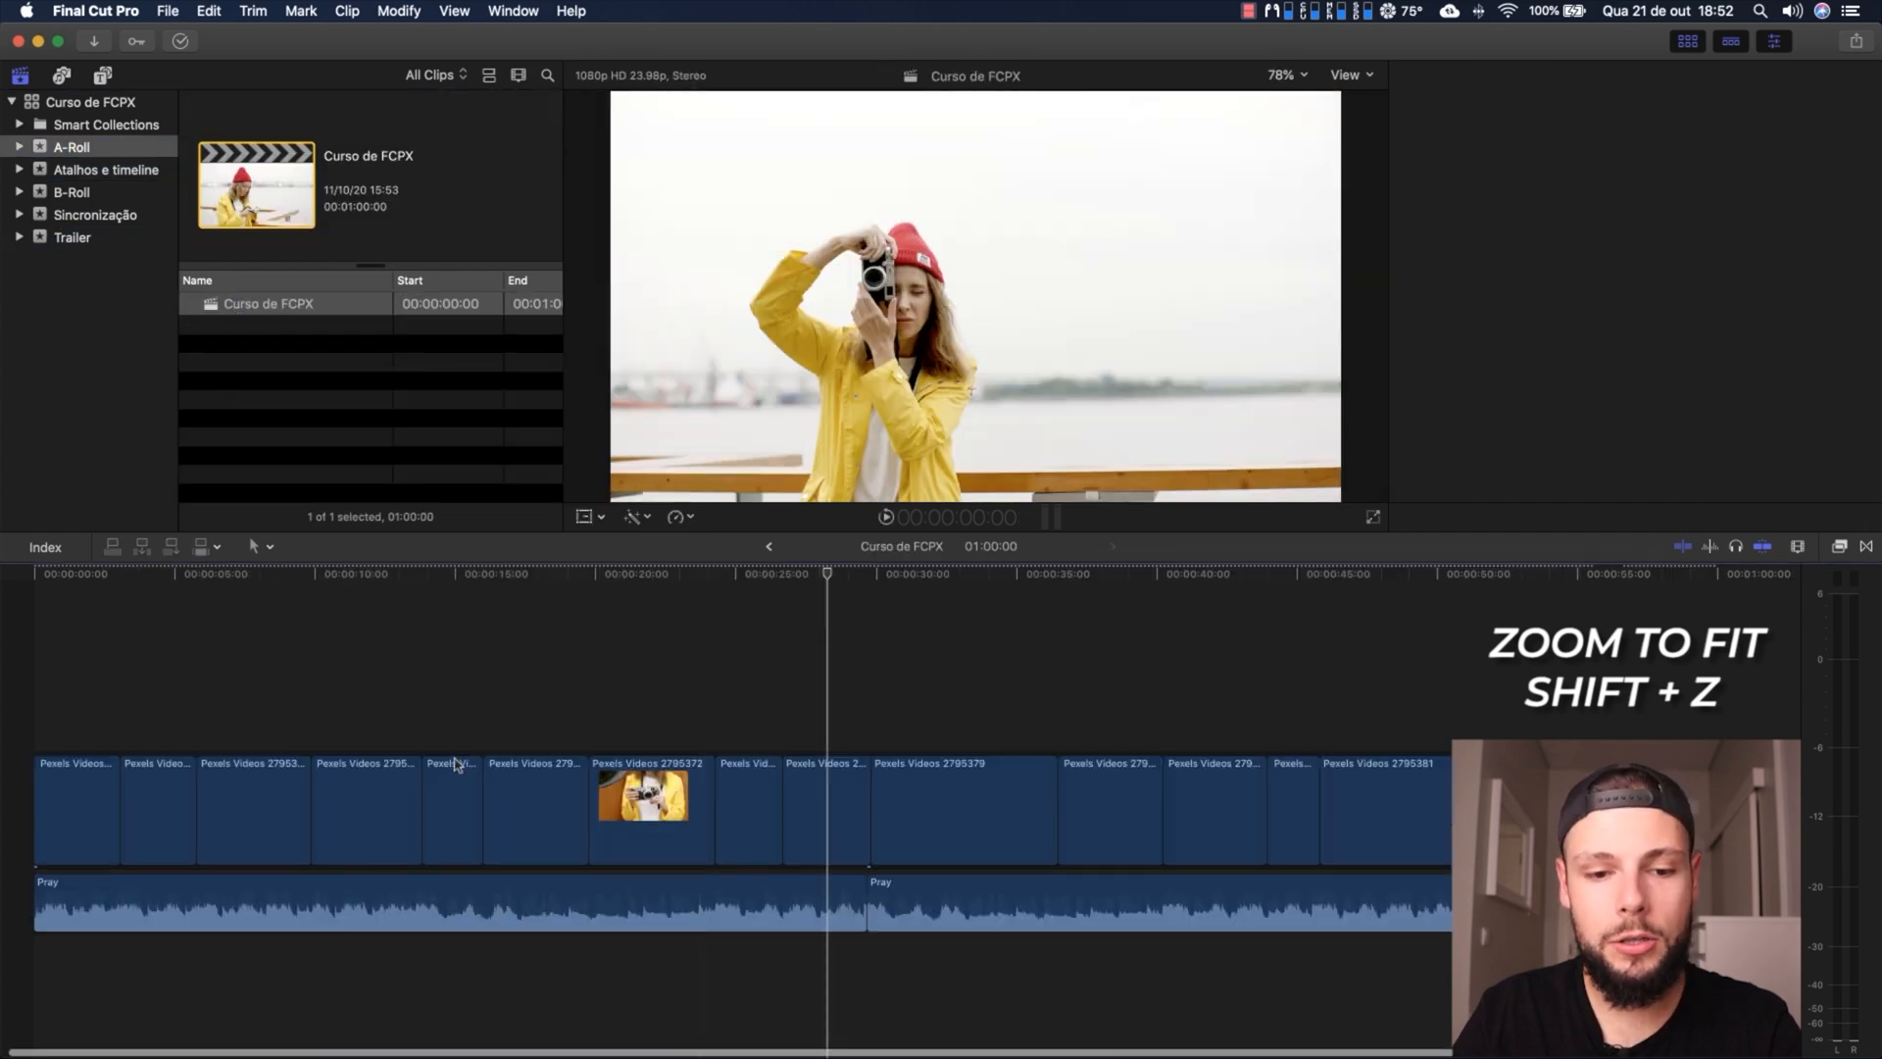
Zoom in on the opening clips of the Curso de FCPX project and fit the whole project in the timeline
key(super+equal)
key(super+equal)
scroll(309, 778, left, 10)
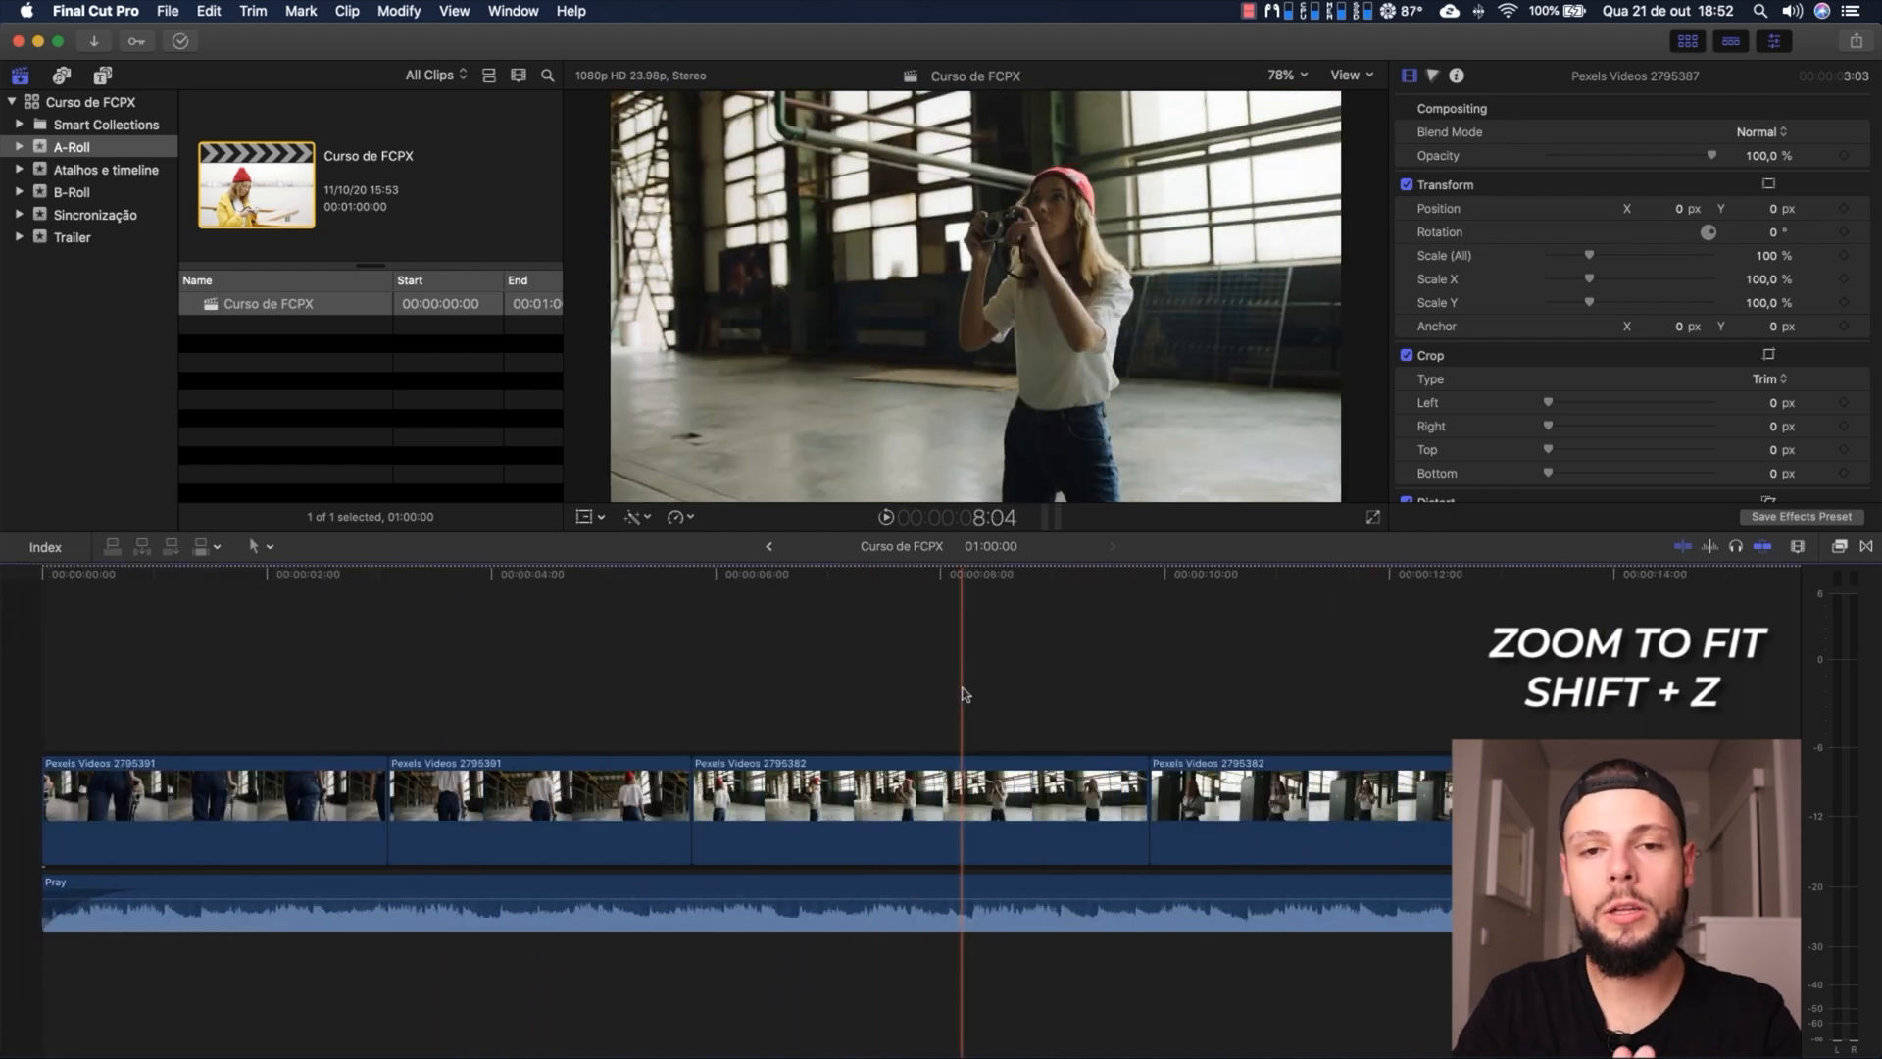
key(shift+z)
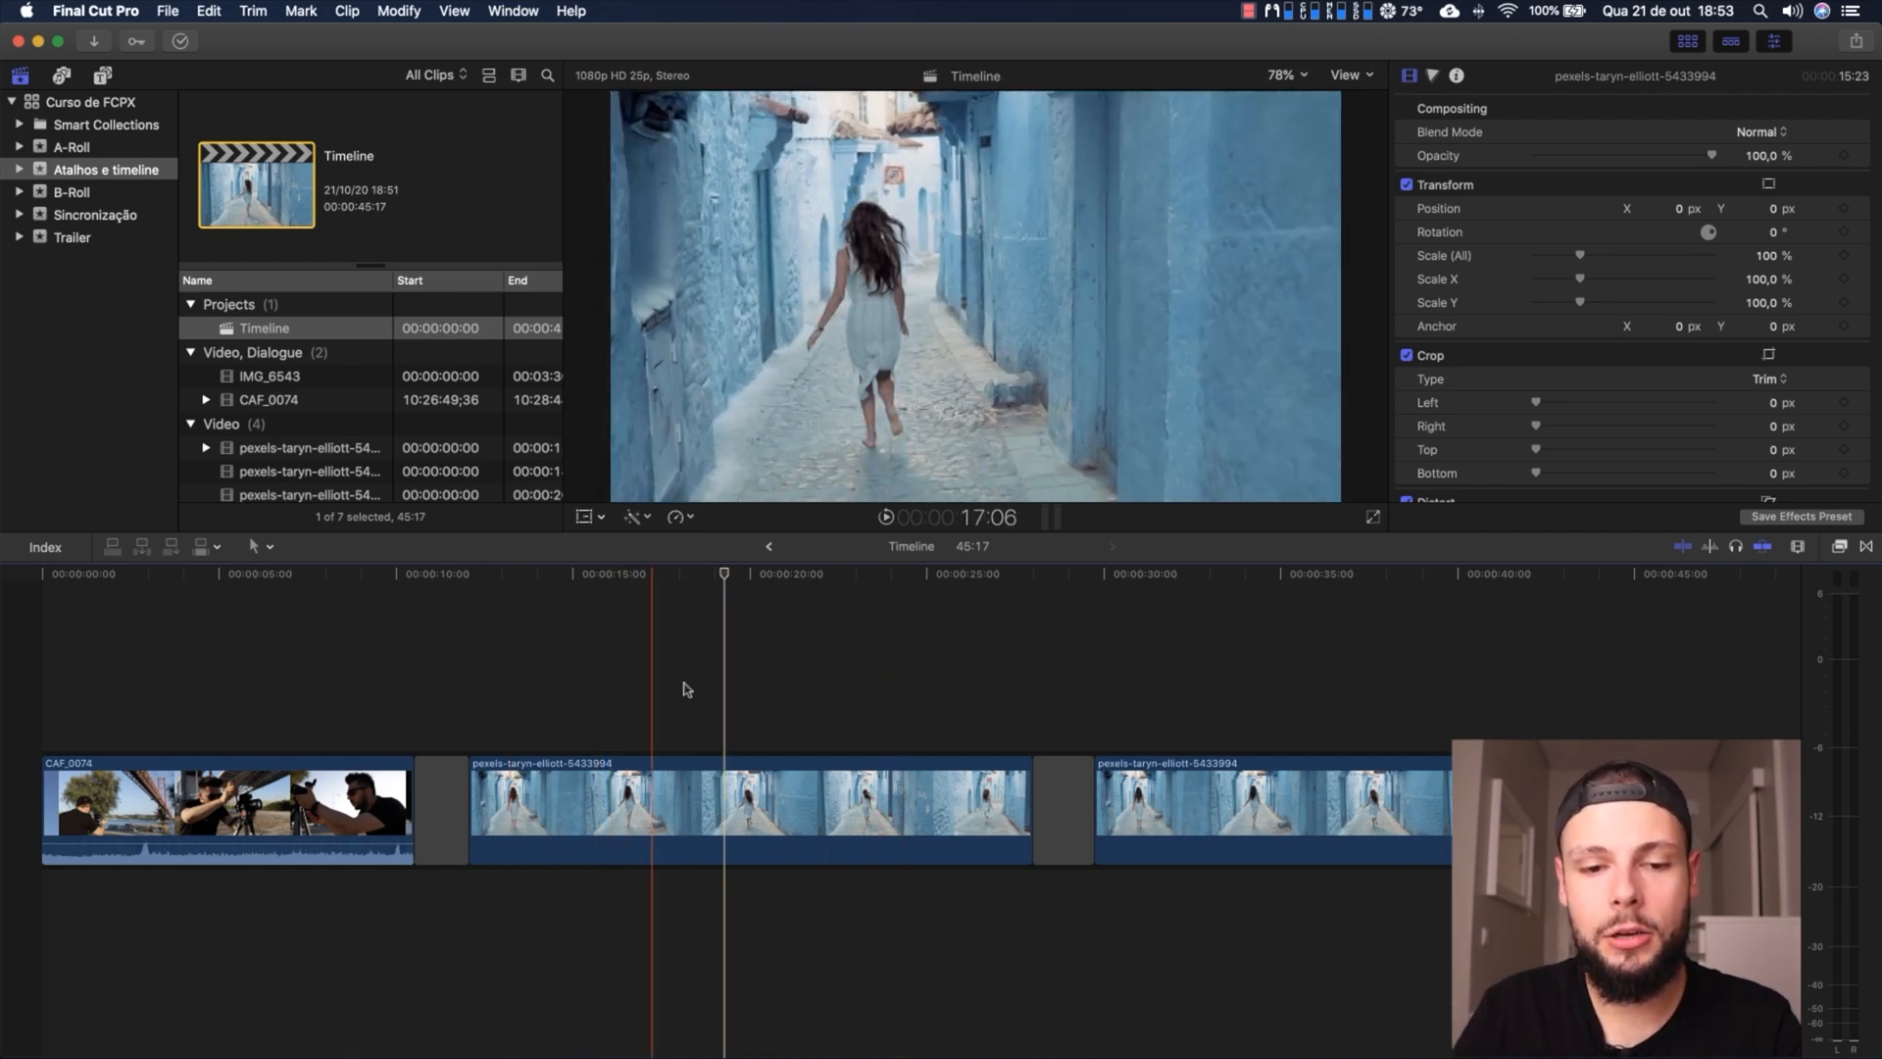
Place the playhead late in the Timeline project's first pexels clip and step it forward frame by frame to 24:09
click(886, 705)
key(Right)
key(Right)
key(Right)
key(Right)
key(Right)
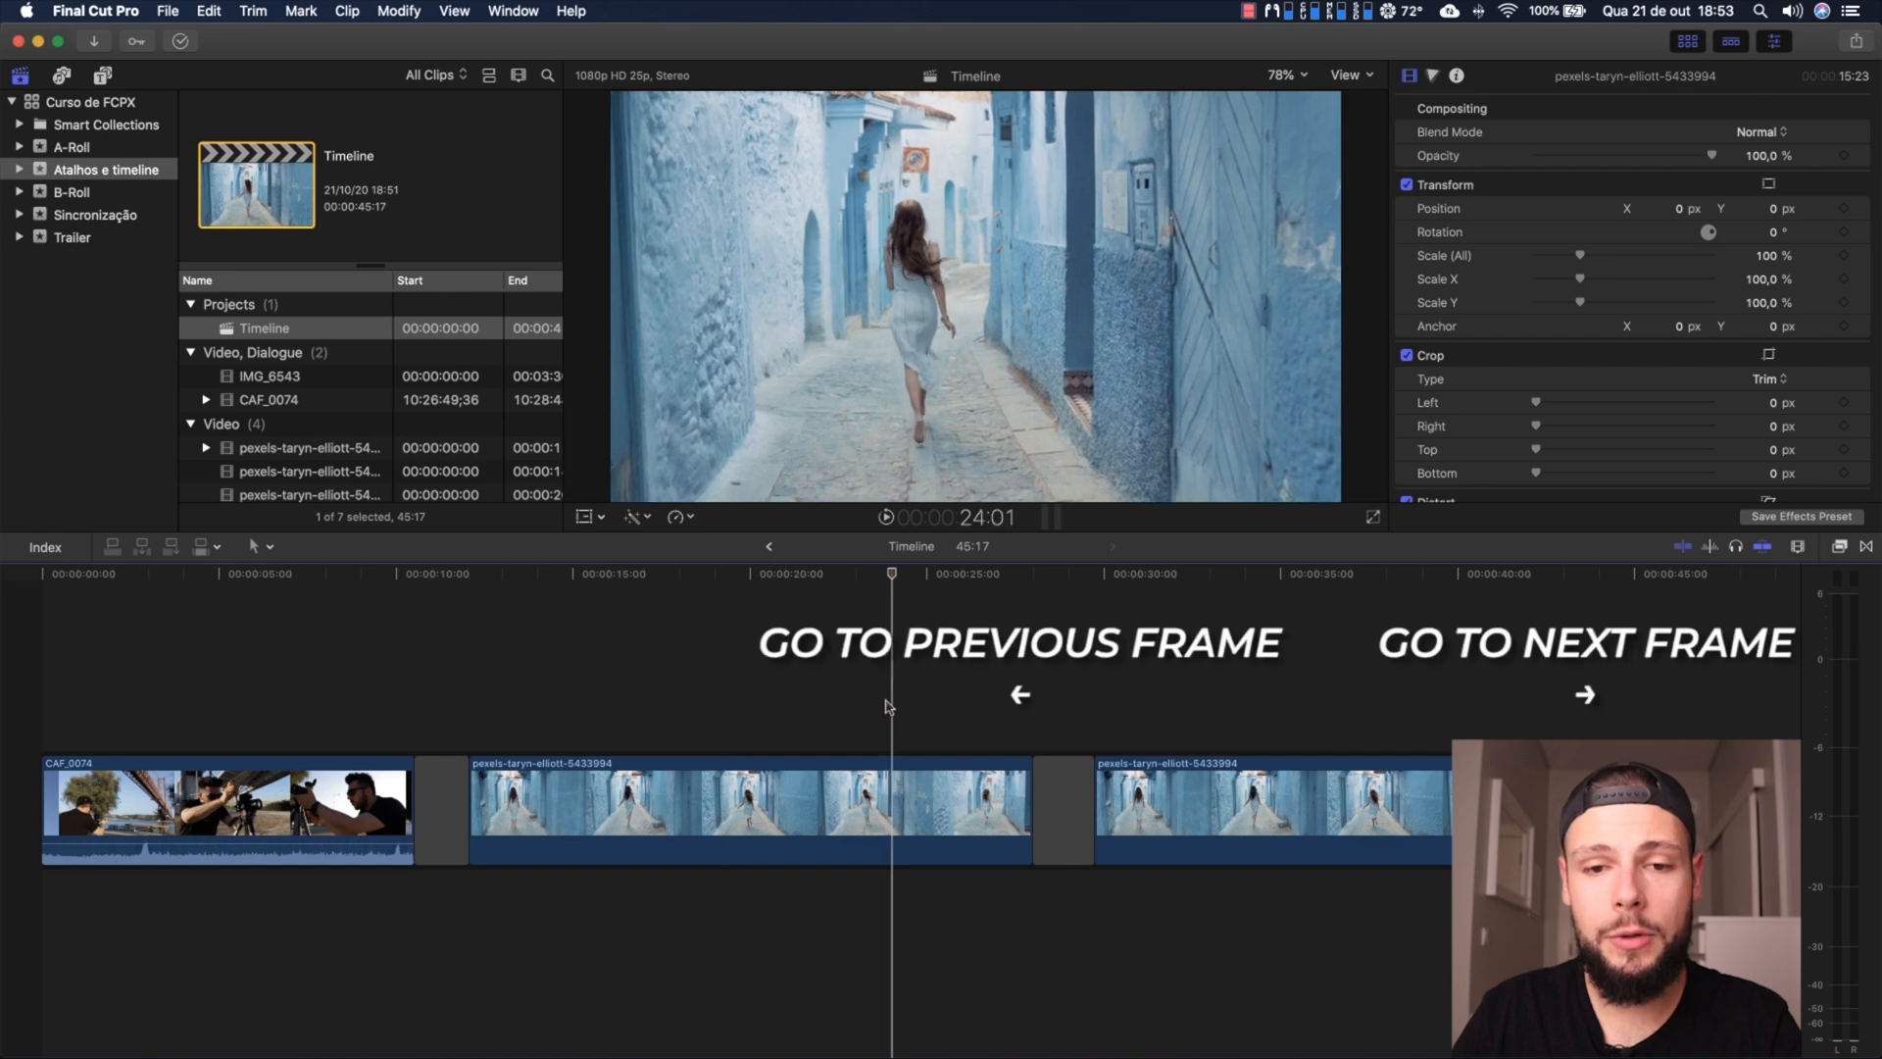
key(Right)
key(Right)
key(Right)
key(Right)
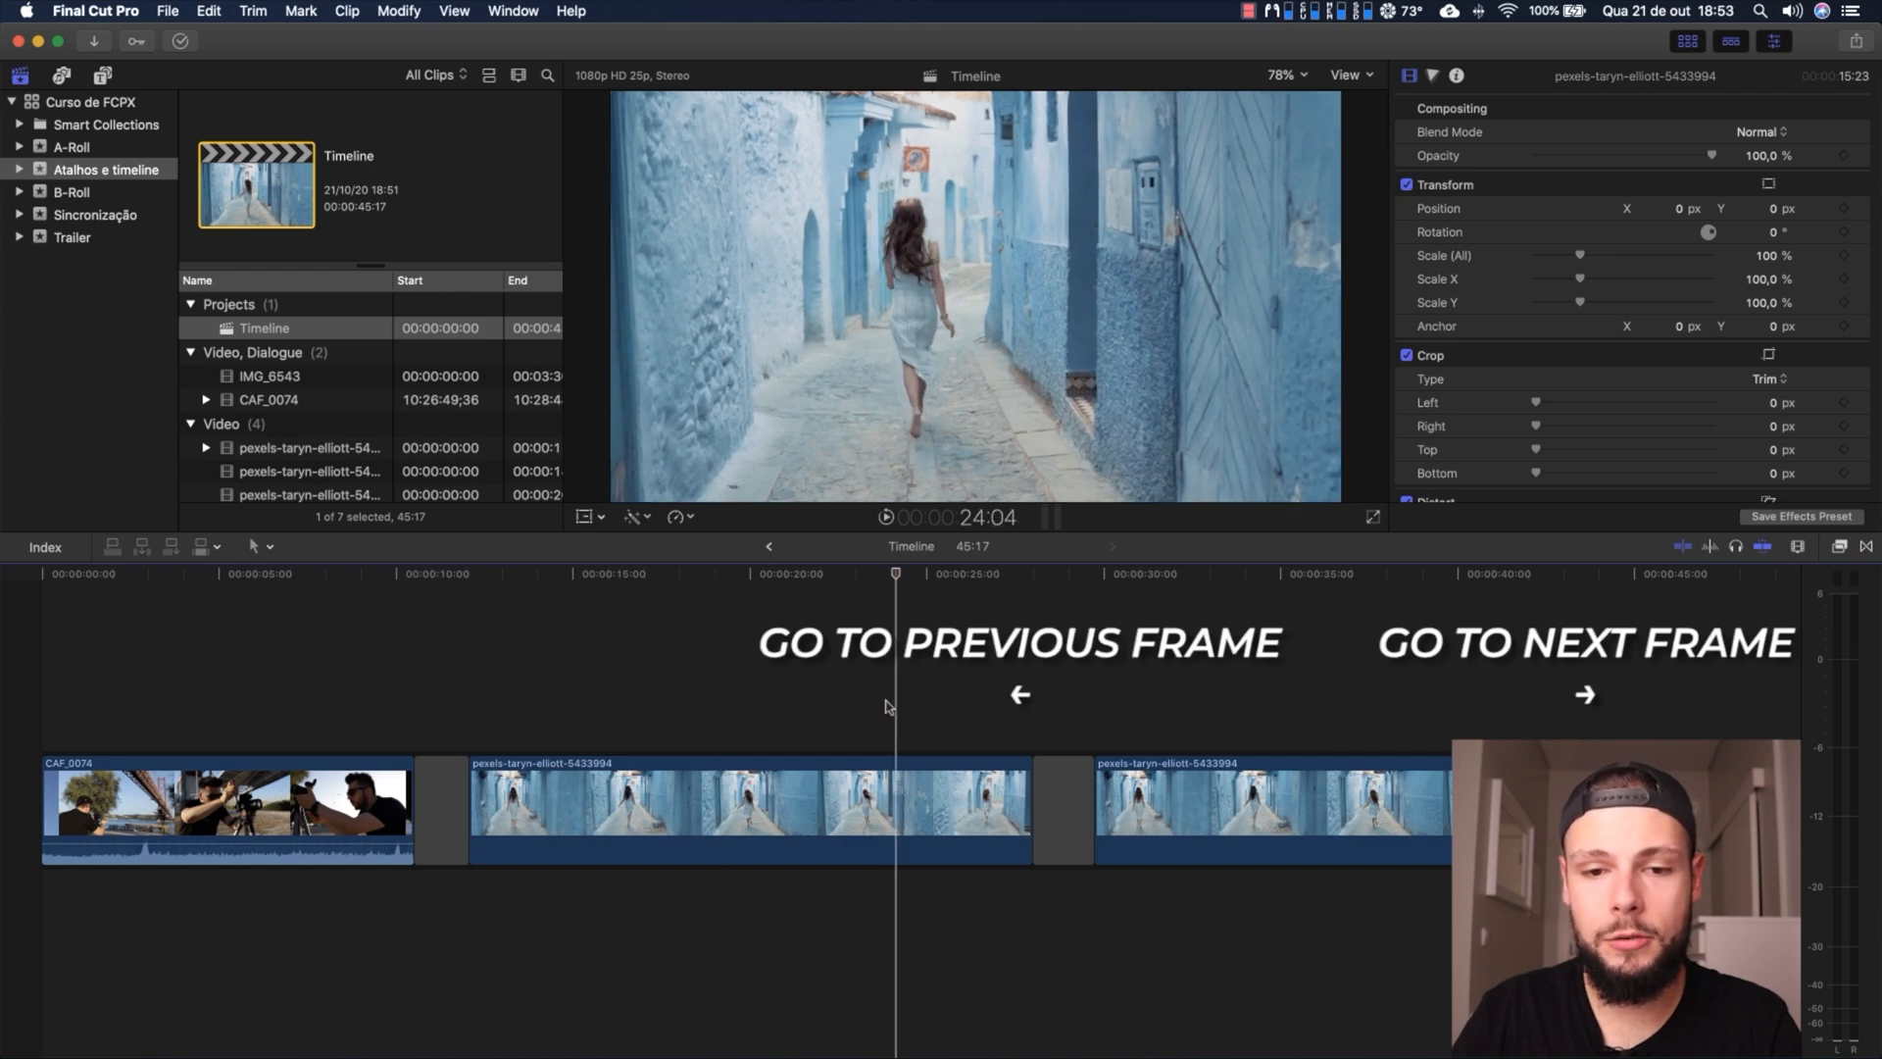
key(Right)
key(Right)
key(Right)
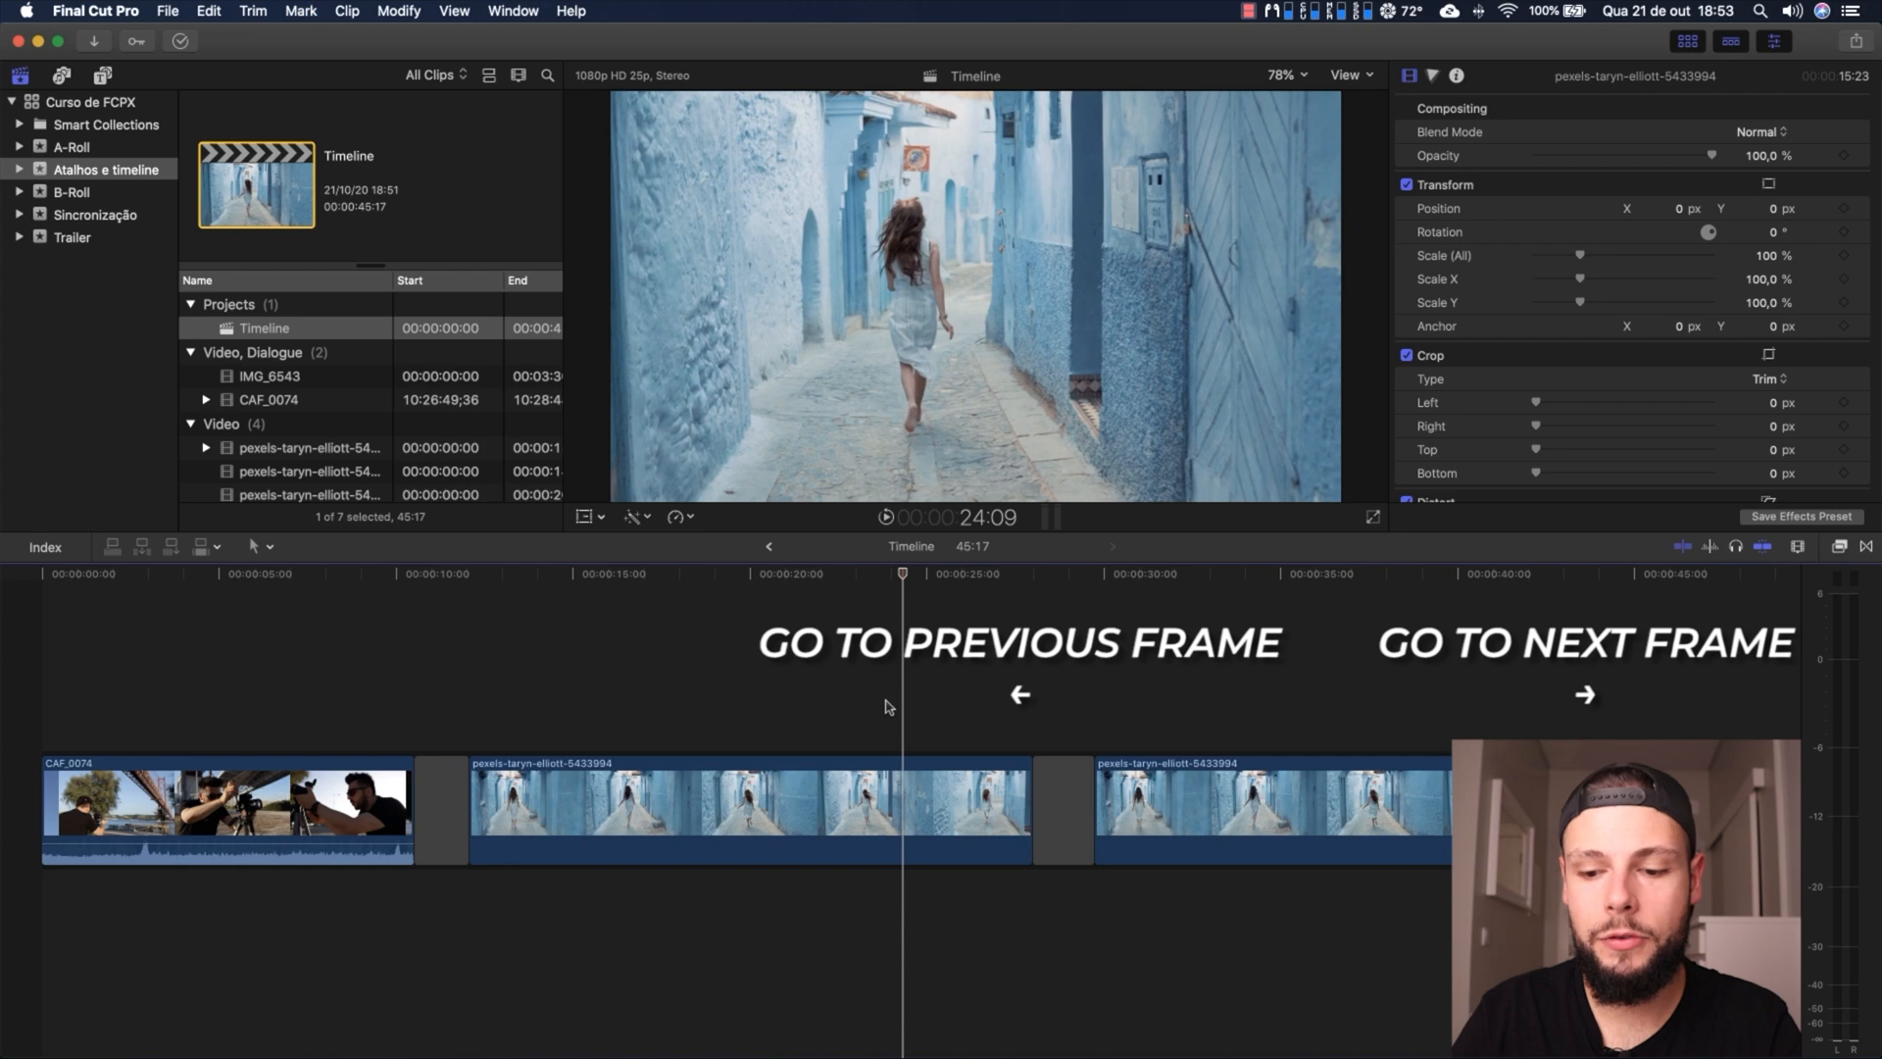
Step the playhead backward frame by frame to 24:01
key(Left)
key(Left)
key(Left)
key(Left)
key(Left)
key(Left)
key(Left)
key(Left)
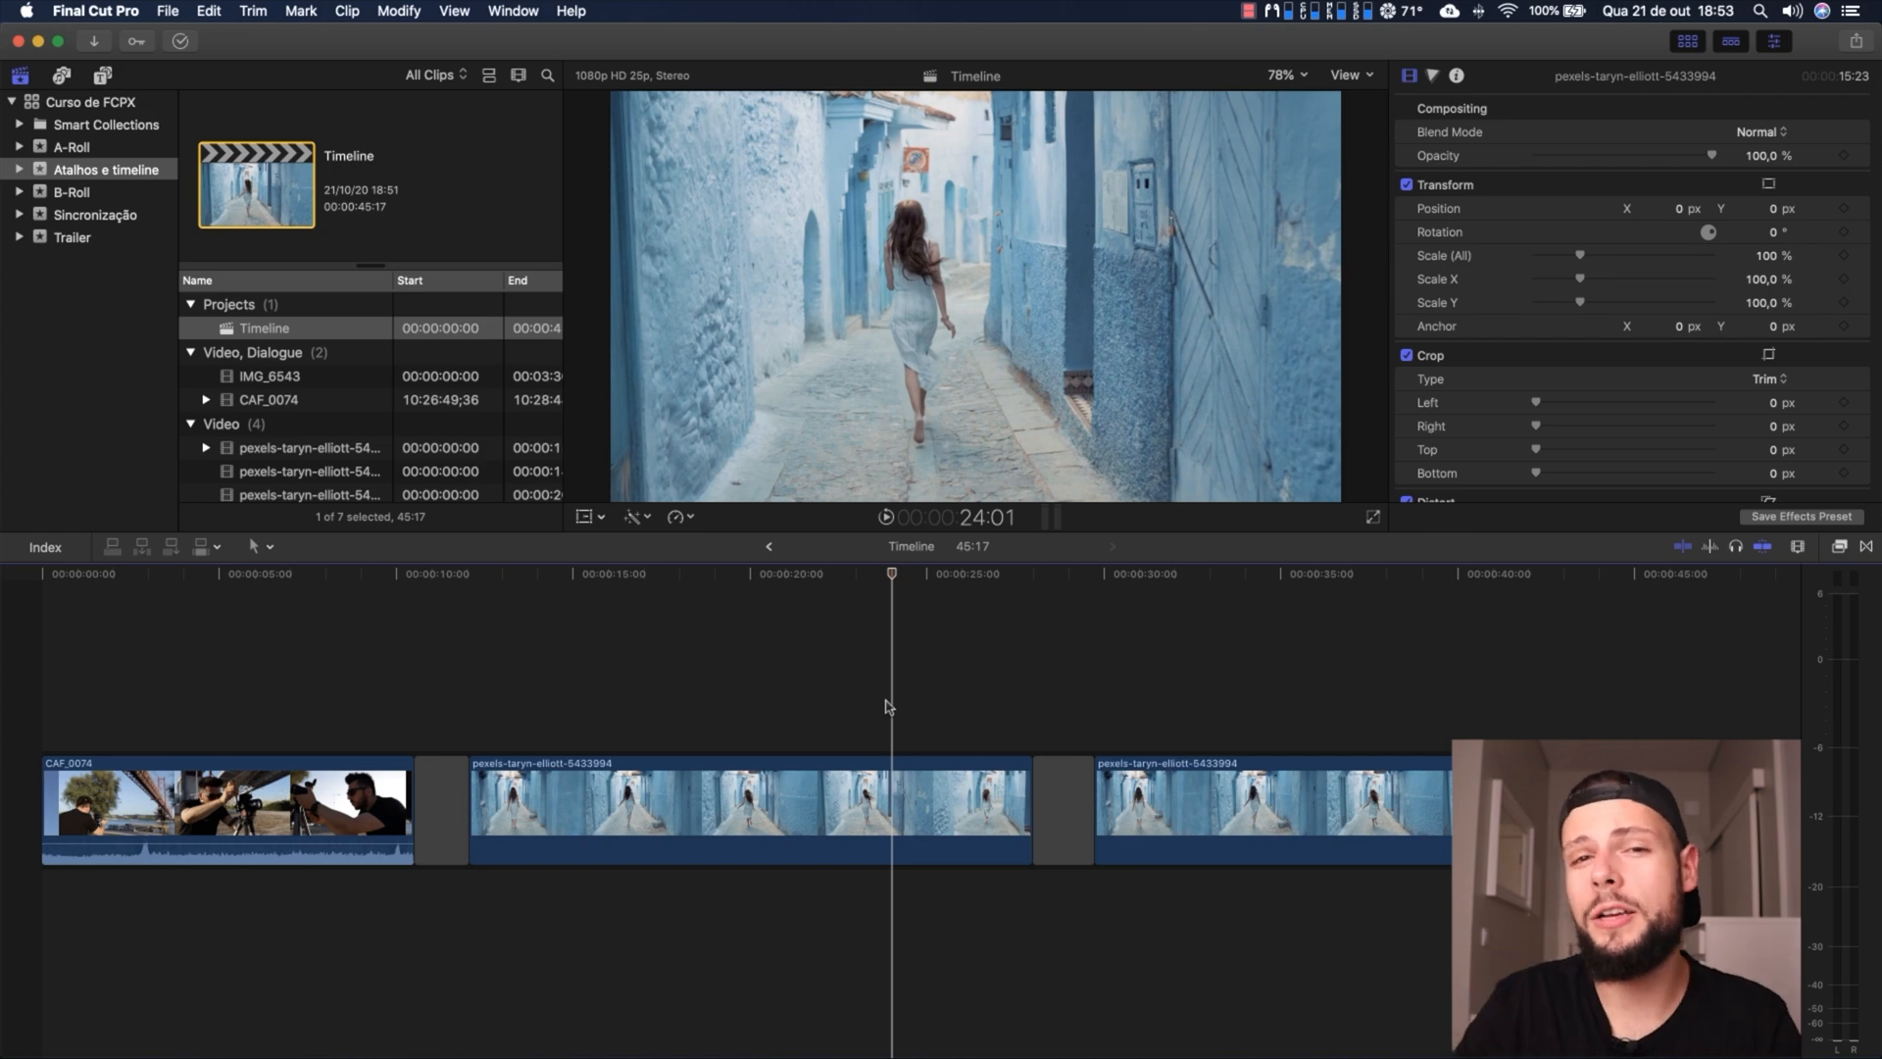
Step the playhead a few frames forward and backward around 24:01, ending at 24:02
key(Right)
key(Right)
key(Right)
key(Left)
key(Left)
key(Left)
key(Left)
key(Right)
key(Right)
key(Right)
key(Right)
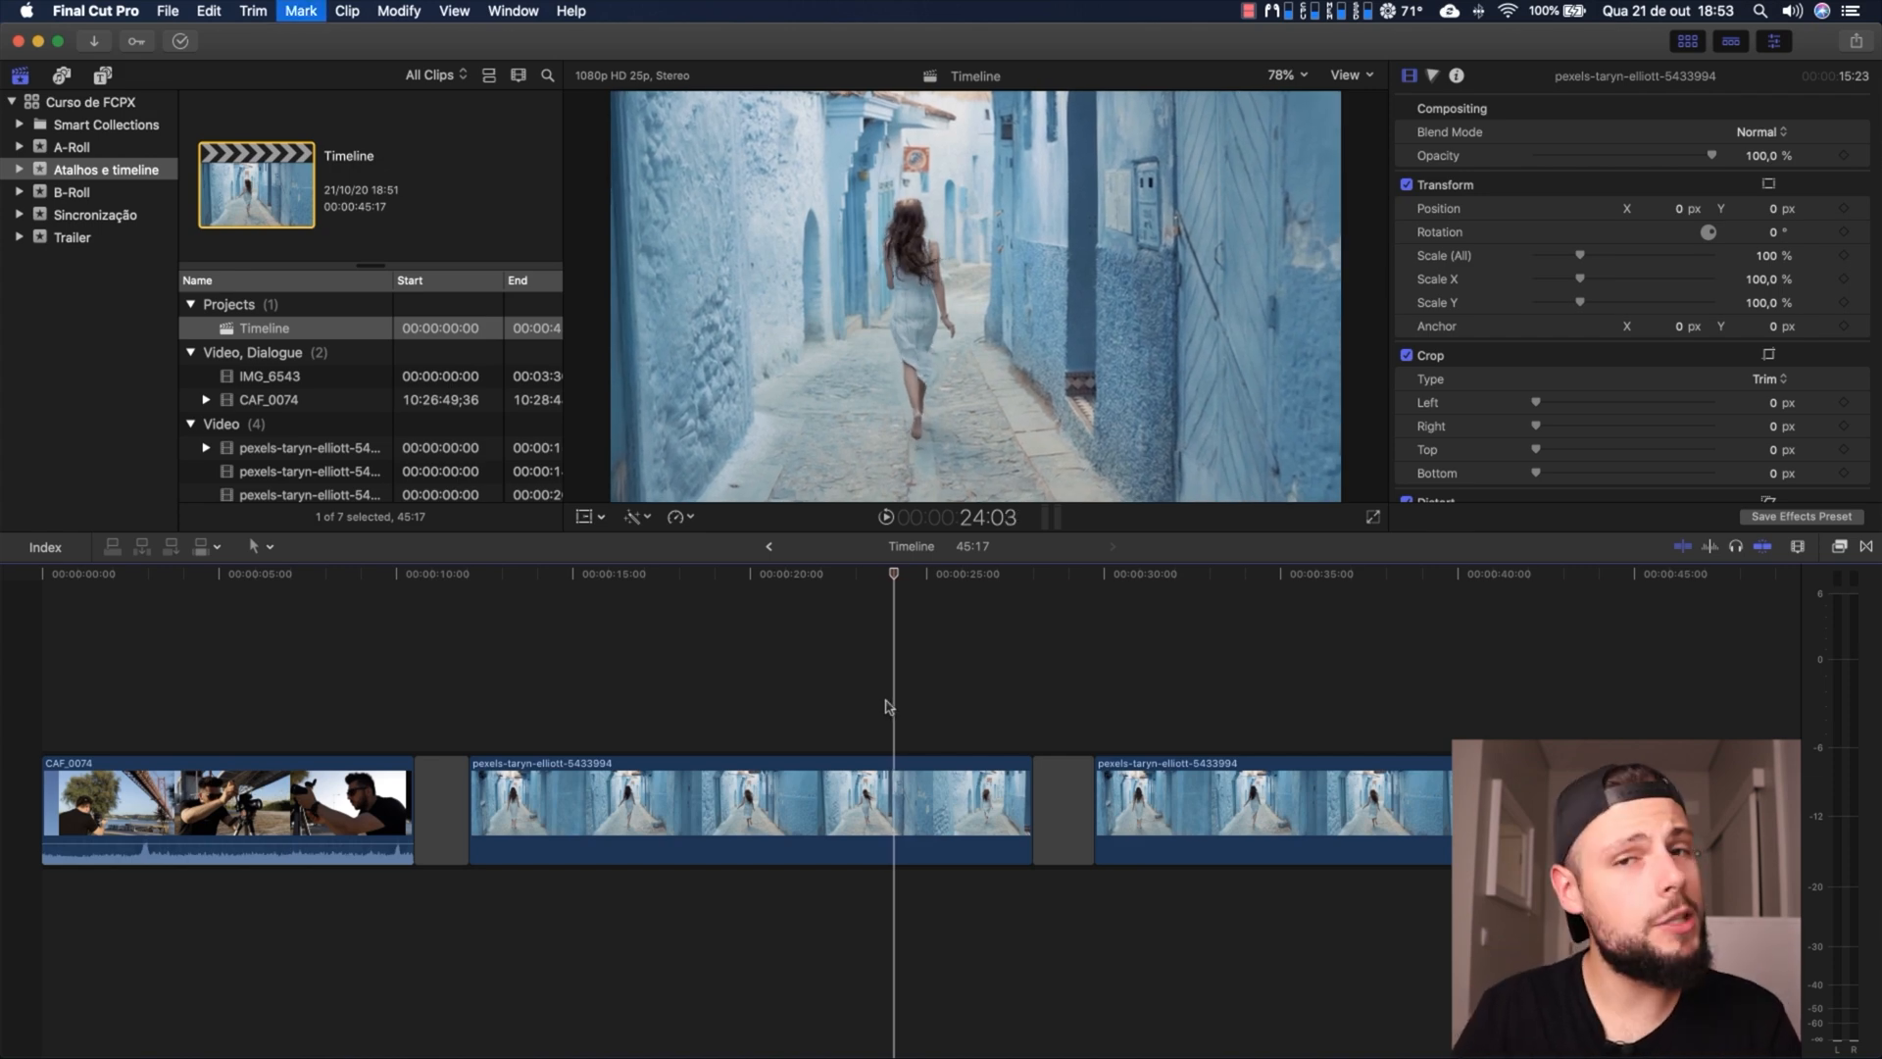
key(Left)
key(Left)
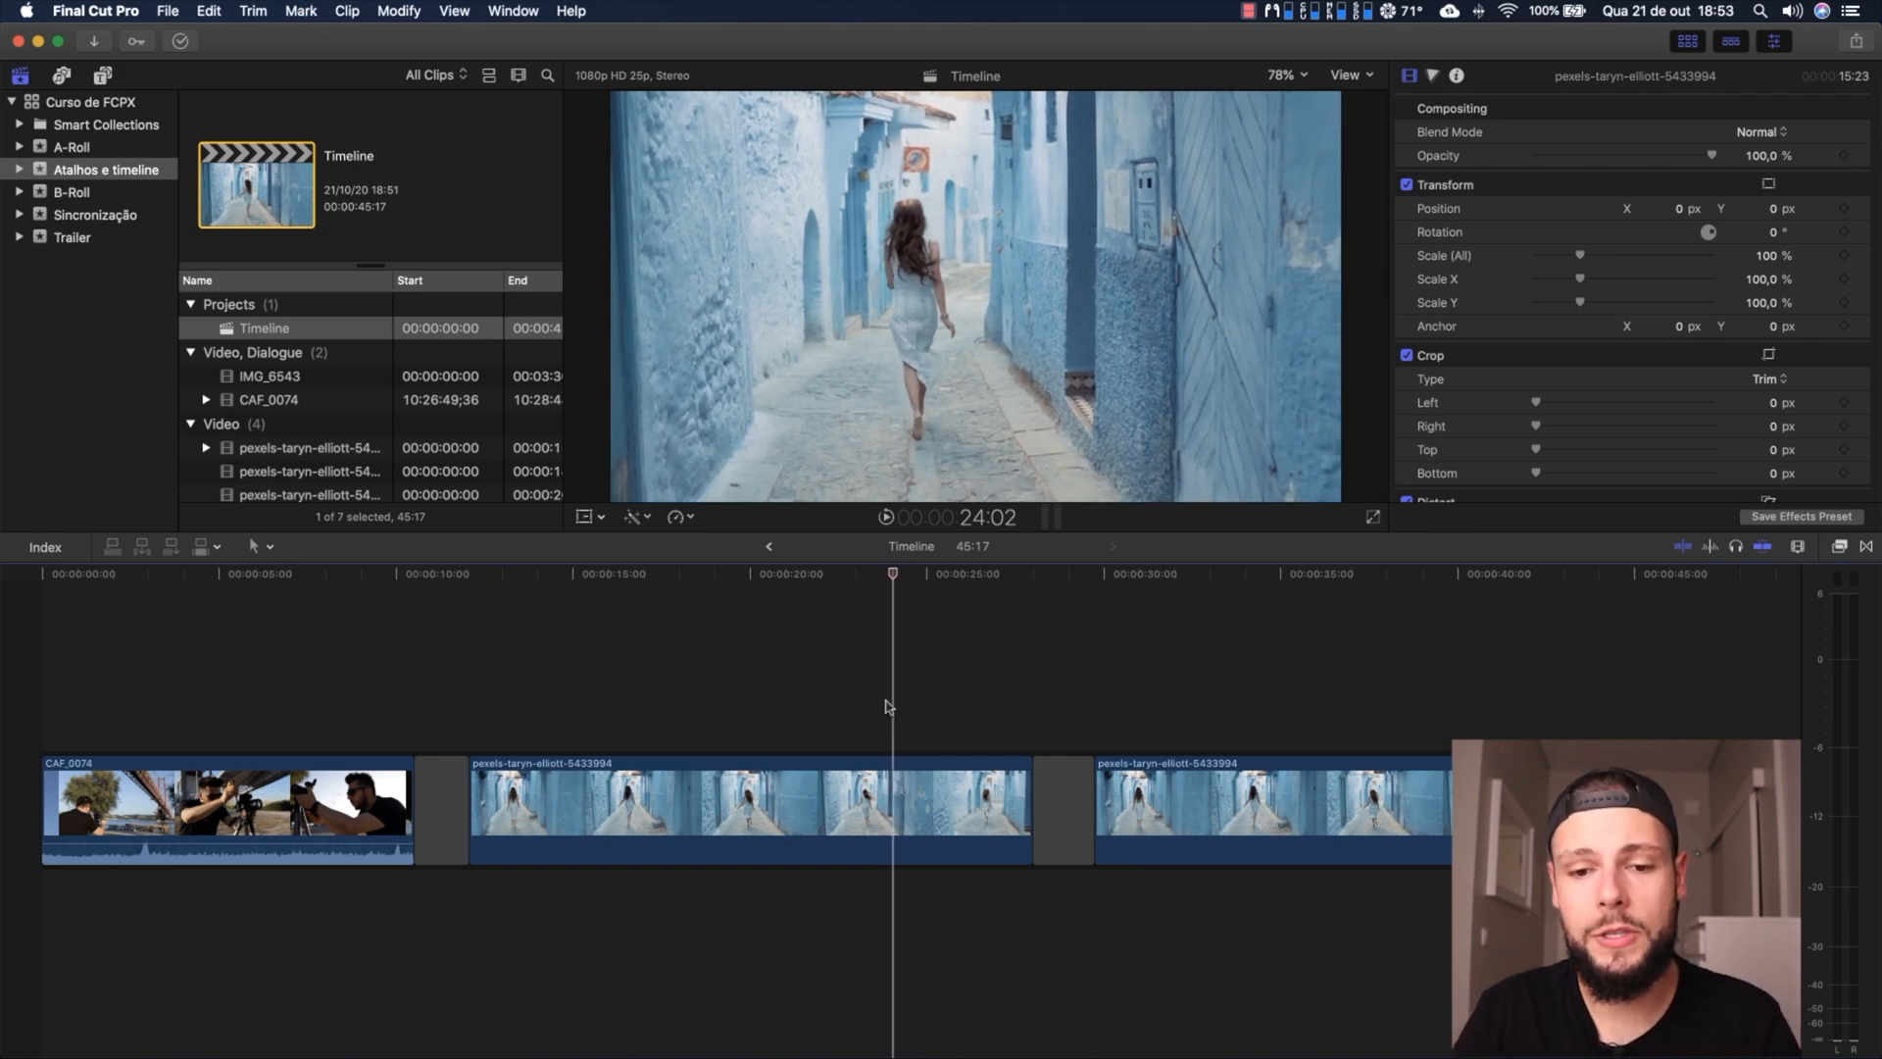
Advance the playhead frame by frame to 24:12 and step it back three frames to 24:09
key(Right)
key(Right)
key(Right)
key(Right)
key(Right)
key(Right)
key(Right)
key(Right)
key(Right)
key(Right)
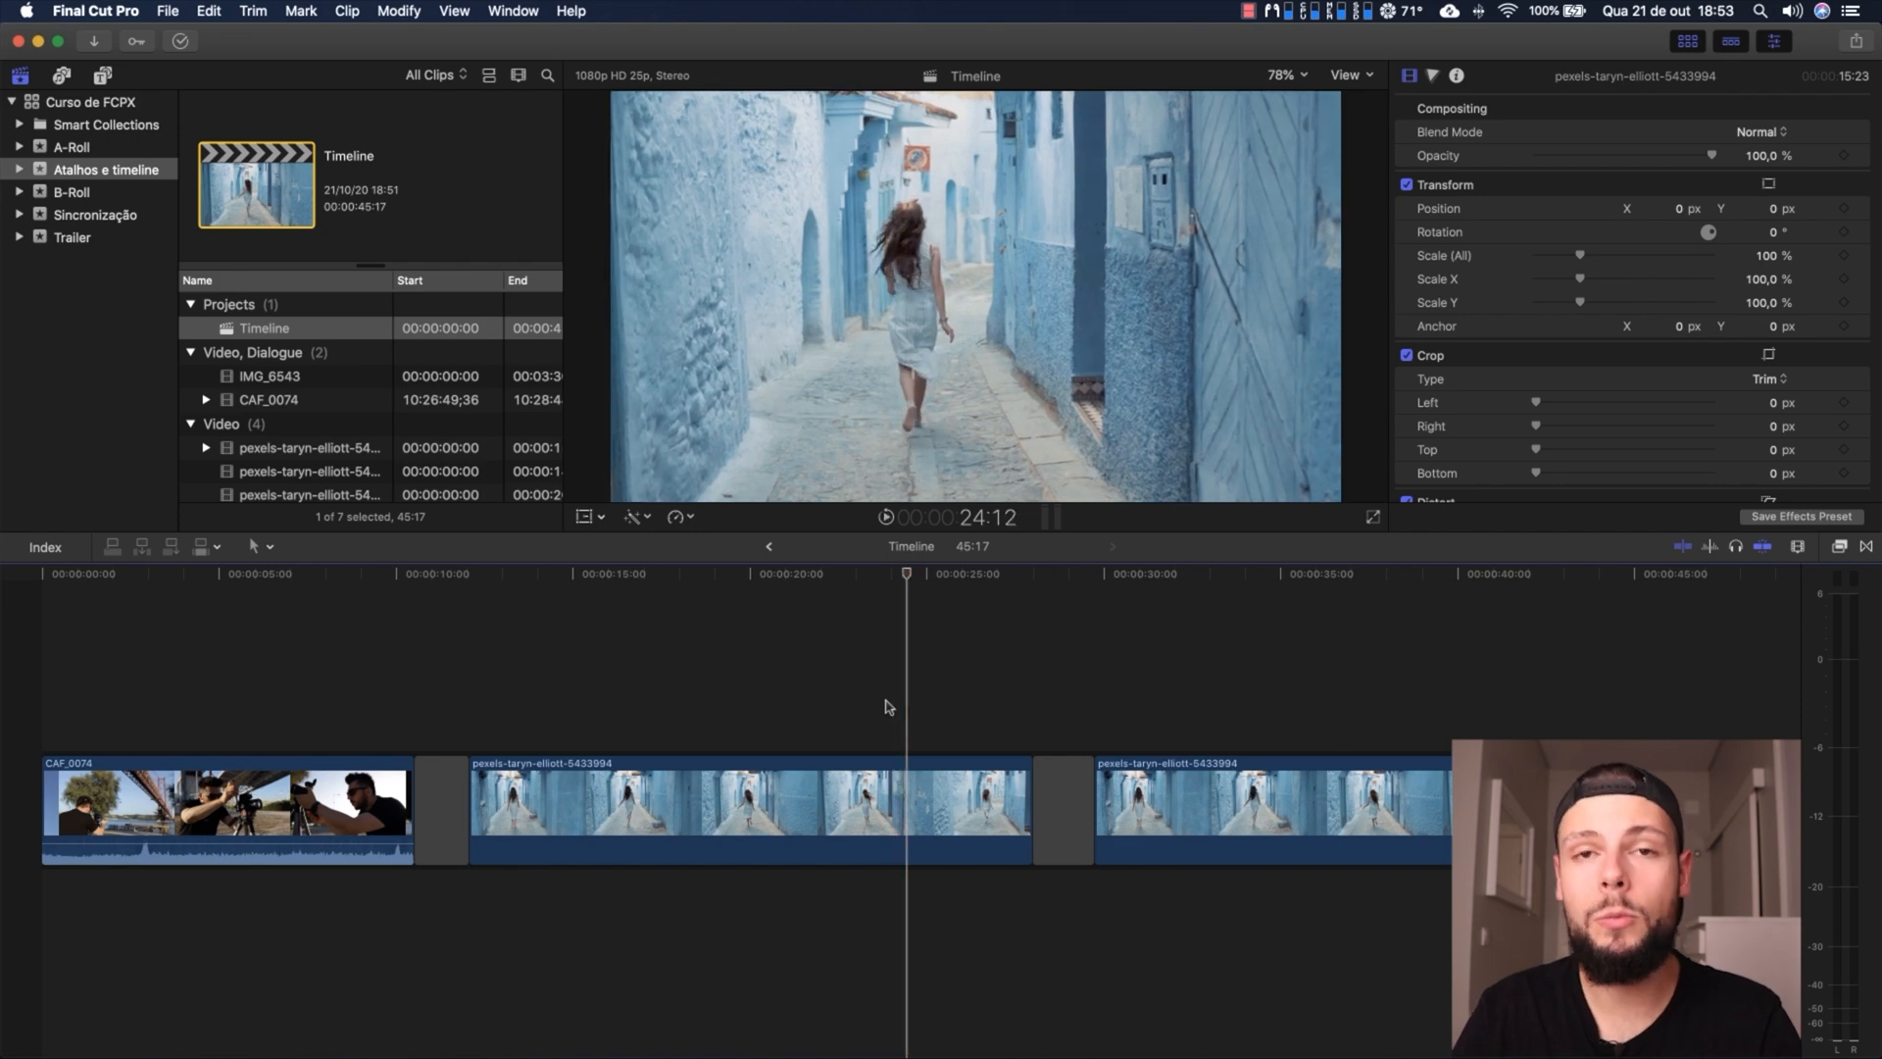
key(Left)
key(Left)
key(Left)
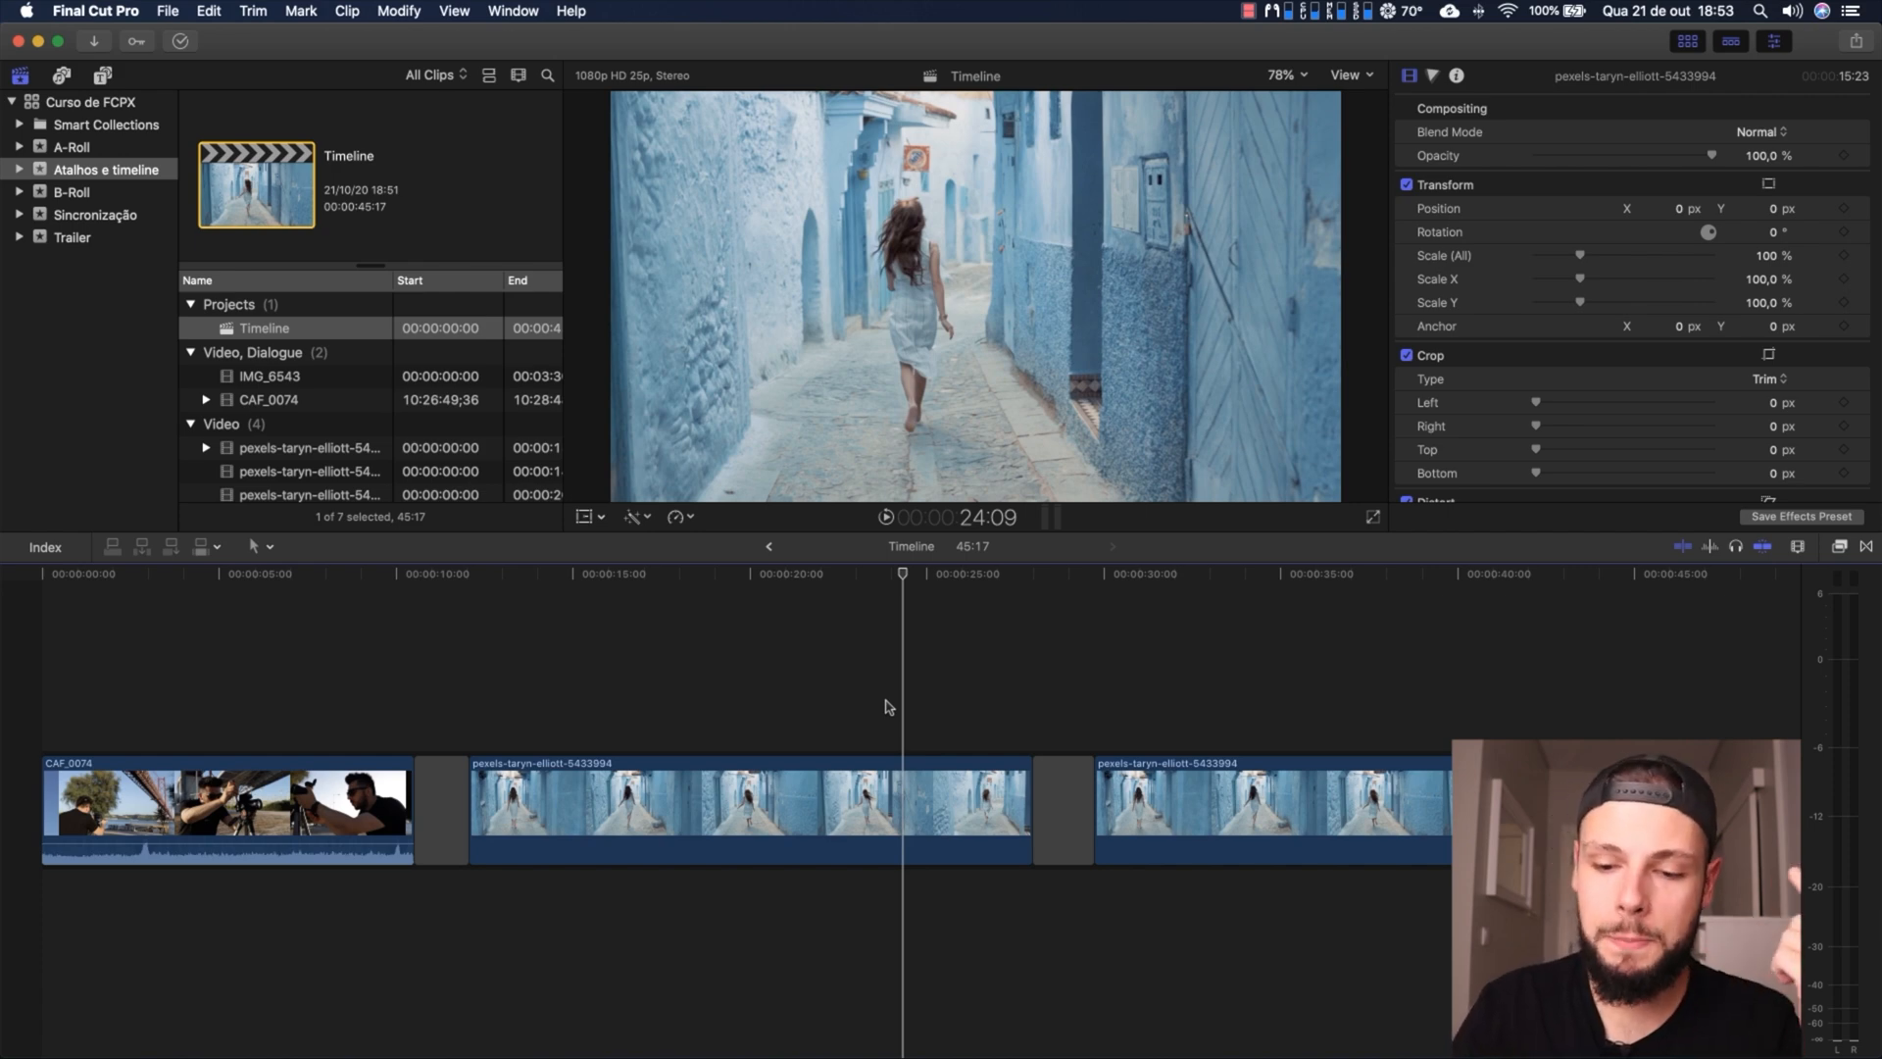
Jump the playhead back from edit point to edit point to the start of the project
key(Up)
key(Up)
key(Up)
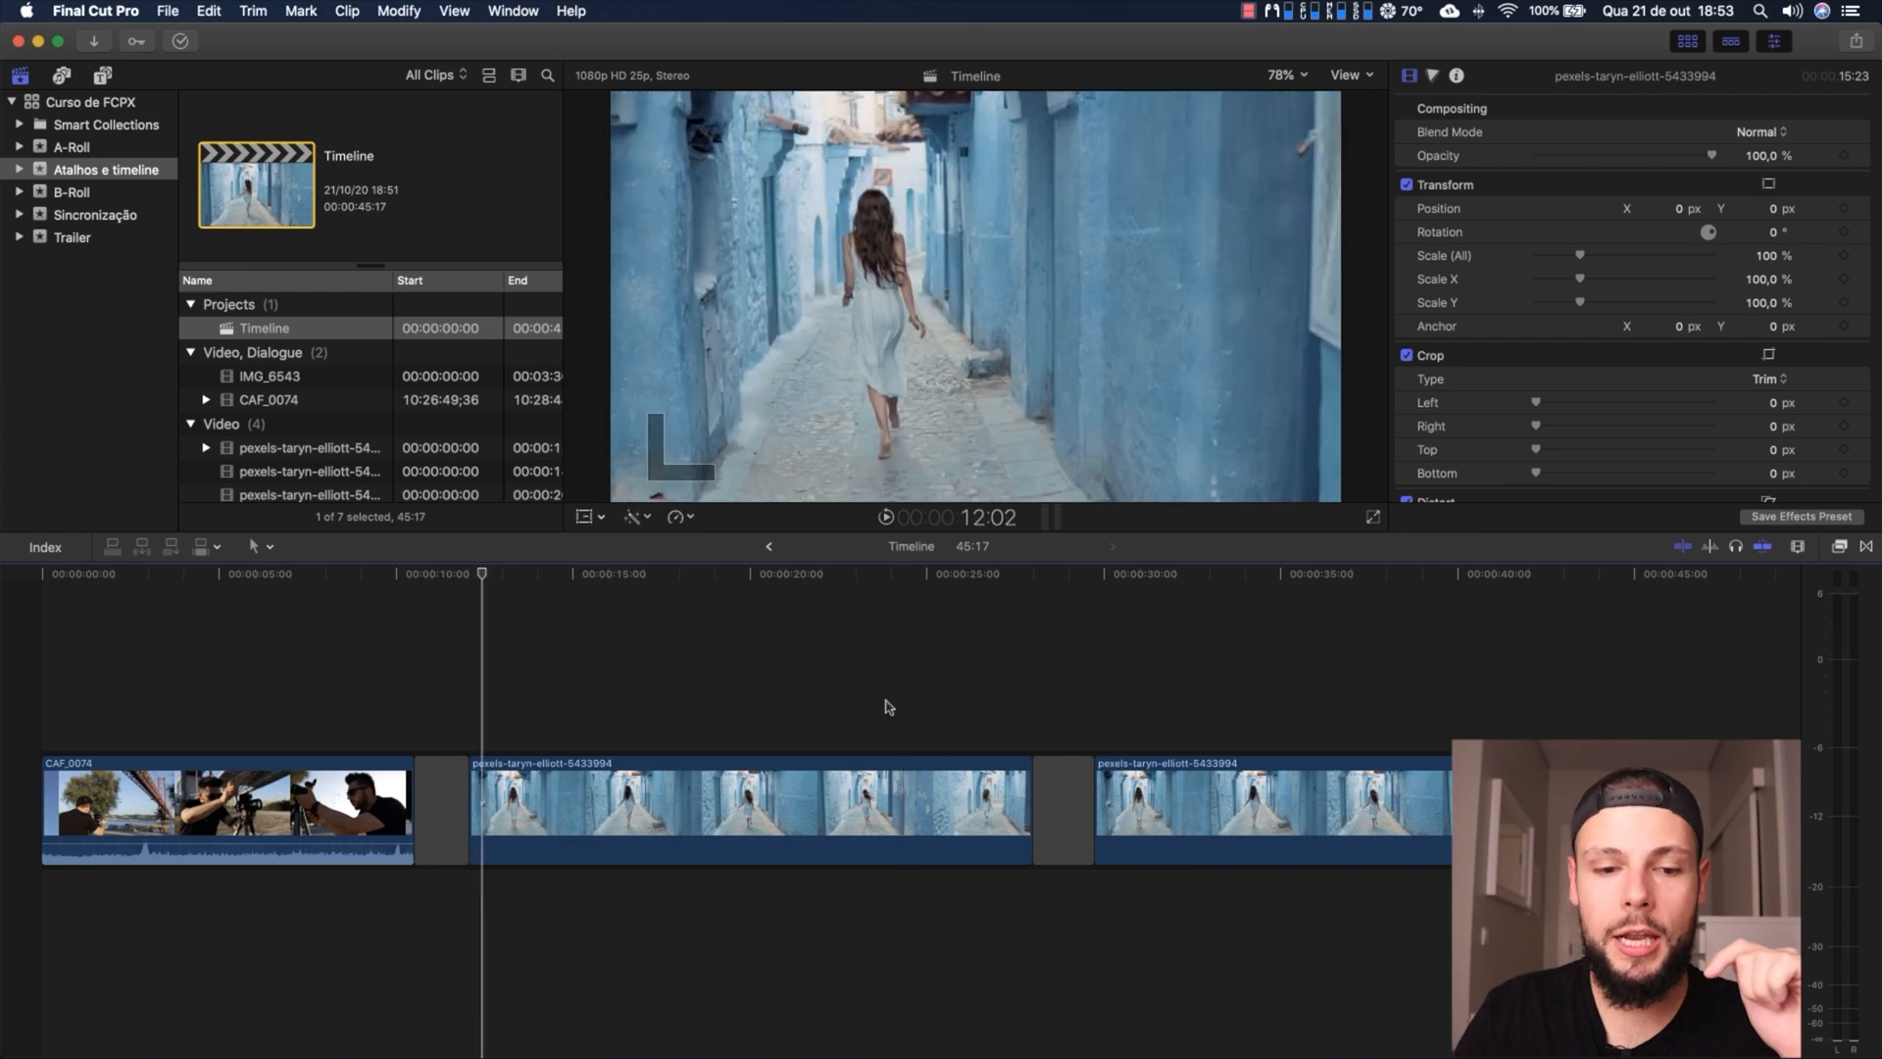
key(Up)
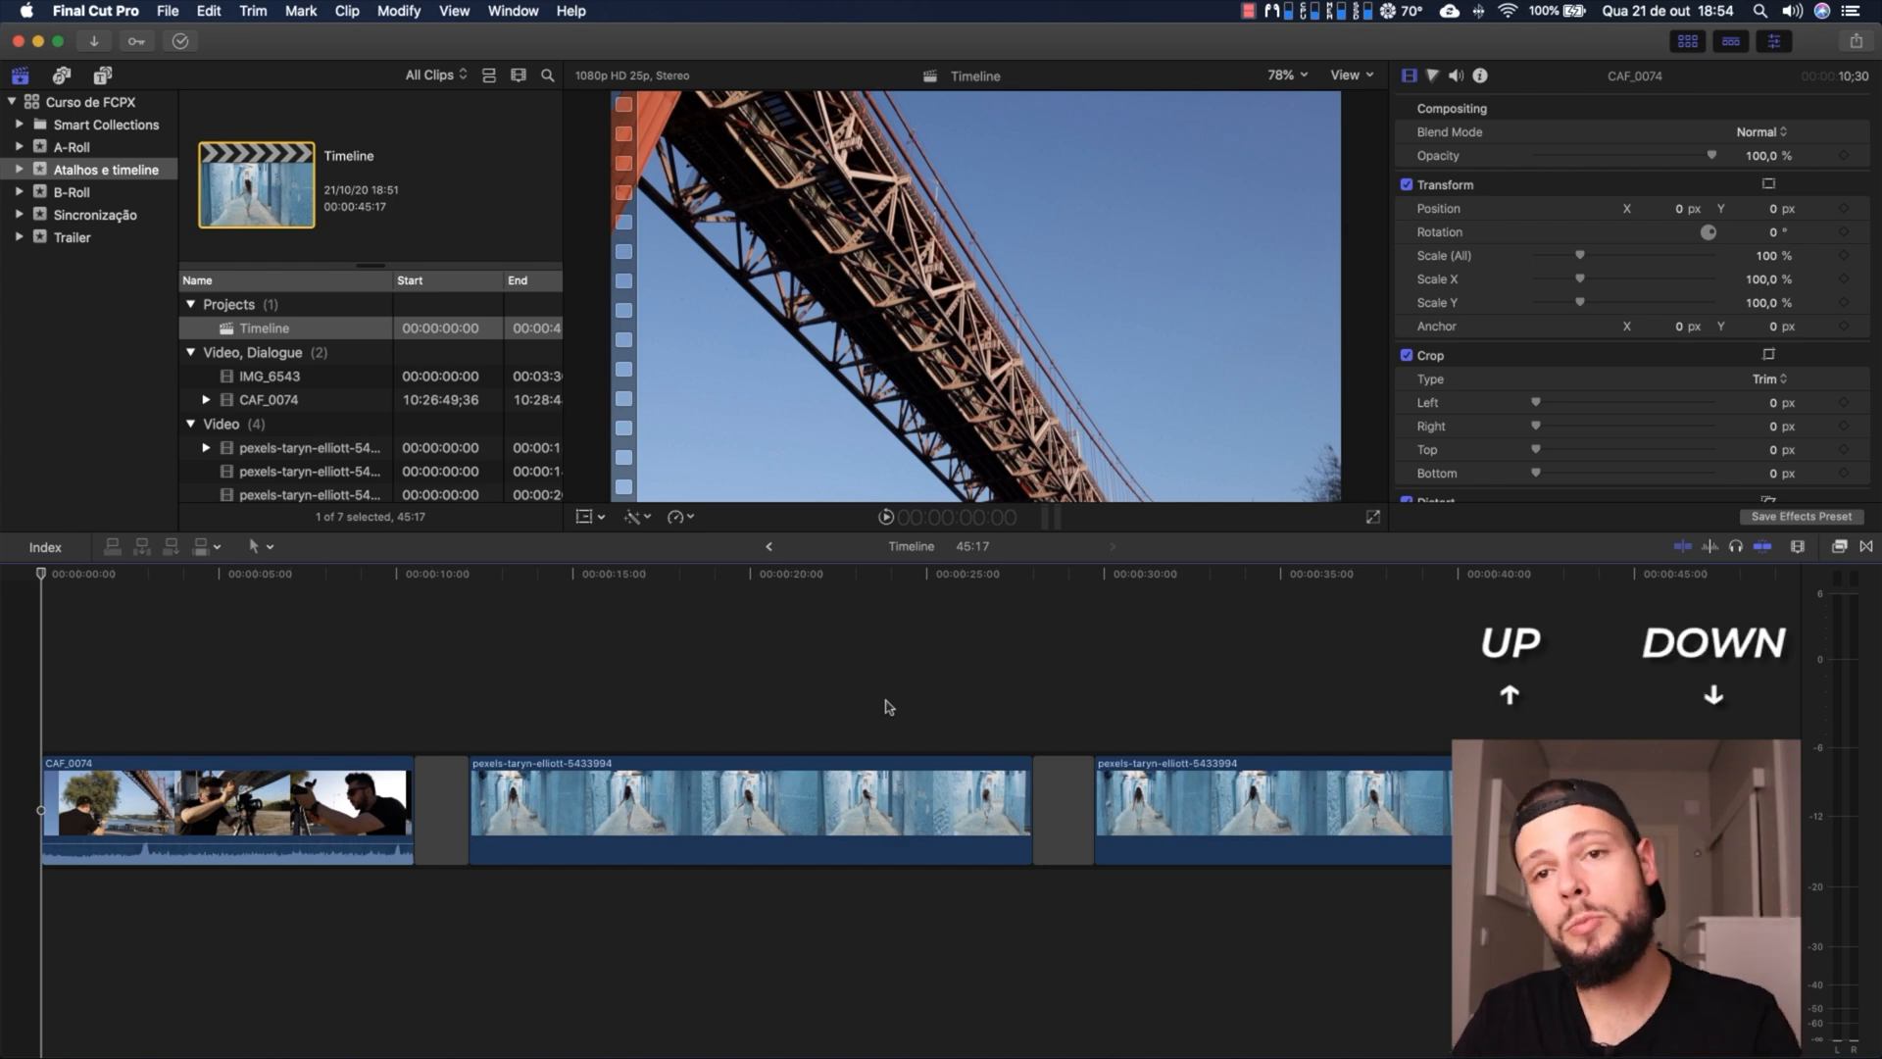
Jump the playhead forward through every edit point to the project's end at 45:17
key(Down)
key(Down)
key(Down)
key(Down)
key(Down)
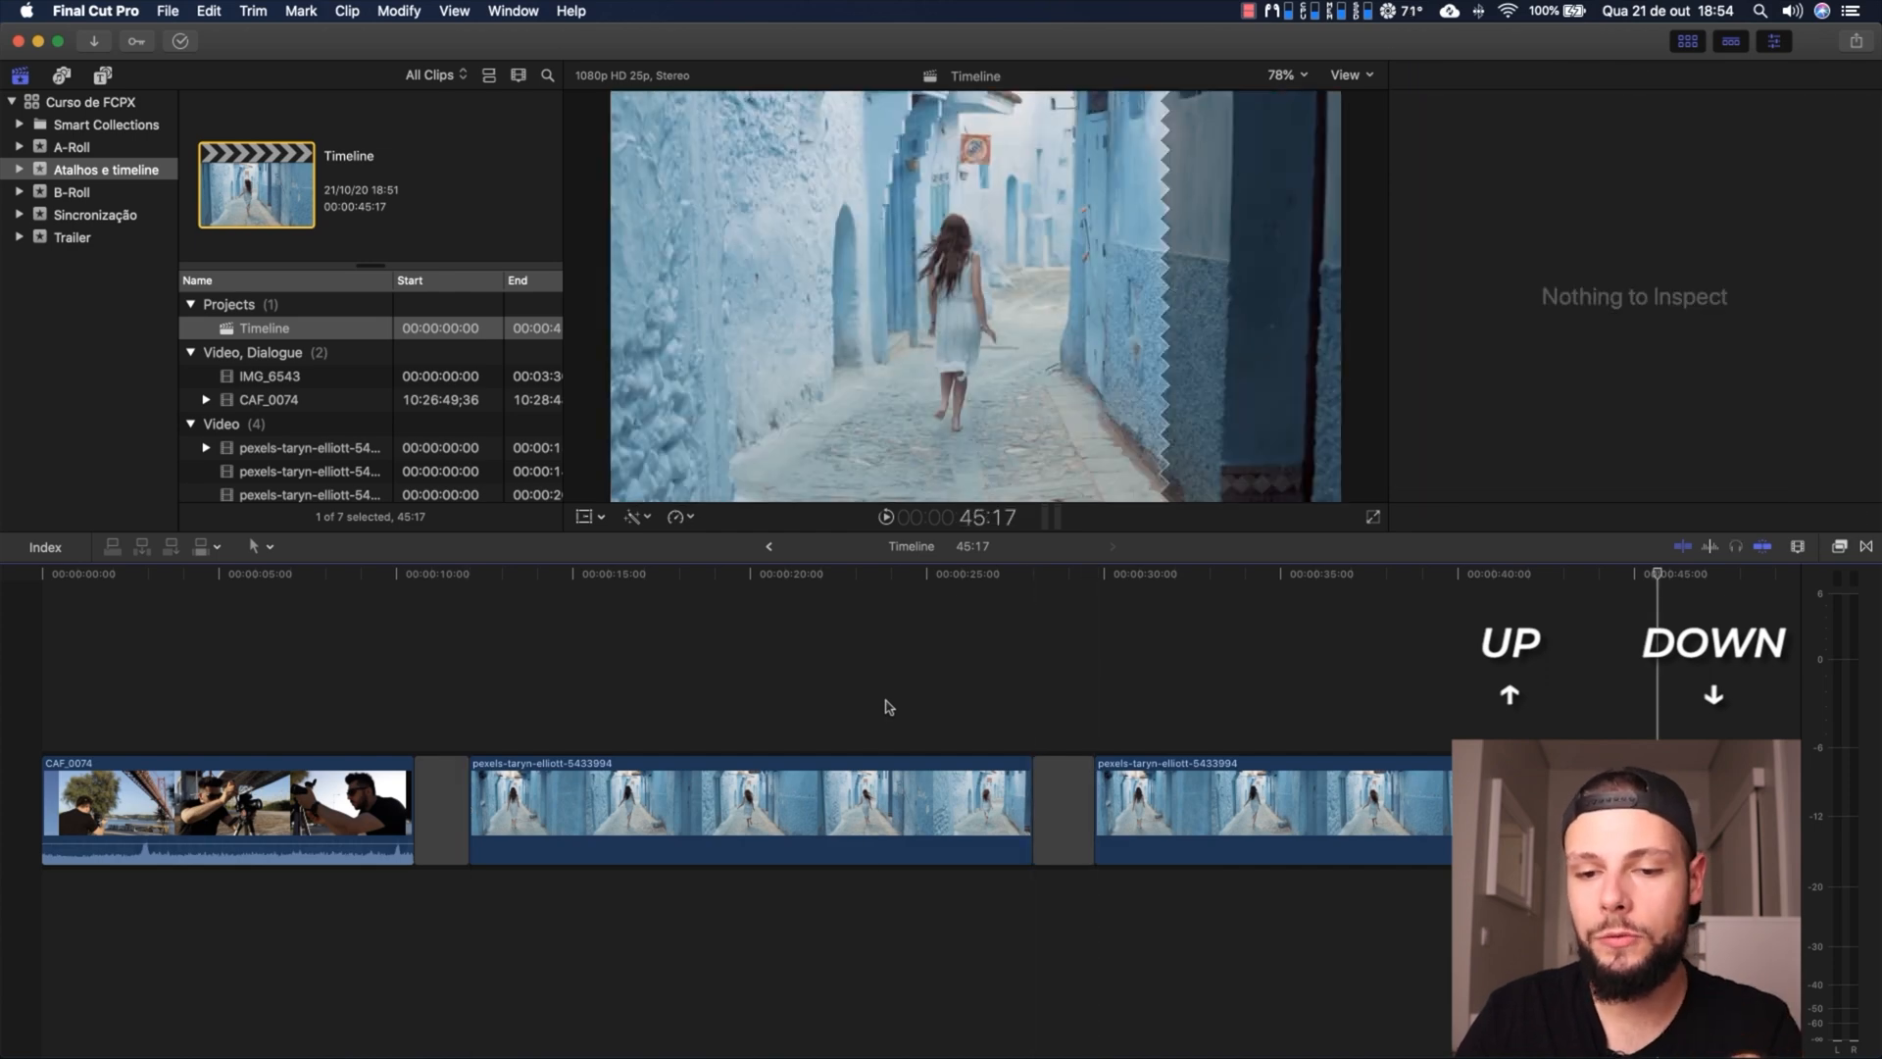
Jump the playhead back through the edit points, past the first pexels clip's start at 12:02
key(Up)
key(Up)
key(Up)
key(Up)
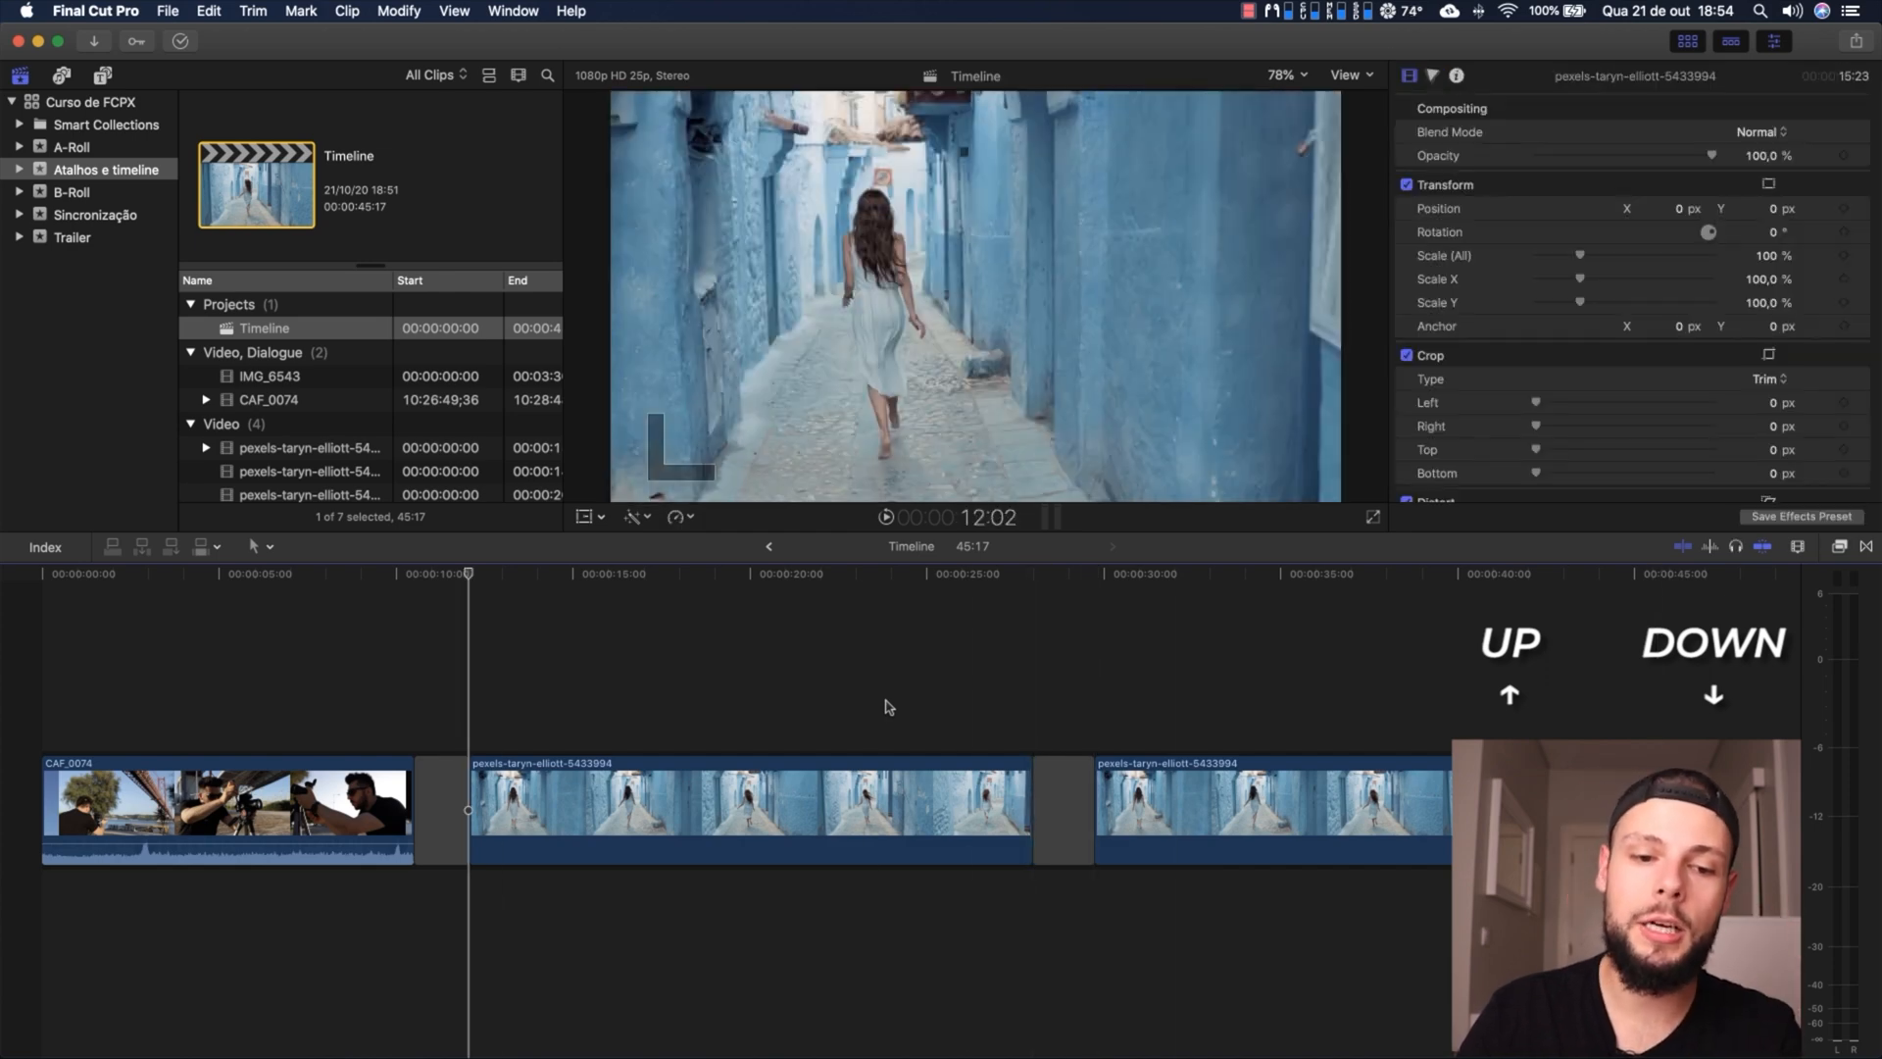
key(Up)
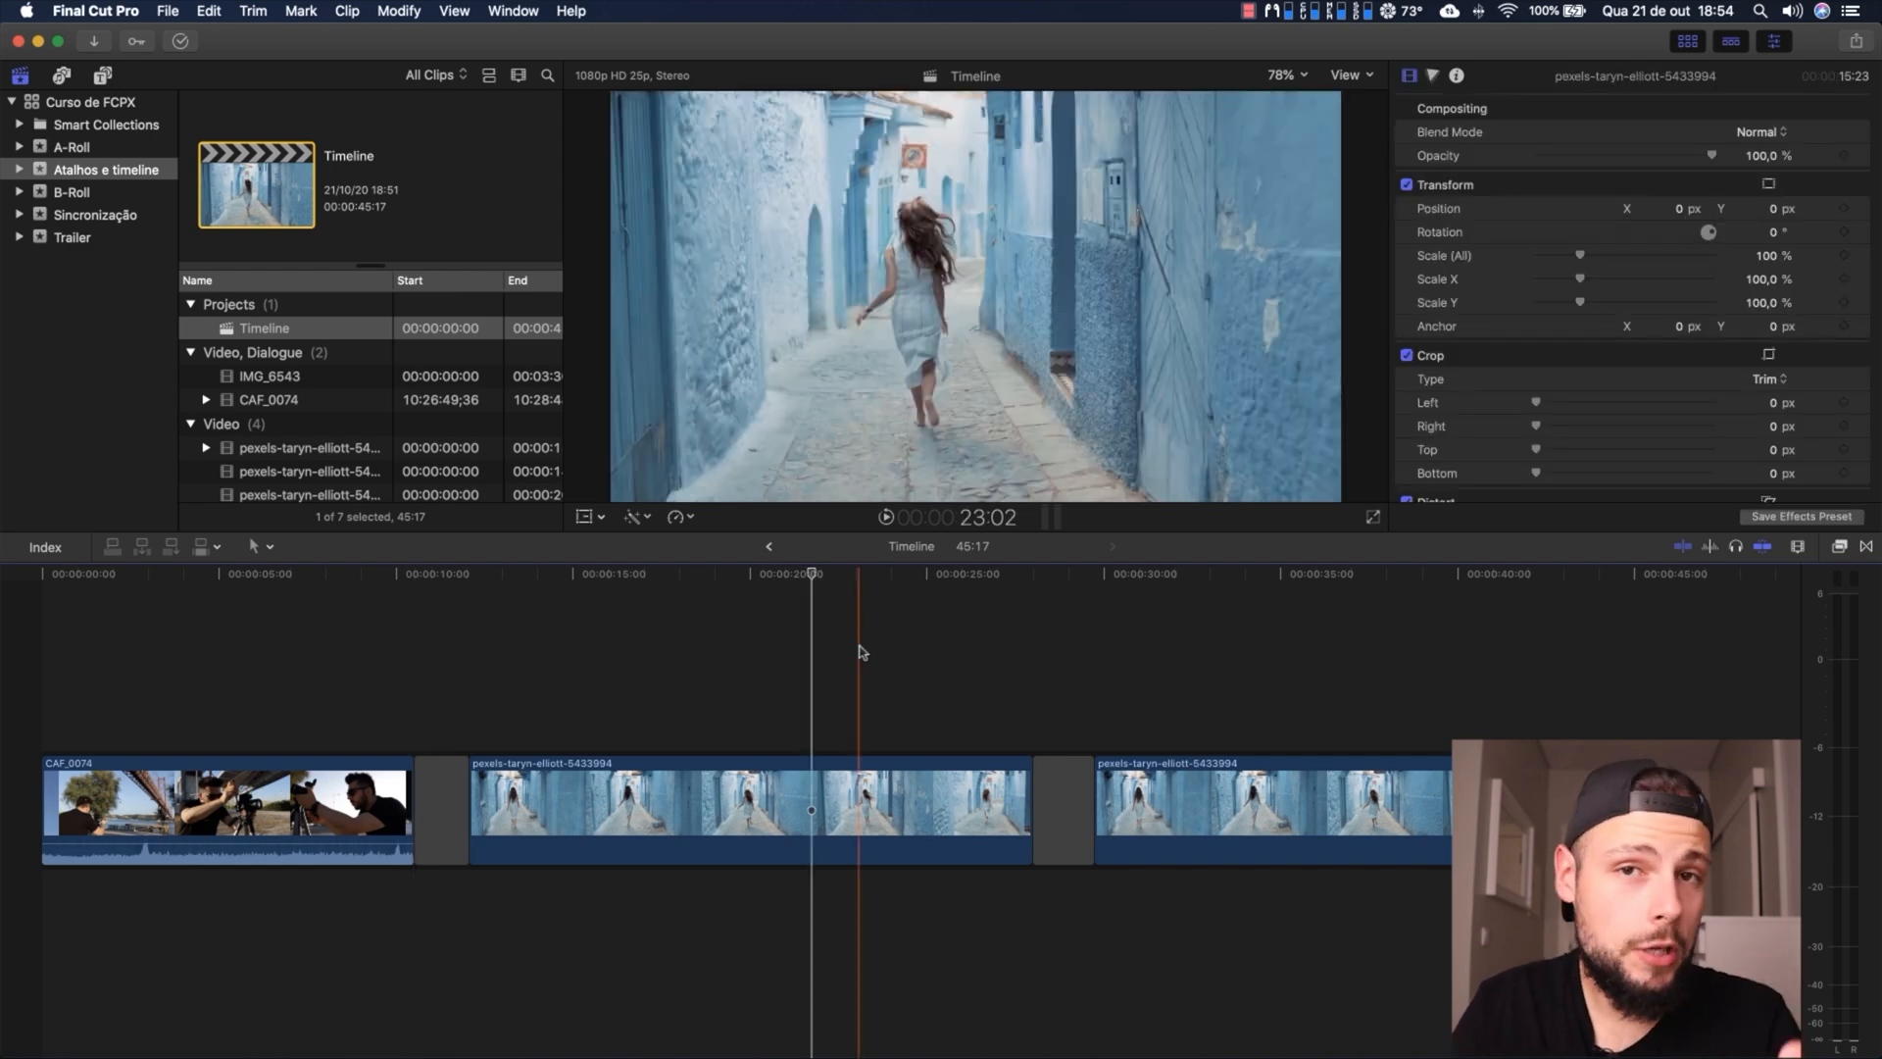
Alternate the selection between the first and second pexels clips, ending on the first, and try to shift it earlier
click(897, 799)
click(1170, 790)
click(836, 799)
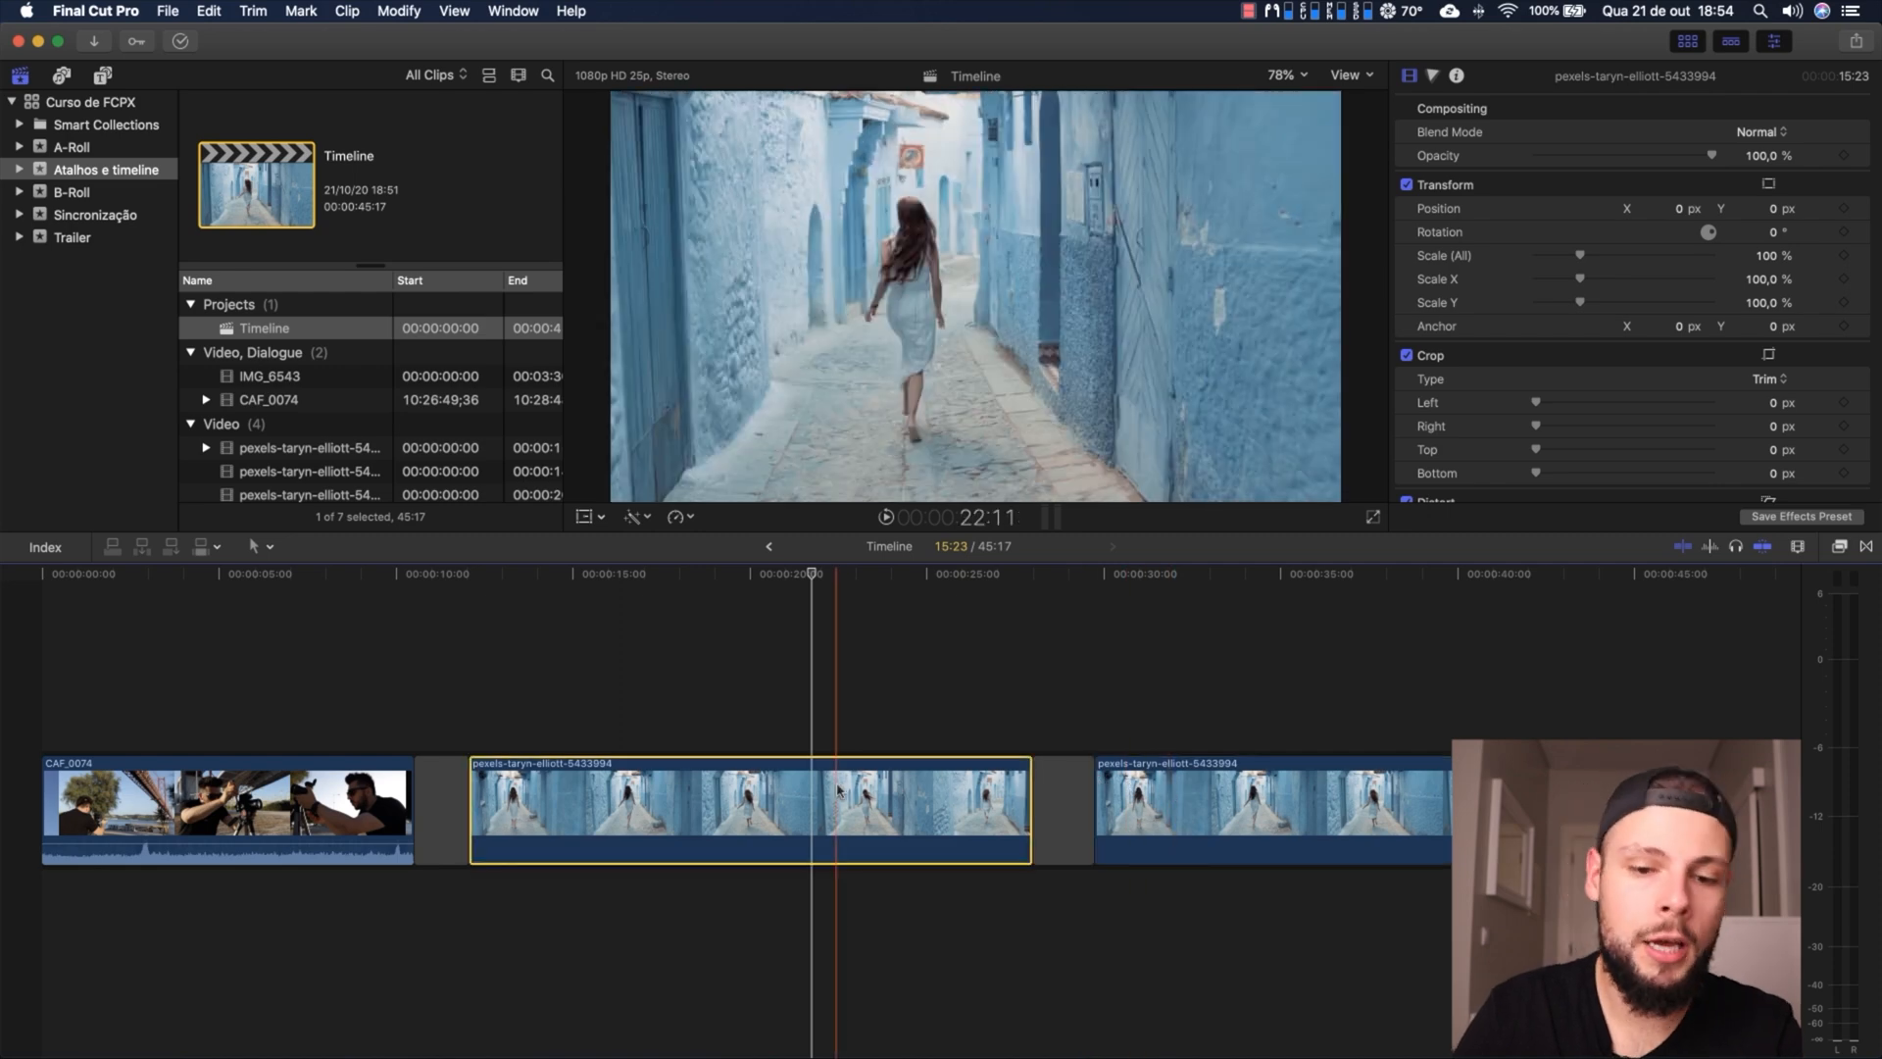
drag(698, 819, 586, 807)
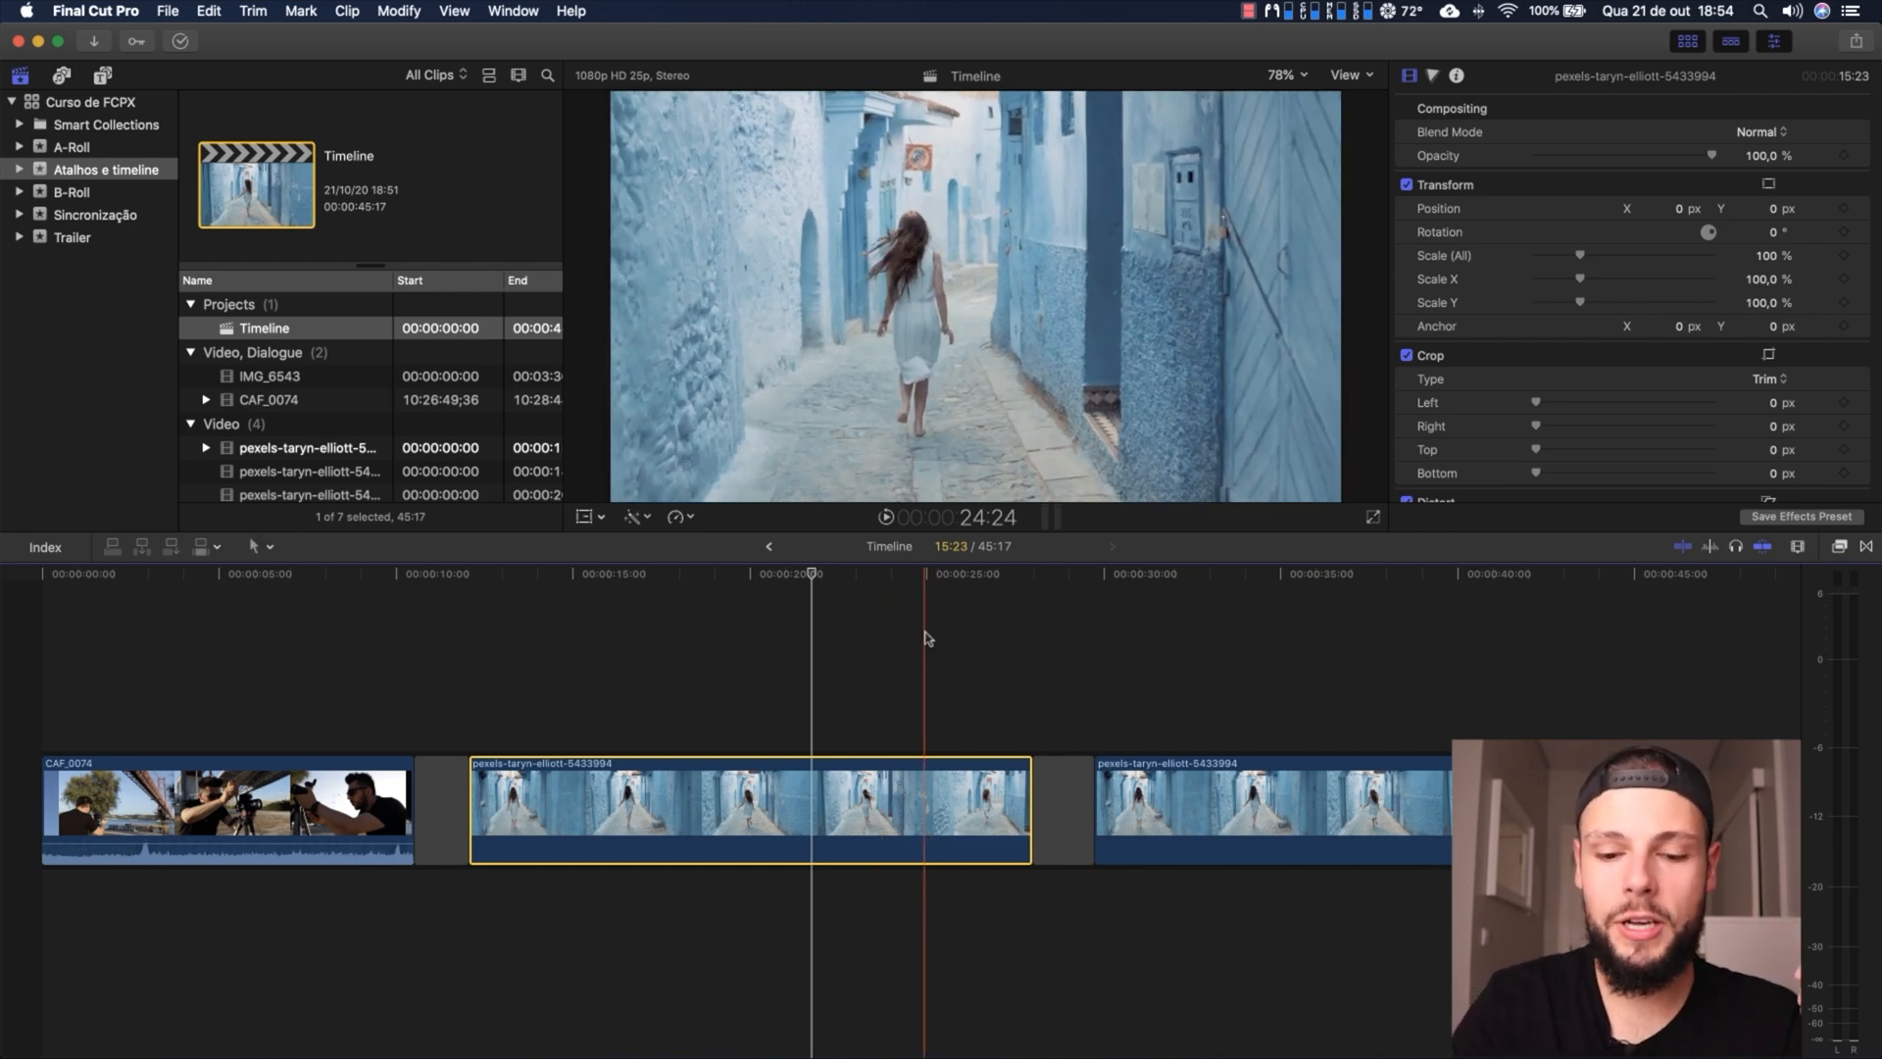
Mark a range of about 5:05 in the second pexels clip with the Range Selection tool and preview its Master File export
key(y)
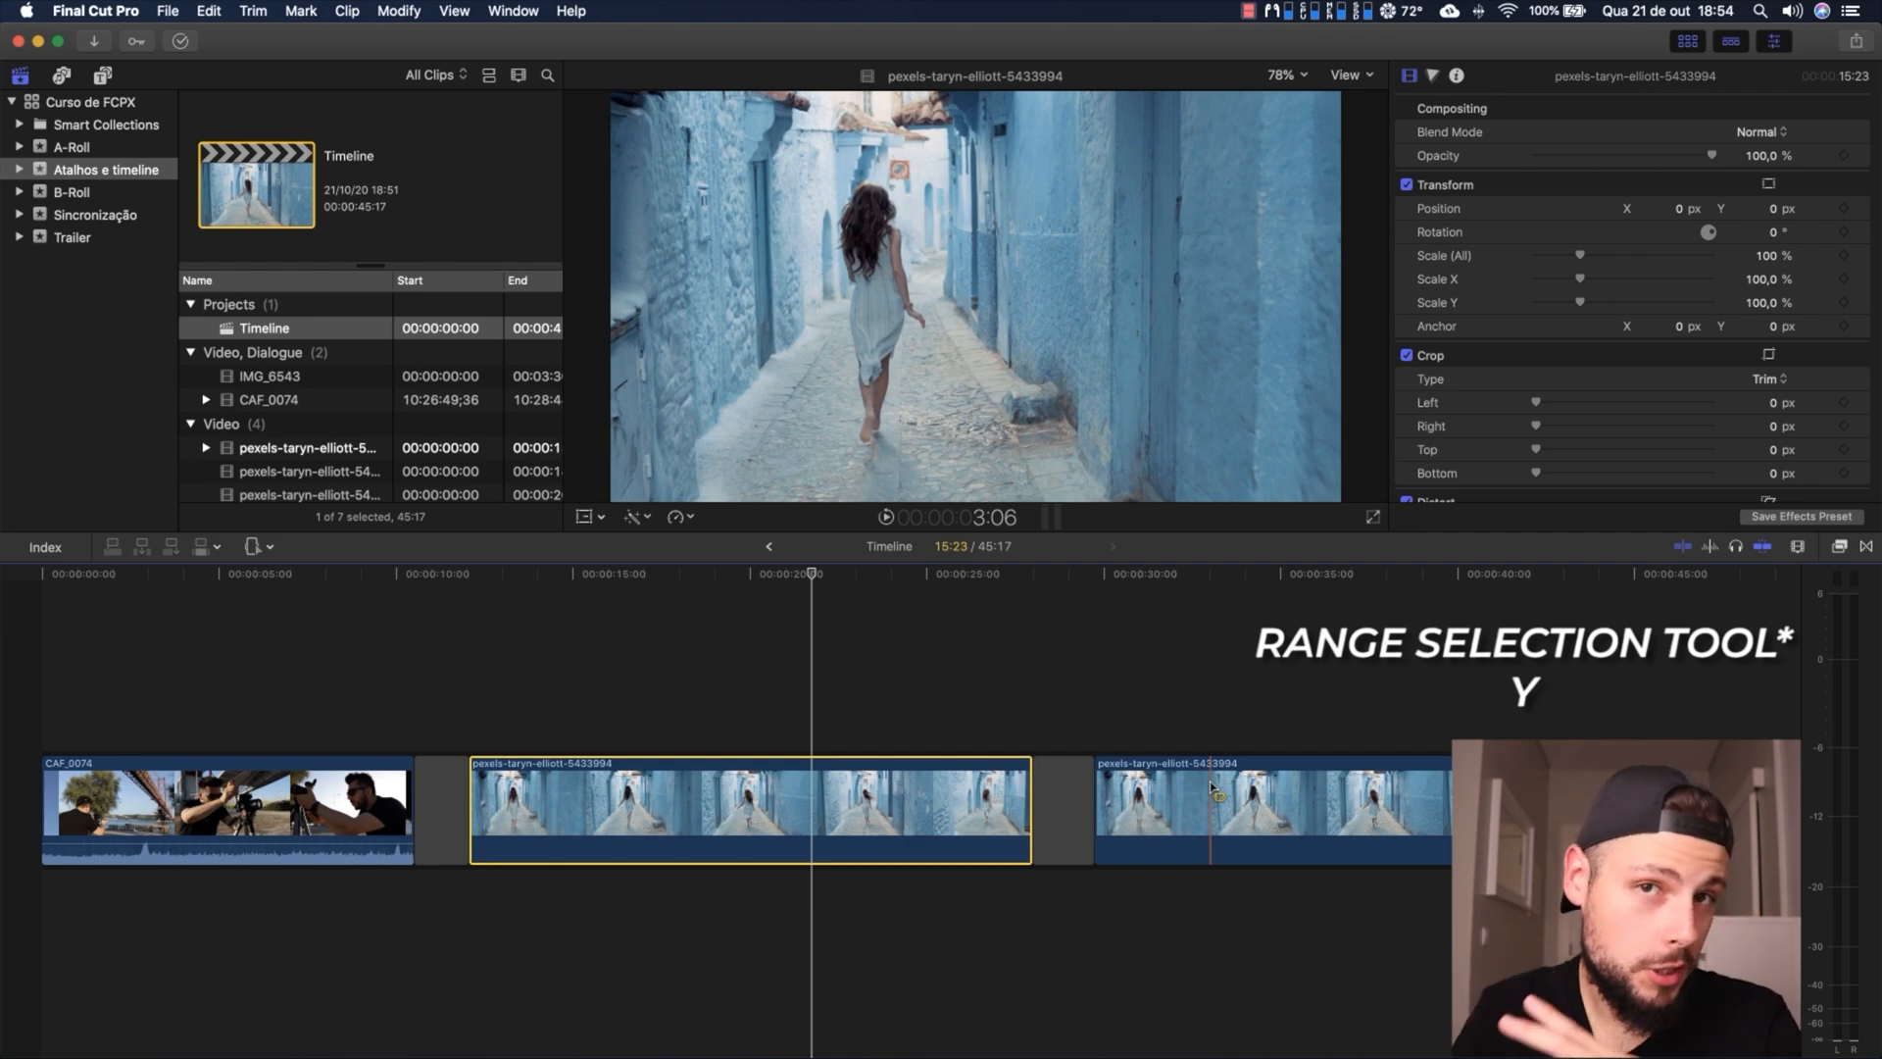
drag(1167, 794, 1356, 802)
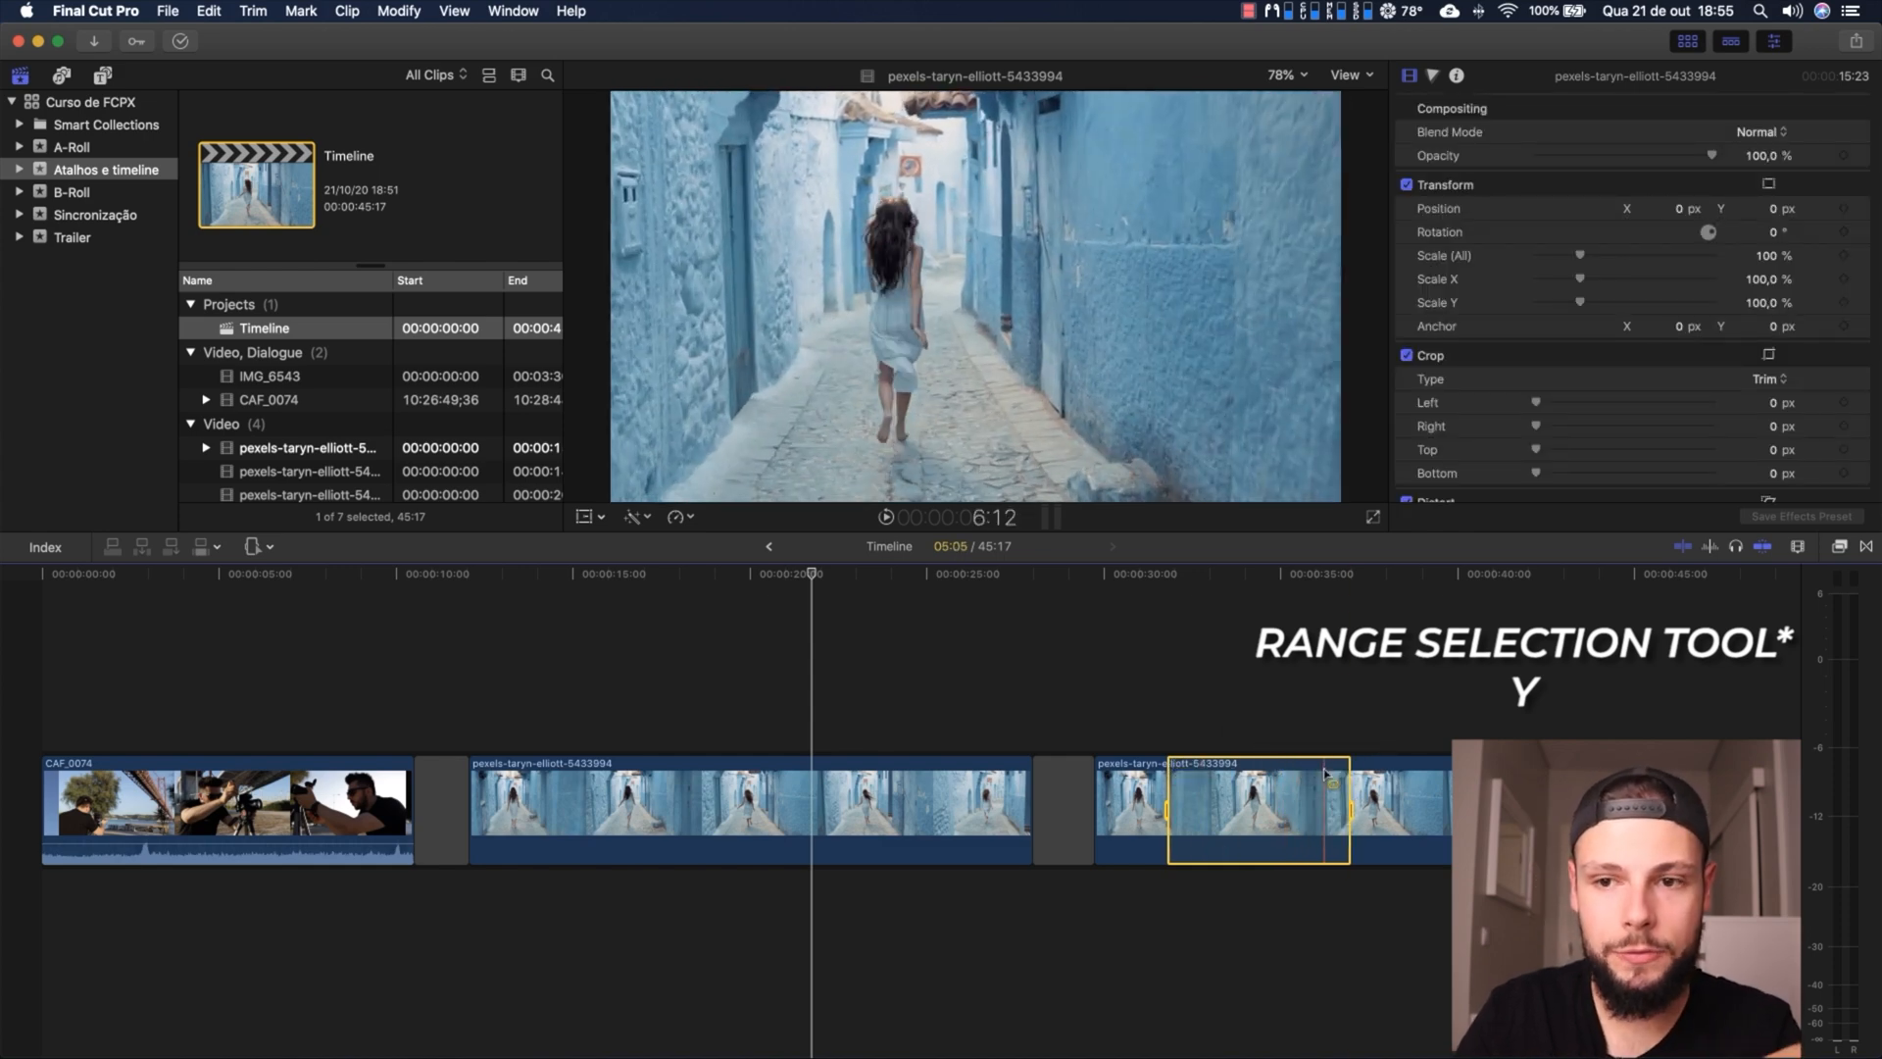
click(1860, 41)
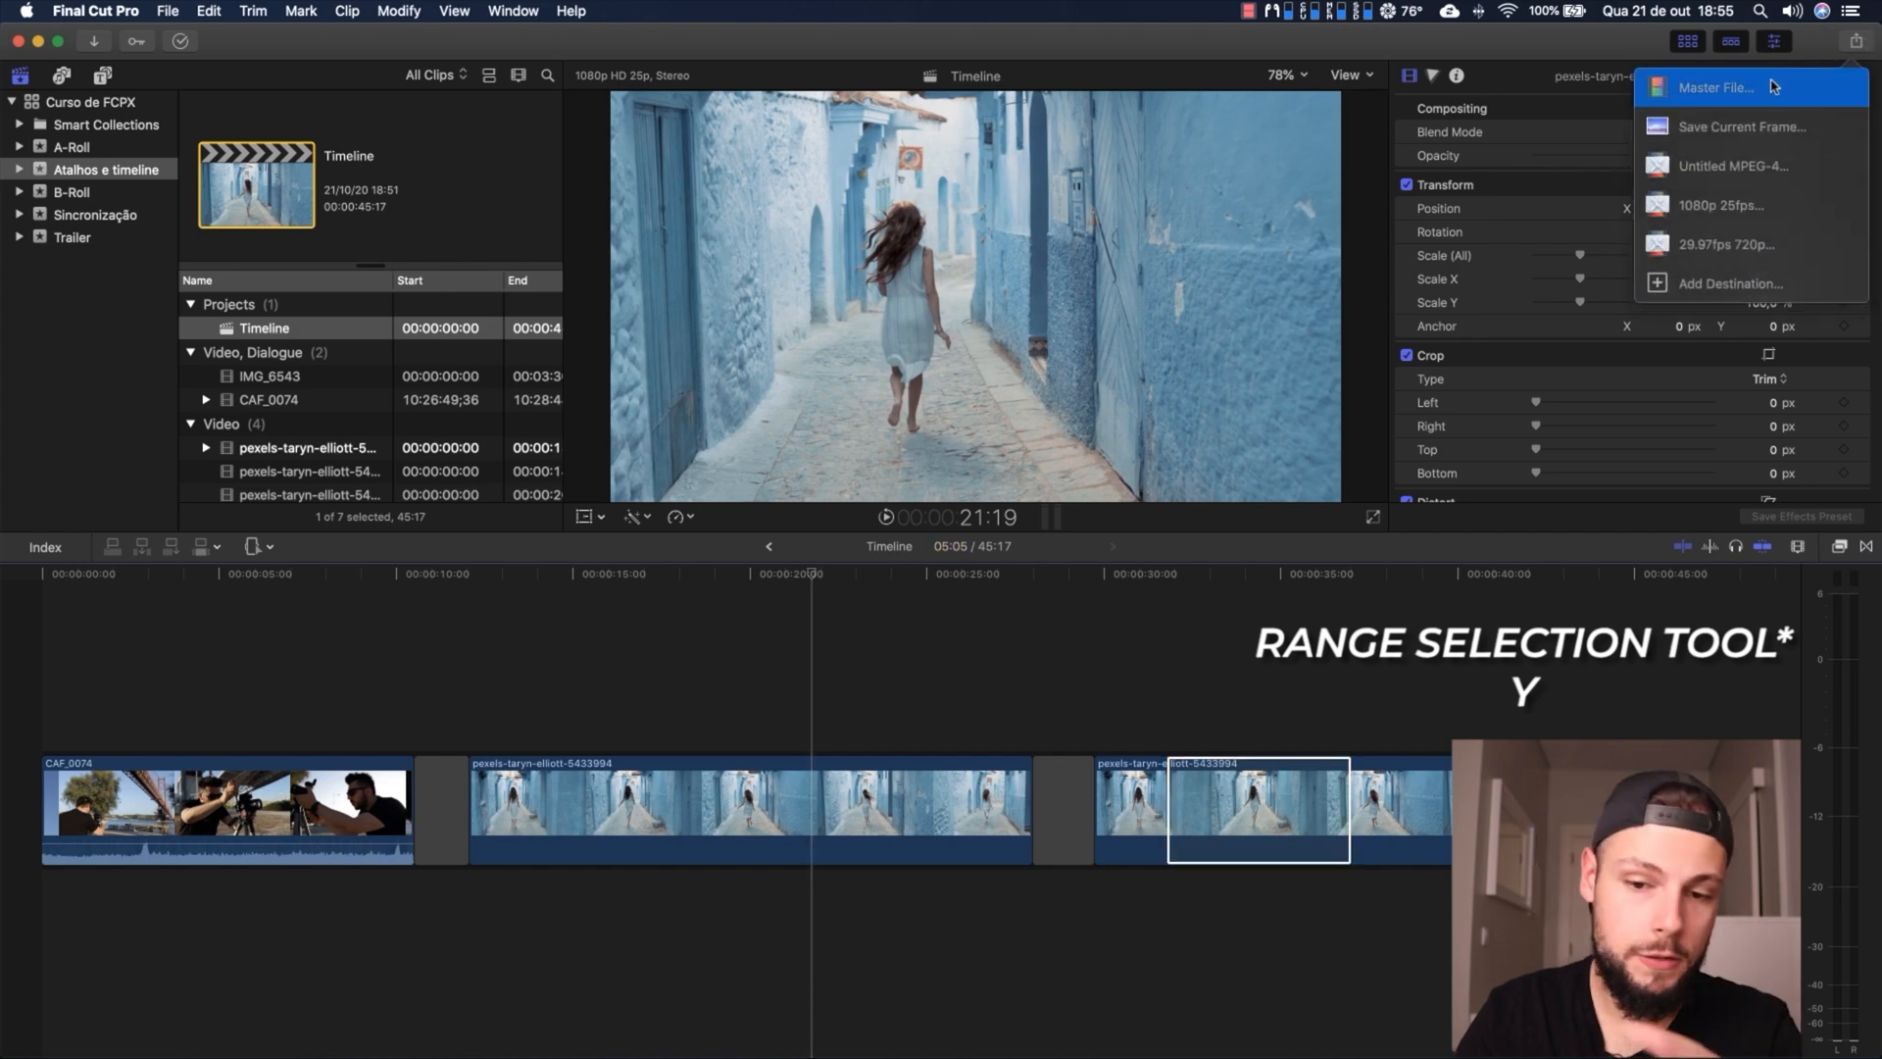
click(1706, 84)
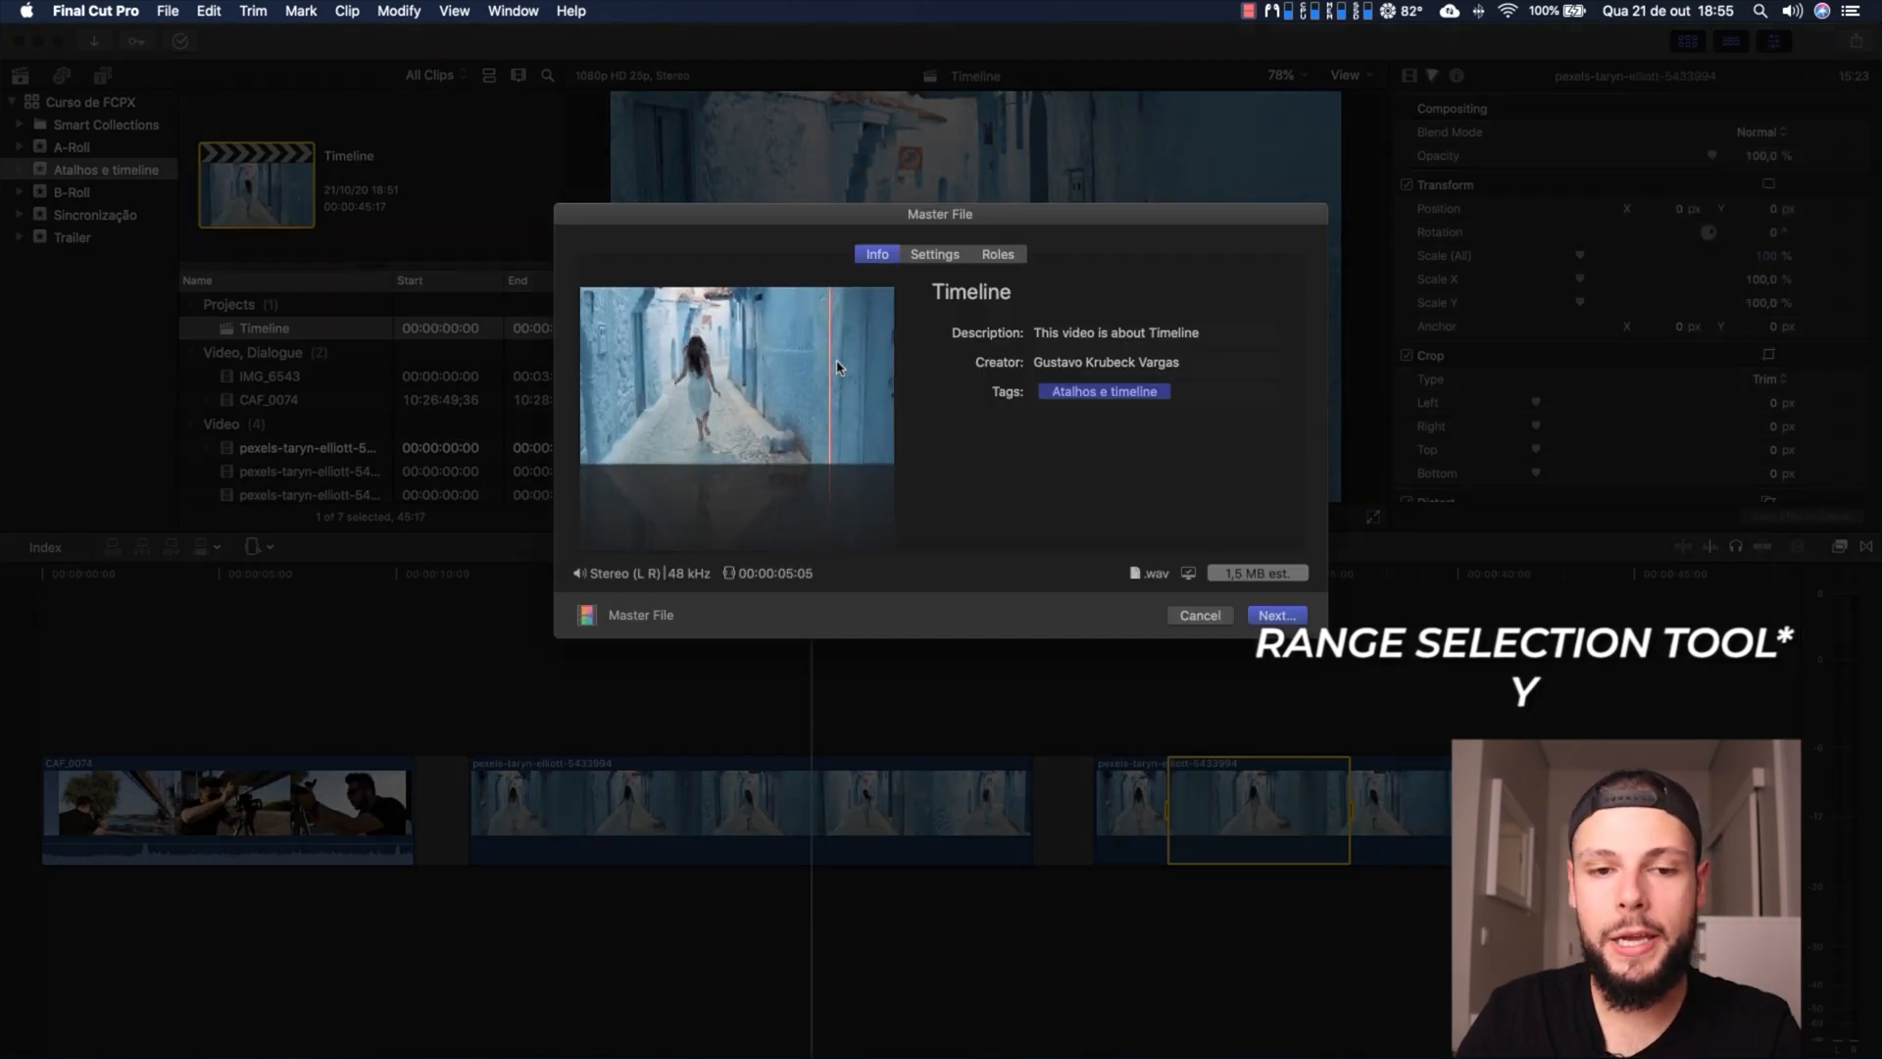
key(Escape)
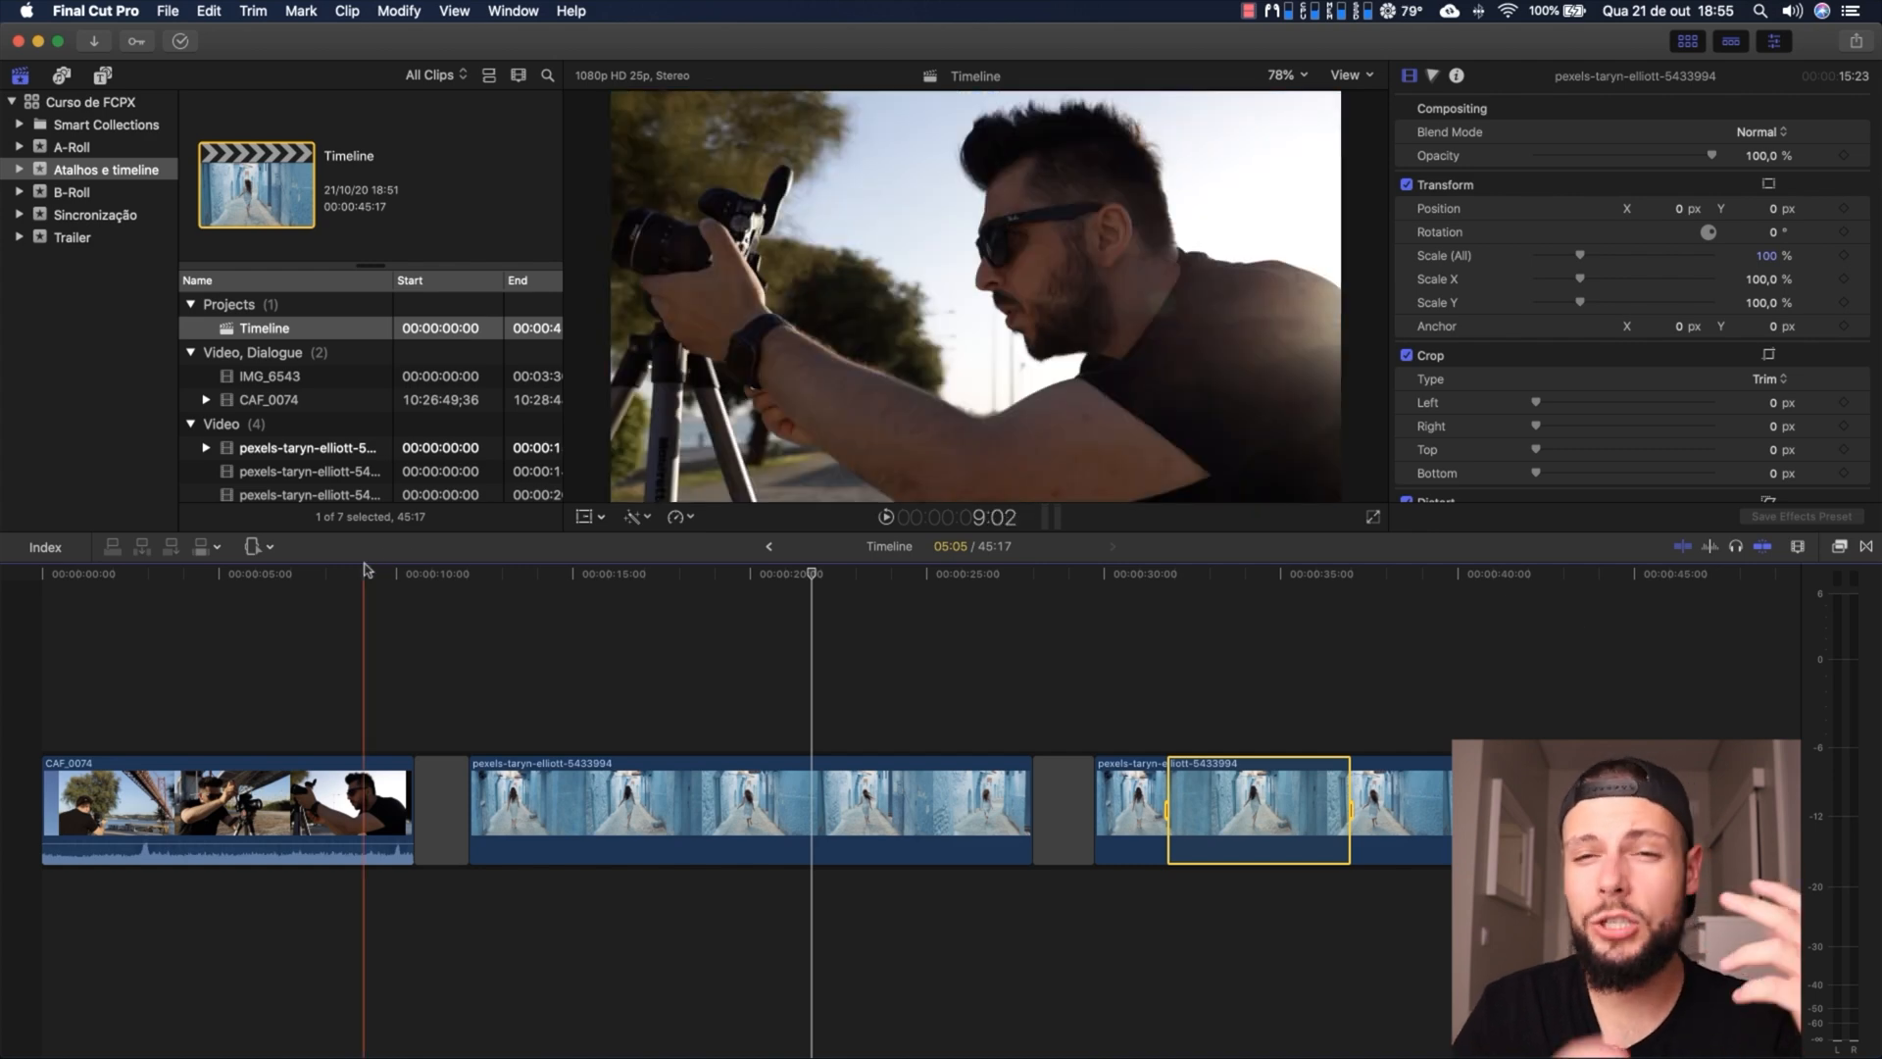
Lower the audio by 15 dB over a range of about 3:09 in CAF_0074 and examine the volume keyframes up close
drag(223, 804, 291, 848)
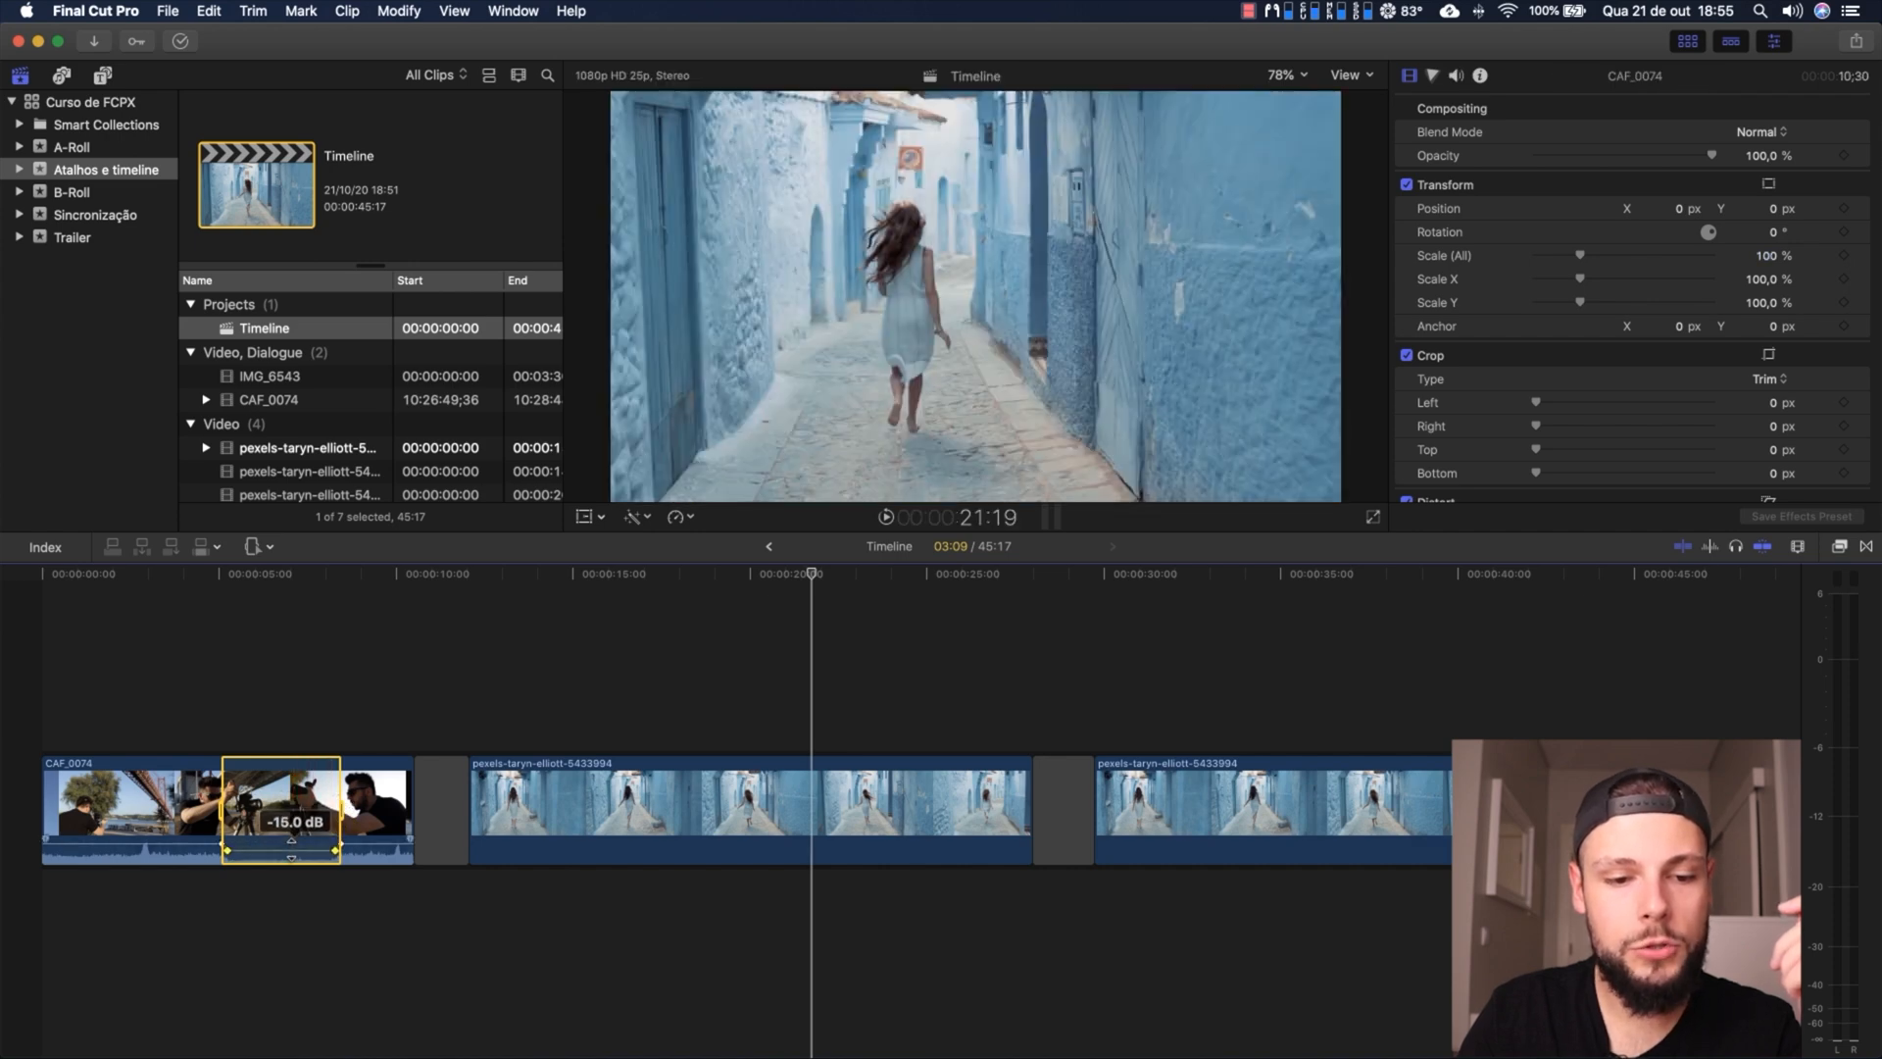
key(super+=)
key(super+=)
key(super+=)
scroll(303, 802, left, 1)
scroll(312, 812, left, 8)
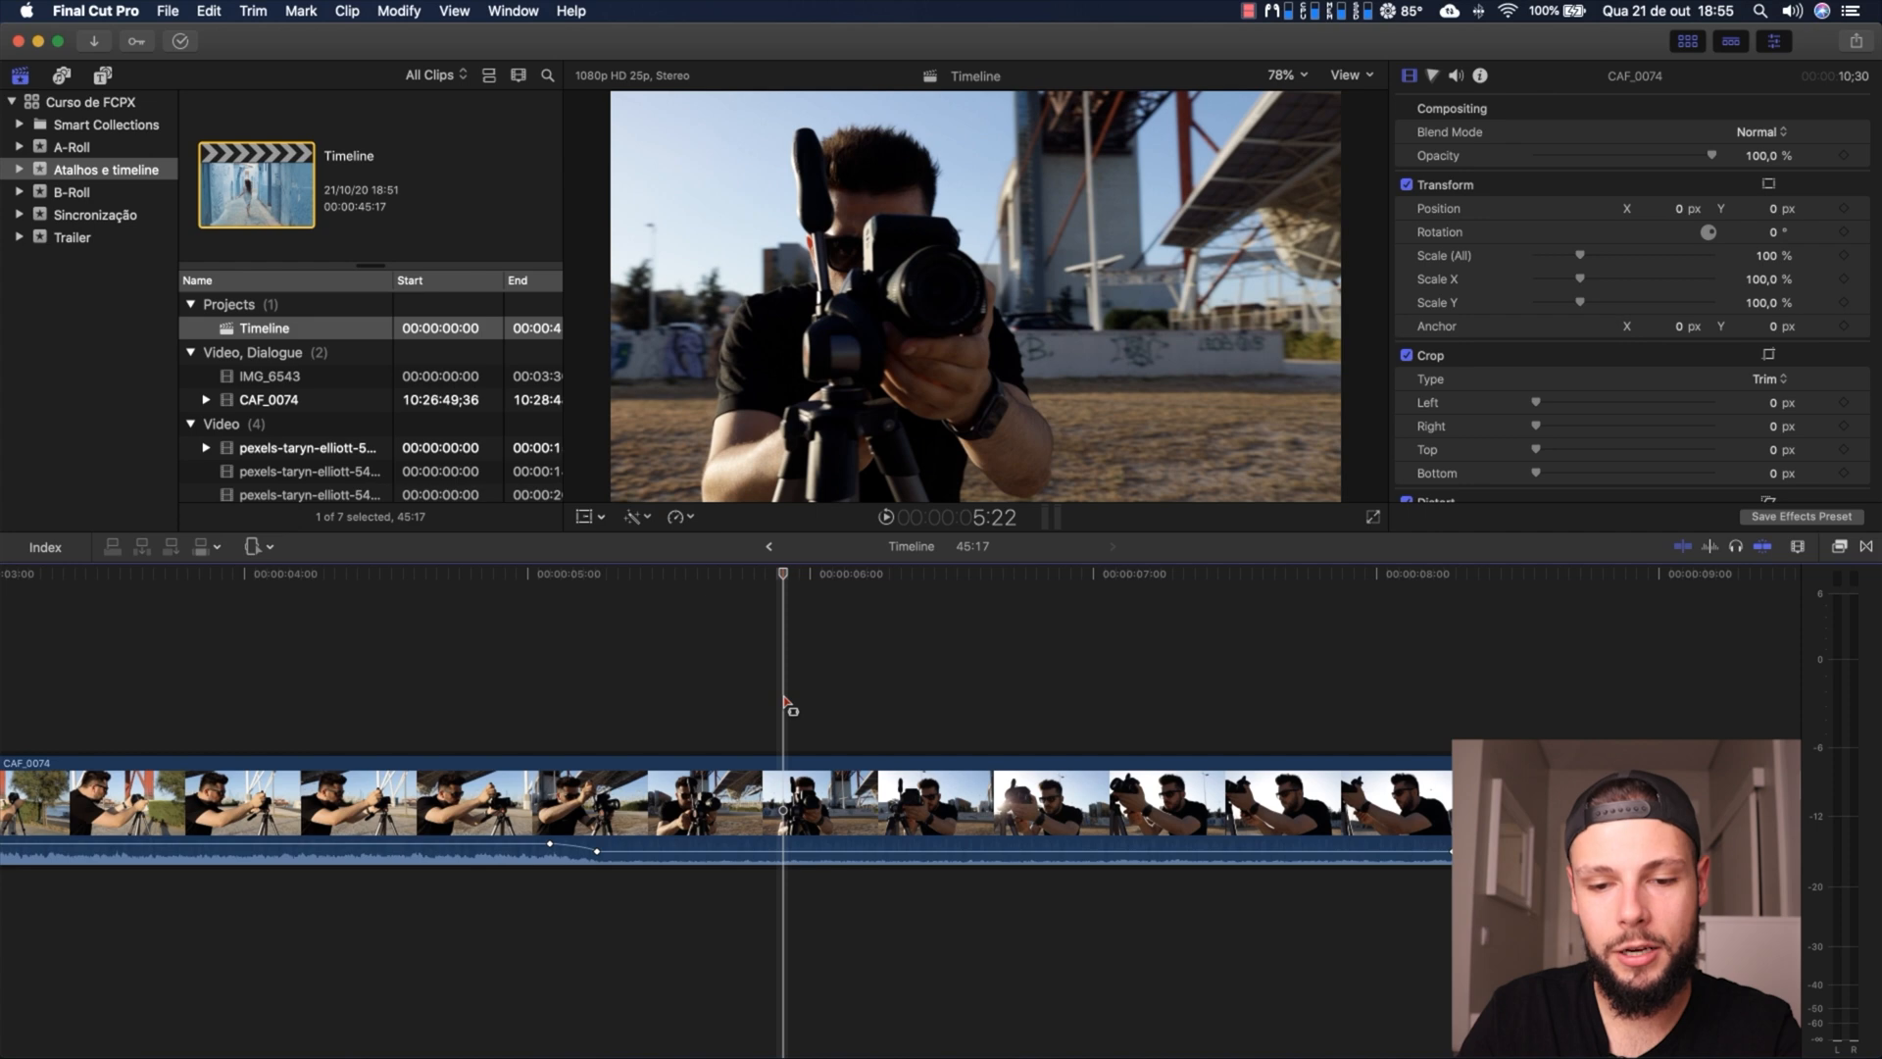
key(super+minus)
key(super+minus)
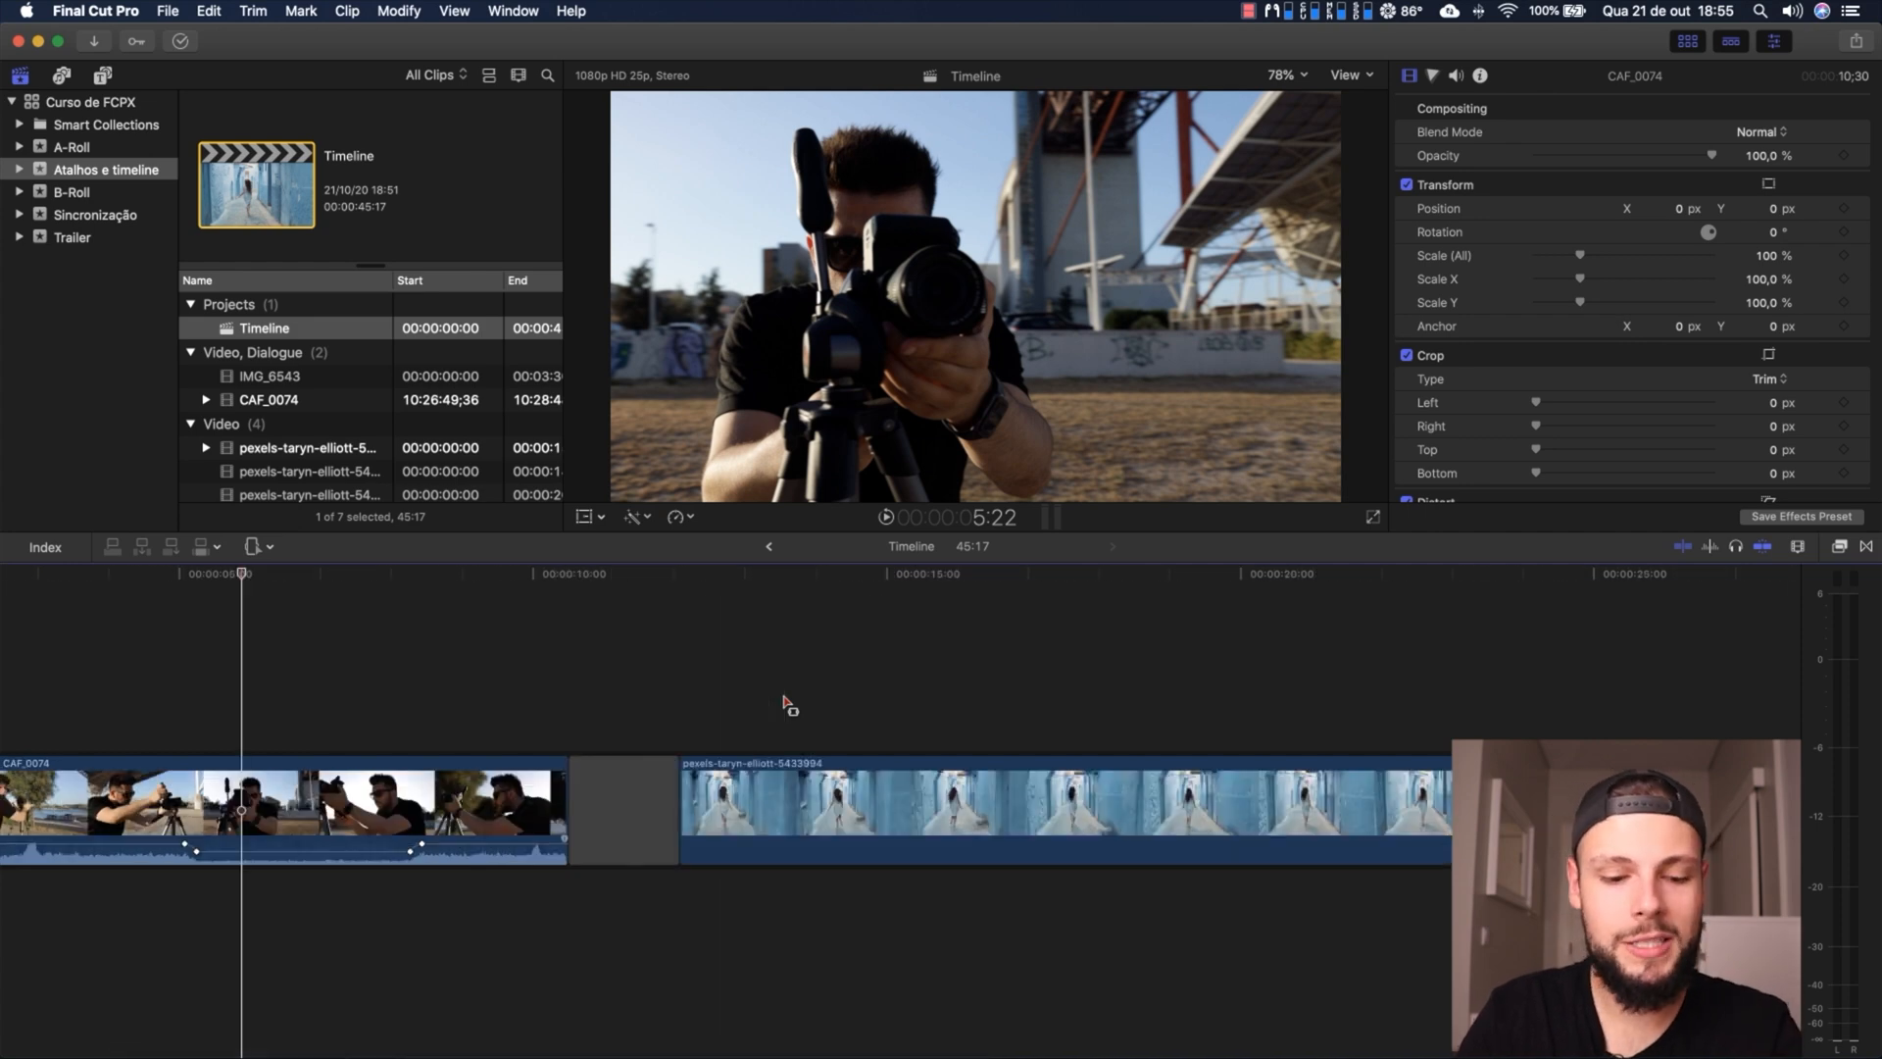
scroll(880, 696, right, 5)
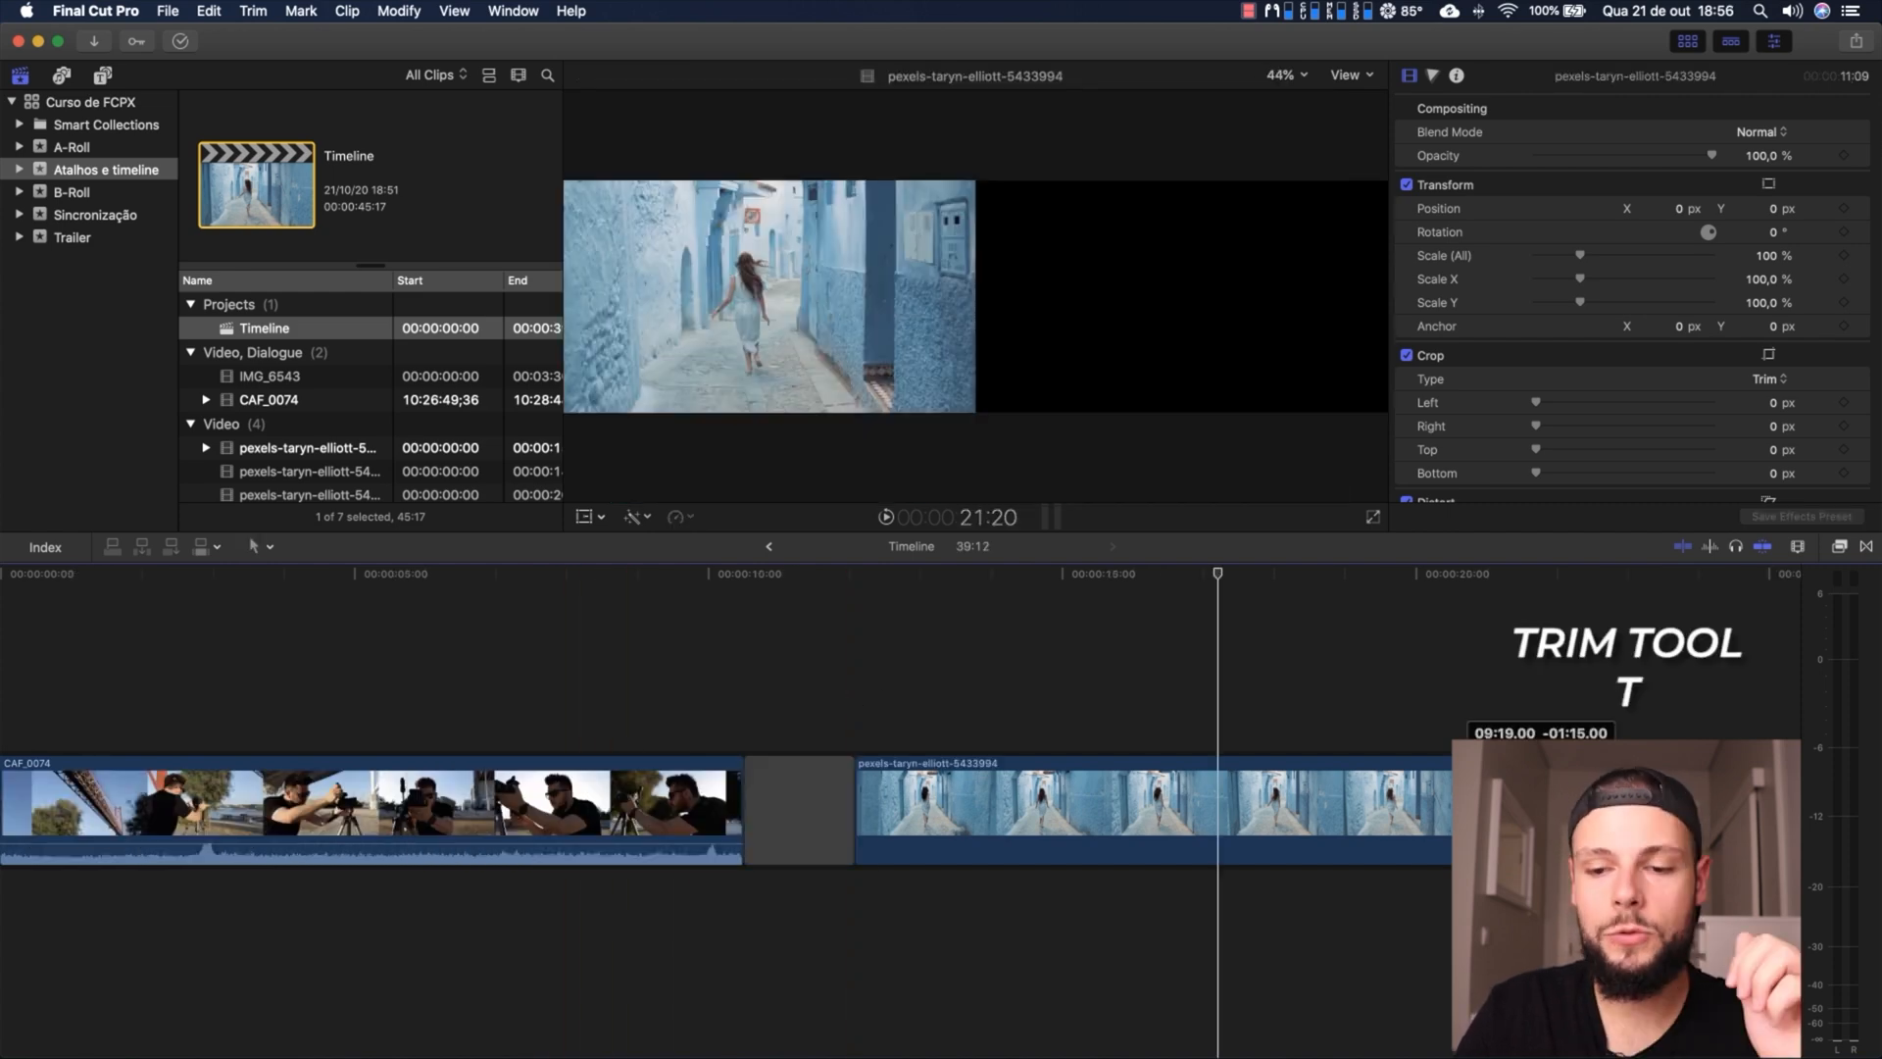
Trim the first pexels clip at its end and start until it runs about 2:20
drag(1216, 842, 997, 843)
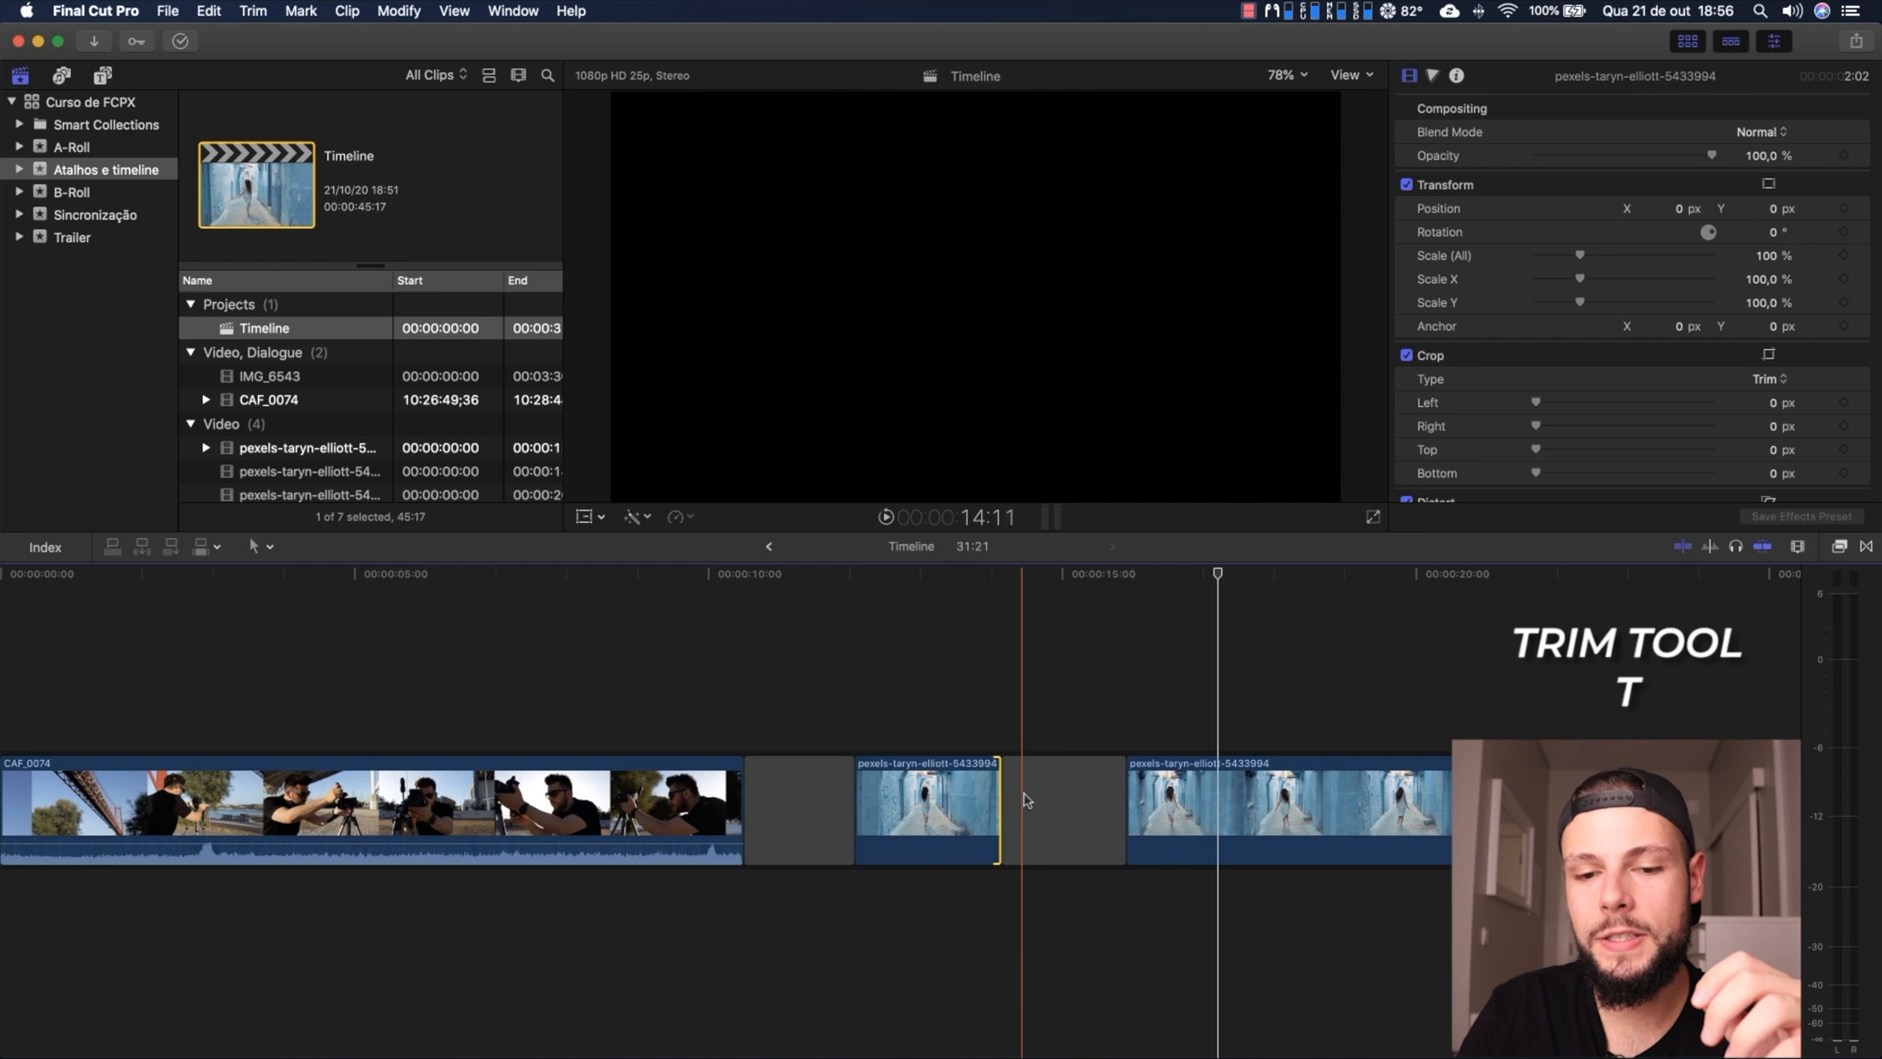
drag(999, 799, 1213, 779)
drag(868, 799, 1027, 784)
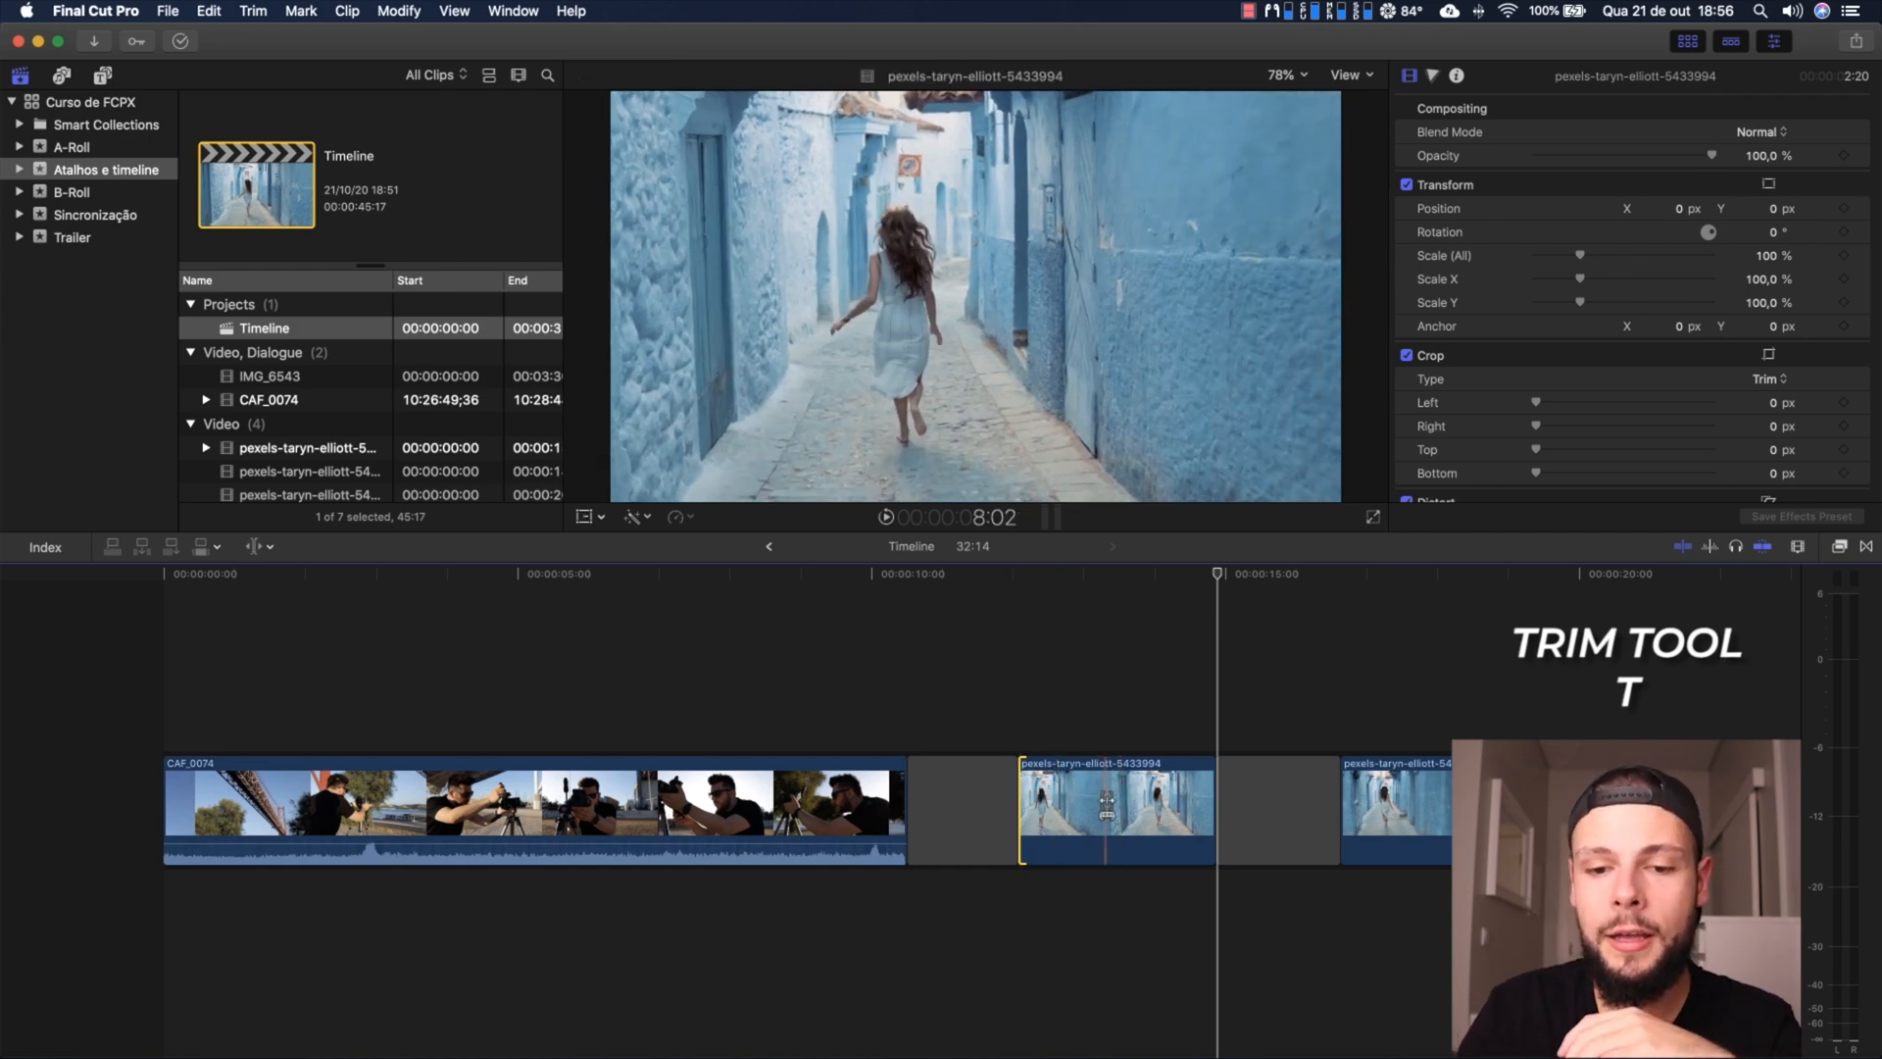
Slip the first pexels clip's footage backward and forward with the Trim tool, finishing at an offset of about +02:15
drag(1106, 804, 1017, 821)
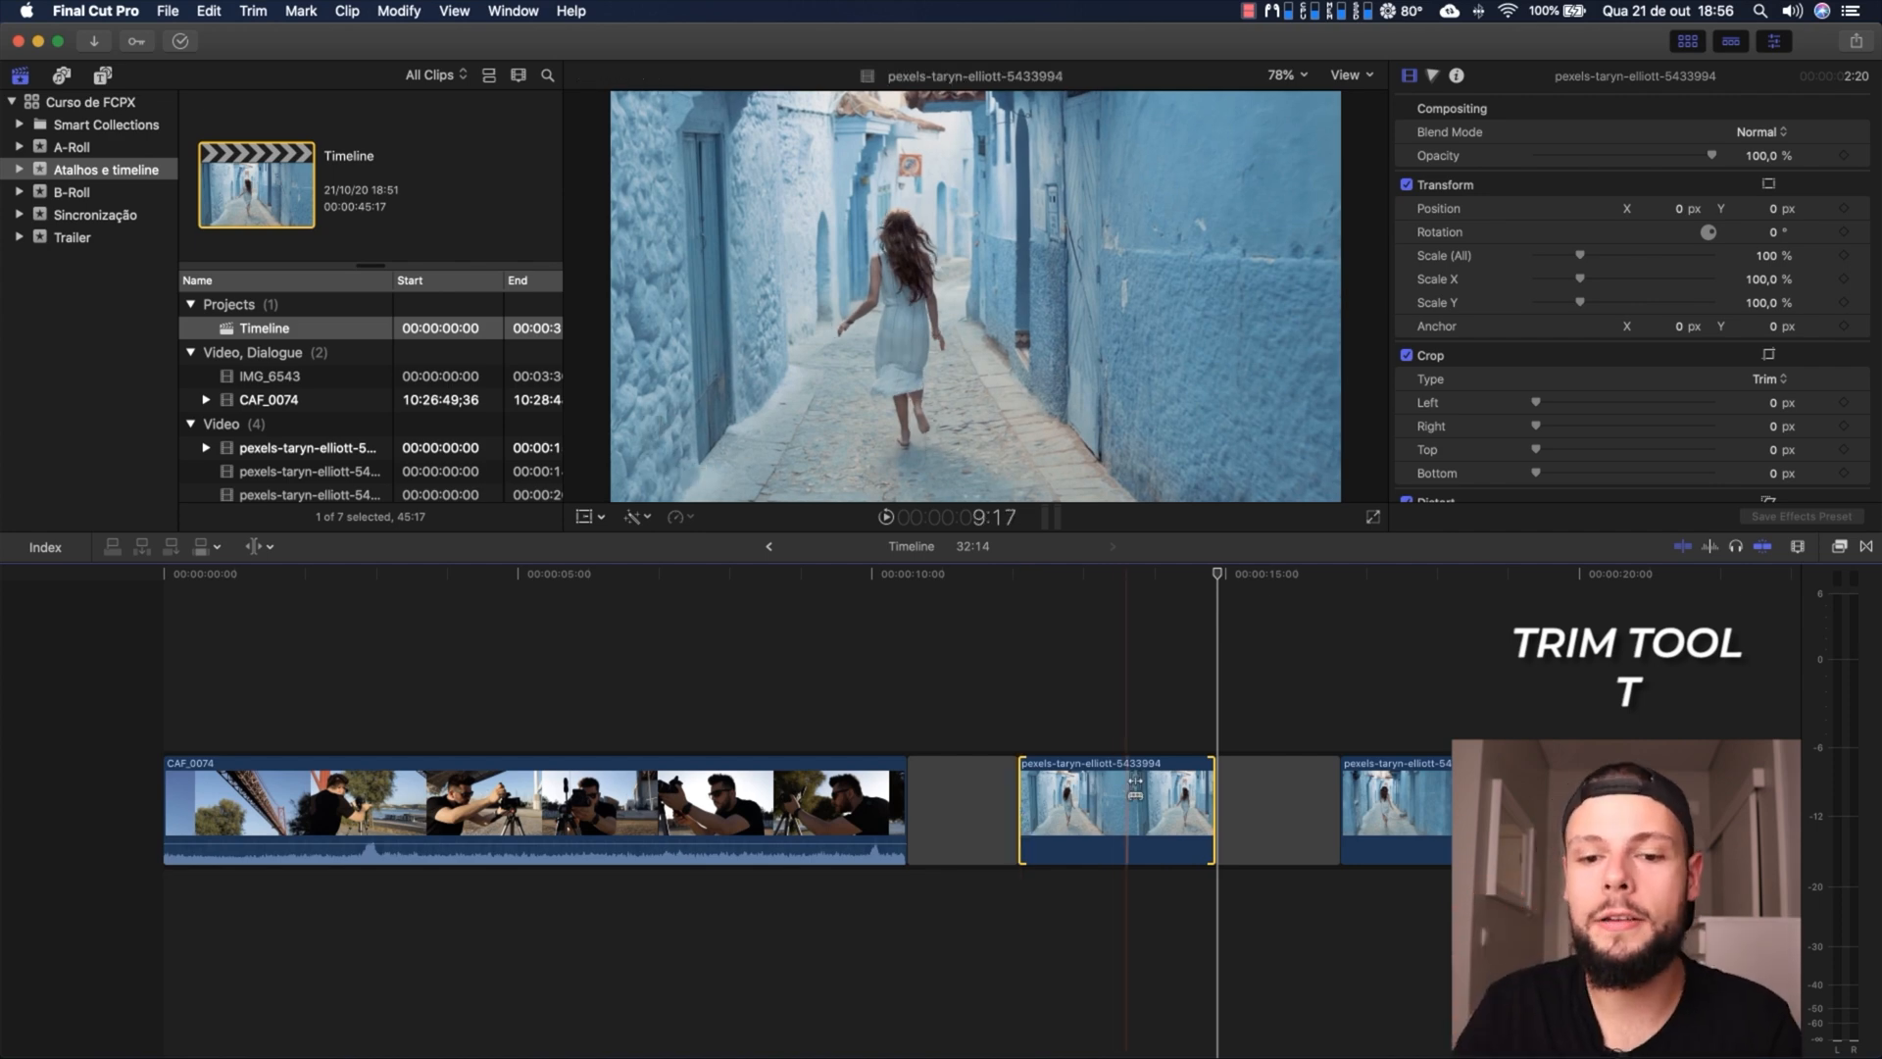
drag(1118, 803, 811, 796)
drag(1129, 814, 1292, 806)
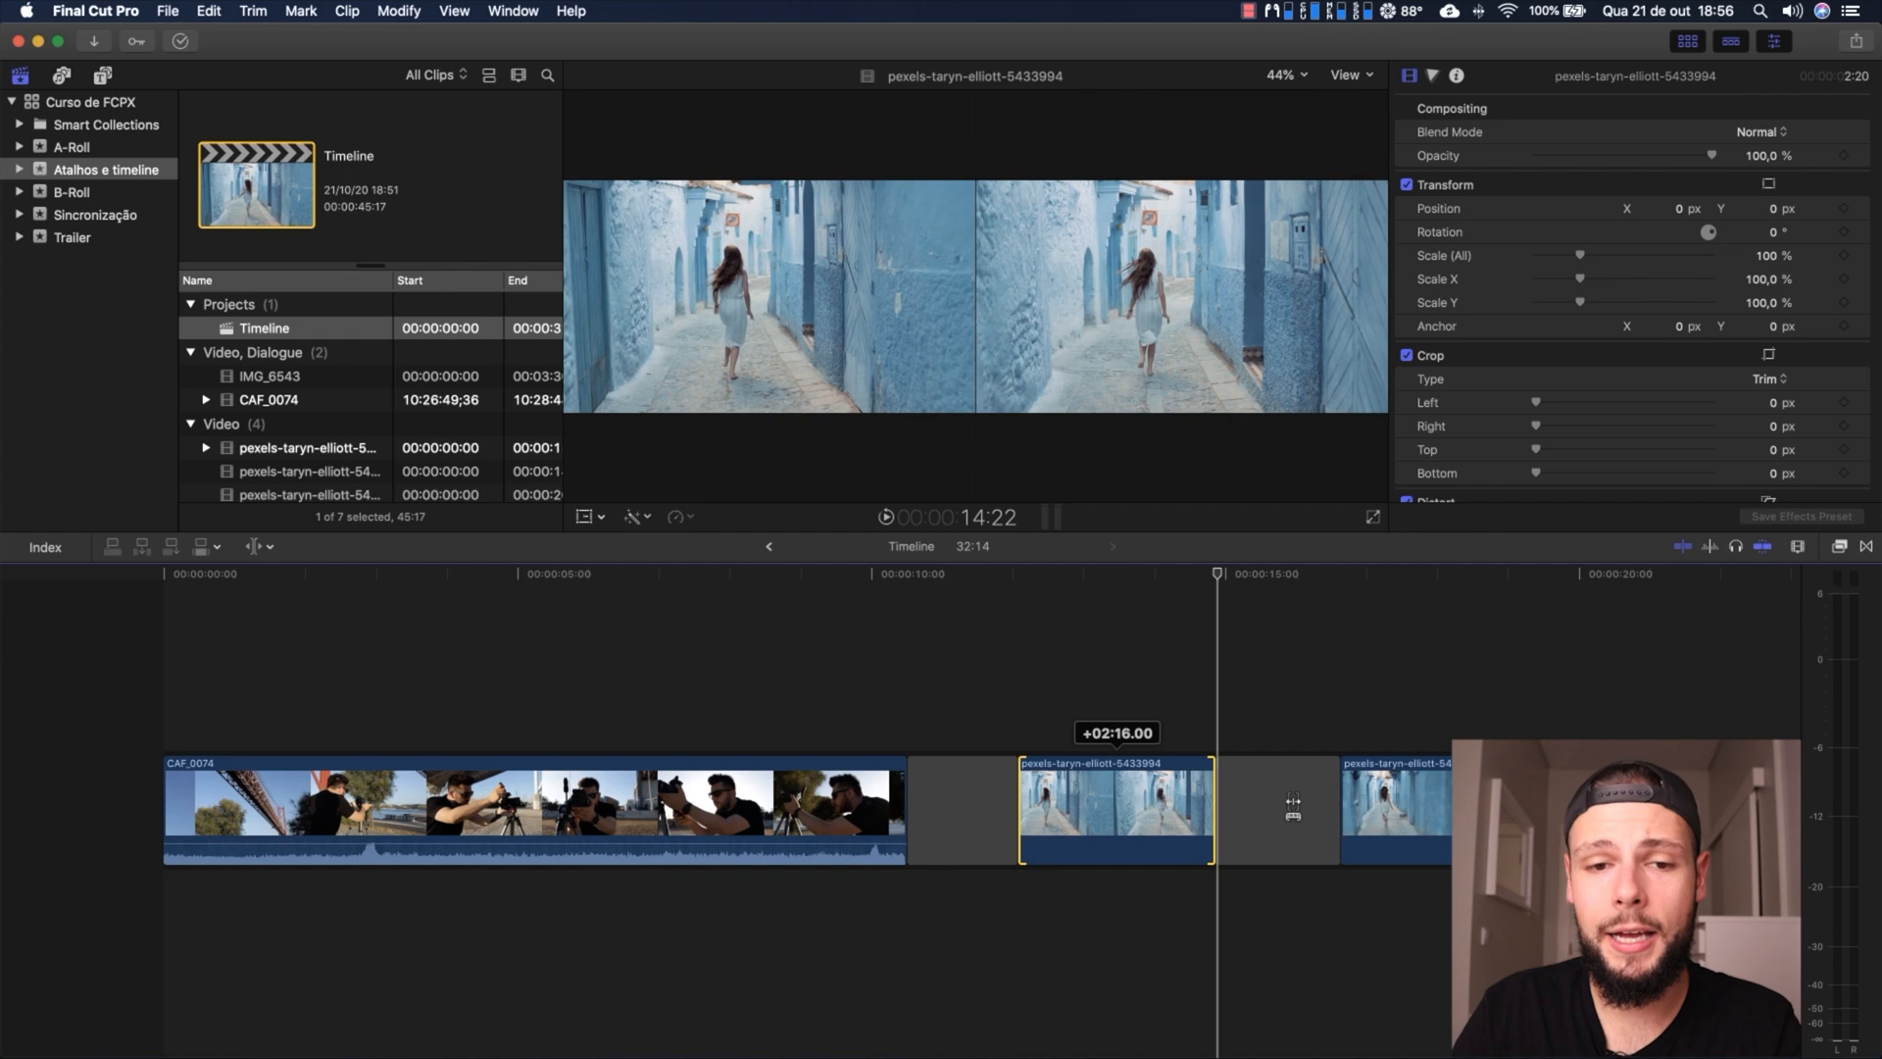
drag(1294, 808, 1291, 807)
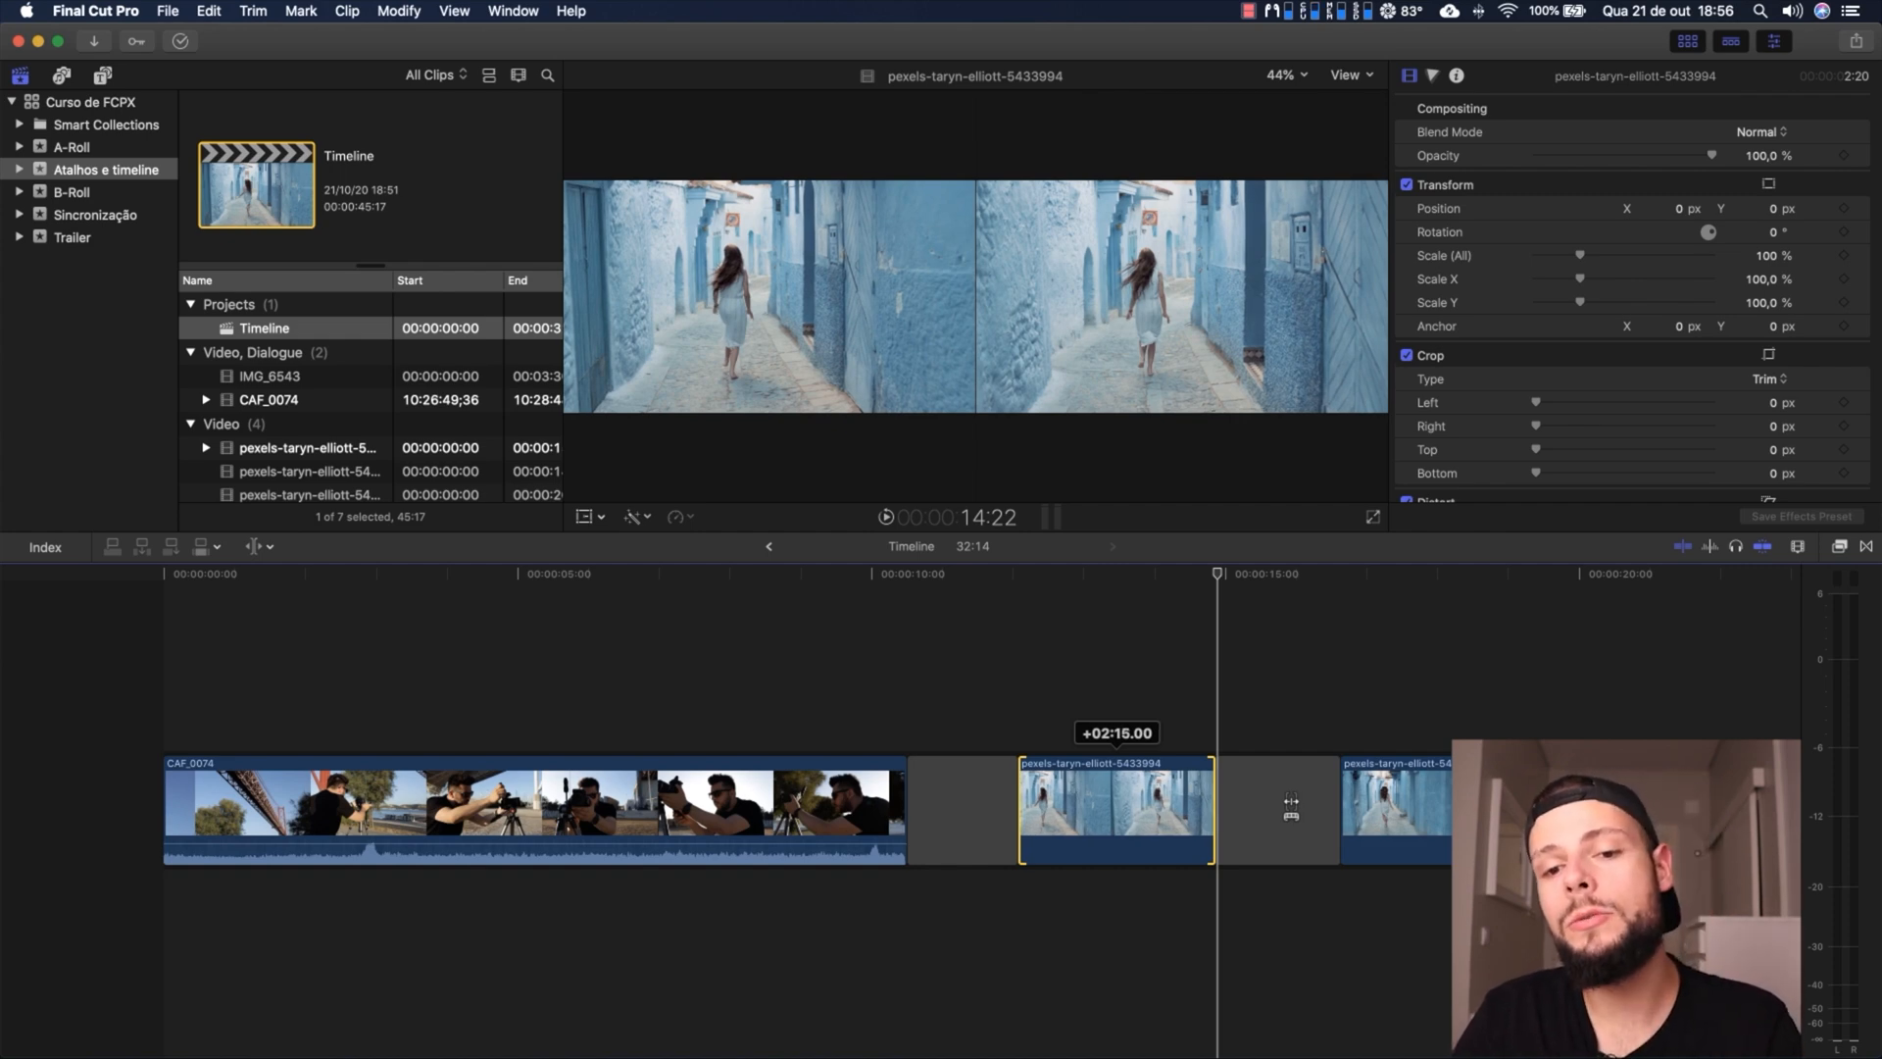
drag(1291, 807, 1291, 808)
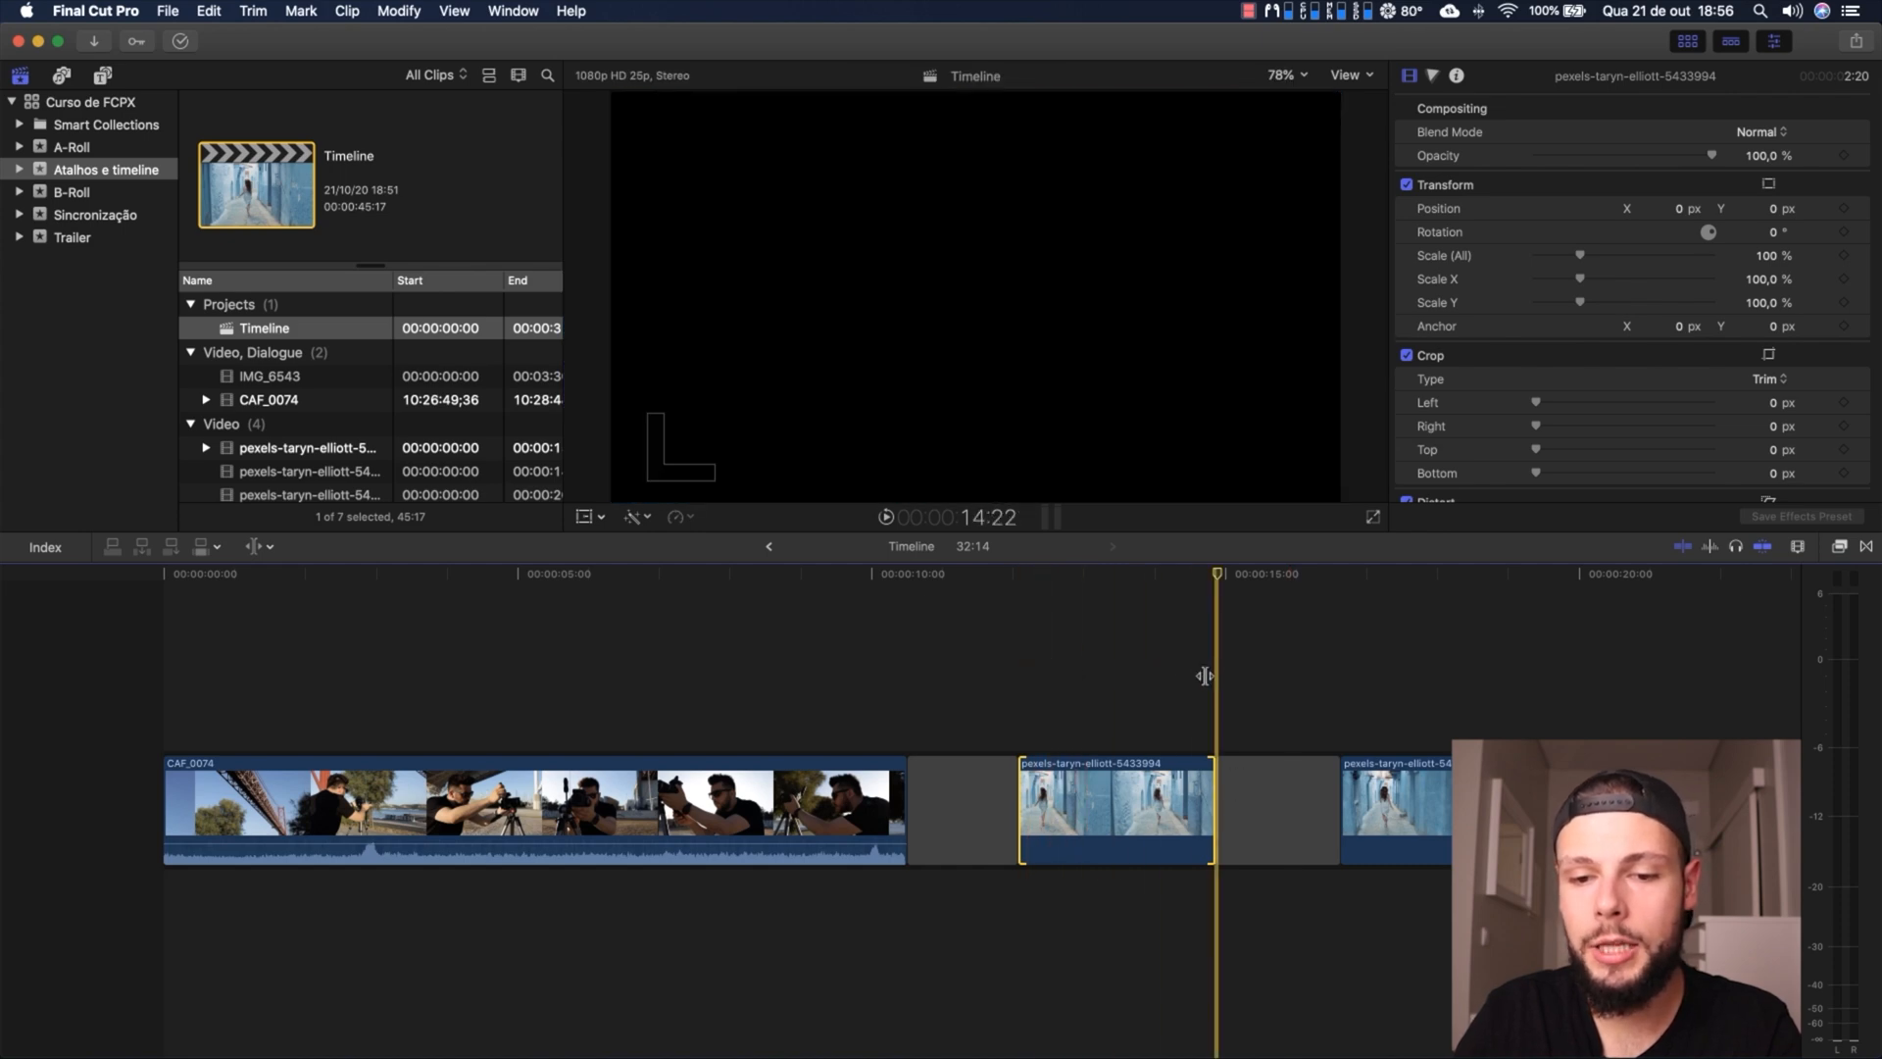
click(1108, 683)
key(super+minus)
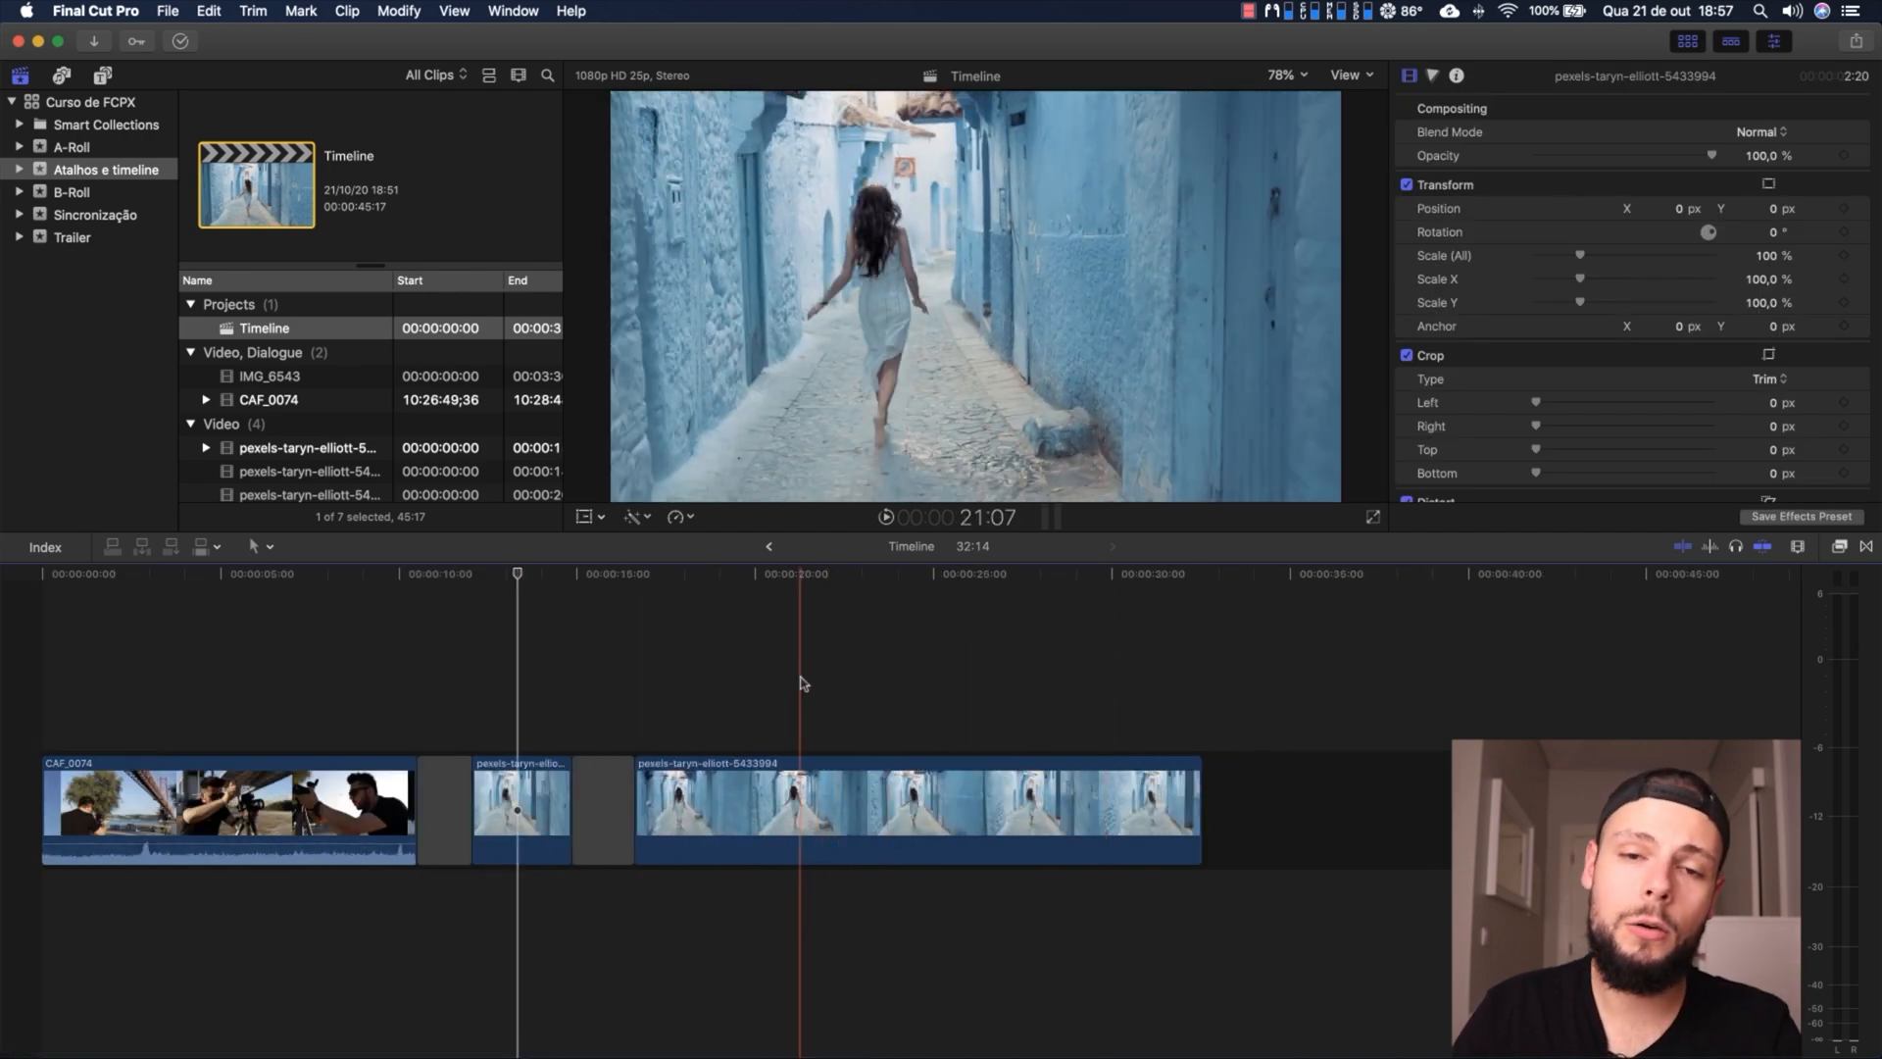
Select every clip and gap in the timeline several times, clearing the selection after each attempt
key(super+a)
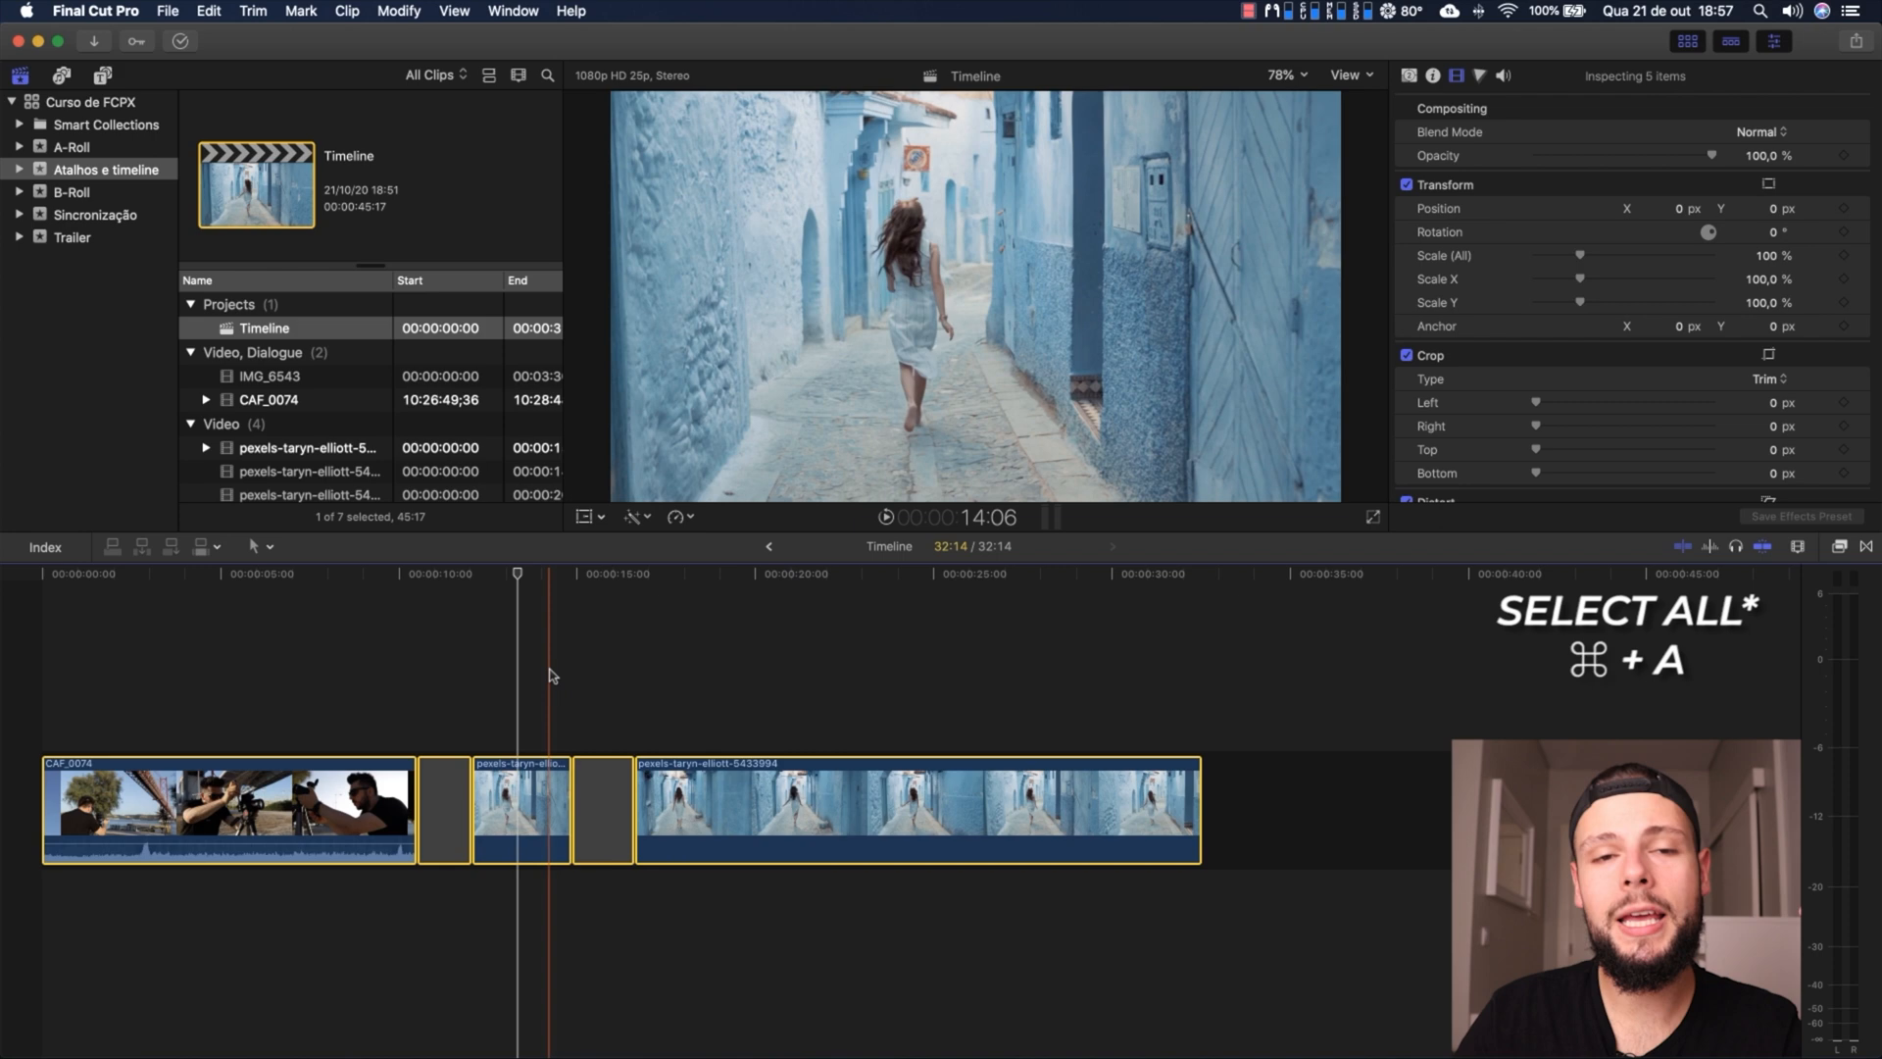
click(552, 674)
key(super+a)
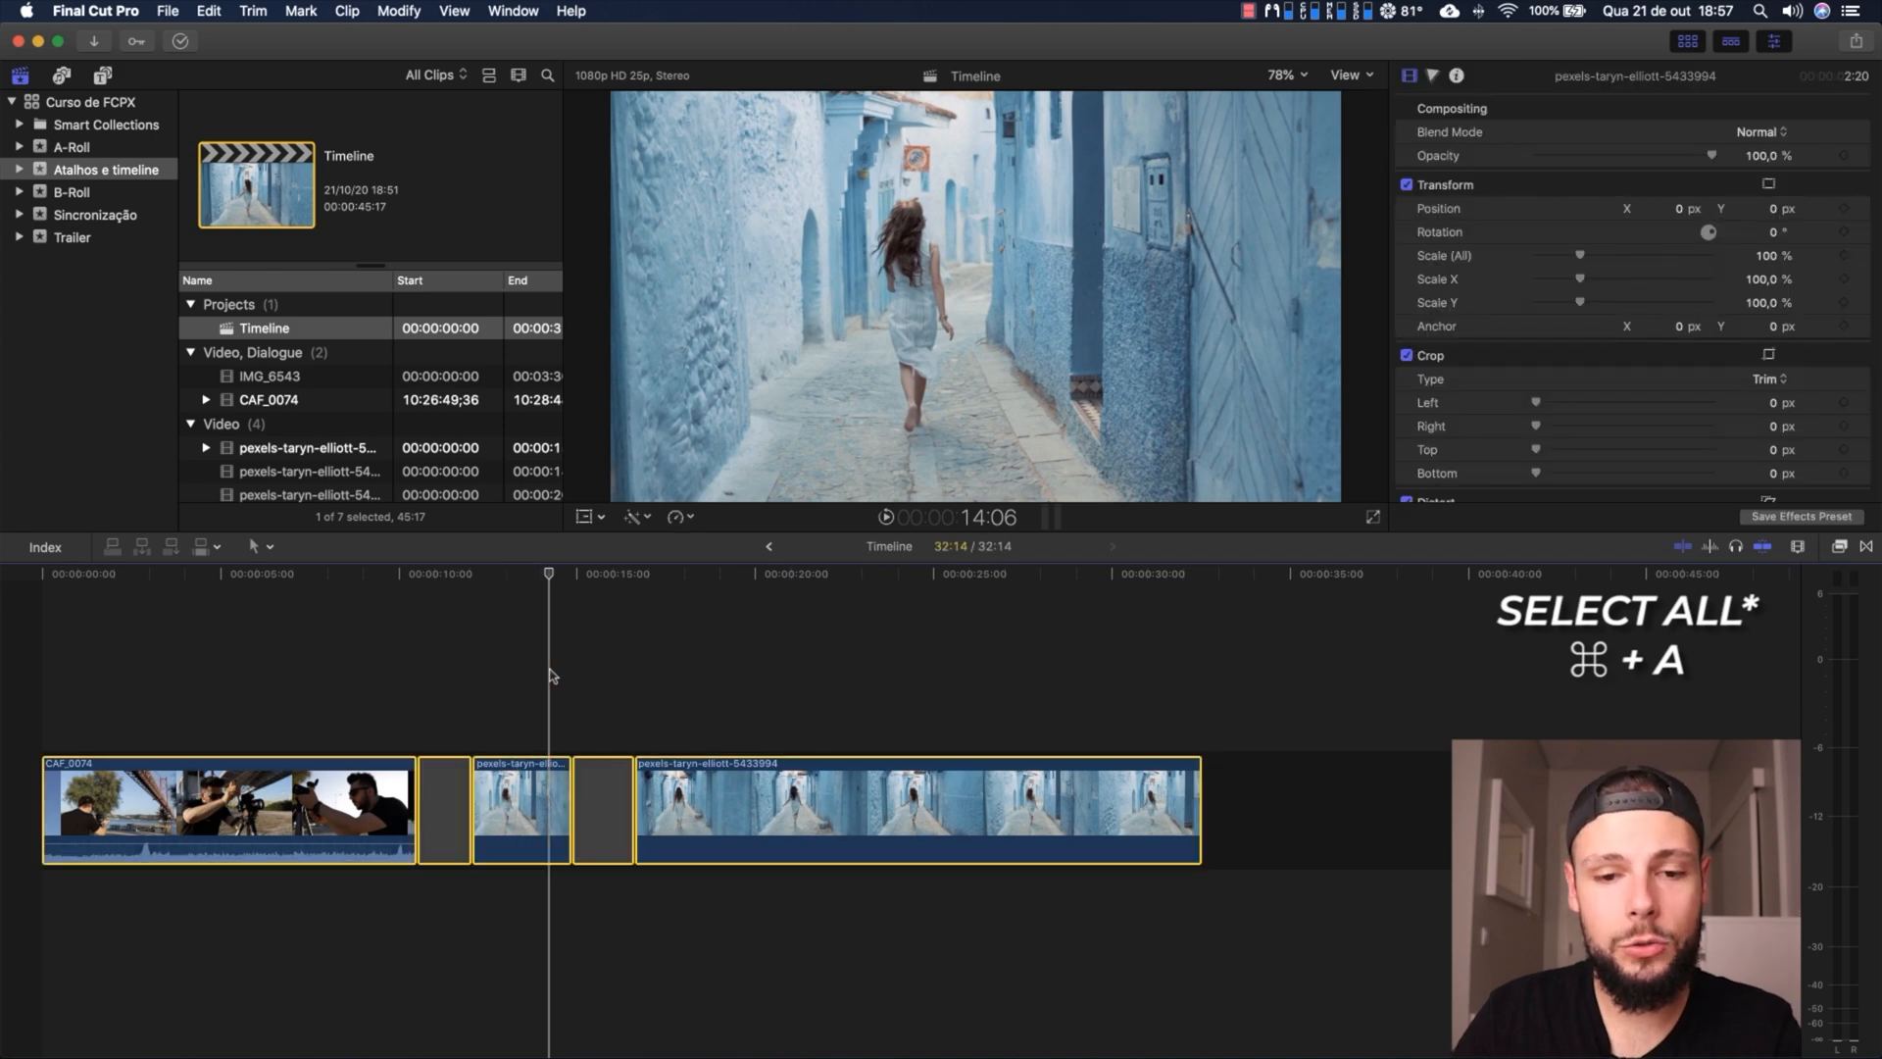
click(516, 686)
key(super+a)
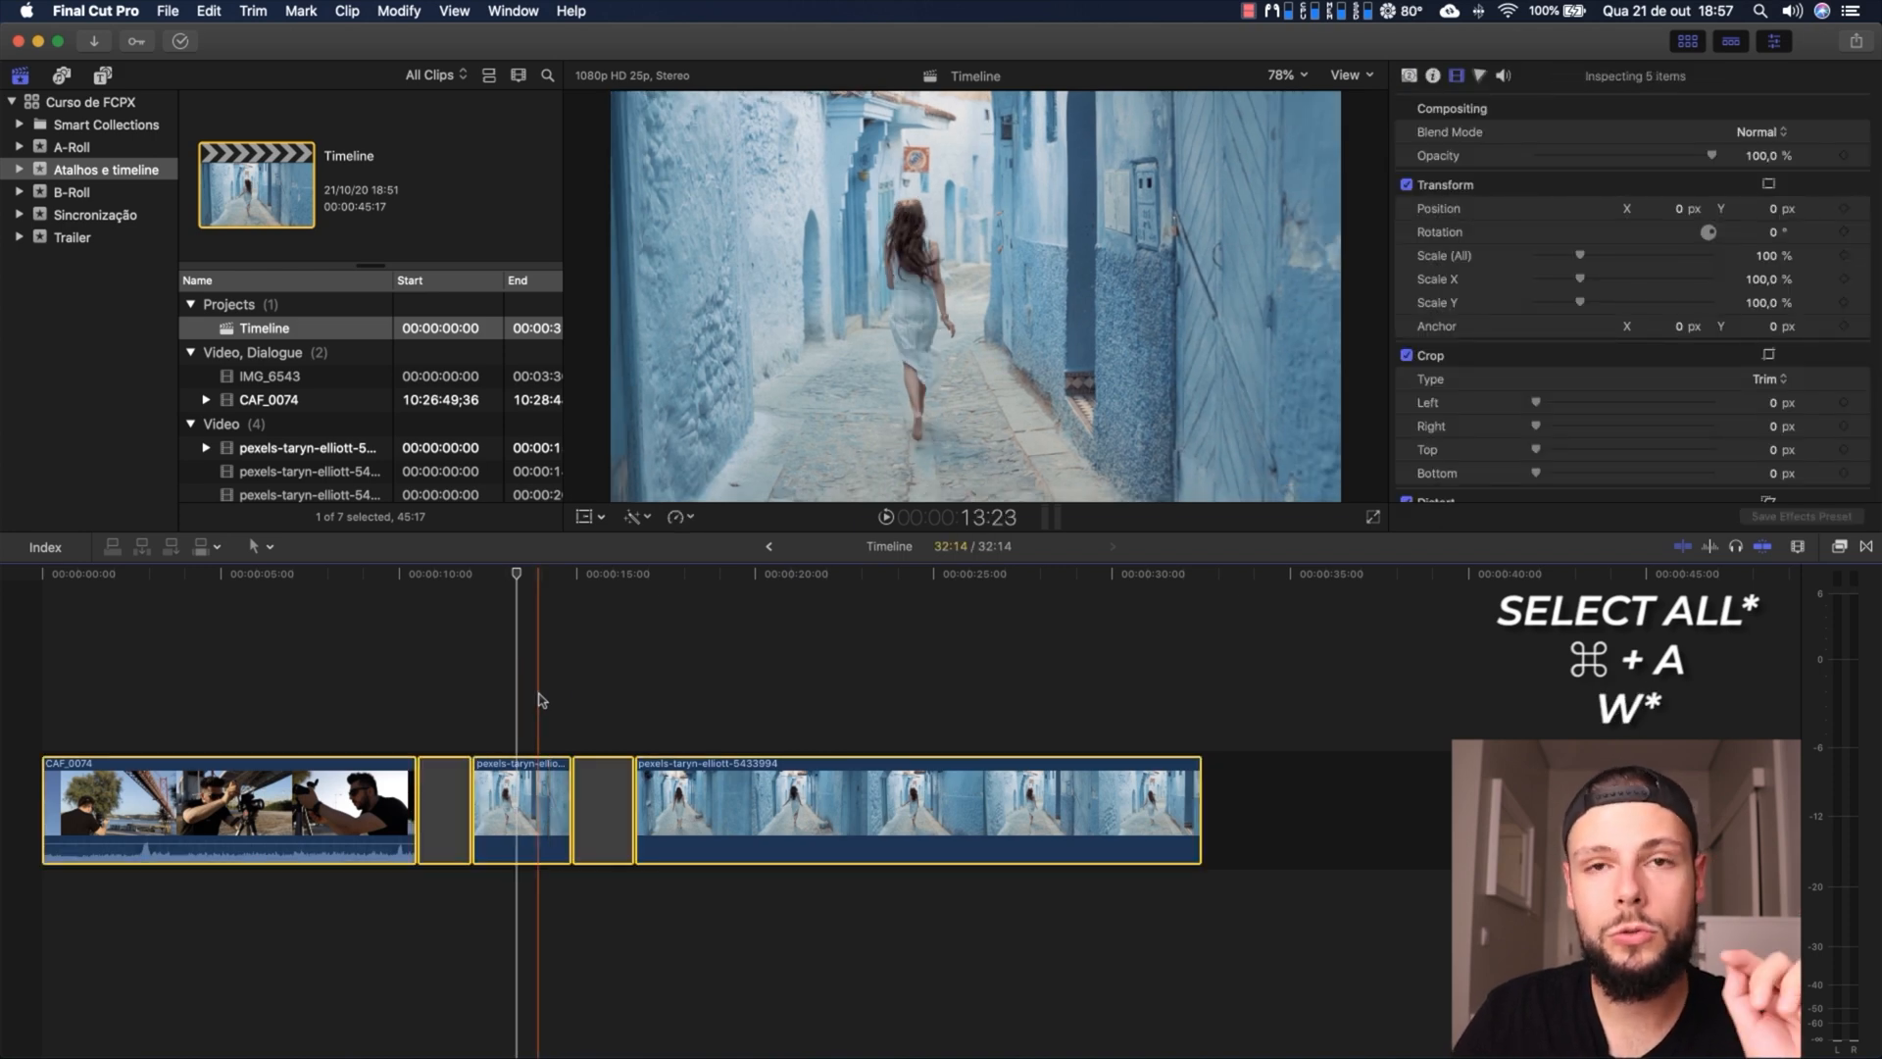
click(538, 700)
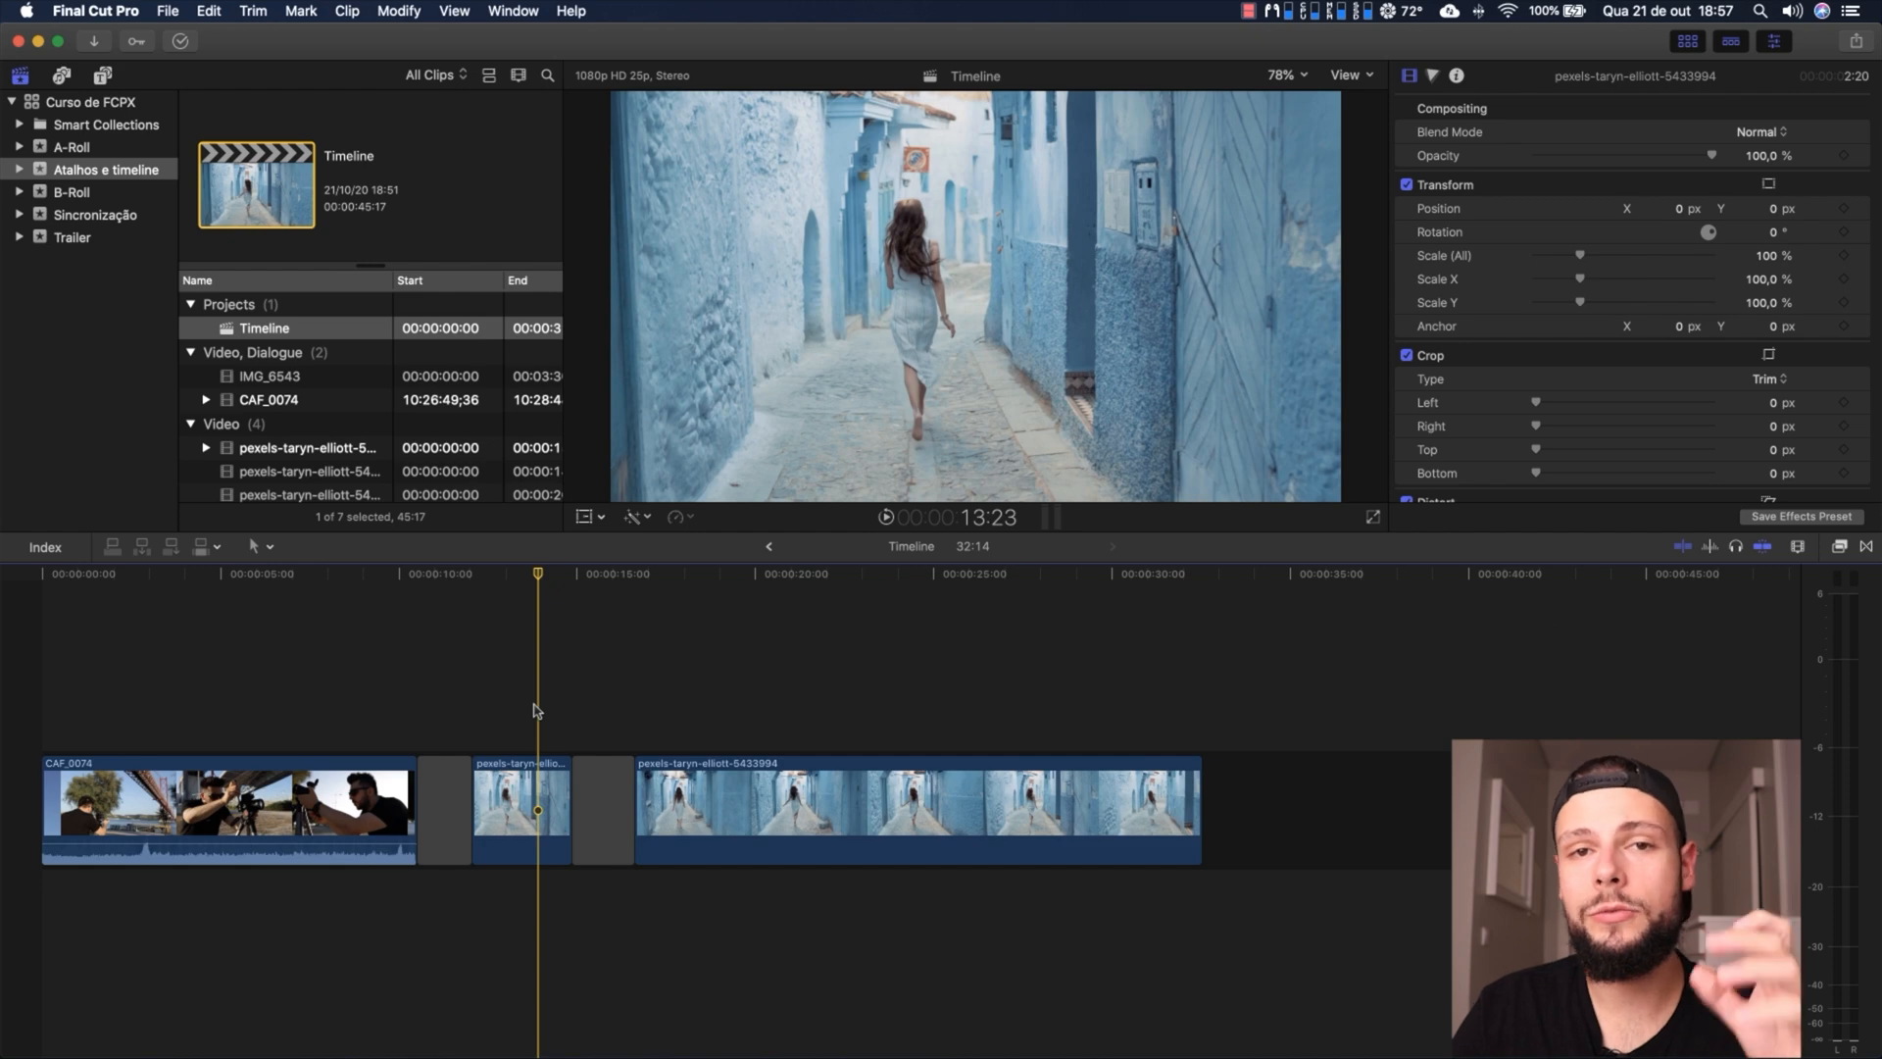
Select the second pexels clip, add the first pexels clip and CAF_0074 to the selection, and deselect everything
click(536, 799)
click(710, 799)
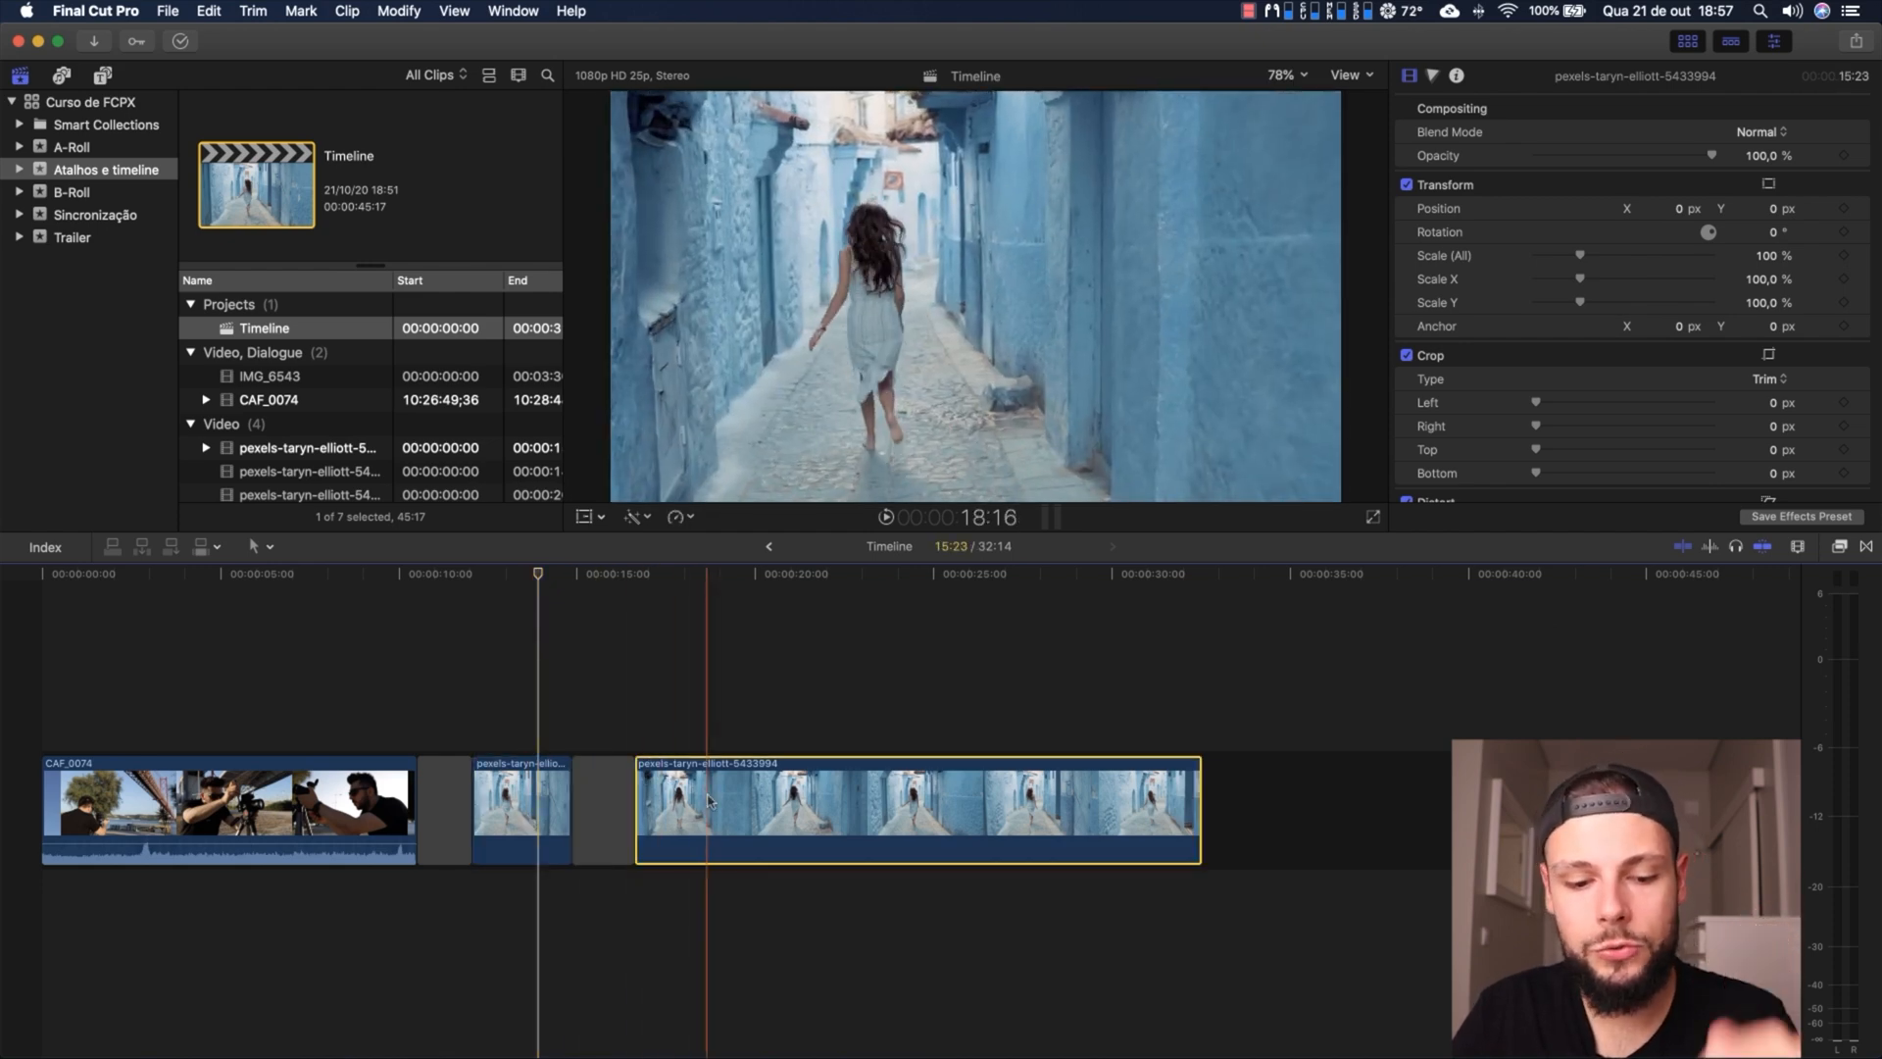
super+click(493, 781)
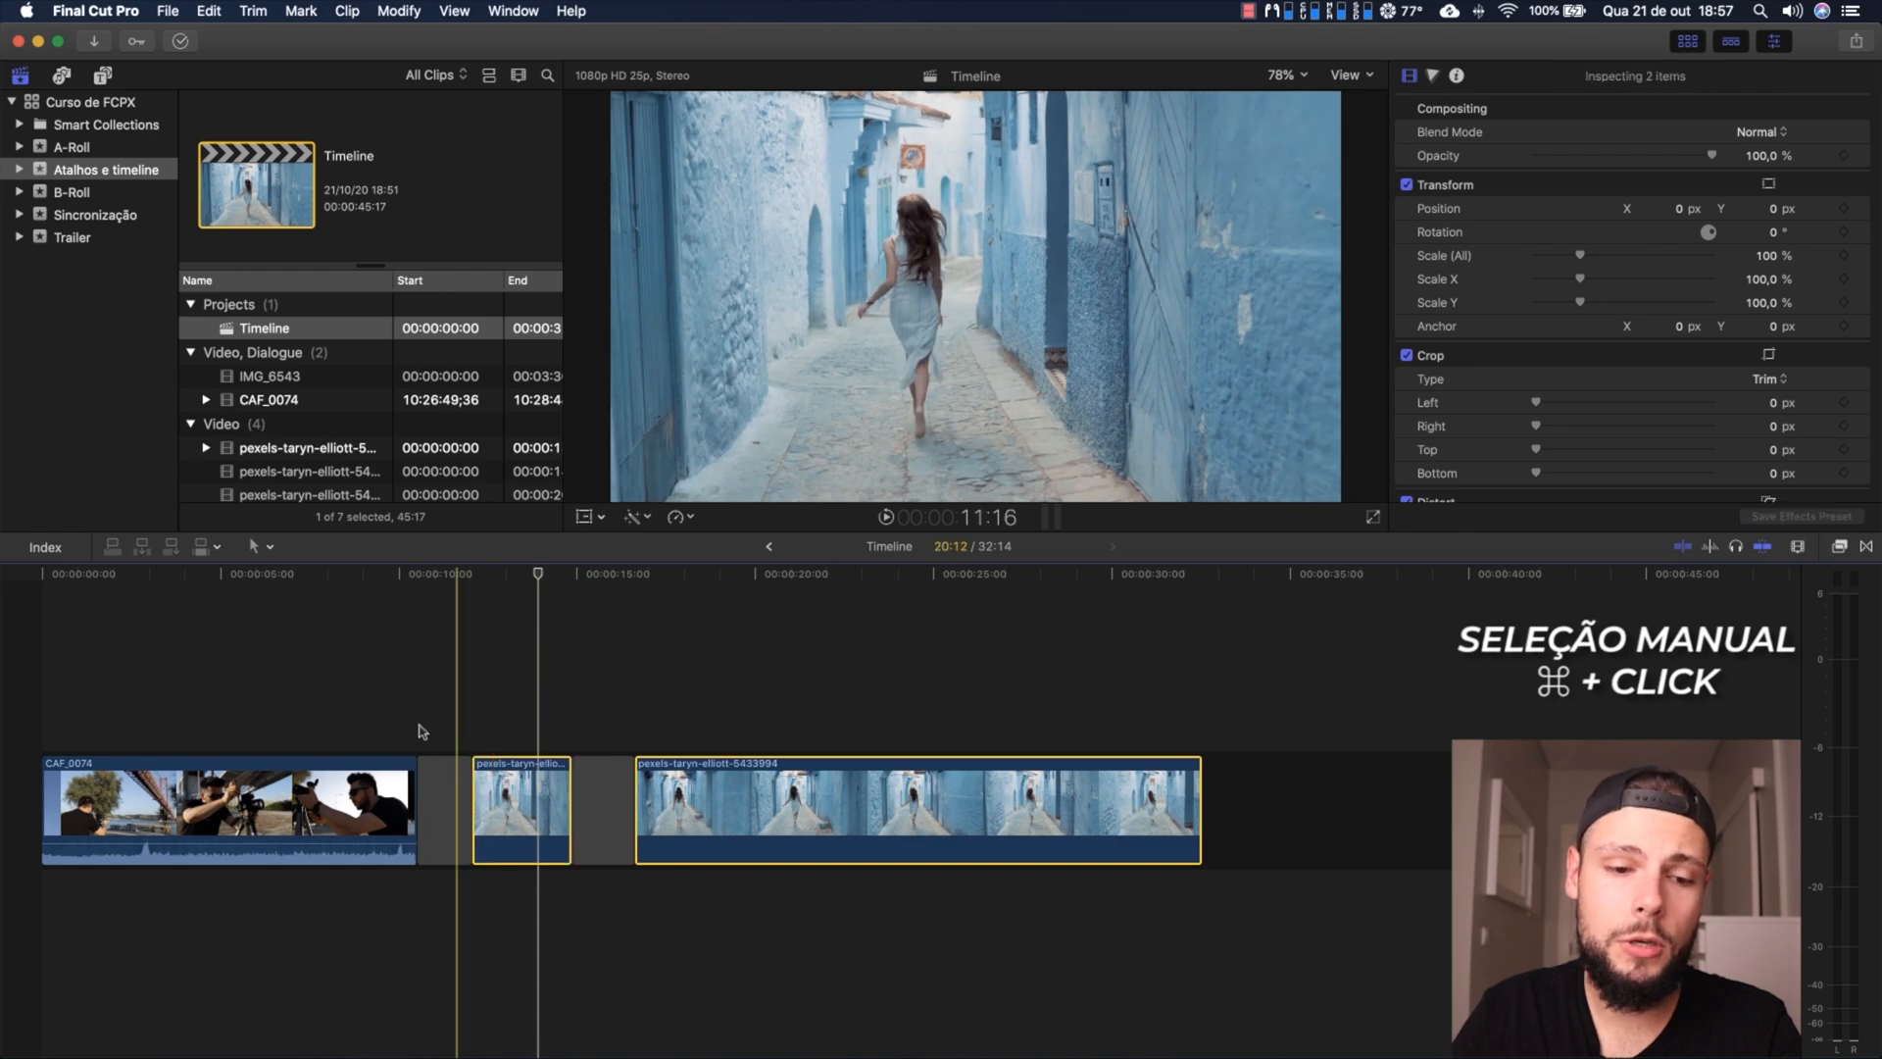
super+click(331, 777)
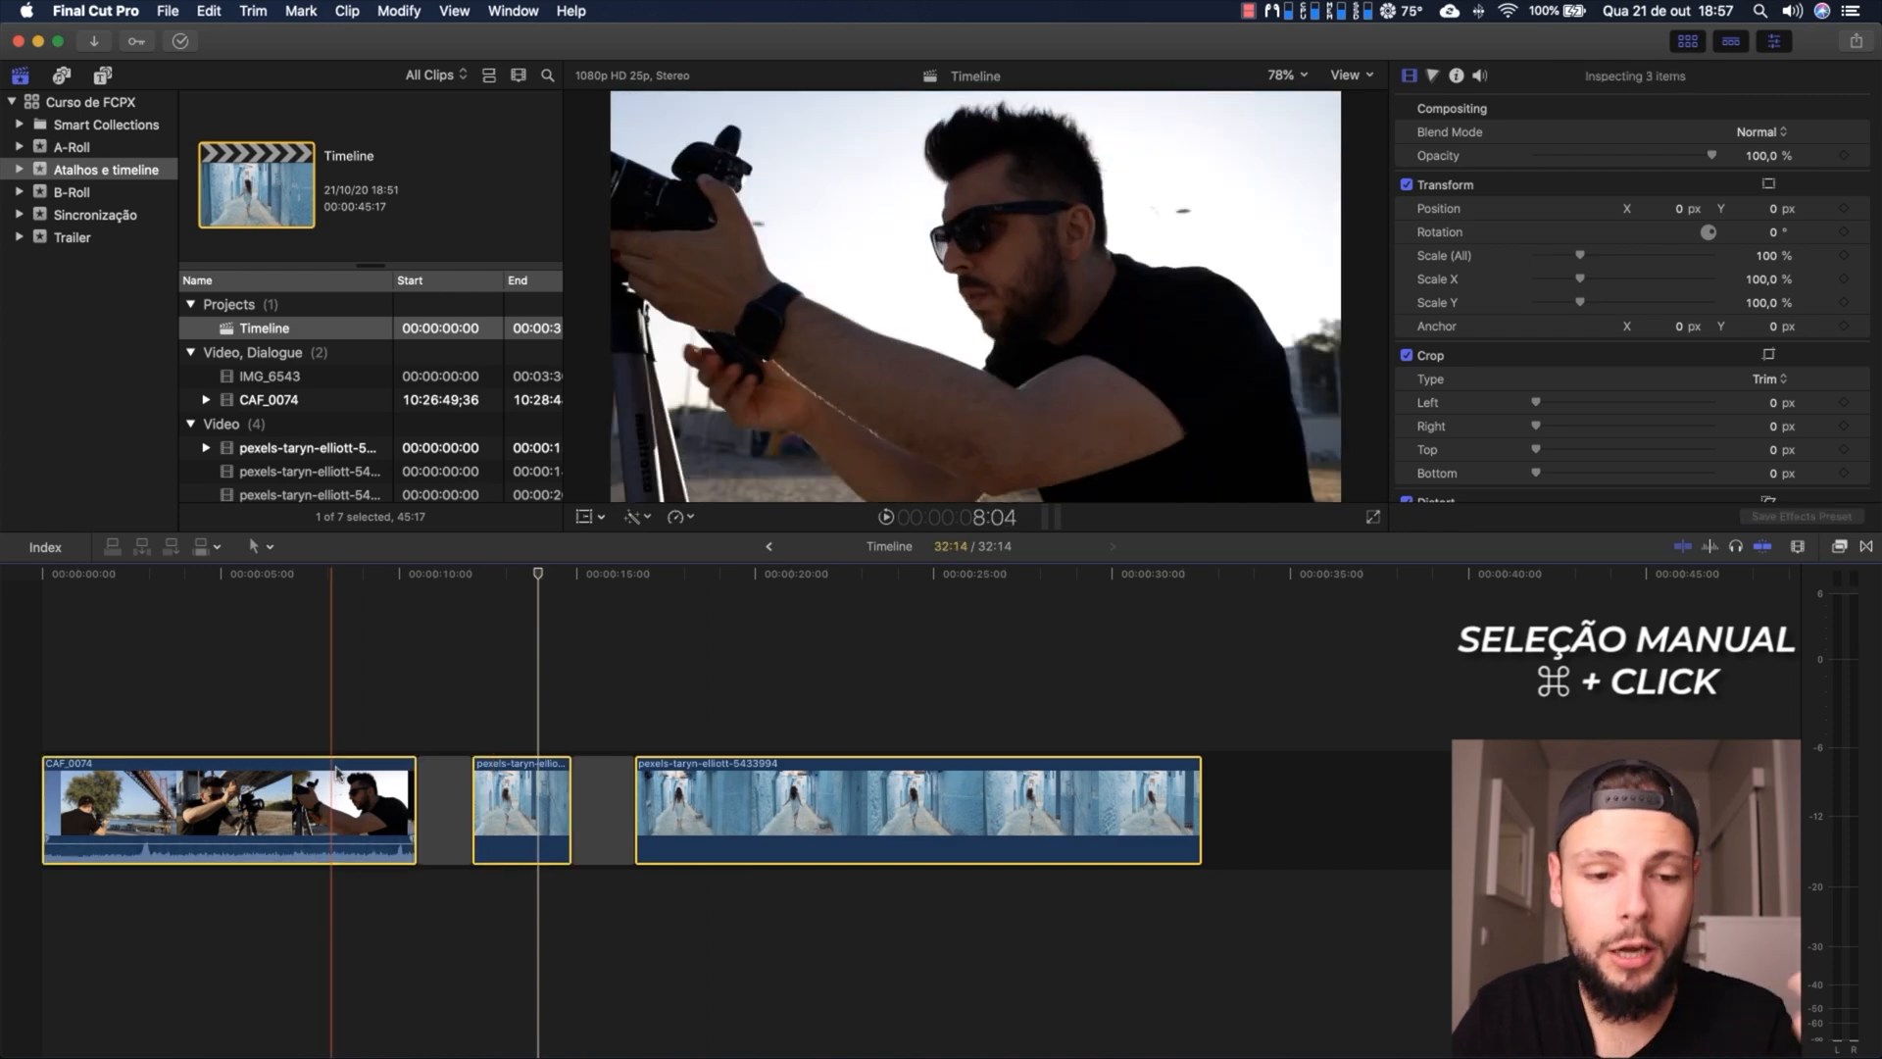
click(450, 723)
Try cutting the first pexels clip at 13:24 and deleting the part after the cut, and undo both edits
key(super+equal)
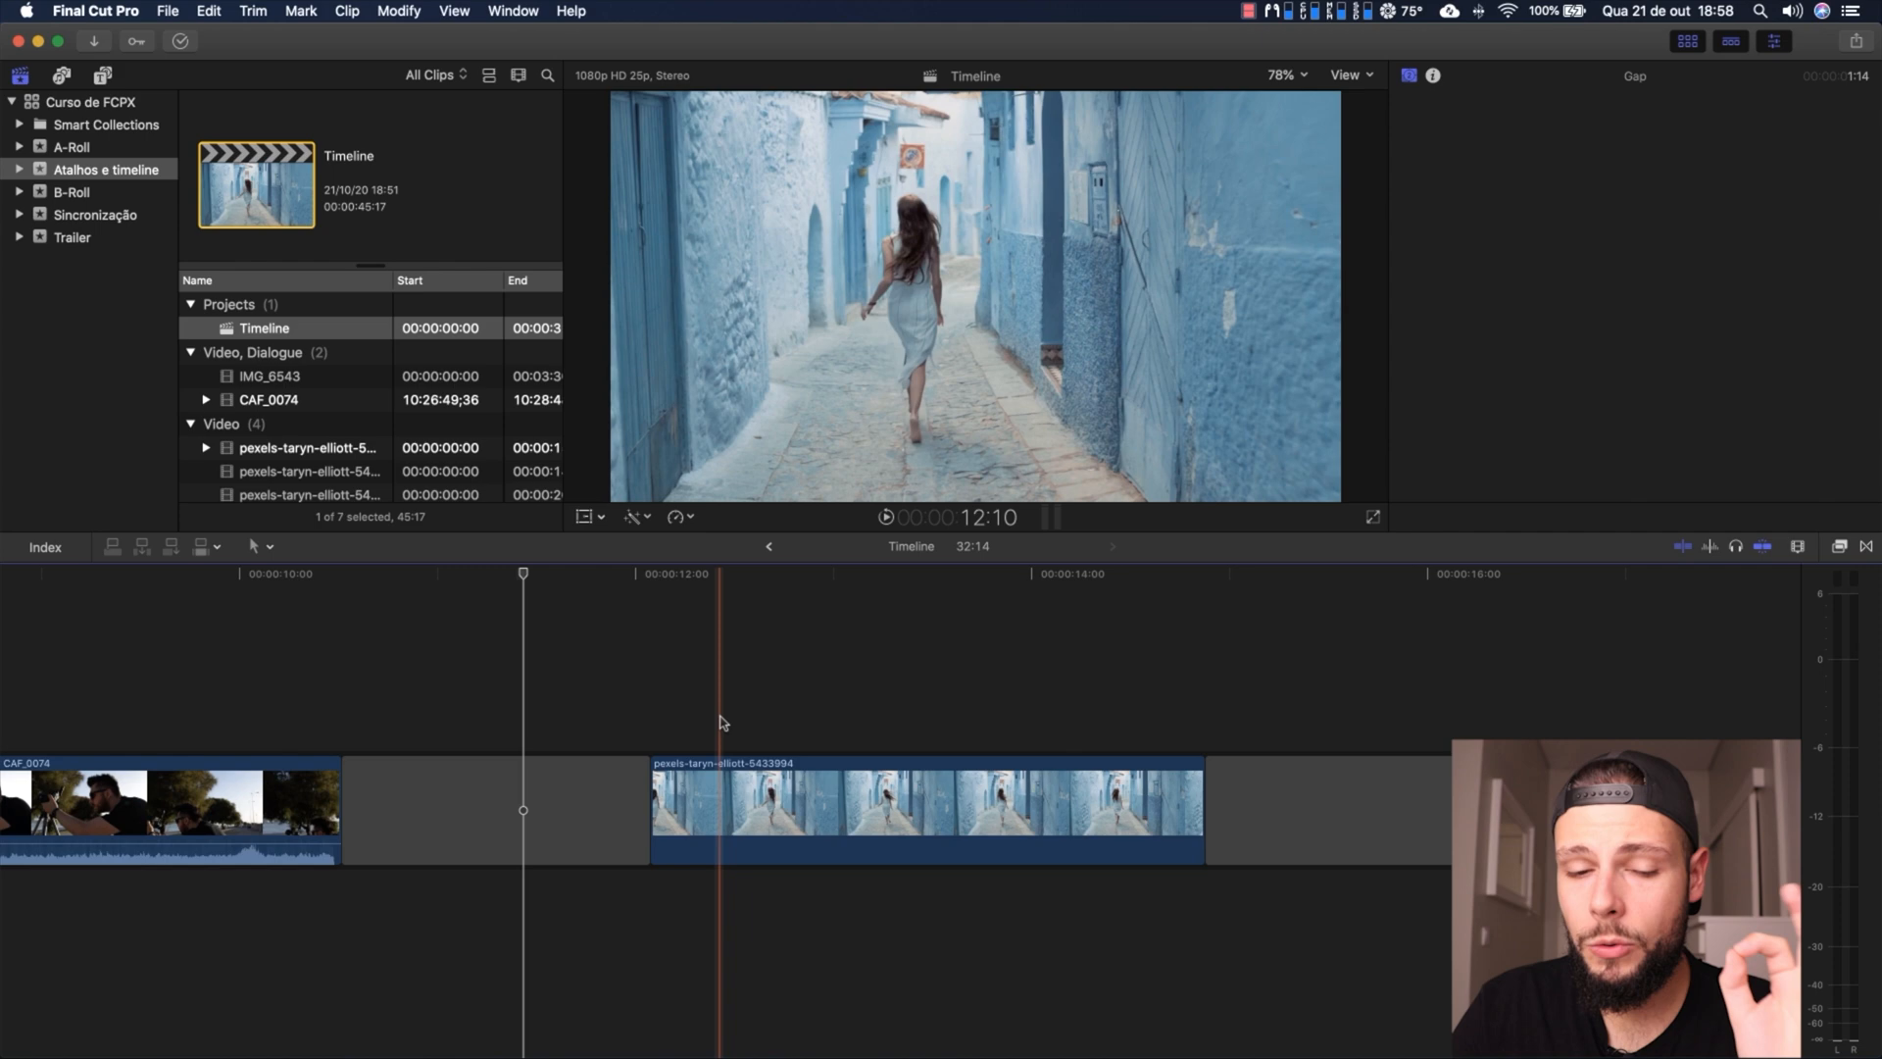
scroll(1039, 784, right, 2)
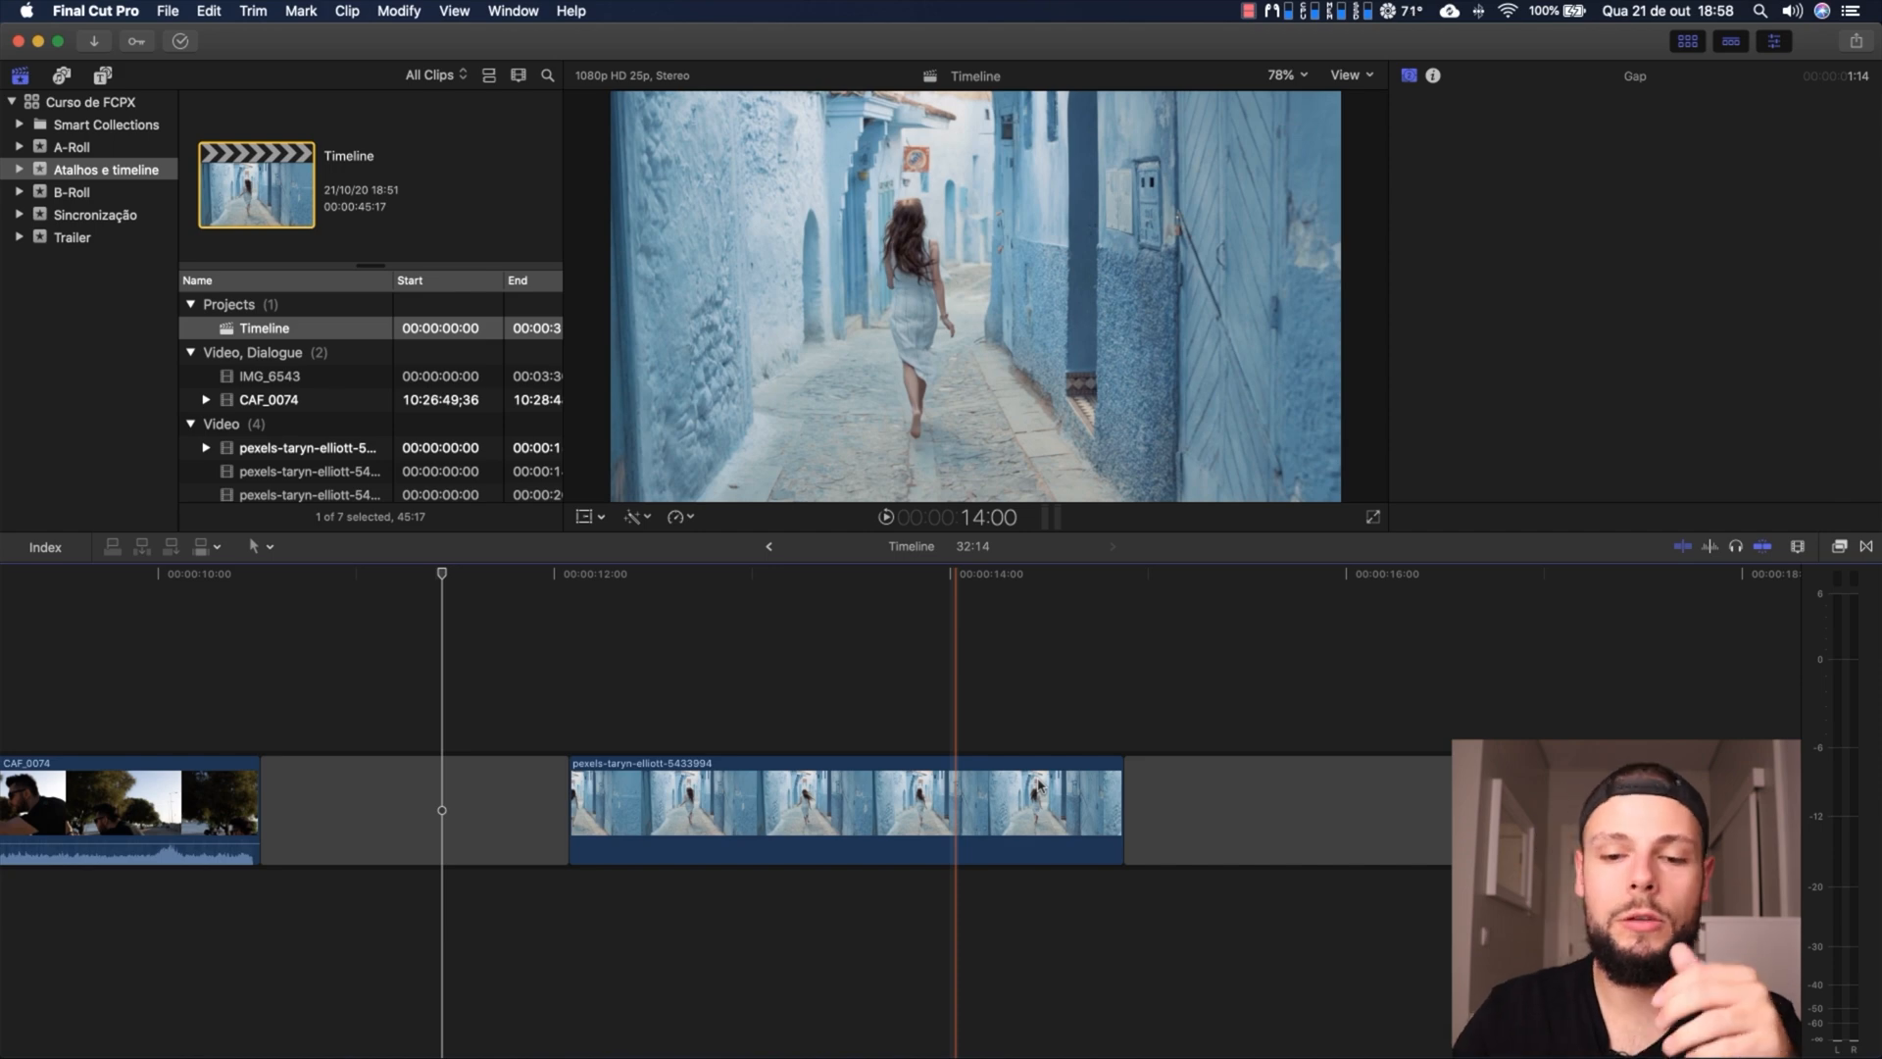
click(946, 729)
key(super+b)
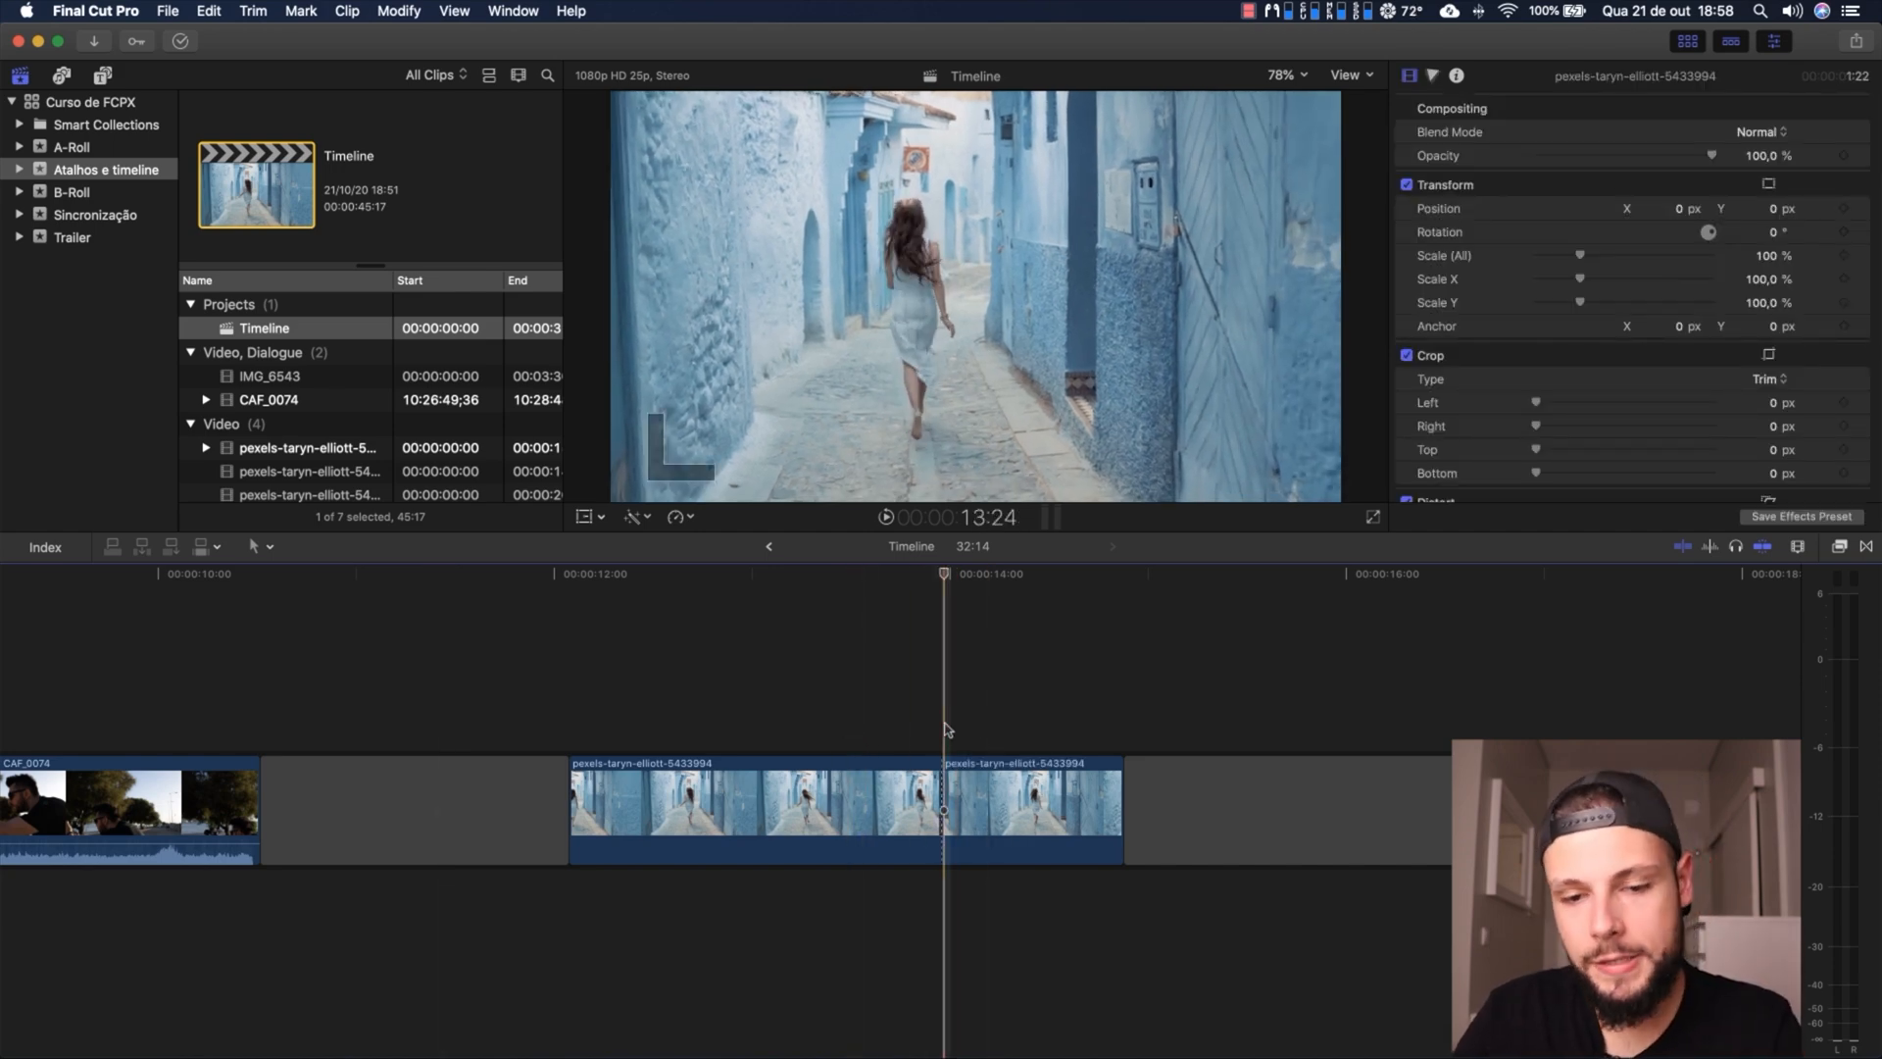
key(Delete)
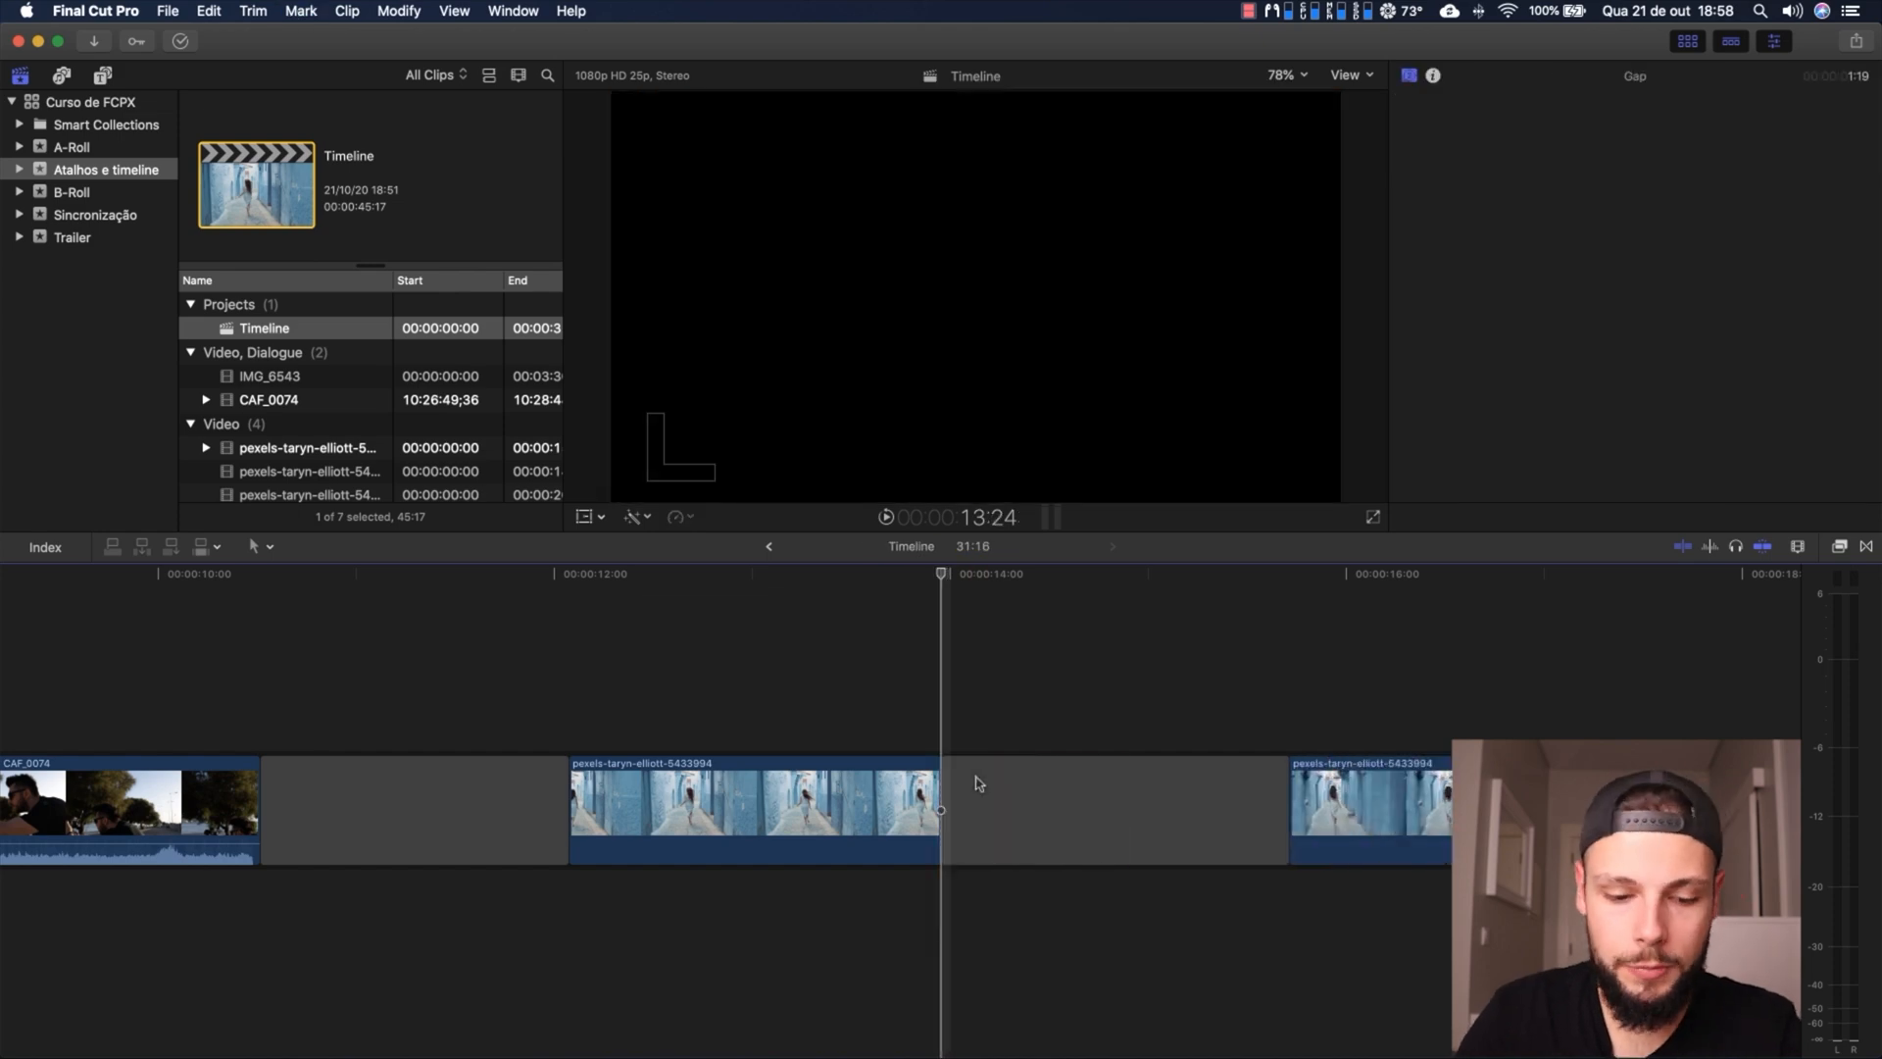
key(super+z)
key(super+z)
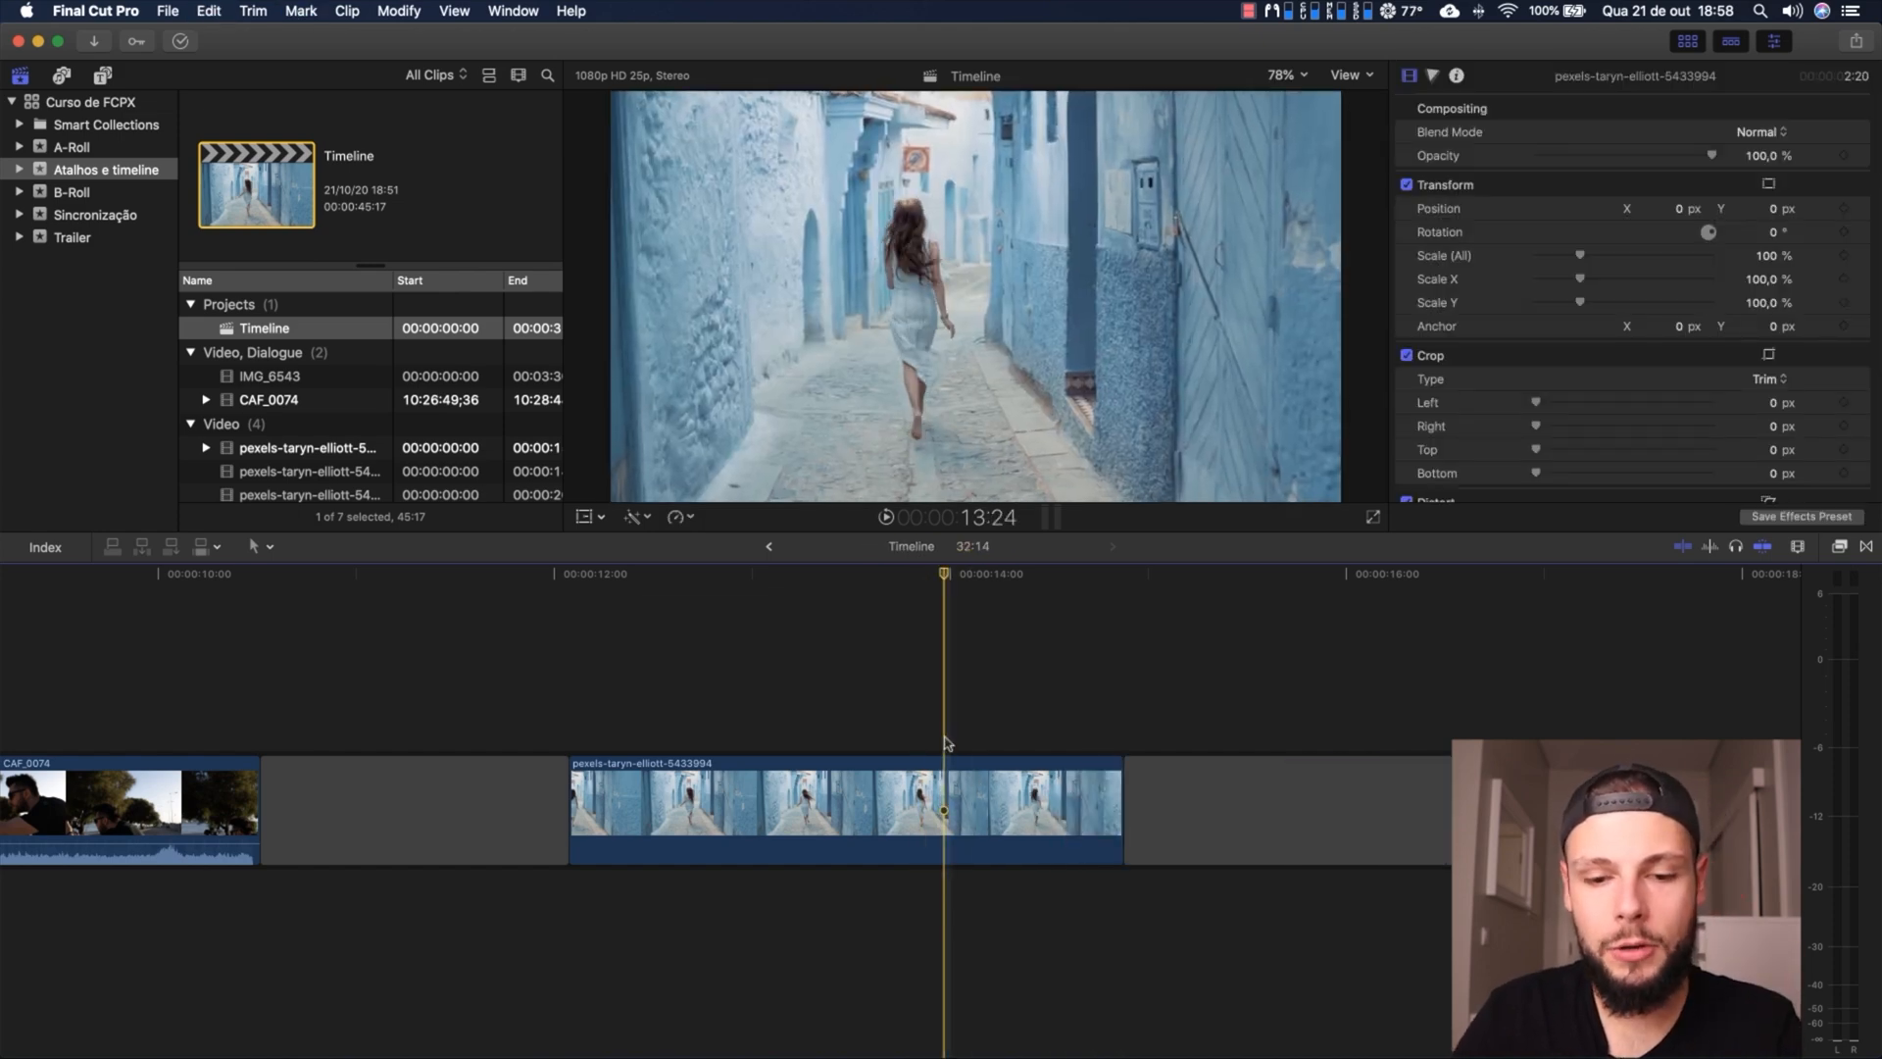
Trim the end of the first pexels clip at 13:24 and its start at 12:14
click(959, 784)
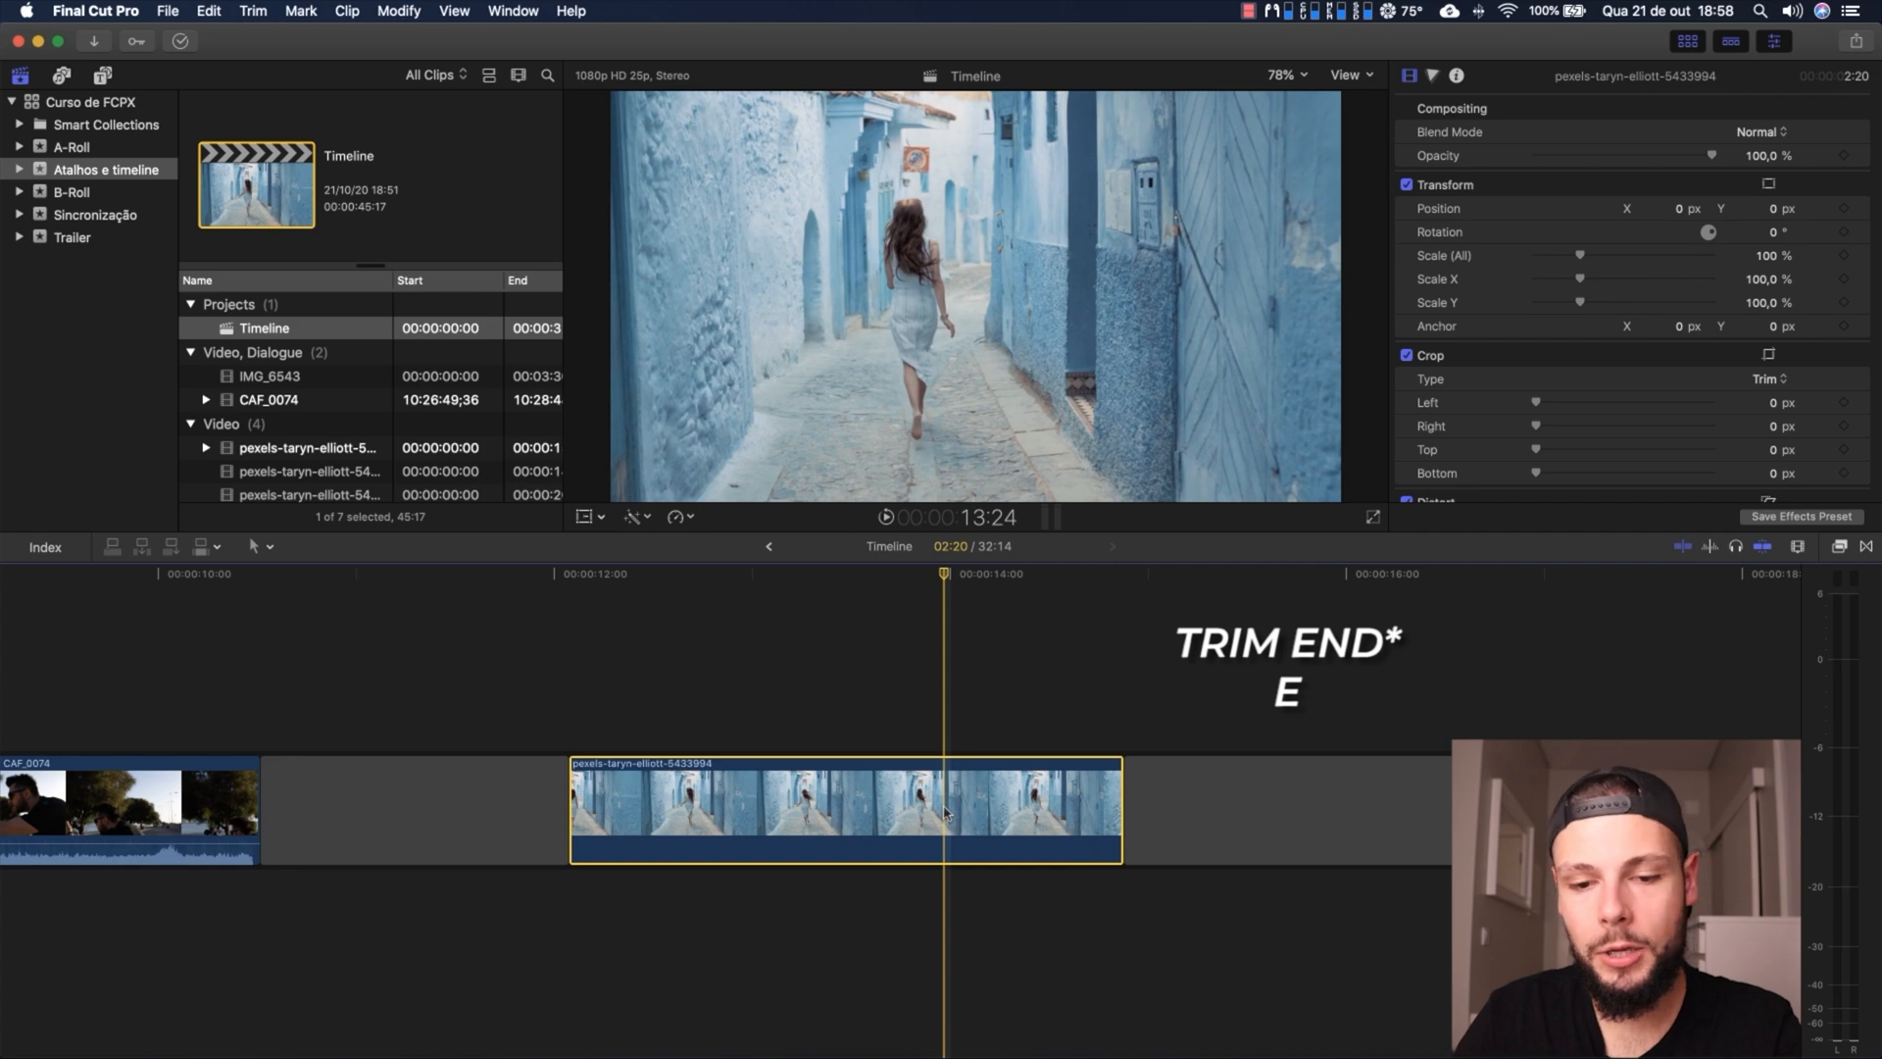
key(alt+bracketright)
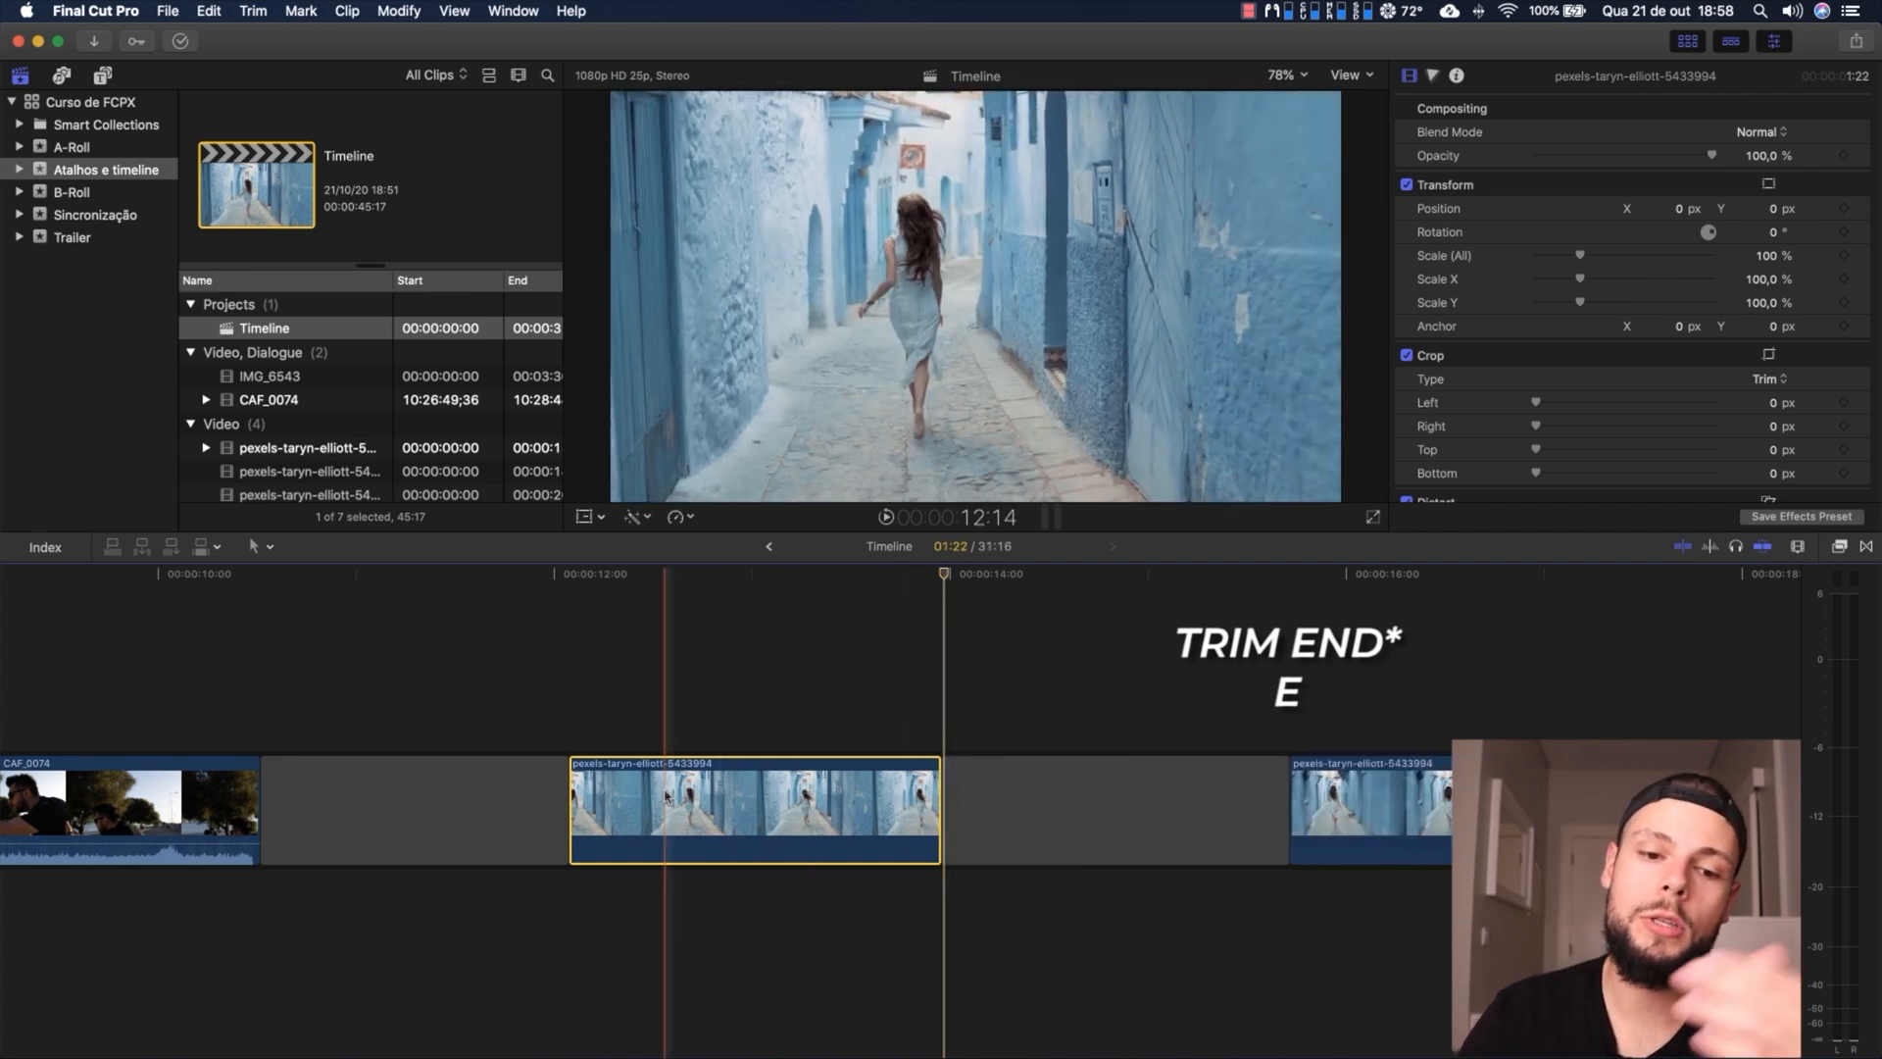
click(674, 733)
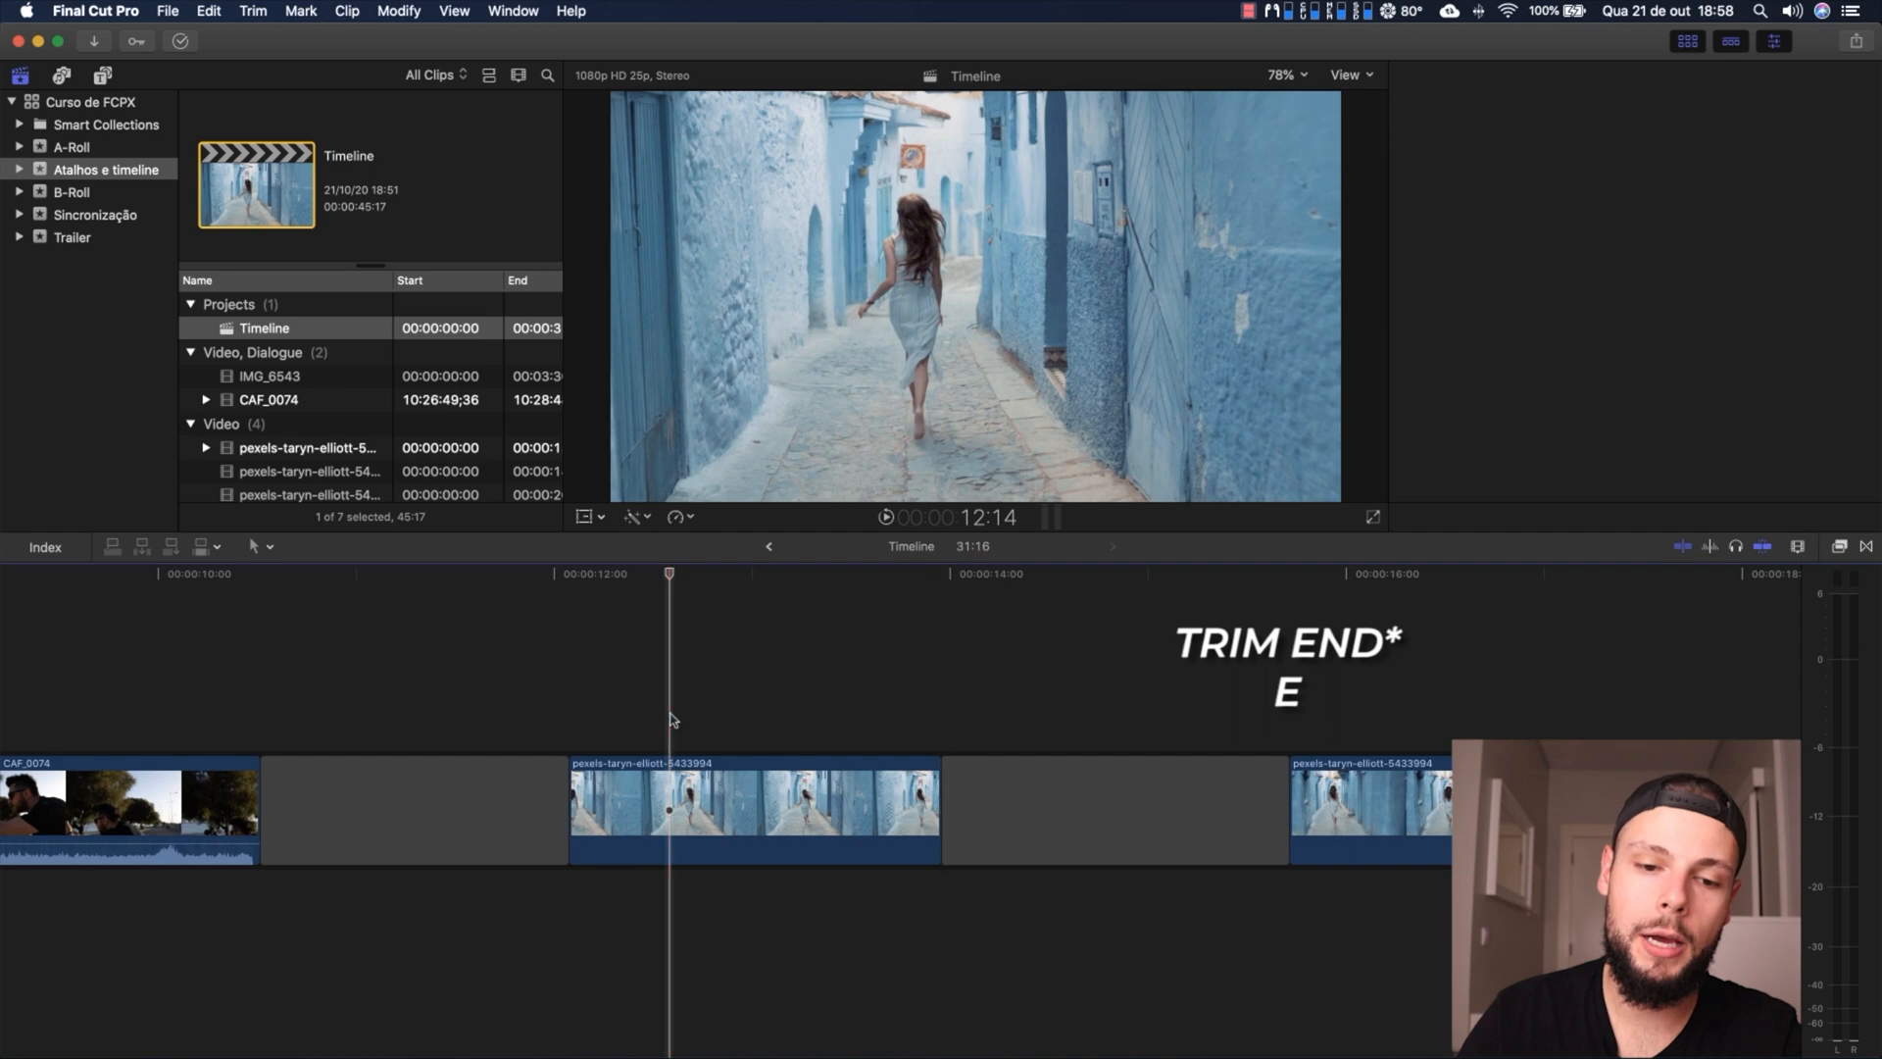
click(663, 792)
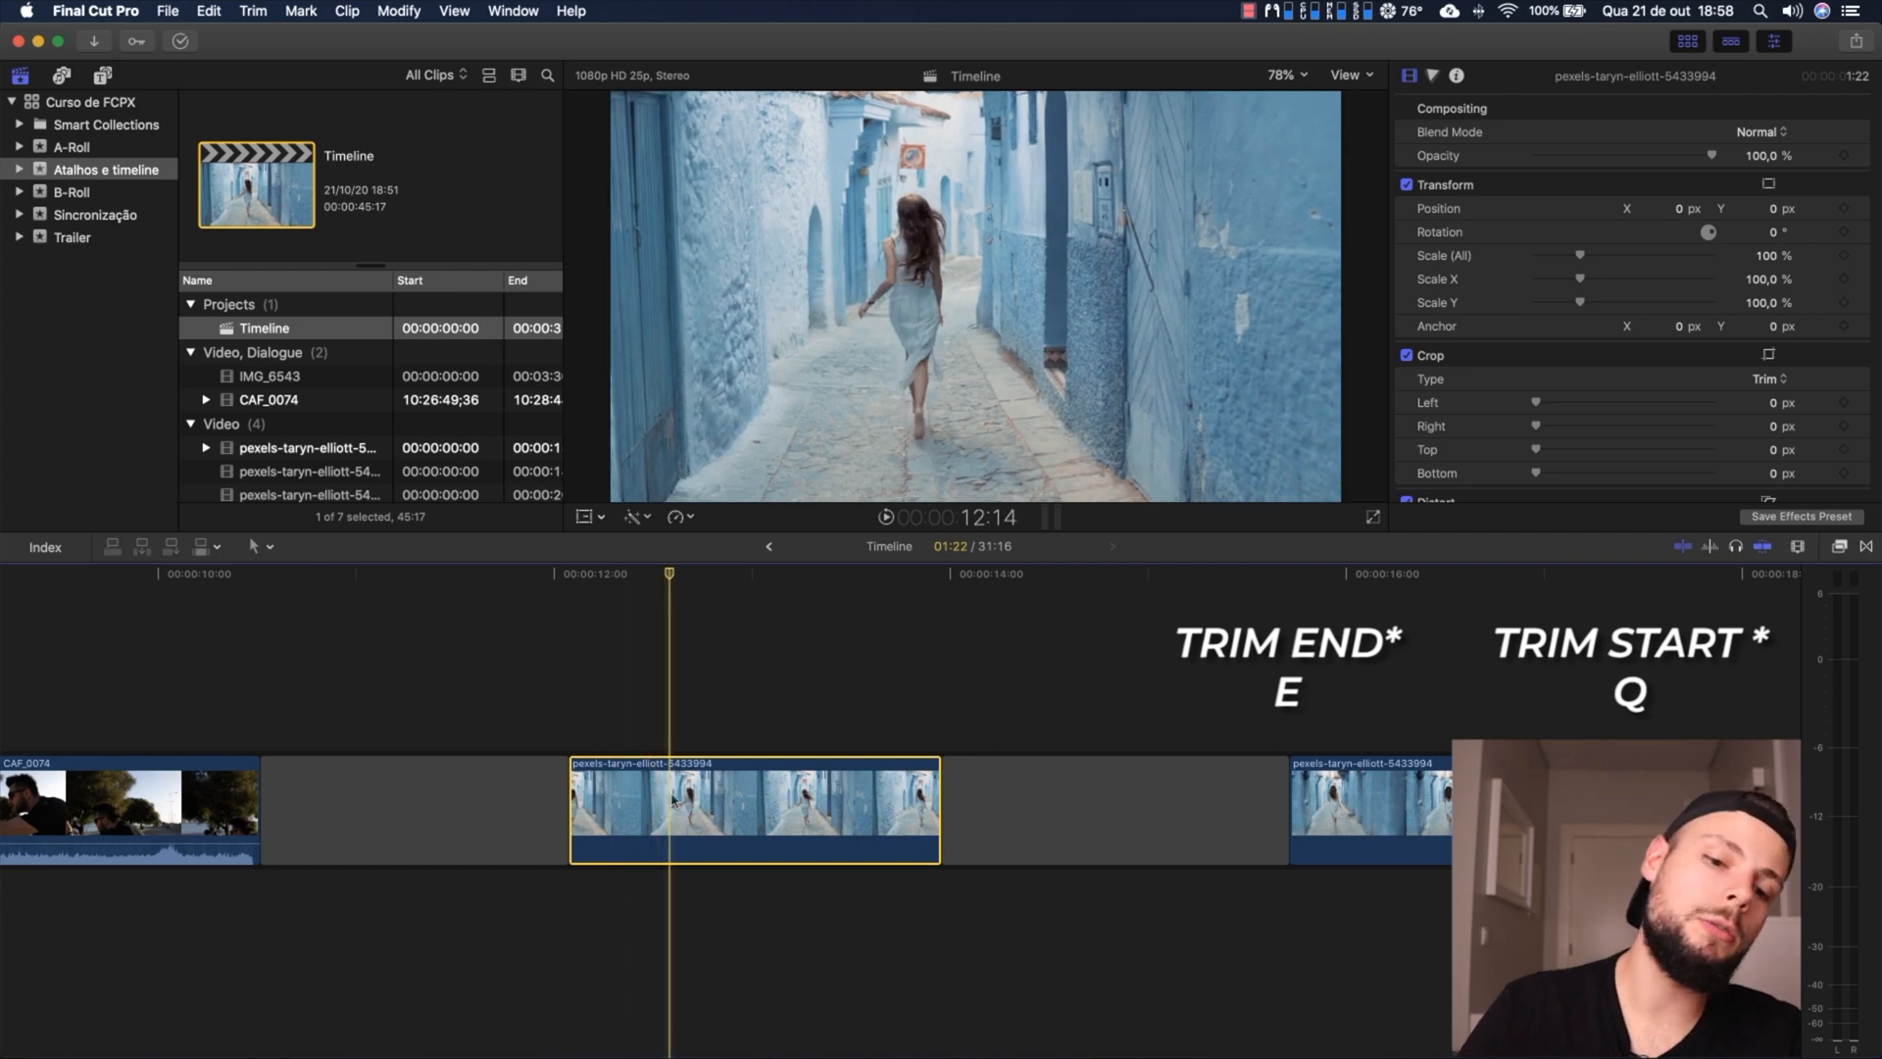
key(q)
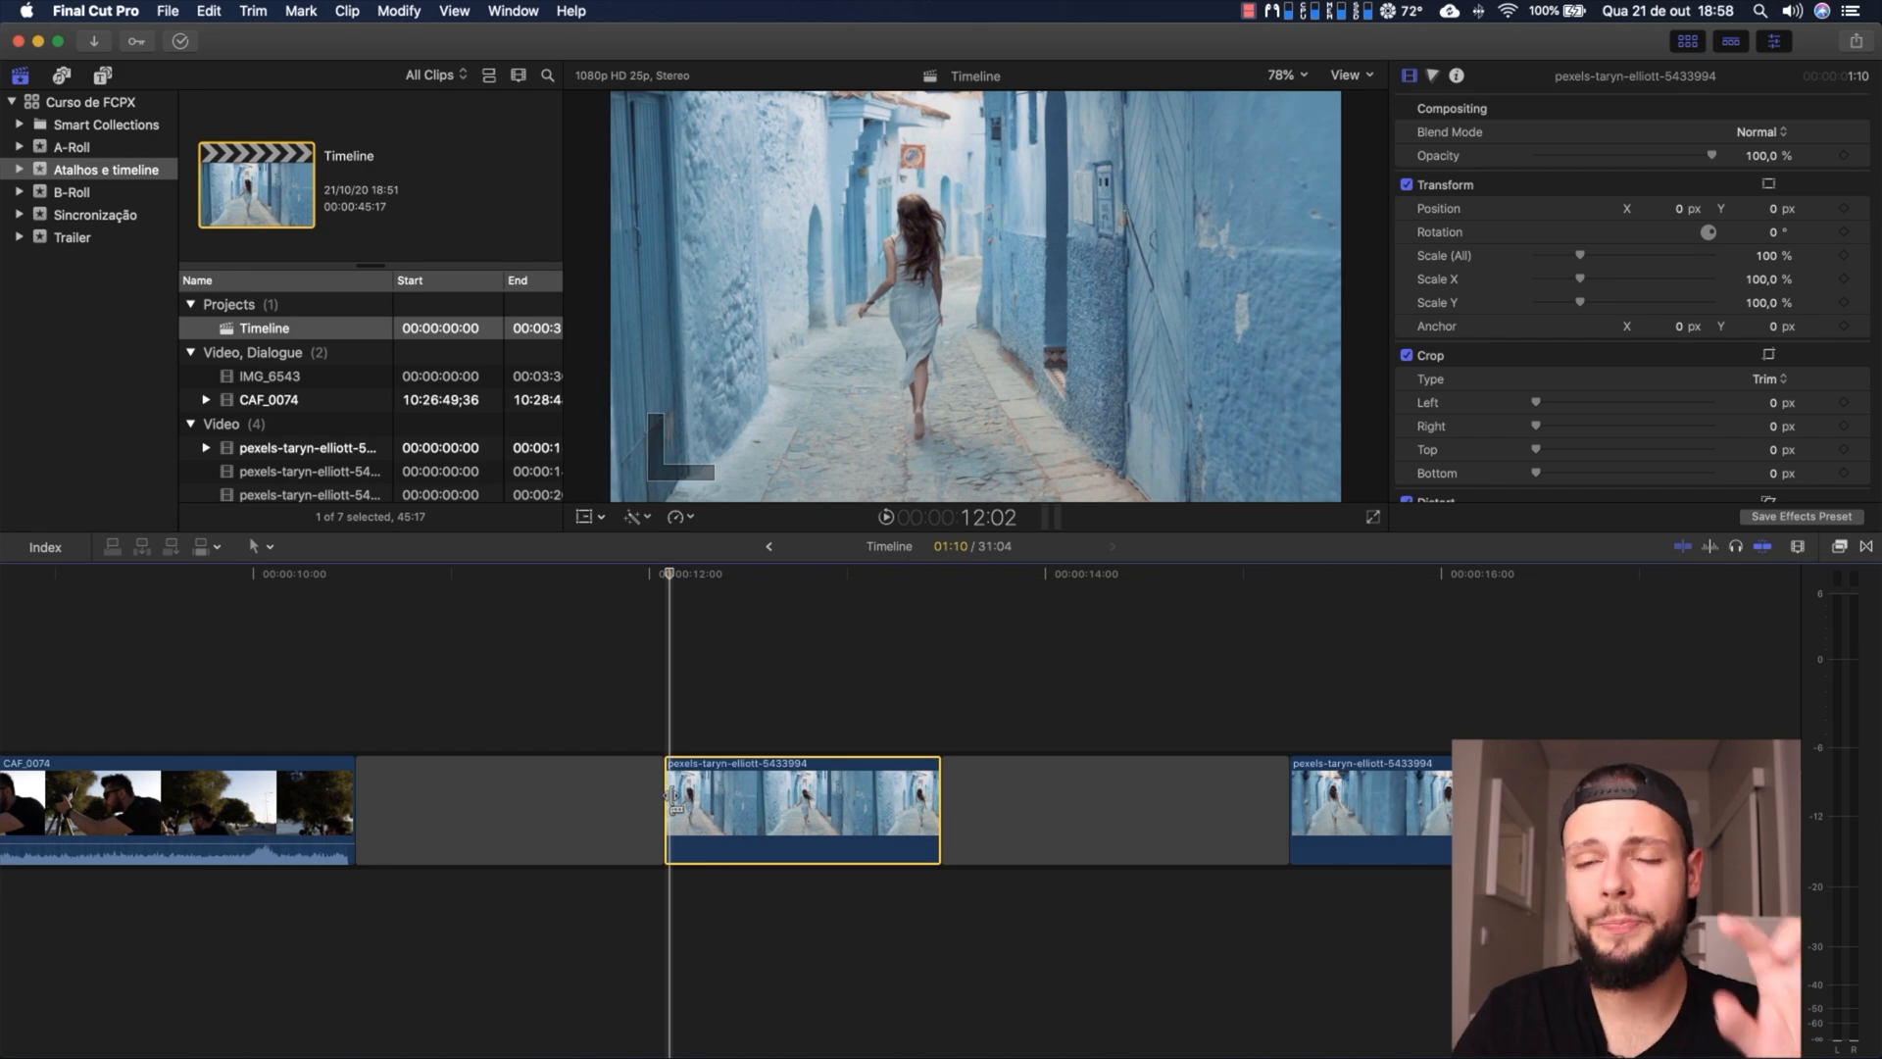
click(1033, 693)
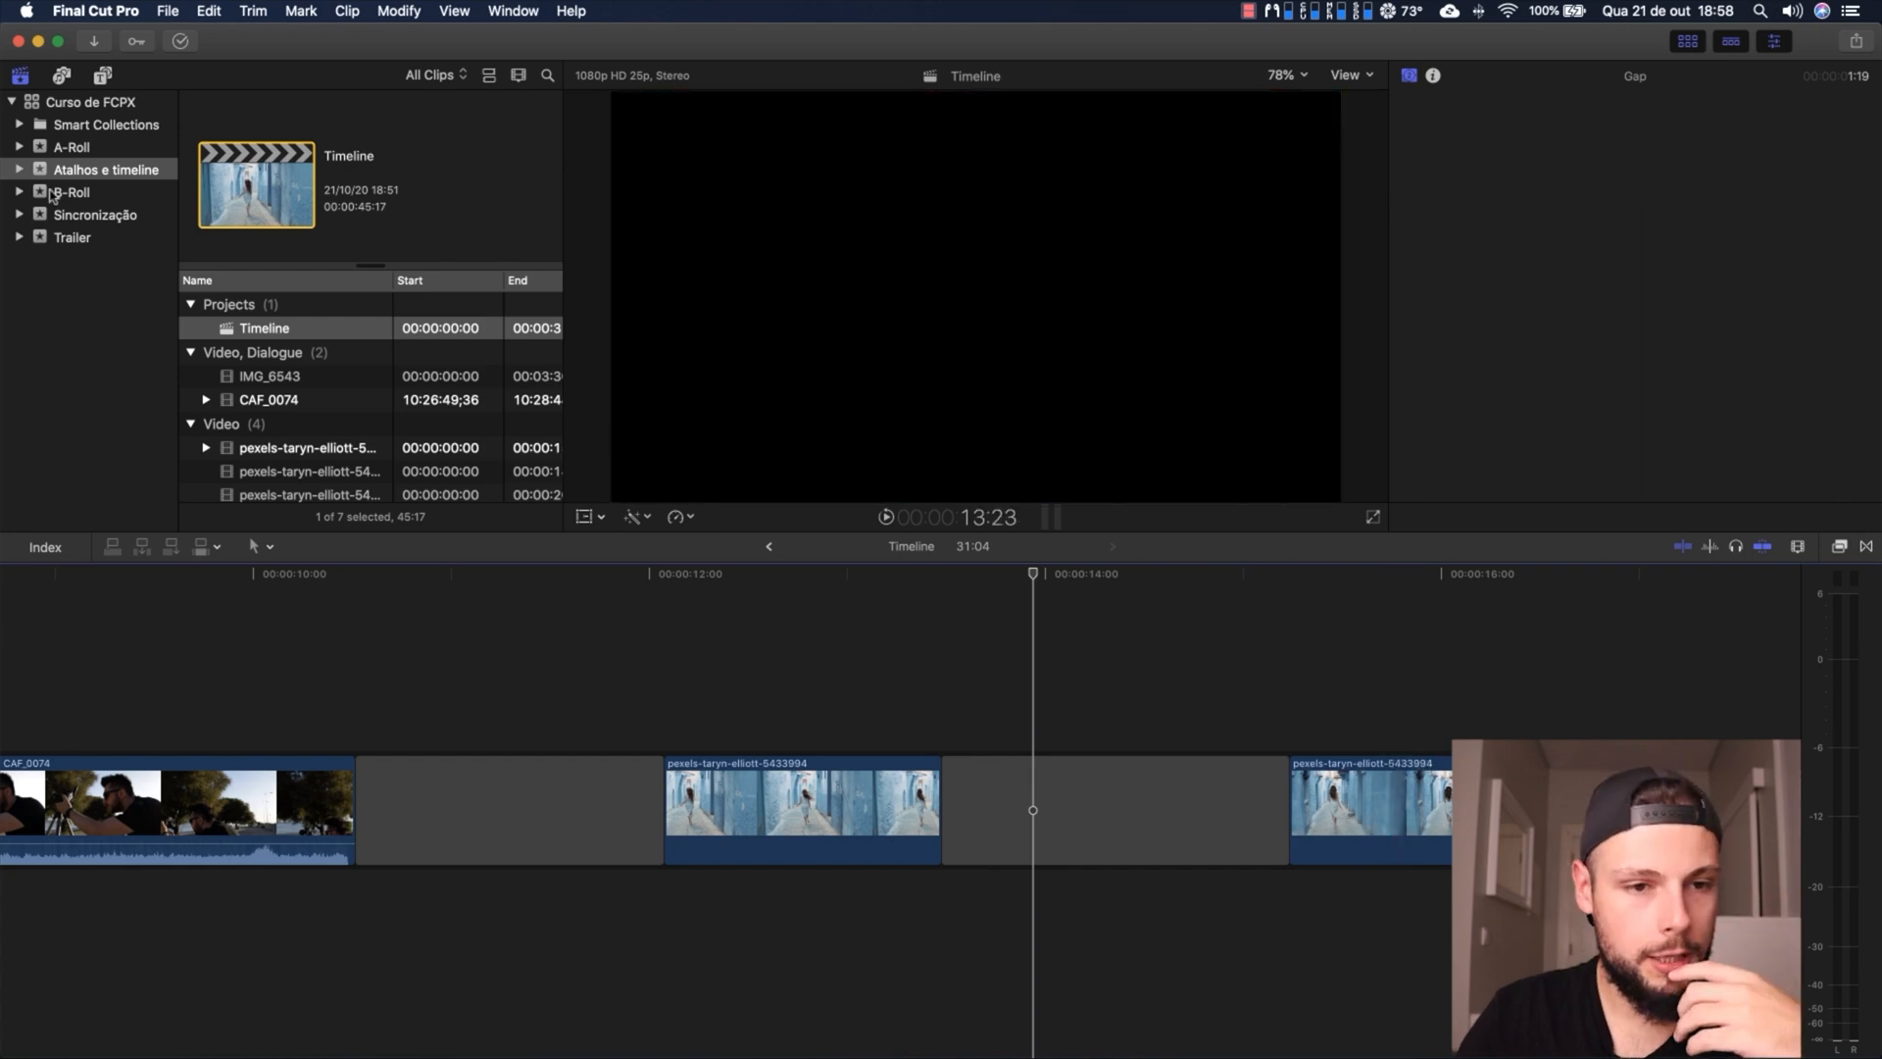
Open the Sincronização project from the Sincronização event and place the playhead at 2:01:01
click(85, 217)
double_click(297, 328)
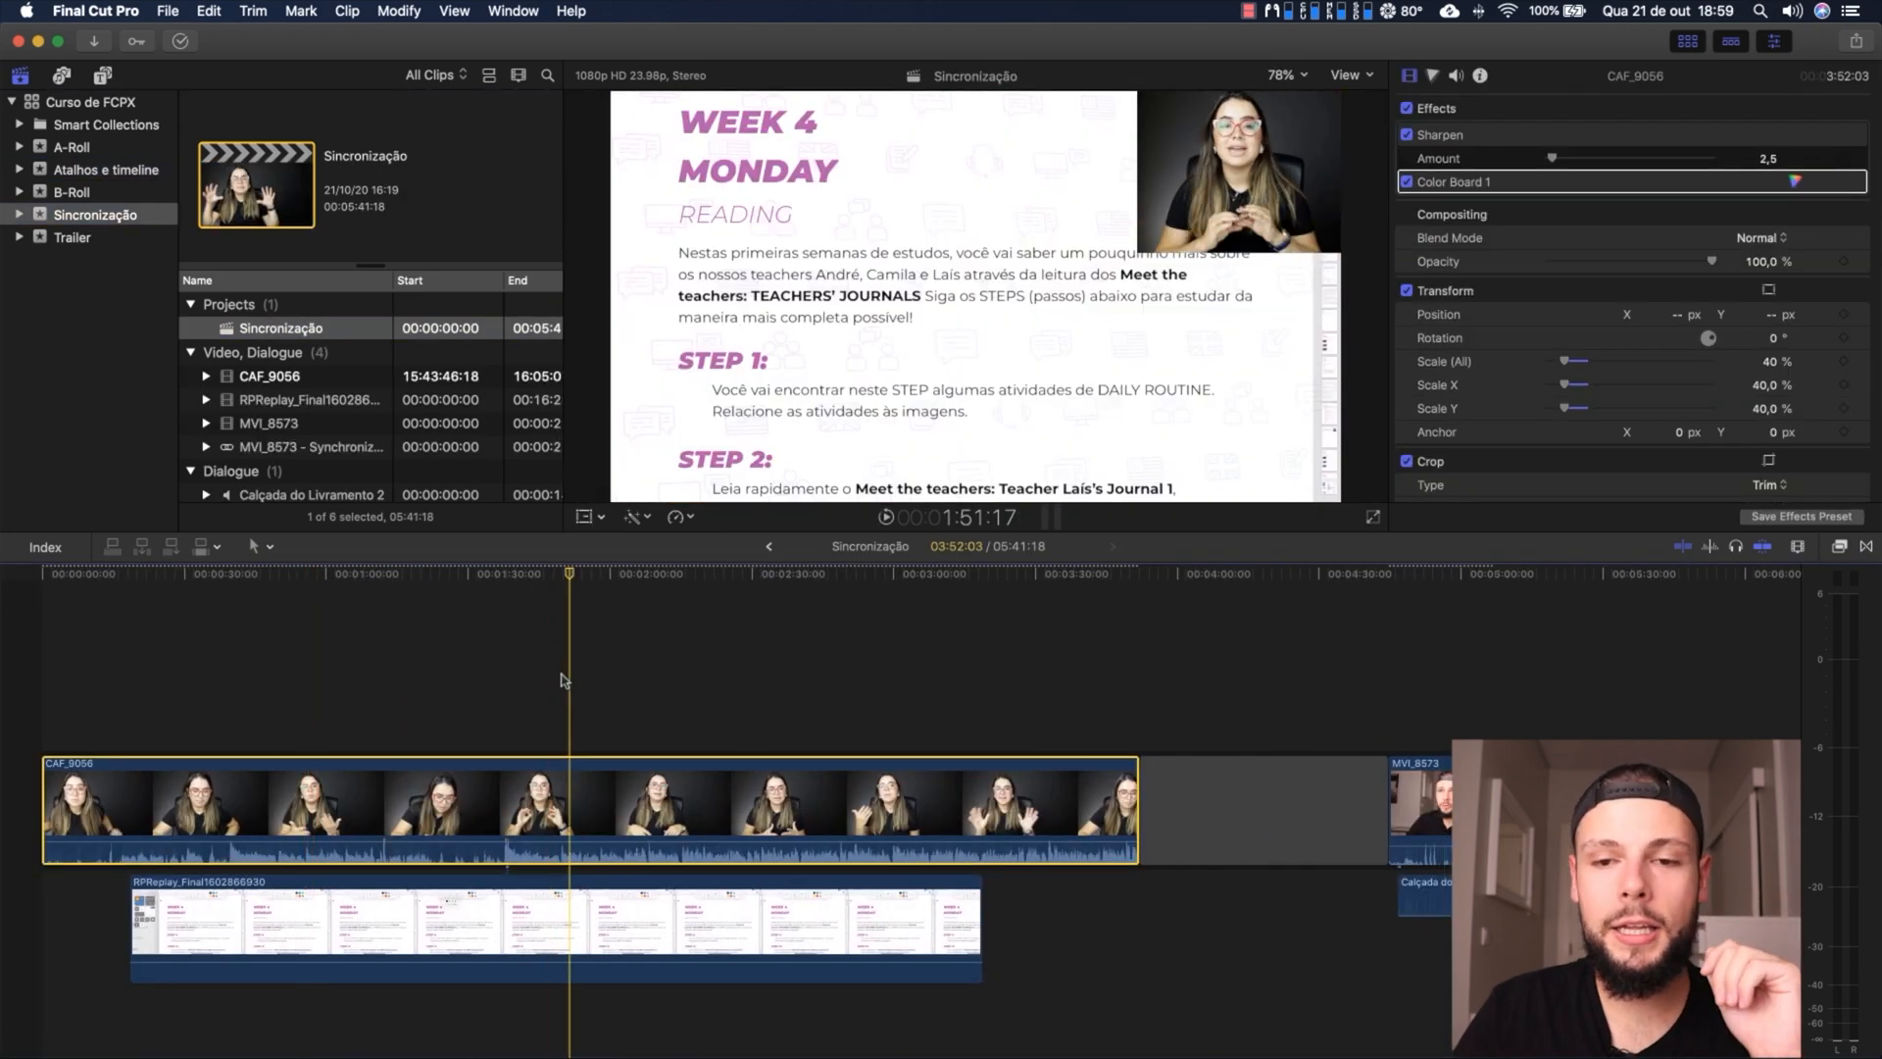
click(615, 690)
click(615, 690)
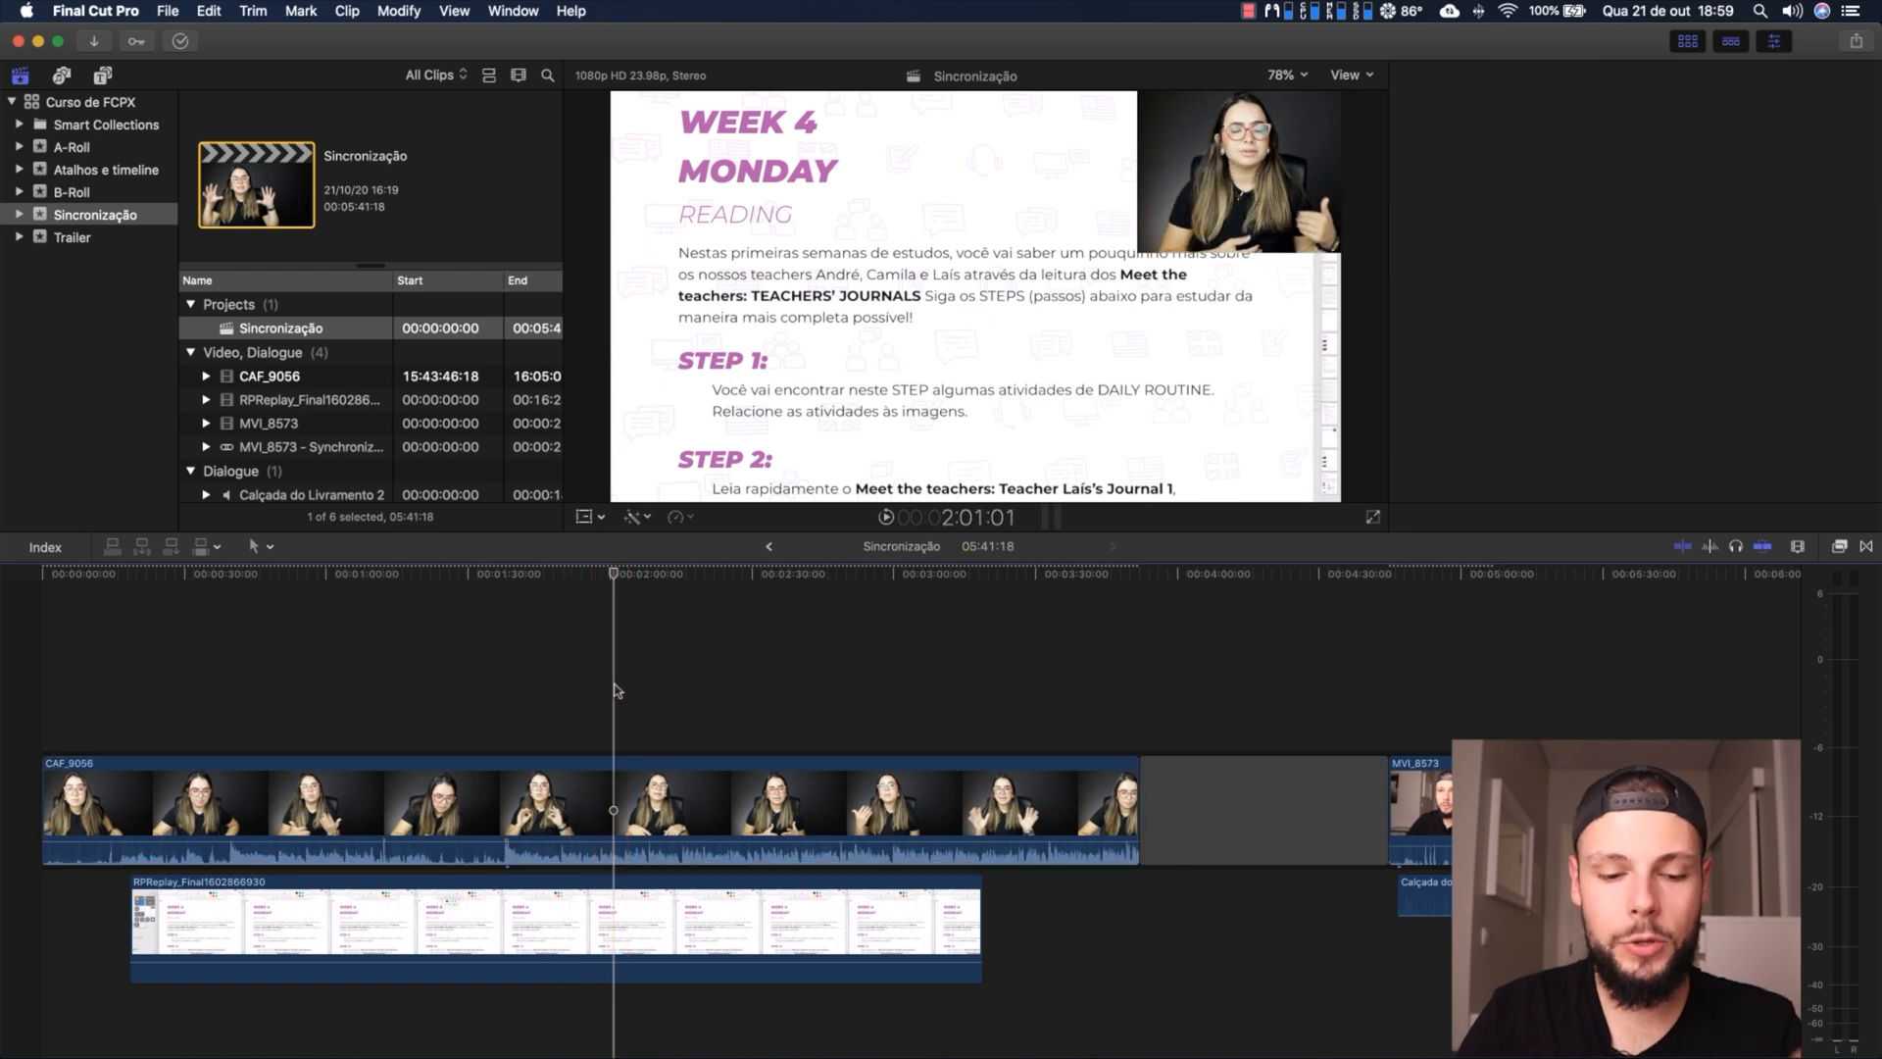
Blade CAF_9056 and the connected RPReplay clip at 2:01:01 and about 14:07 further on, and delete the section between the cuts
key(shift+super+b)
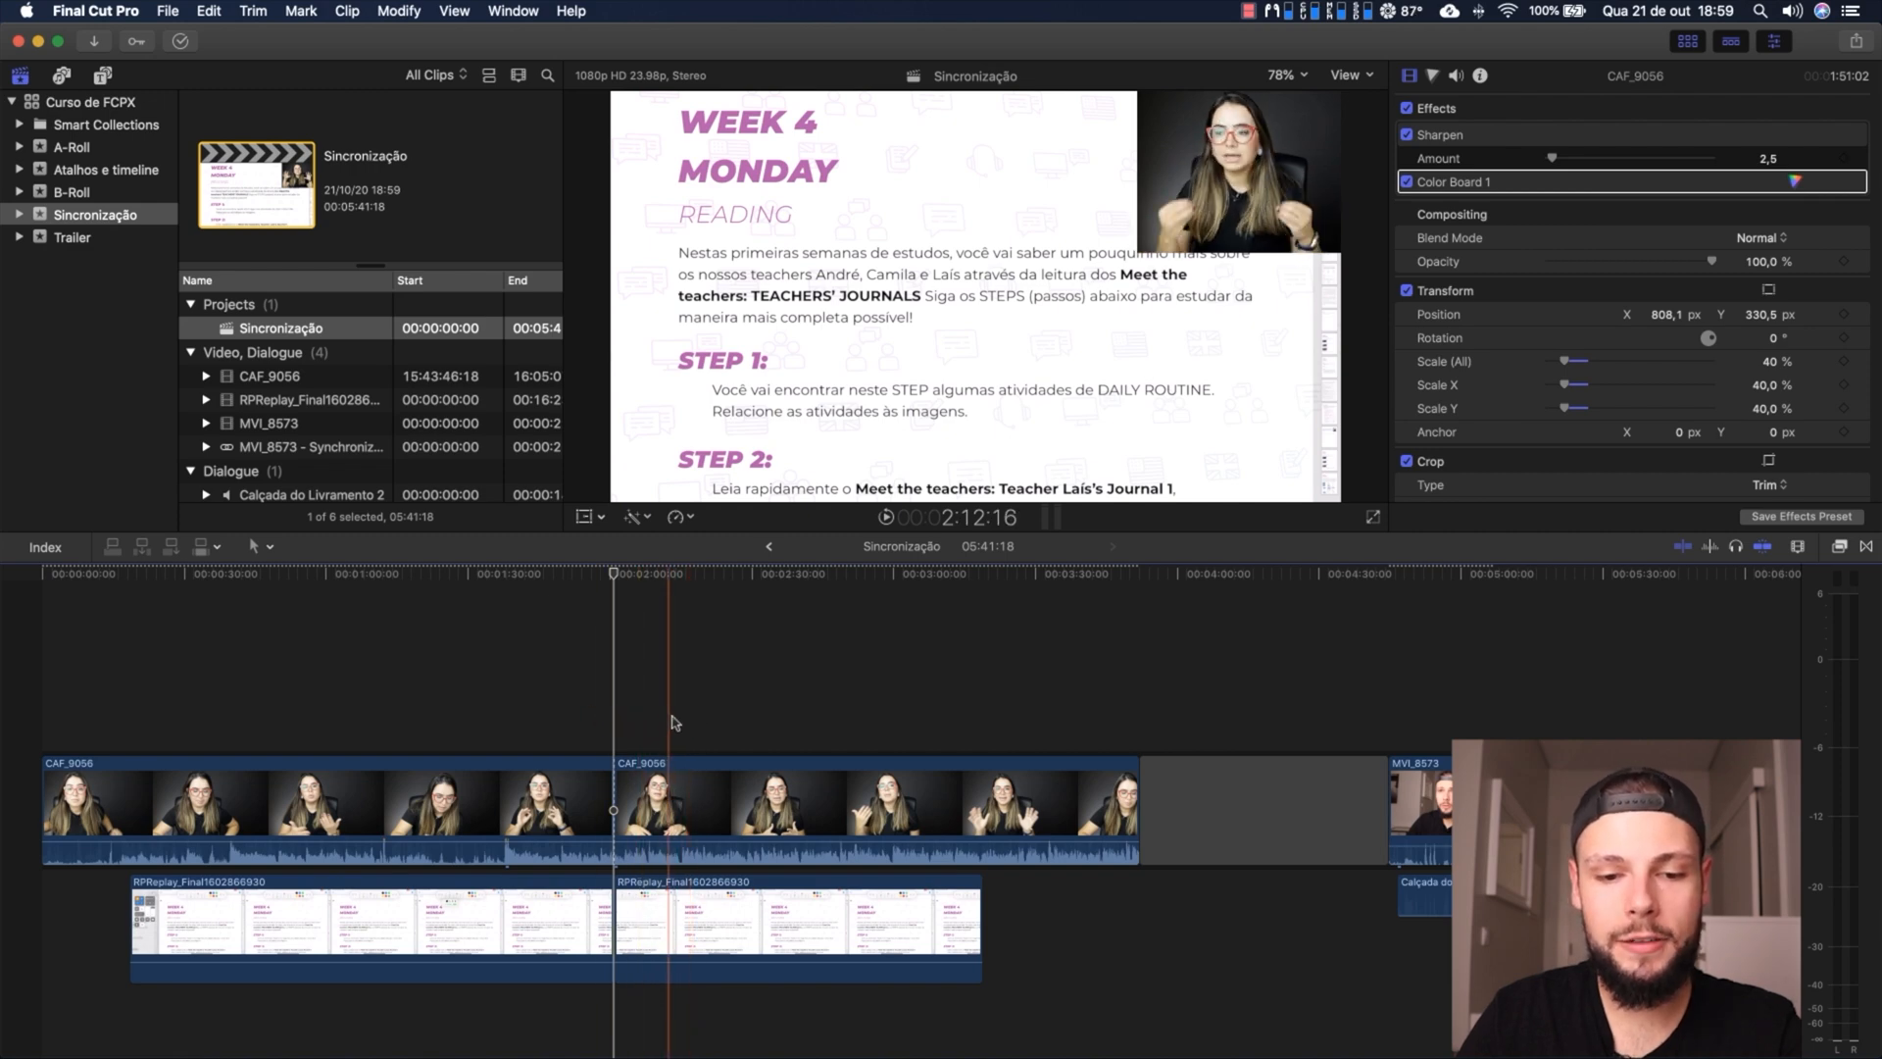
key(shift+super+b)
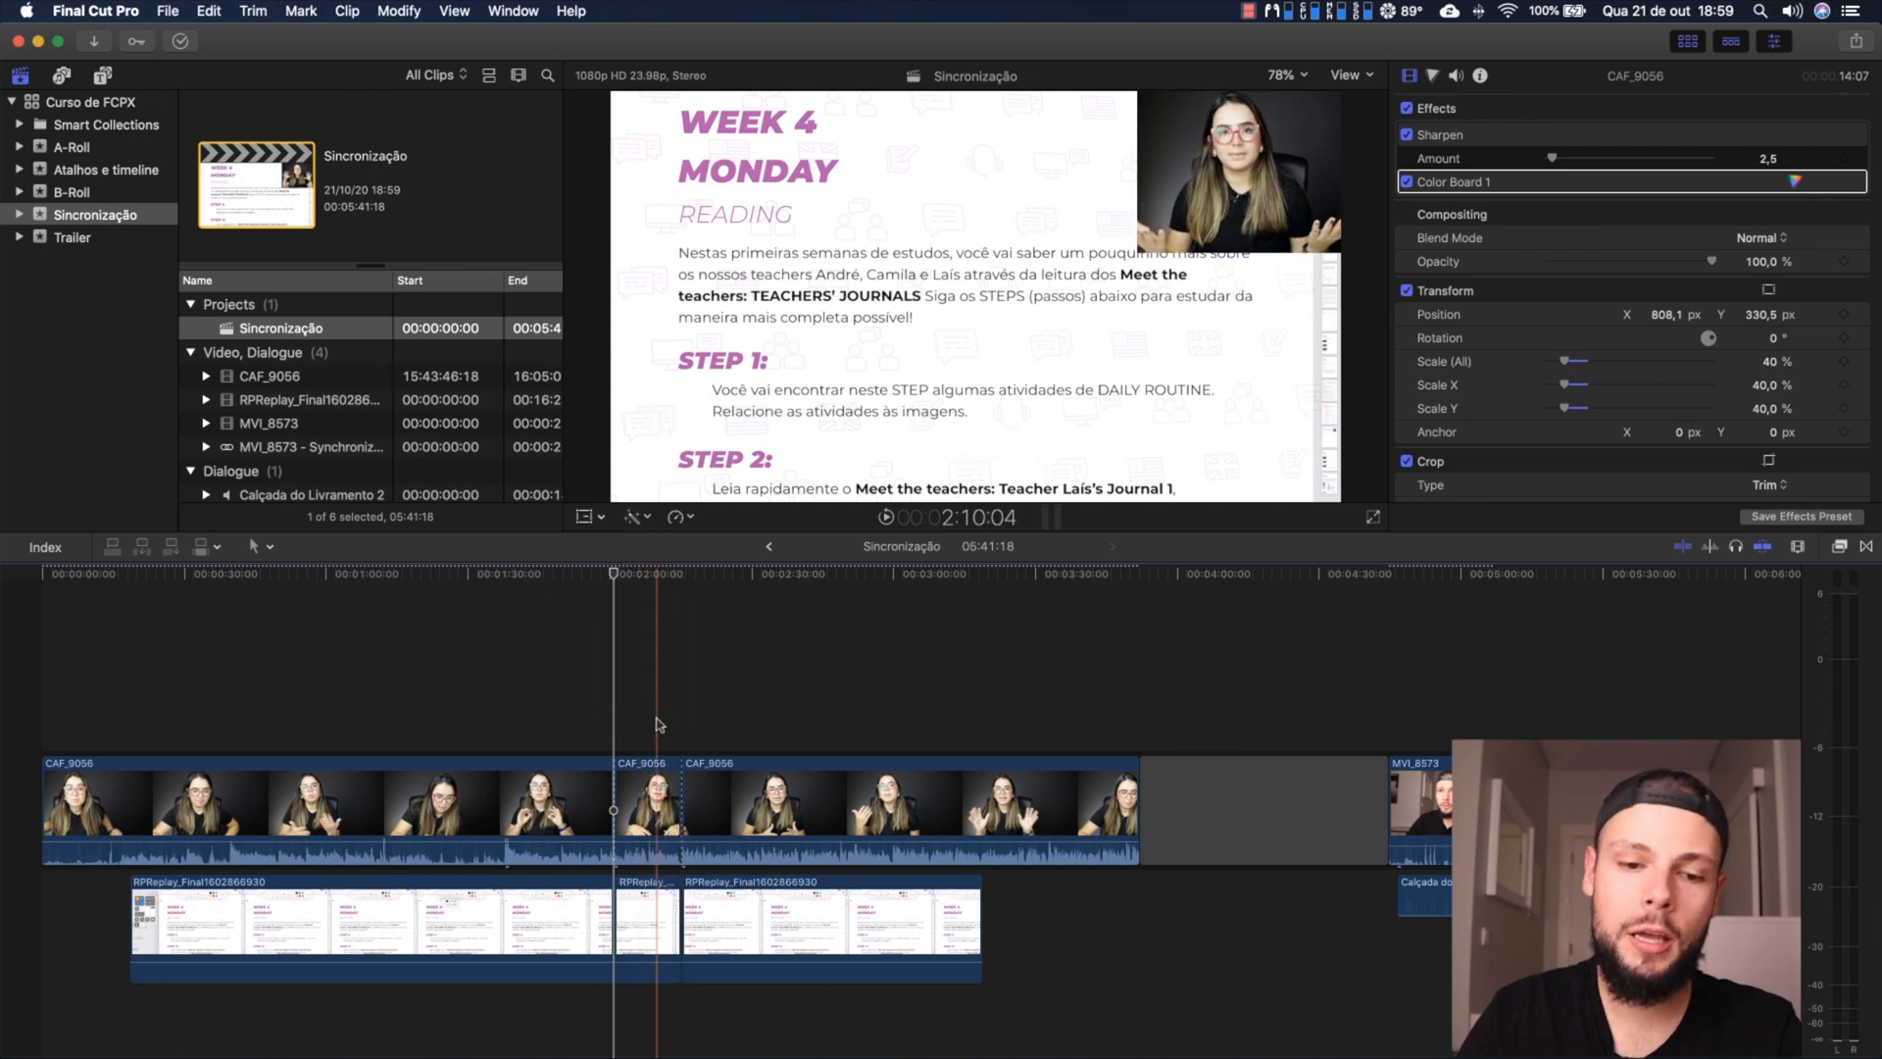
click(657, 789)
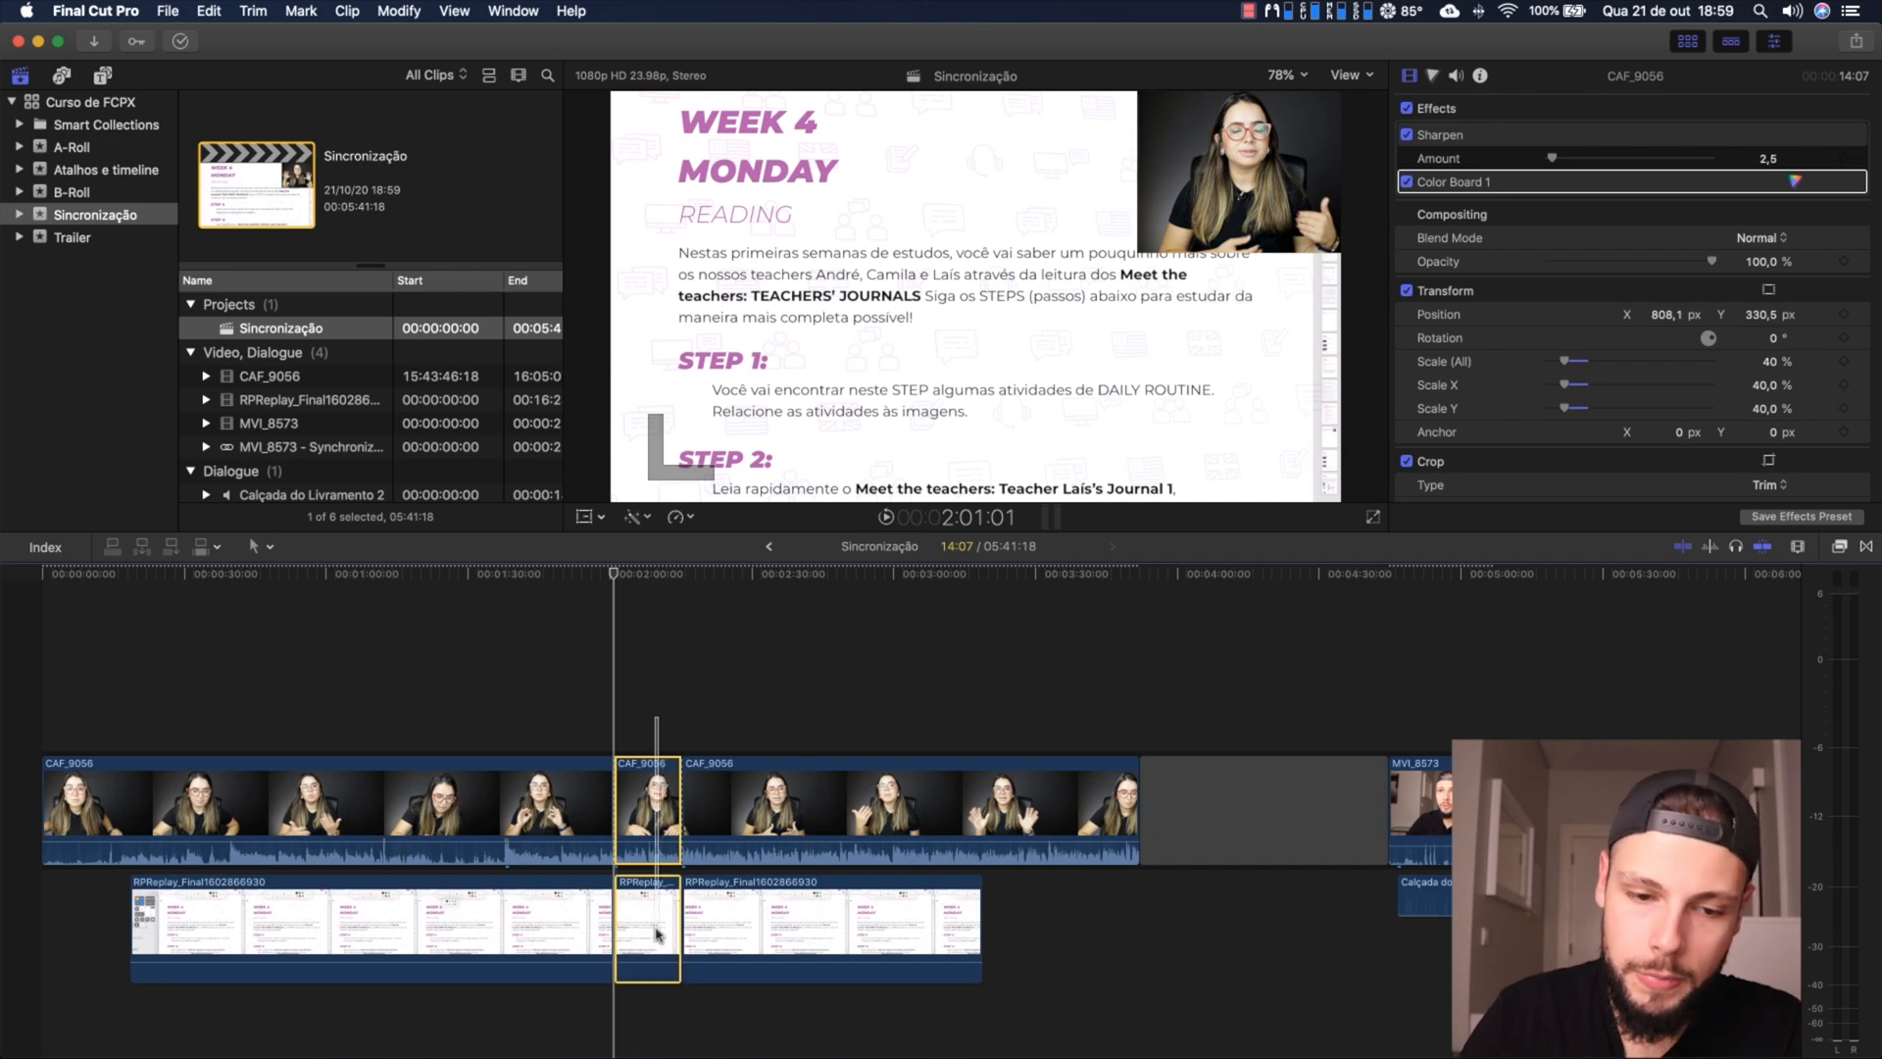
key(BackSpace)
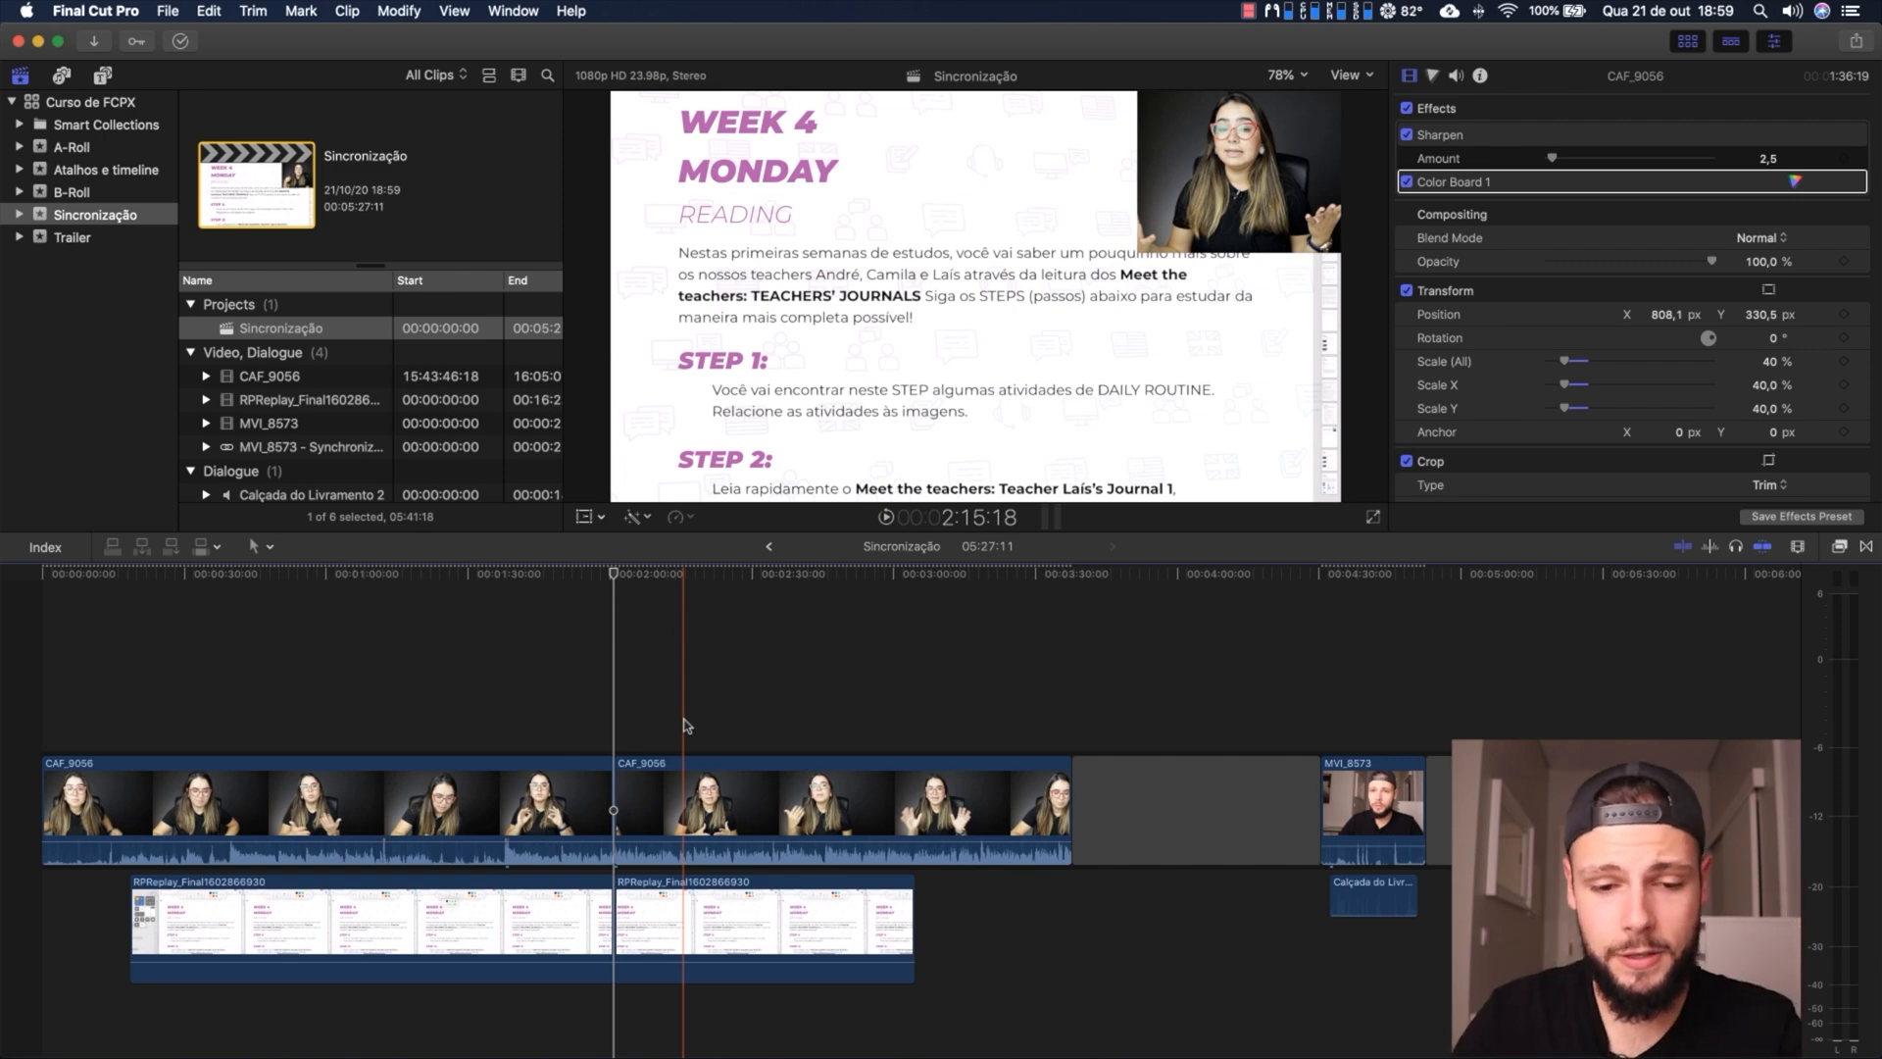
Try blading both layers at 2:14:09 and selecting the section before the cut, and undo the blade
key(l)
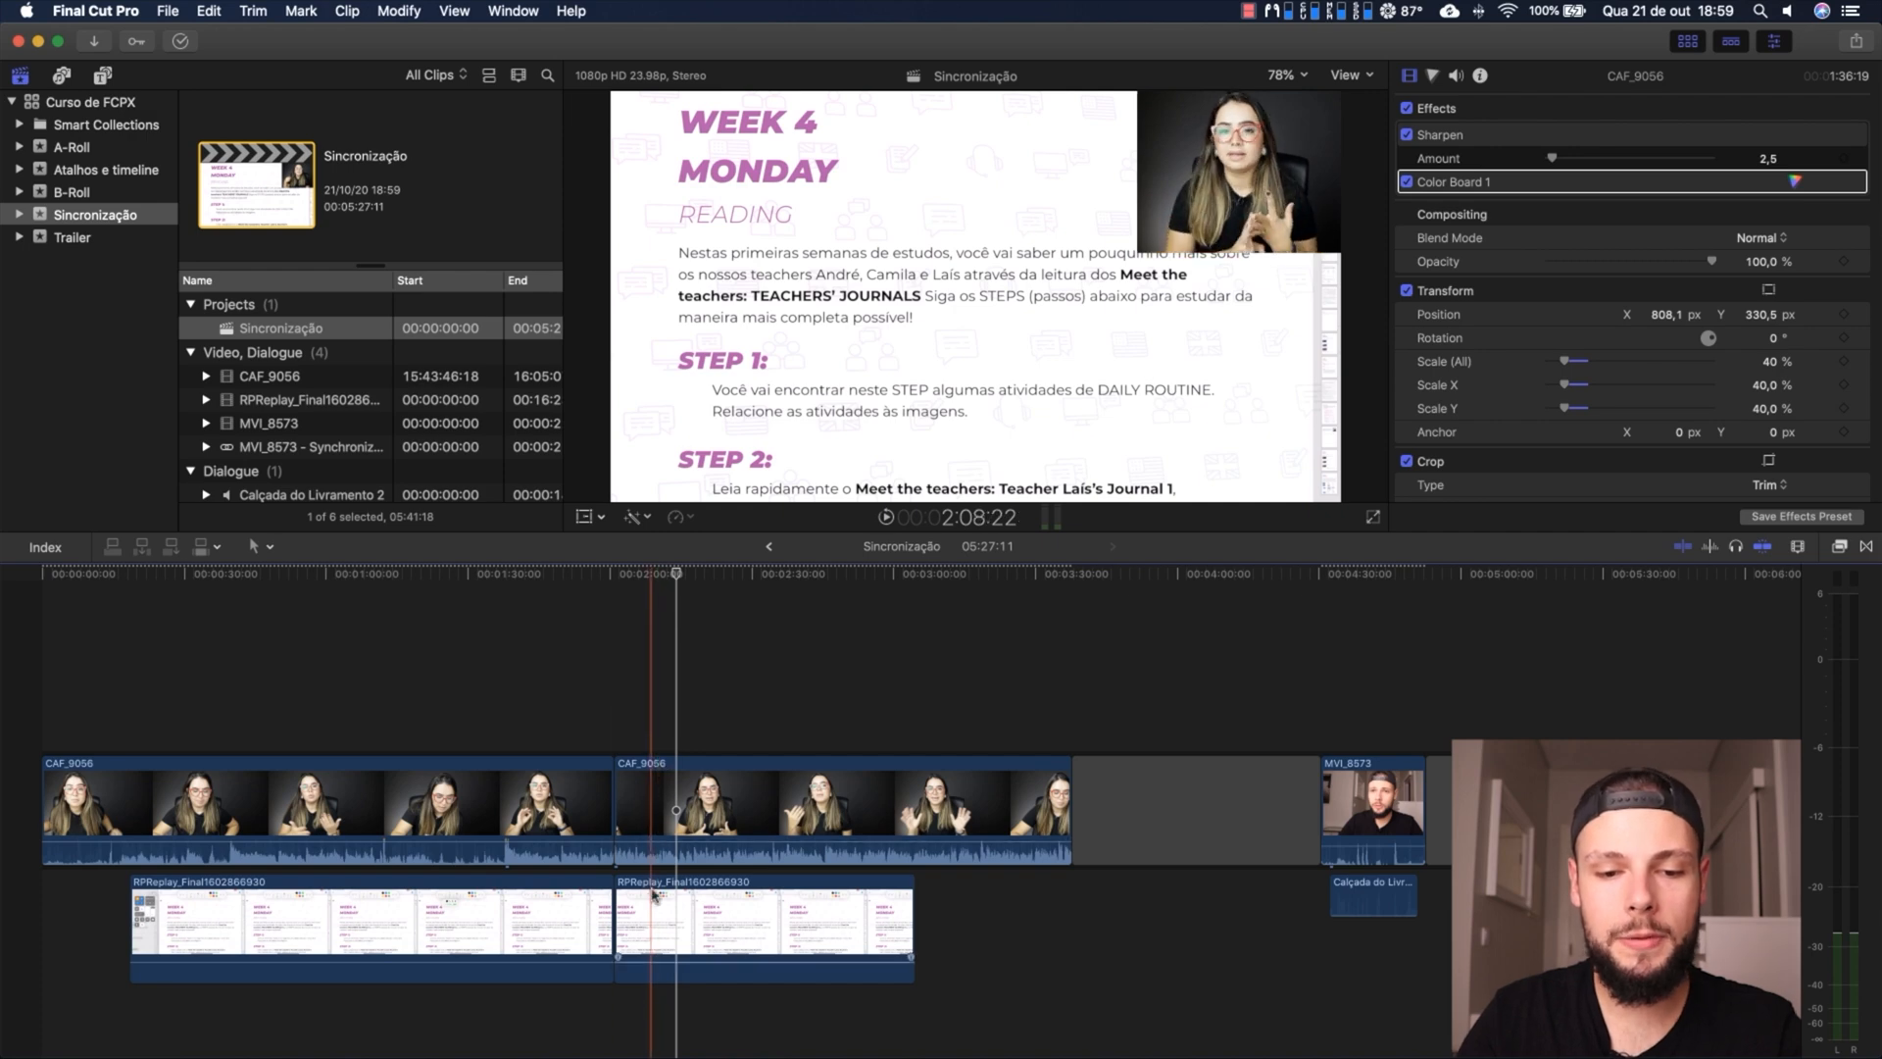
key(super+shift+b)
drag(644, 698, 649, 926)
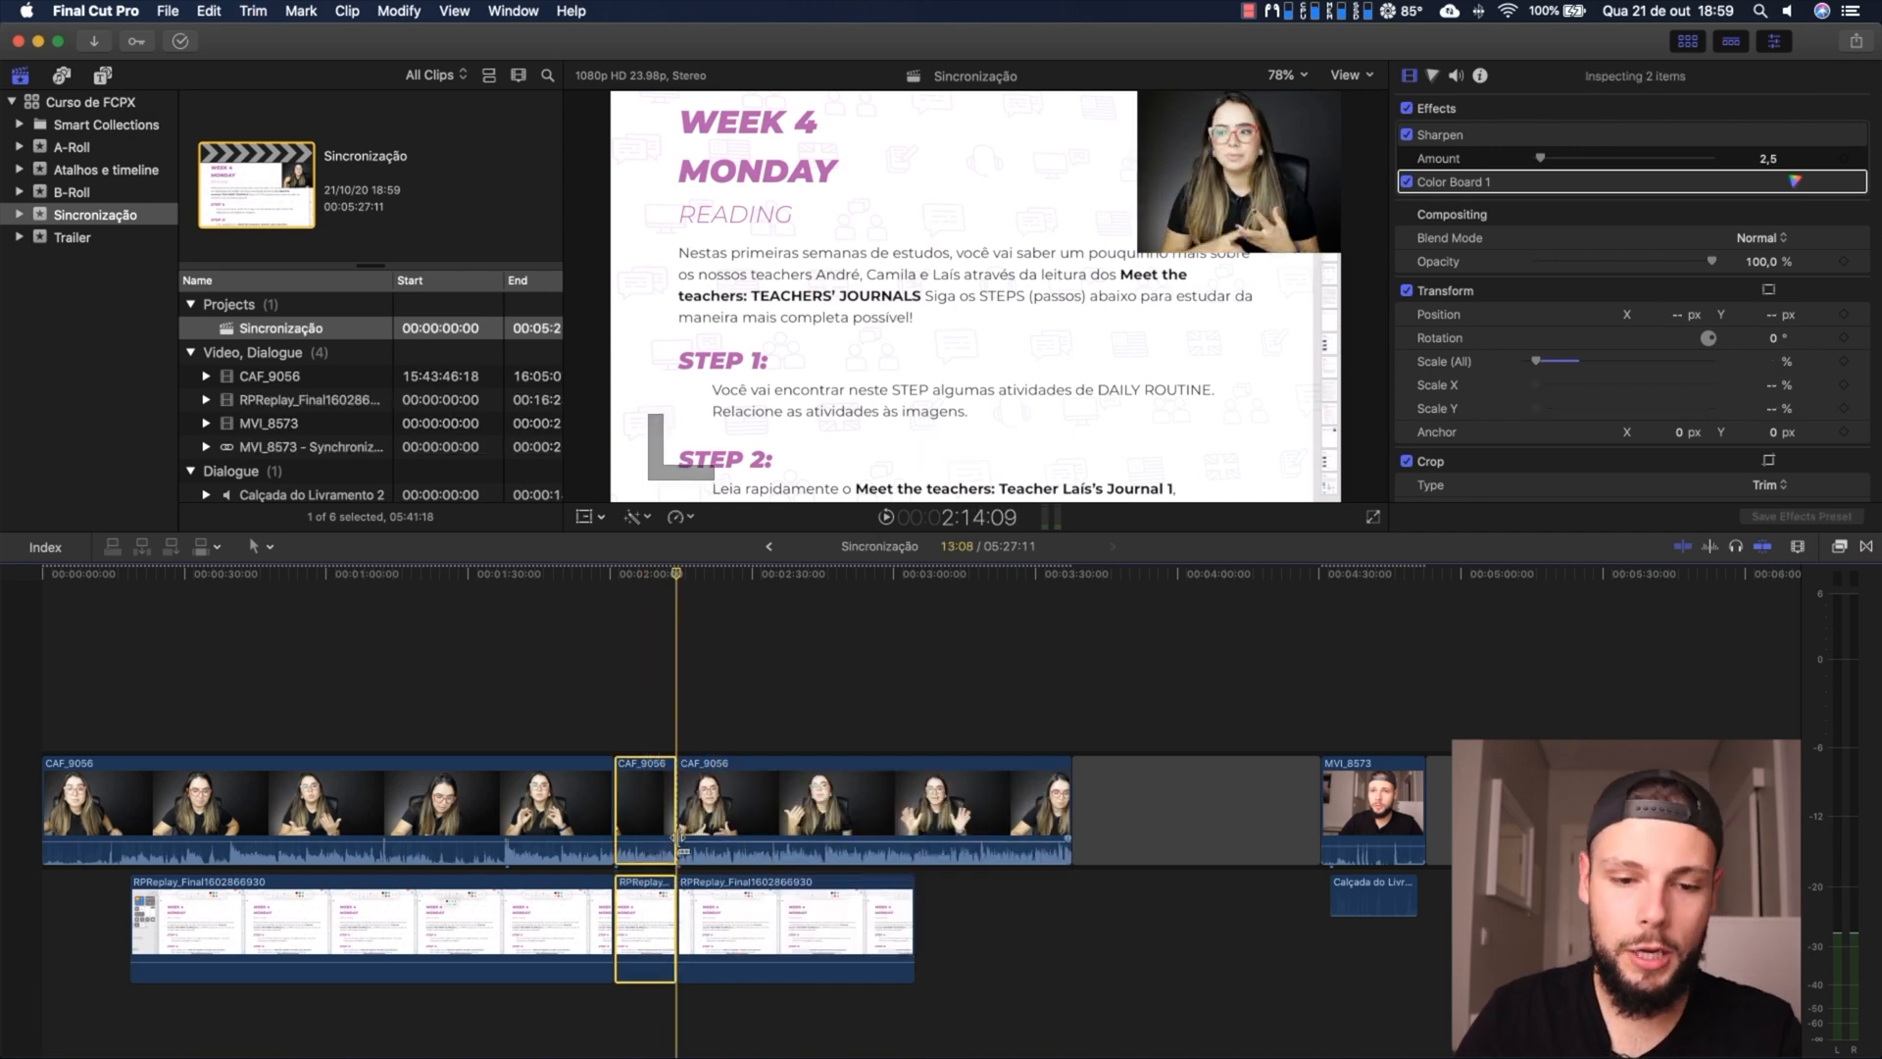
key(super+z)
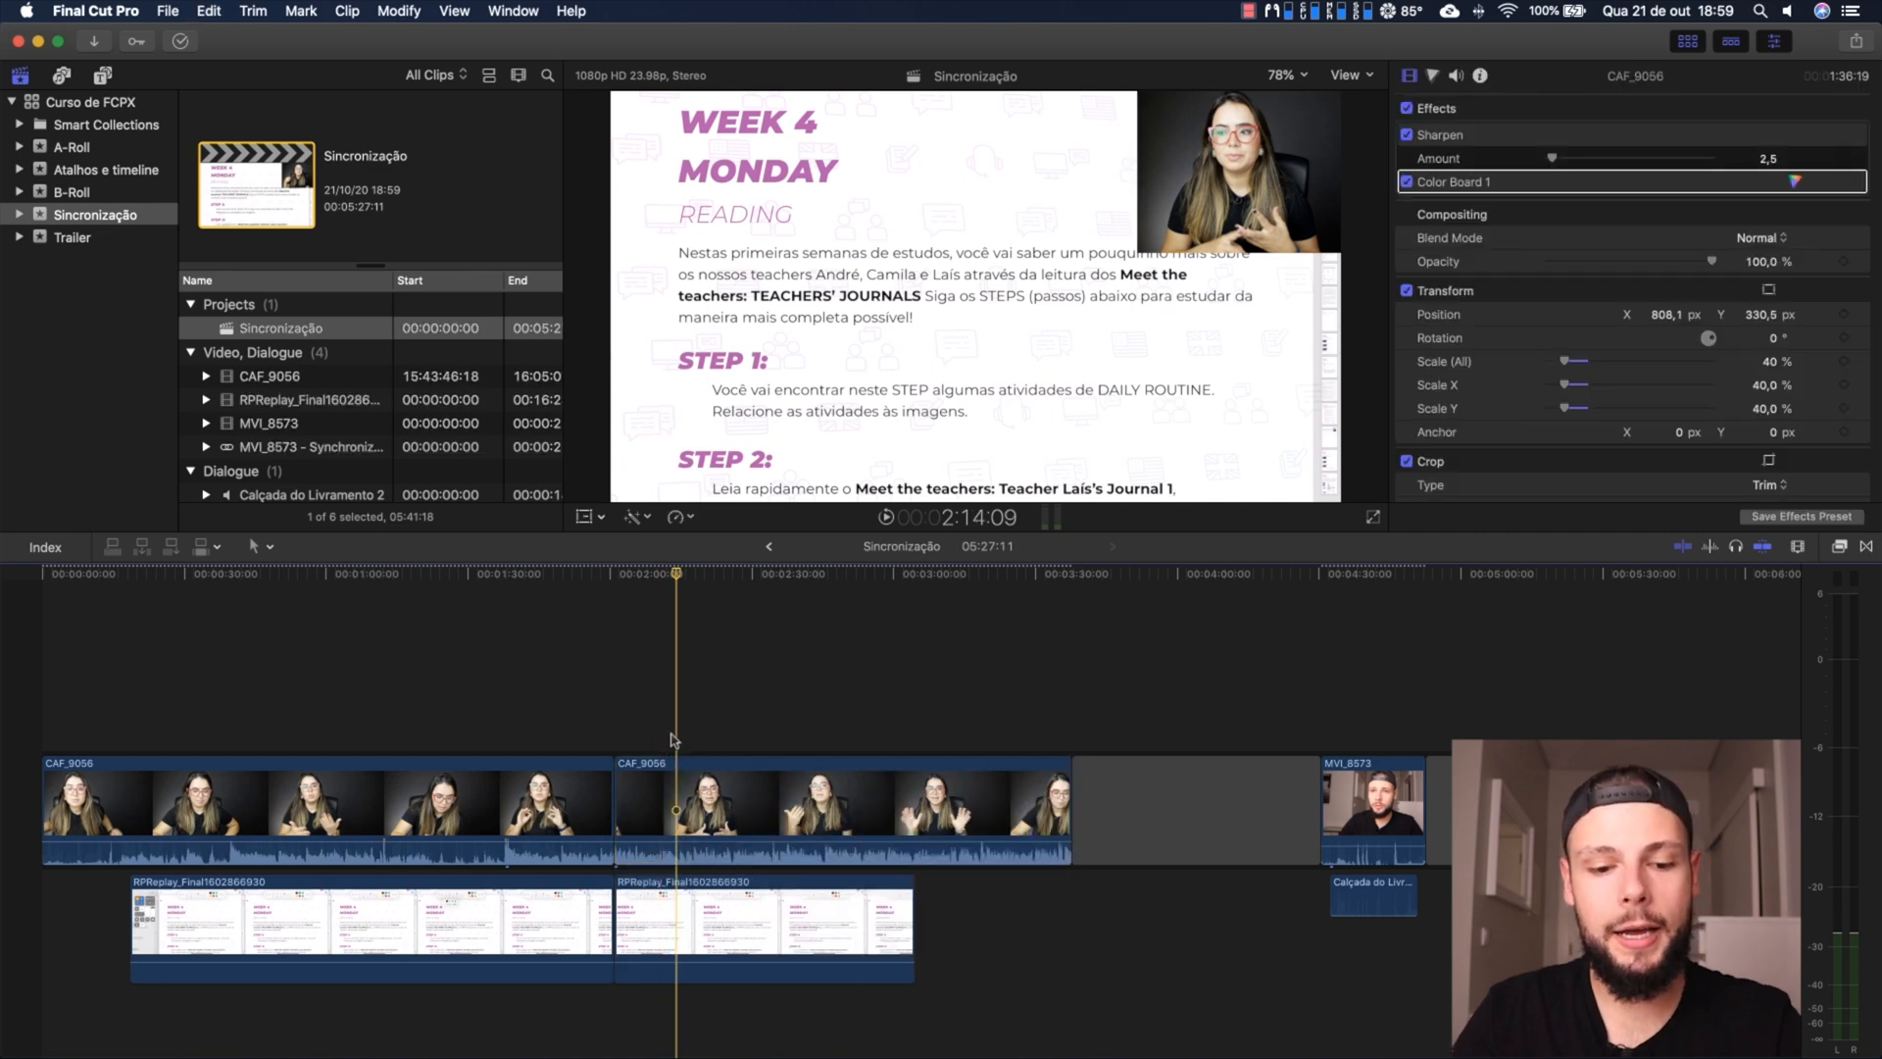
Try trimming the start at 2:14:09 with all clips selected and again with none selected, undoing each trim
key(super+a)
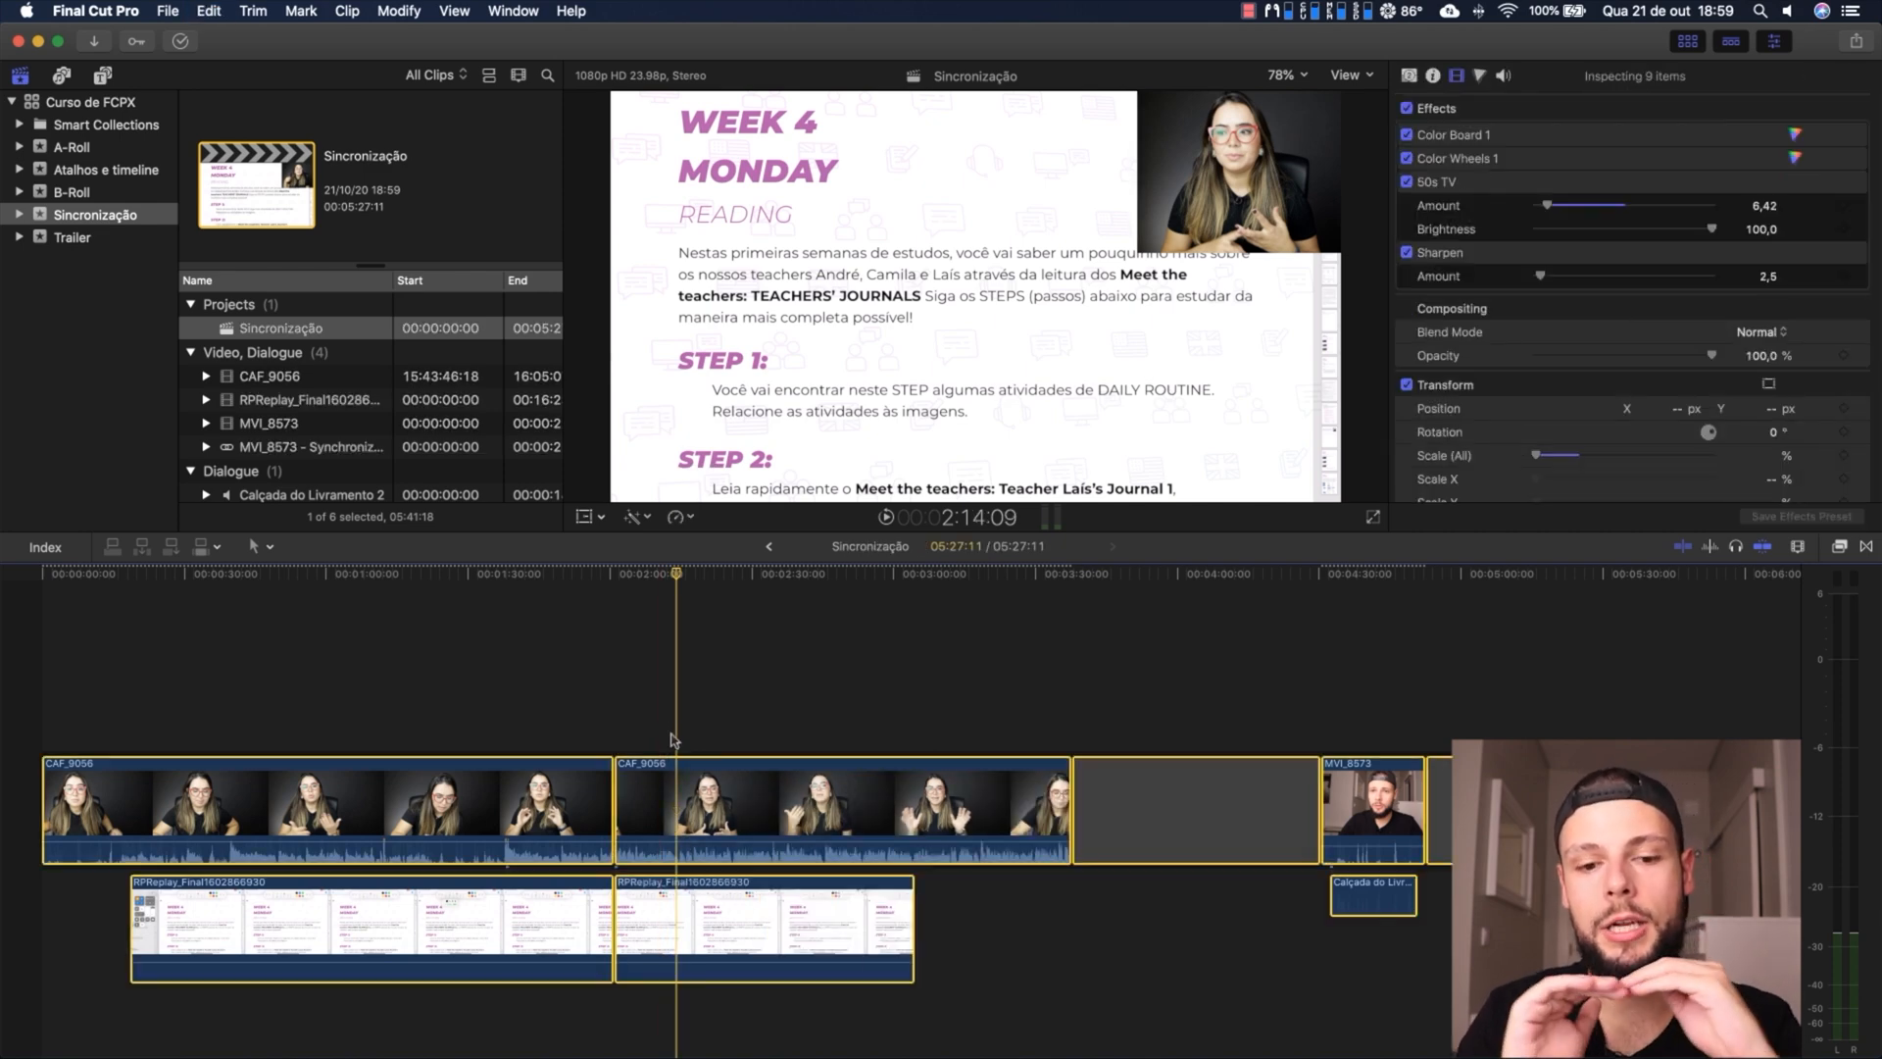
key(alt+bracketleft)
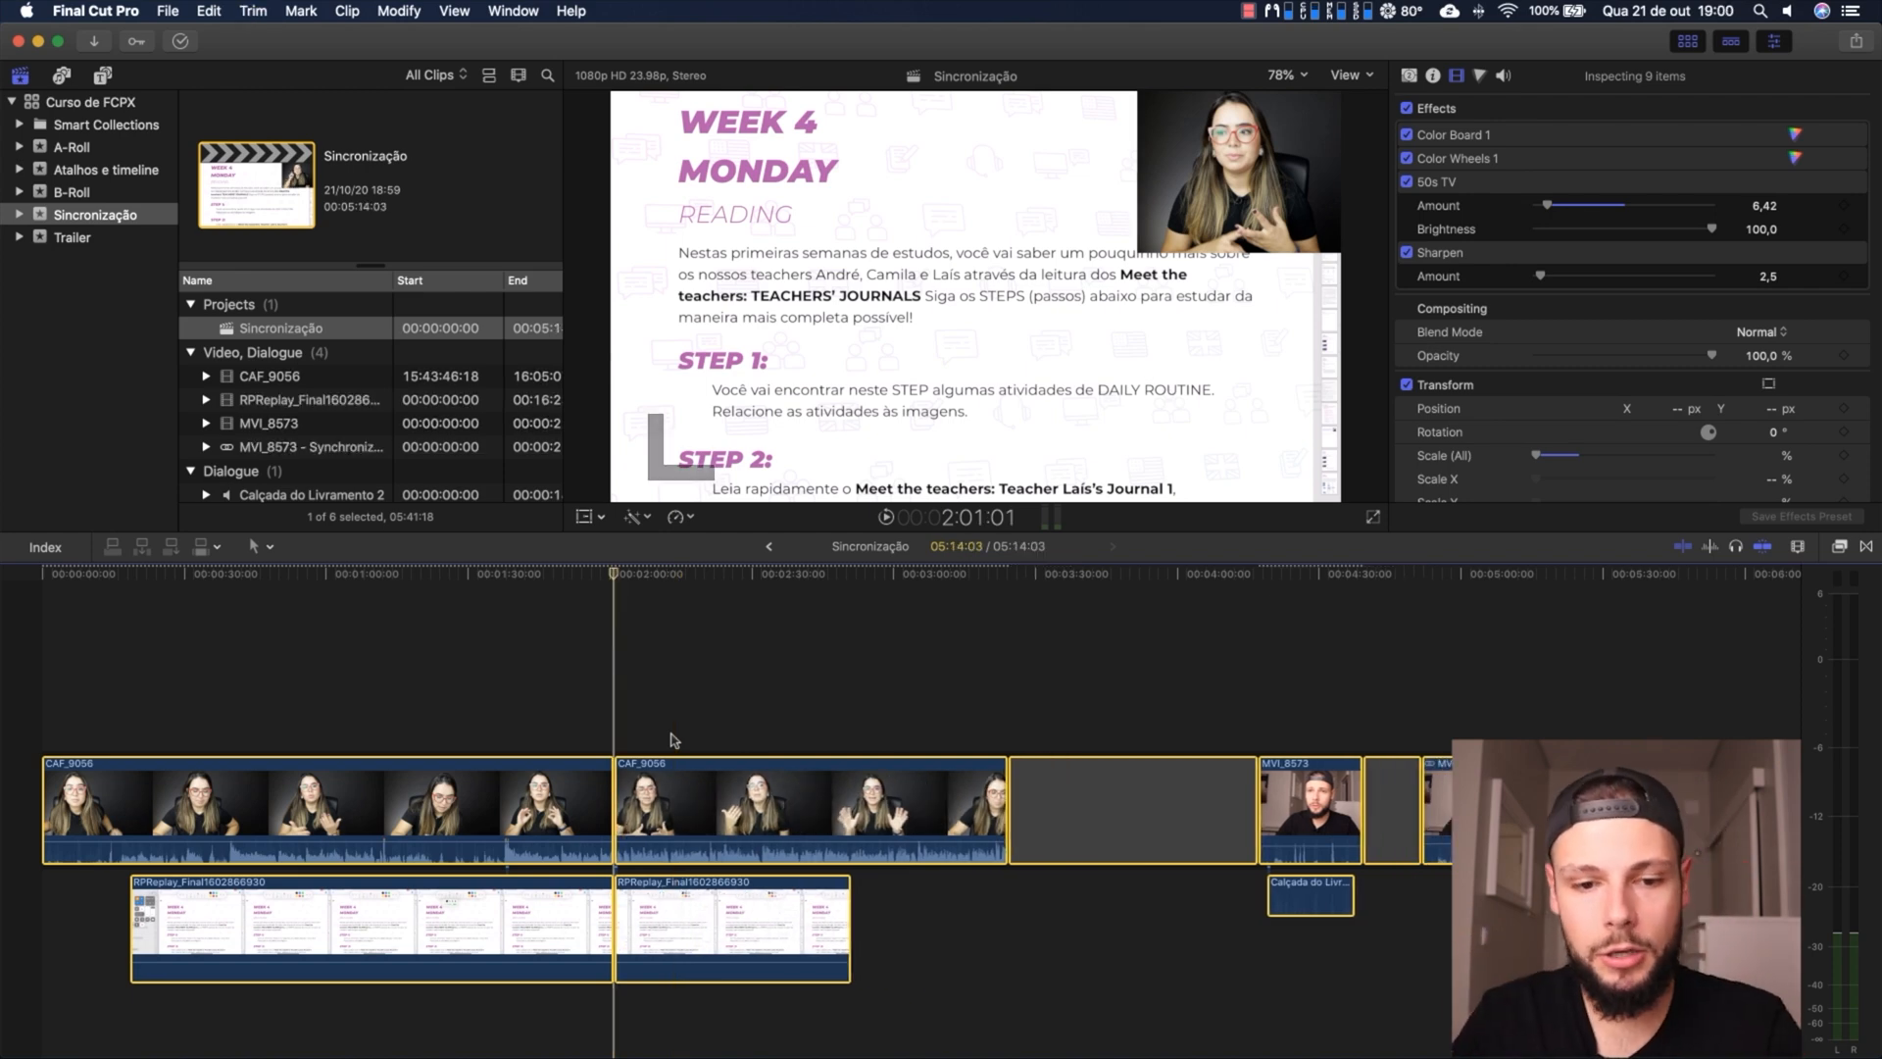
key(super+z)
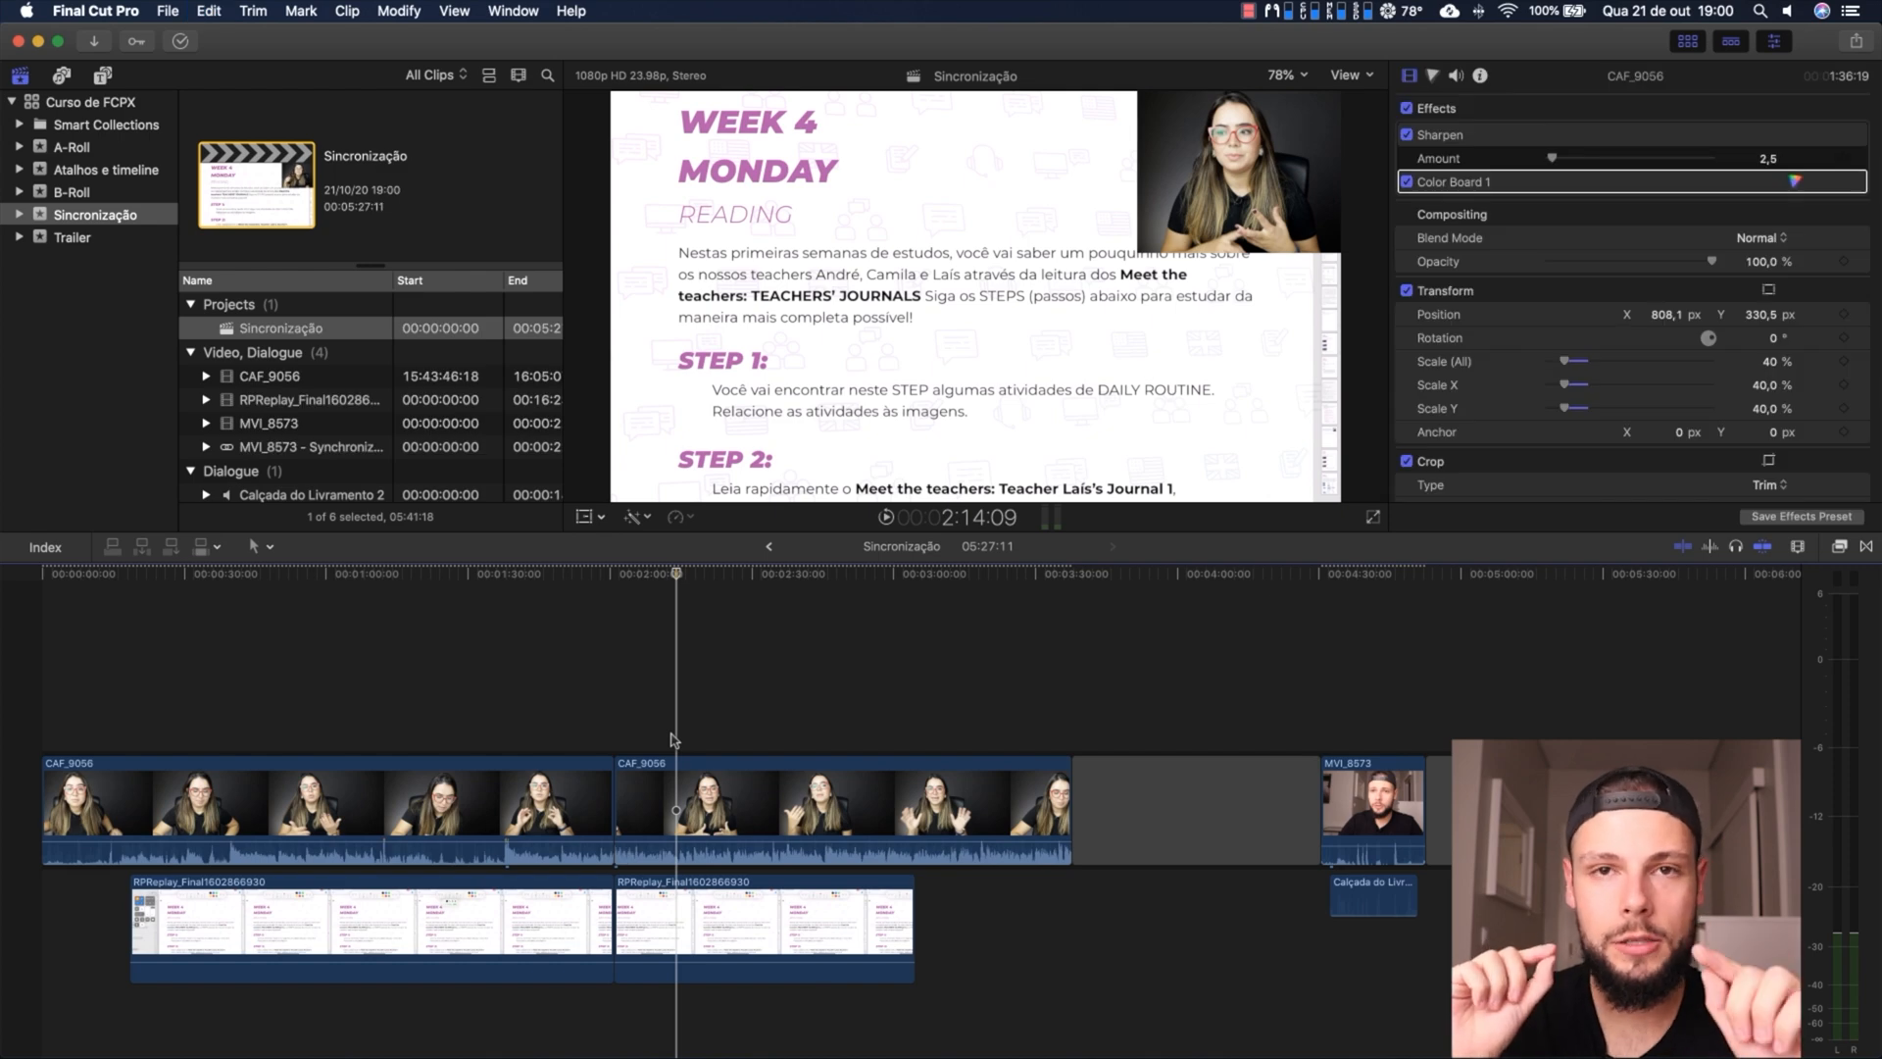
key(super+shift+z)
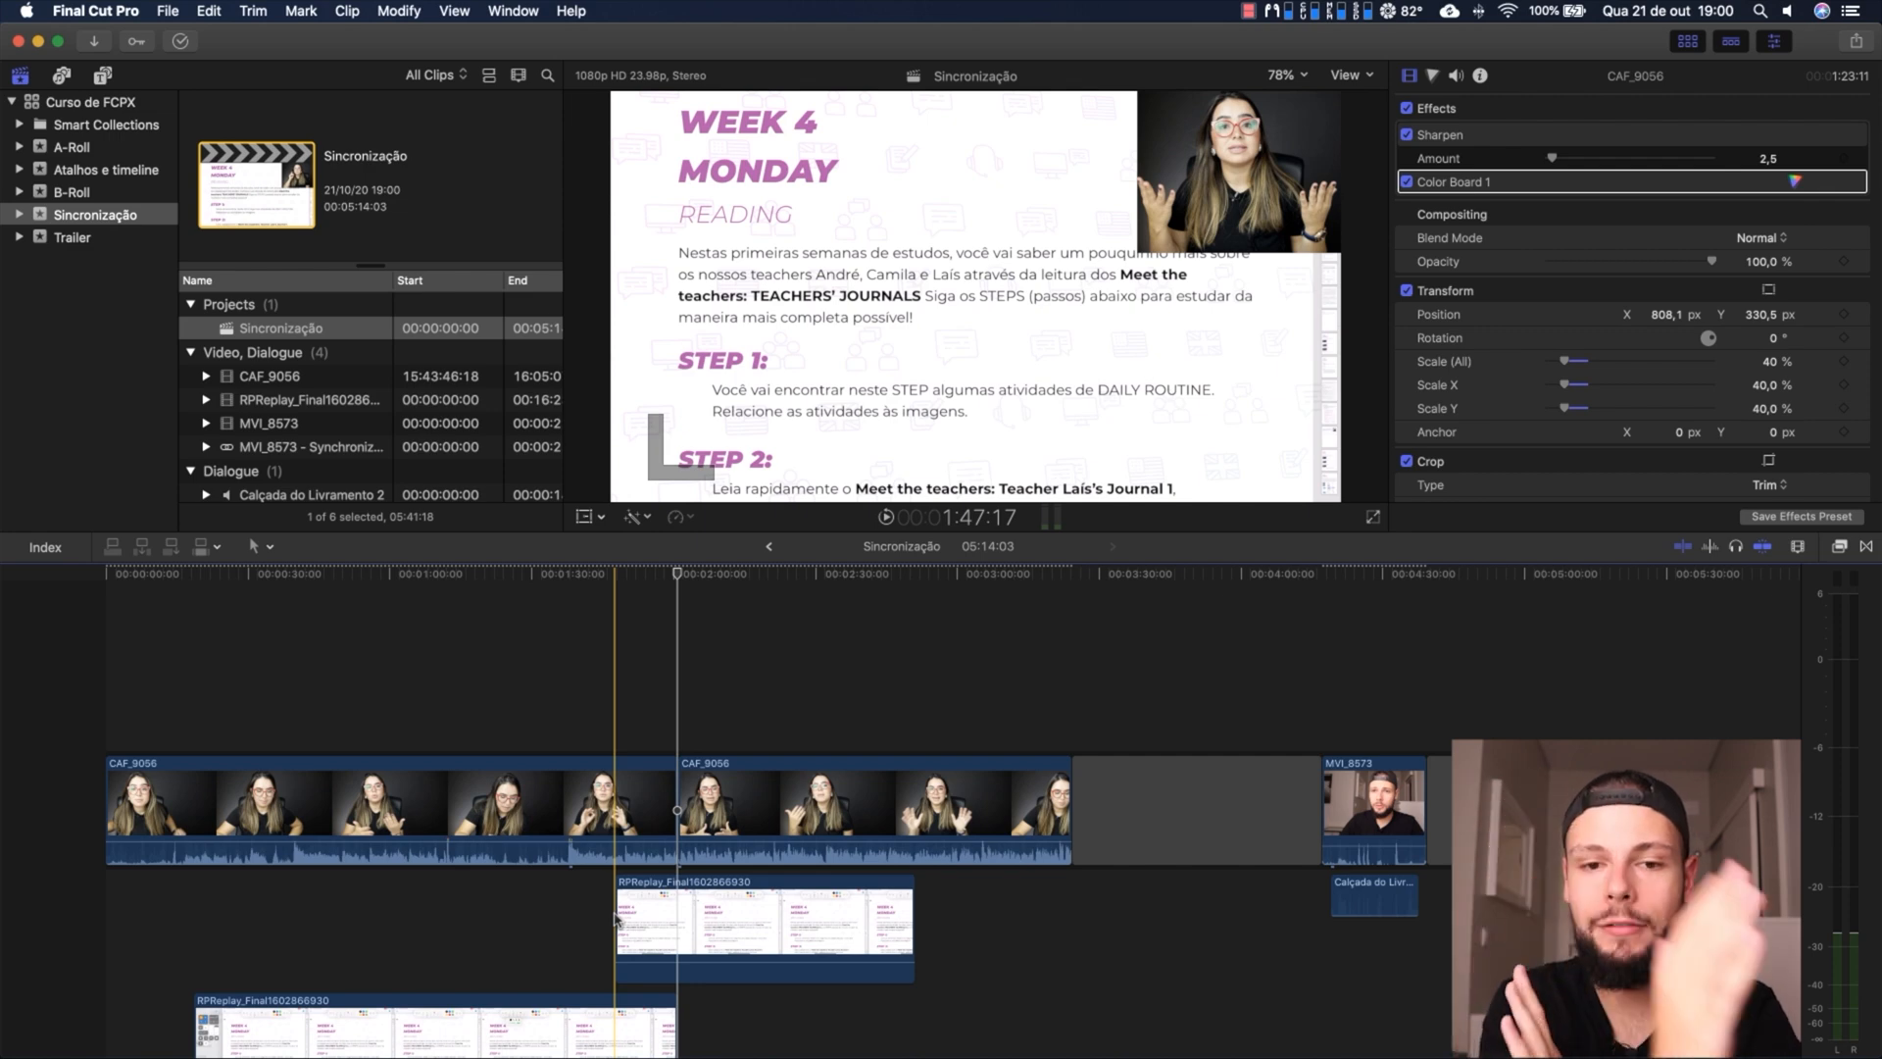
key(super+z)
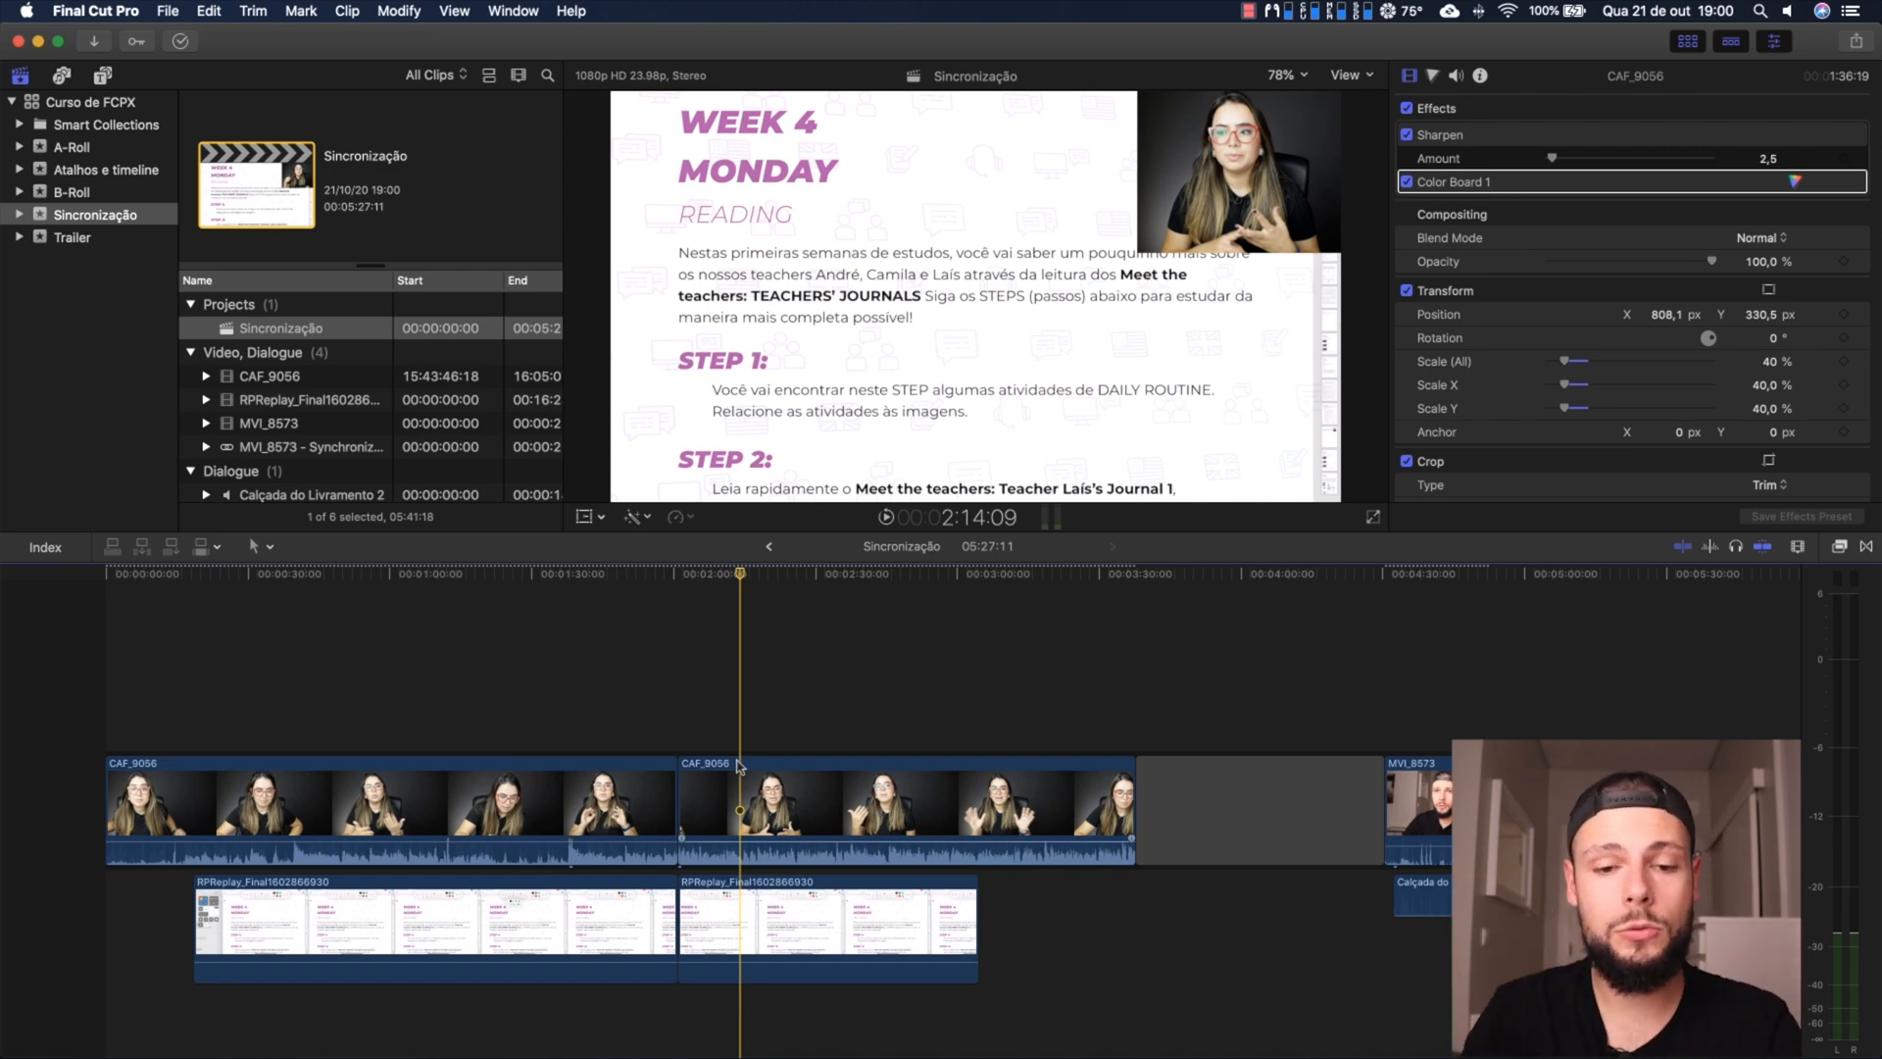
Try trimming the start of the second CAF_9056 clip and its connected RPReplay clip together at 2:14:09, and undo the trim
drag(771, 700, 740, 876)
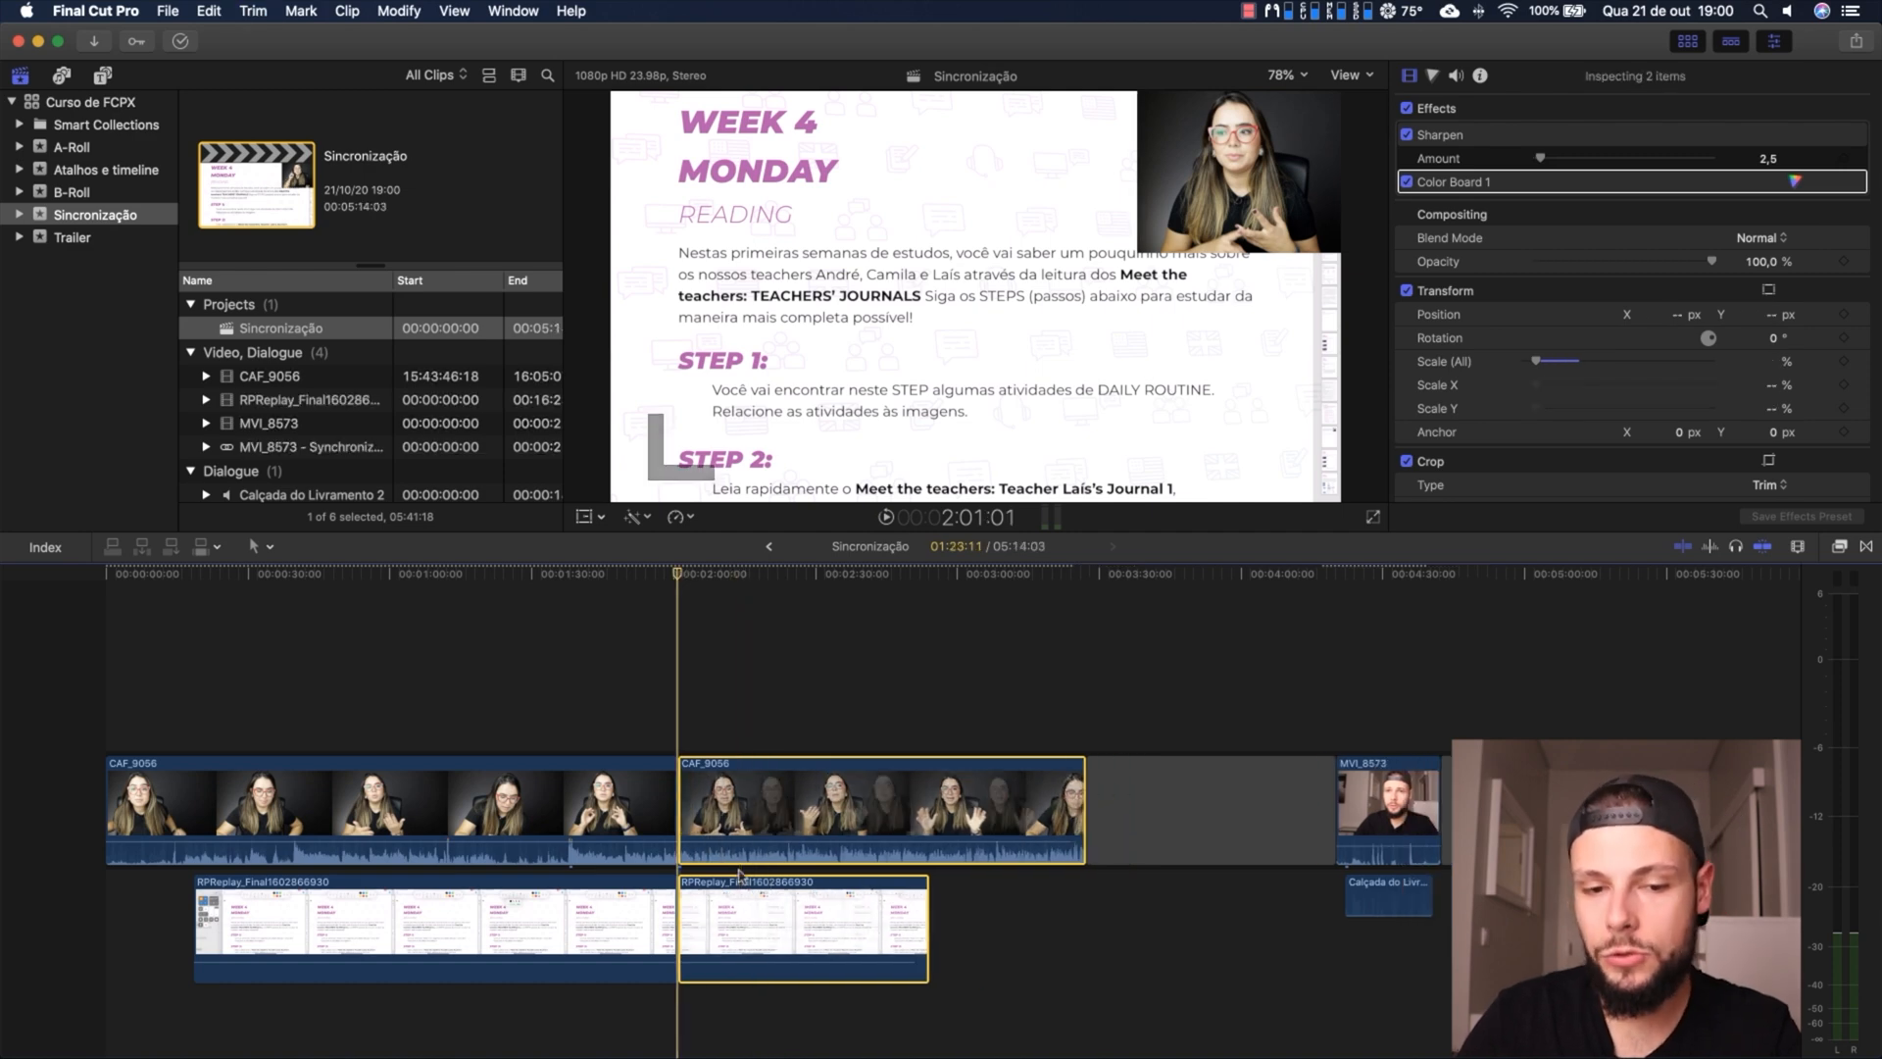
click(764, 691)
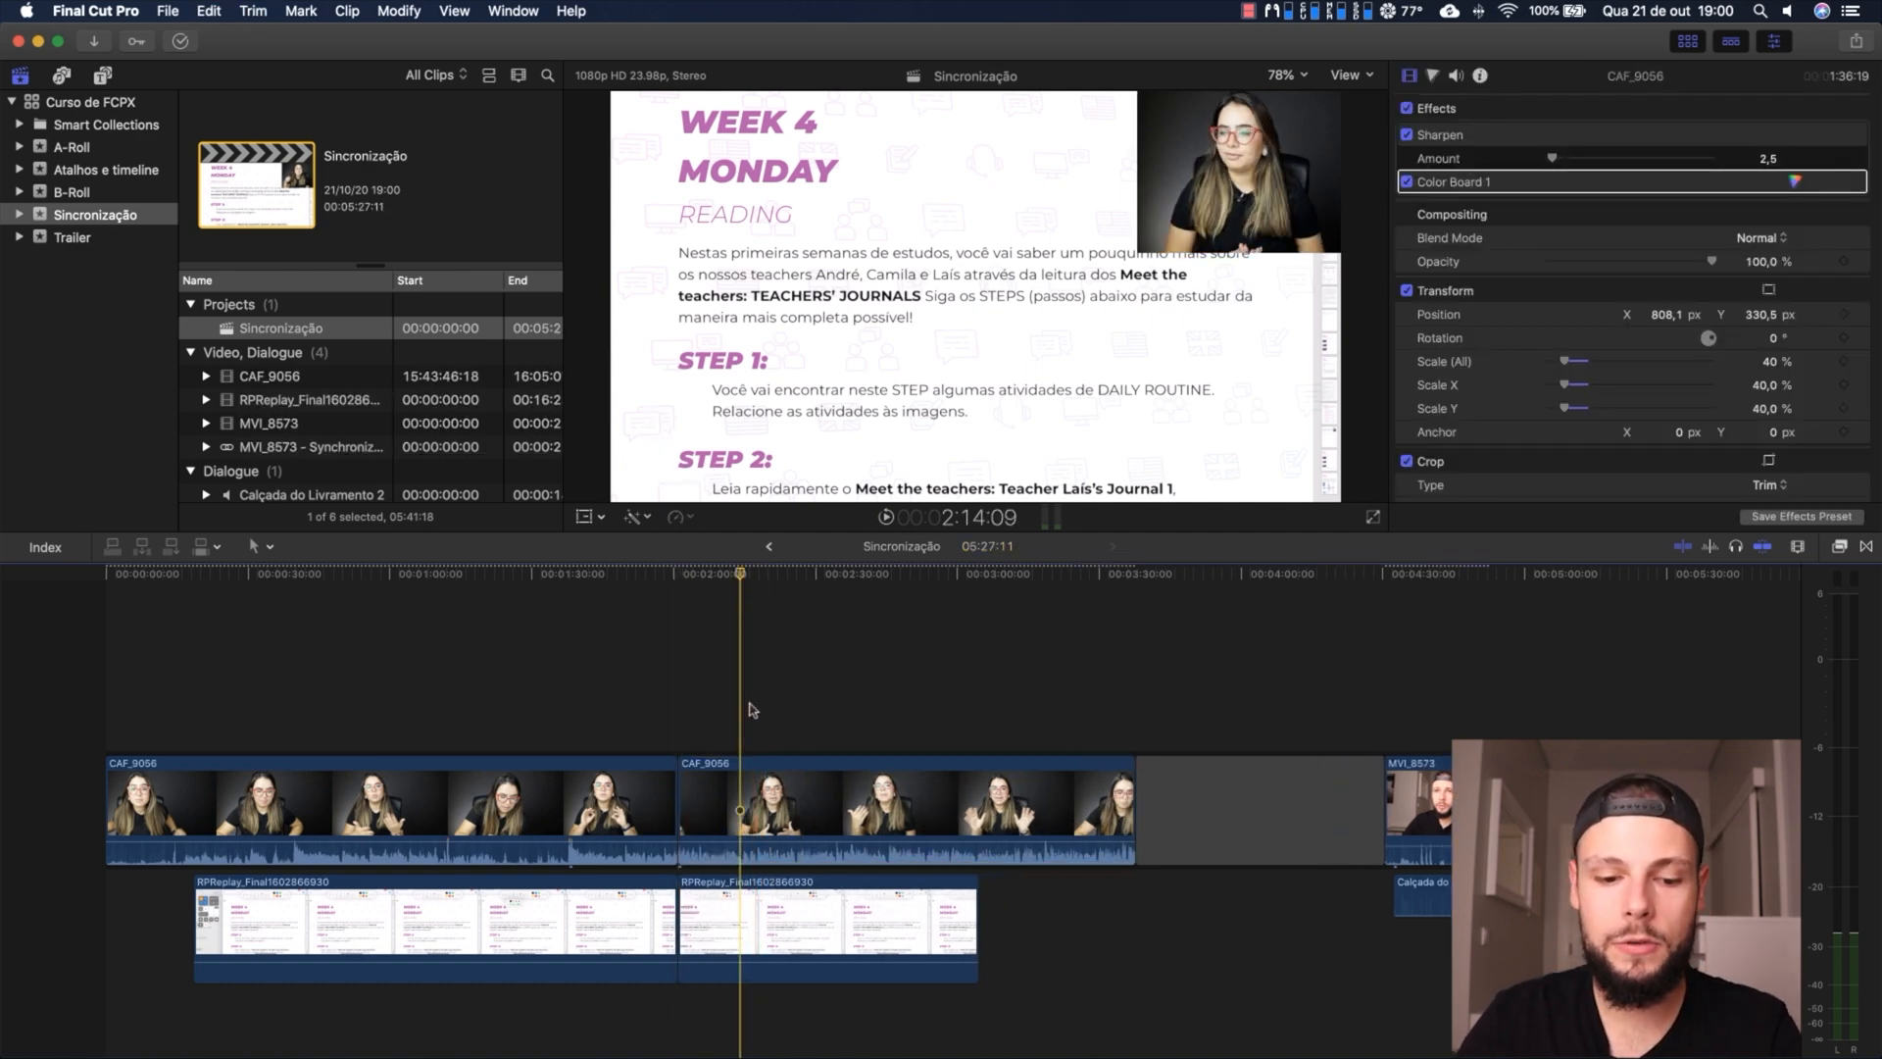
drag(751, 716, 742, 866)
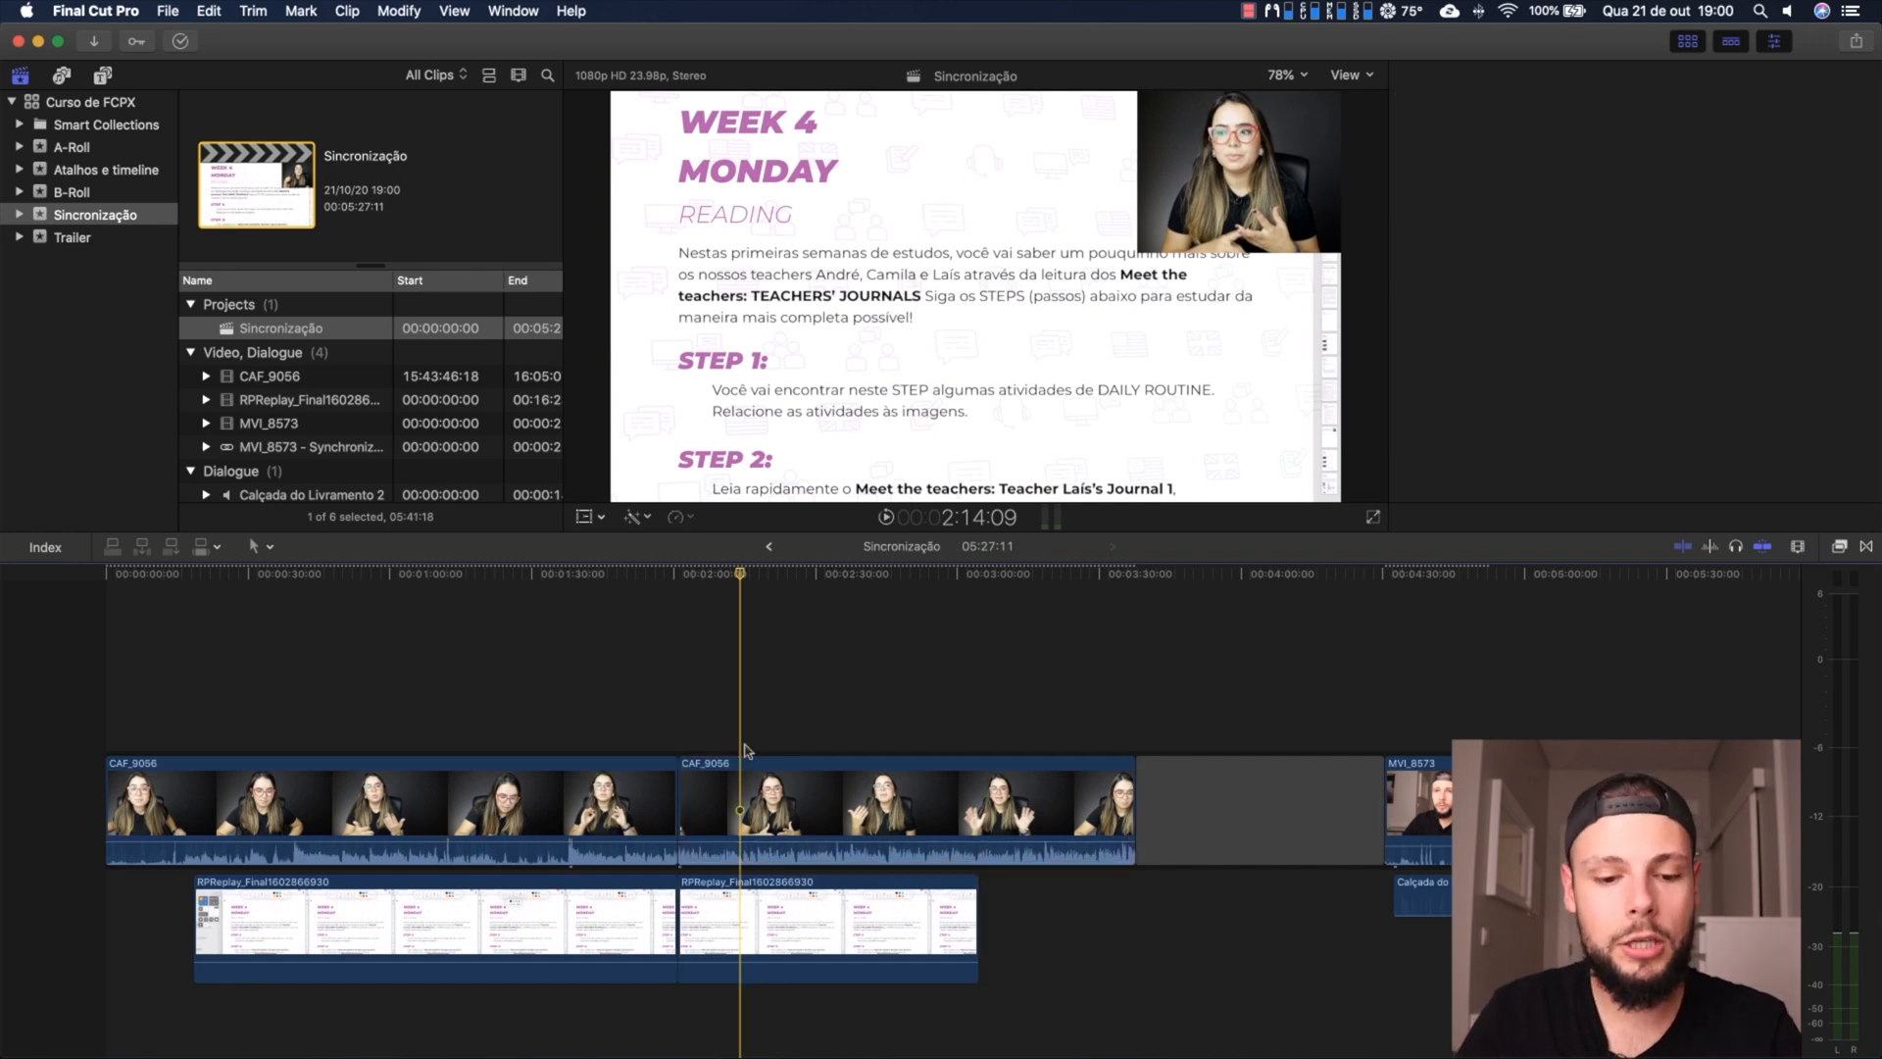
With all clips selected, trim the start of the stacked clips at 2:14:09 and the end of the preceding stacked clips at 1:40:23
key(super+a)
key(alt+bracketleft)
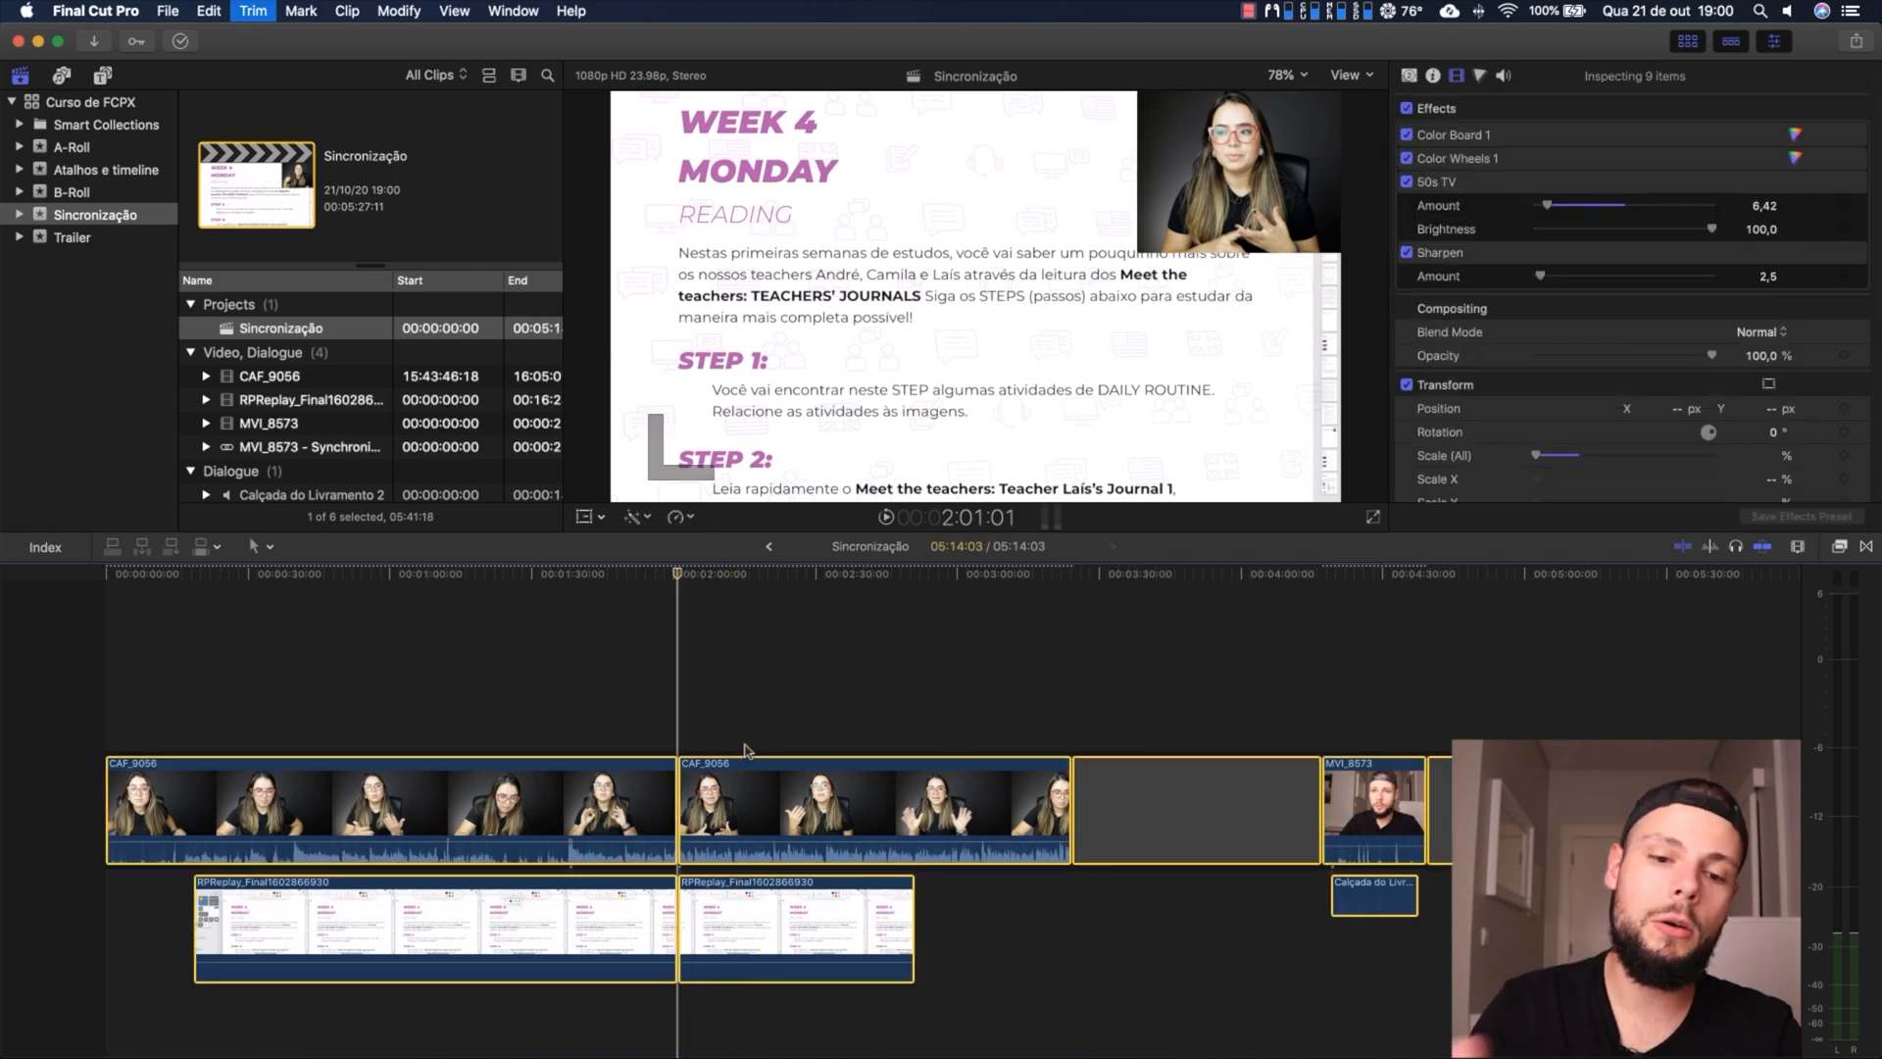
click(583, 714)
key(super+a)
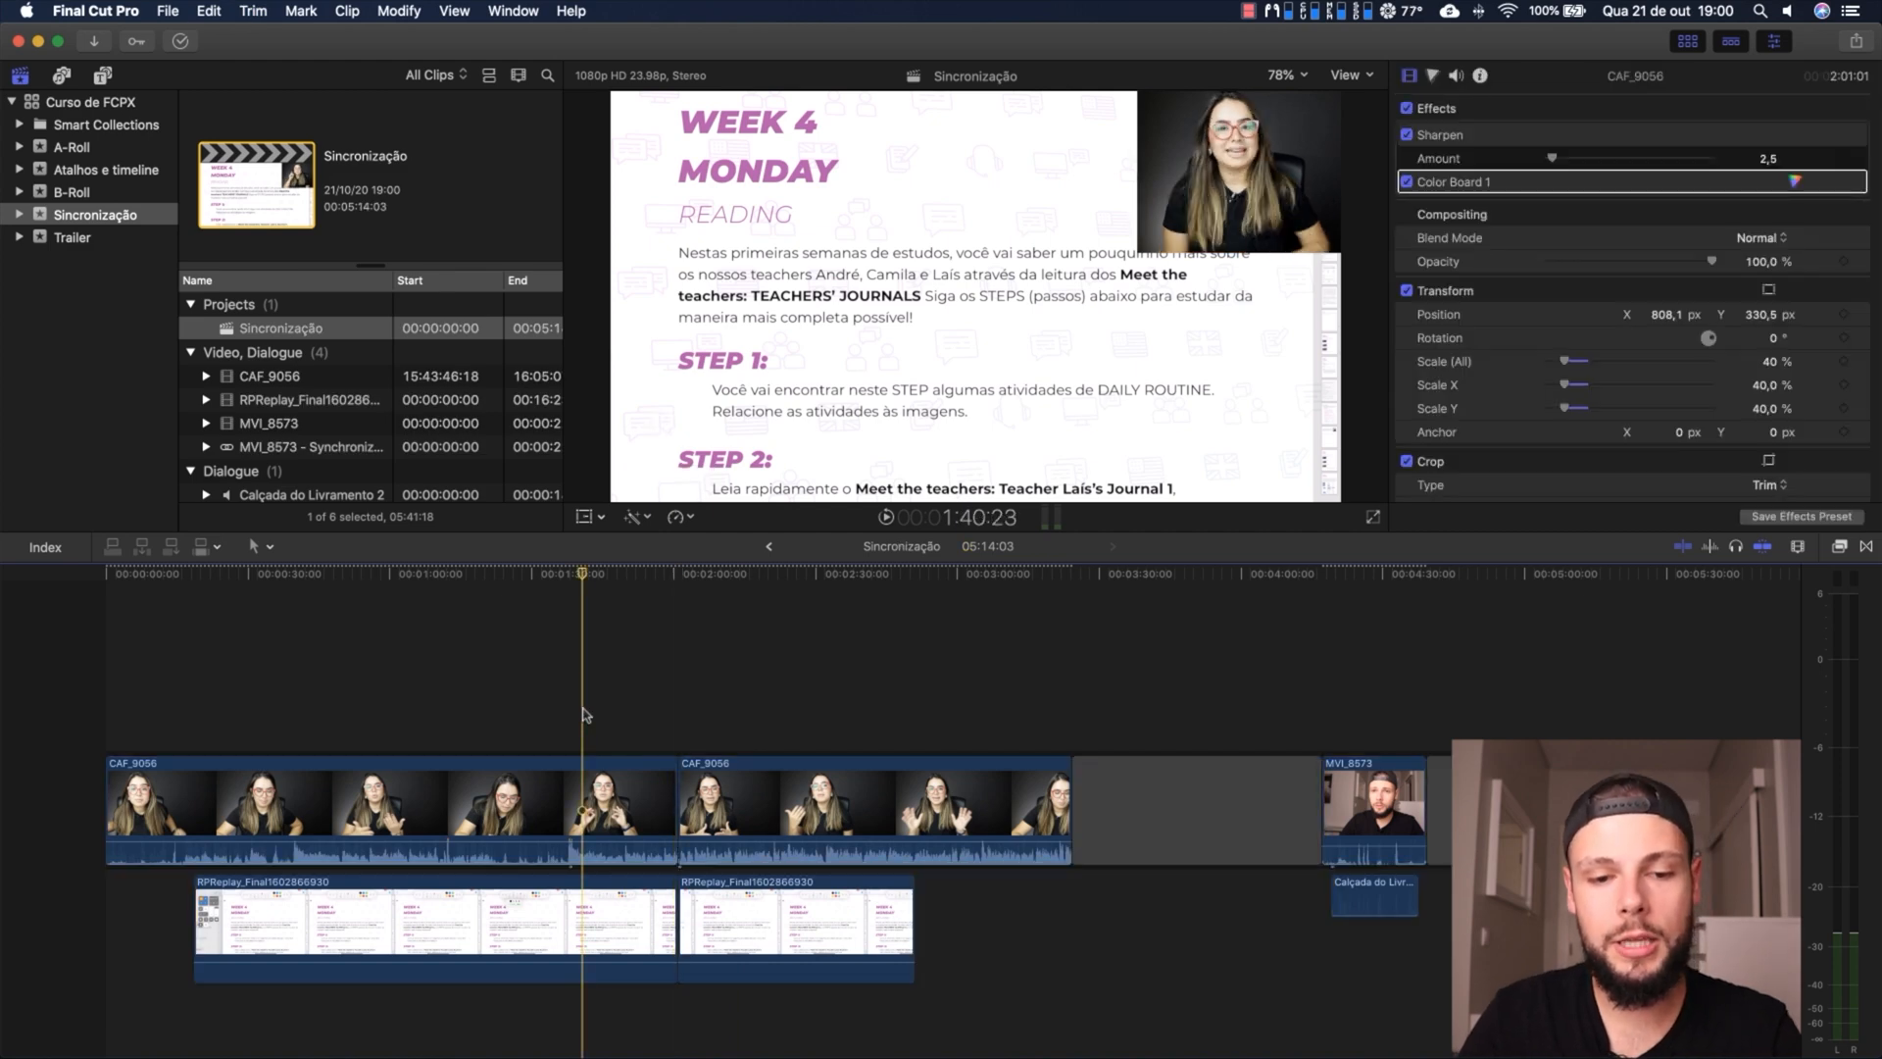
key(alt+bracketleft)
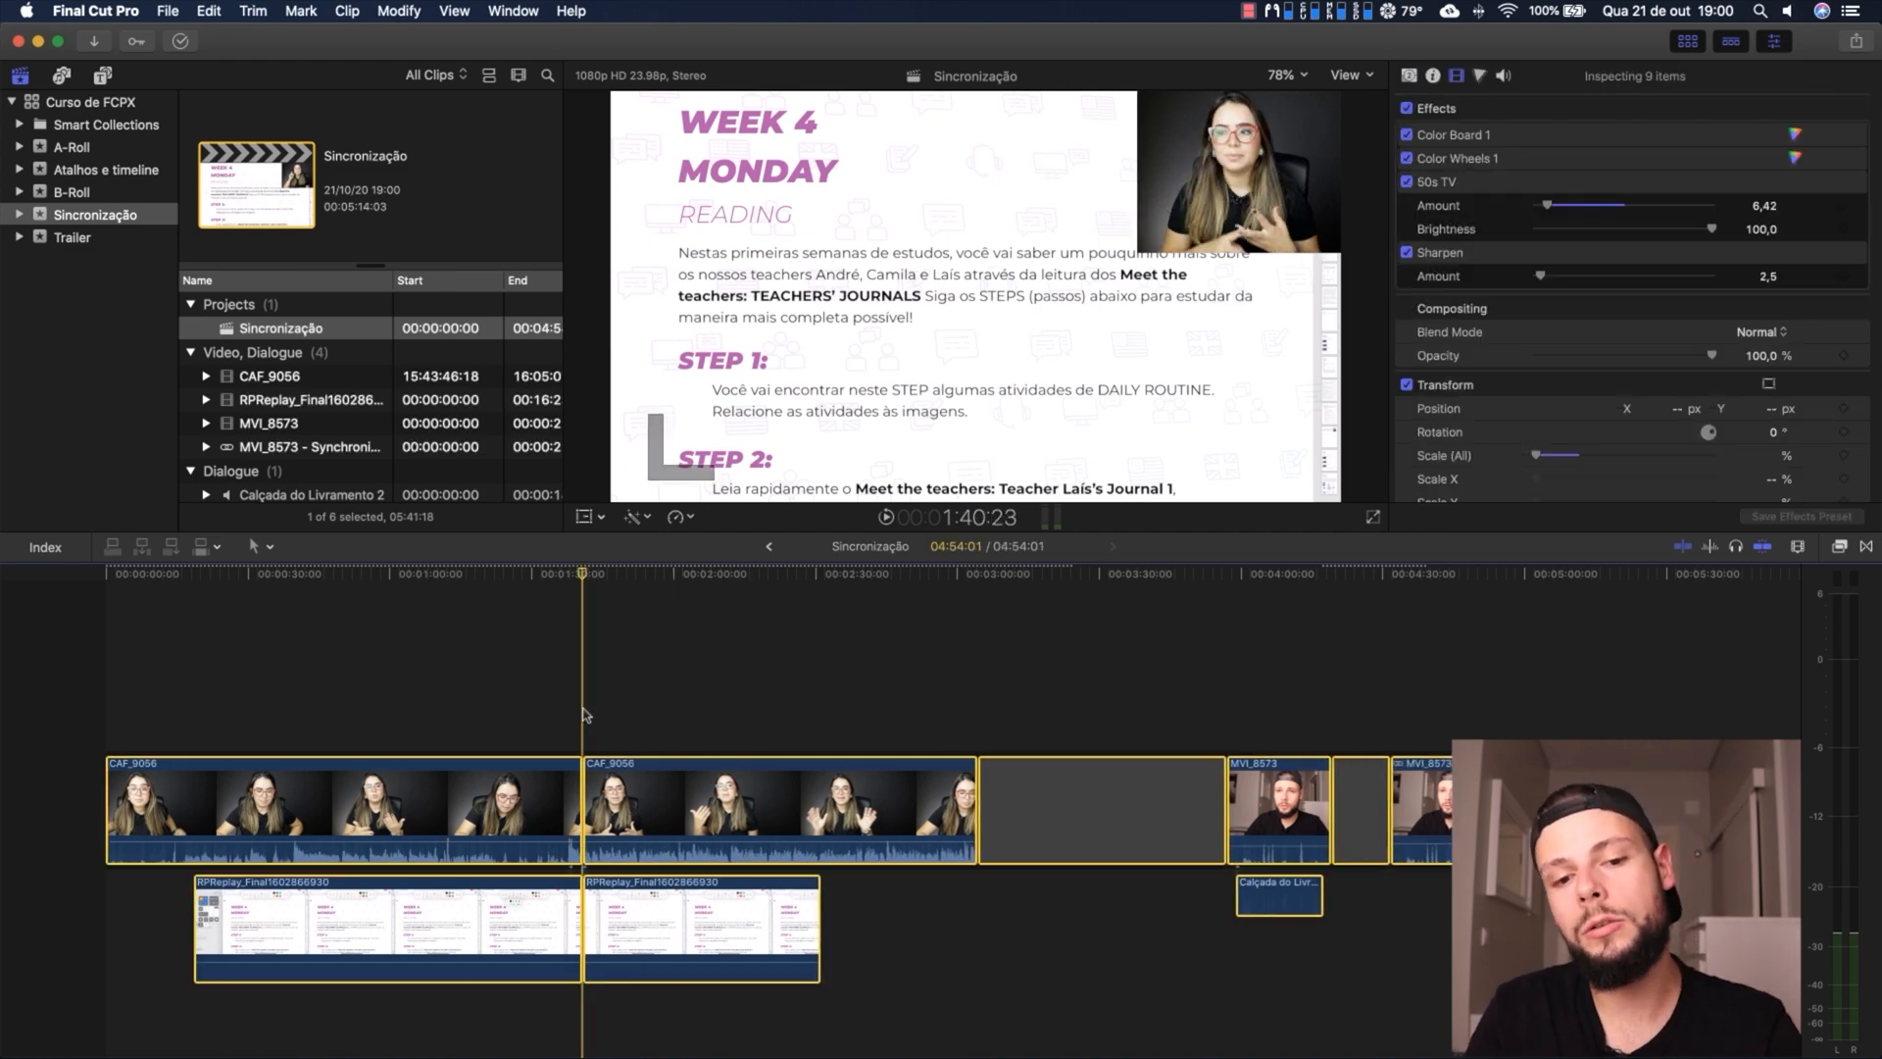
Open the Timeline project in the Atalhos e timeline event and trim the end of the first pexels-taryn-elliott-5433994 clip at 12:19
click(67, 238)
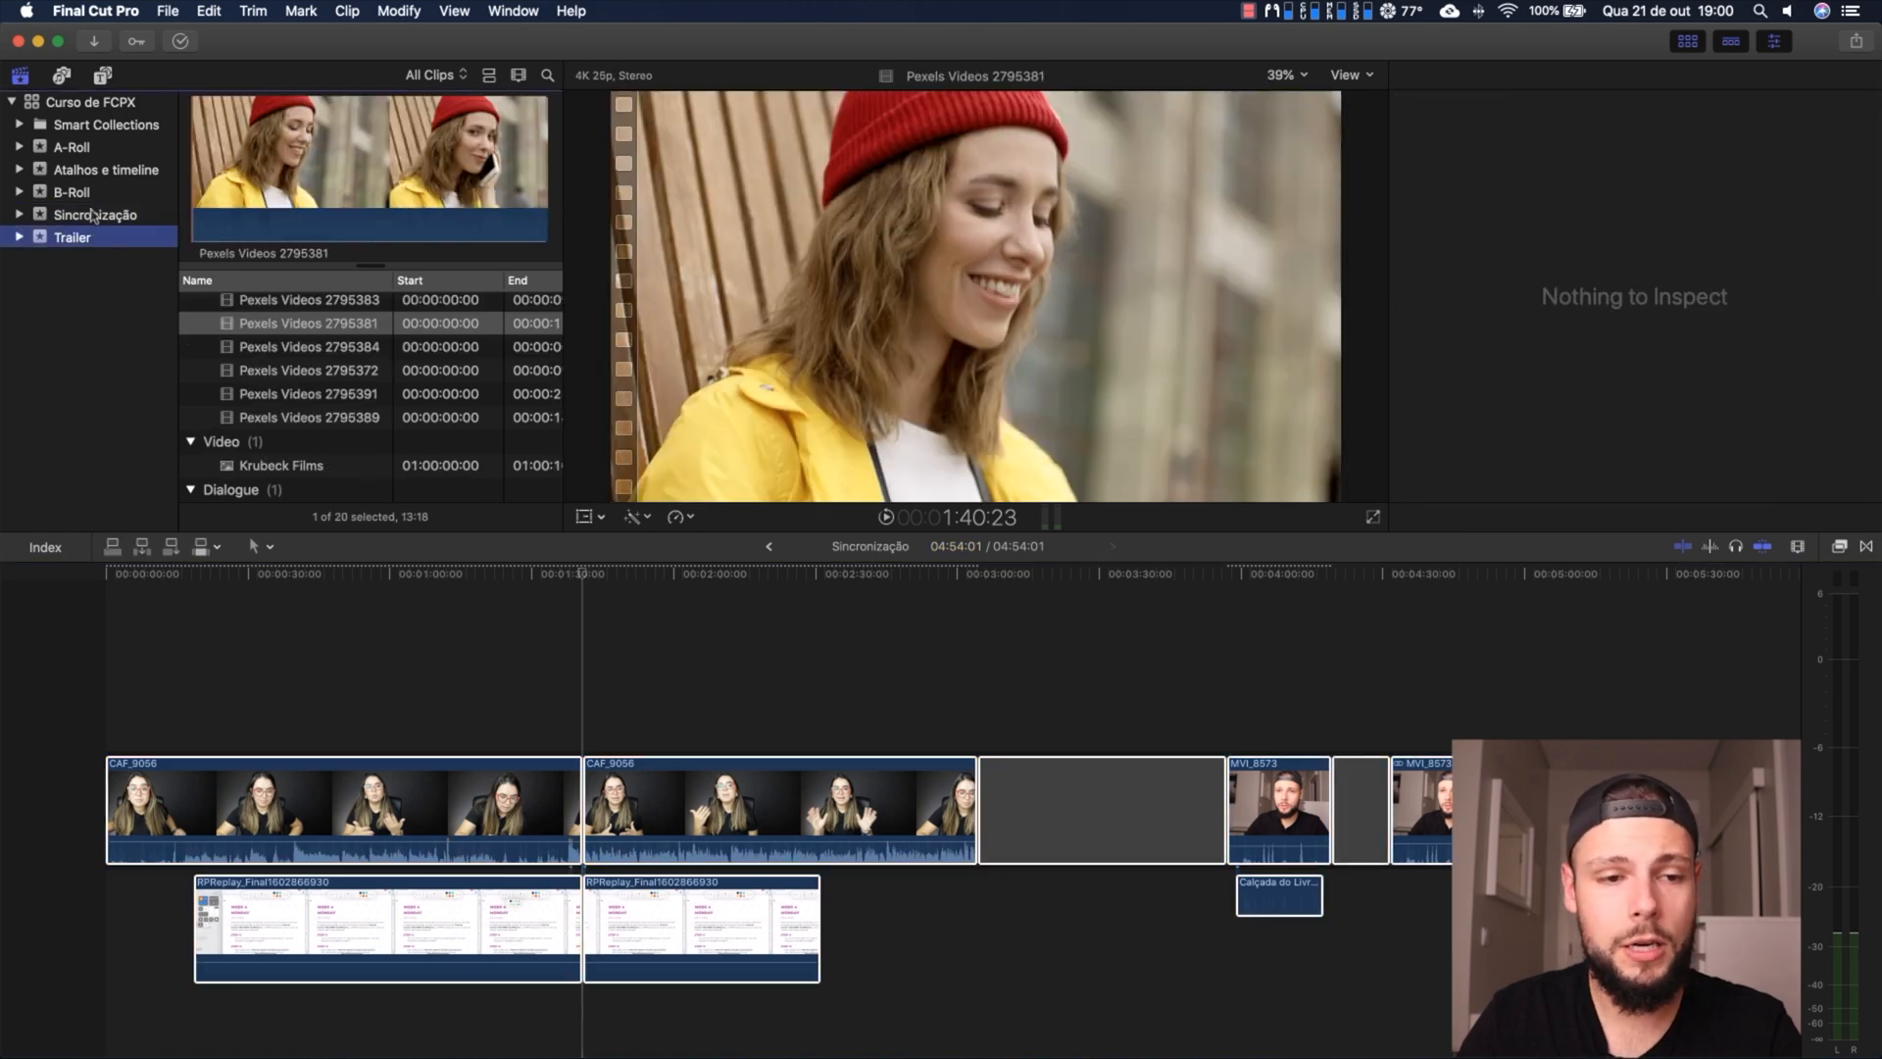
click(81, 171)
double_click(255, 303)
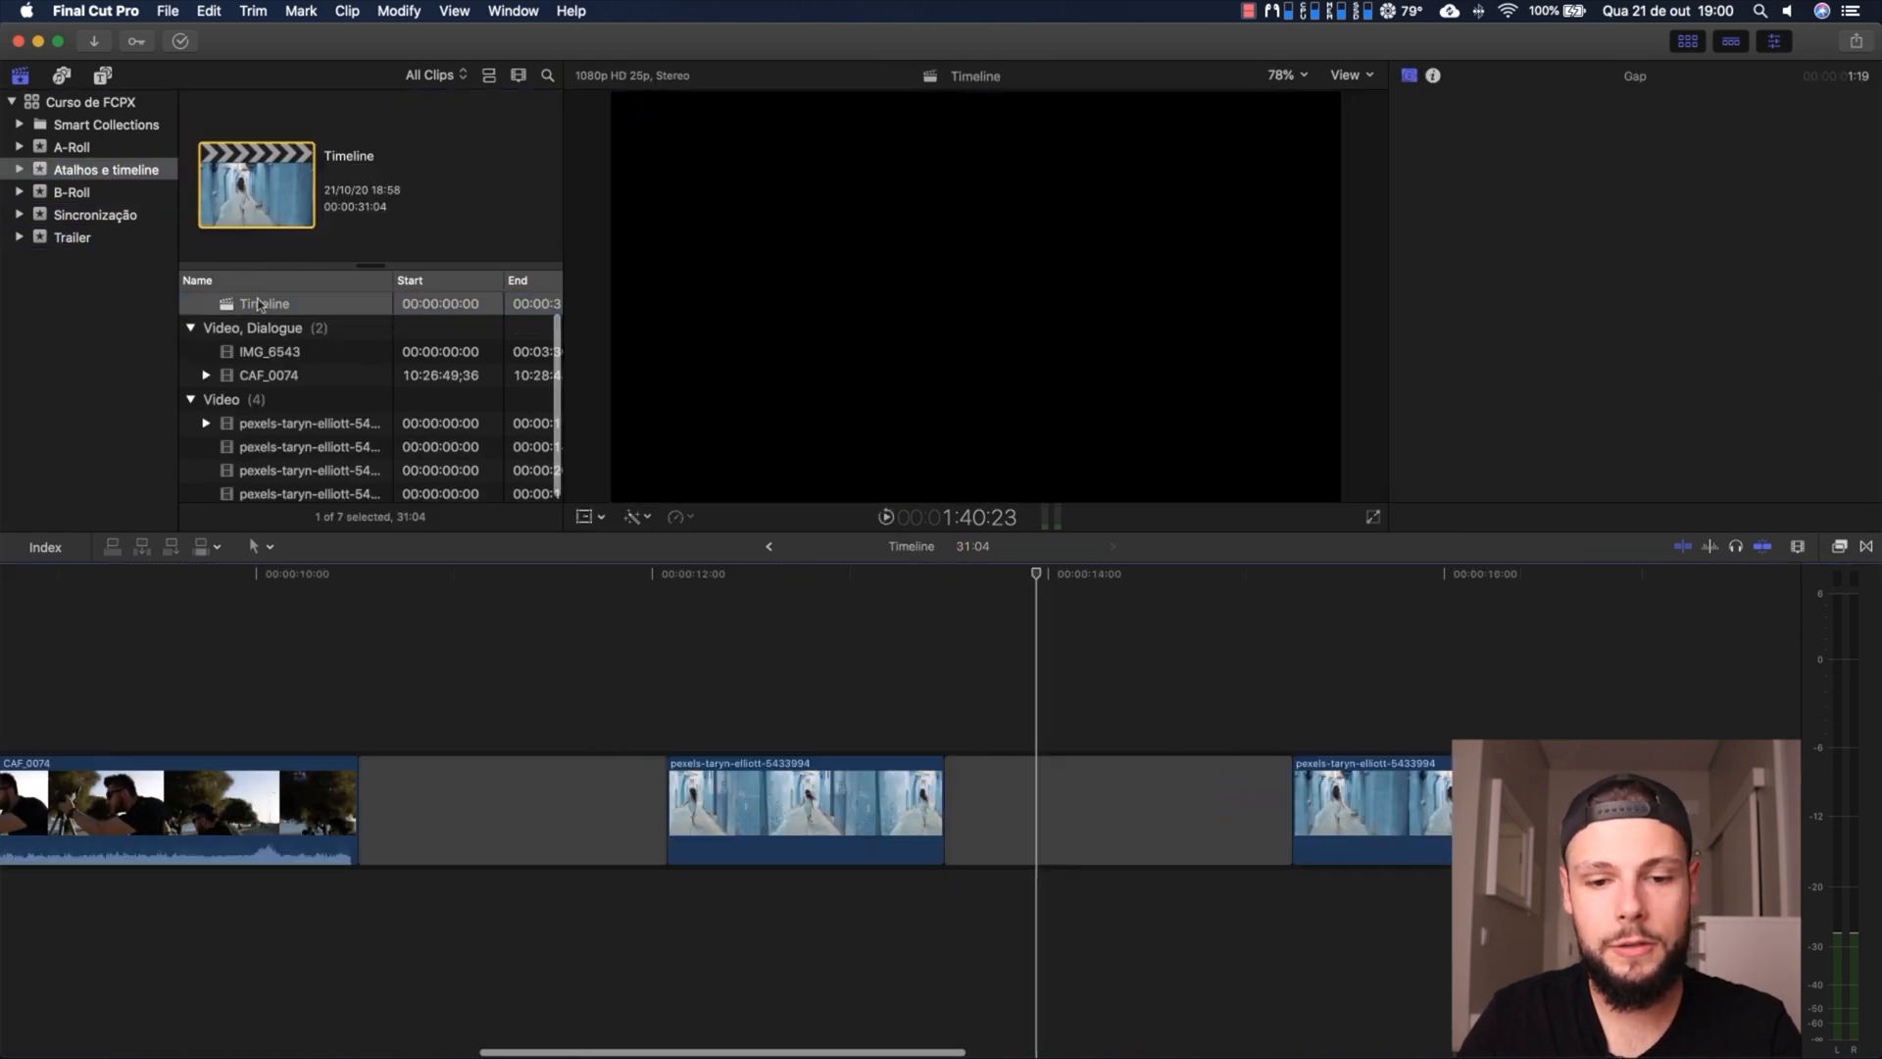
click(804, 700)
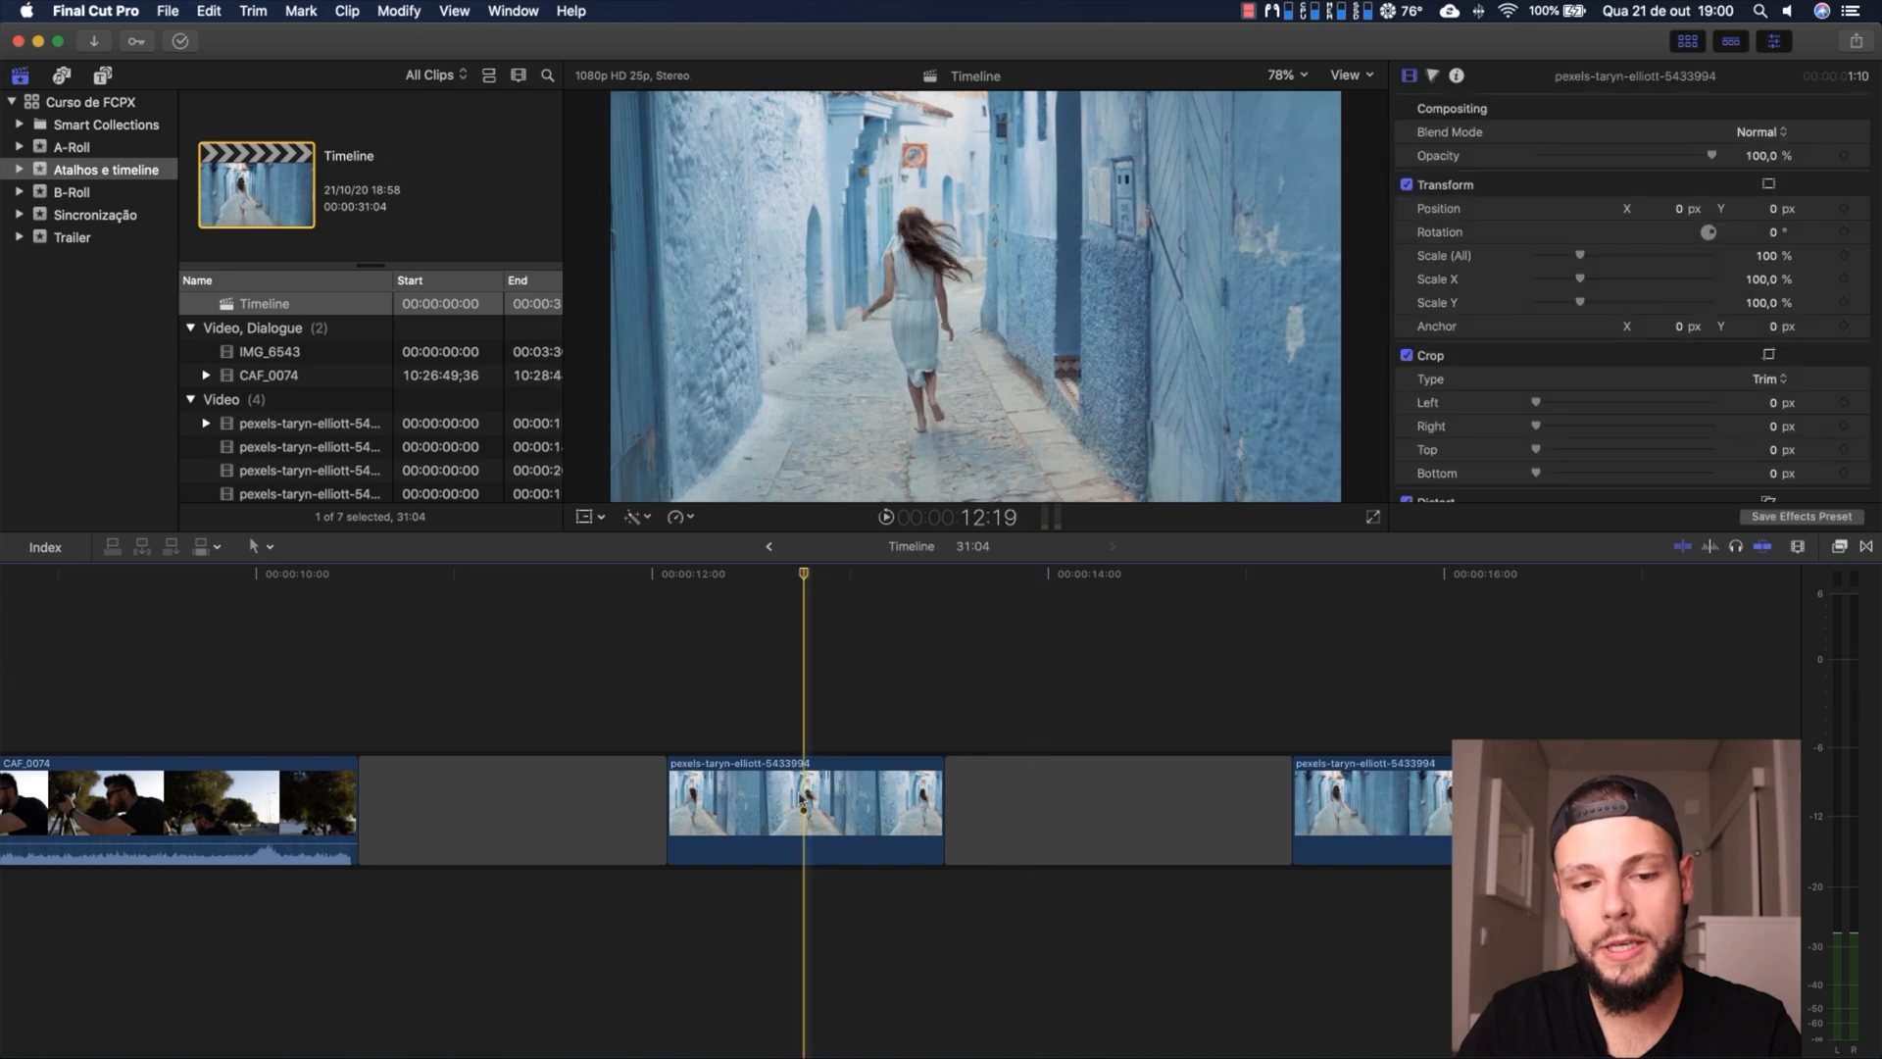
key(alt+bracketright)
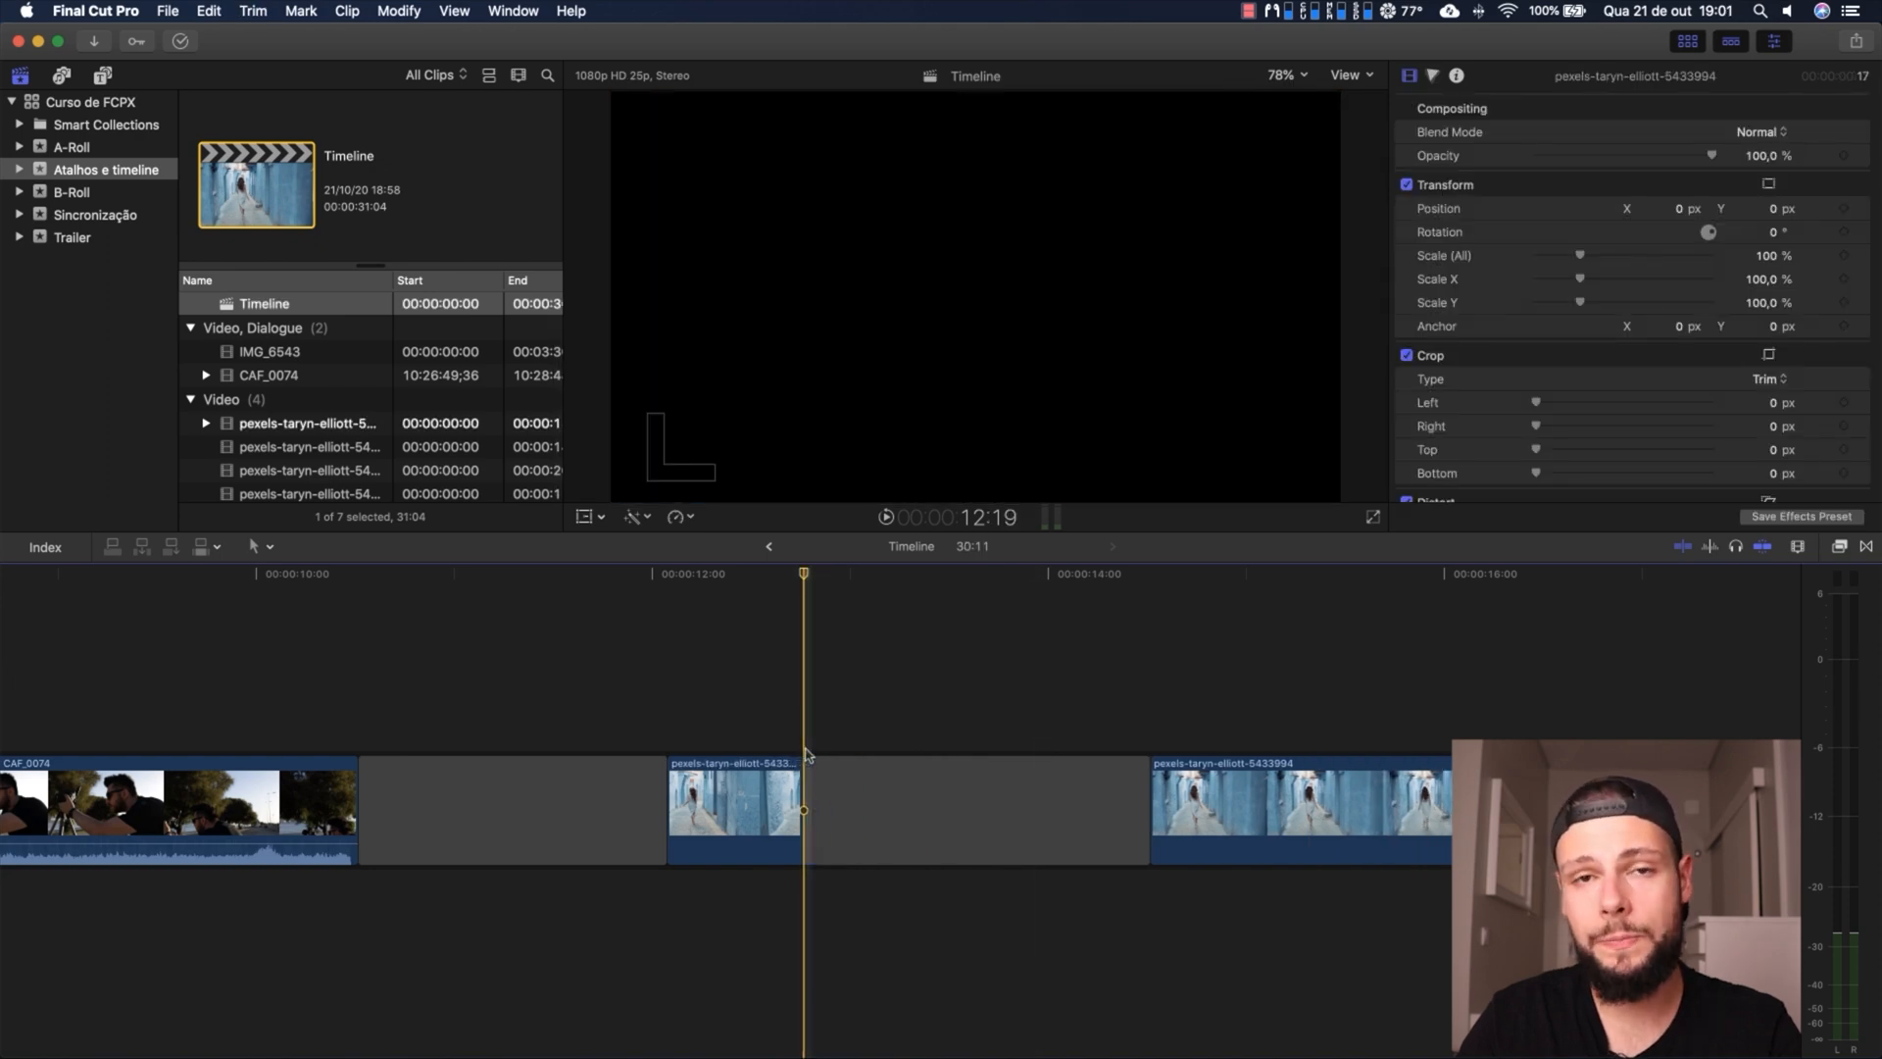
Trim the start of the long pexels-taryn-elliott-5433994 clip after the second gap at 15:17
click(910, 780)
scroll(922, 780, right, 5)
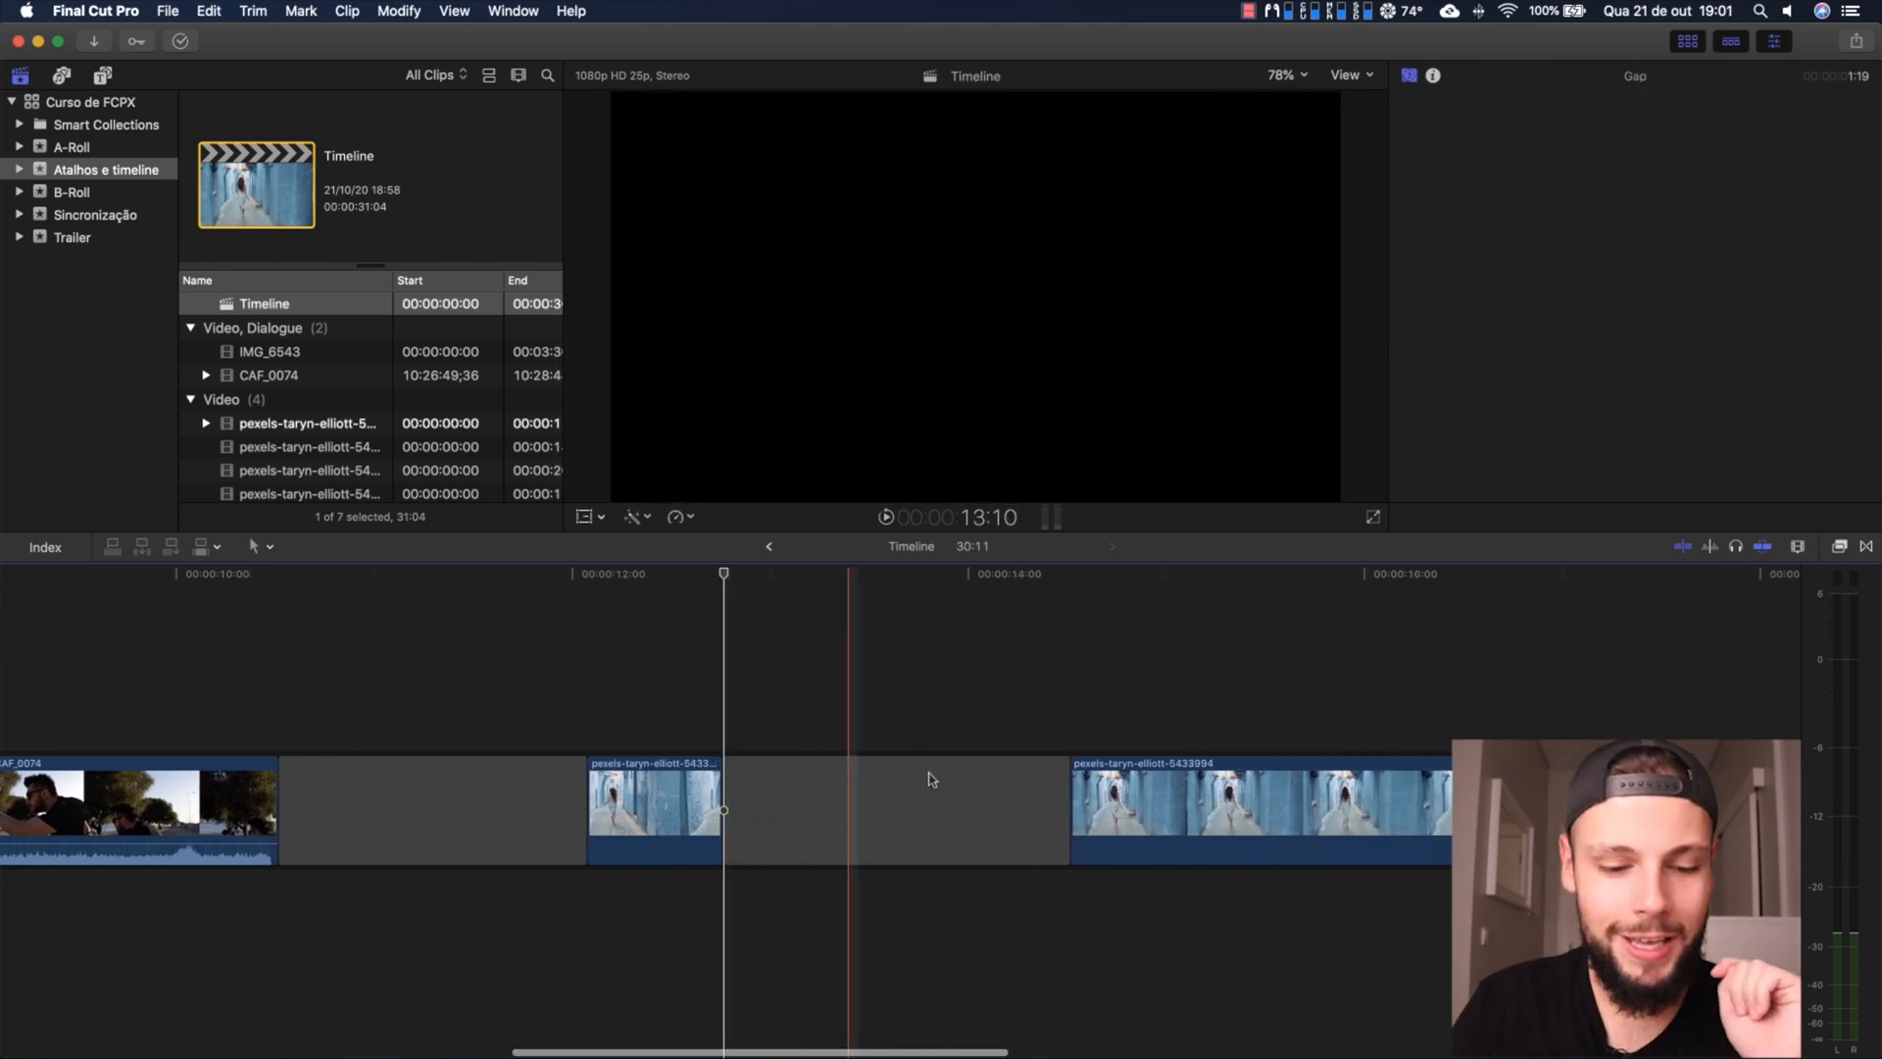
scroll(931, 779, right, 7)
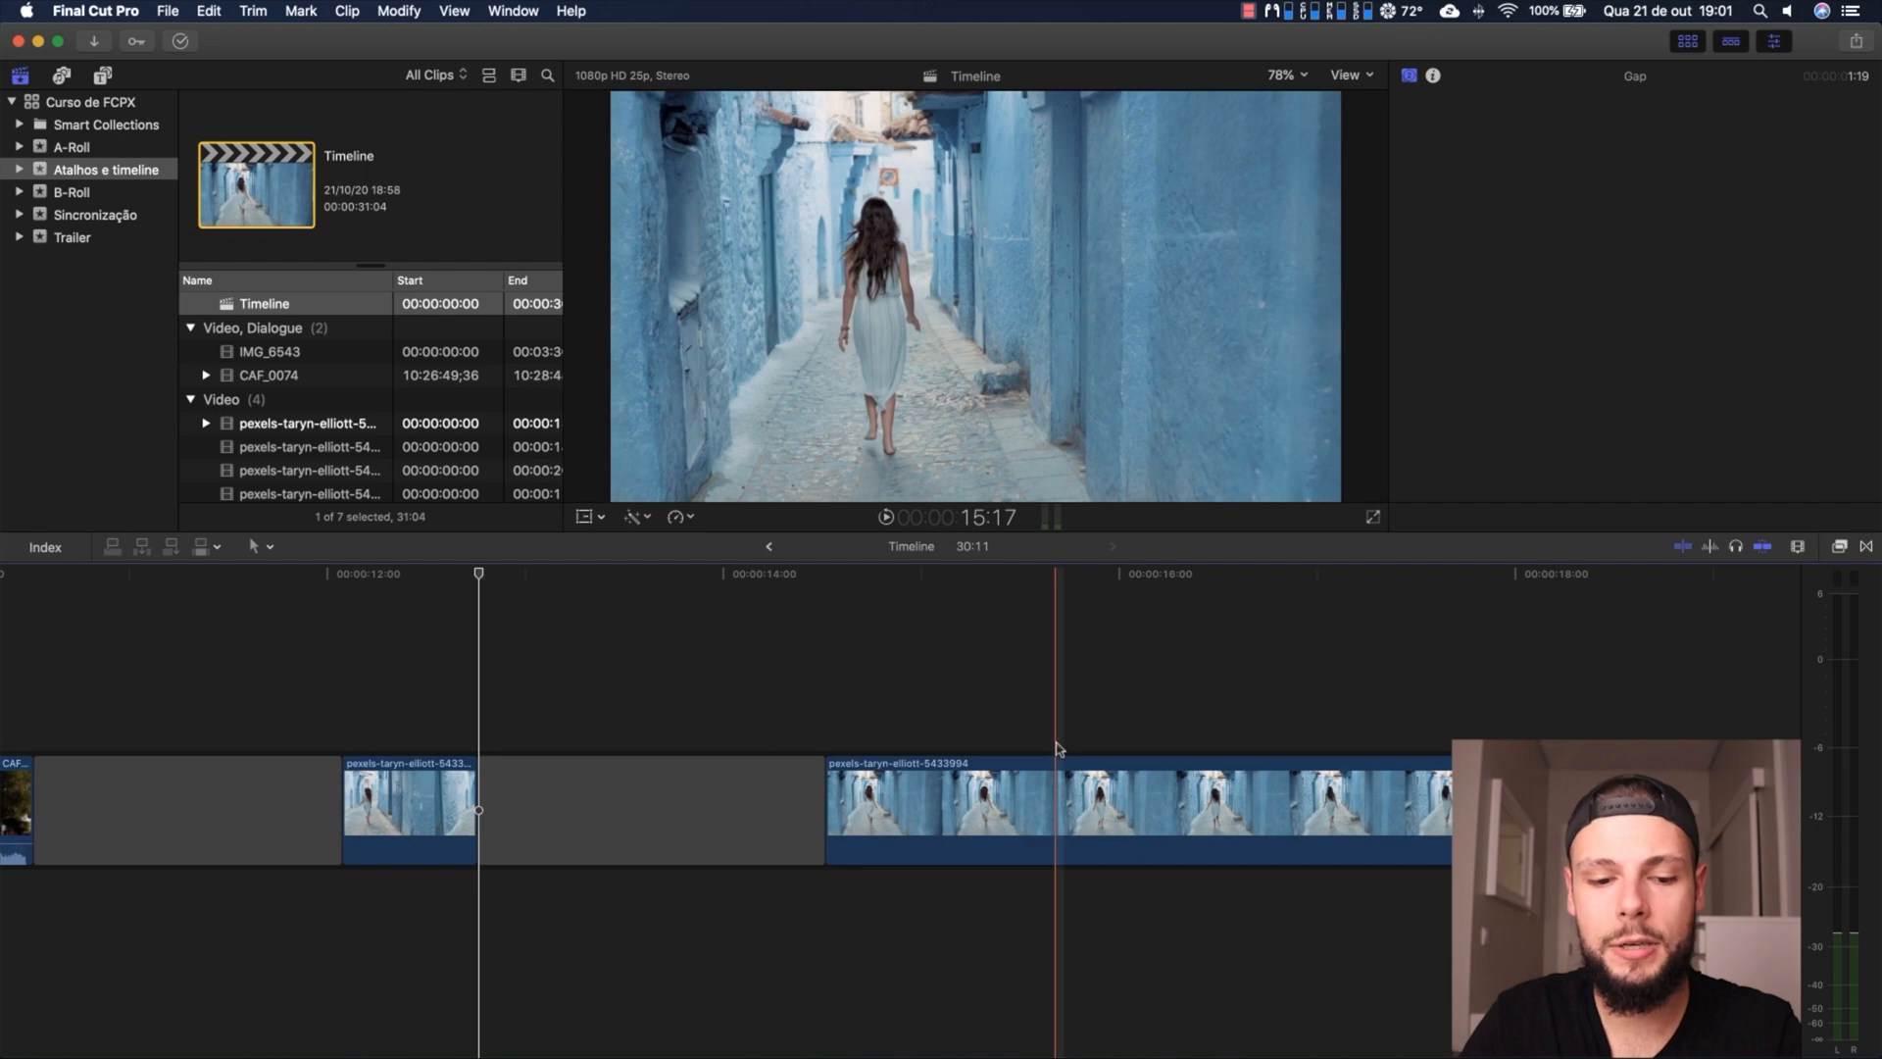
key(alt+[)
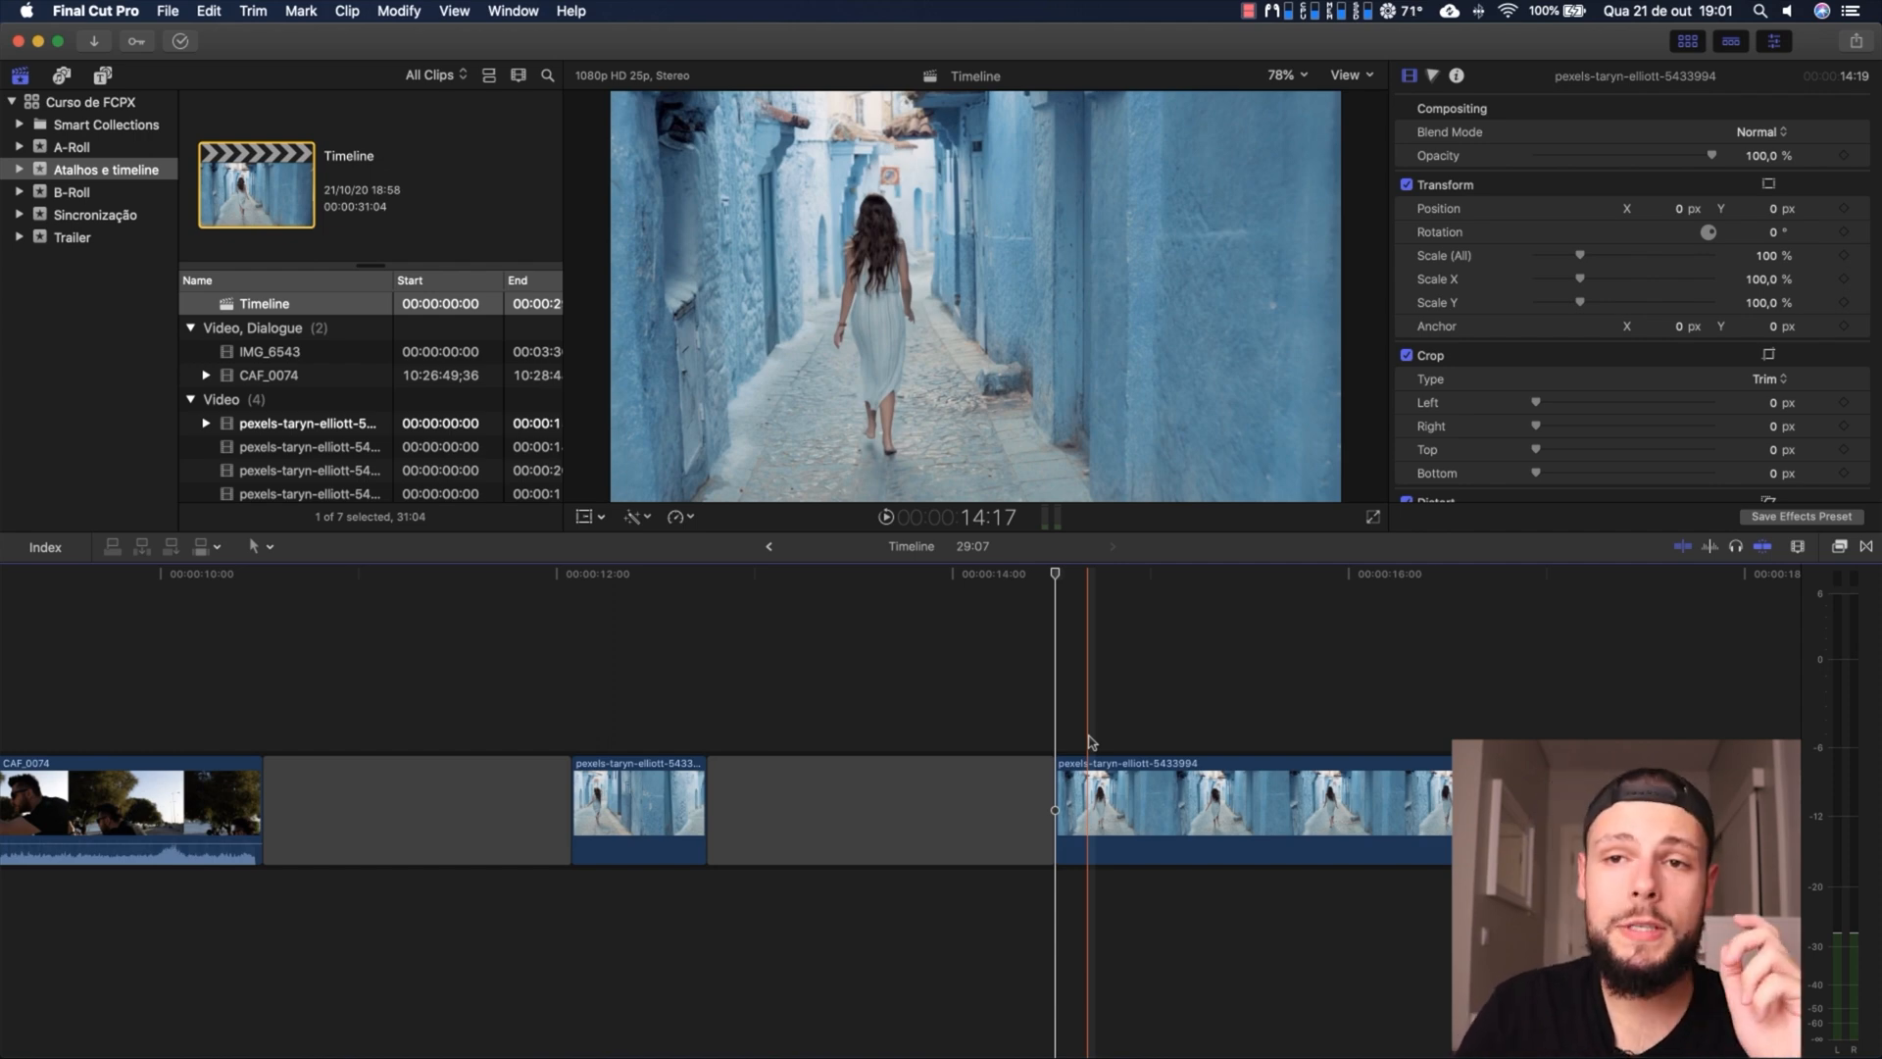
Disable the short pexels-taryn-elliott-5433994 clip between the two gaps and enable it again
click(657, 721)
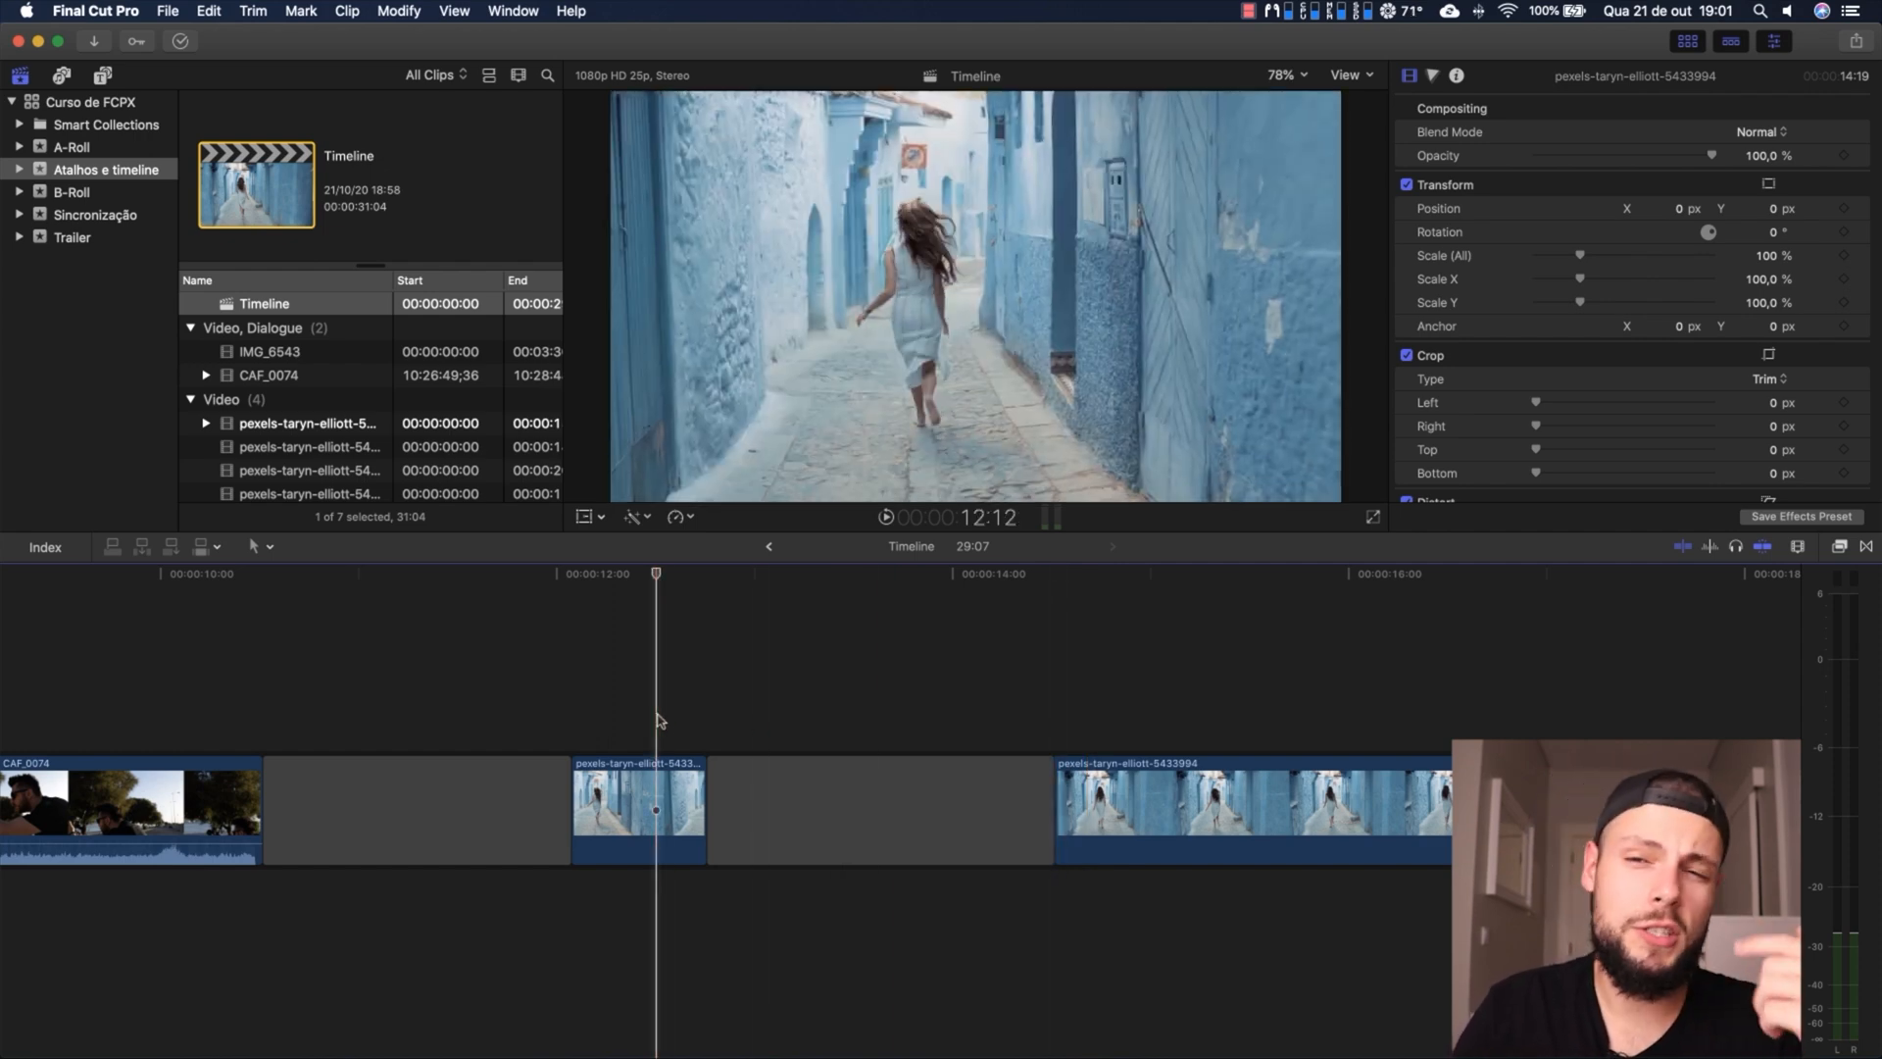
click(642, 799)
key(v)
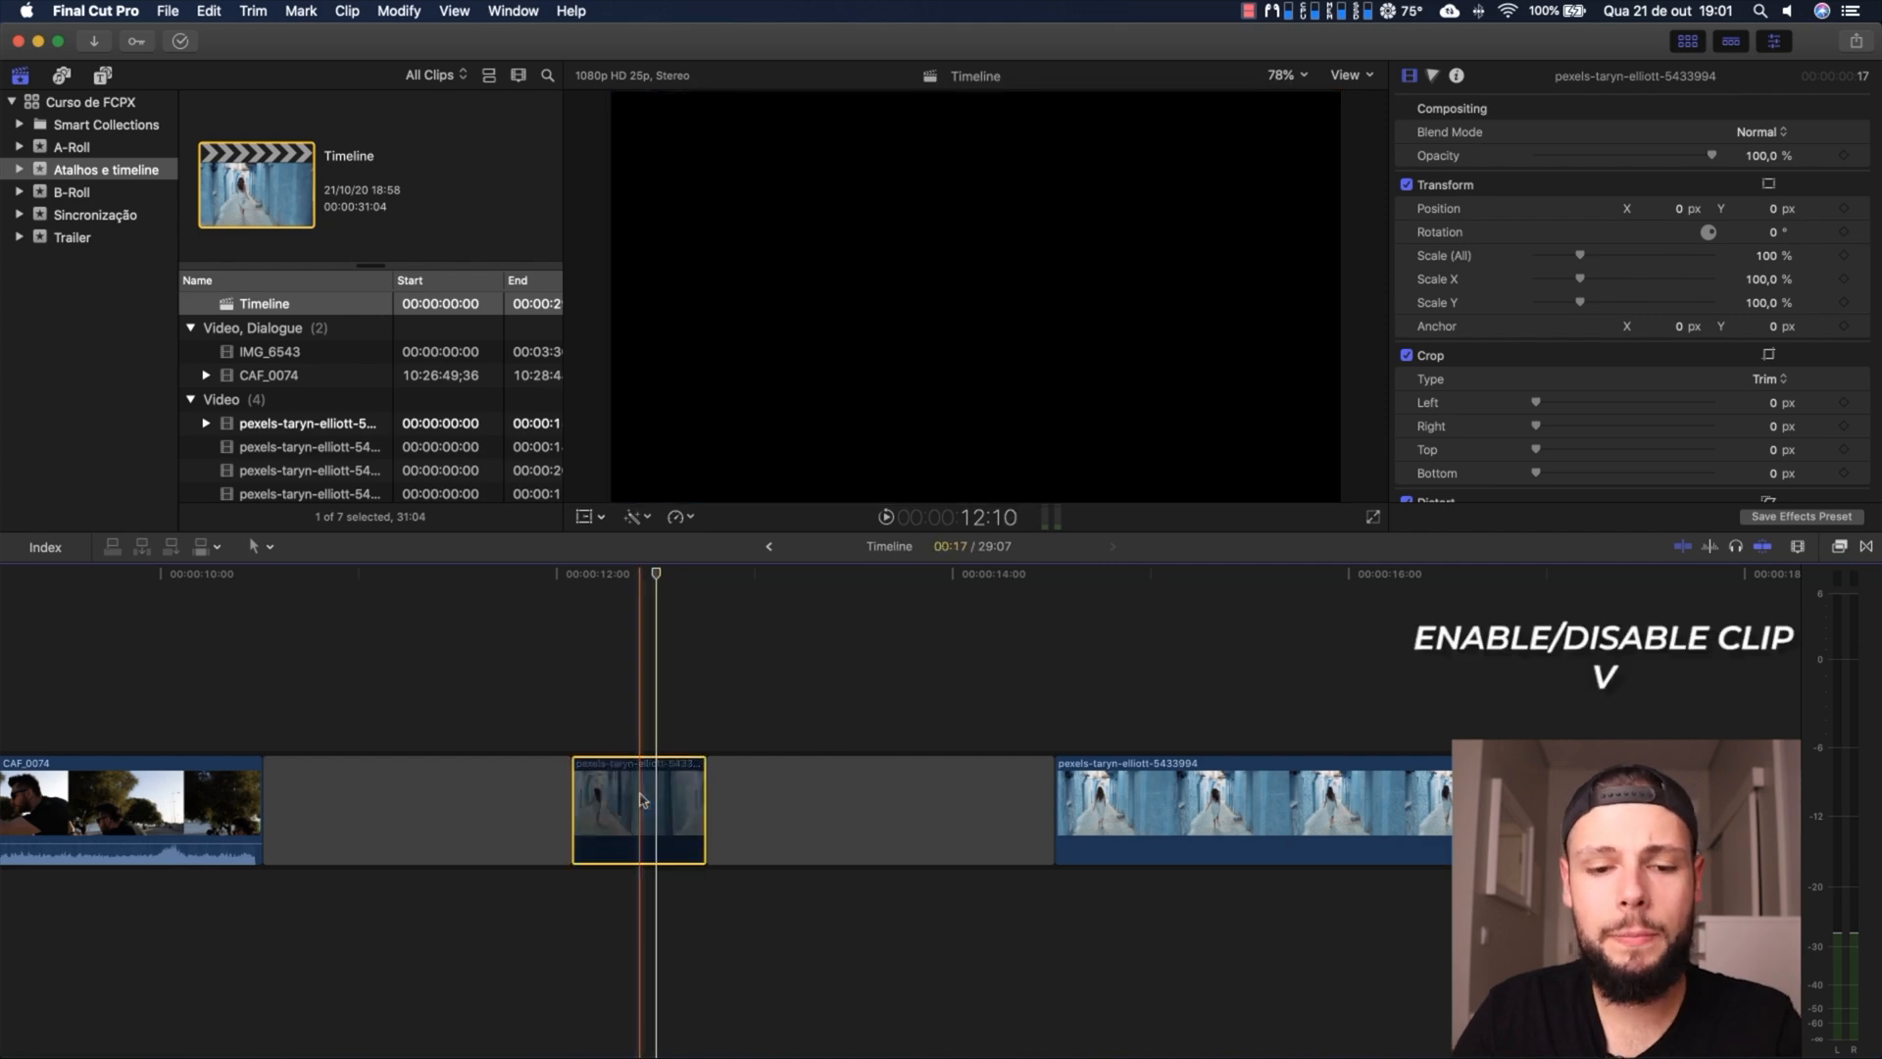
key(v)
Move the short clip above the long pexels-taryn-elliott-5433994 clip as a connected clip and disable it
drag(642, 799, 1096, 666)
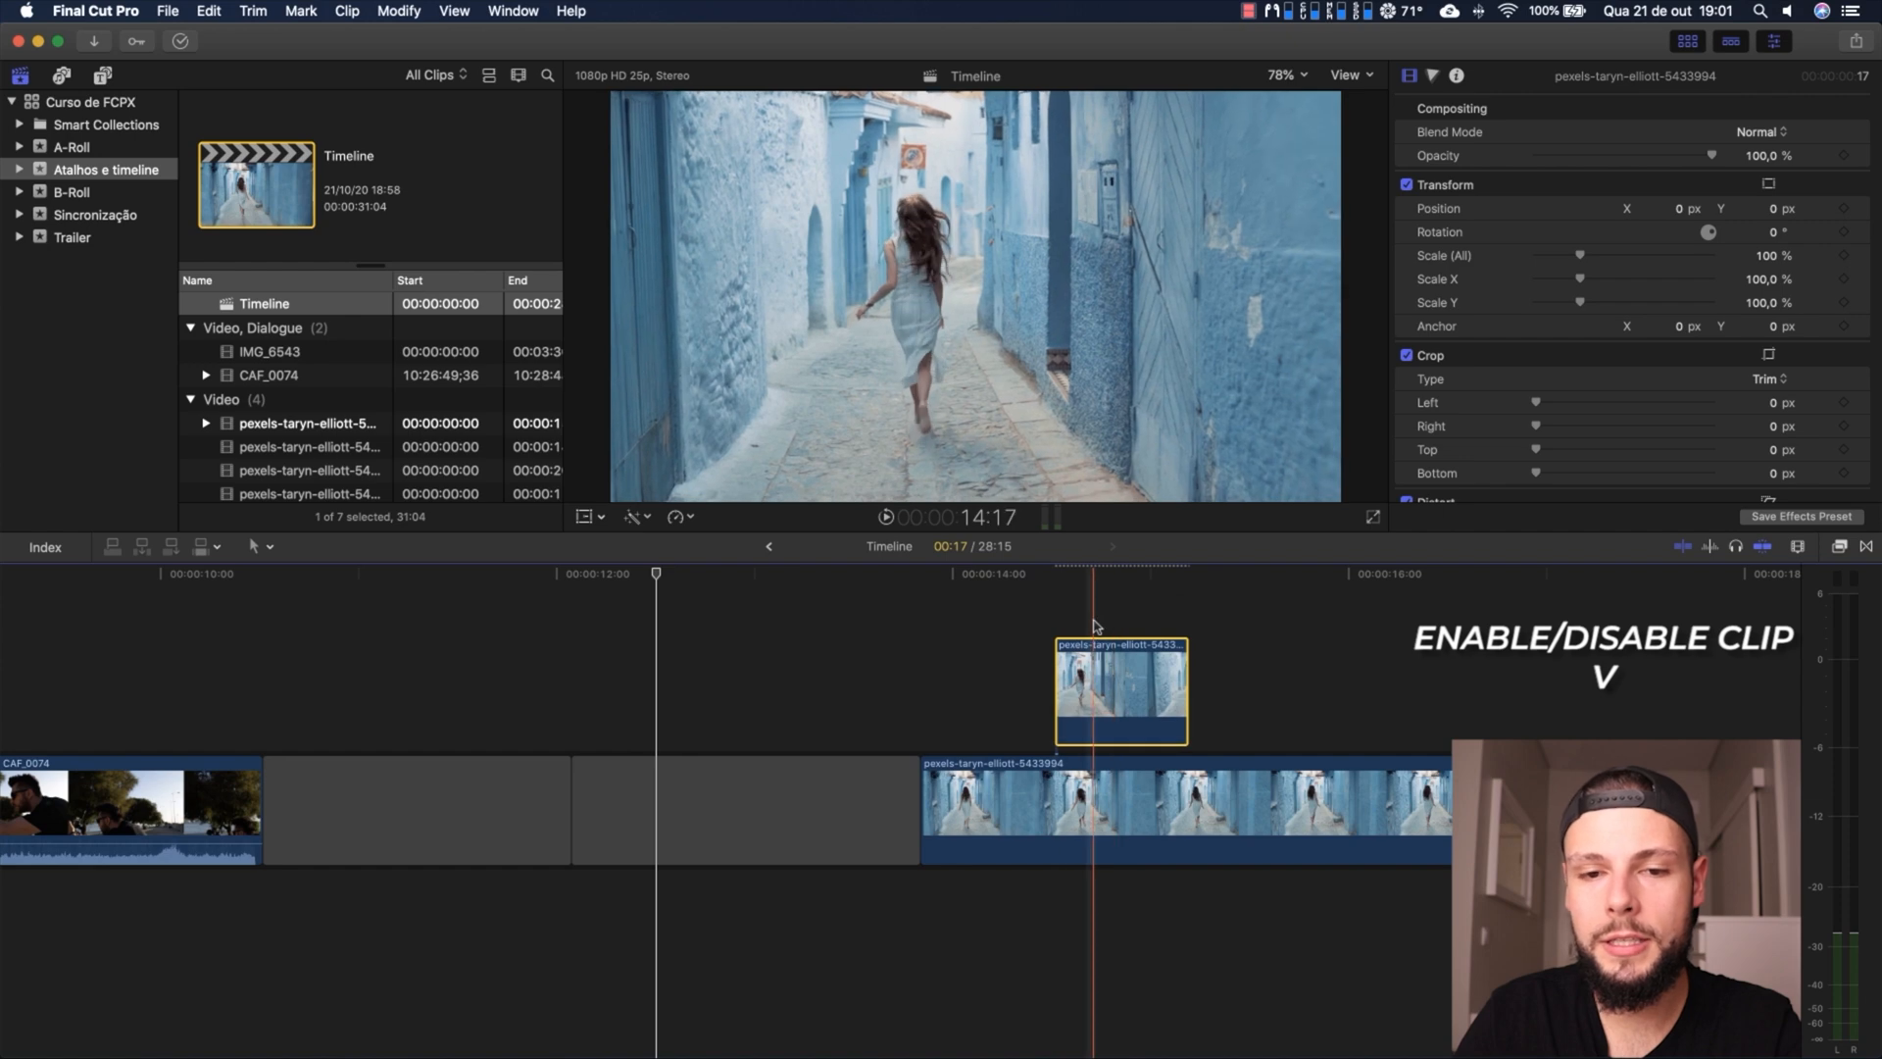
scroll(1096, 627, right, 2)
key(v)
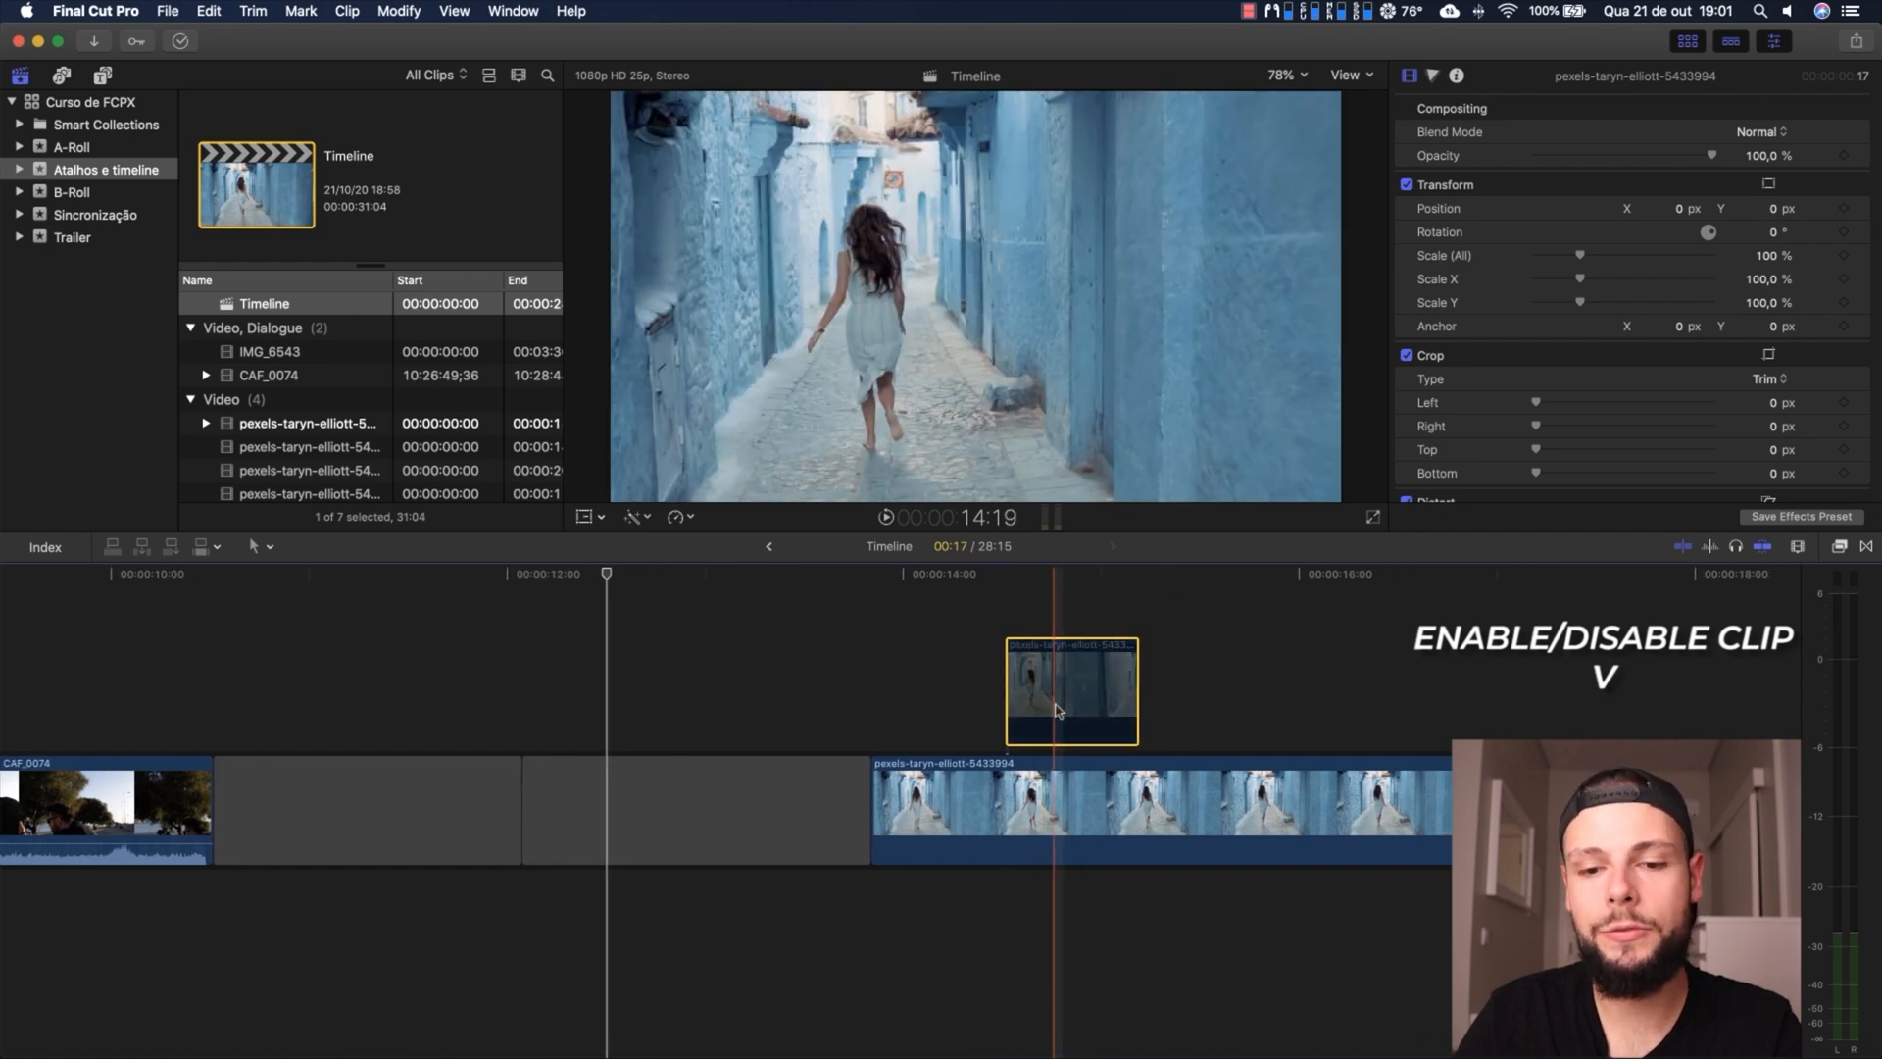
Move the disabled short clip above the end of CAF_0074 and enable it
drag(1066, 705, 98, 657)
scroll(98, 657, left, 3)
scroll(98, 657, left, 1)
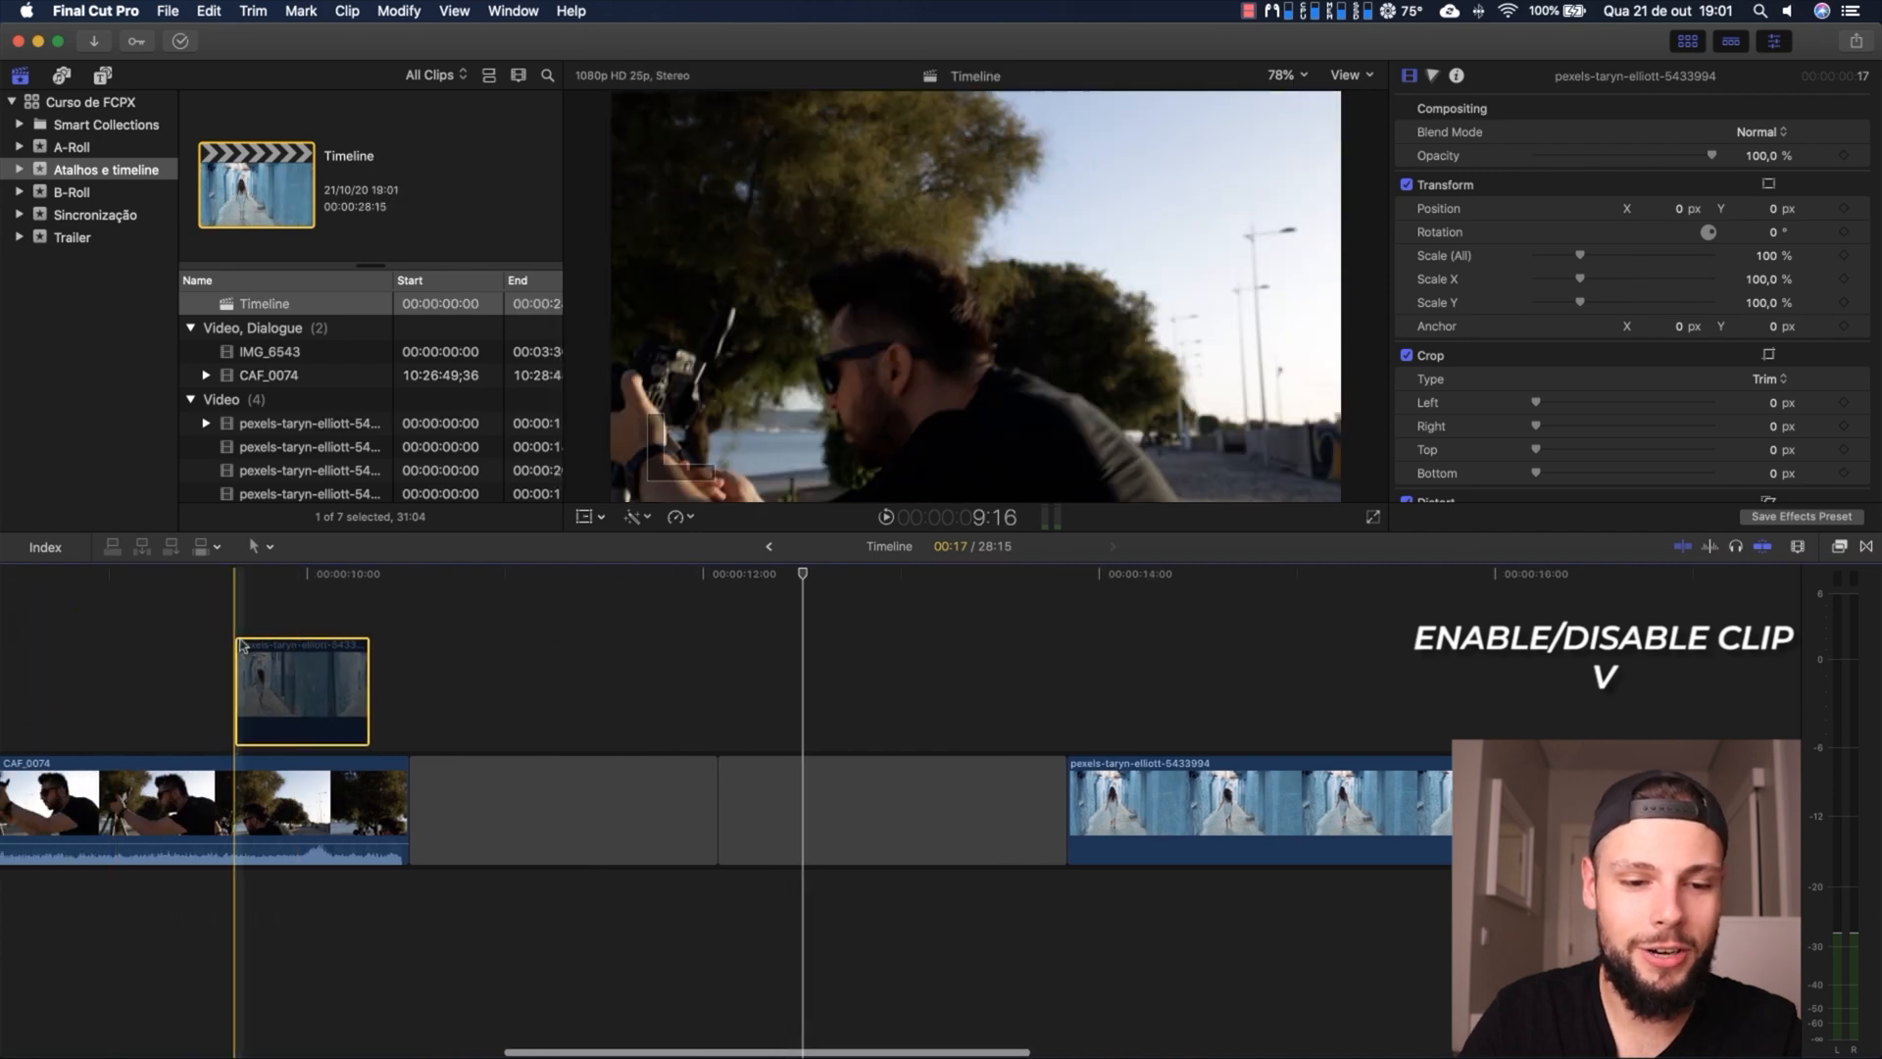
key(v)
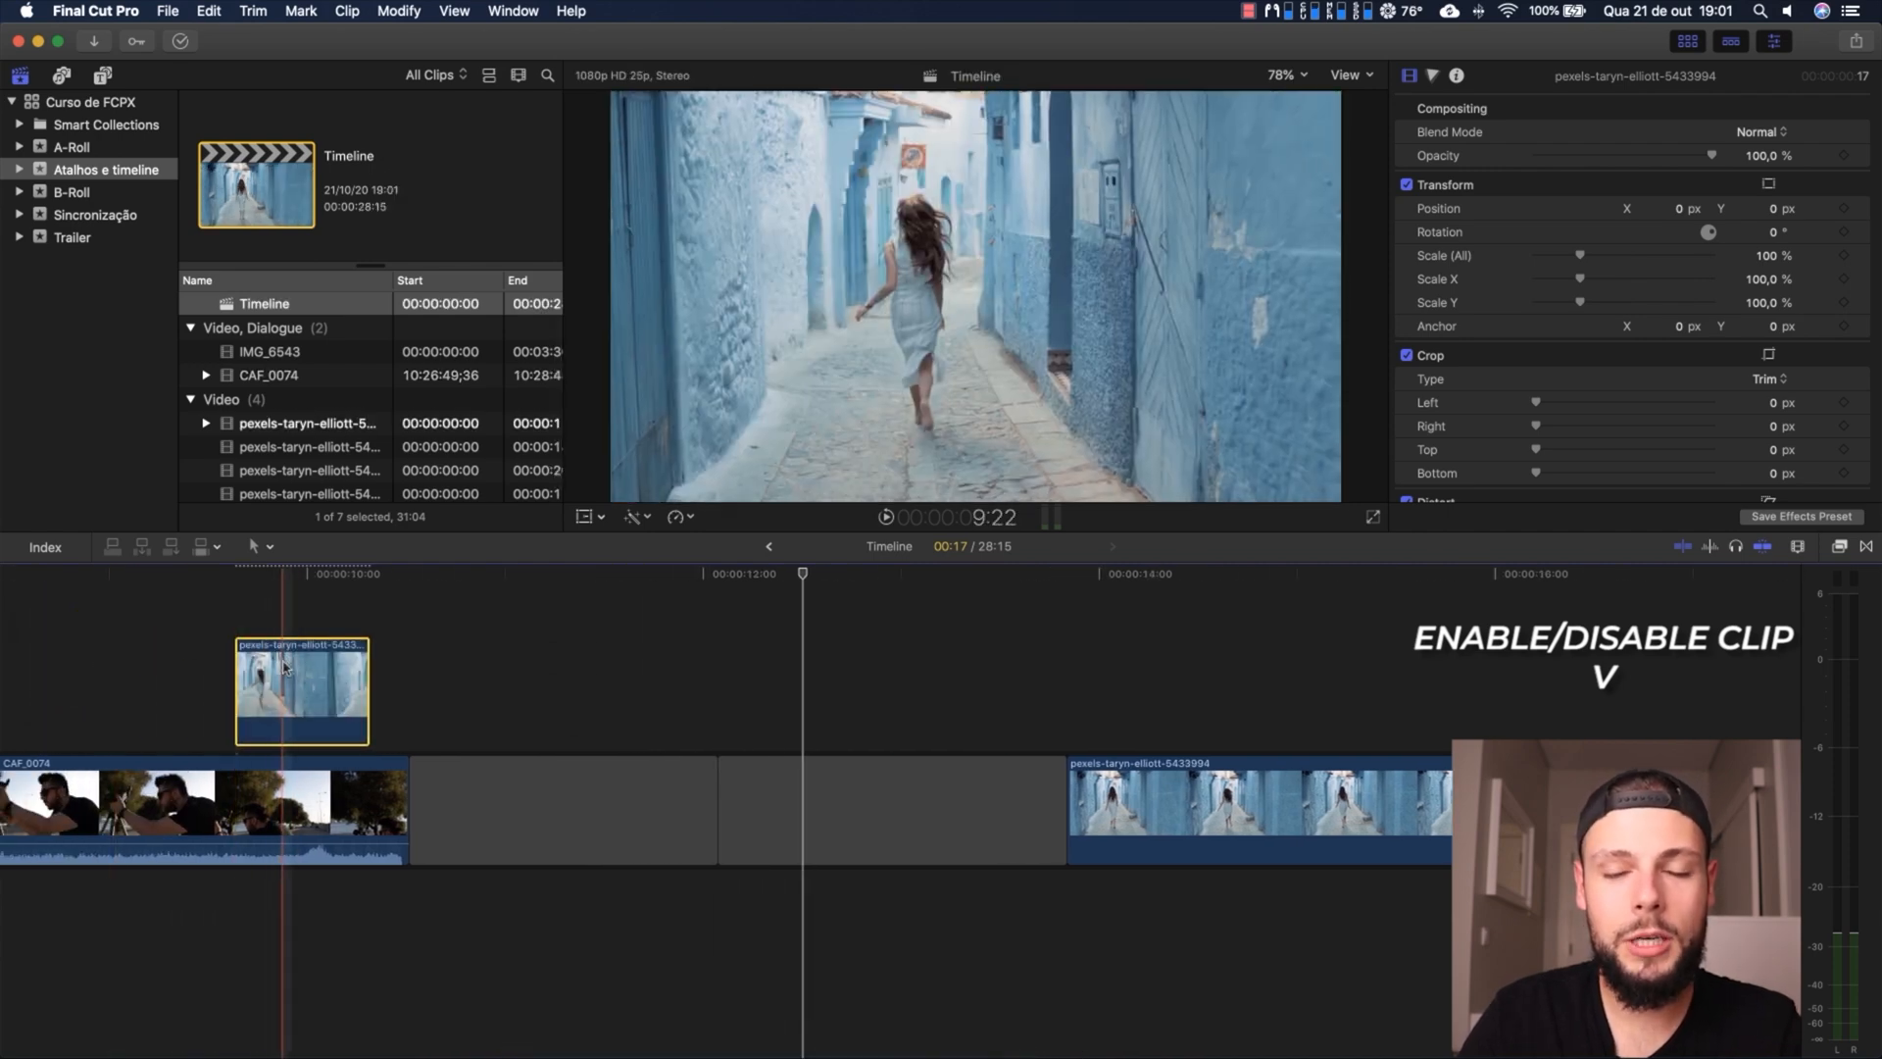
Disable and re-enable the short clip above CAF_0074, and return it to the primary storyline between the two gaps
key(v)
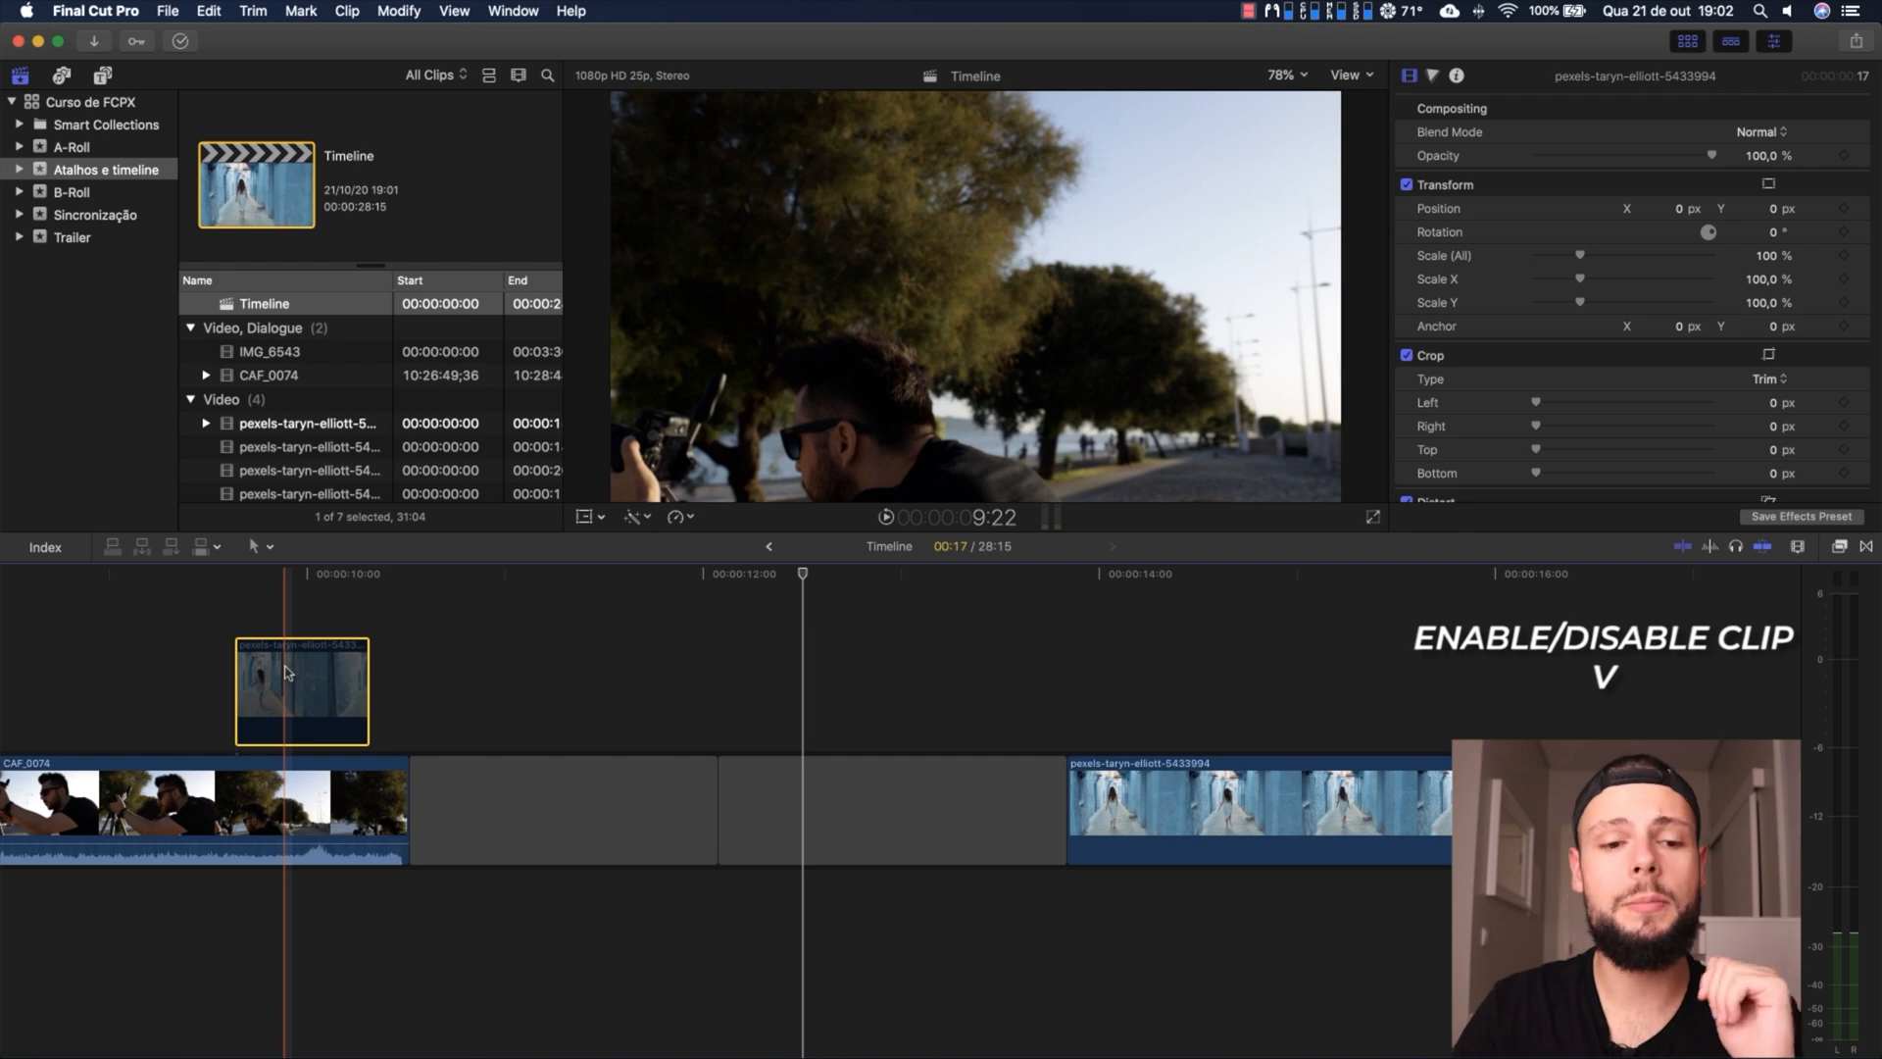
key(v)
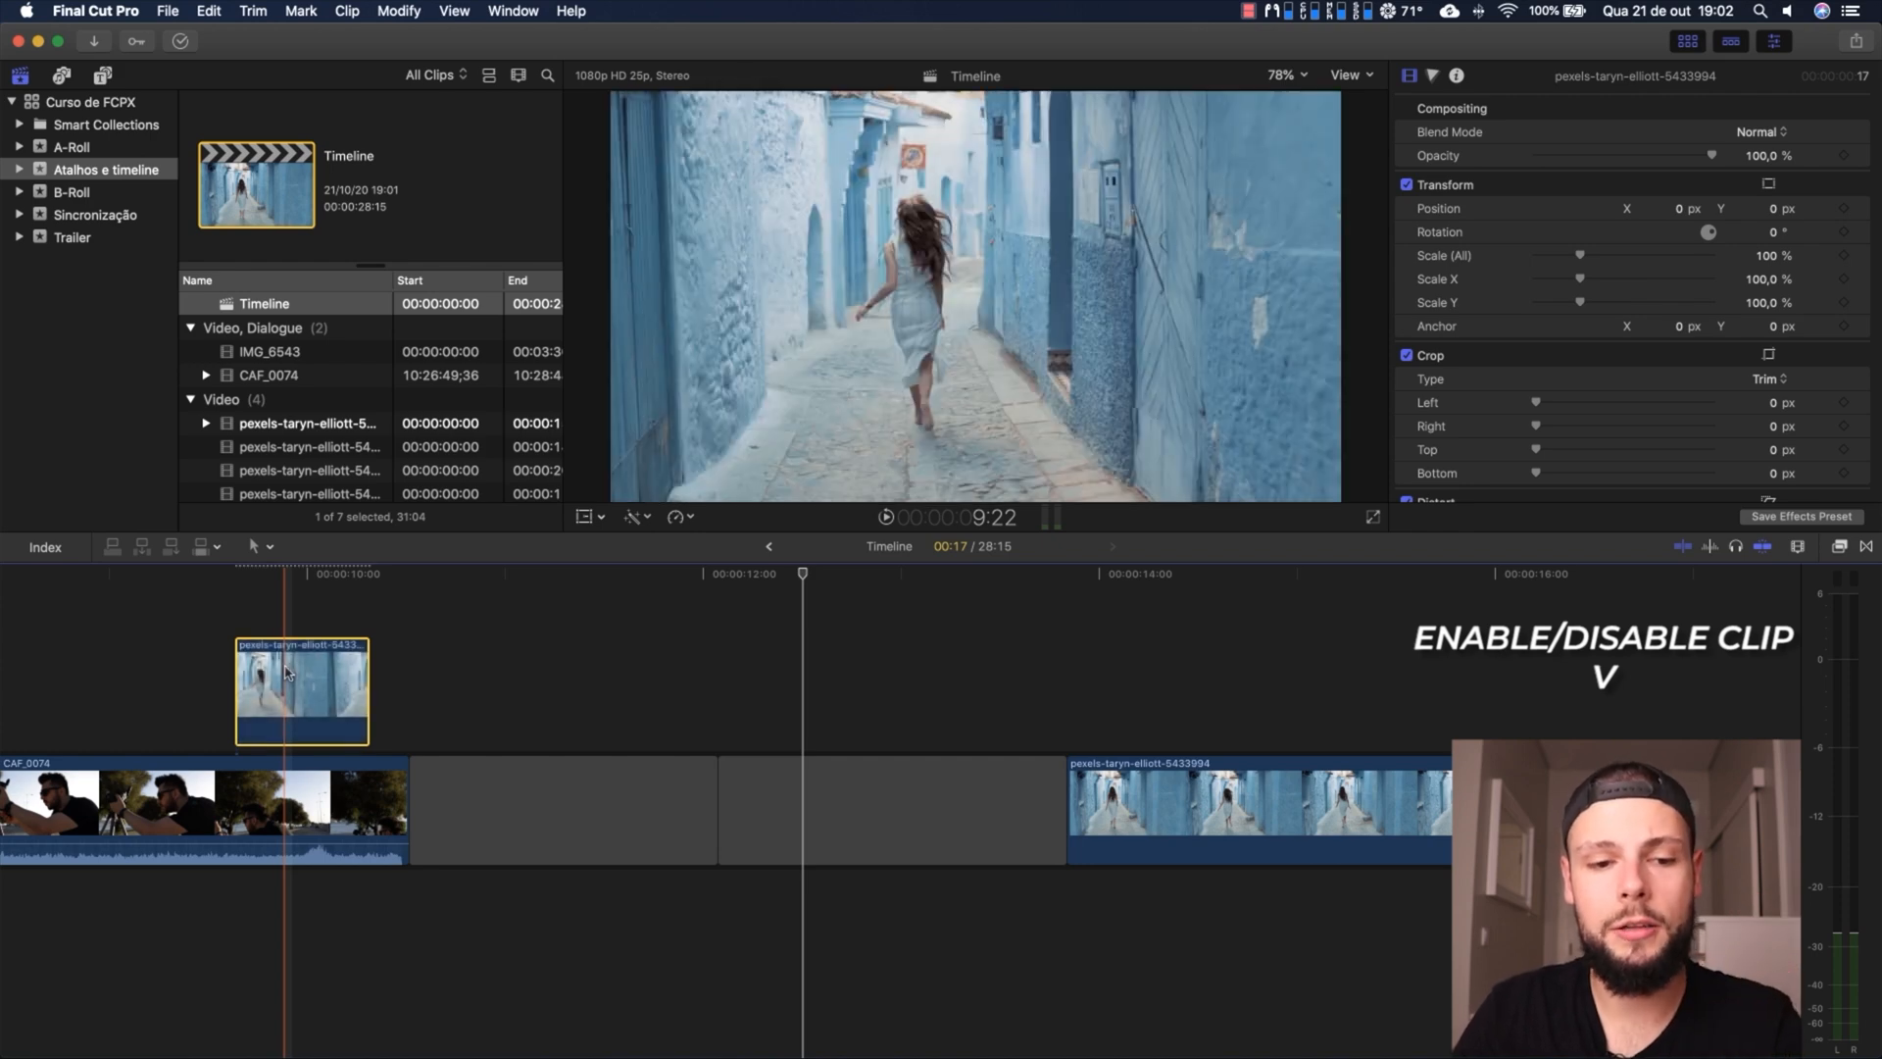
drag(287, 673, 769, 791)
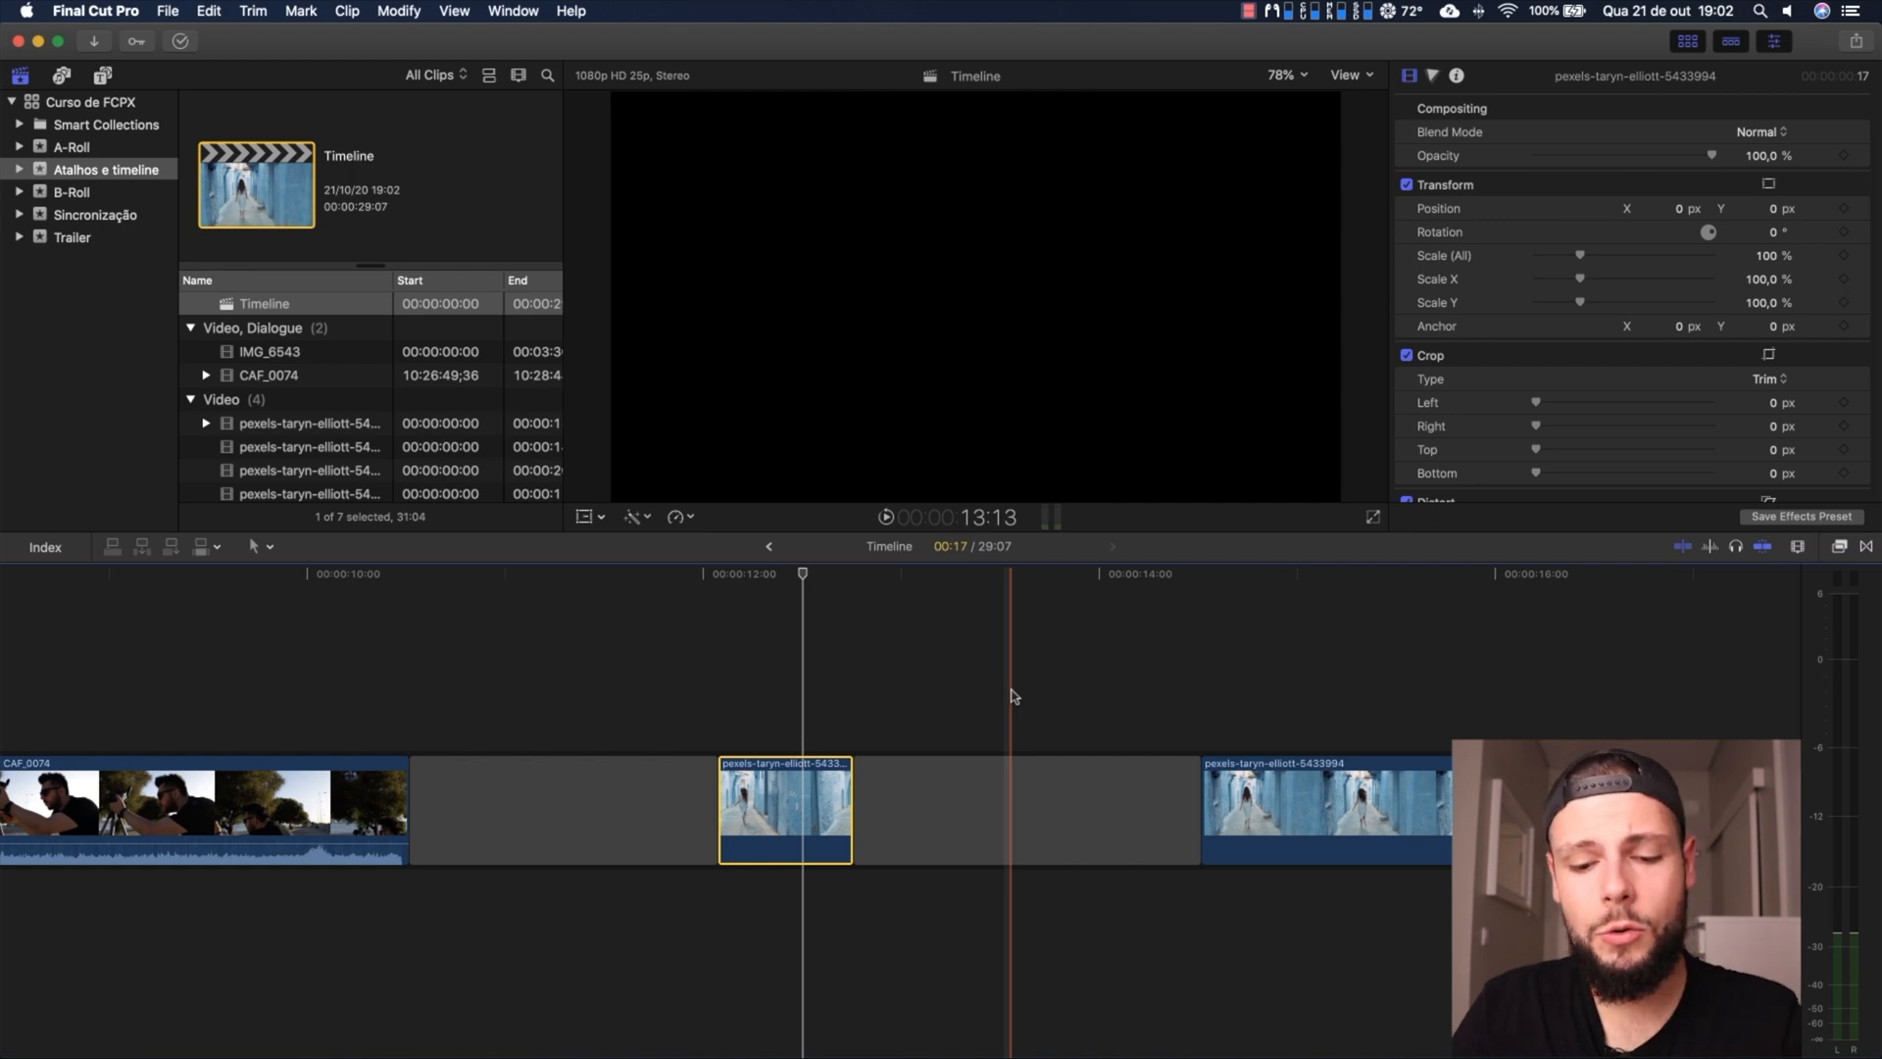
Blade the second gap once and the beginning of the long pexels-taryn-elliott-5433994 clip at two points
key(b)
click(960, 791)
click(1307, 796)
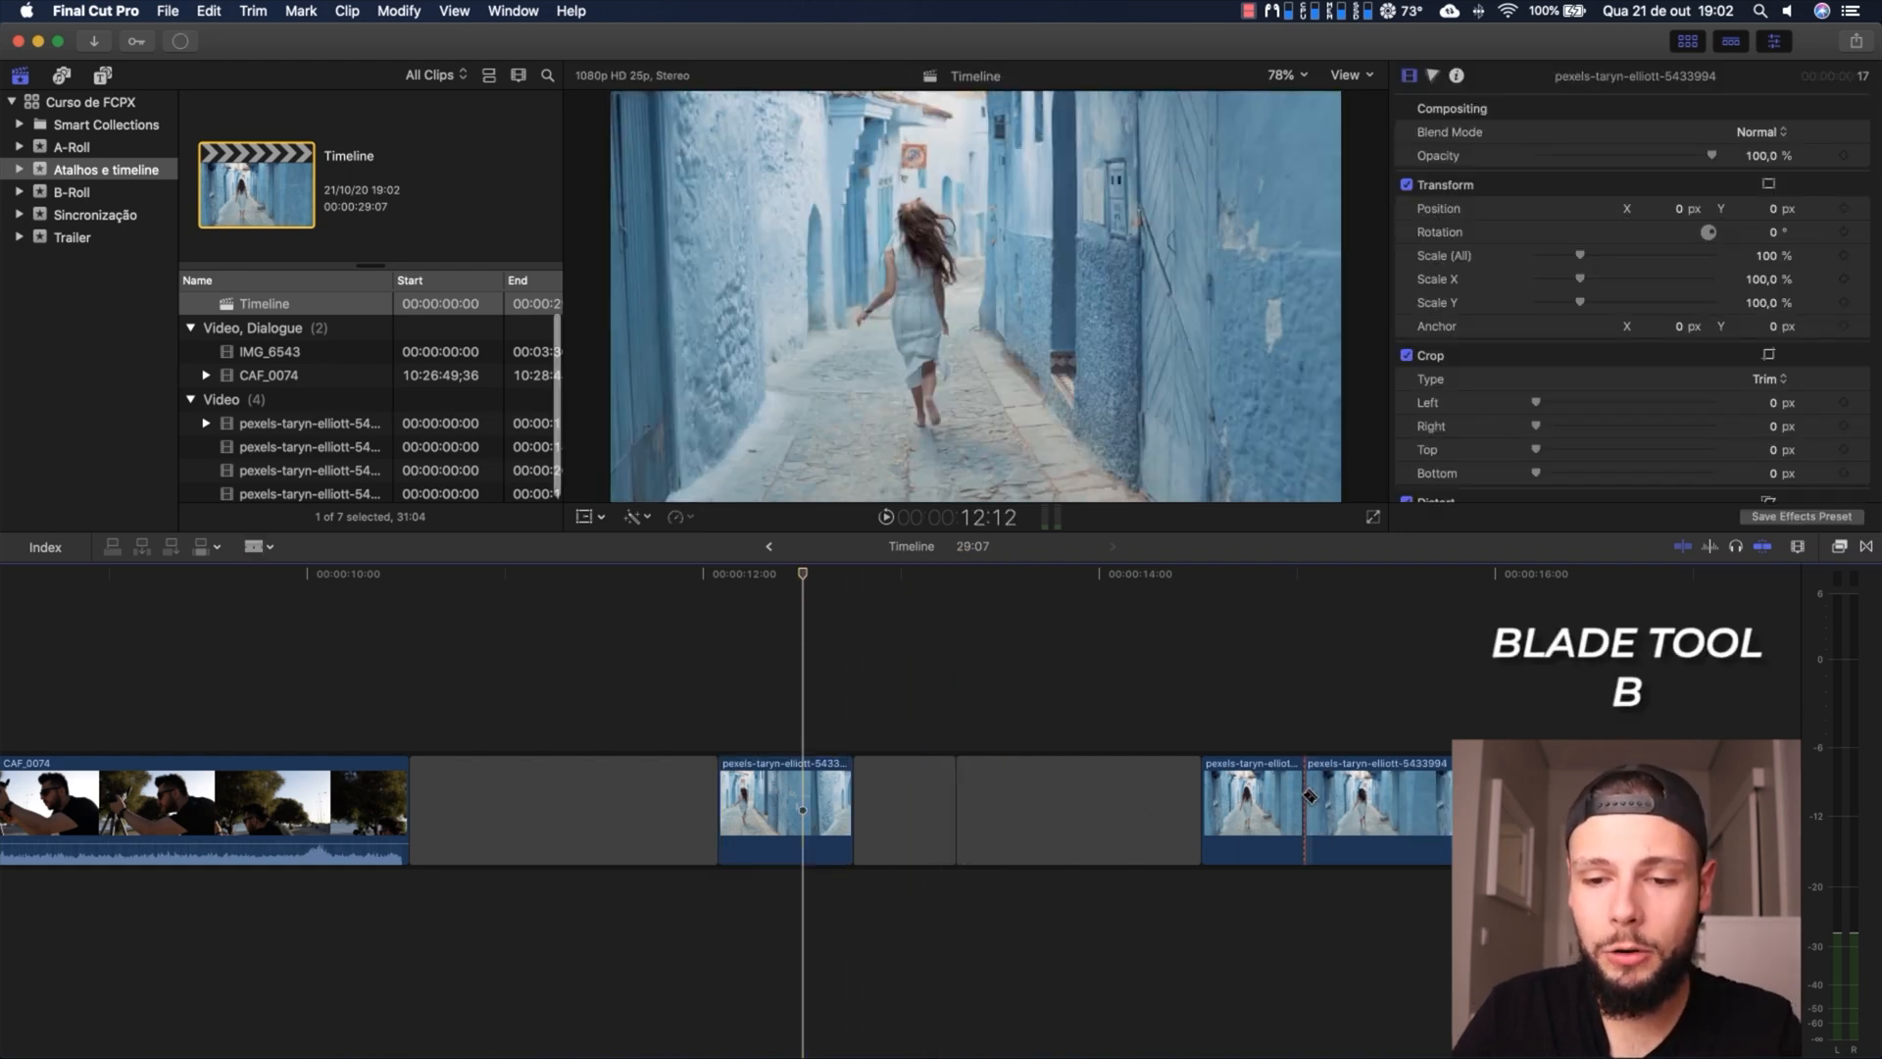
click(1391, 796)
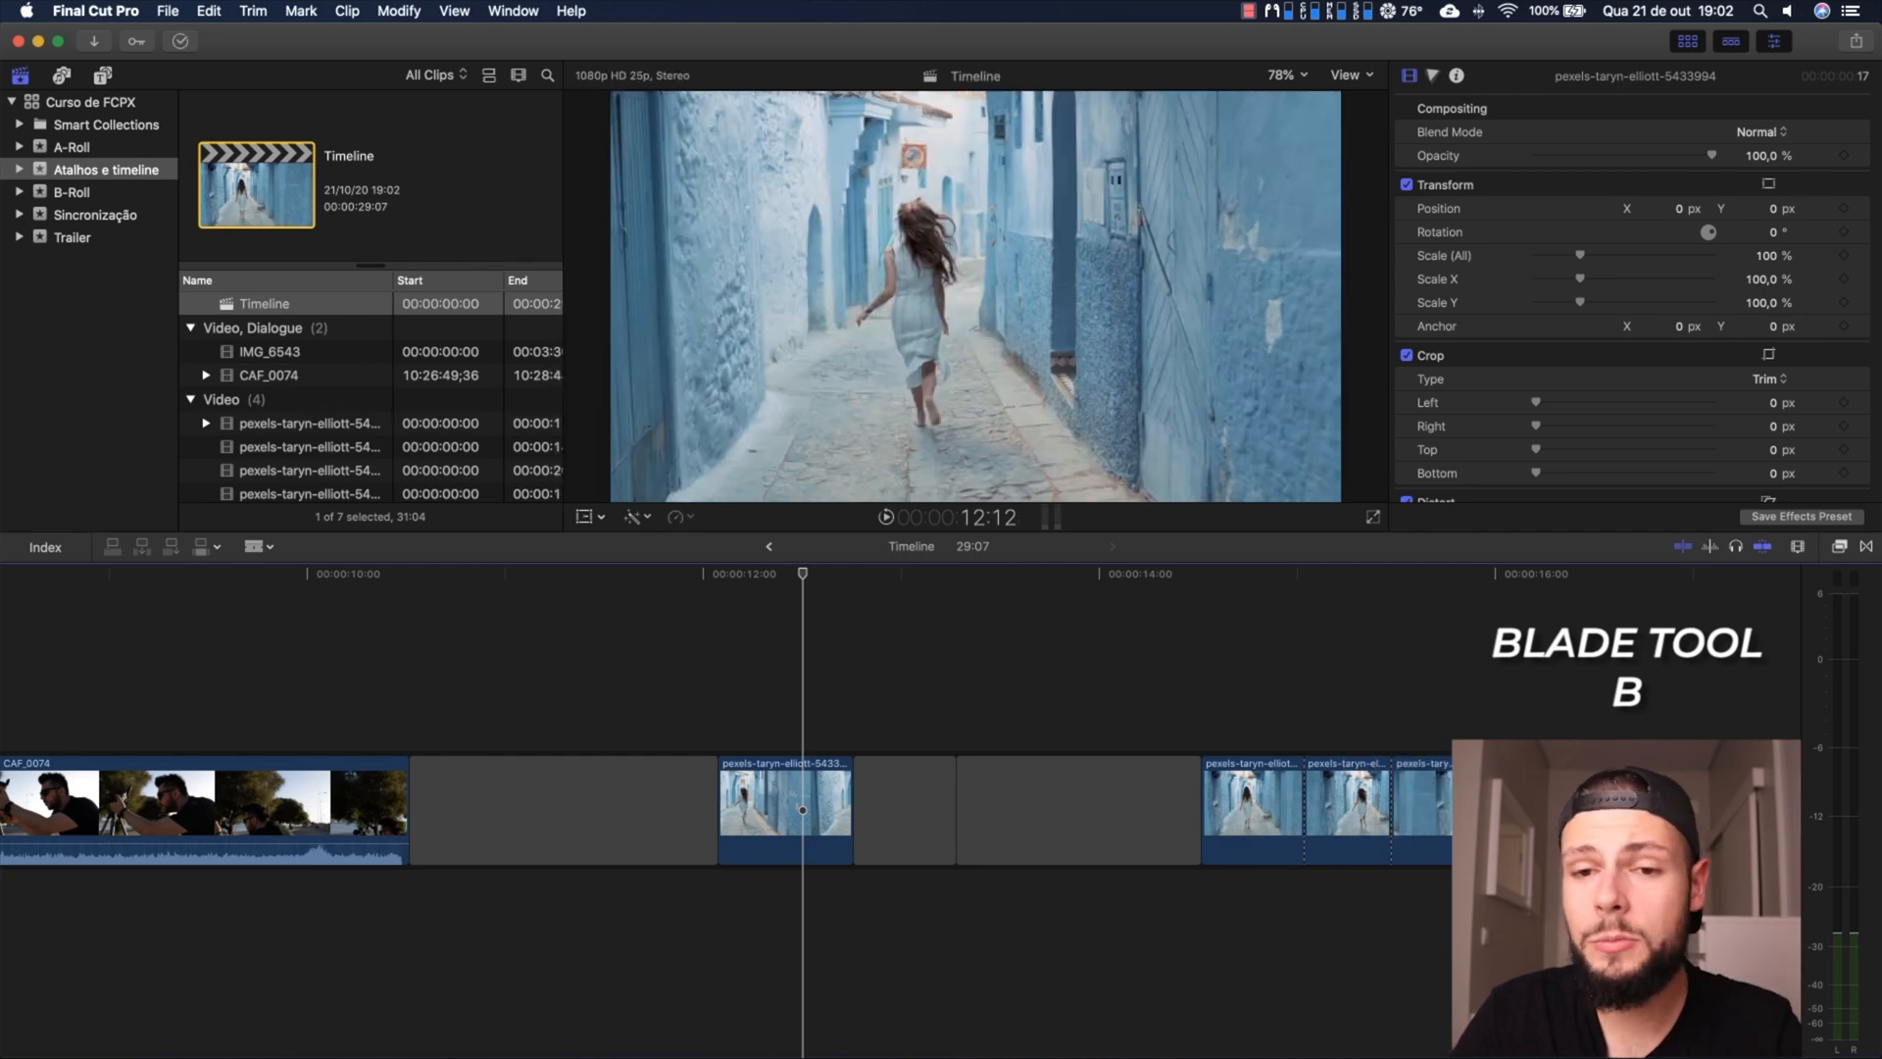
Undo the three blade cuts, and undo and restore the short clip's move into the primary storyline
key(super+z)
key(super+z)
key(super+z)
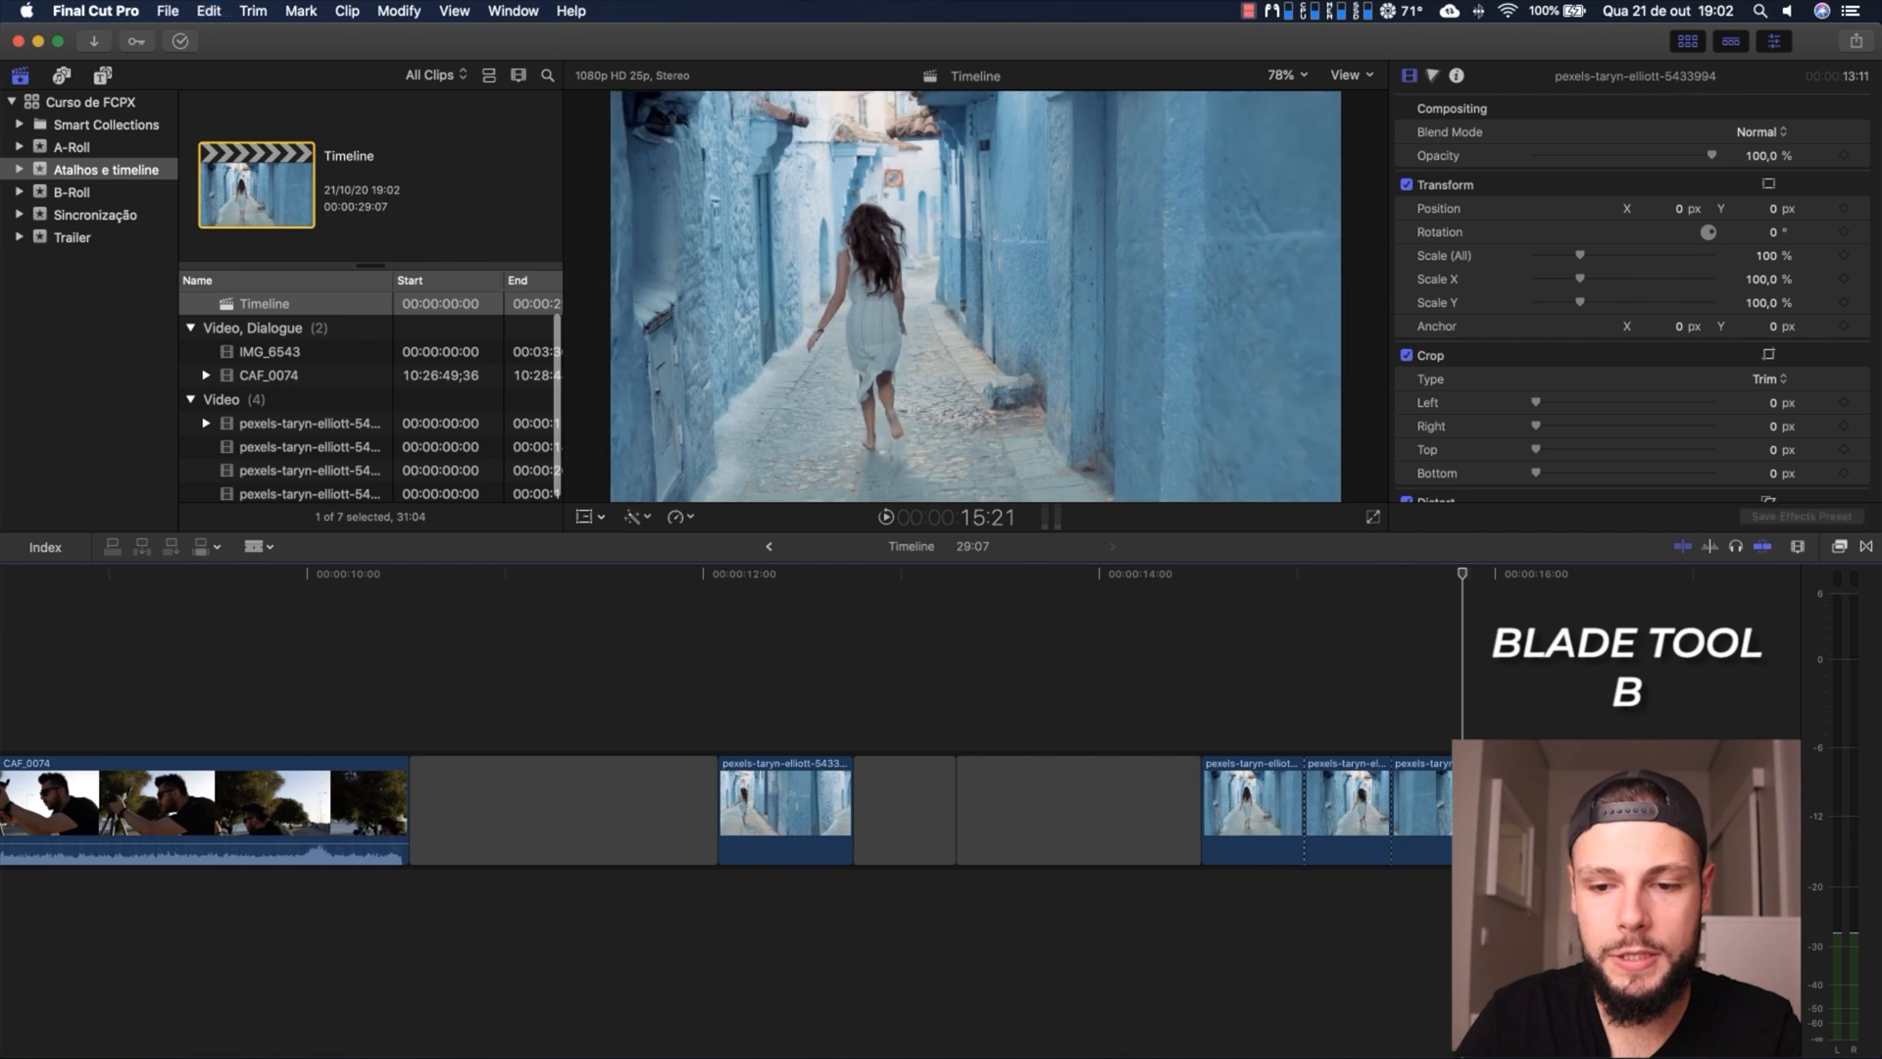
key(super+z)
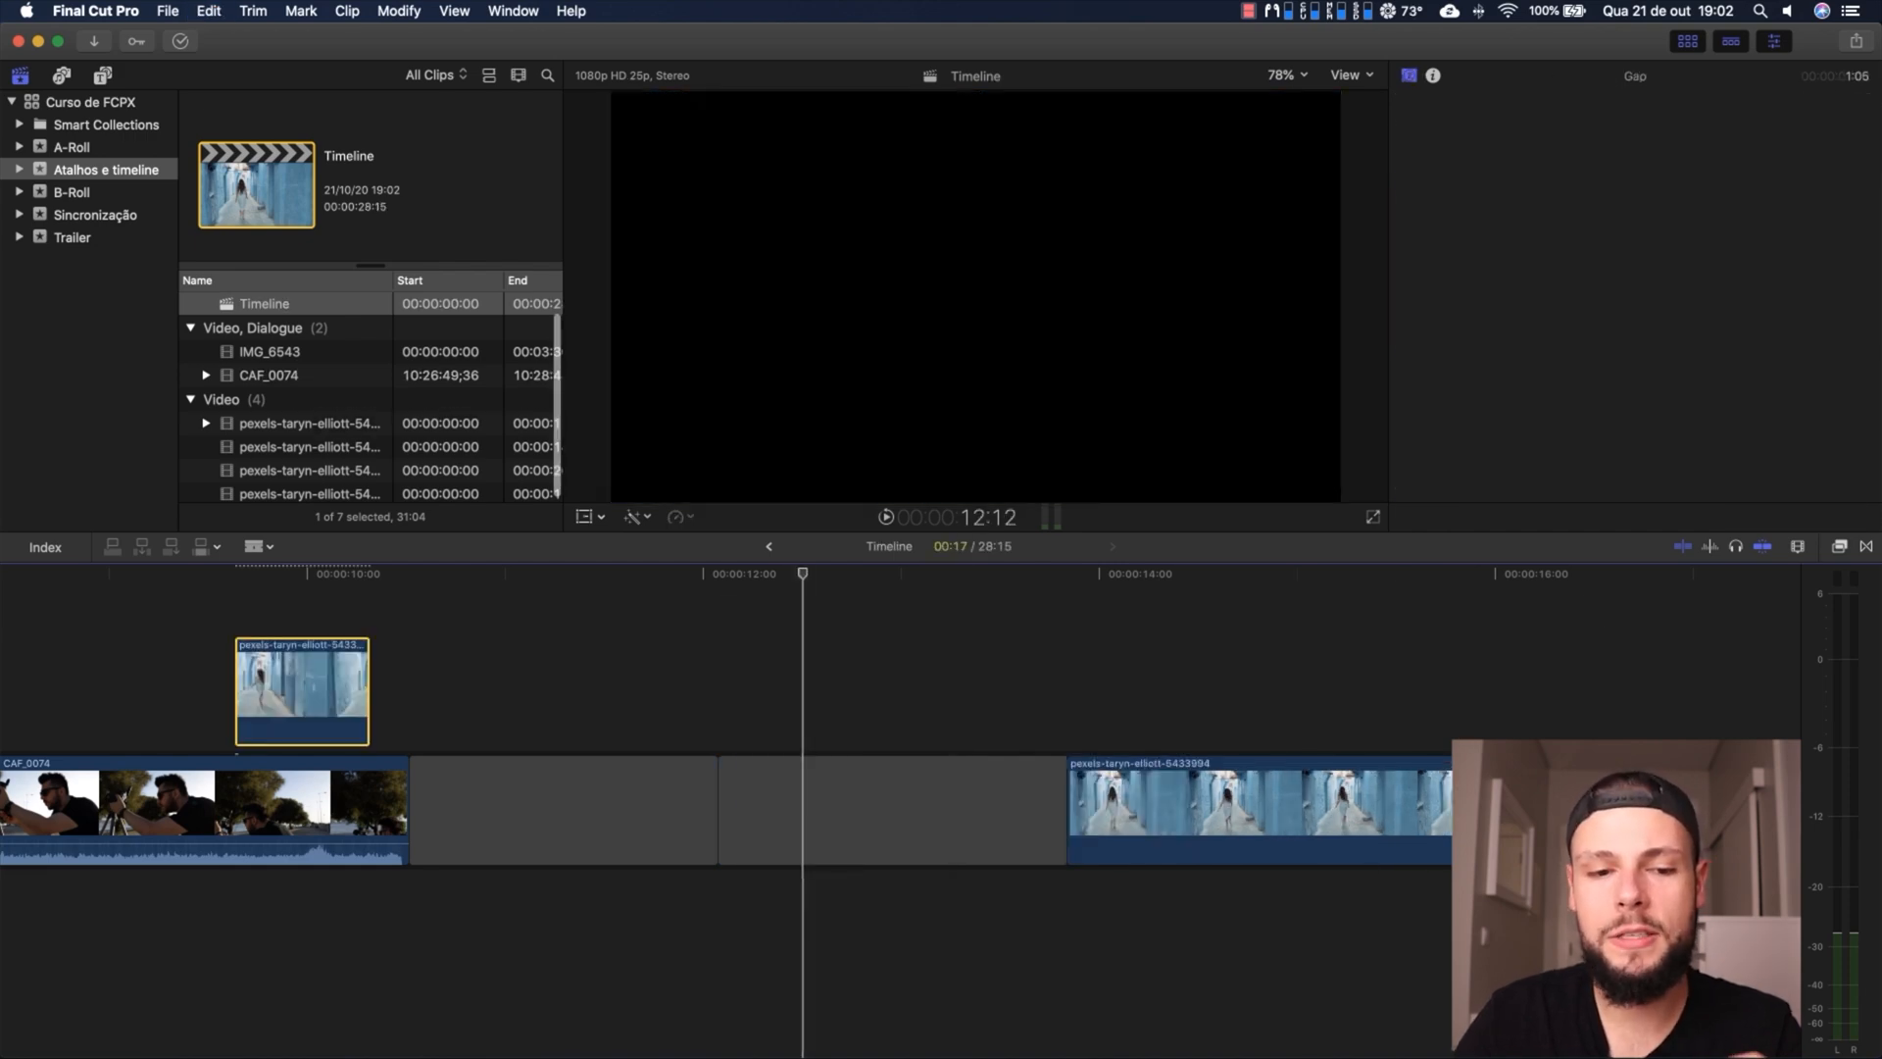
key(super+z)
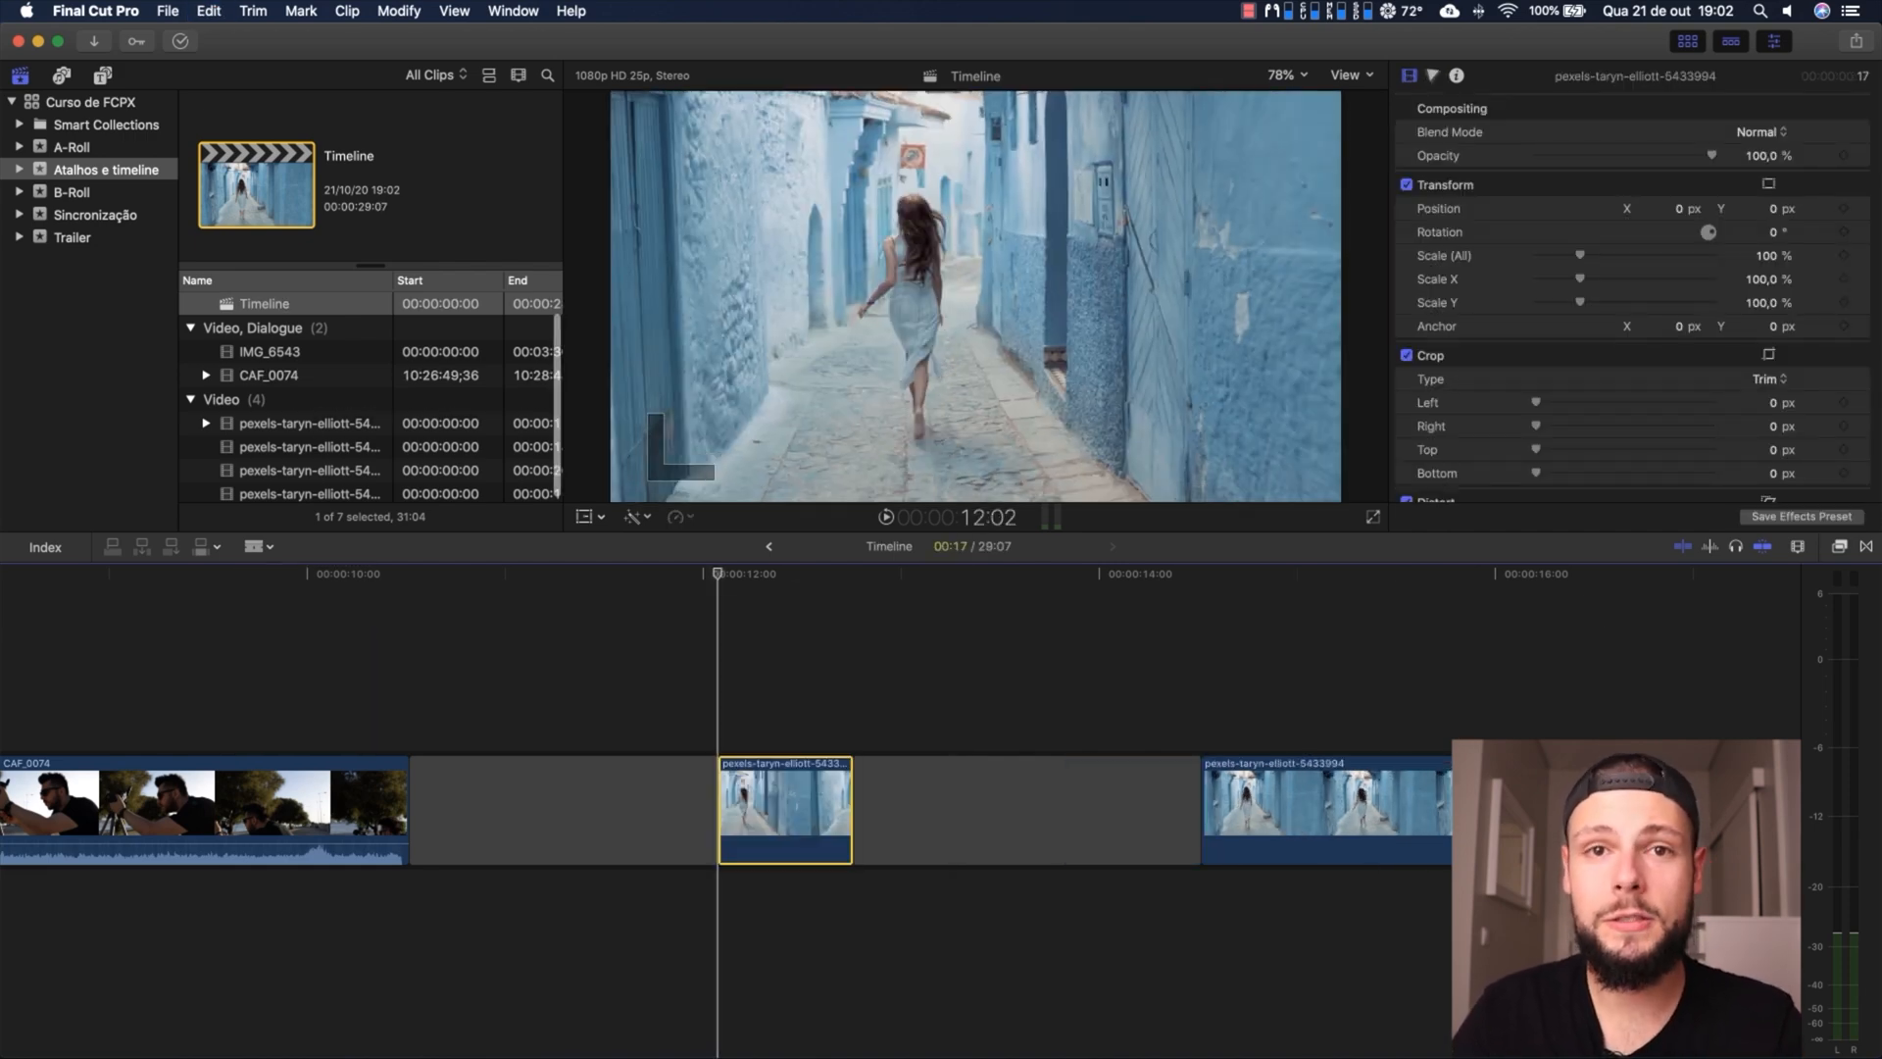
Select the long pexels-taryn-elliott-5433994 clip and show its retime editor
key(super+minus)
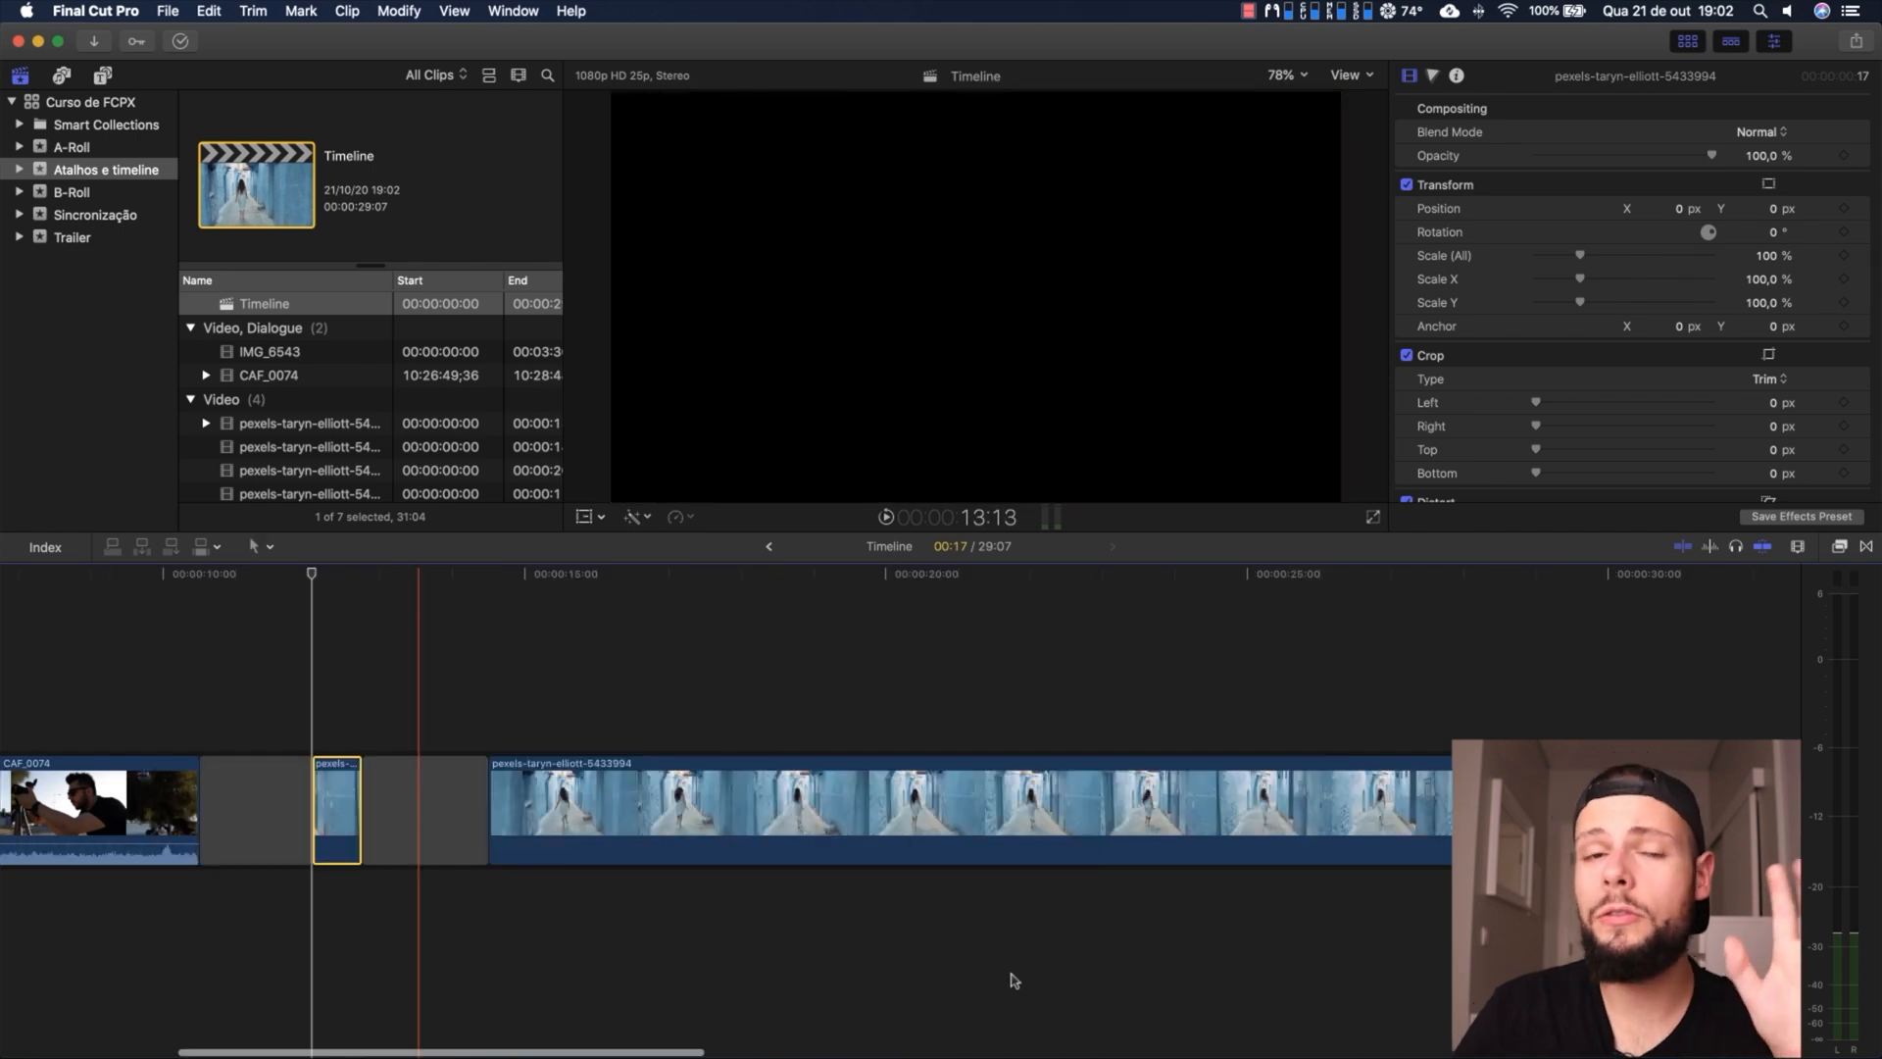
click(833, 731)
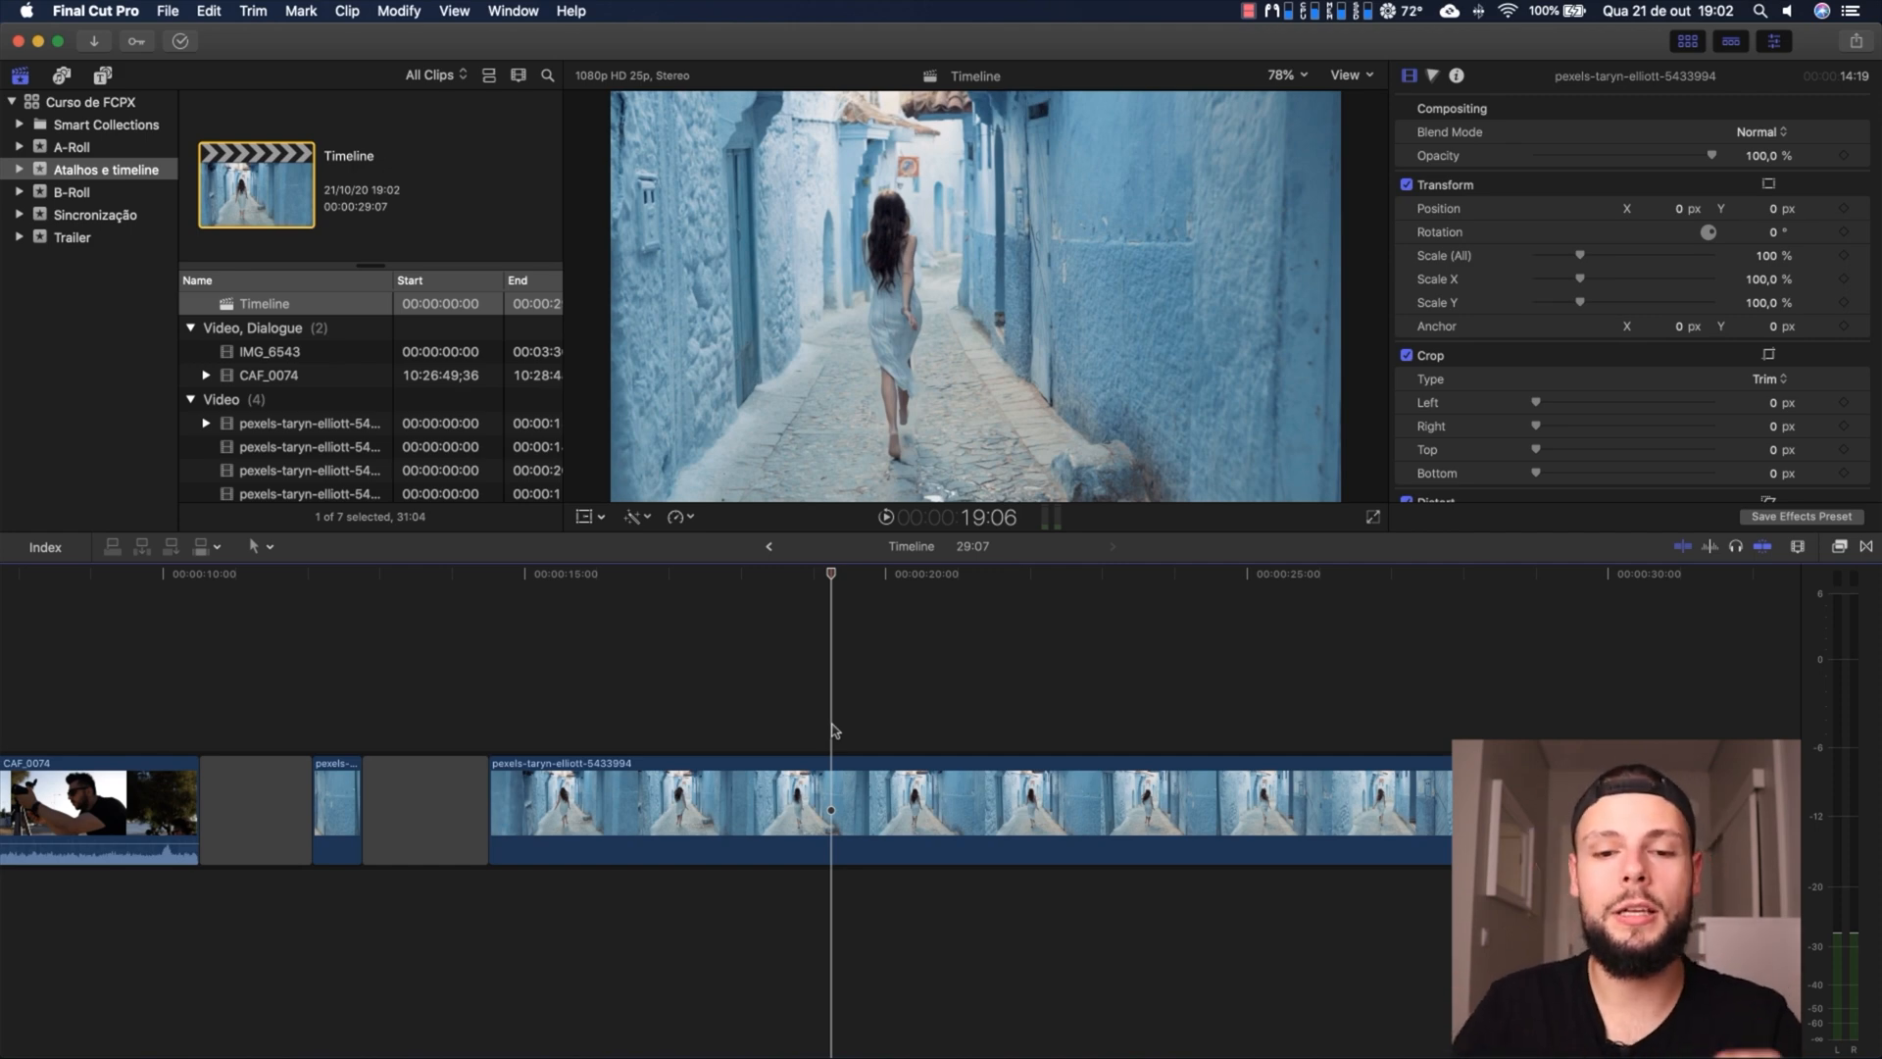
click(835, 812)
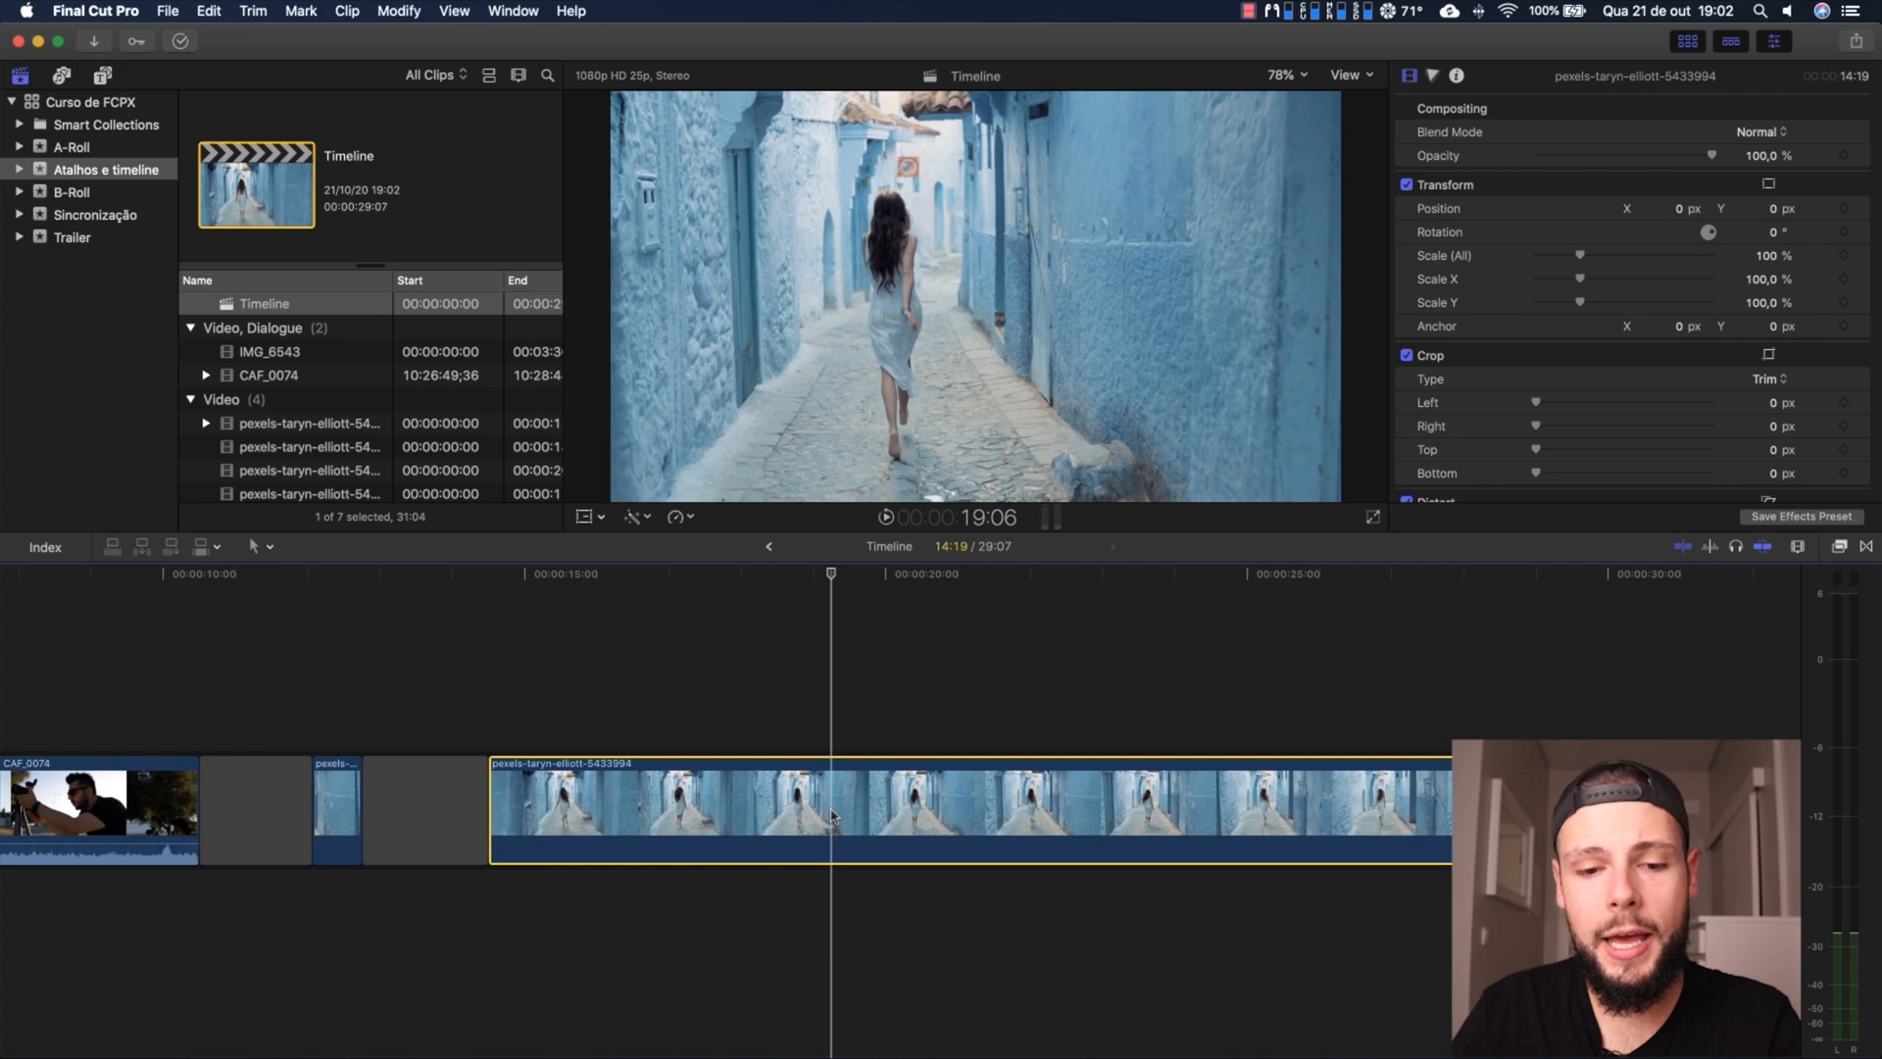
key(super+r)
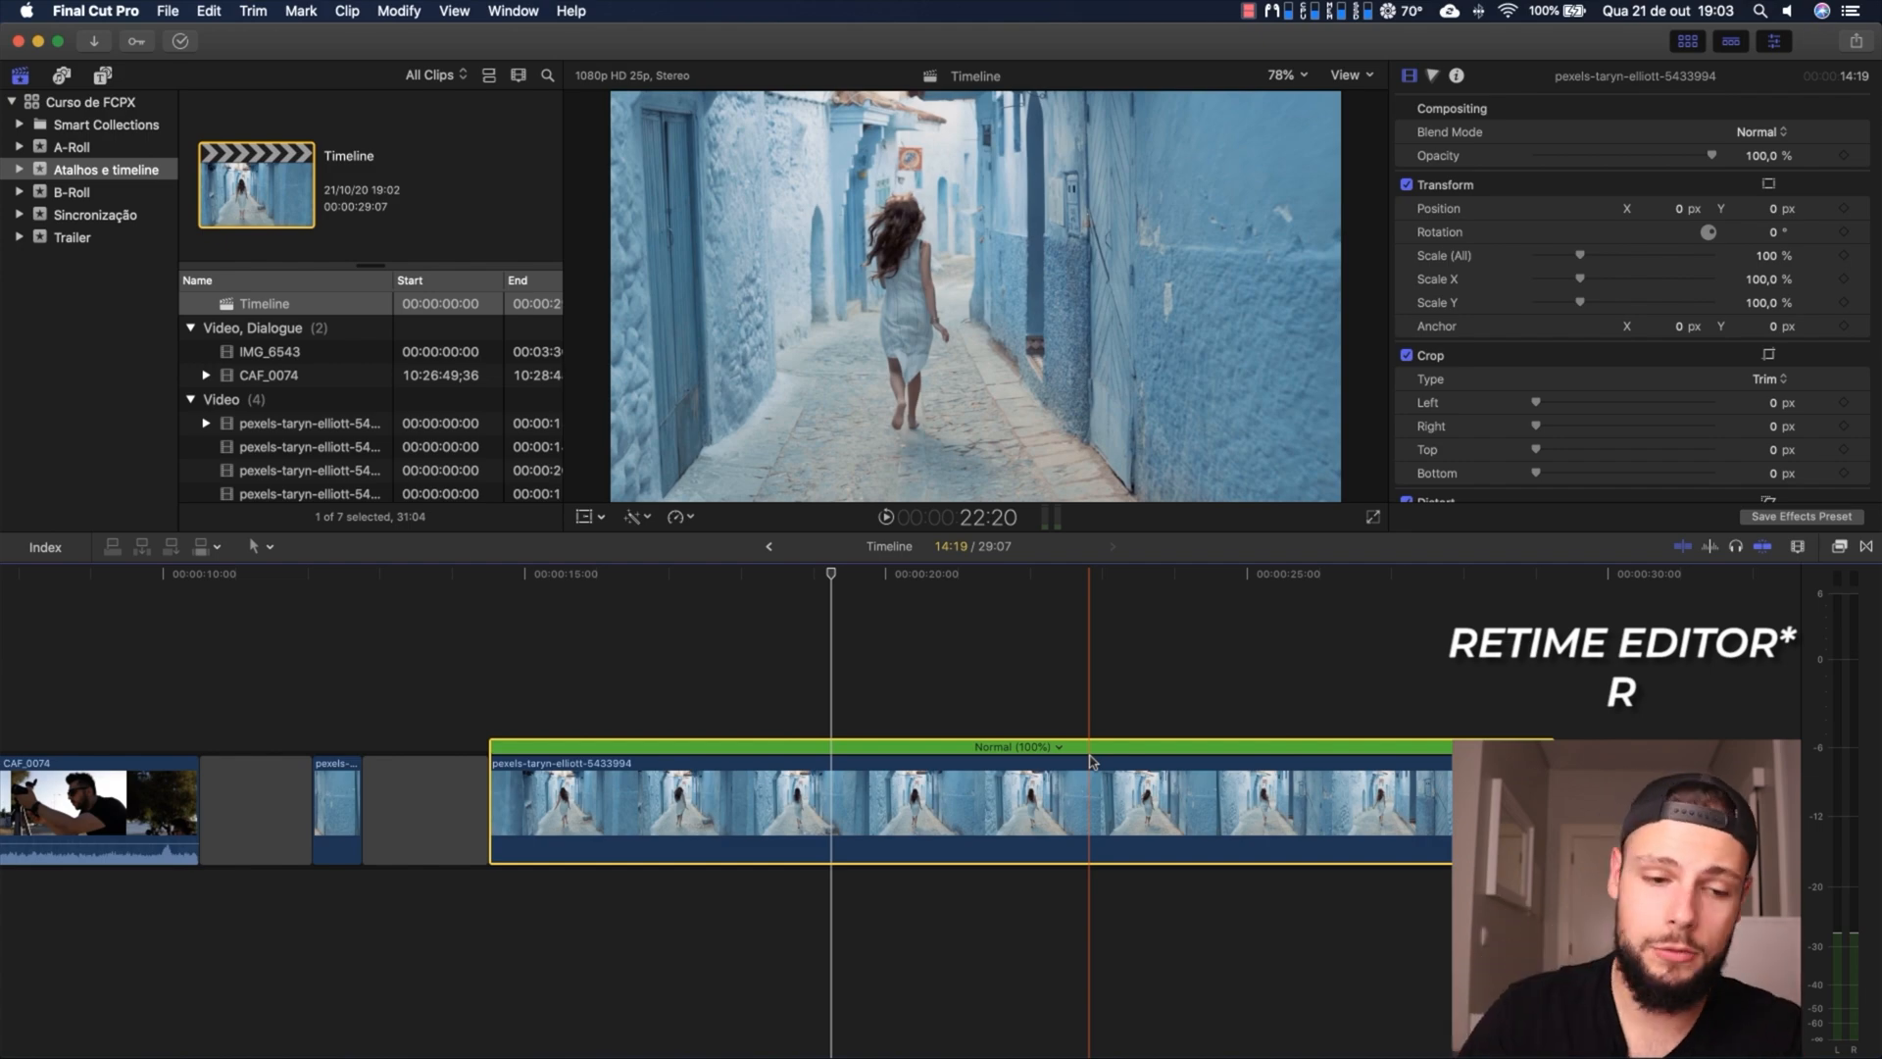
Play through the CAF_0074 clip at the start of the timeline, select it and show its retime editor
scroll(1091, 760, left, 10)
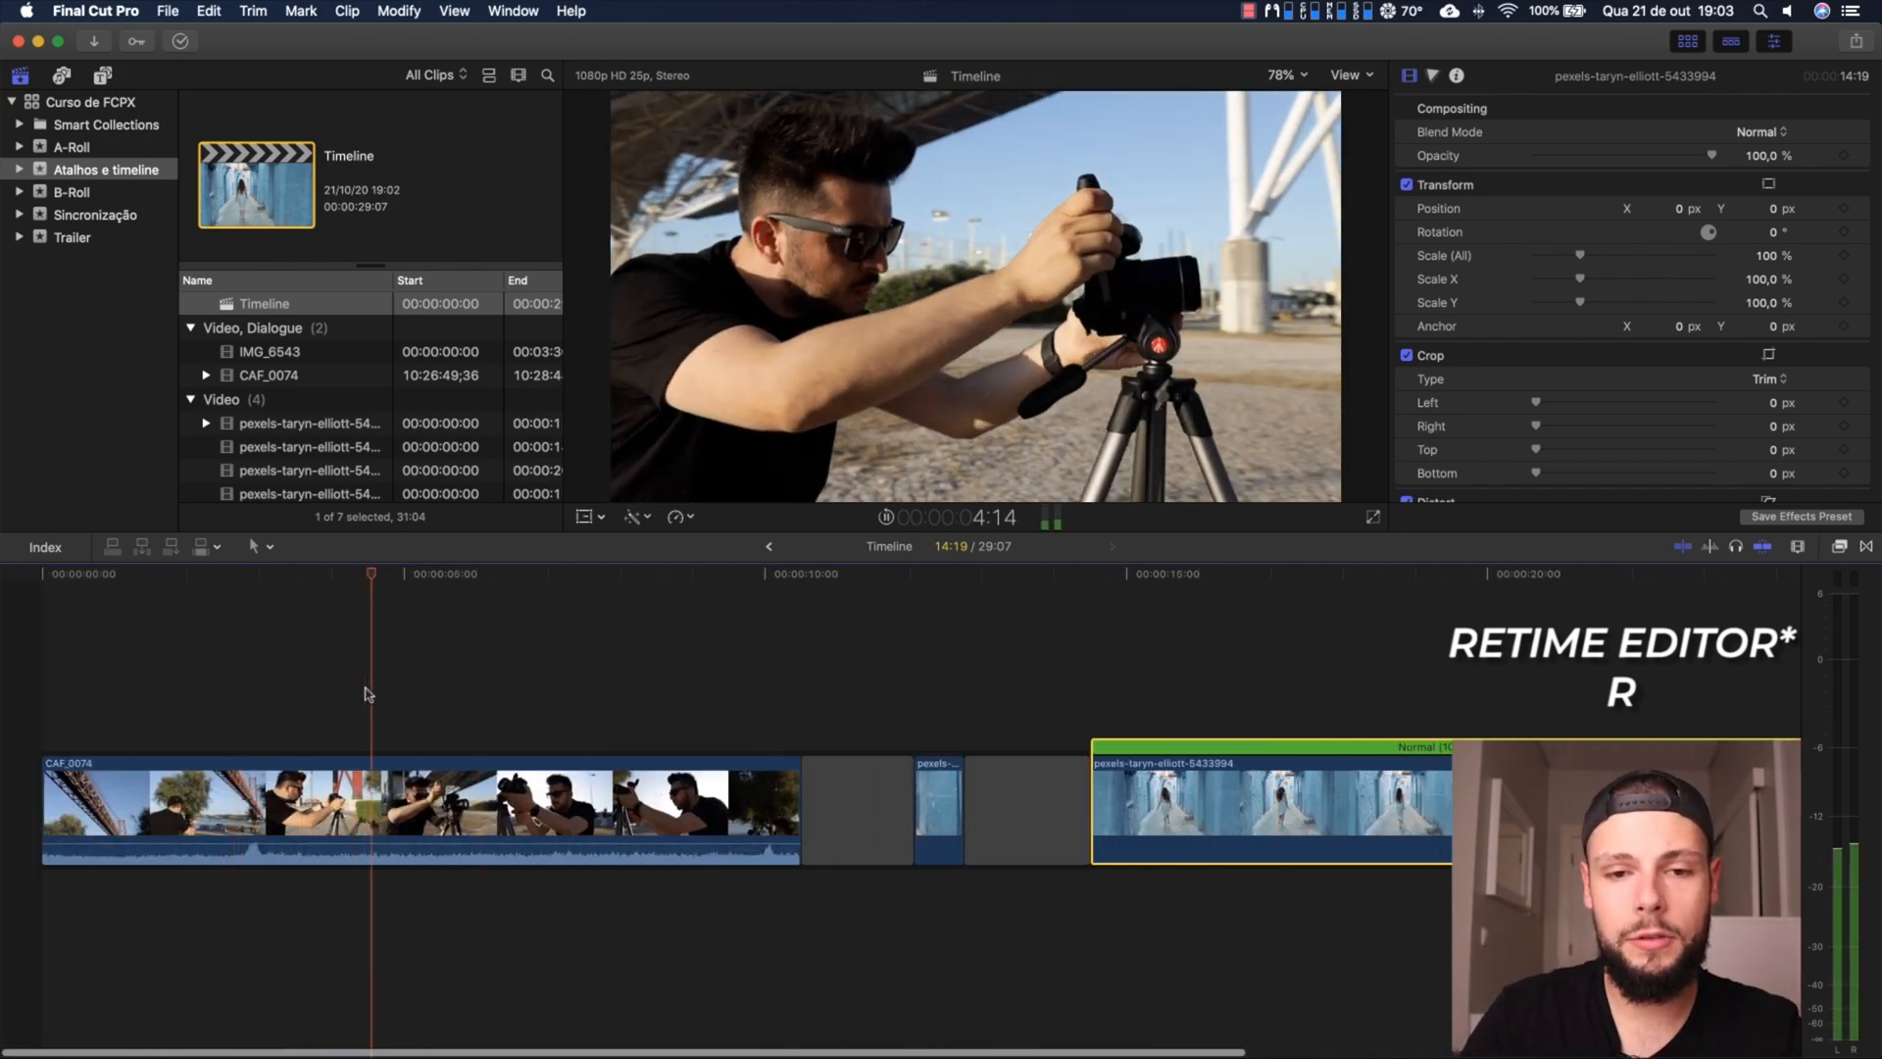
key(space)
click(509, 804)
key(super+r)
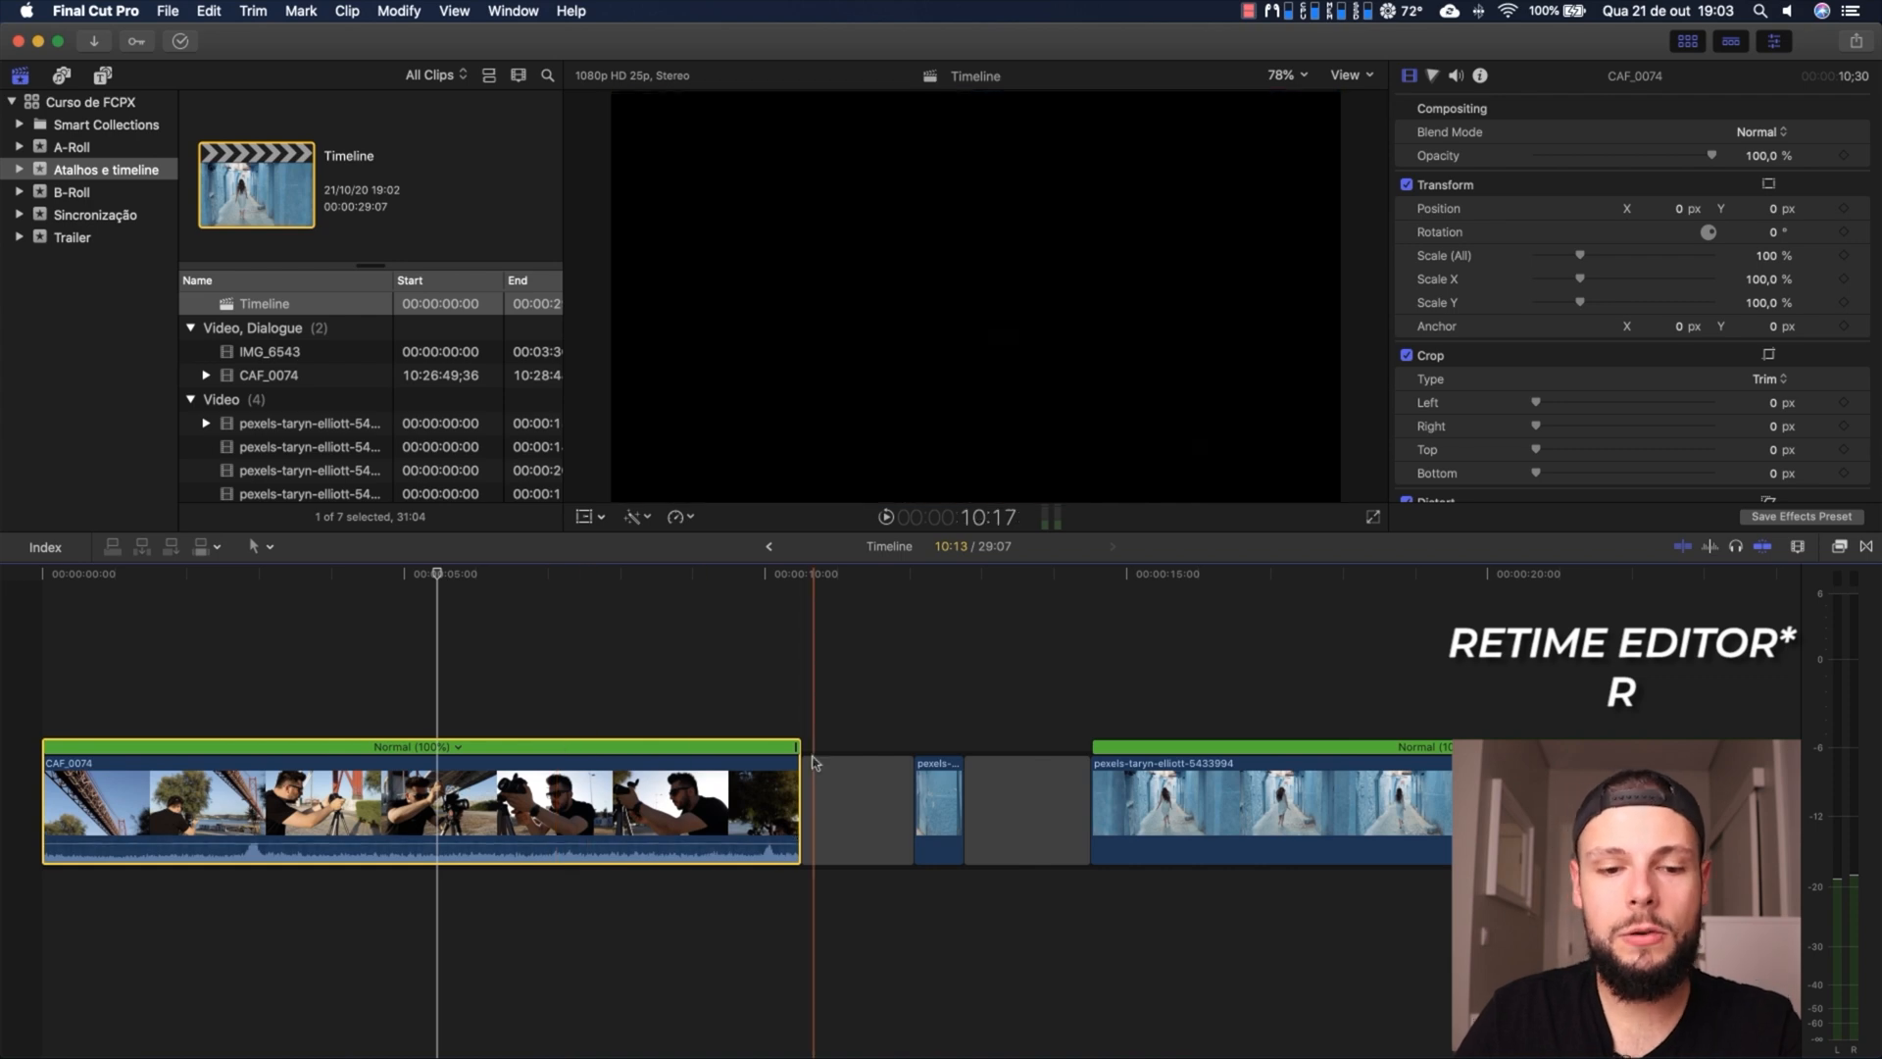
Look through the slow, fast, normal and custom speed options for the CAF_0074 clip
click(458, 748)
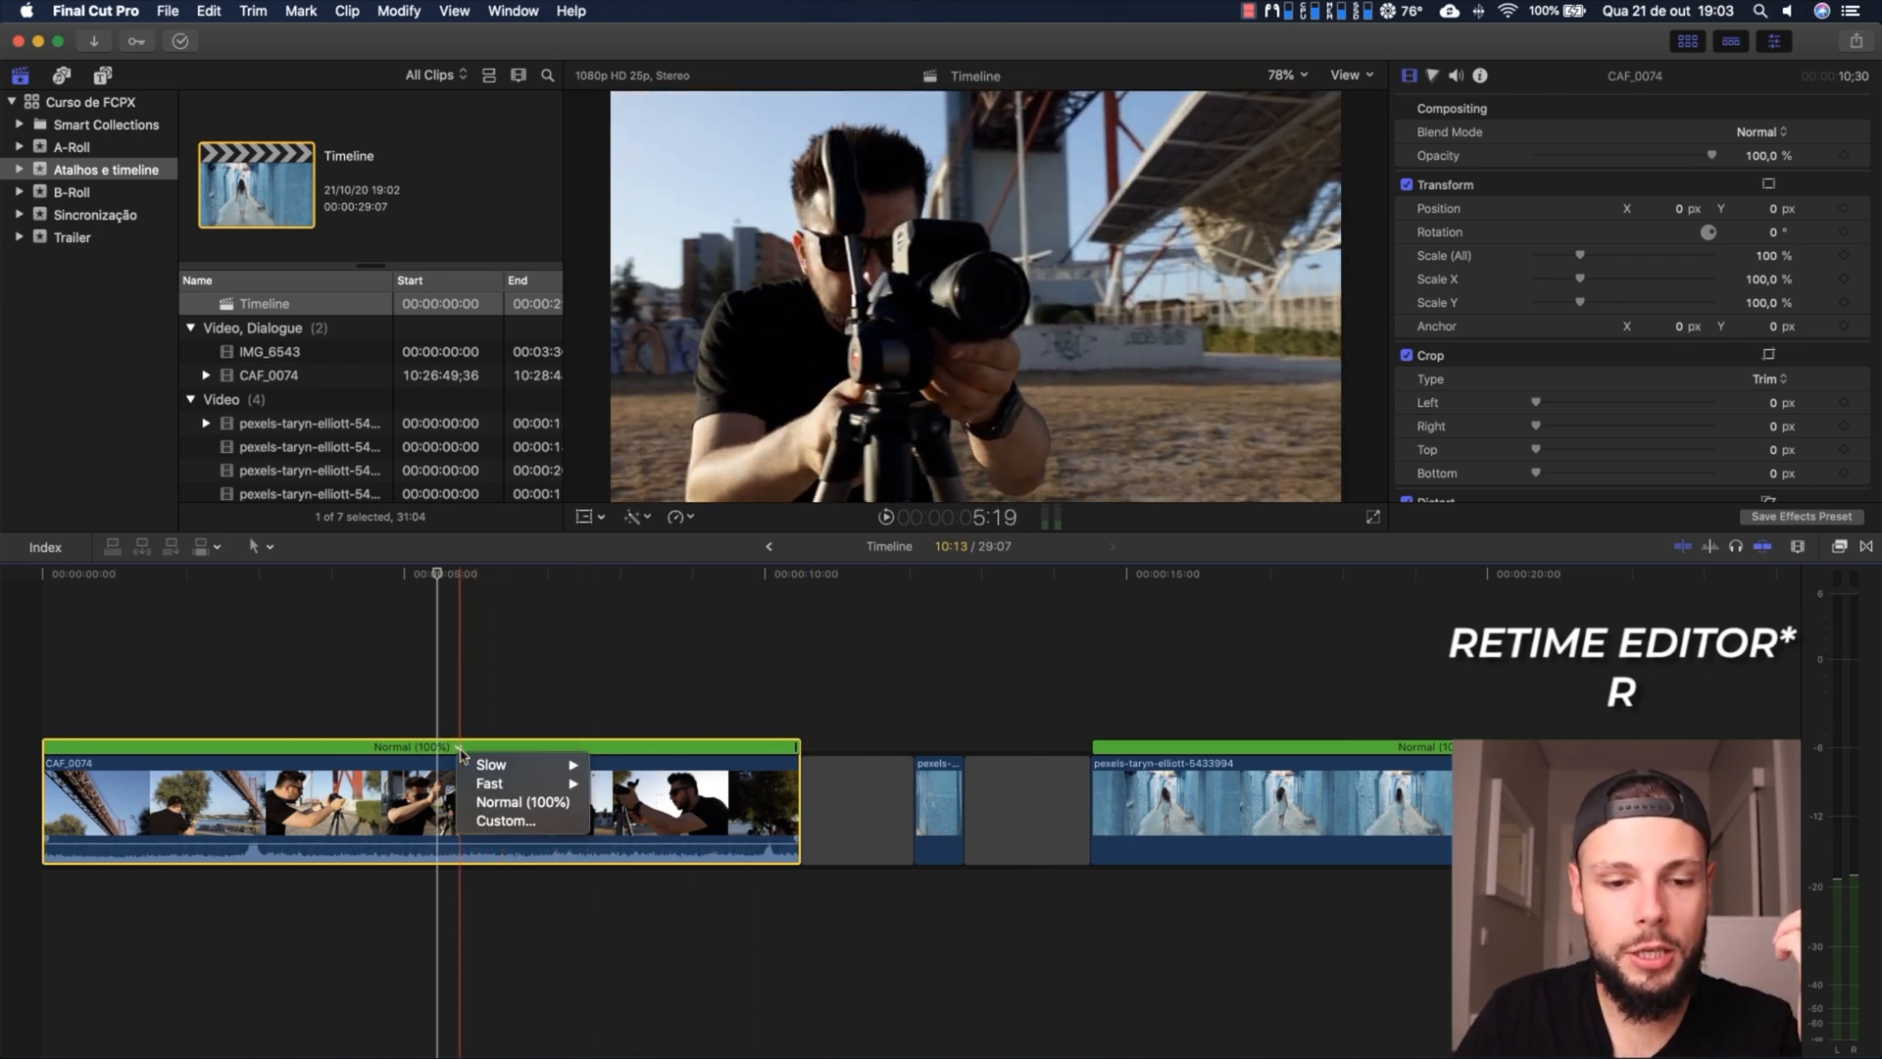
mouse_move(477, 765)
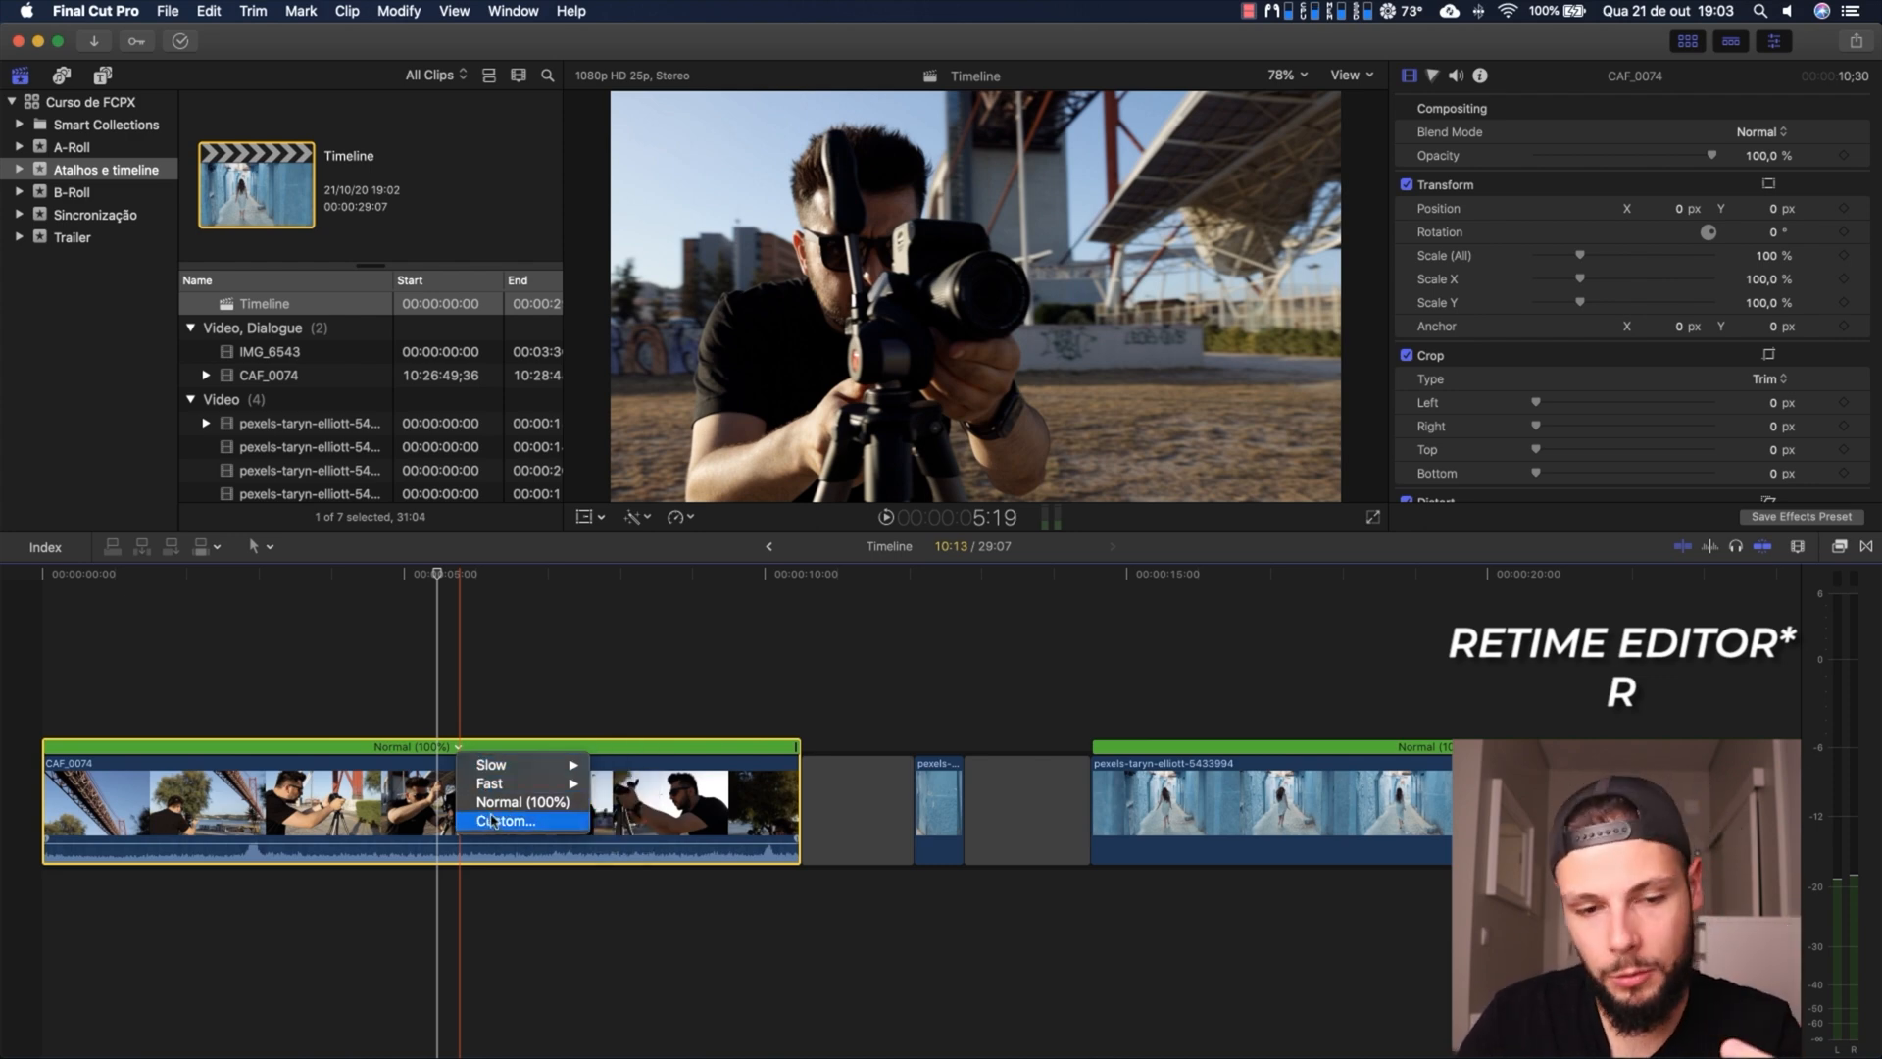
click(440, 729)
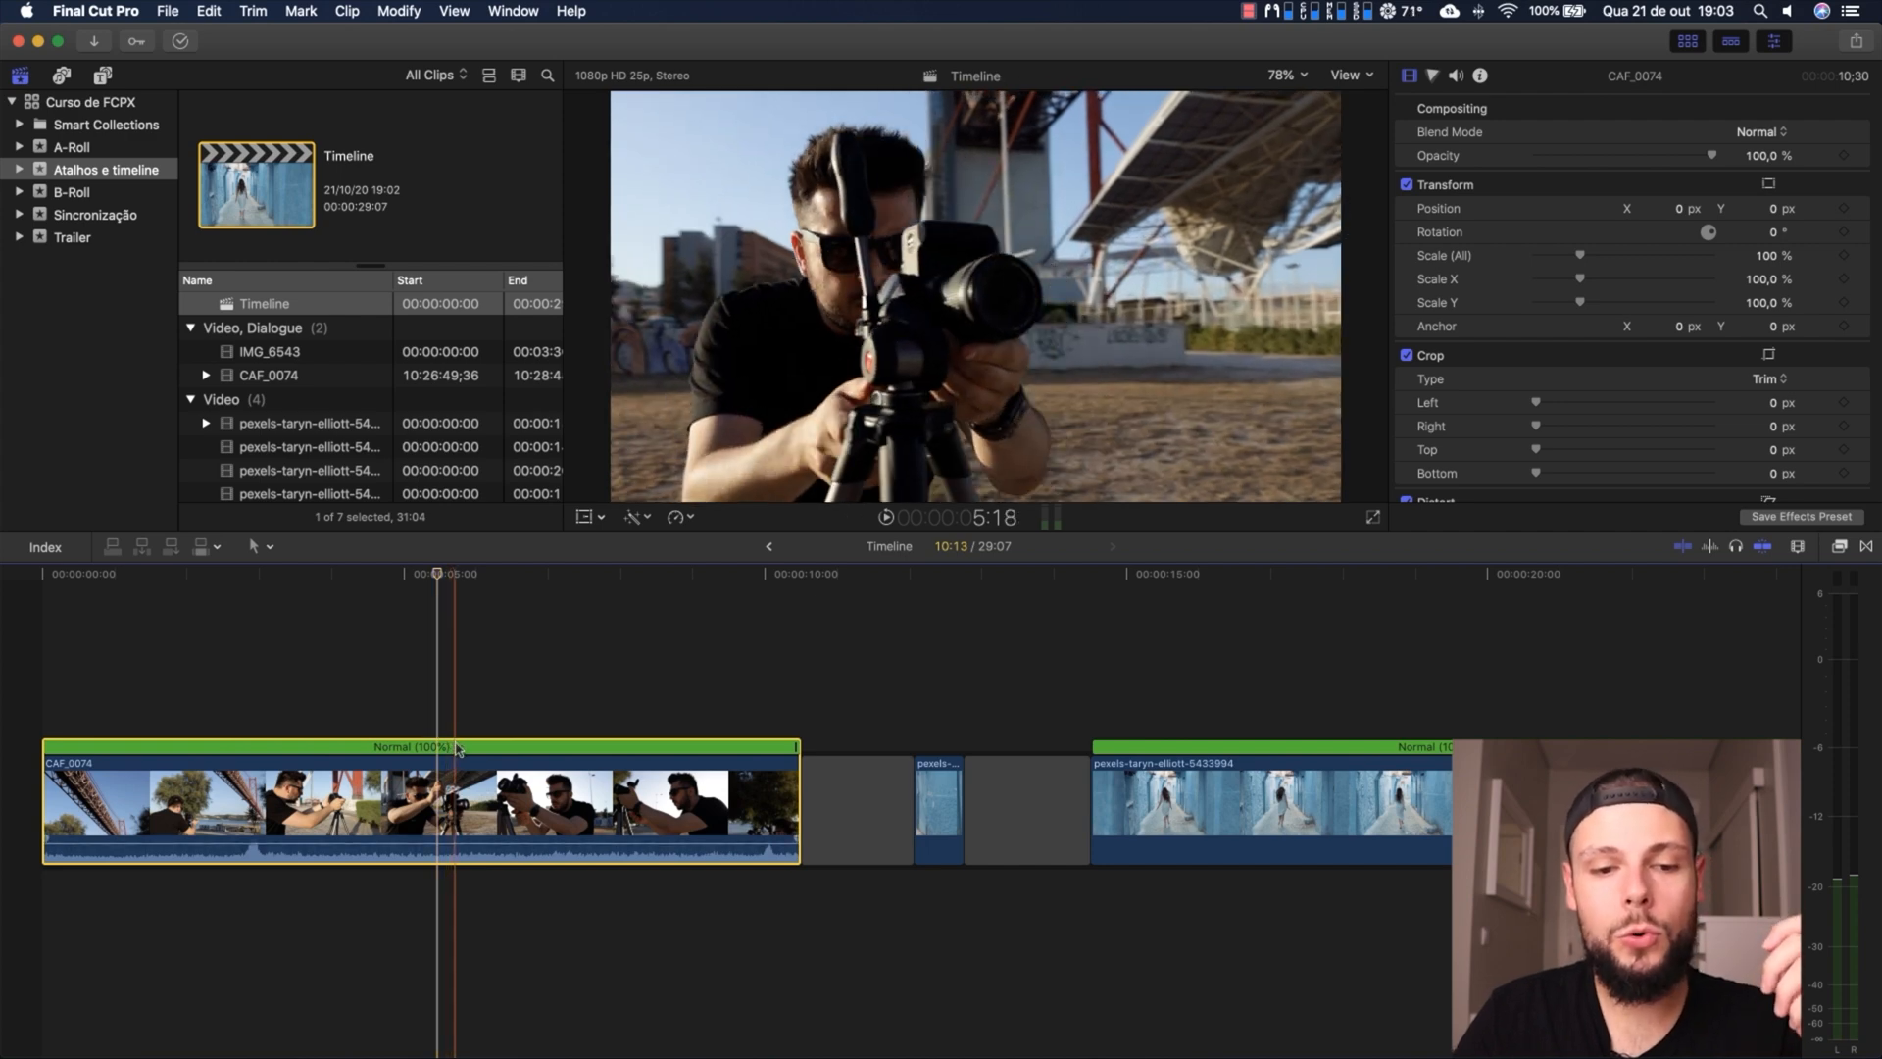
click(462, 750)
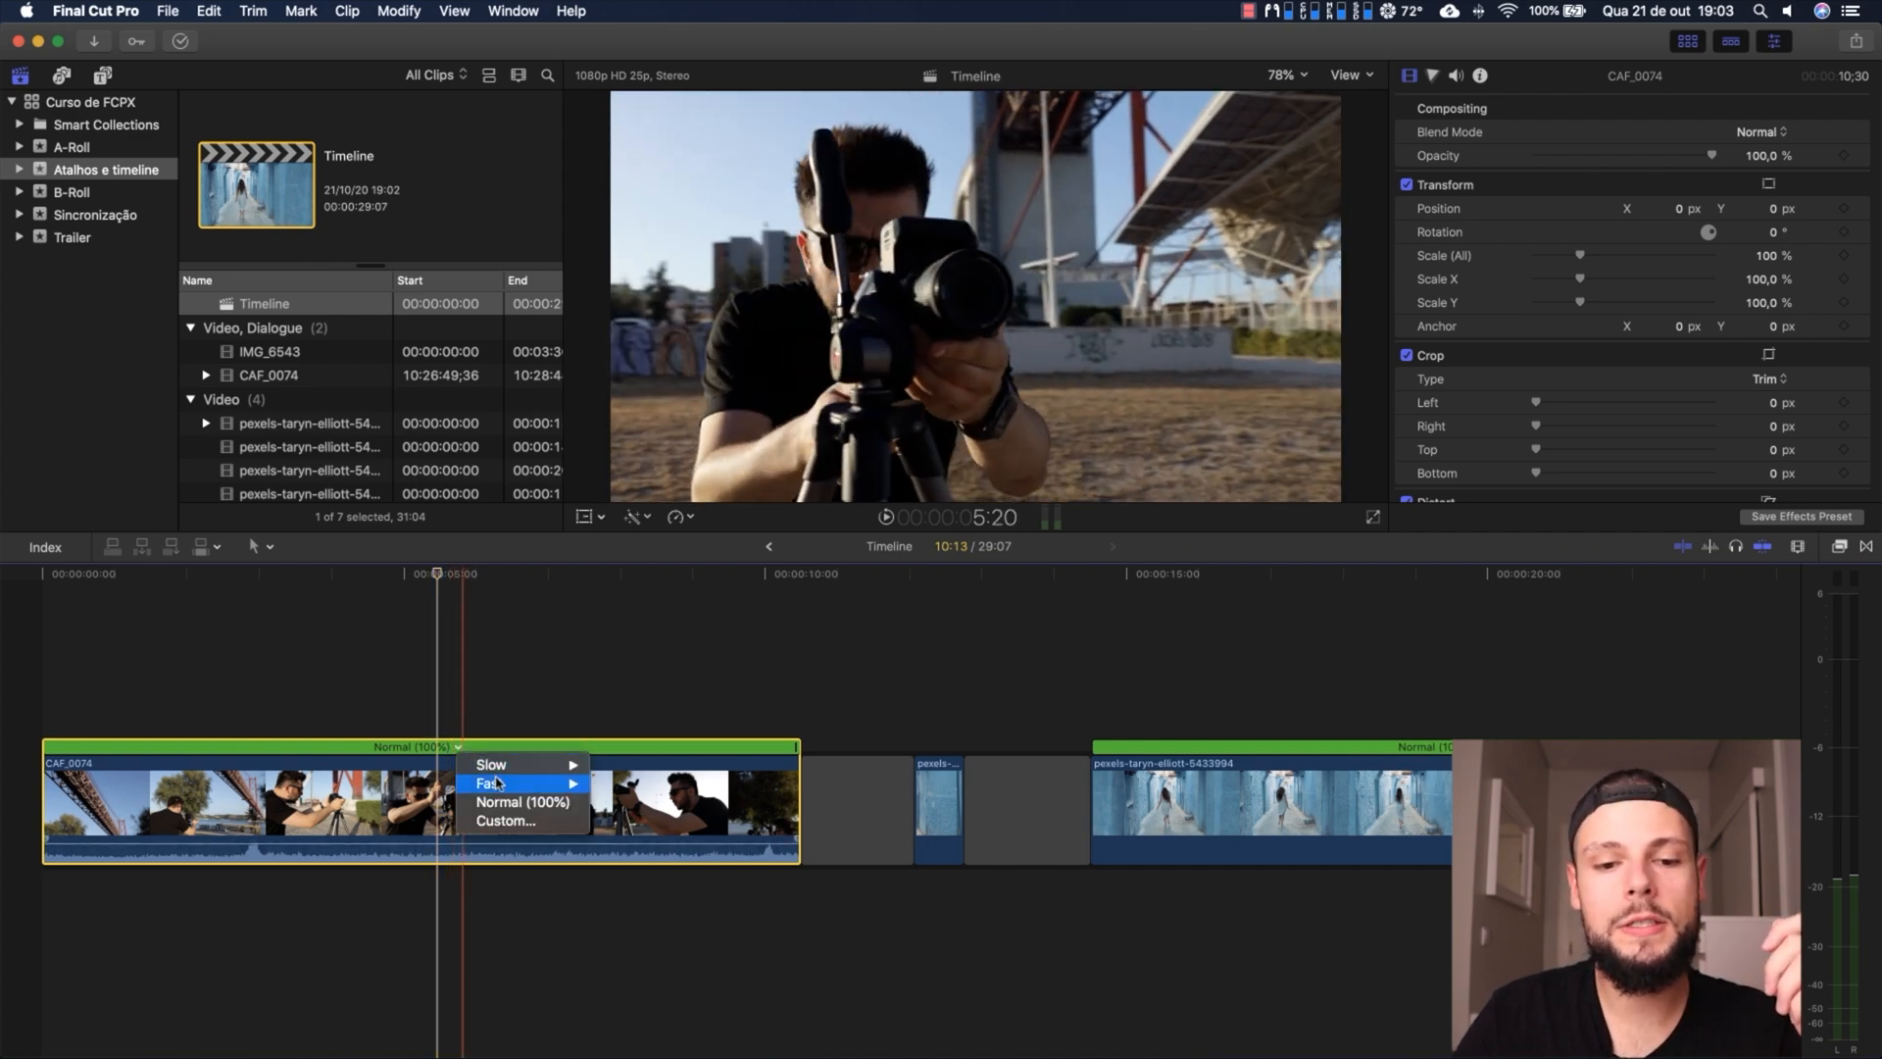
mouse_move(549, 783)
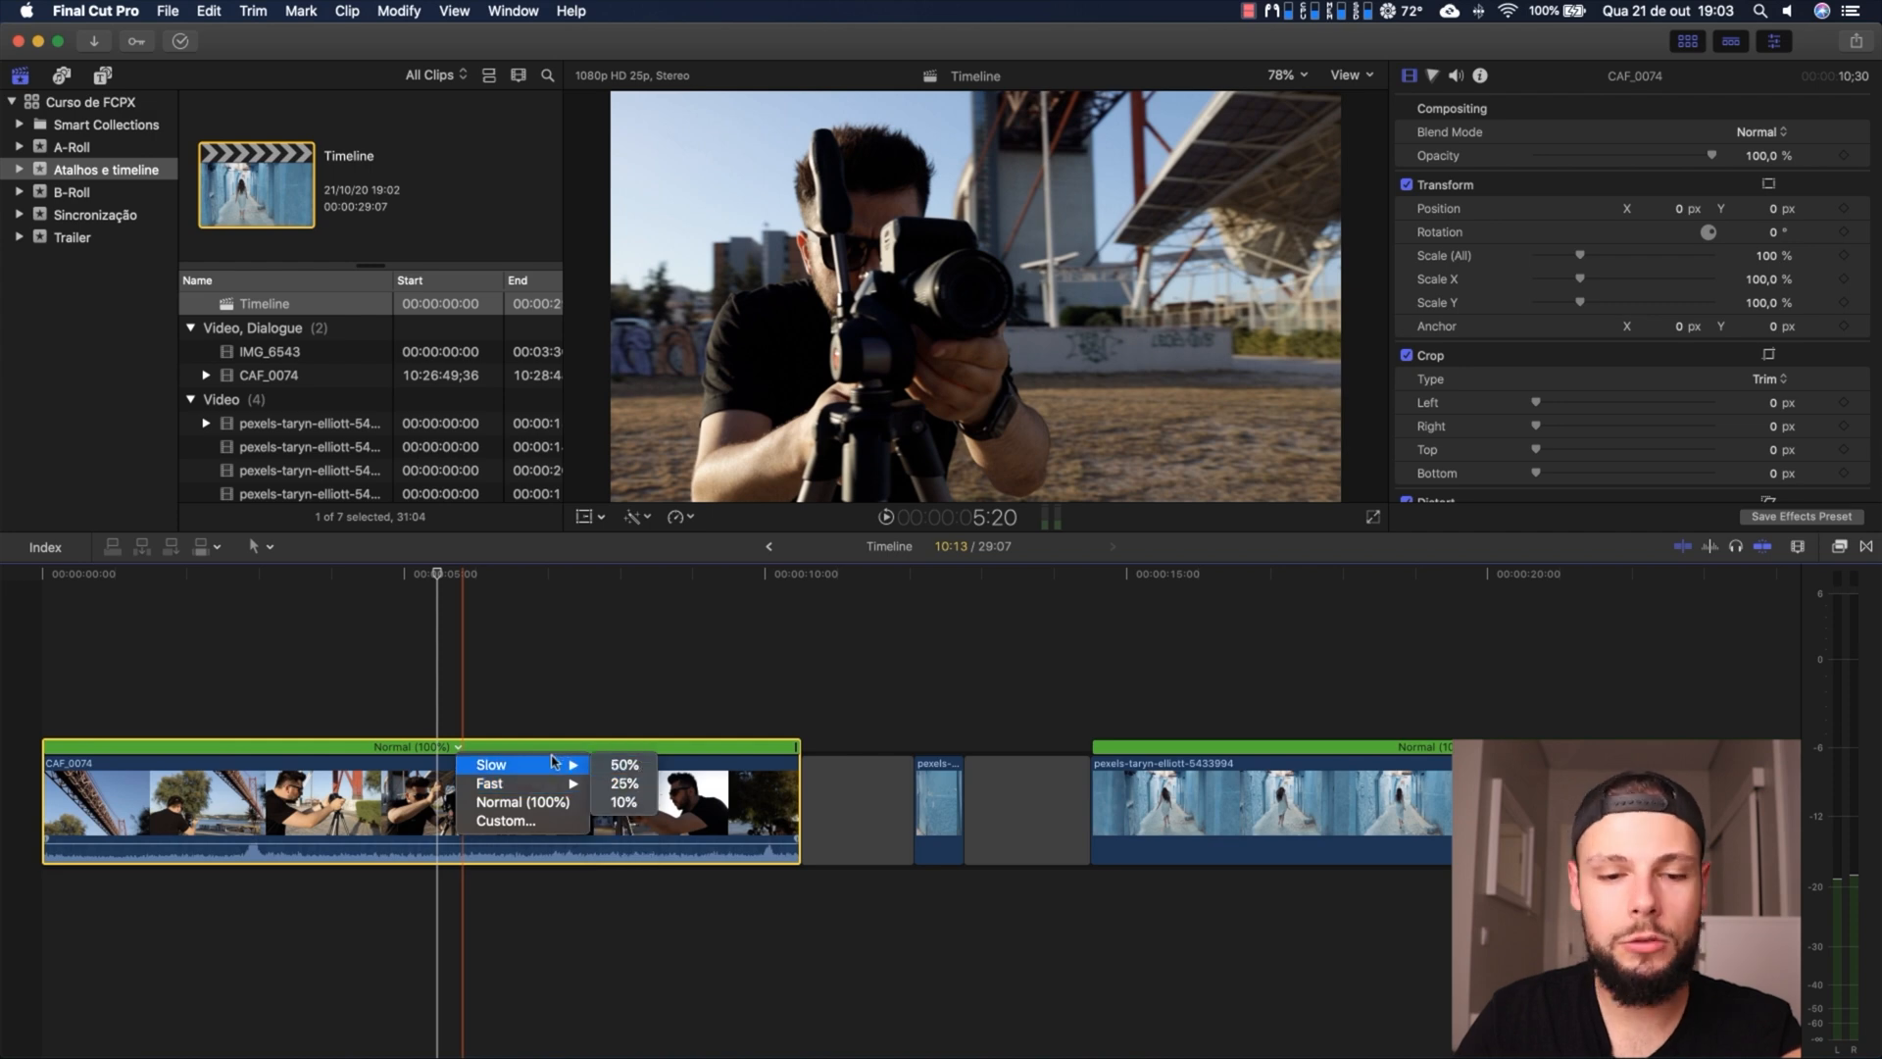
click(519, 713)
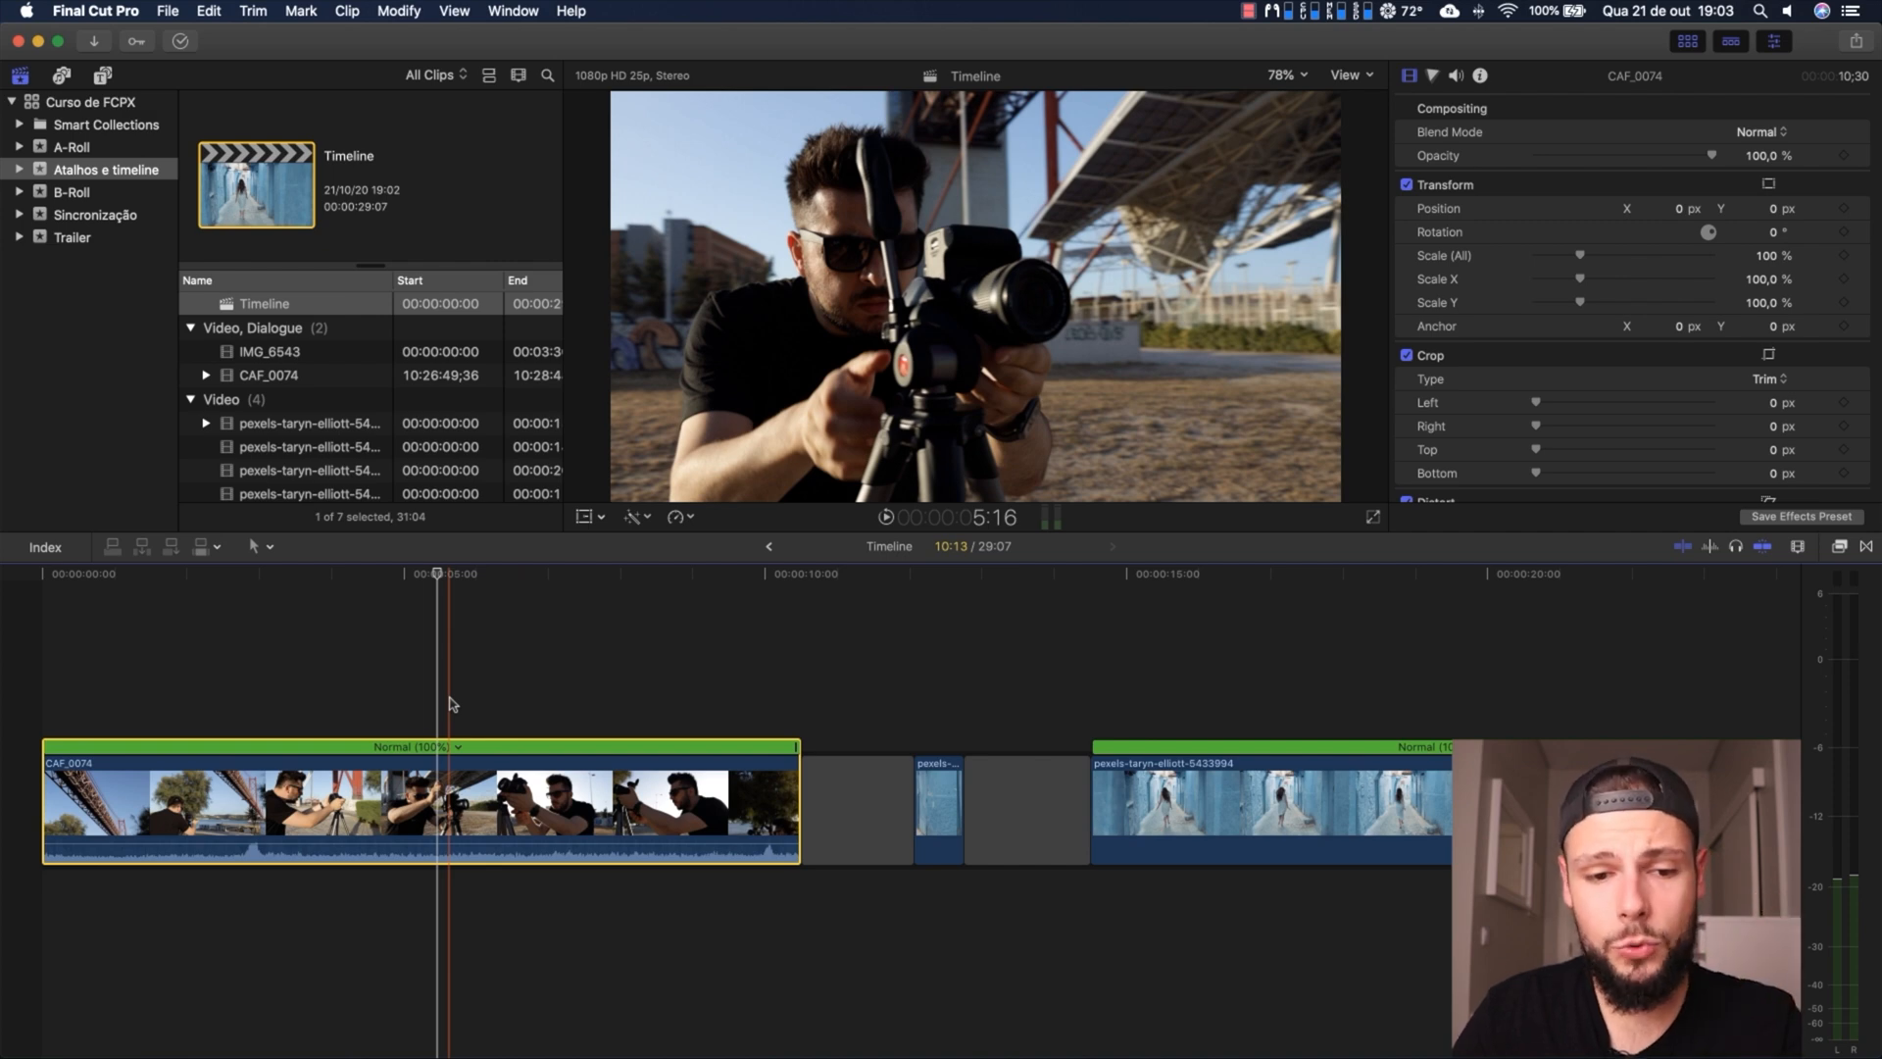
Set a custom speed rate of 40% for the CAF_0074 clip
click(459, 749)
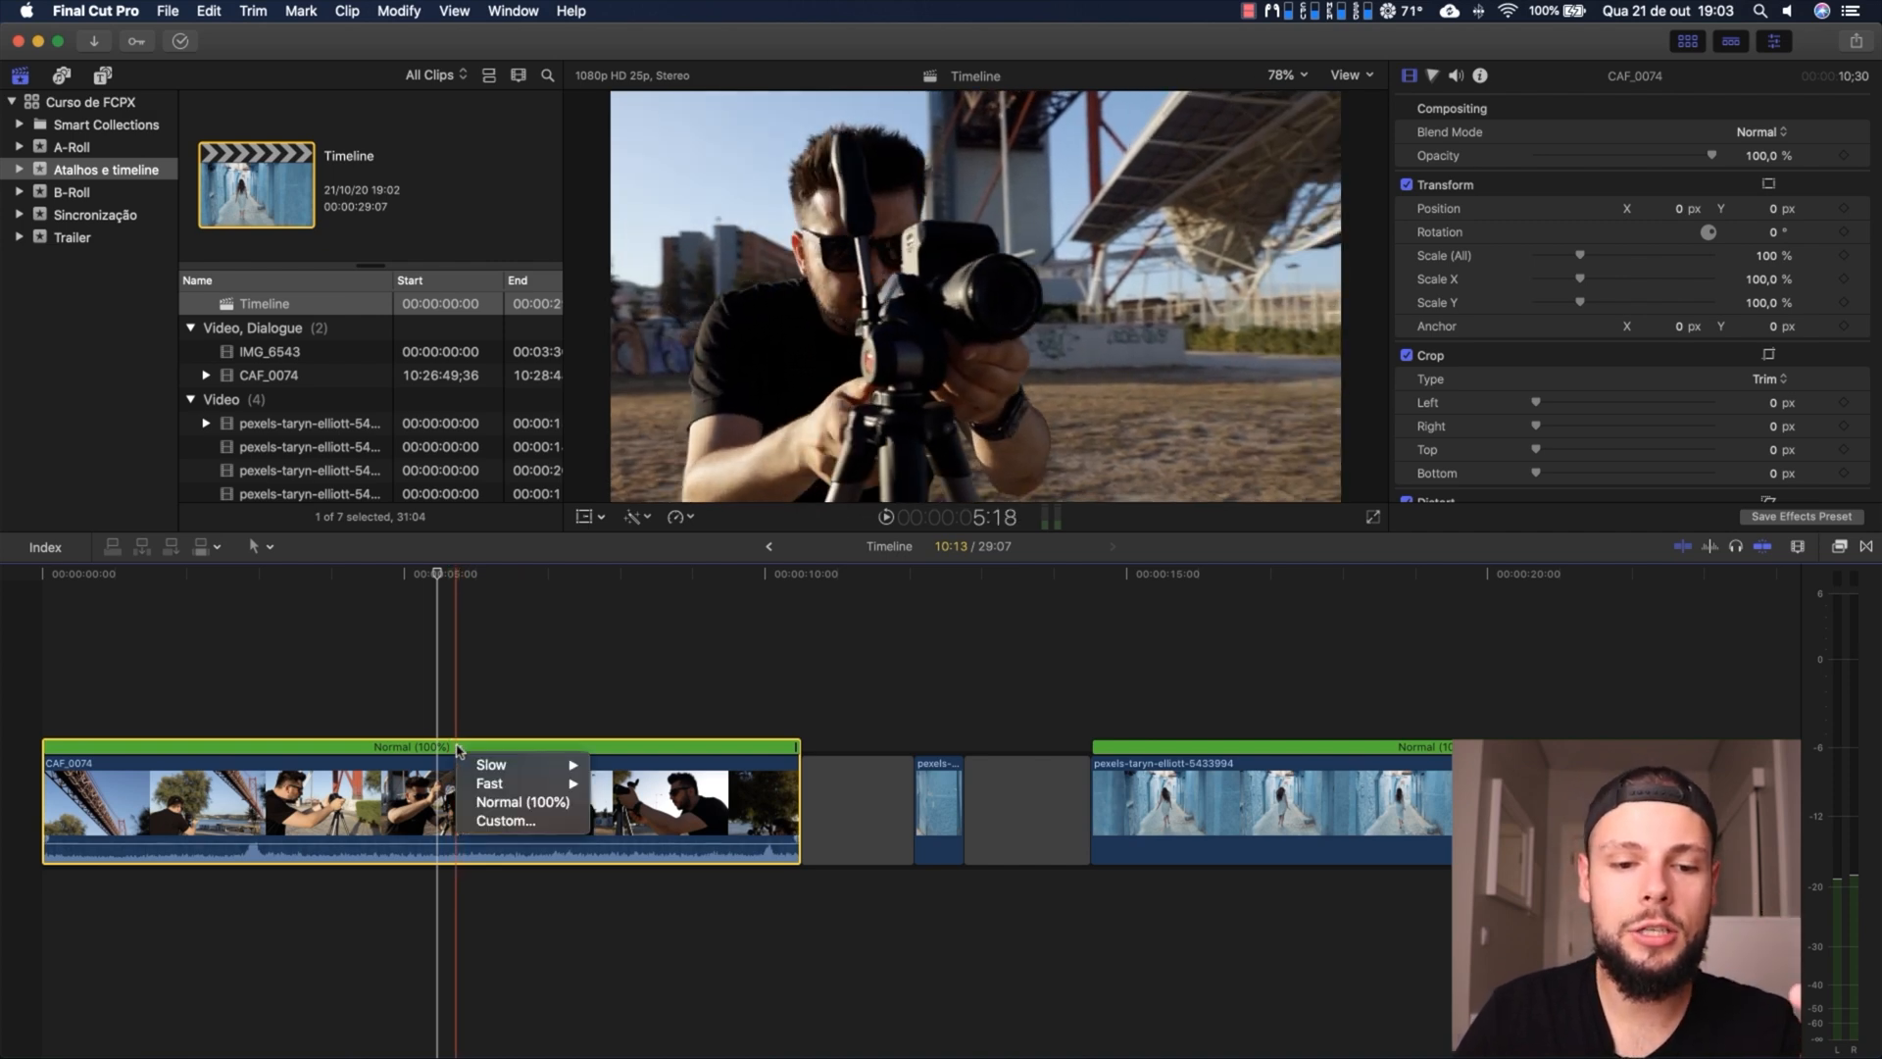
click(502, 824)
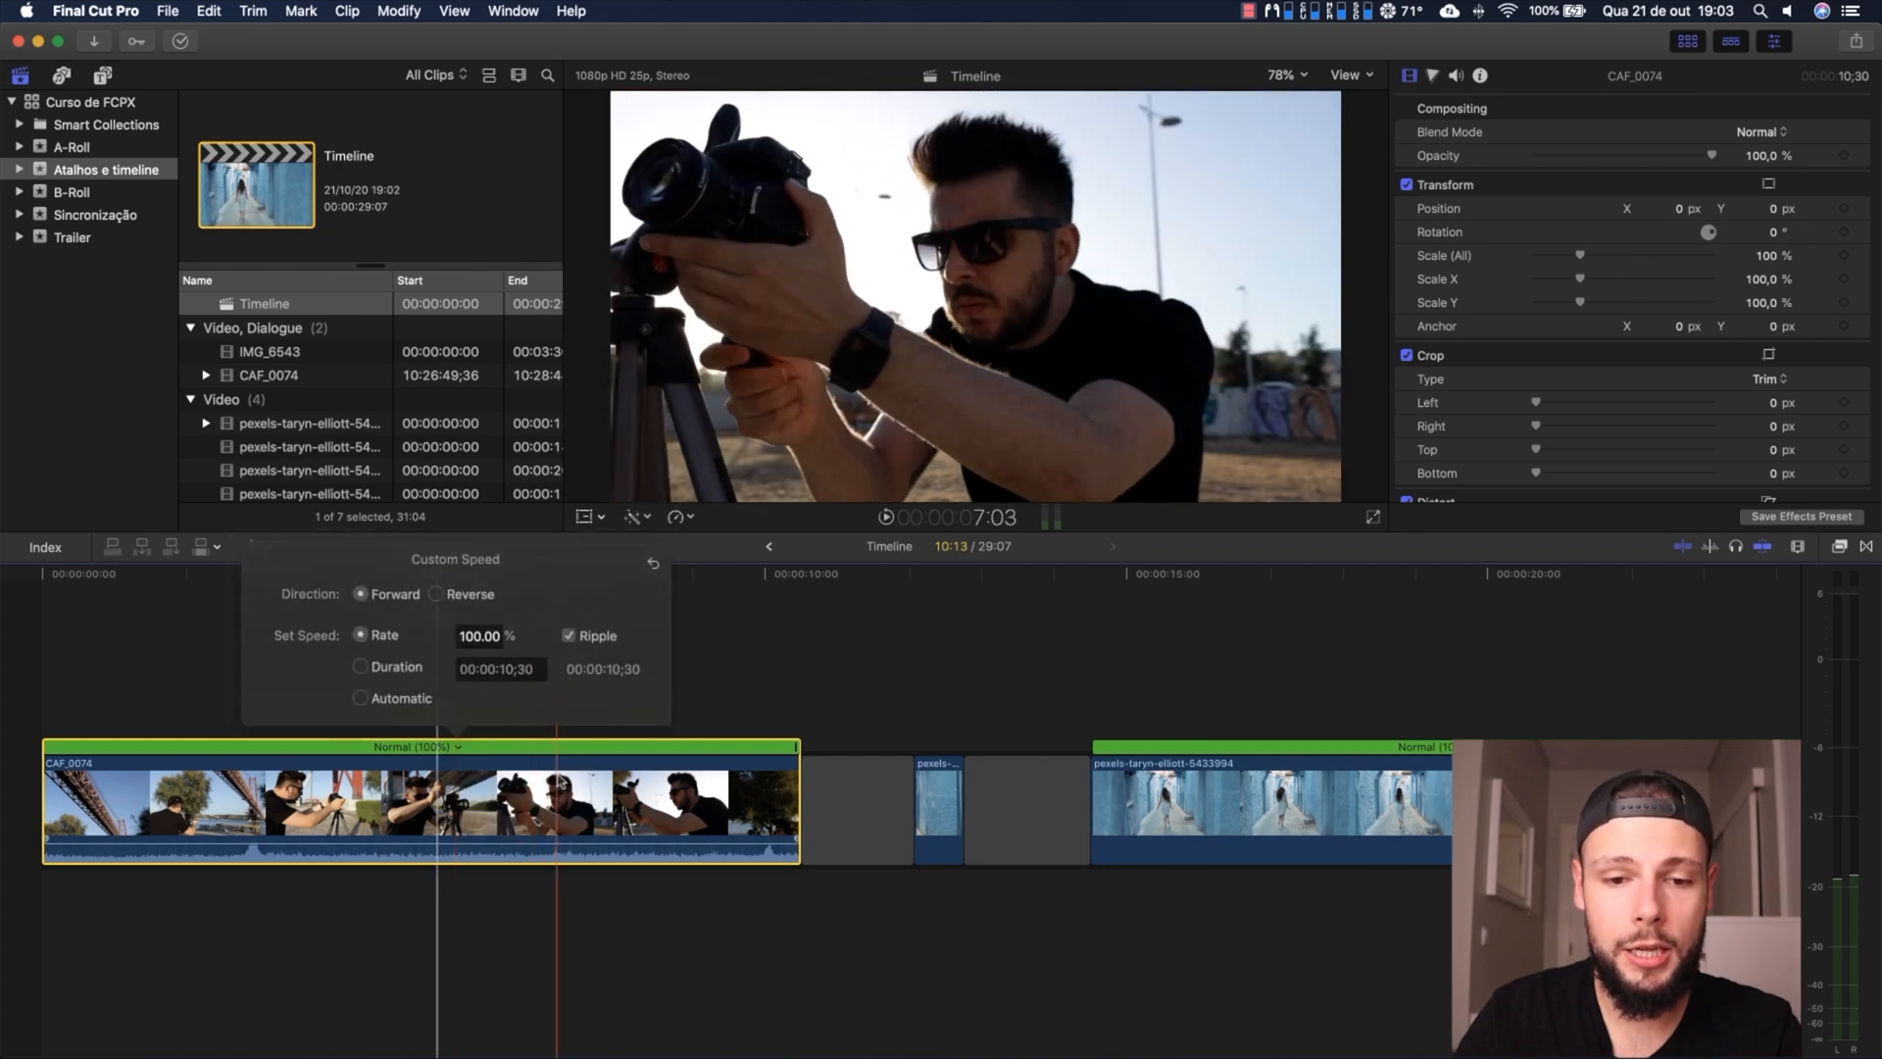
click(509, 822)
key(super+r)
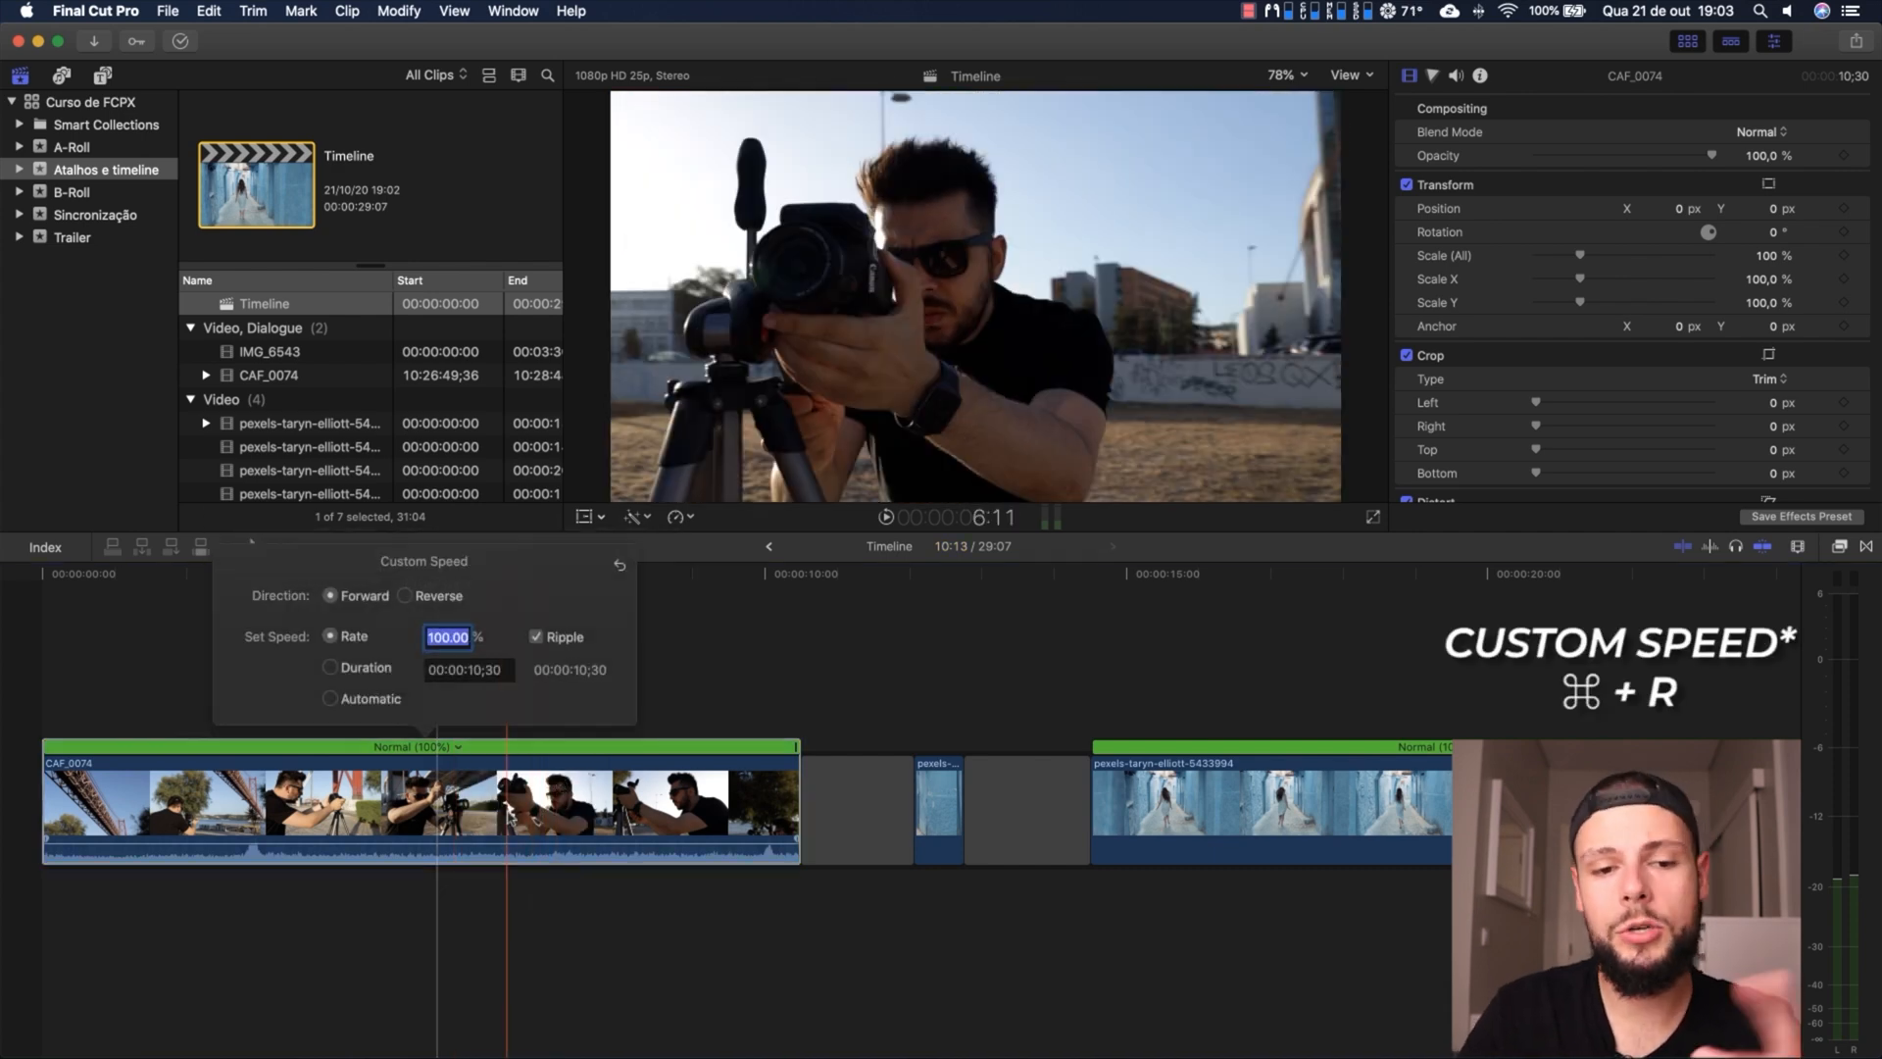
text(4)
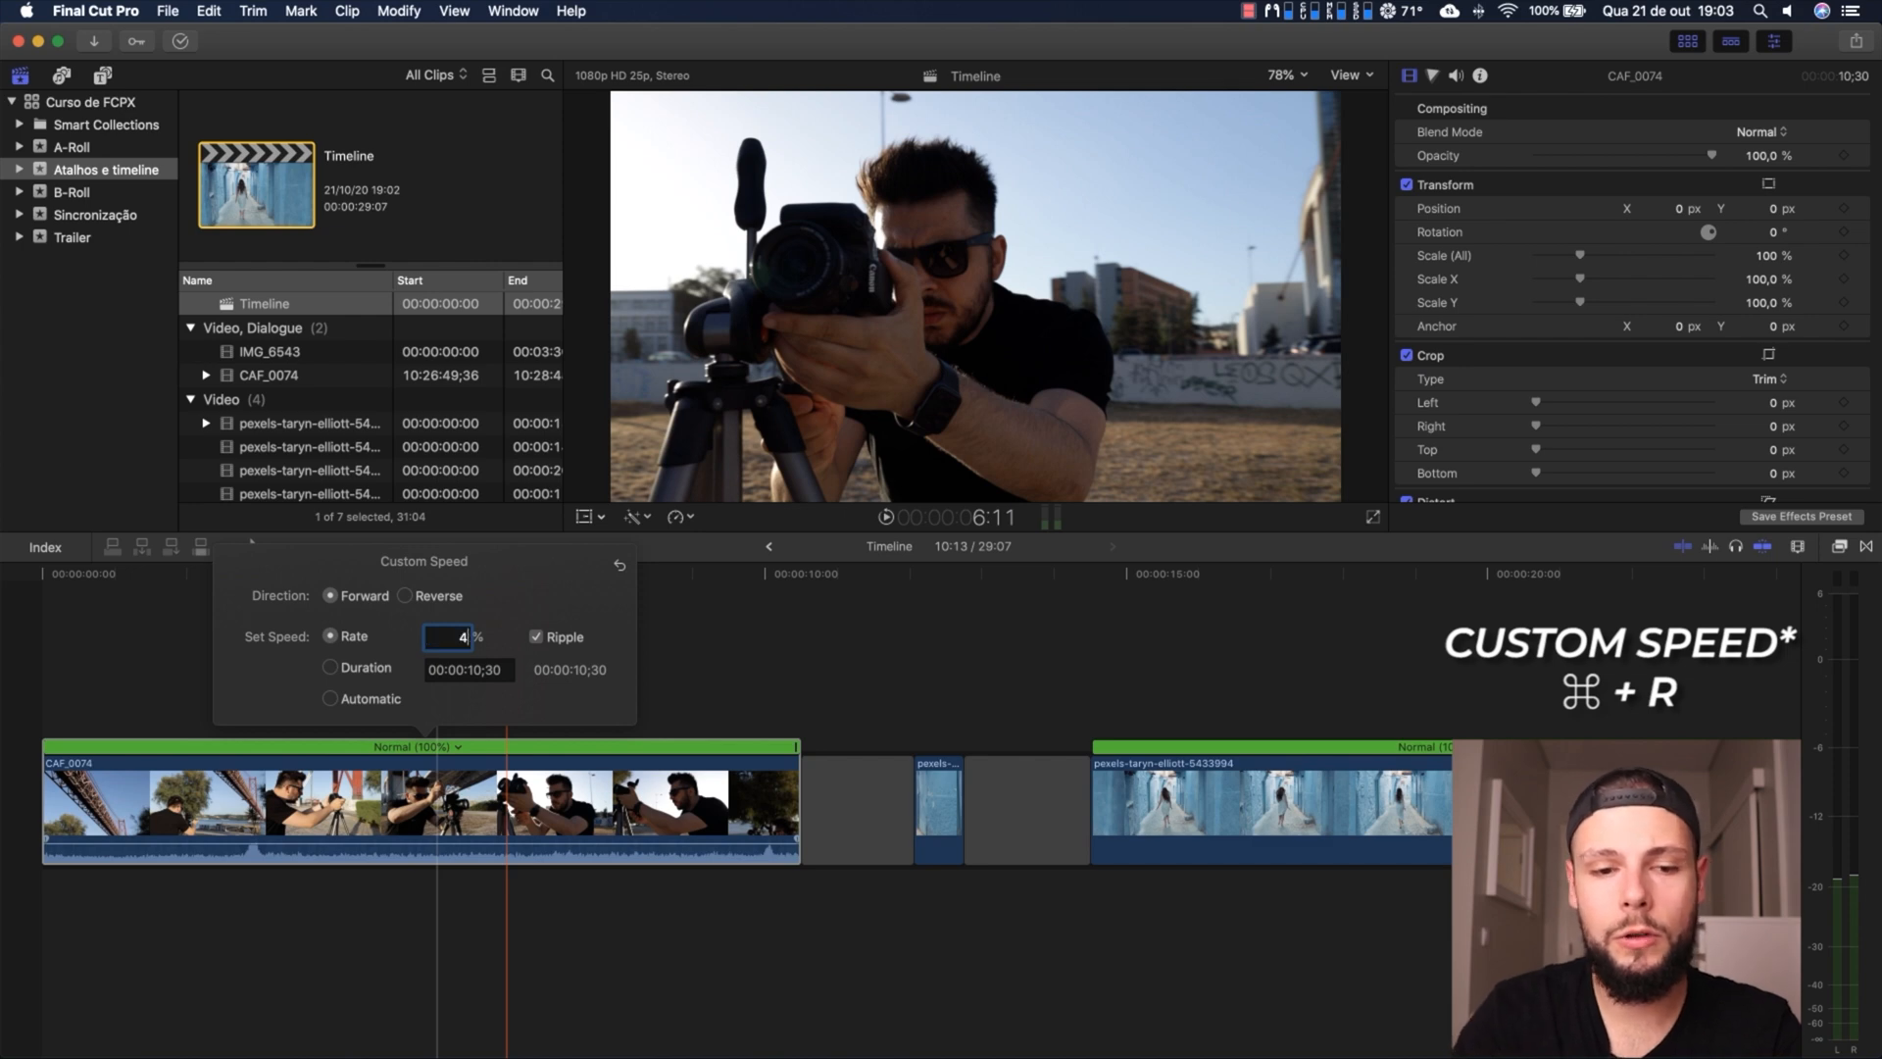
text(0)
key(Return)
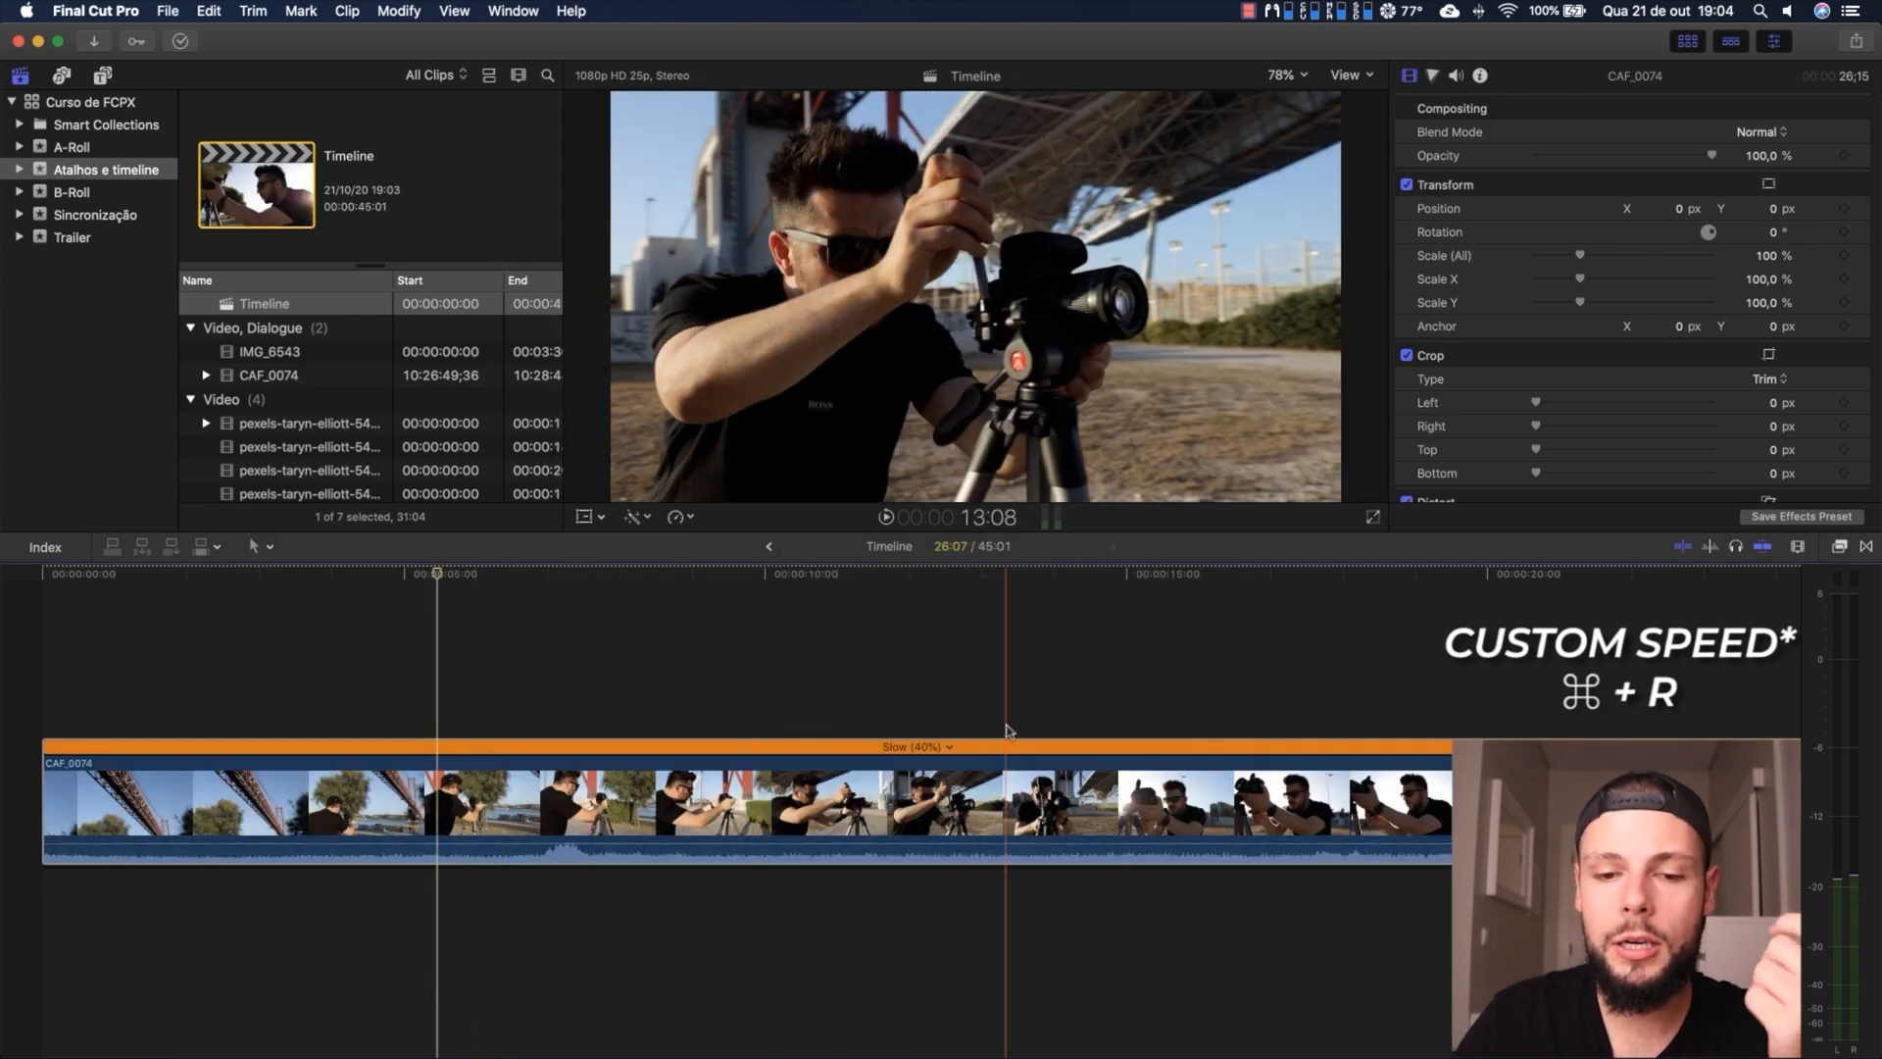
Play back part of the slowed CAF_0074 clip in the timeline
scroll(950, 742, right, 5)
scroll(951, 742, right, 2)
key(space)
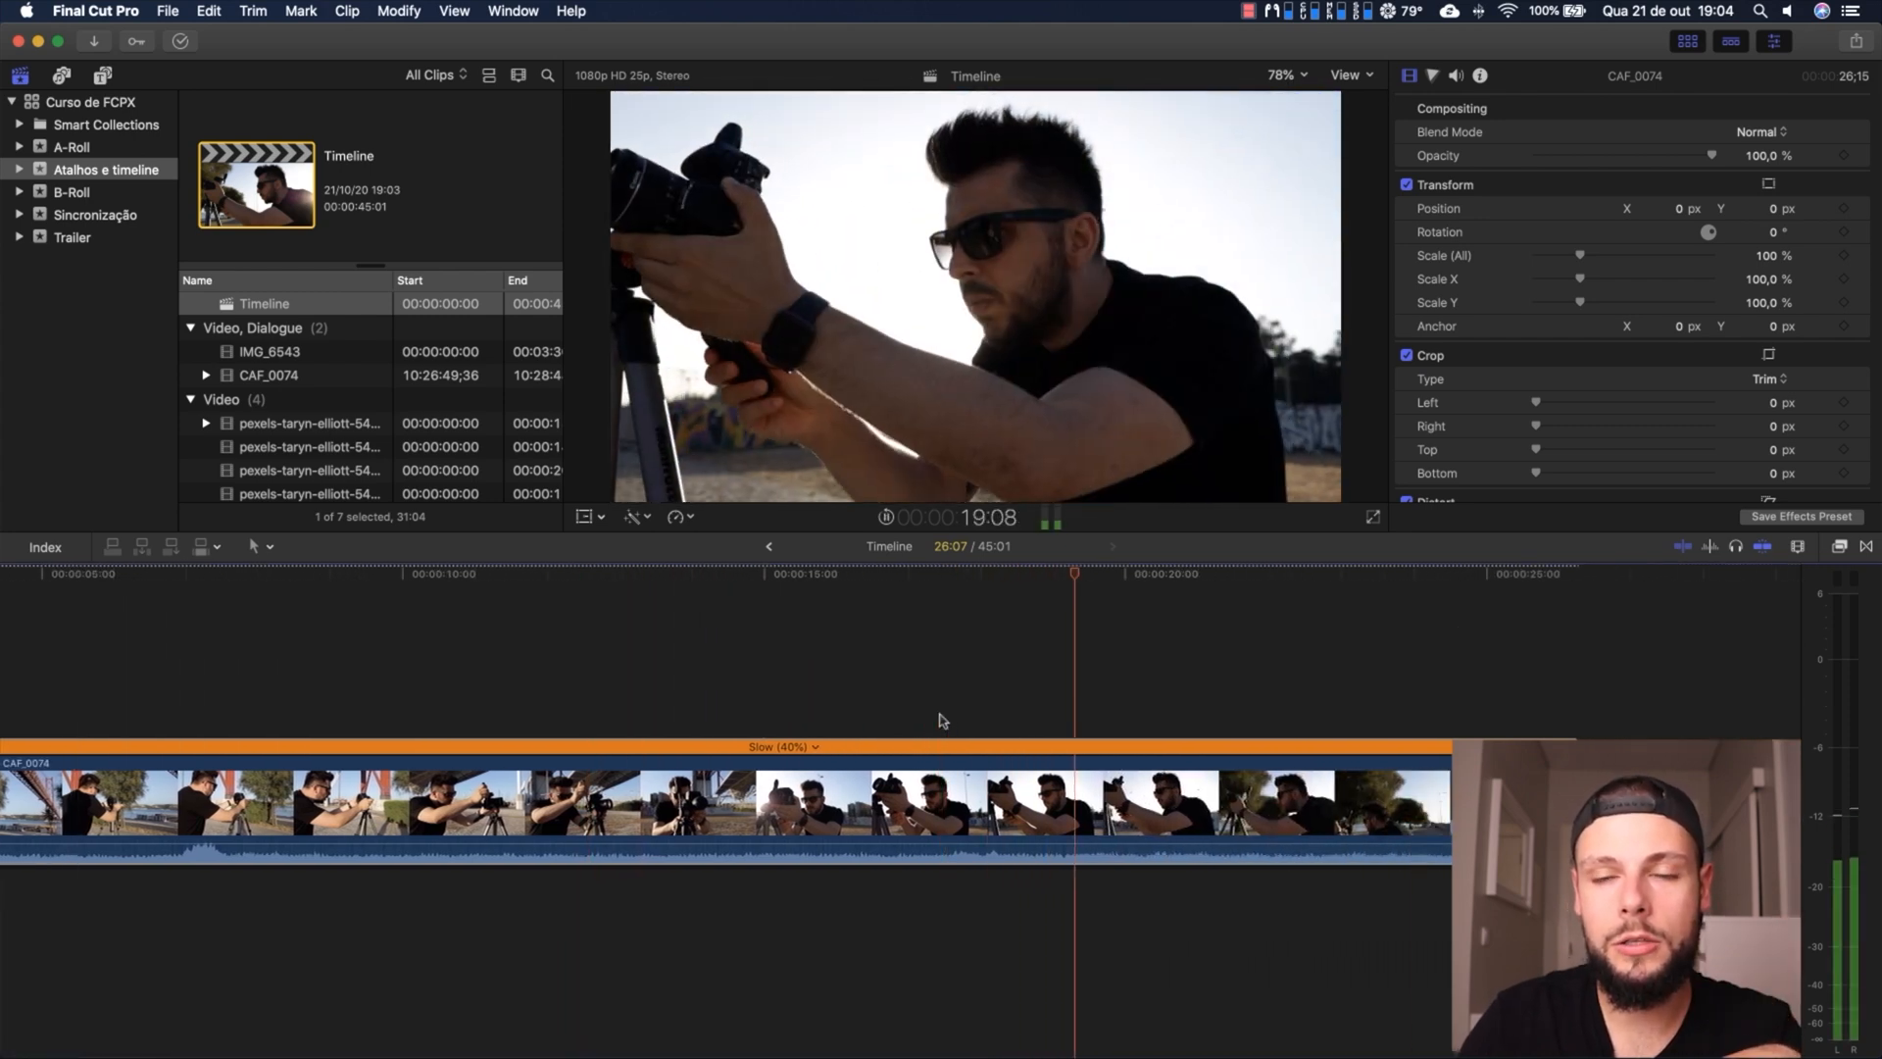
key(space)
click(855, 721)
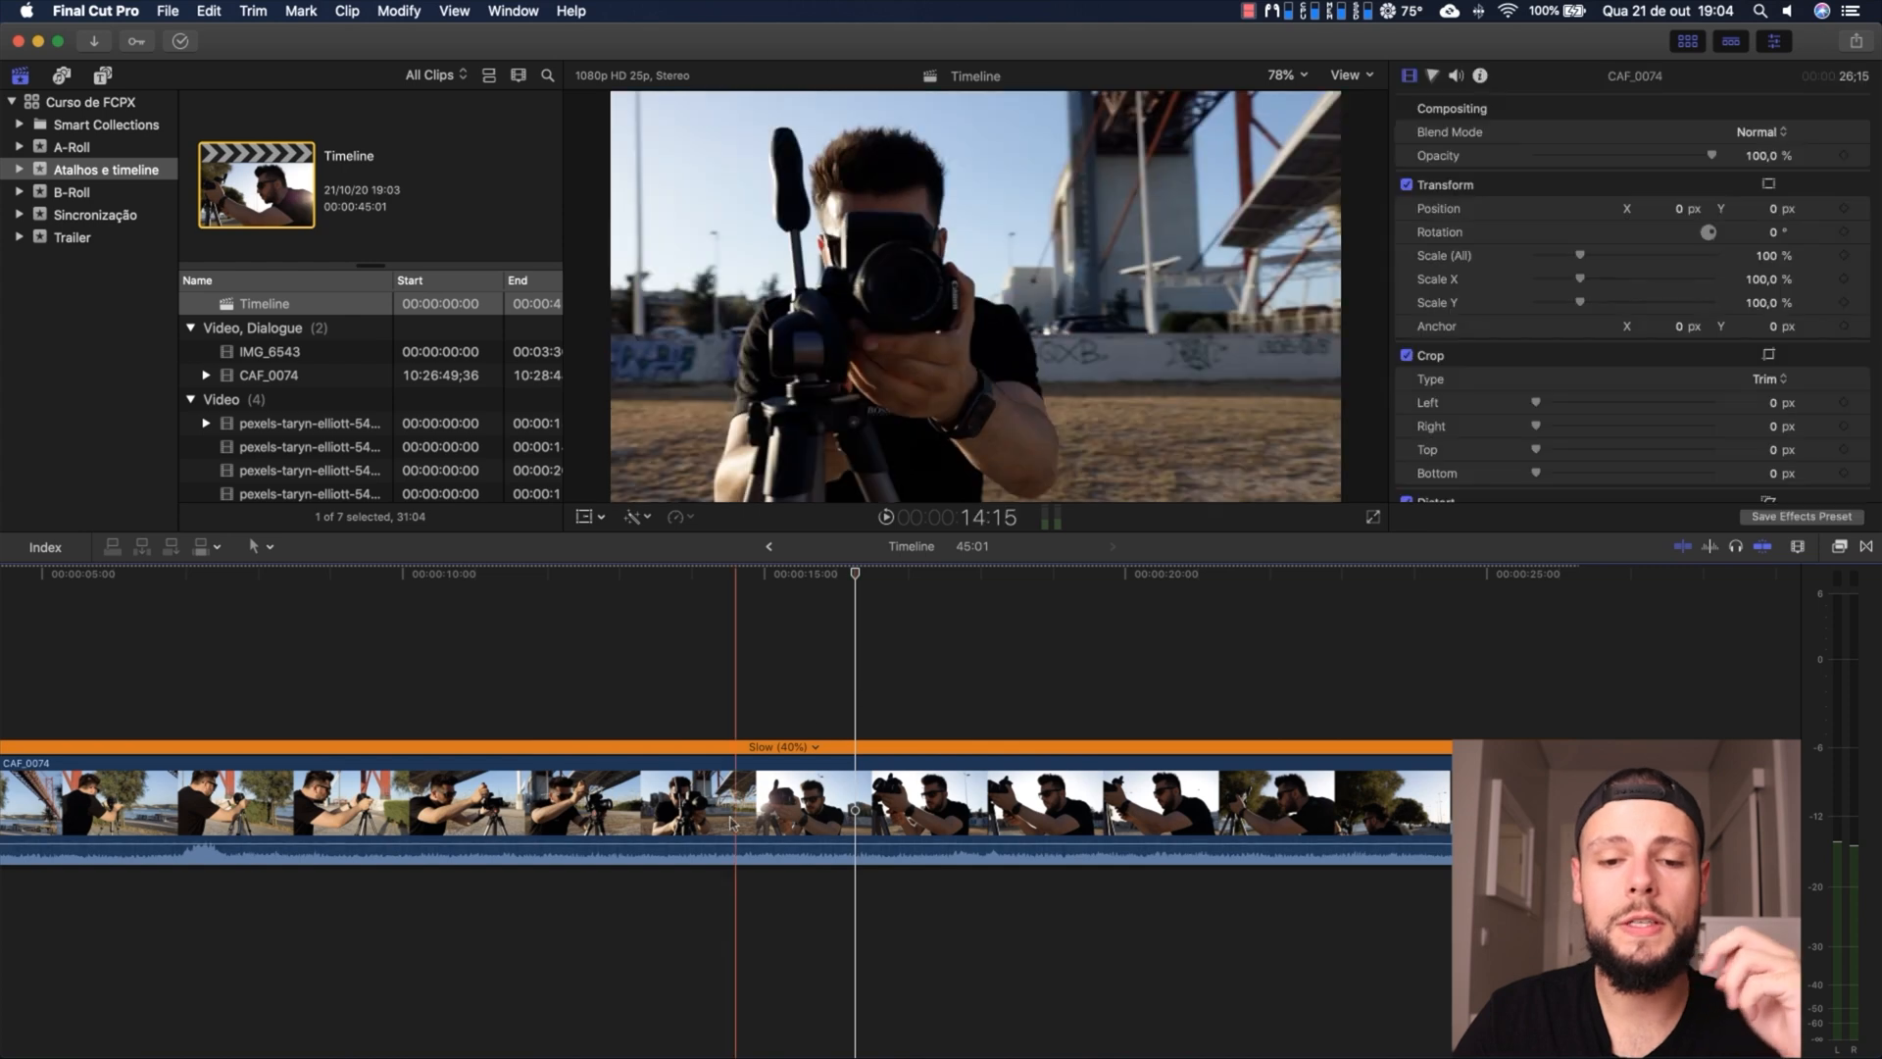
Reset the CAF_0074 clip's speed to Normal (100%)
click(734, 806)
key(shift+n)
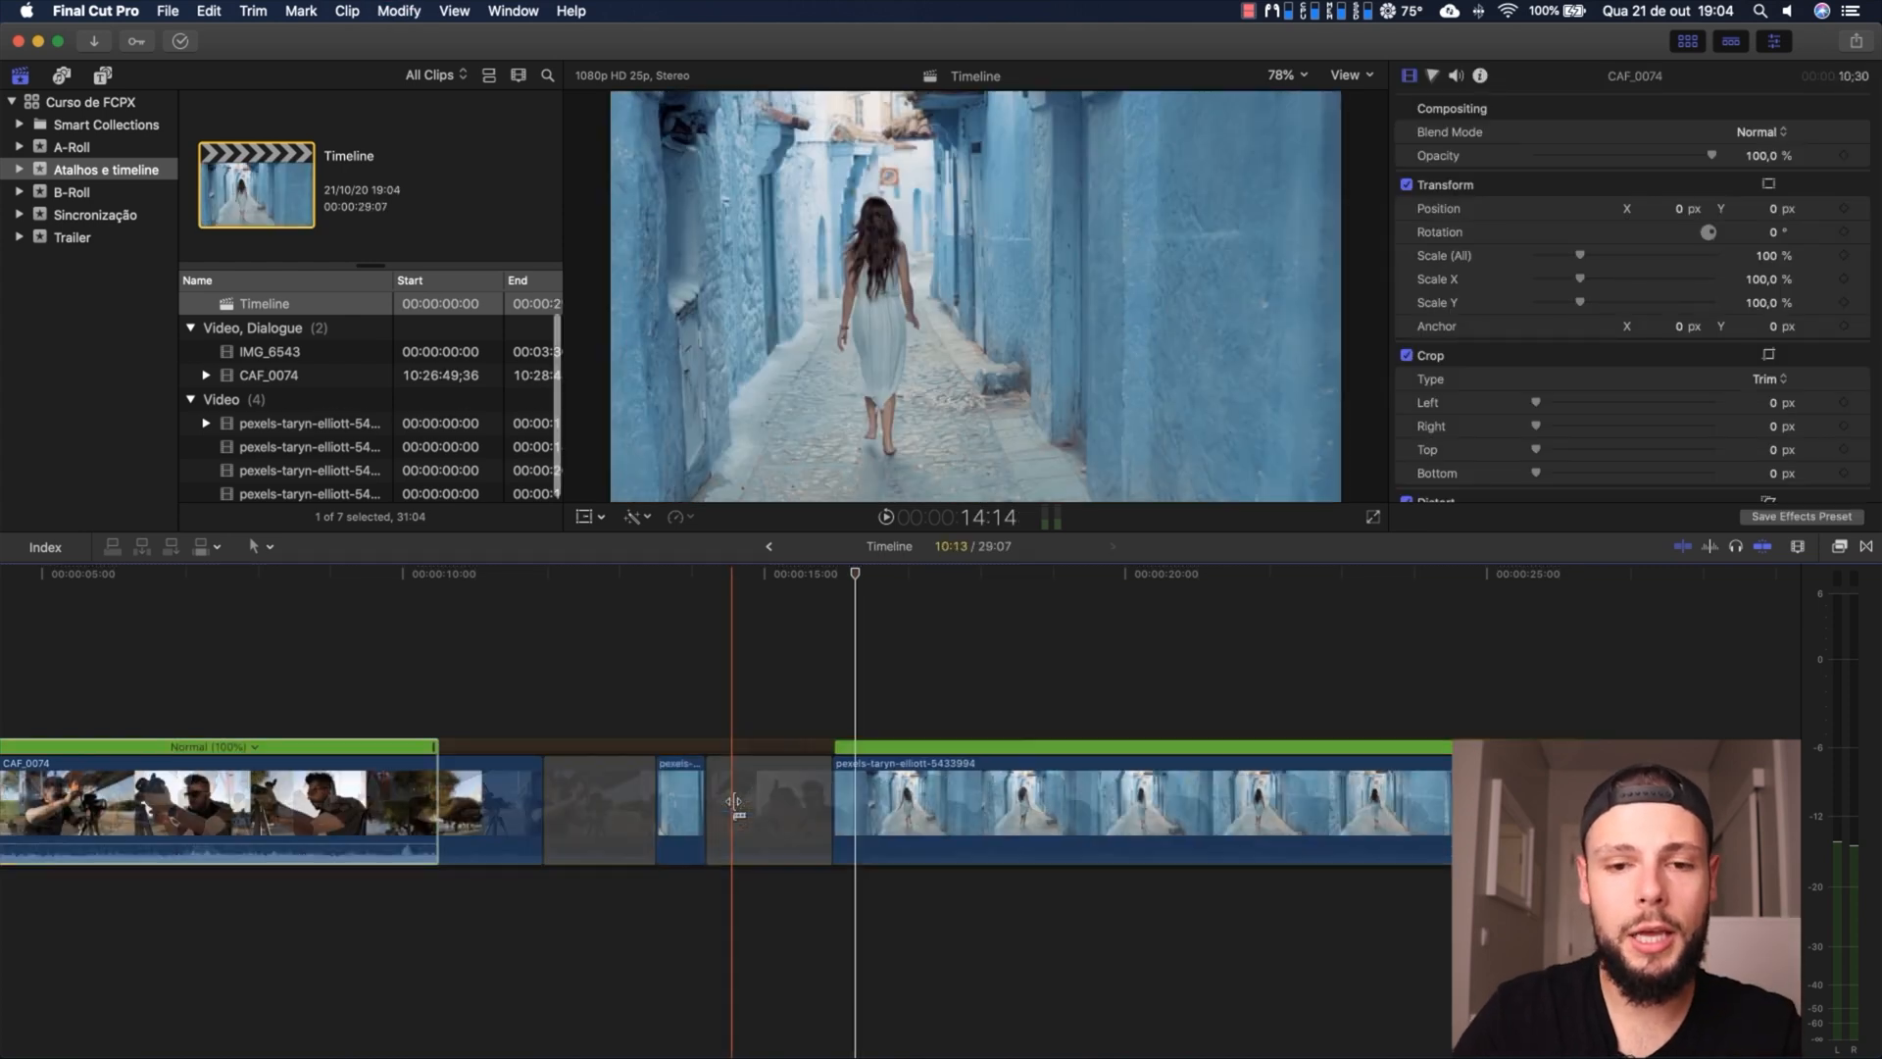
scroll(426, 771, left, 3)
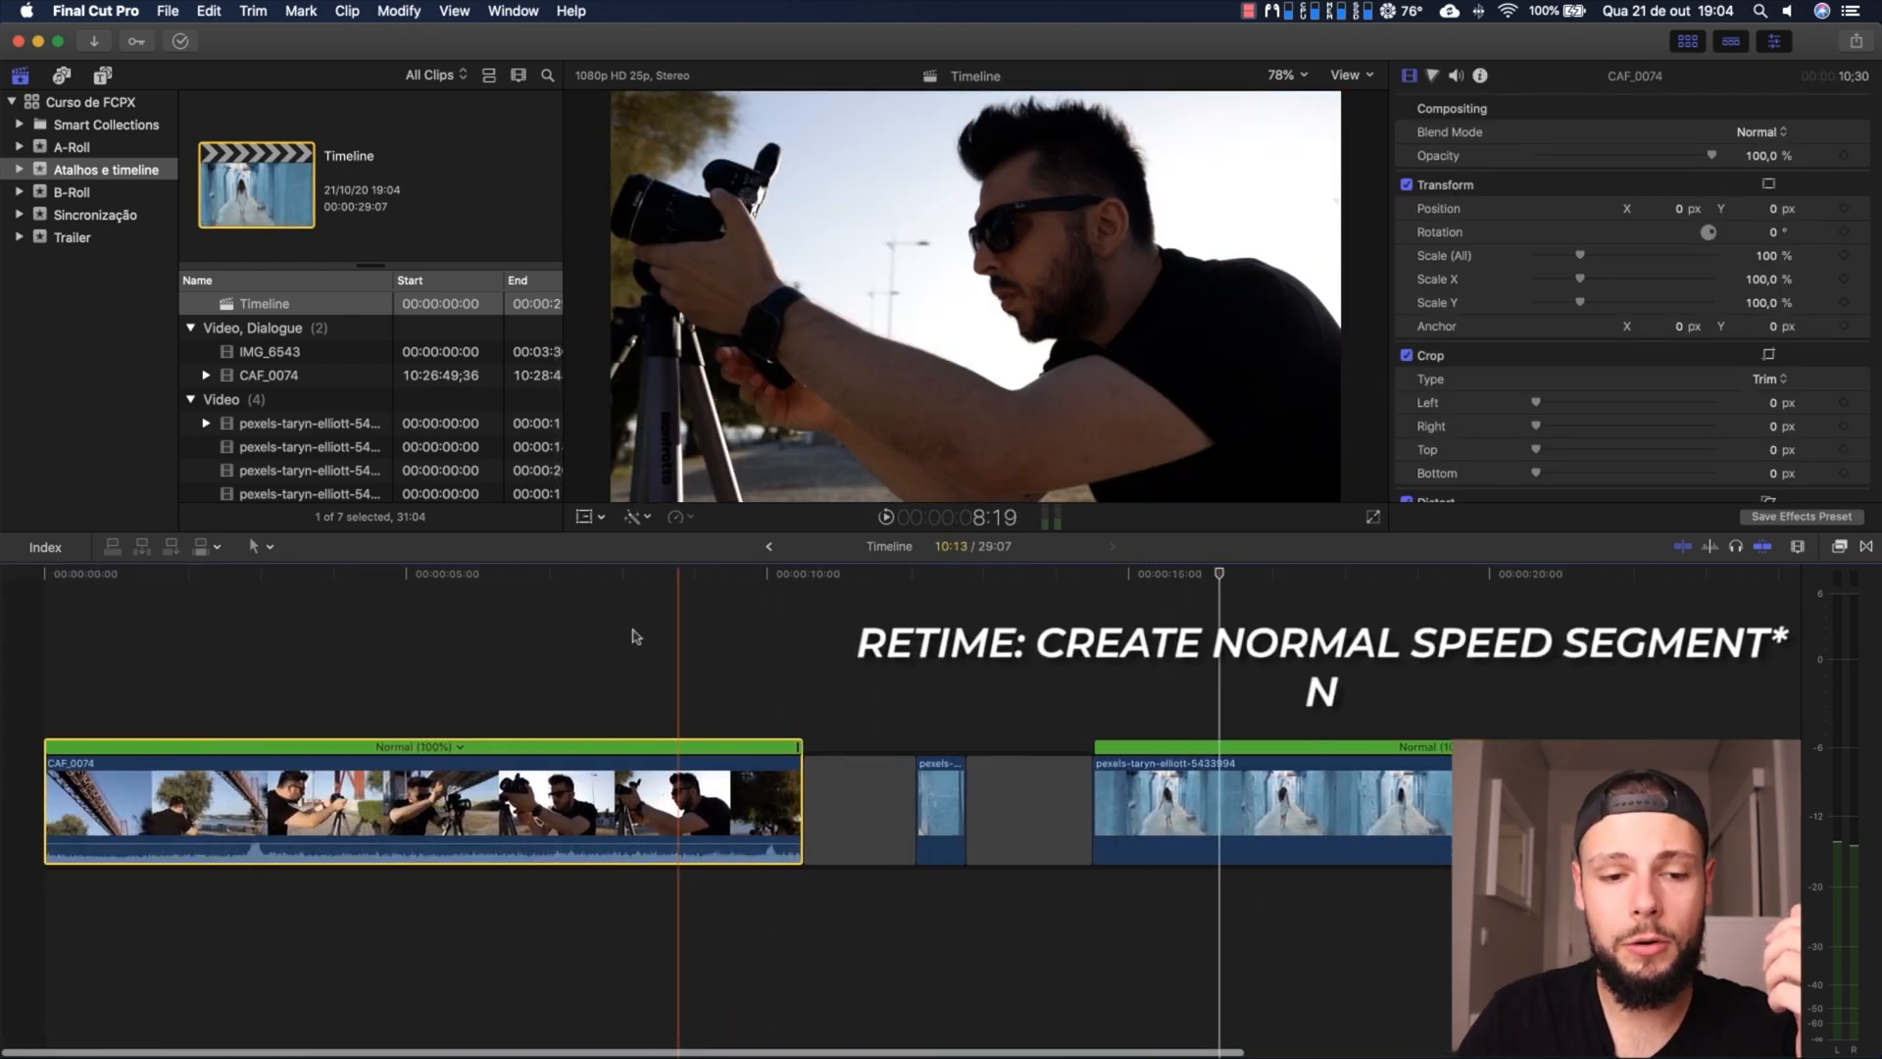
Retime the CAF_0074 clip to the fast presets 200%, 400% and 800% in turn
click(556, 656)
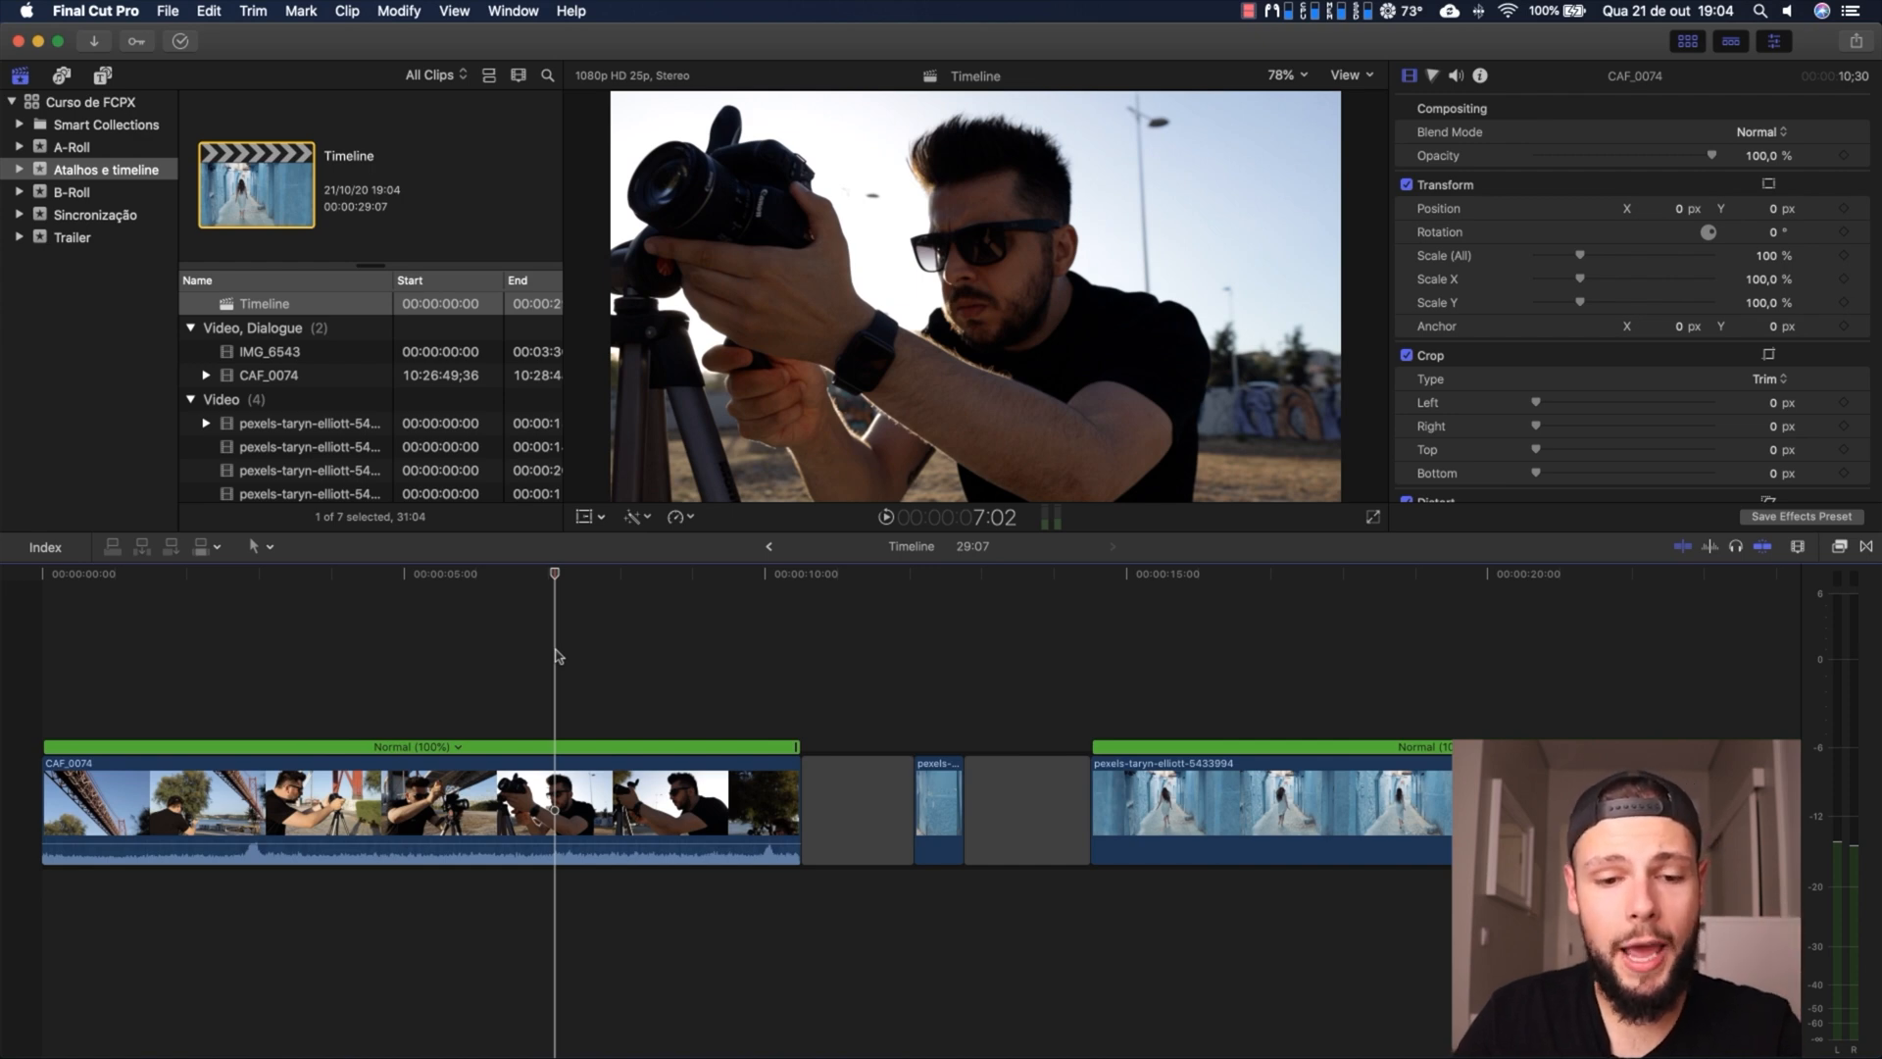
key(s)
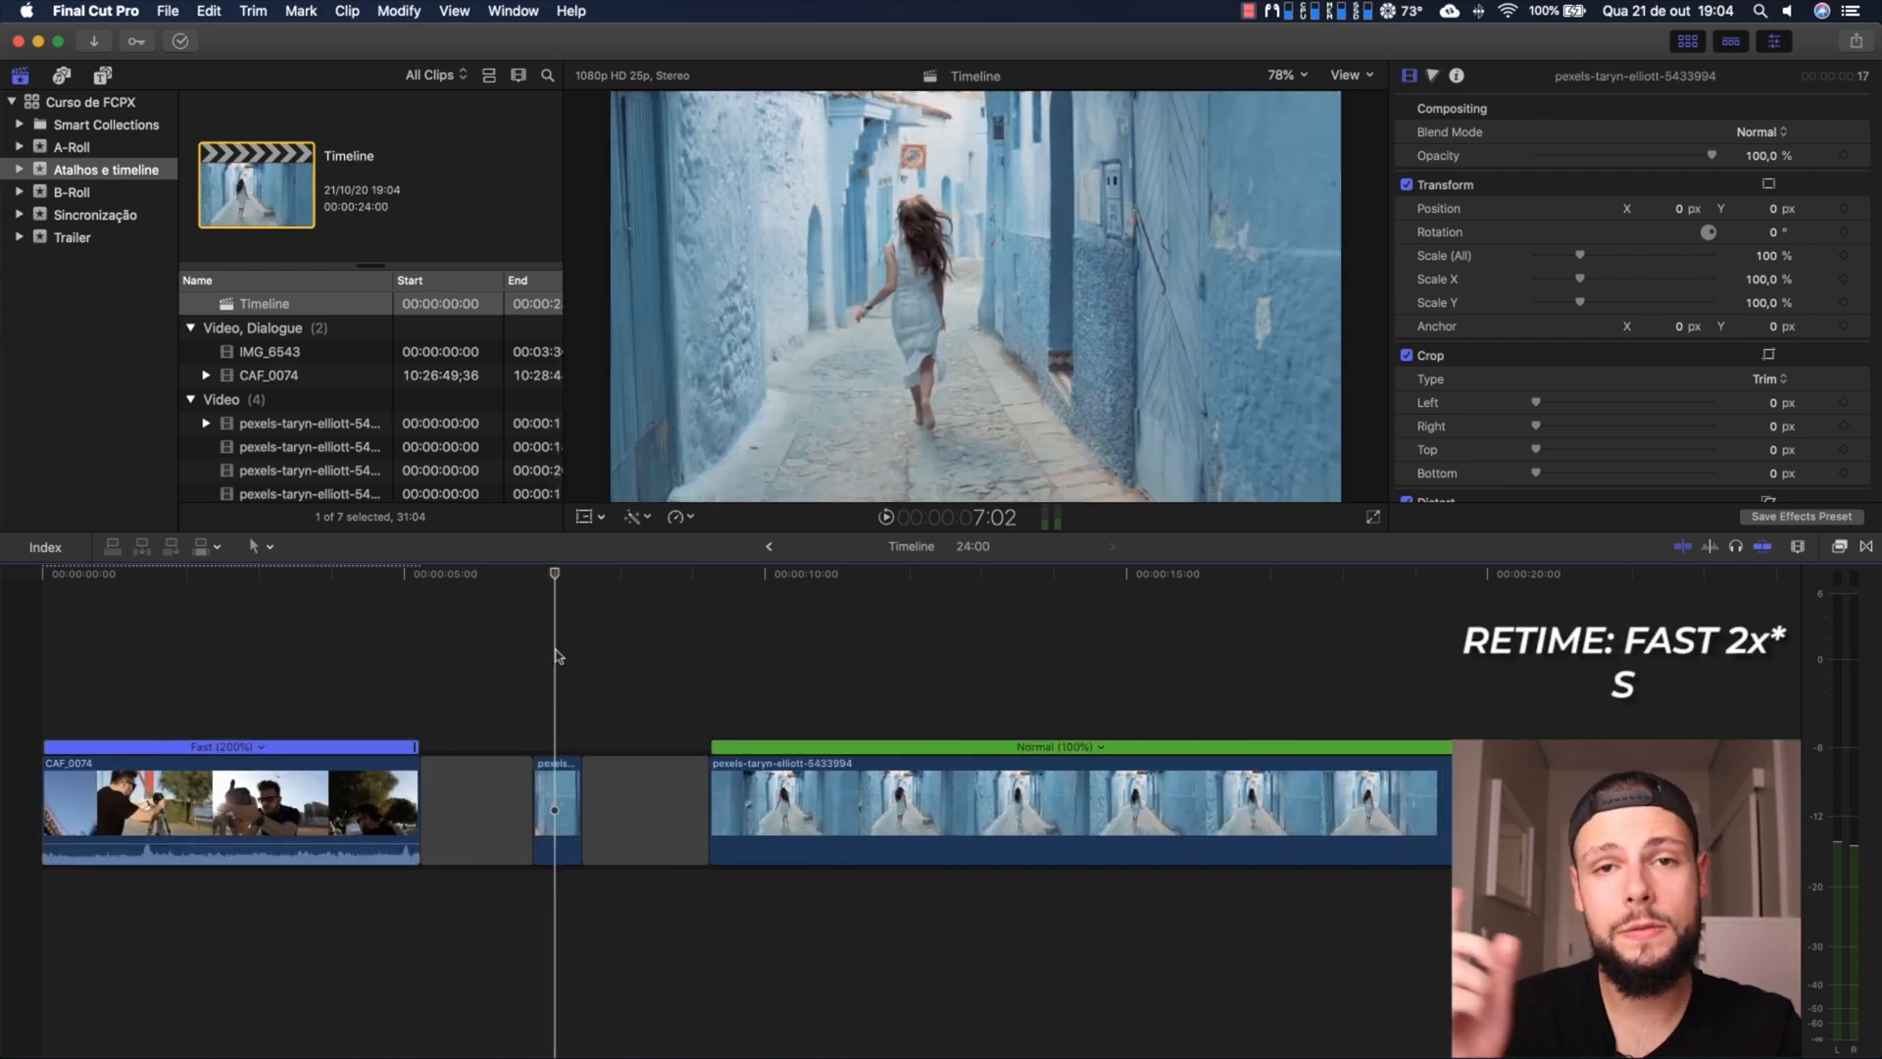
click(192, 799)
key(d)
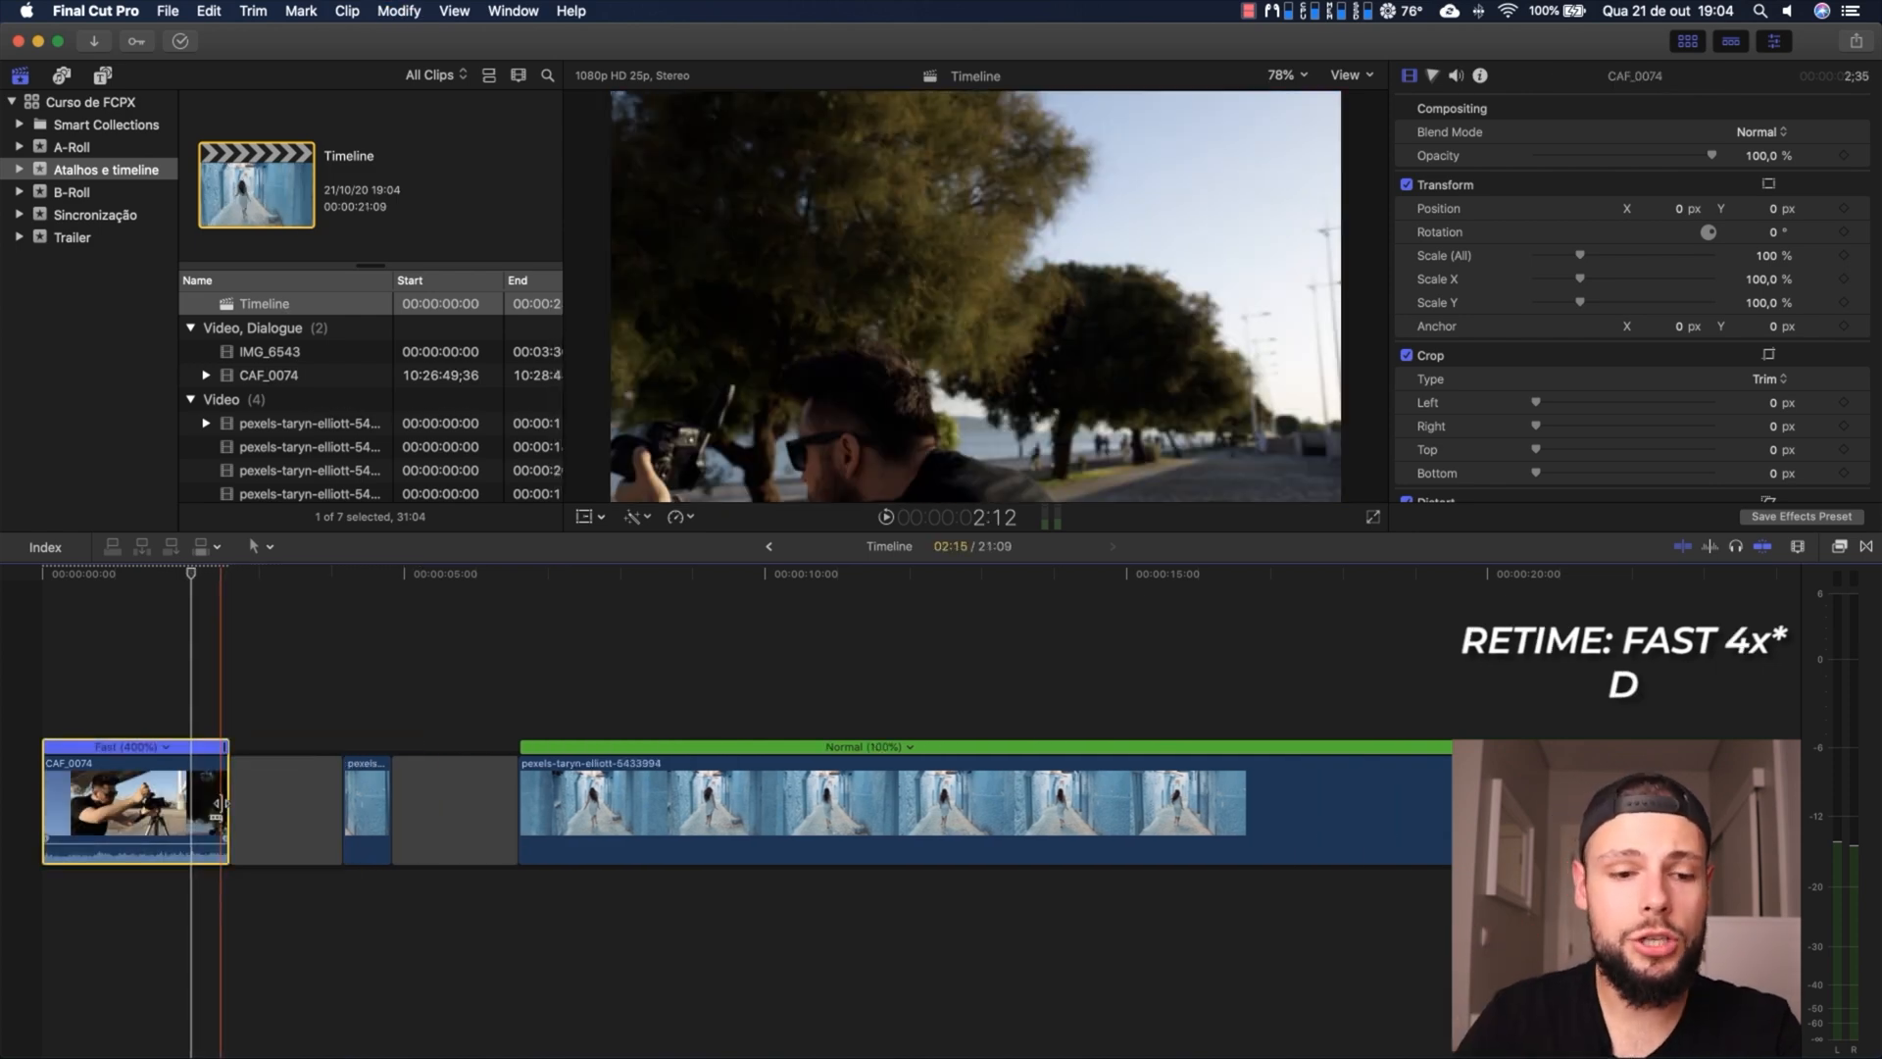
key(f)
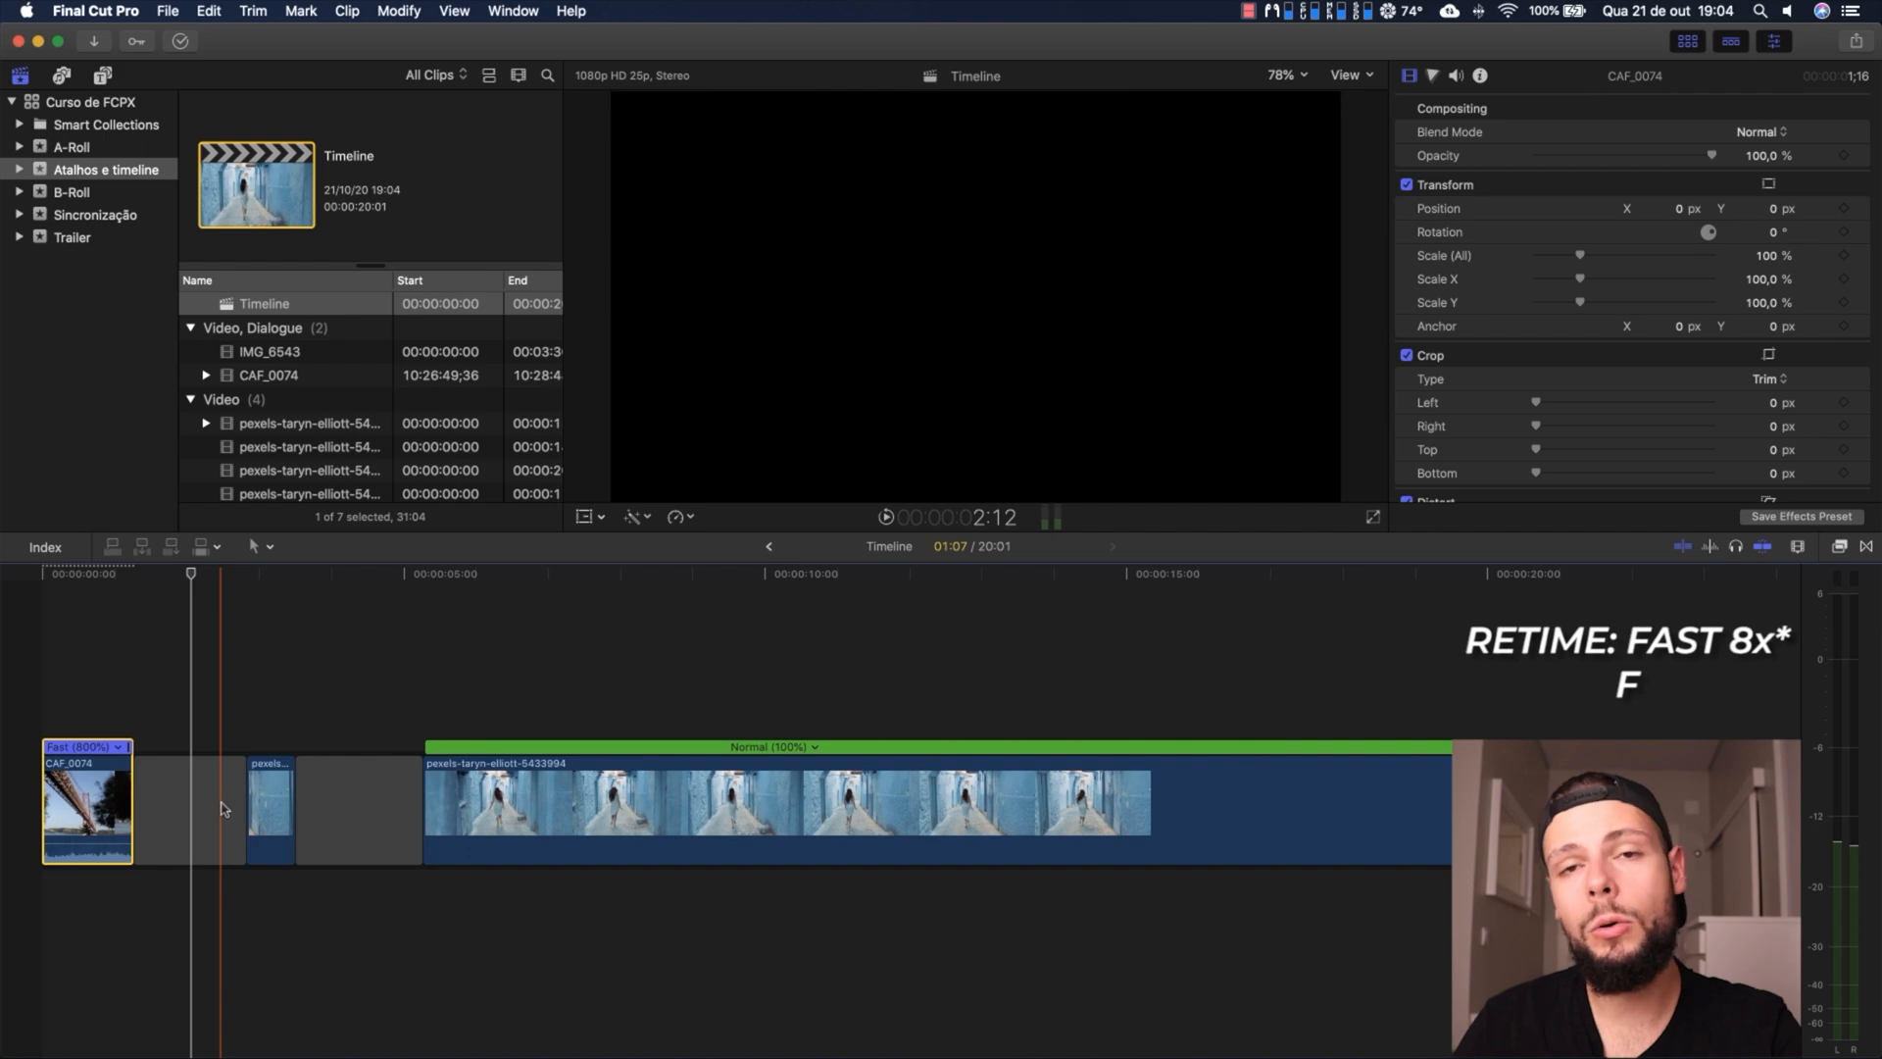
Slow the CAF_0074 clip to 50% with Optical Flow video quality, and check the background analysis task
key(g)
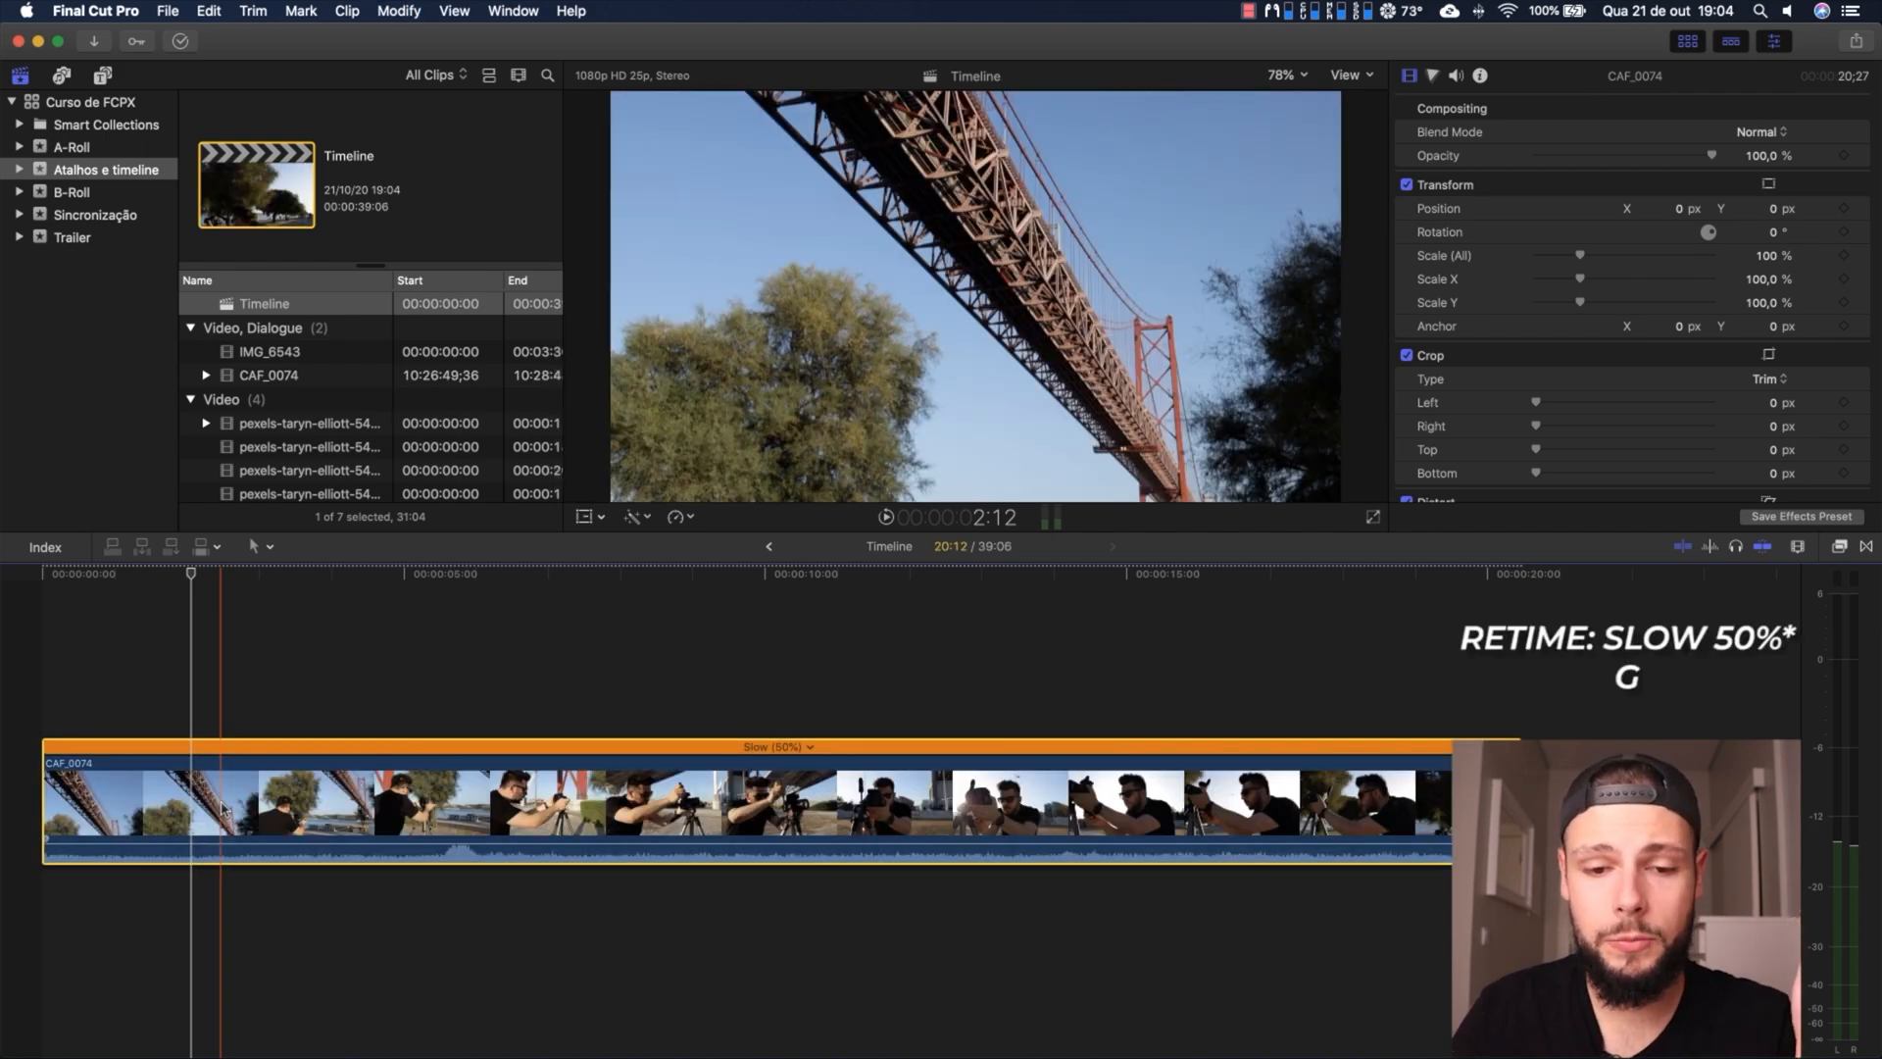
click(648, 708)
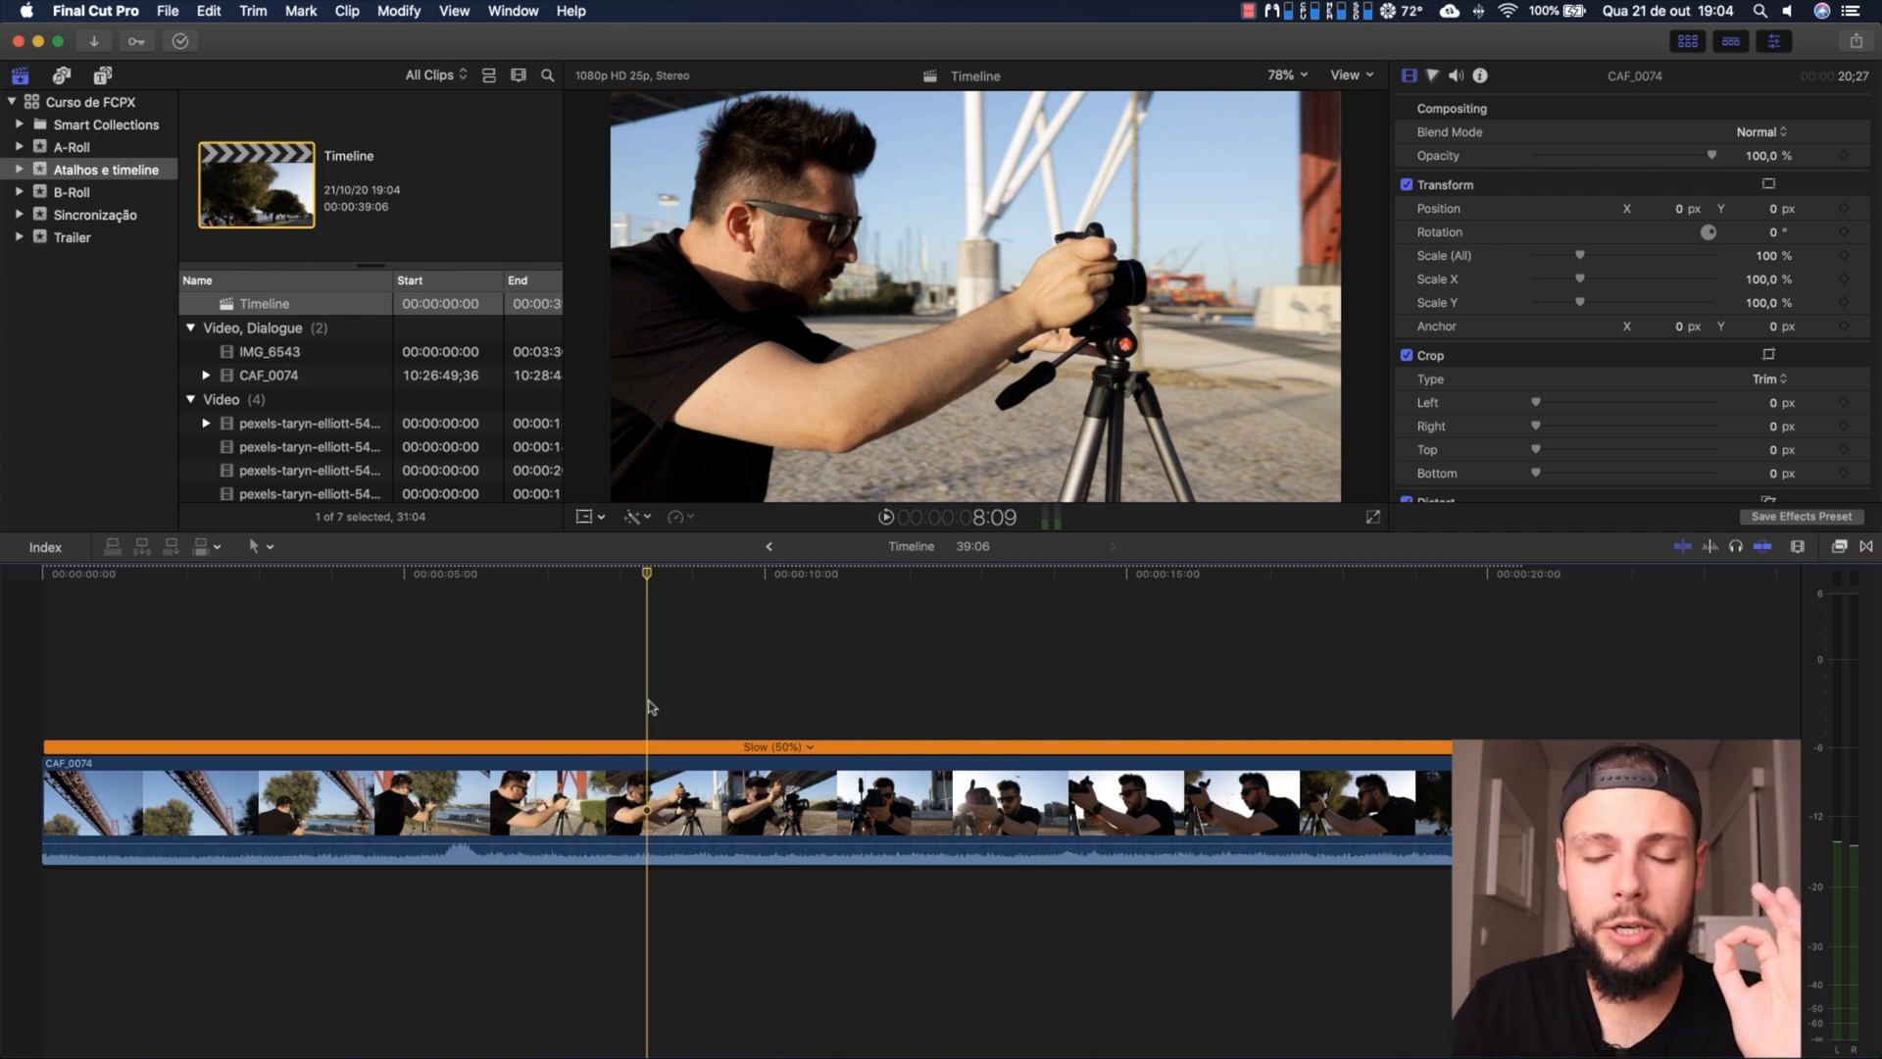
click(650, 802)
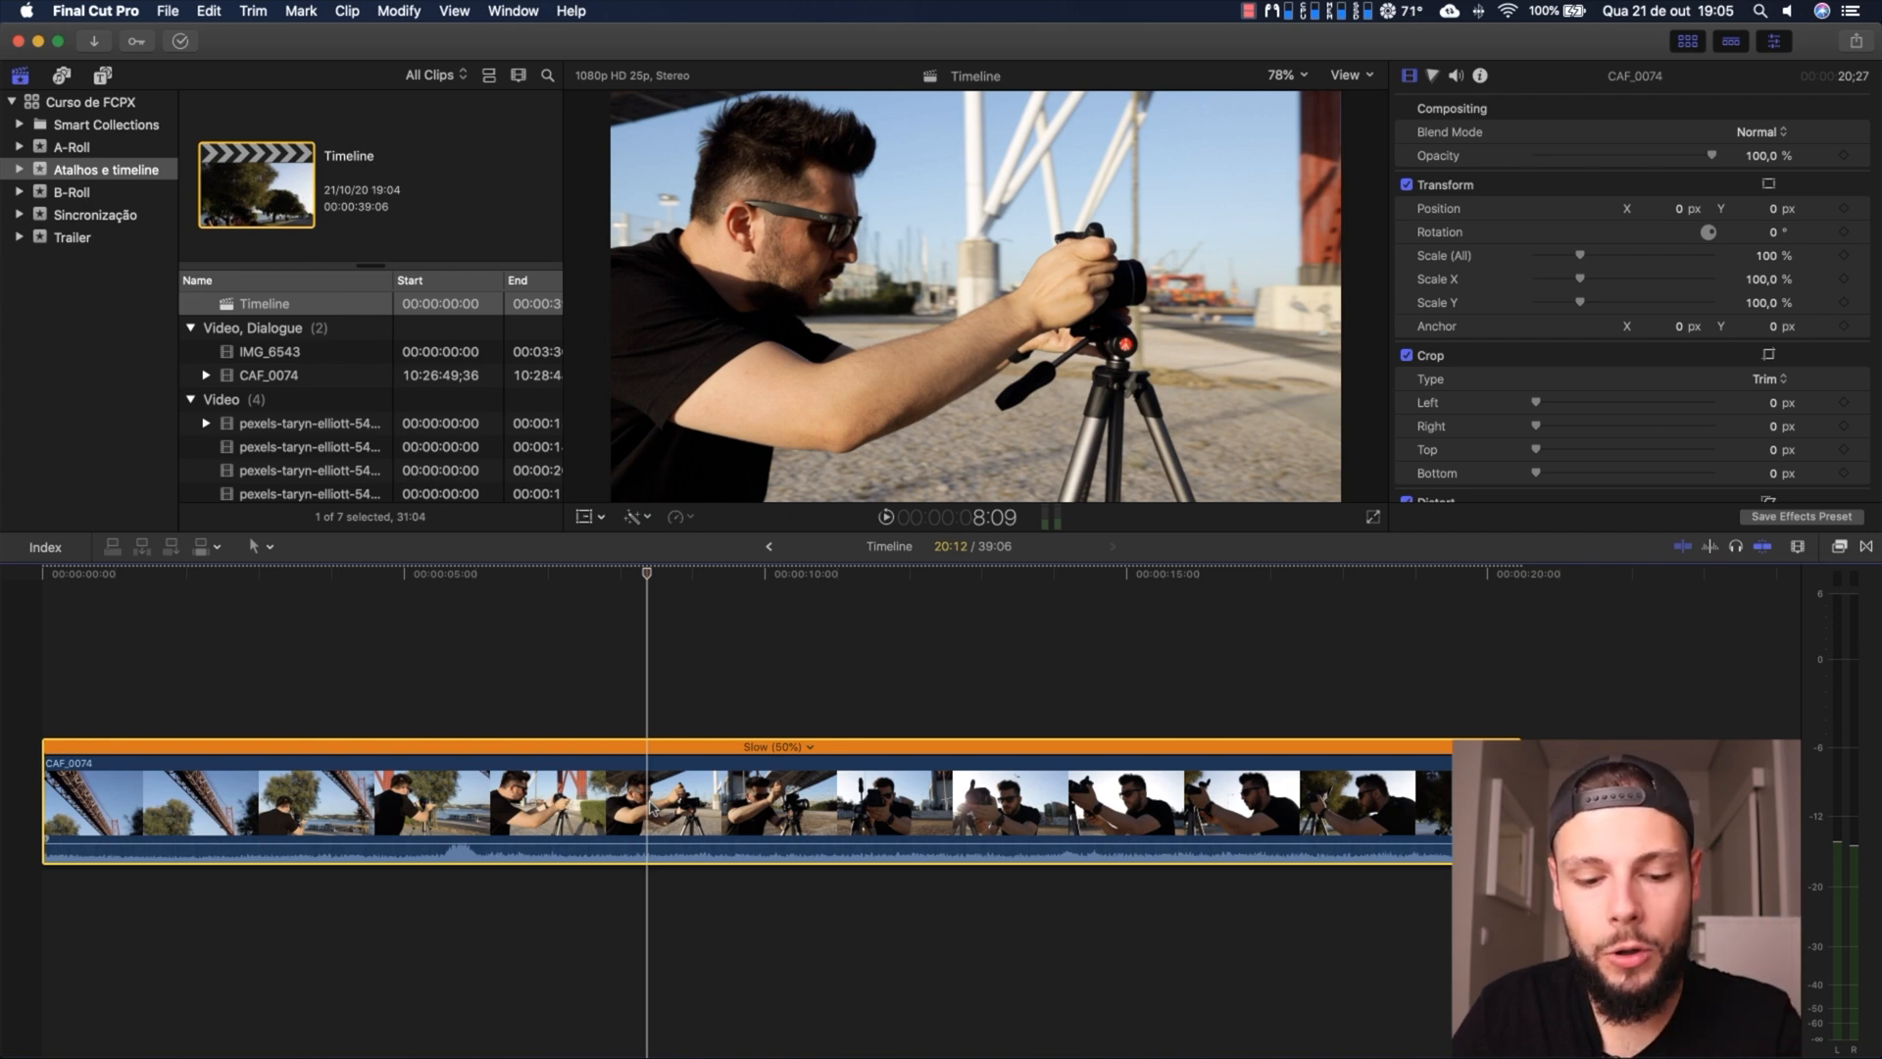
key(alt+h)
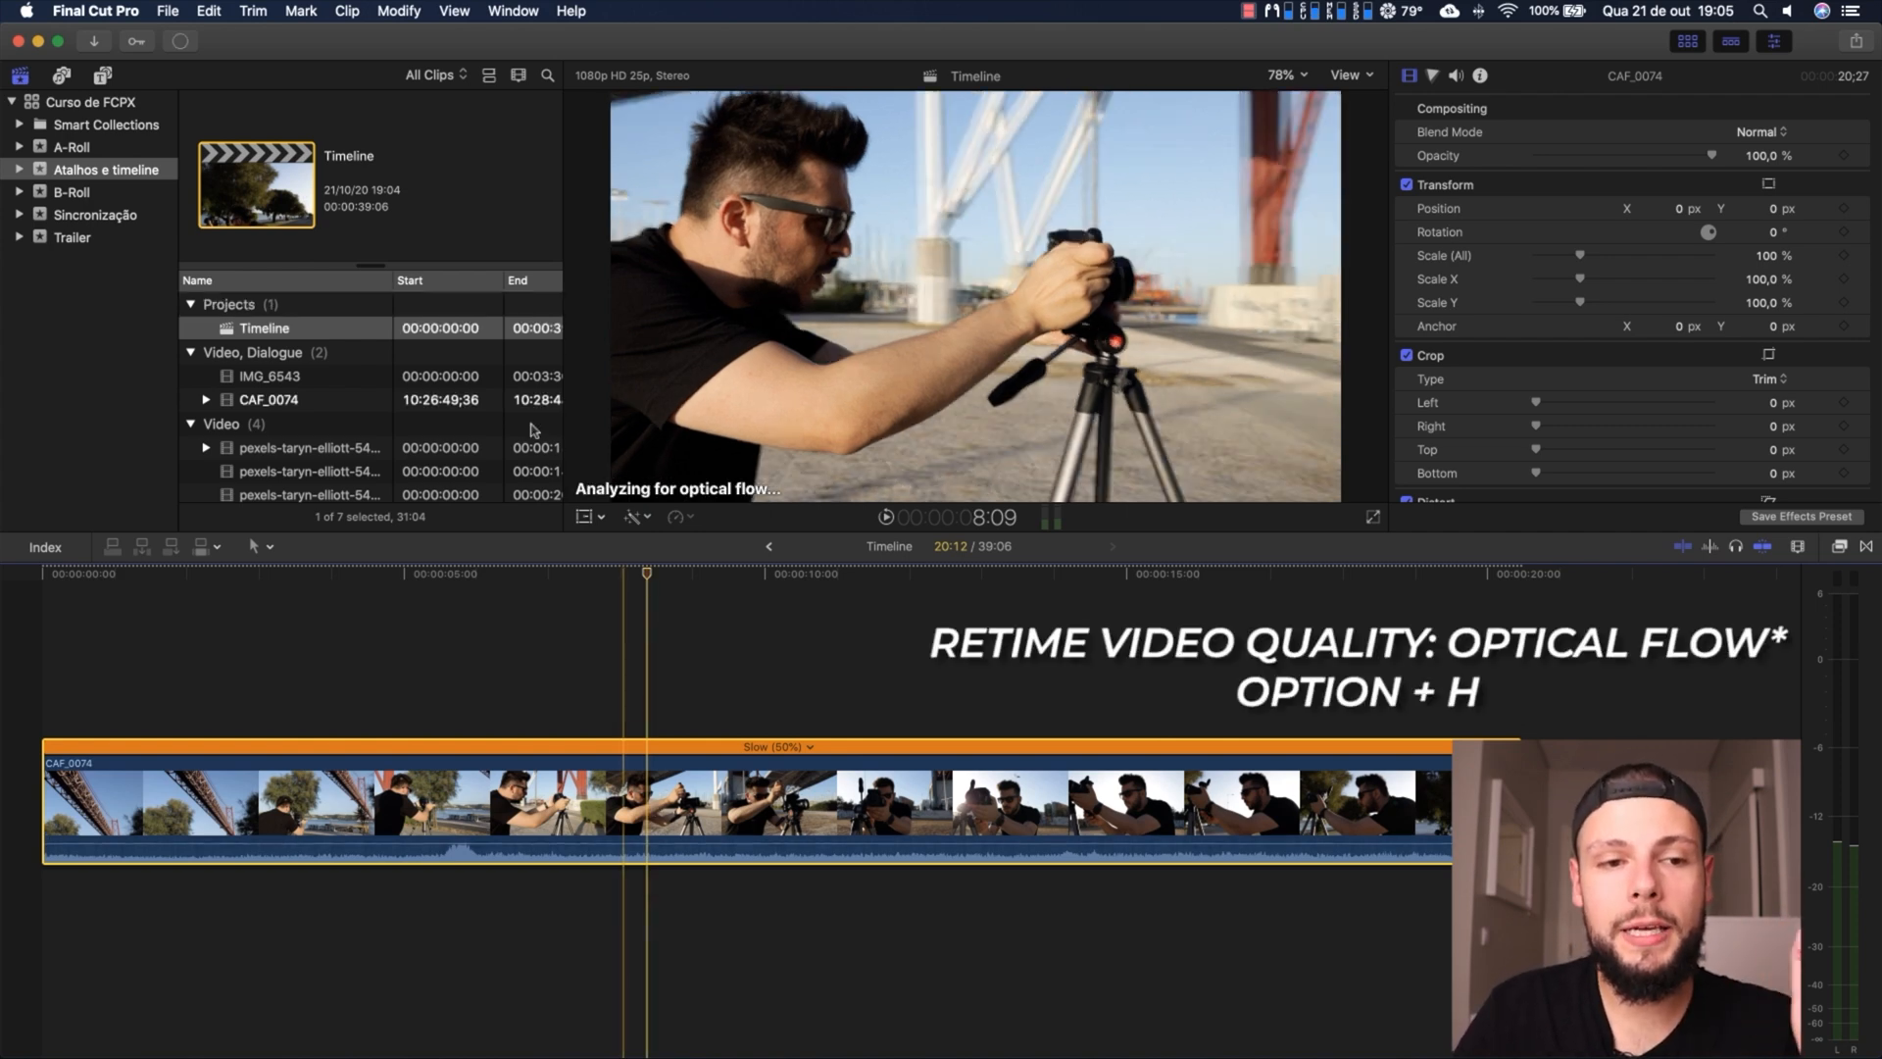
click(181, 42)
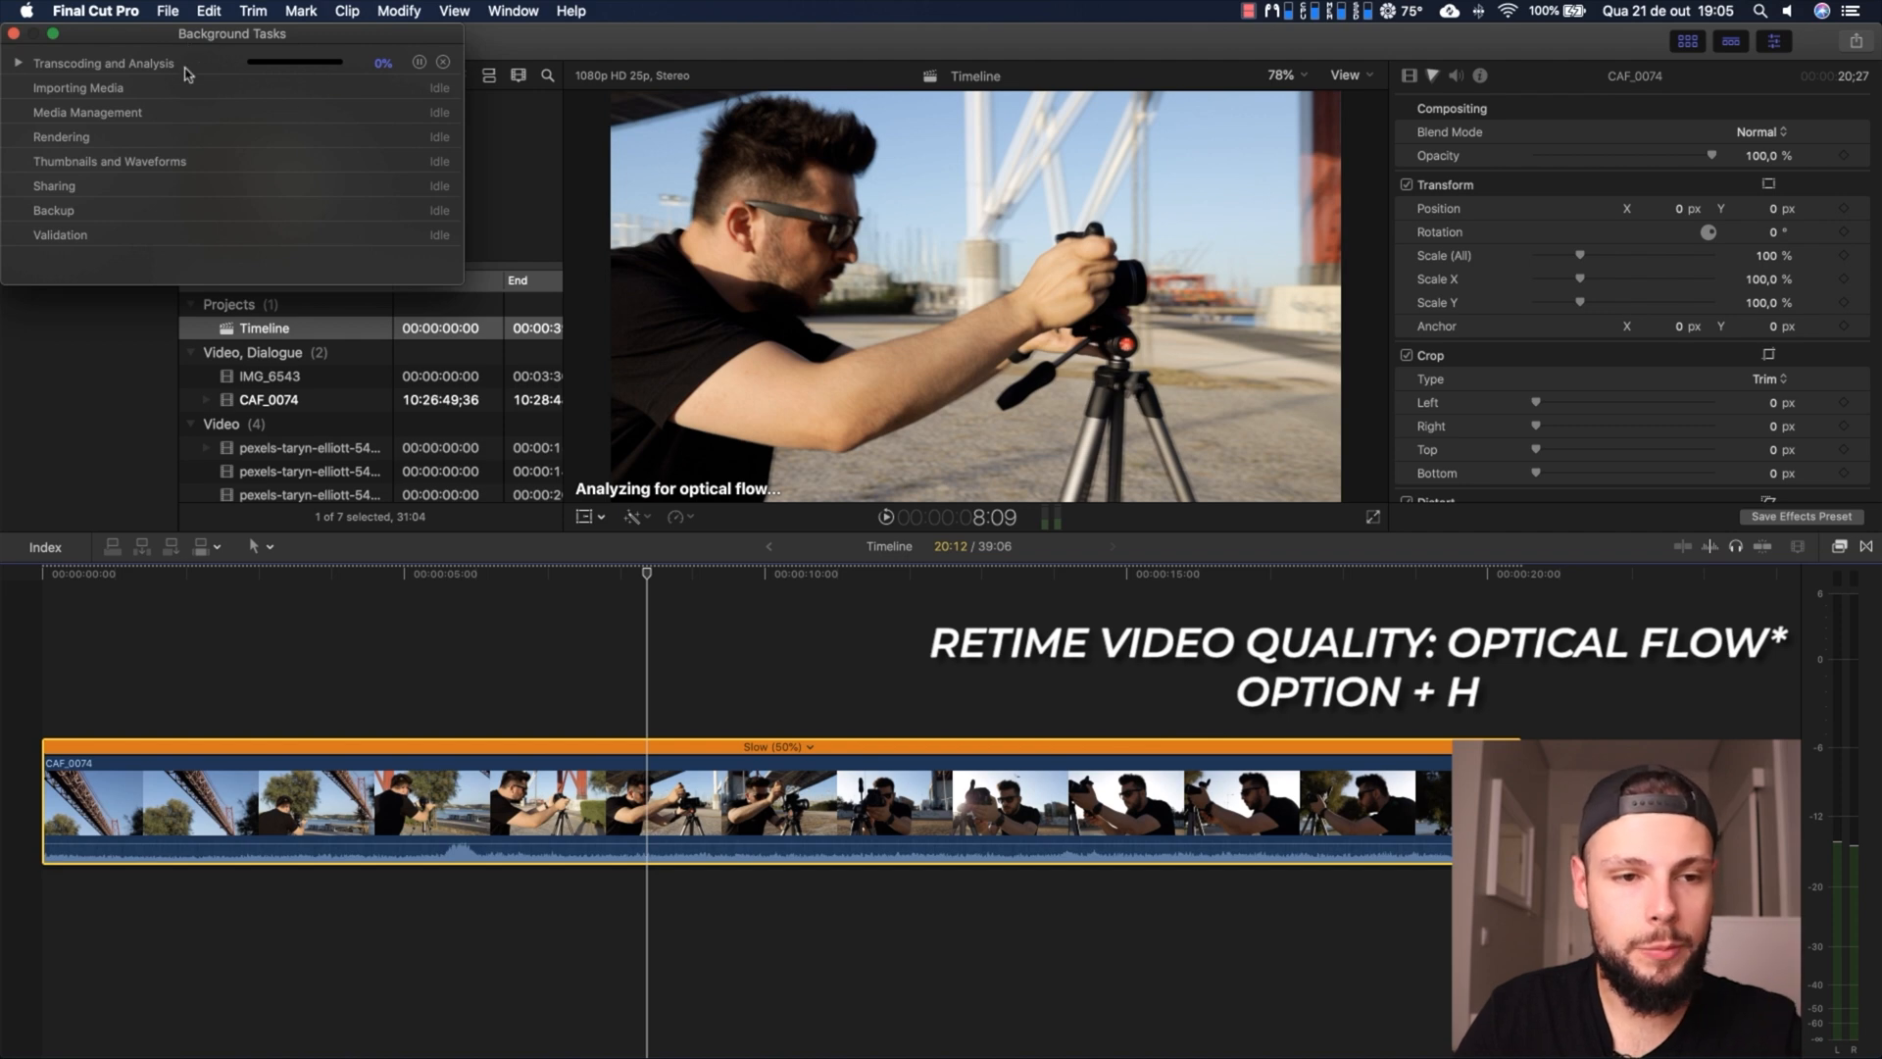
click(33, 35)
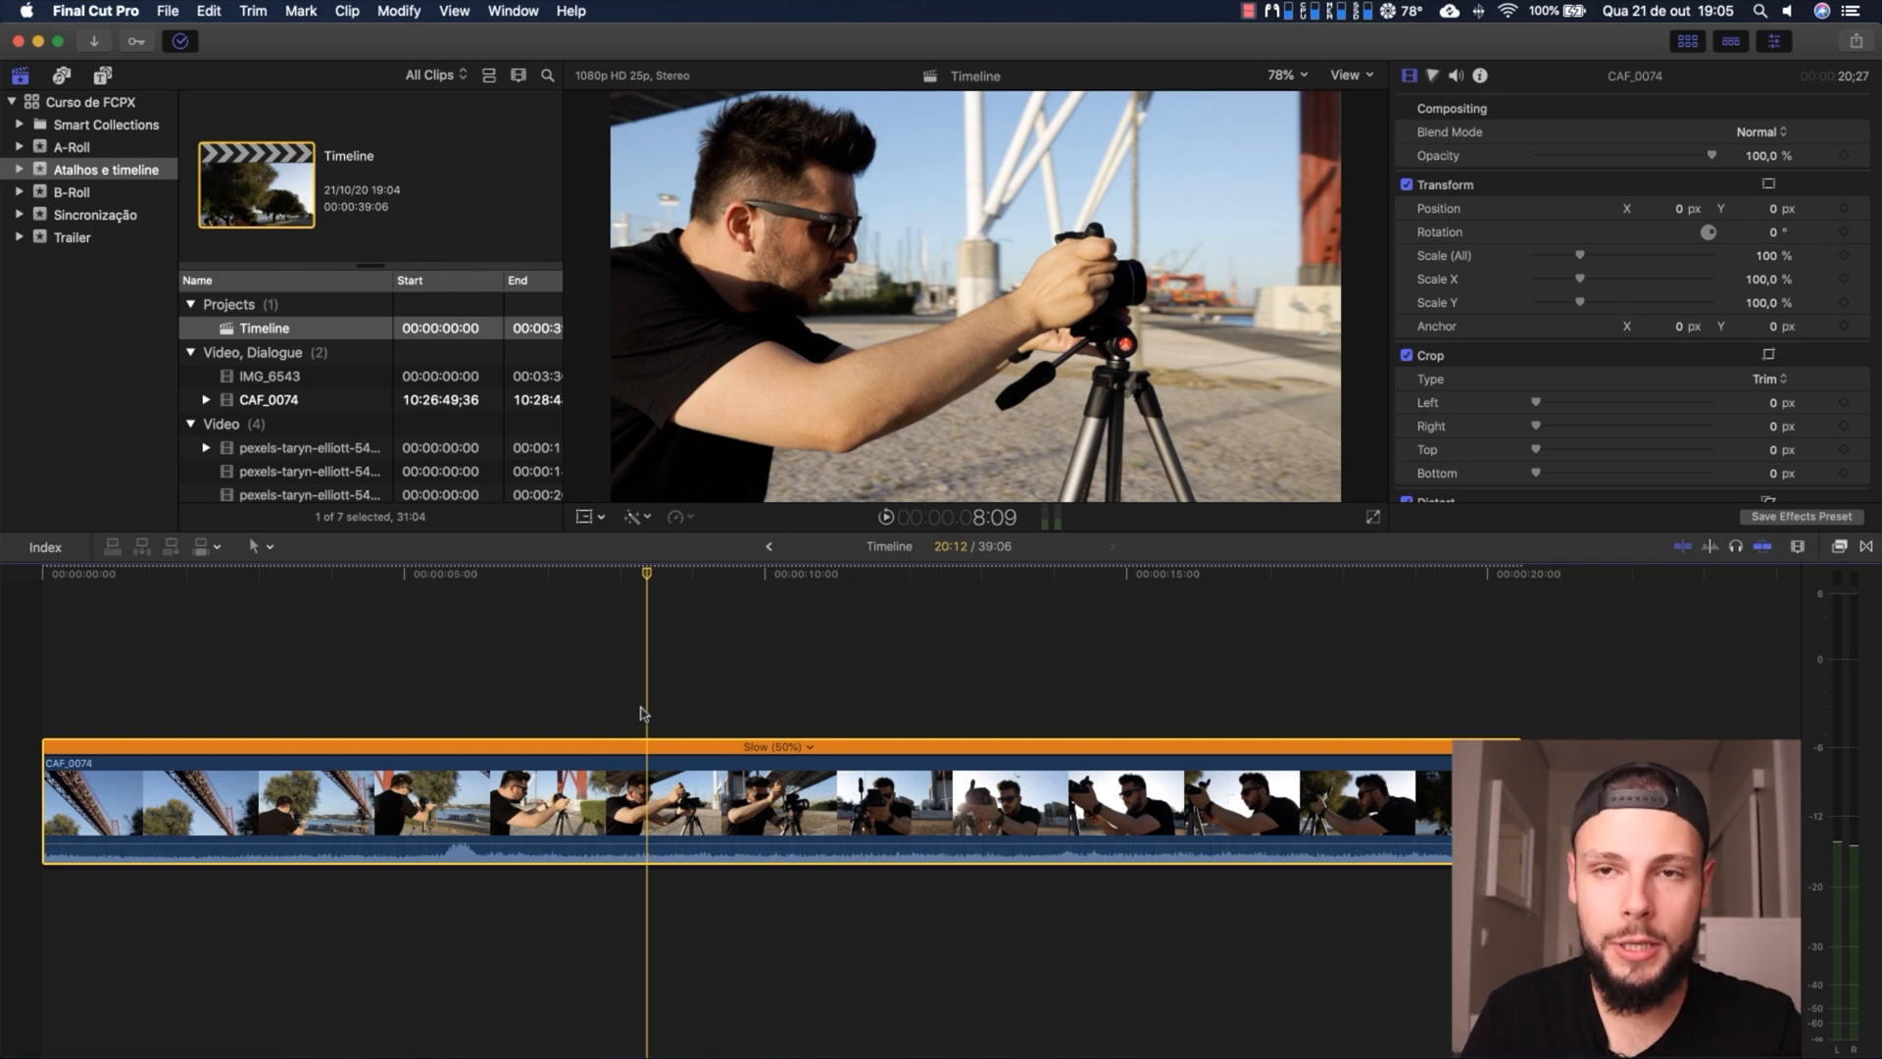
Blade the CAF_0074 clip's speed at 8:09, speed up its first segment and play the result from the start
key(shift+b)
click(530, 686)
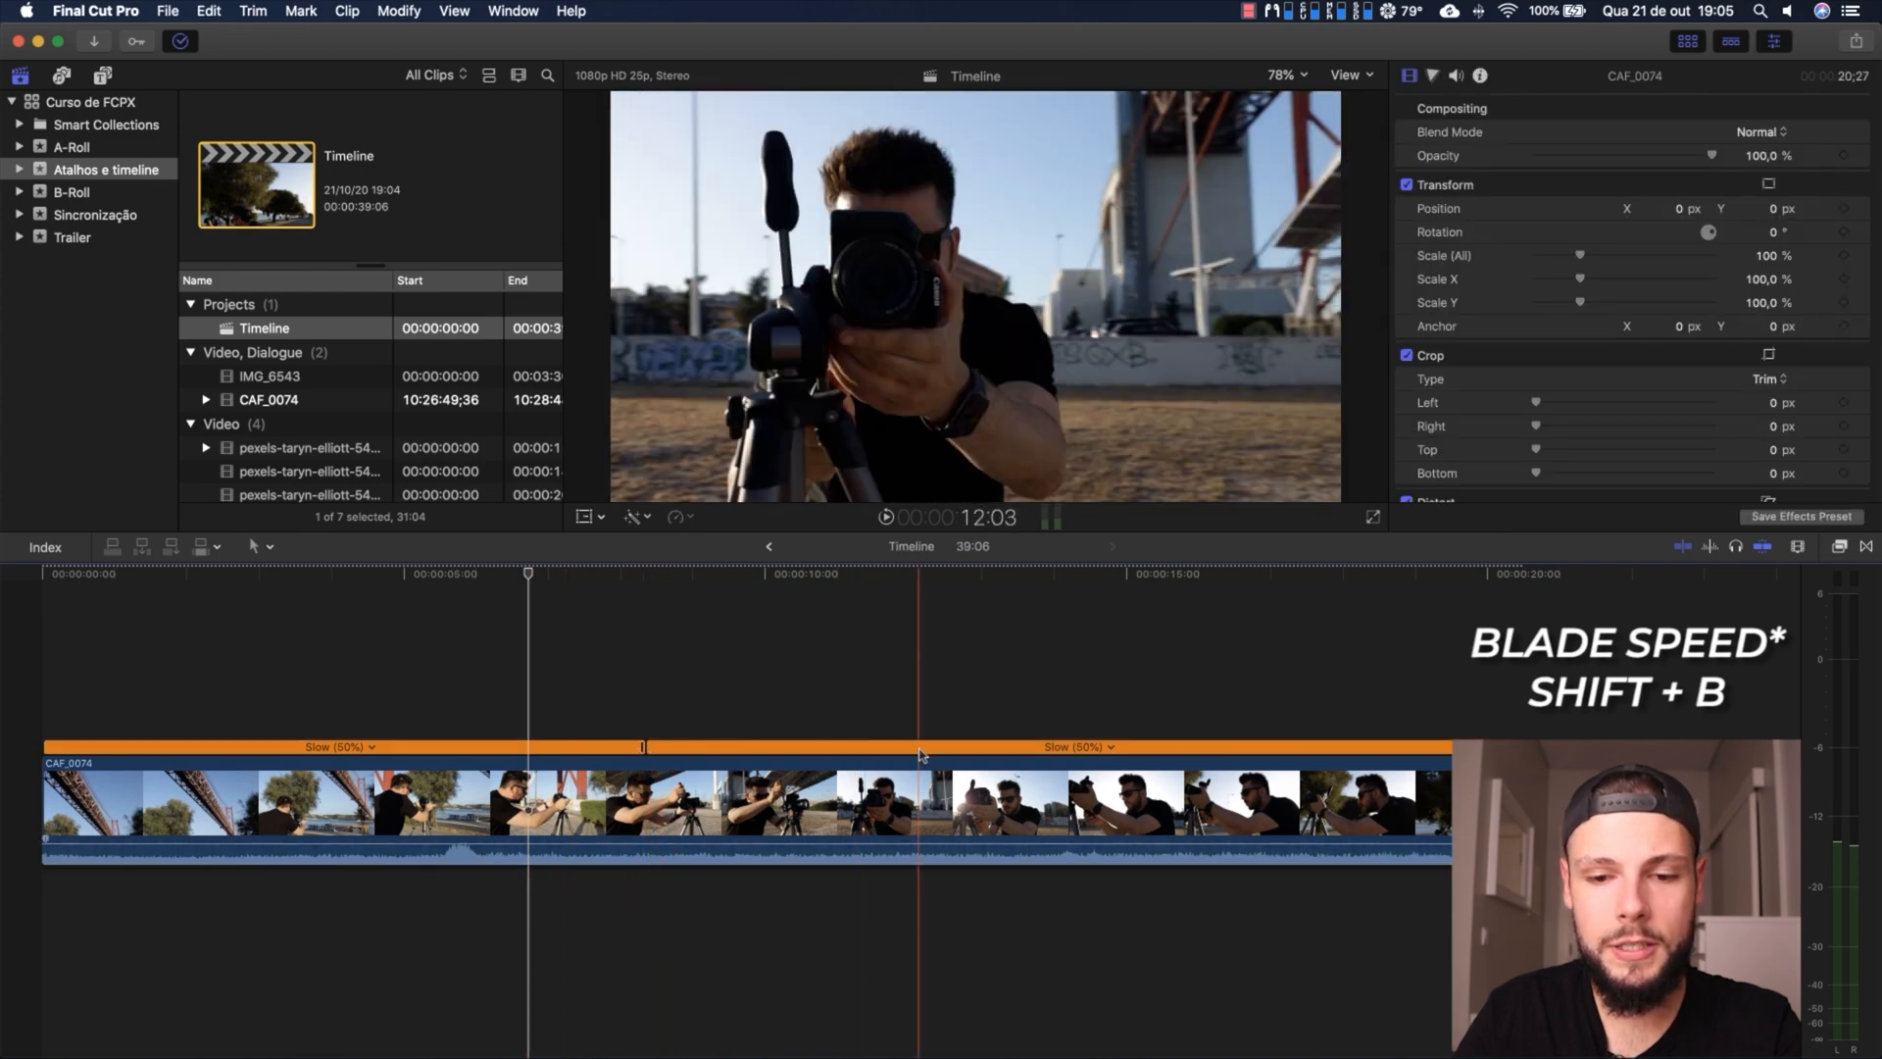
click(359, 756)
click(359, 750)
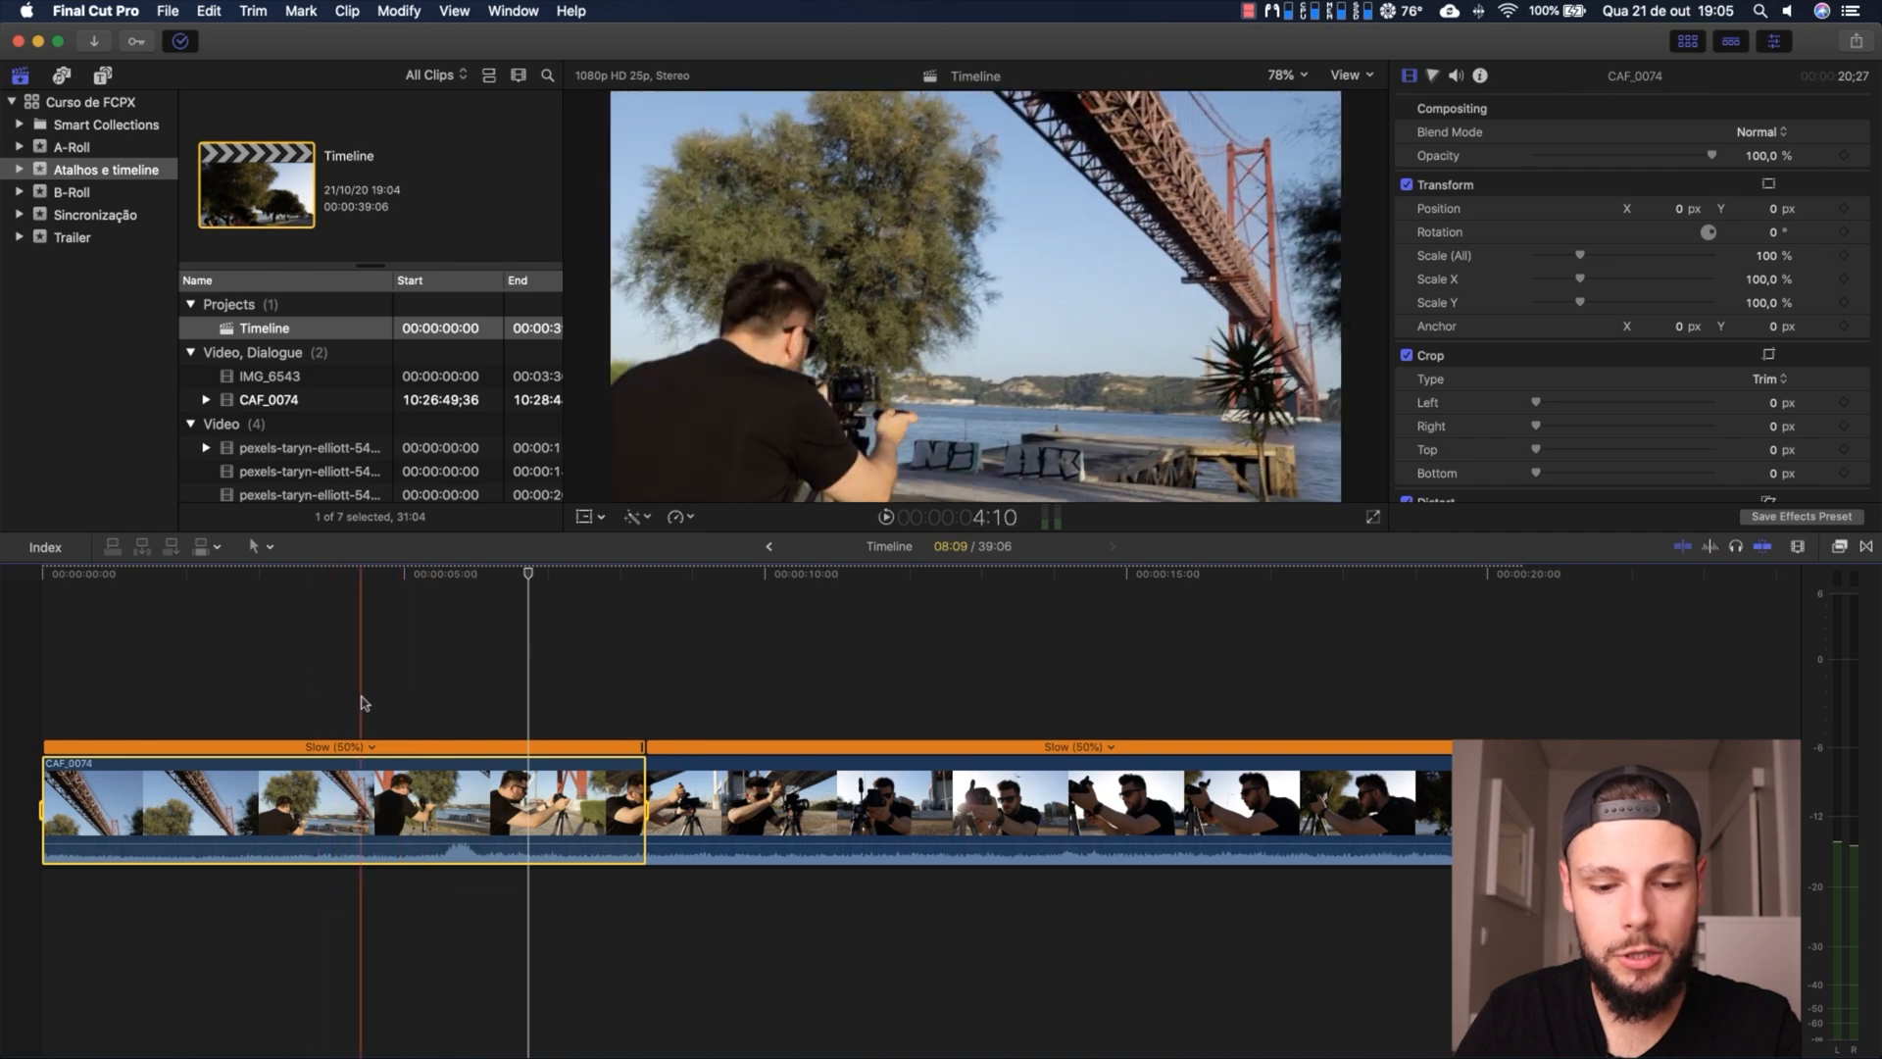
key(shift+4)
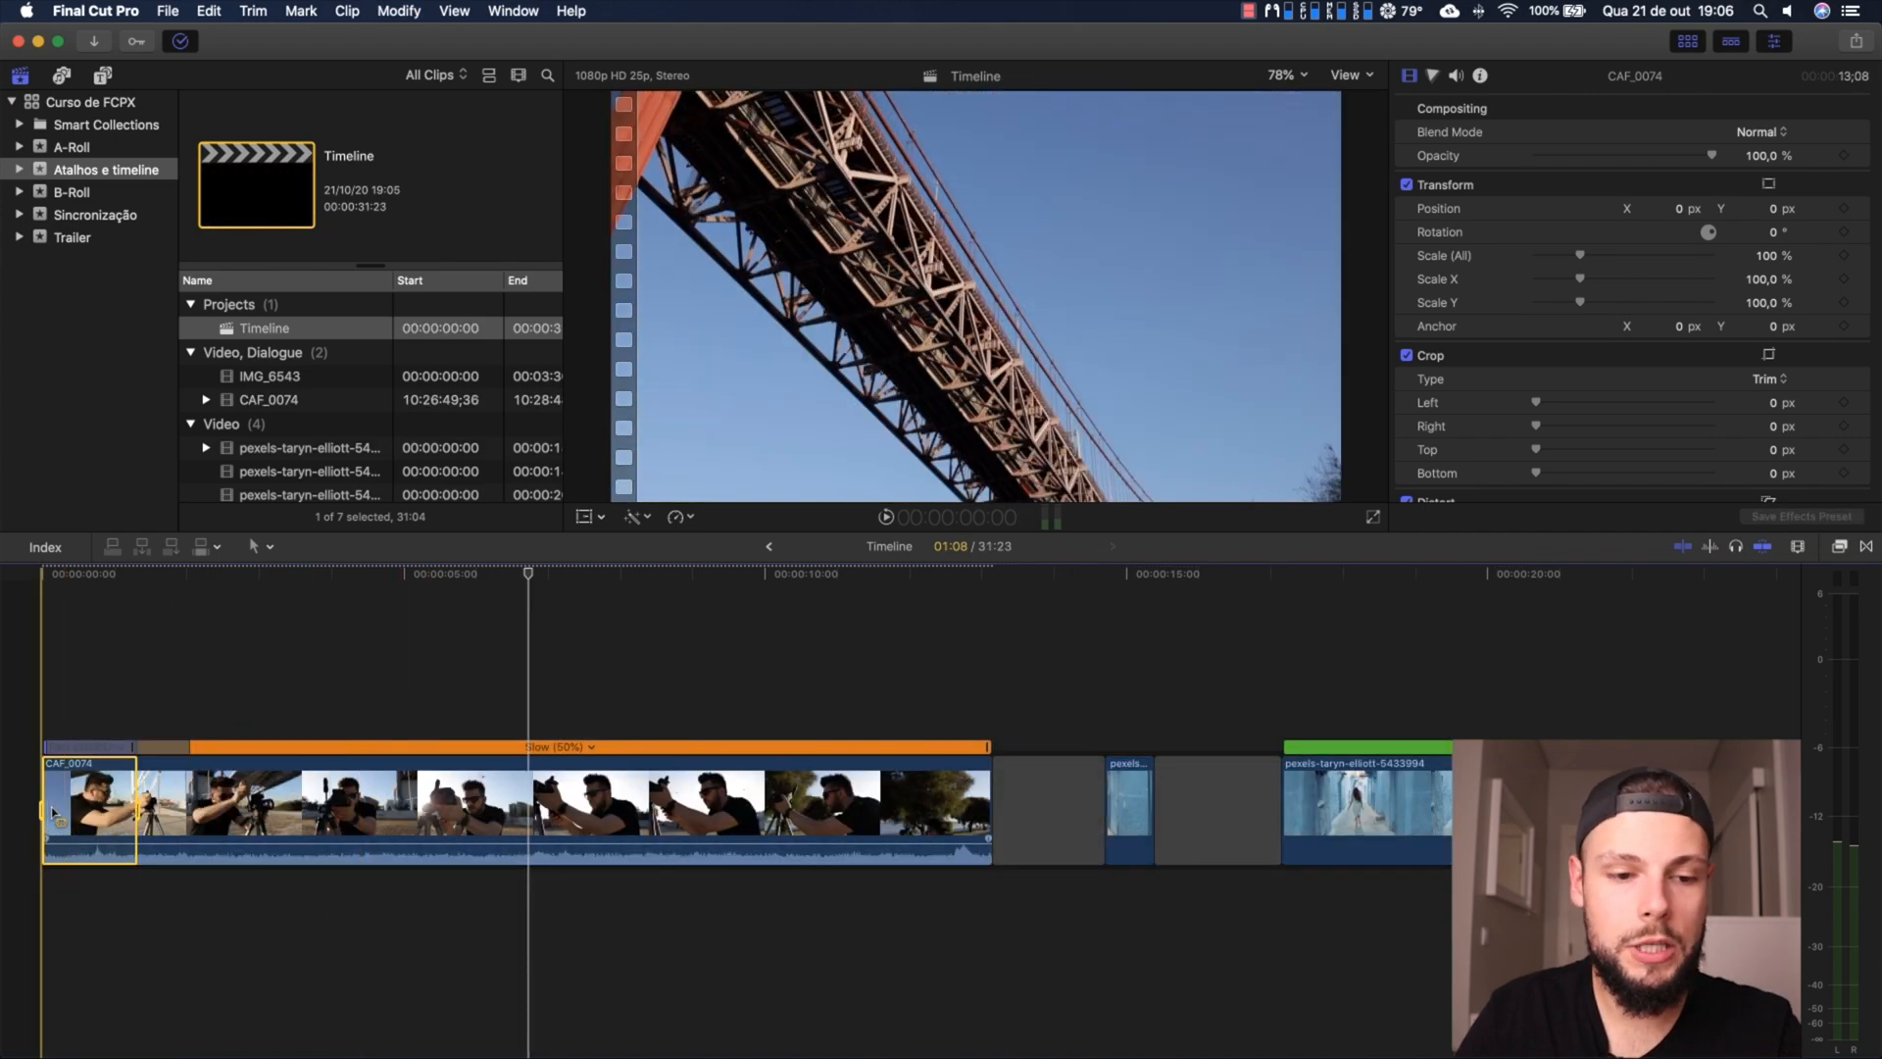
key(space)
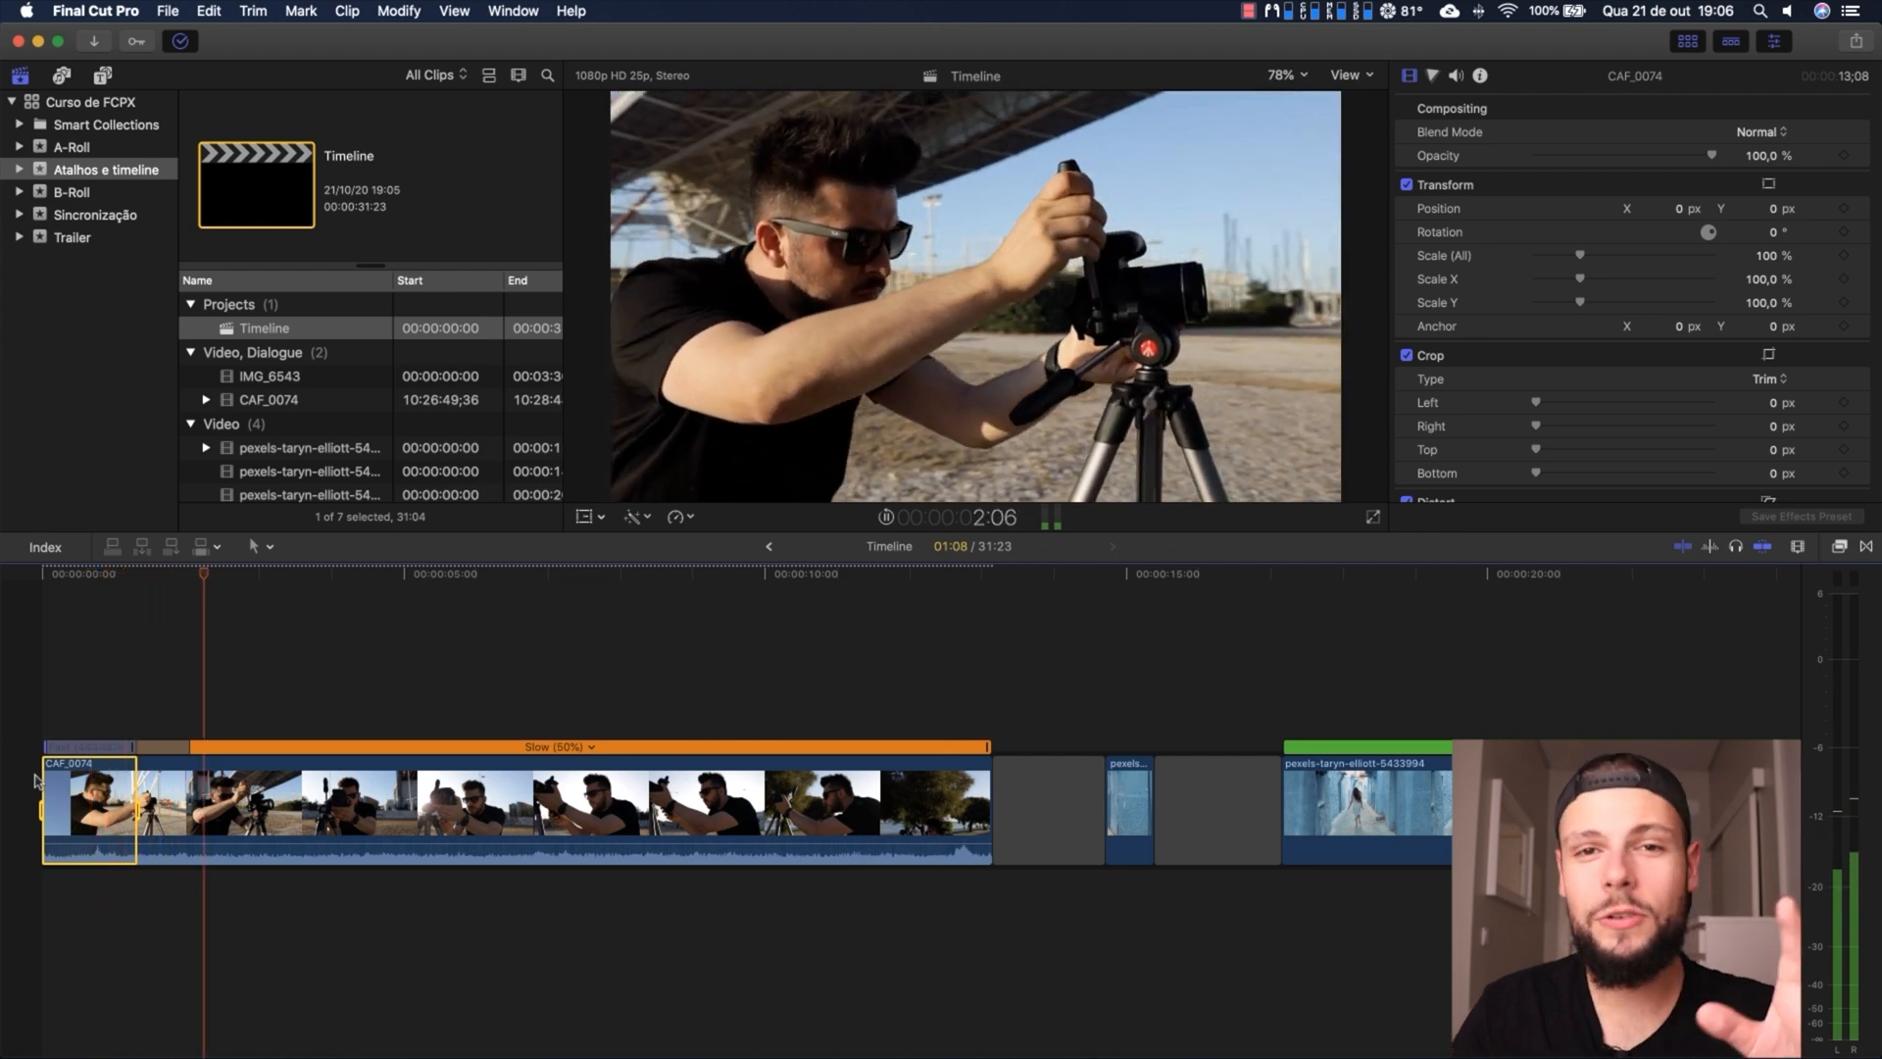
Add a Hold segment to the CAF_0074 clip at 6:24, extend it to about 5.7 seconds and play it back
click(441, 673)
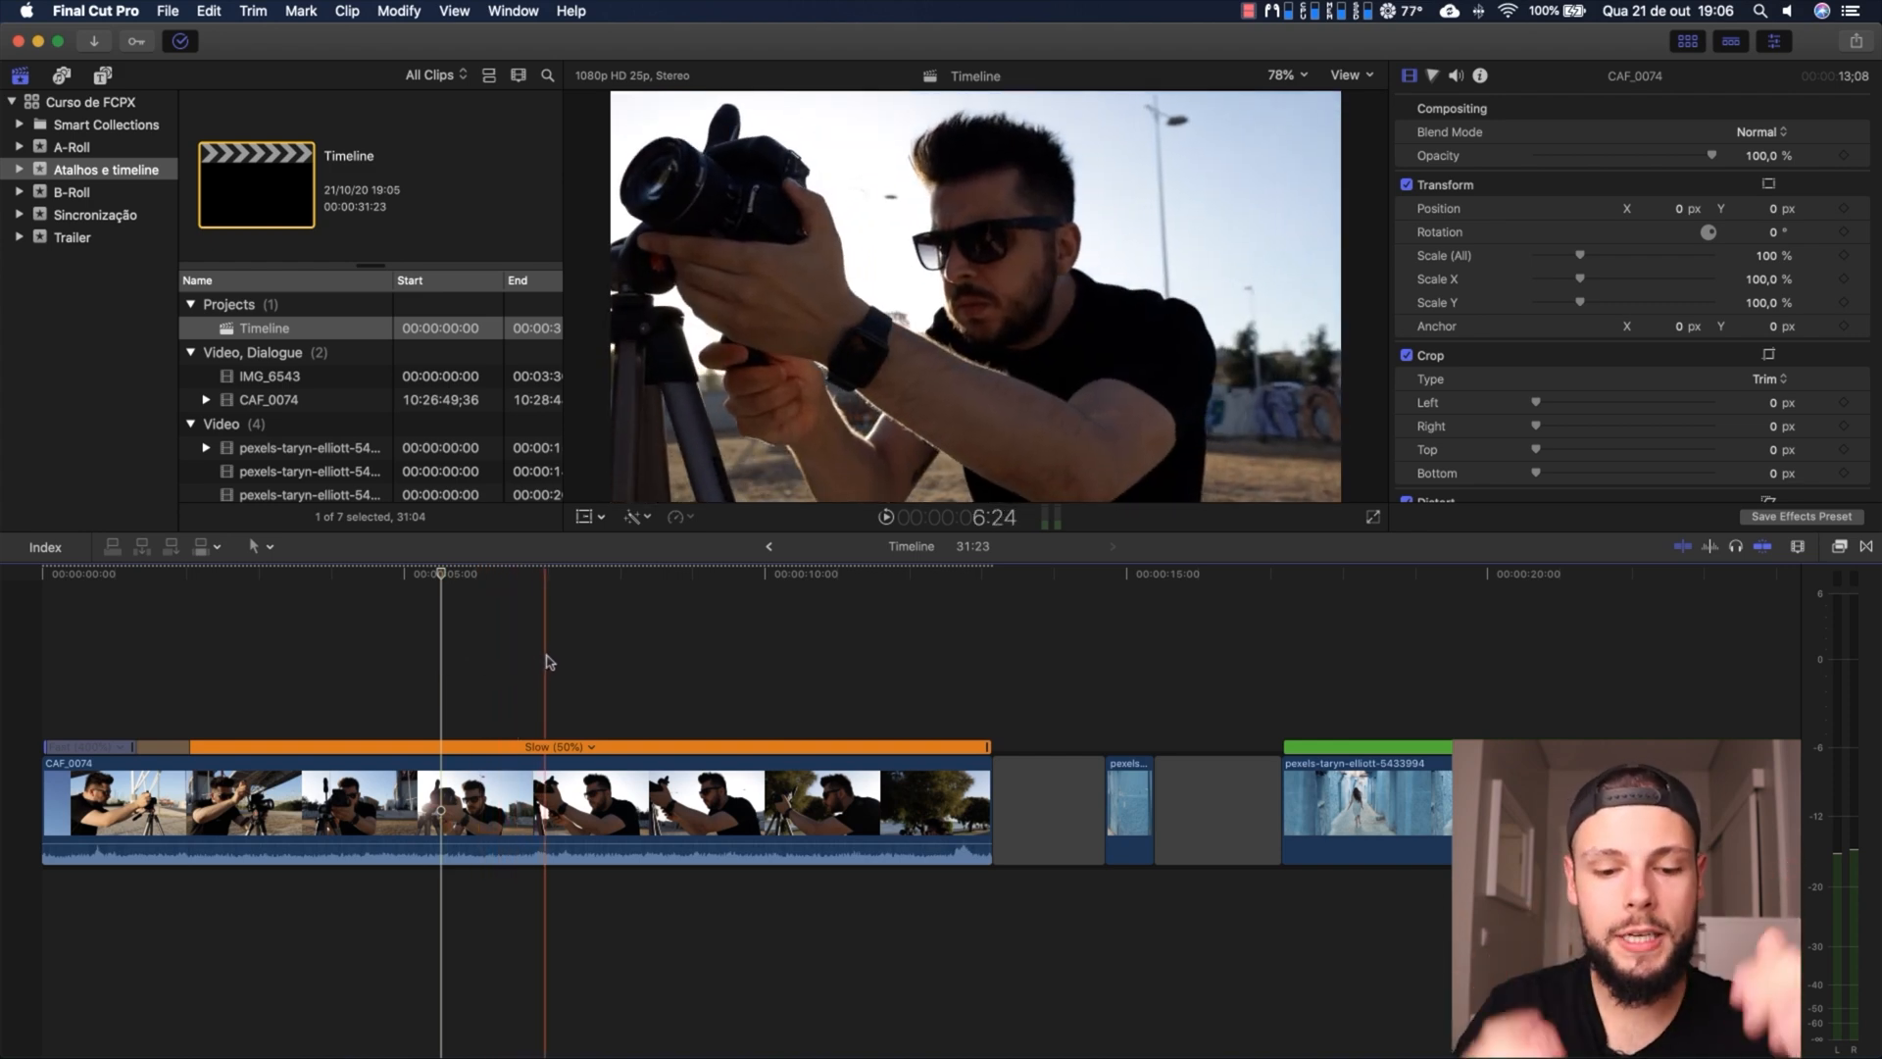
key(shift+h)
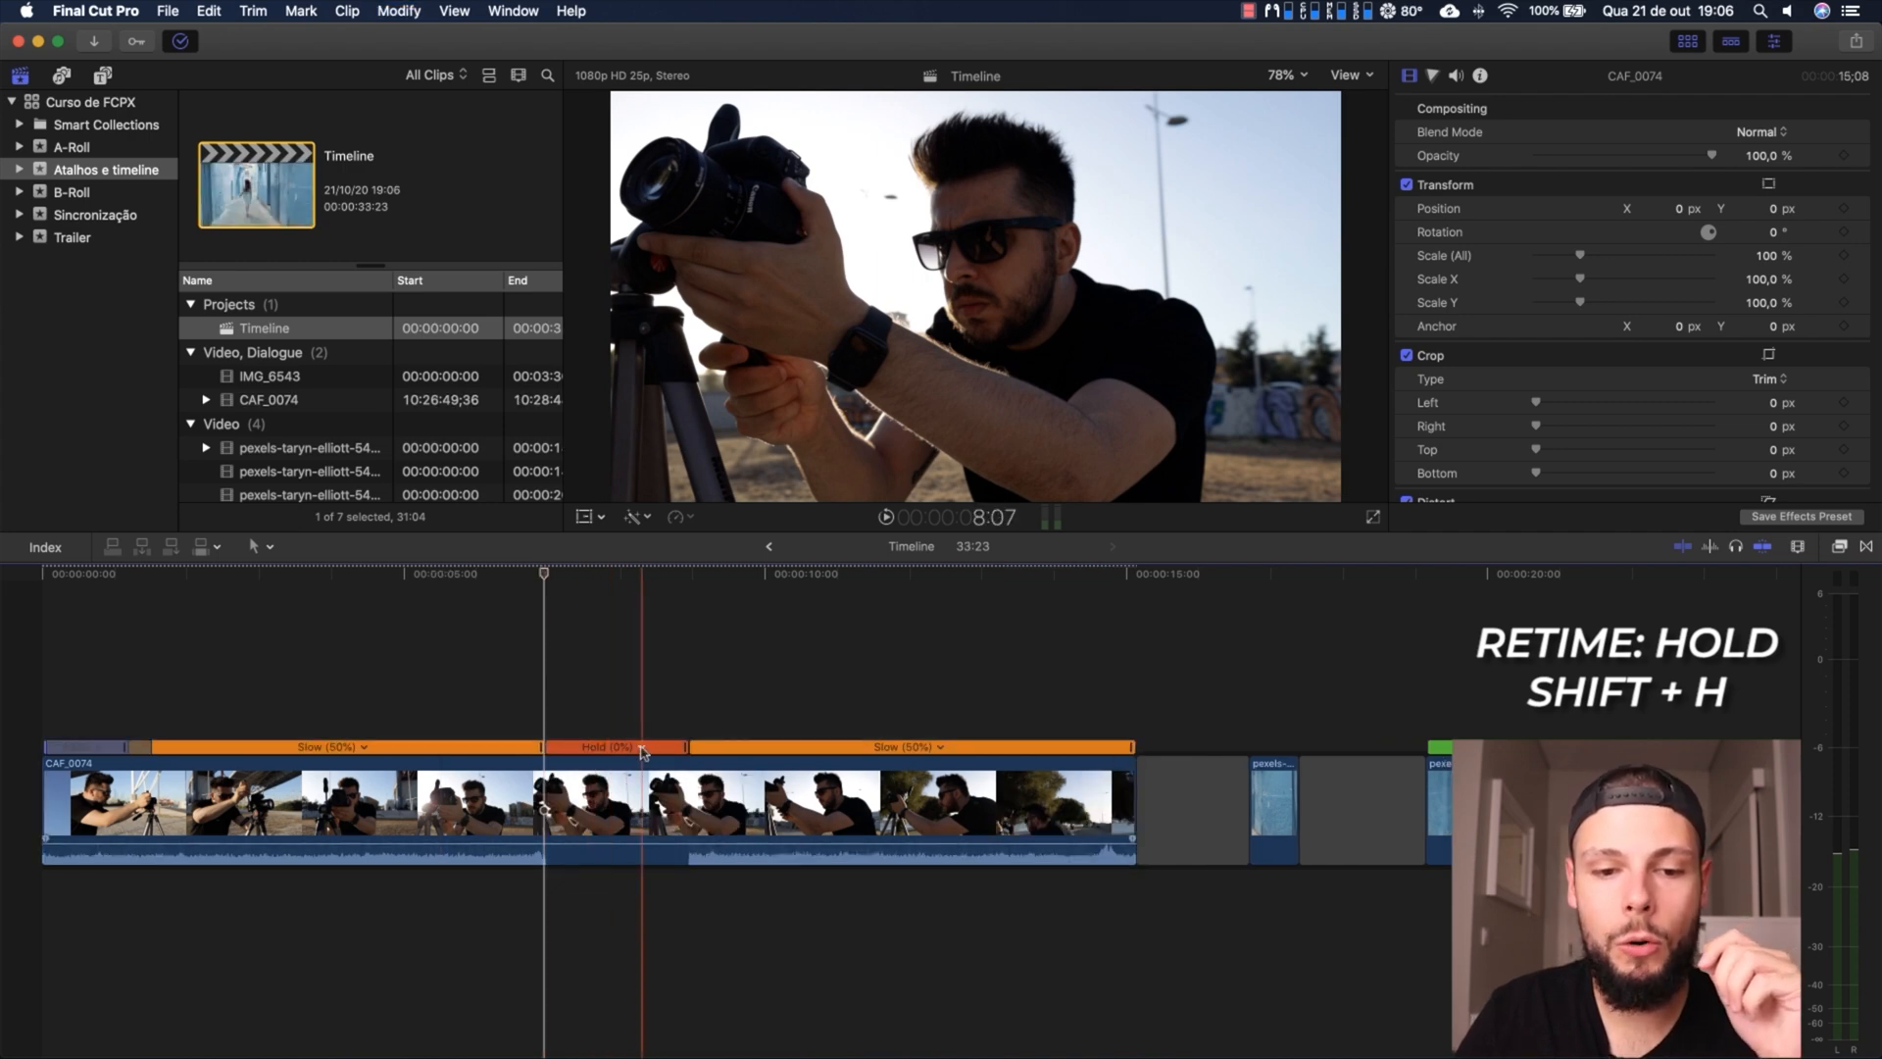
drag(676, 750, 953, 750)
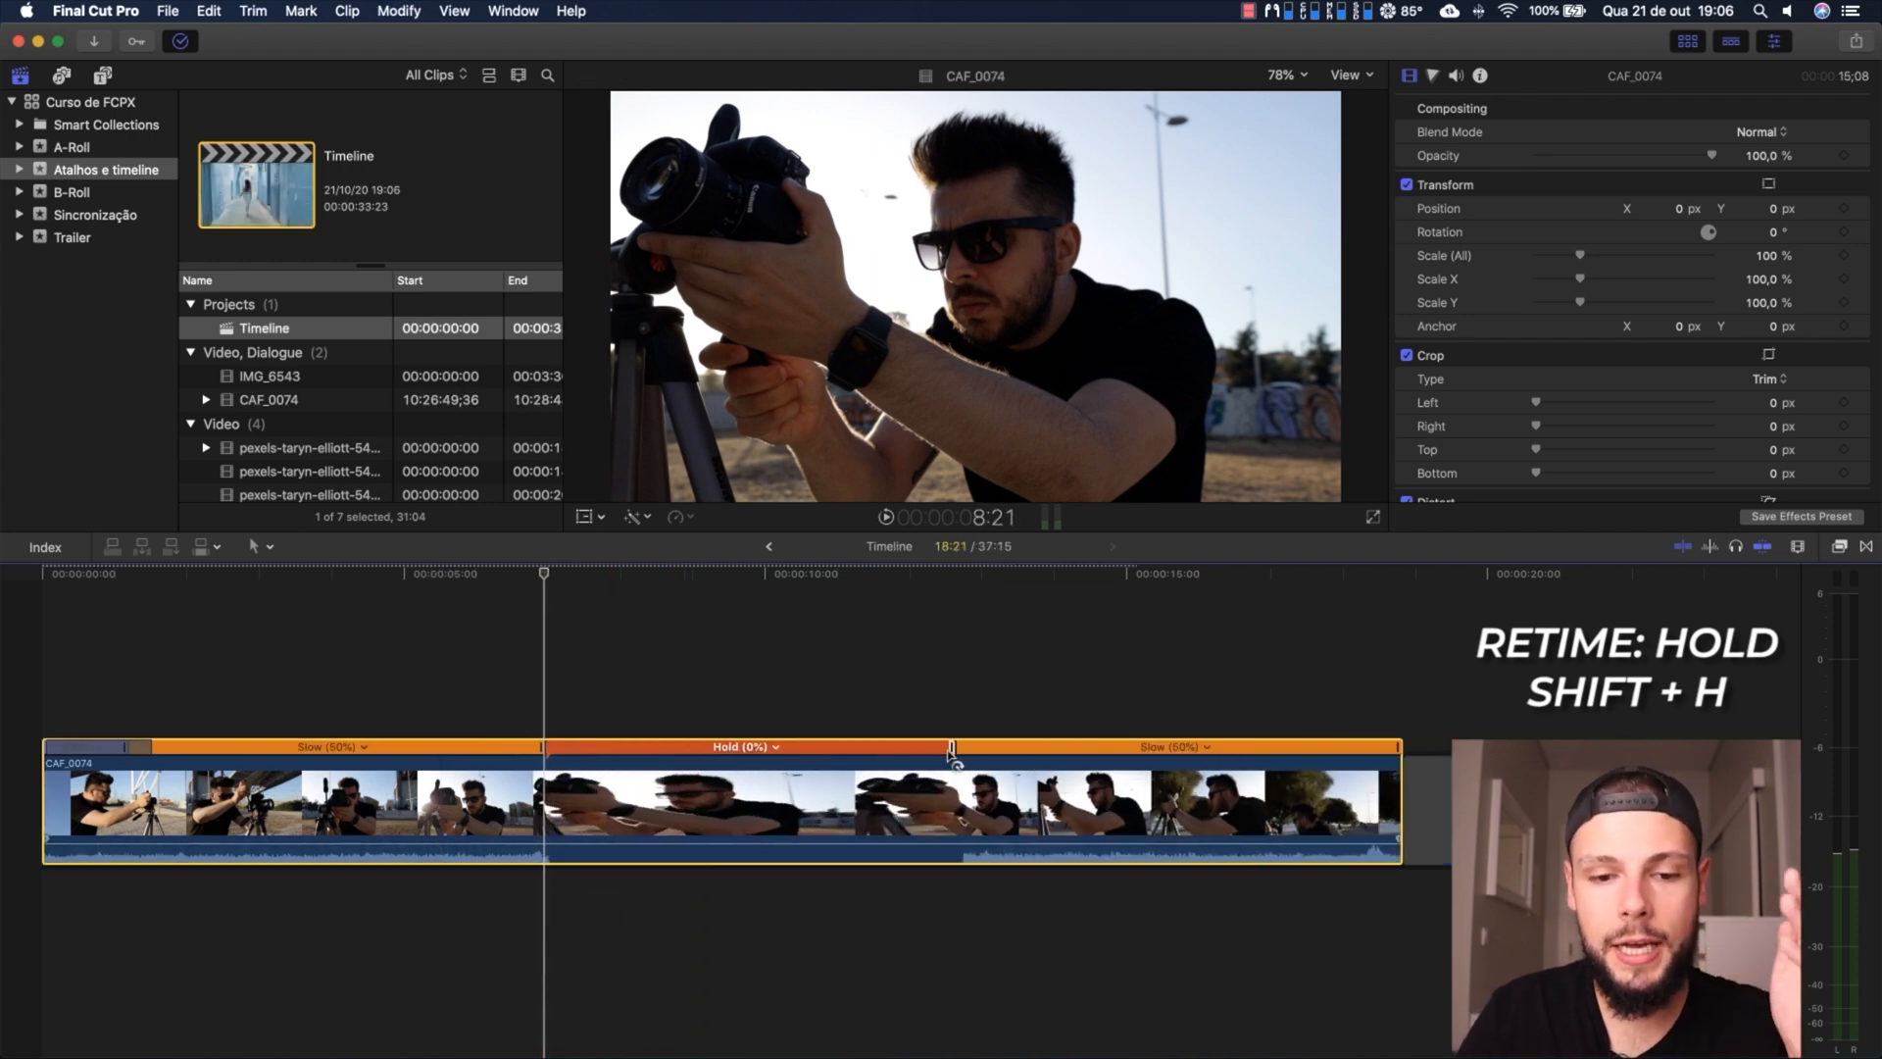
key(space)
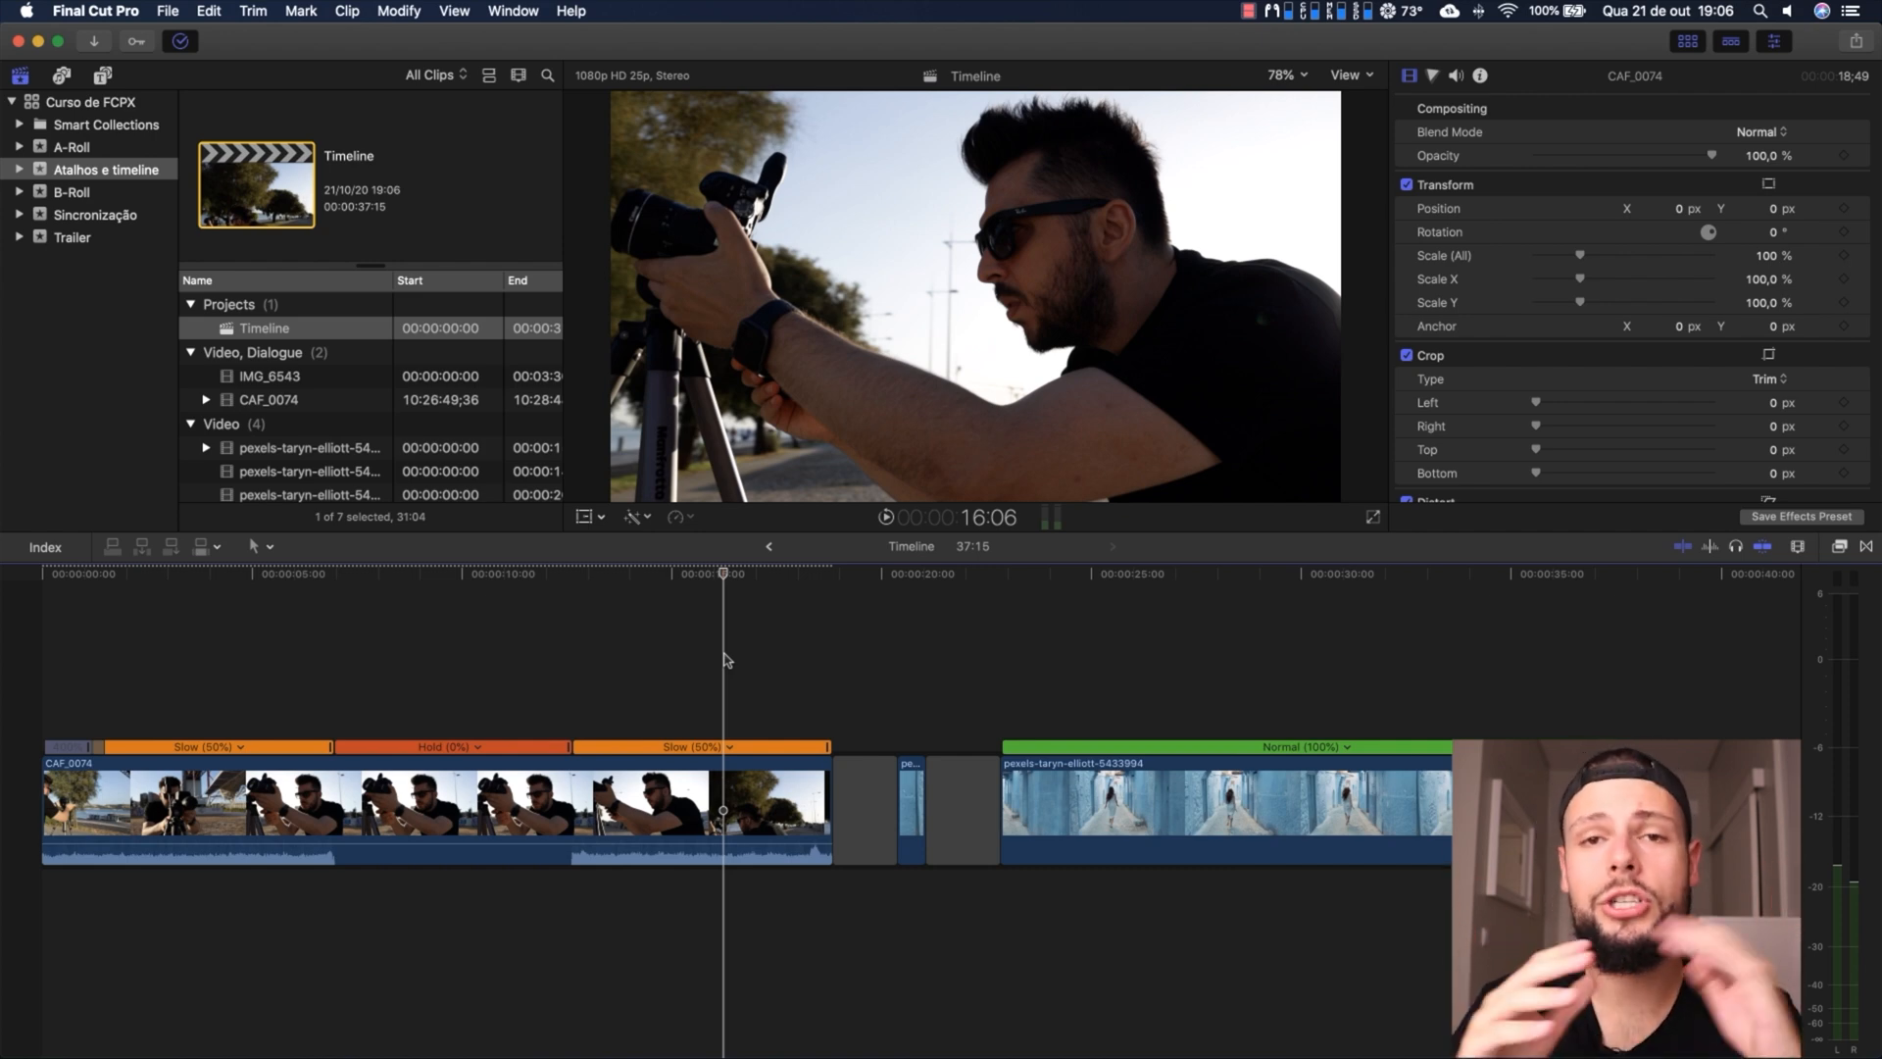
Open the new compound clip settings for the pexels-taryn-elliott-5433994 clip and cancel them
click(1312, 799)
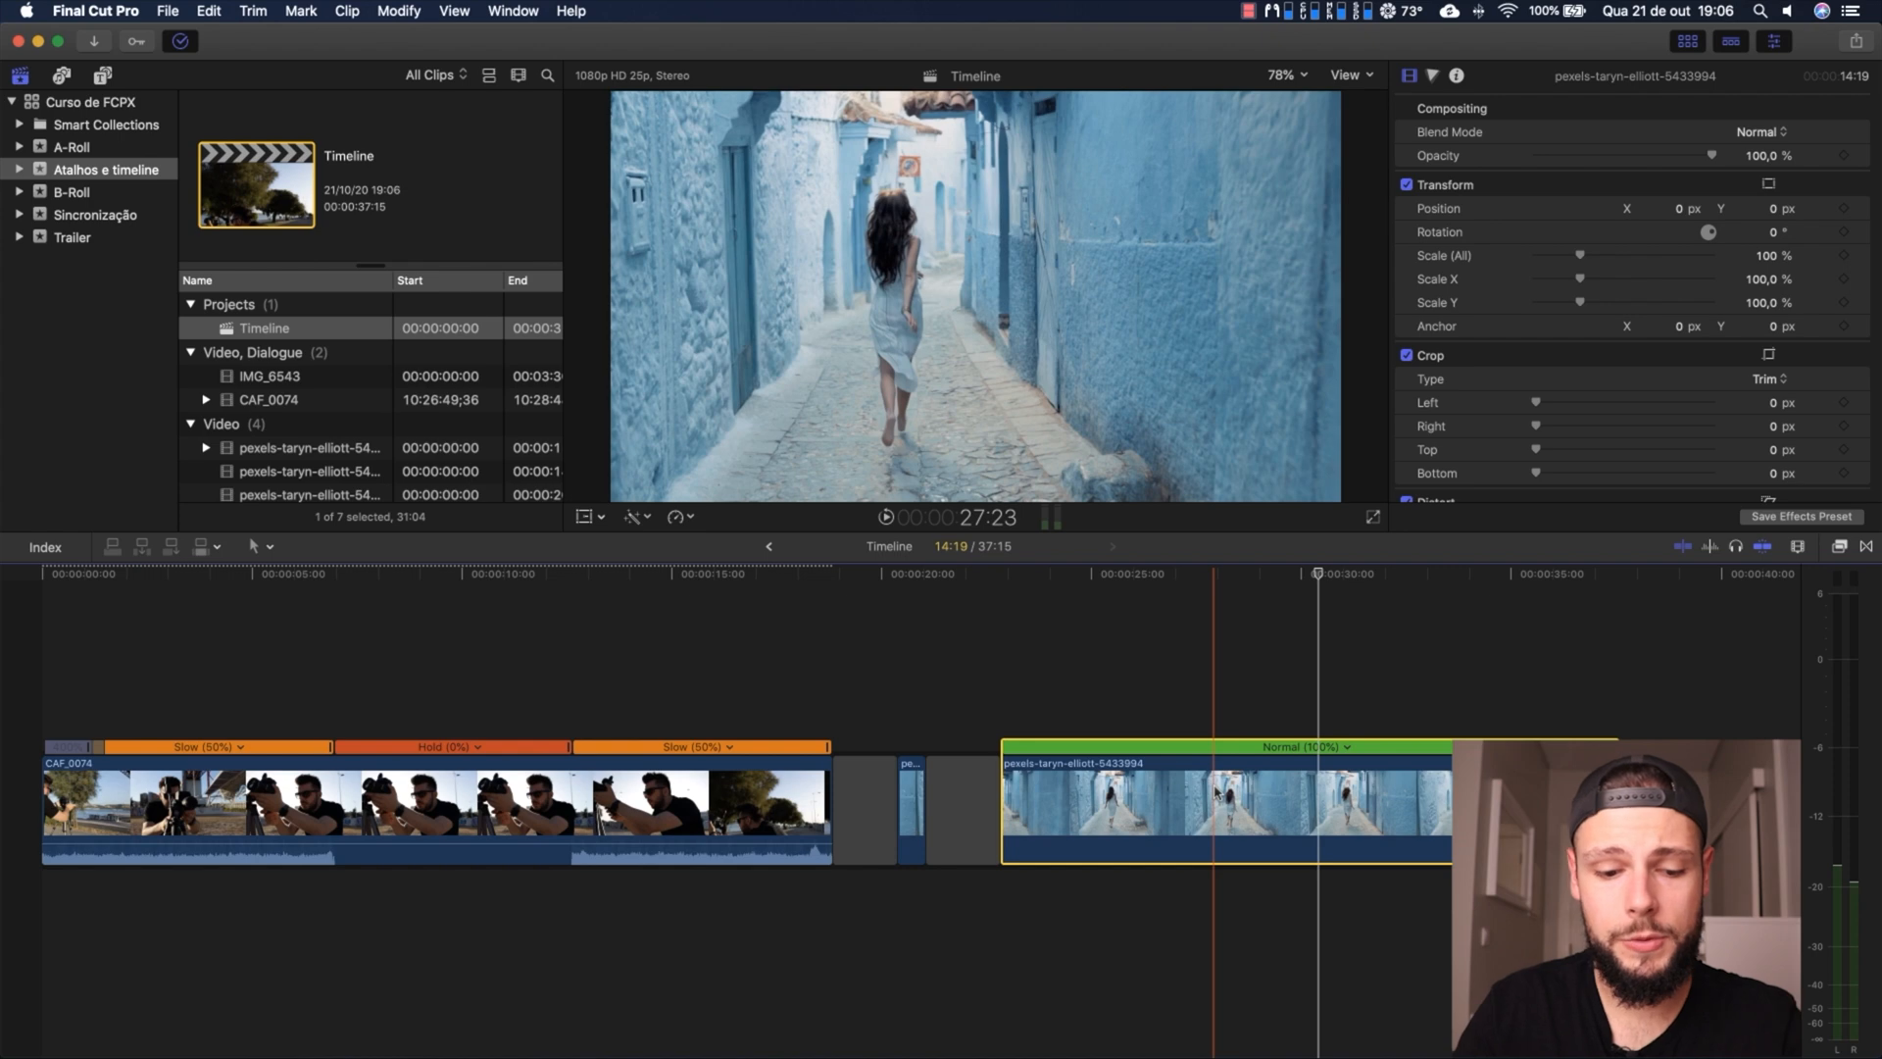
key(alt+g)
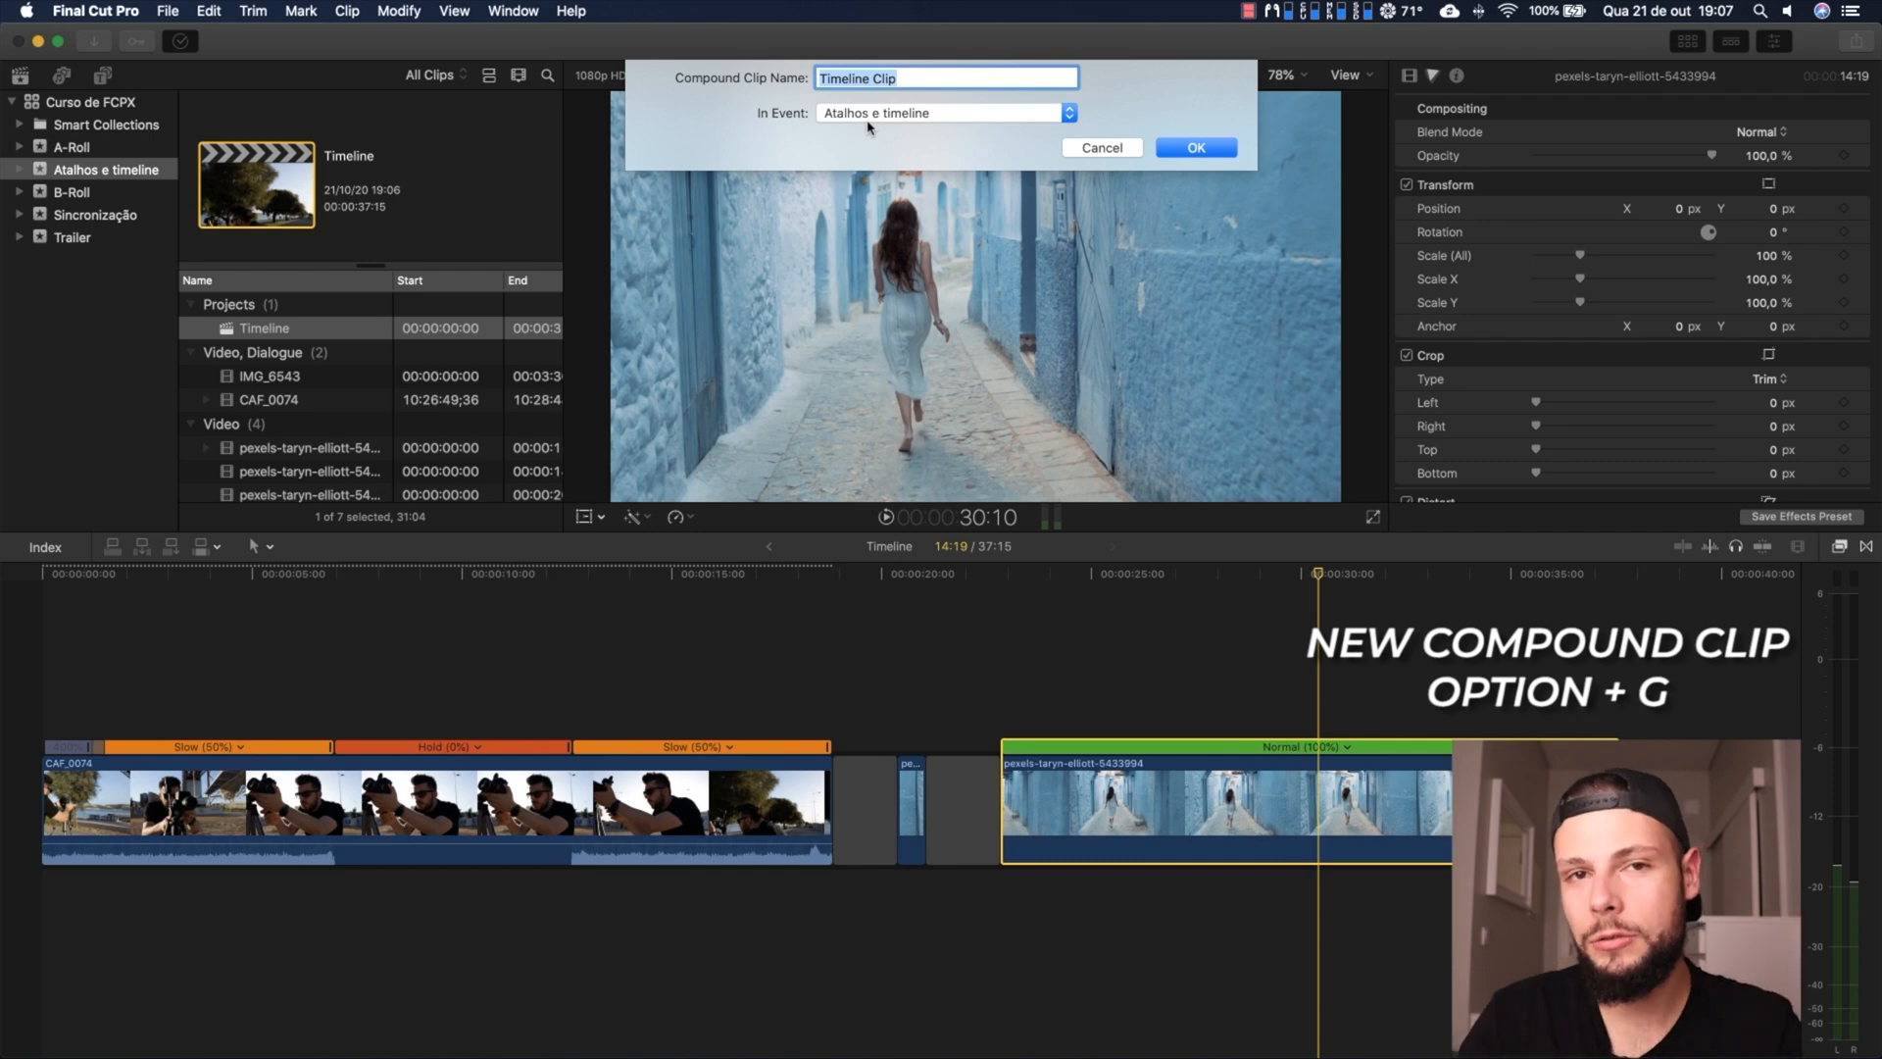
key(Escape)
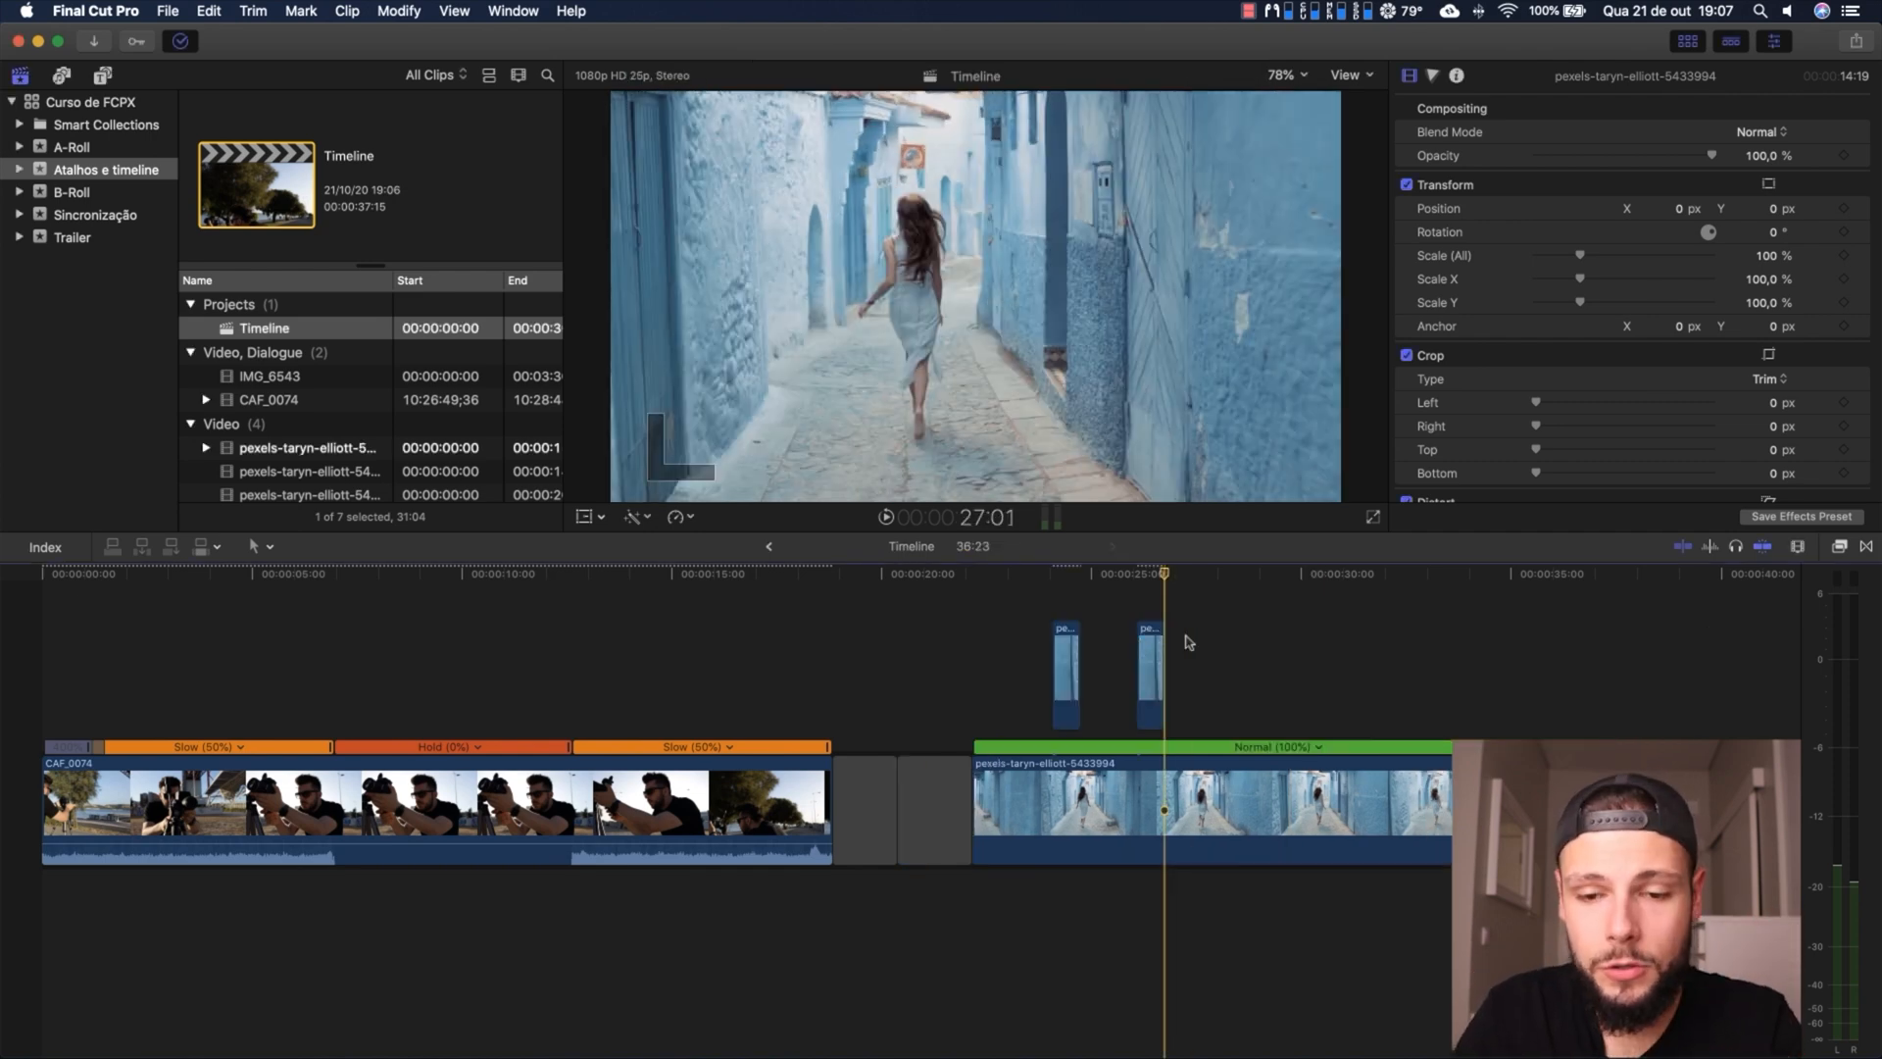
Paste a third short clip above the pexels-taryn-elliott-5433994 clip and move the three connected clips side by side
key(super+v)
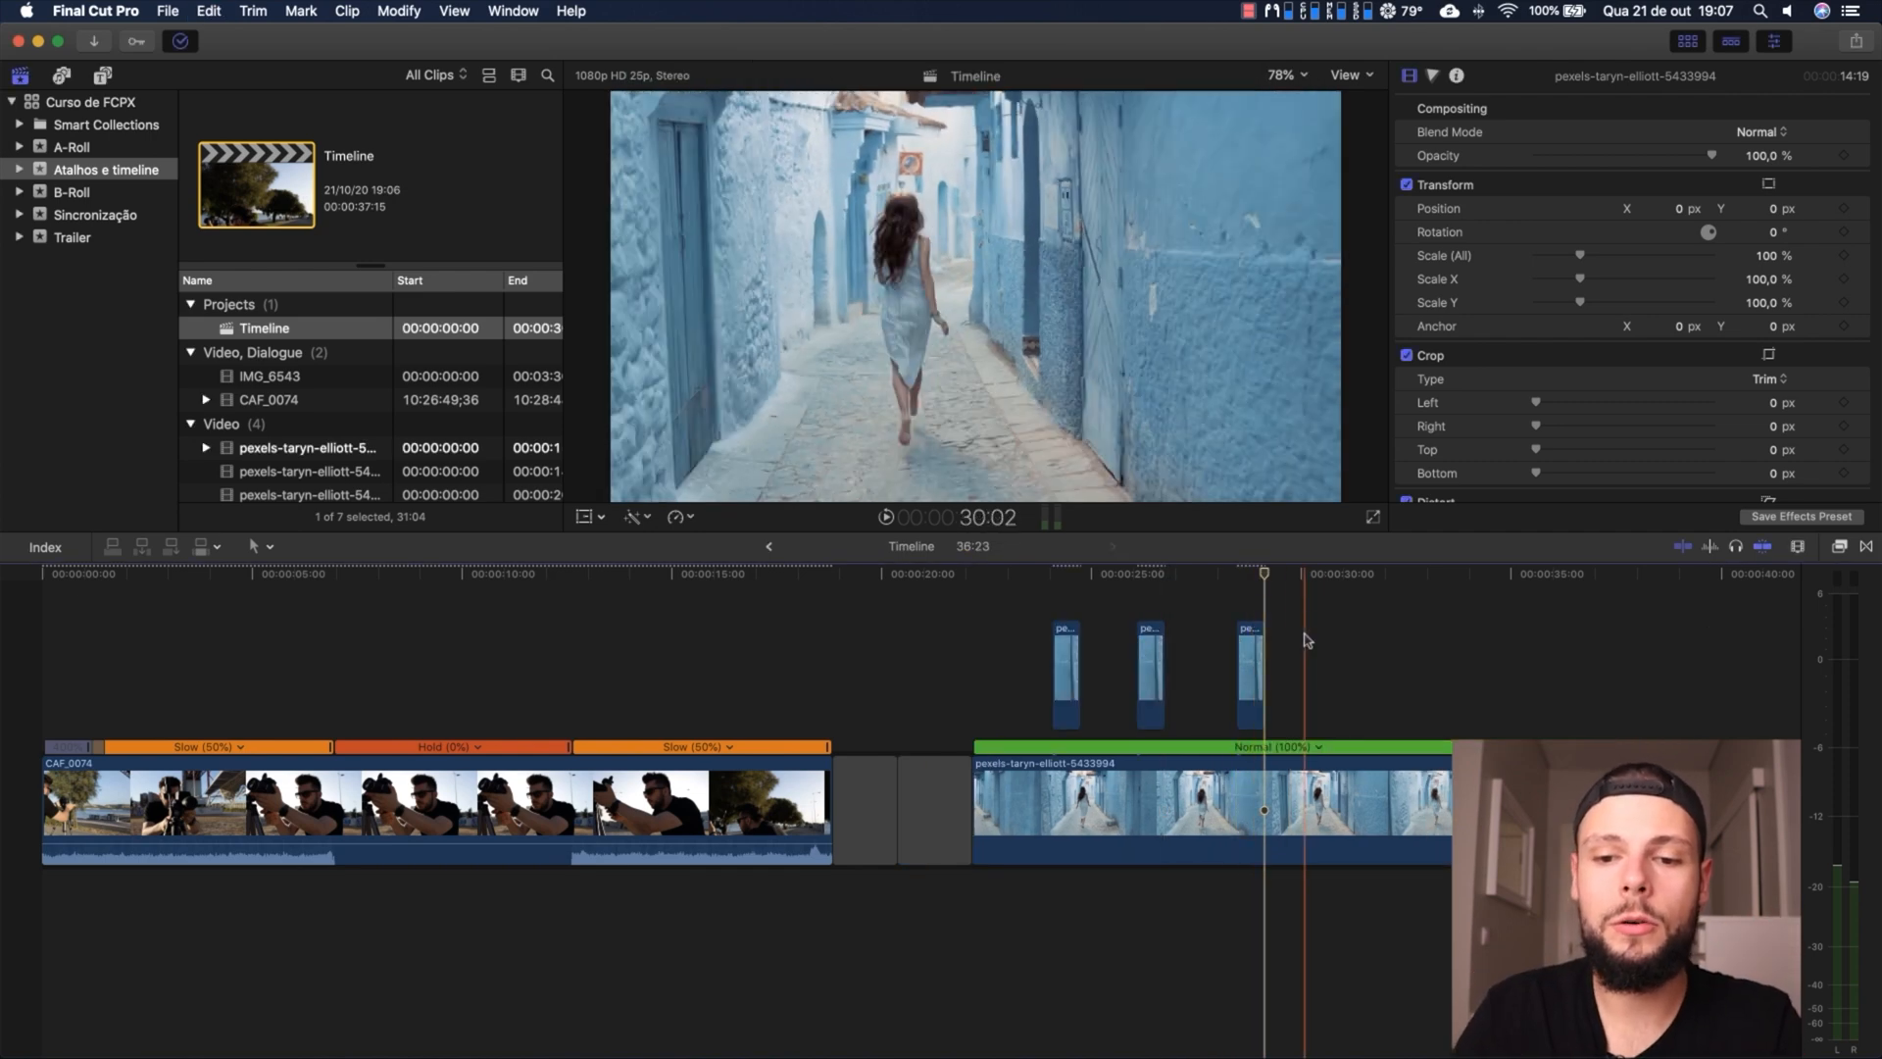
click(1065, 655)
drag(1065, 659, 1122, 656)
drag(1246, 655, 1173, 658)
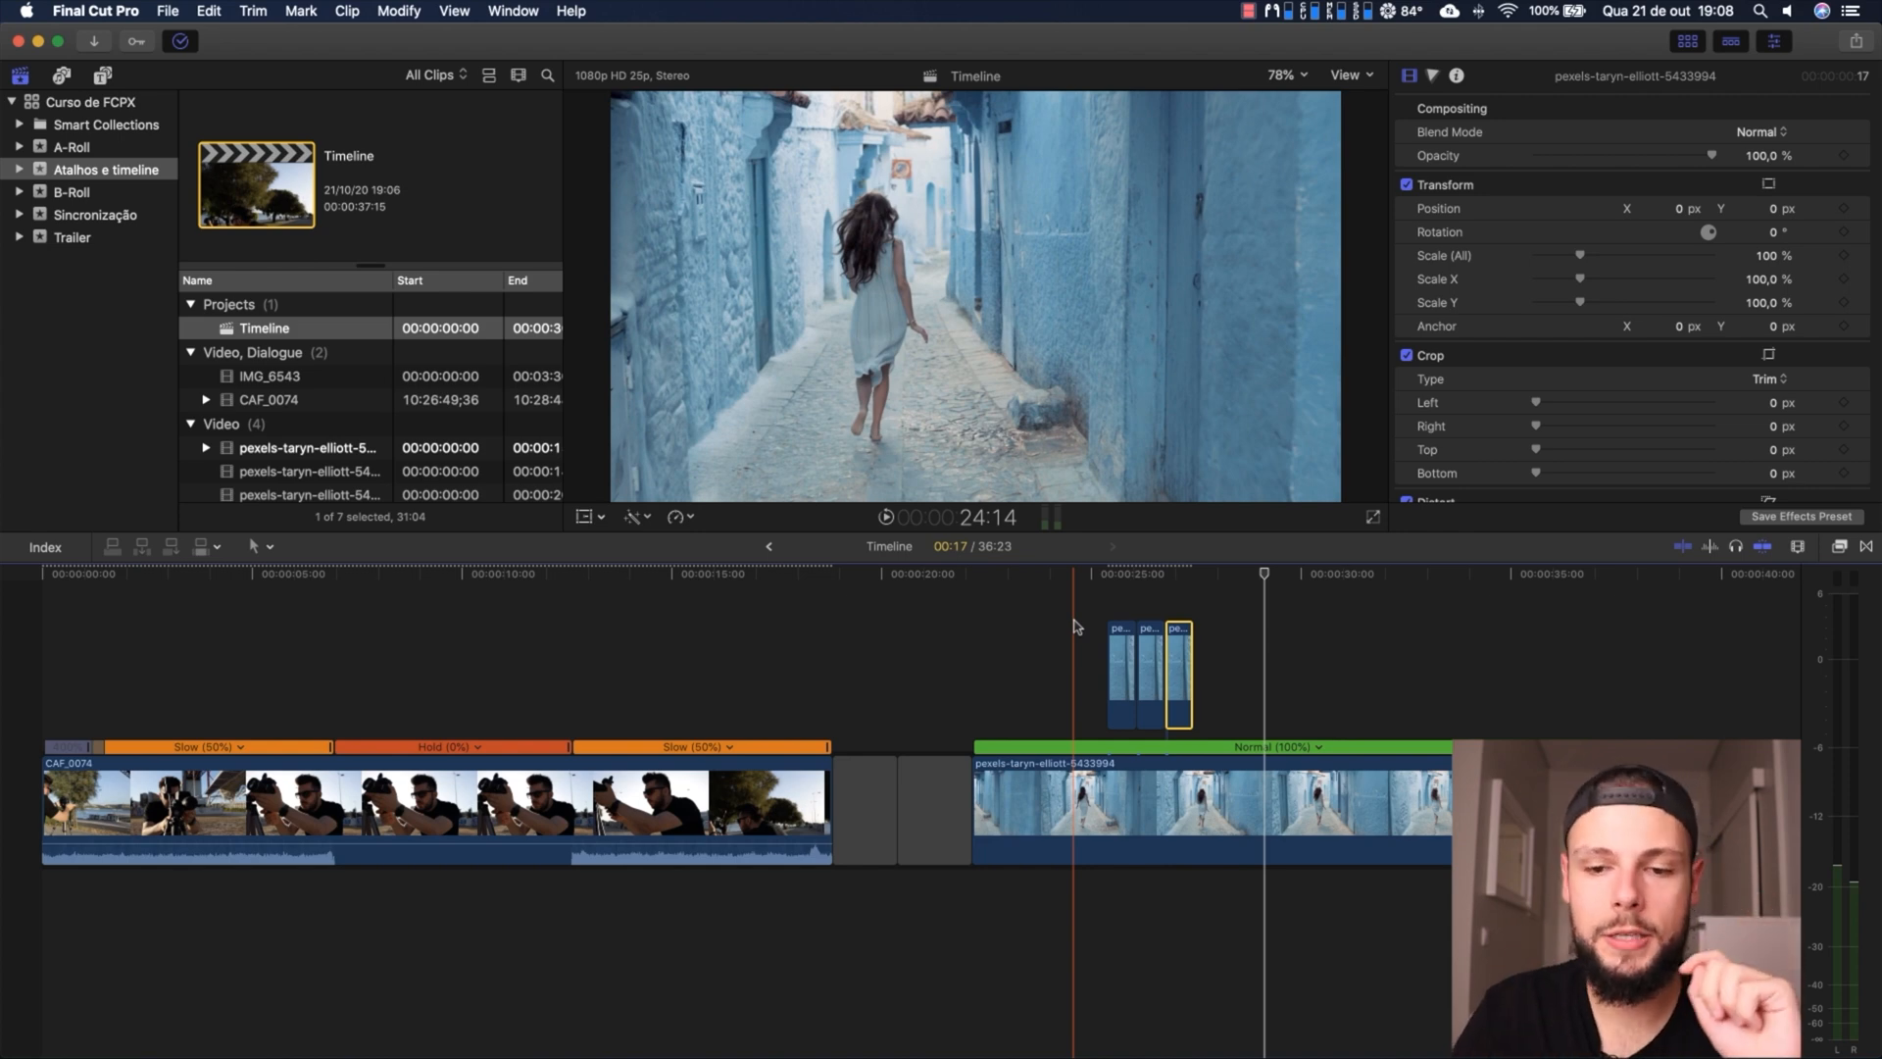
Group the three connected clips into a storyline and shift it slightly along the timeline
drag(1075, 625, 1220, 730)
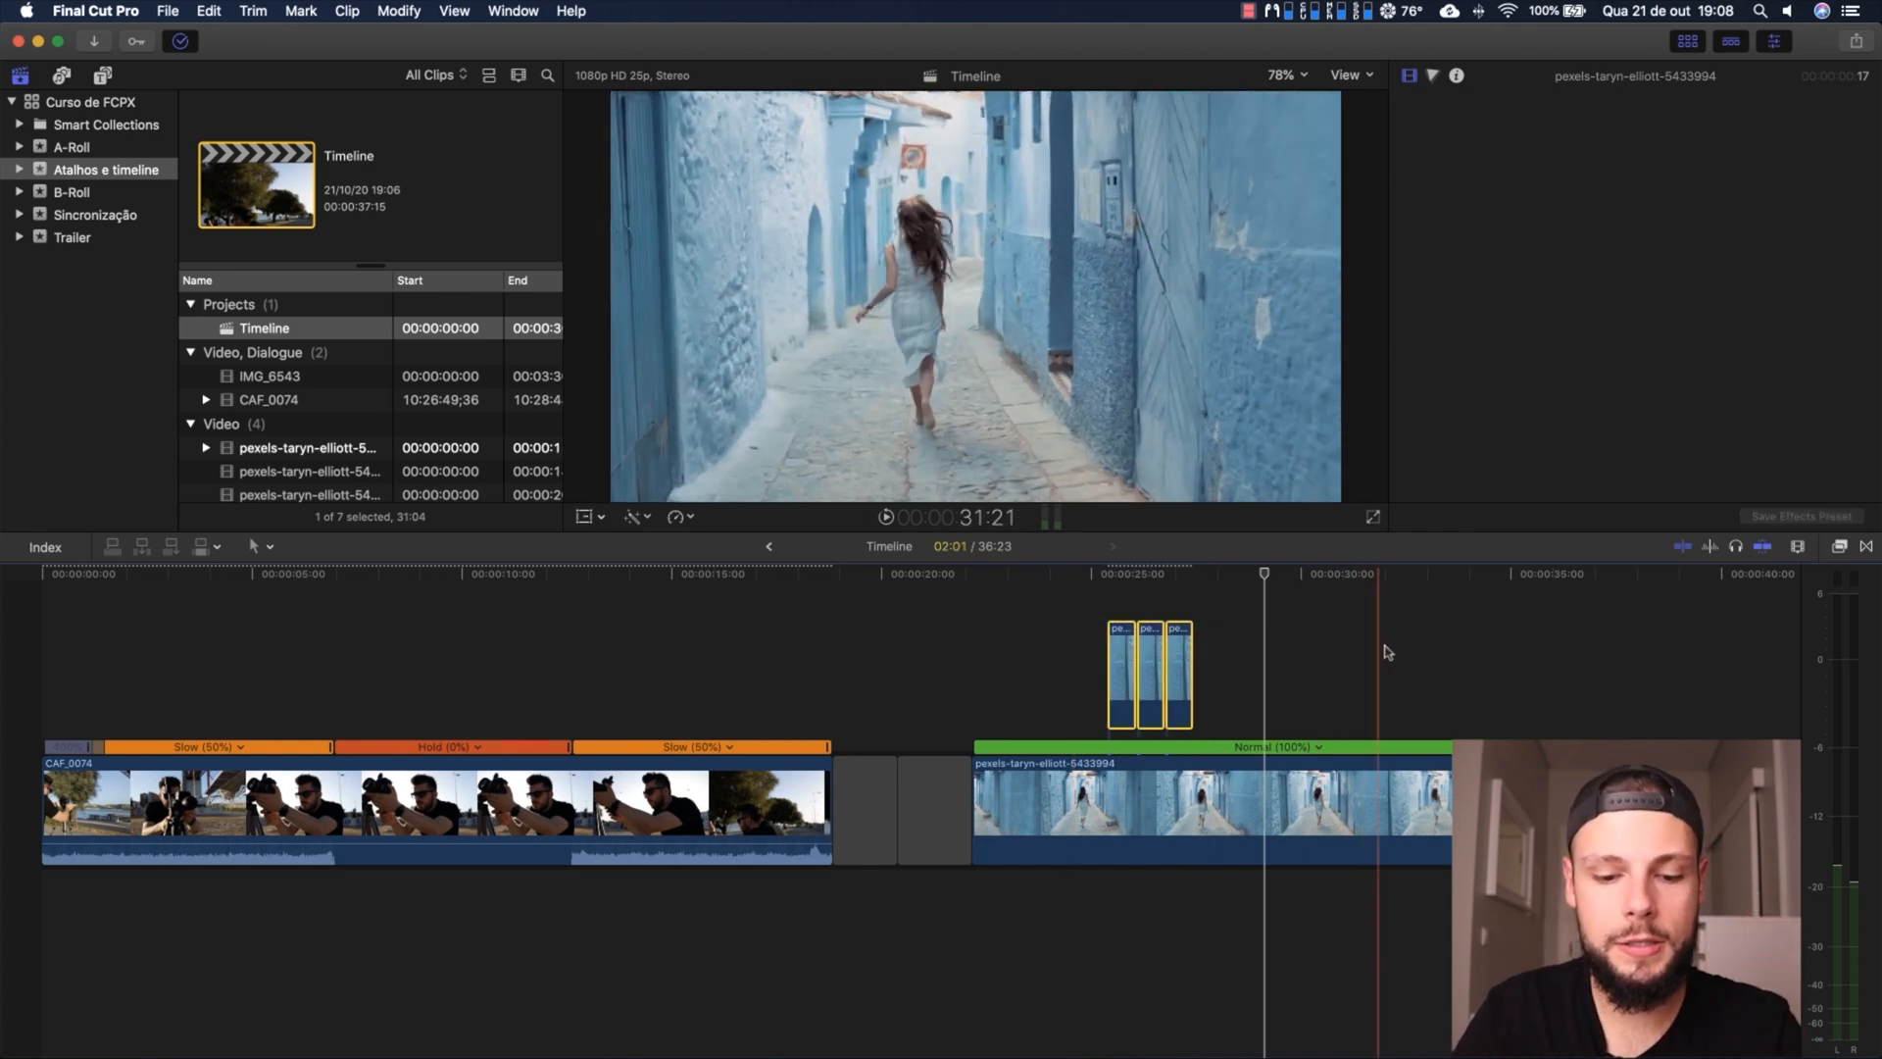
key(super+g)
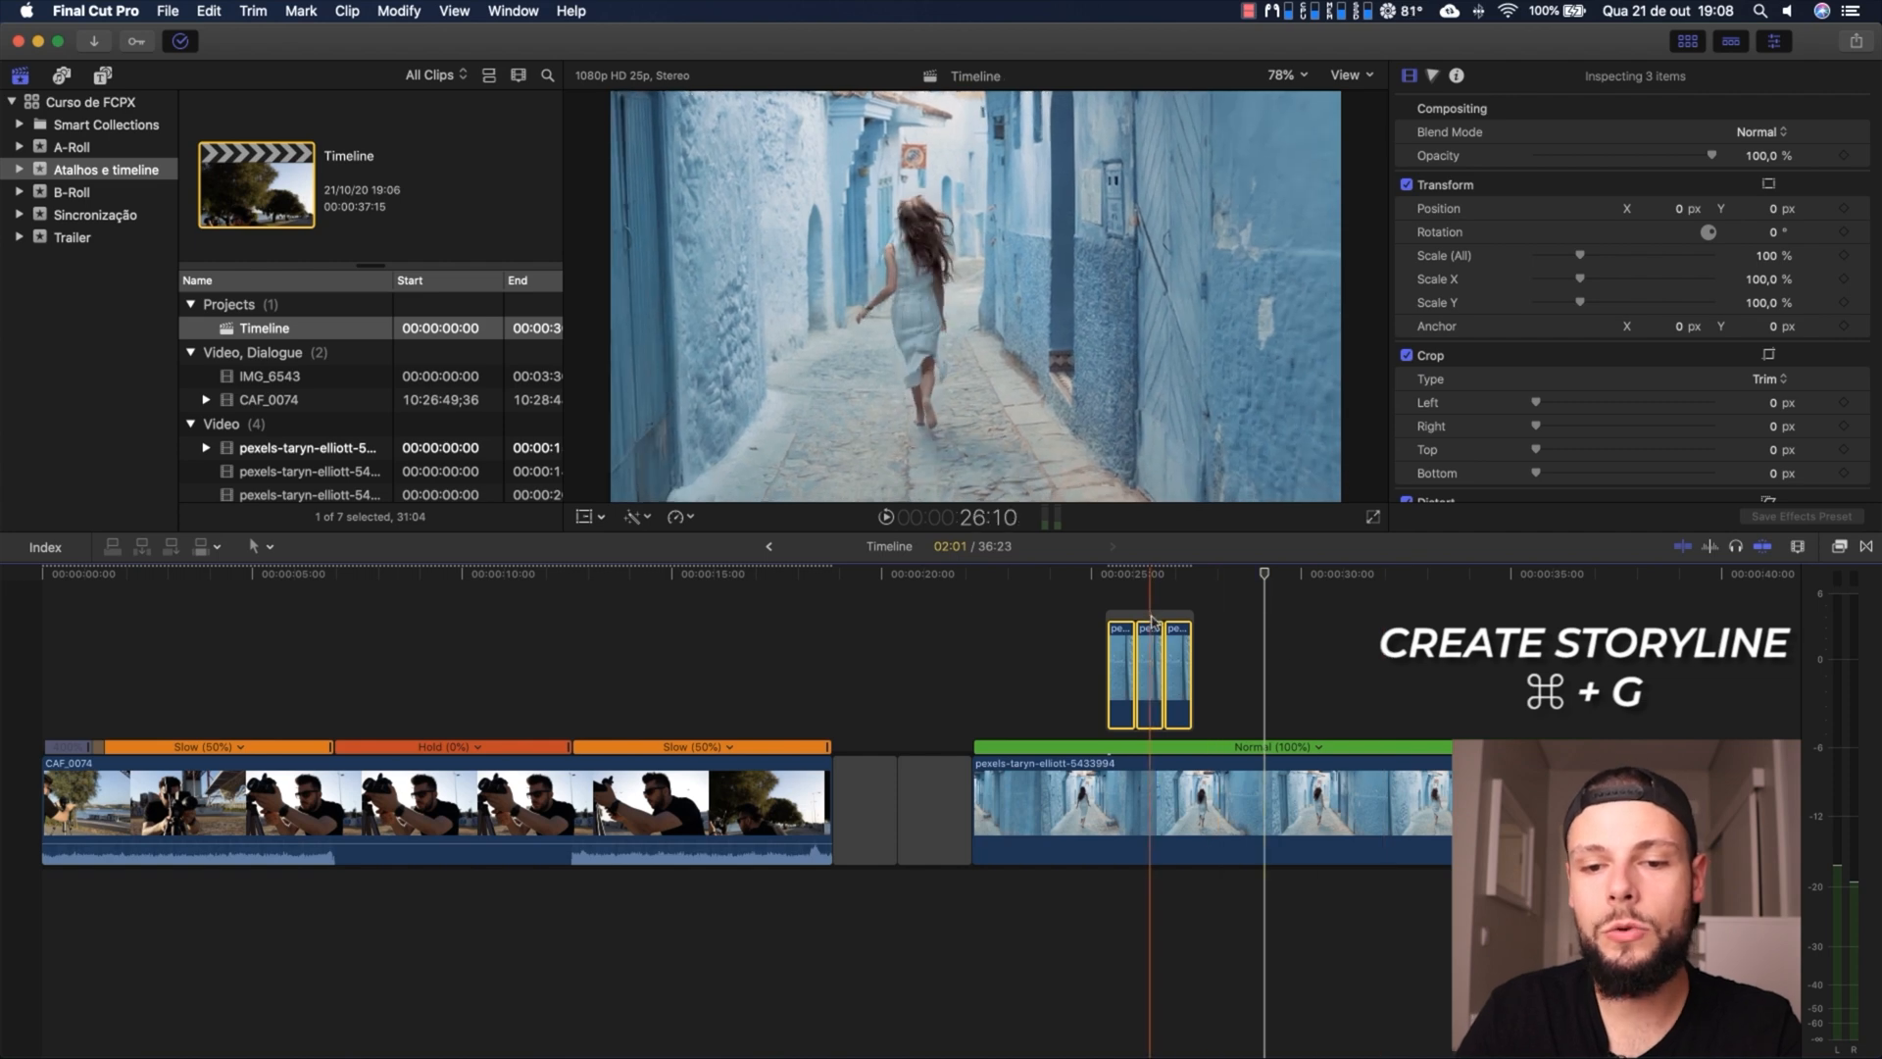
drag(1171, 627, 1216, 625)
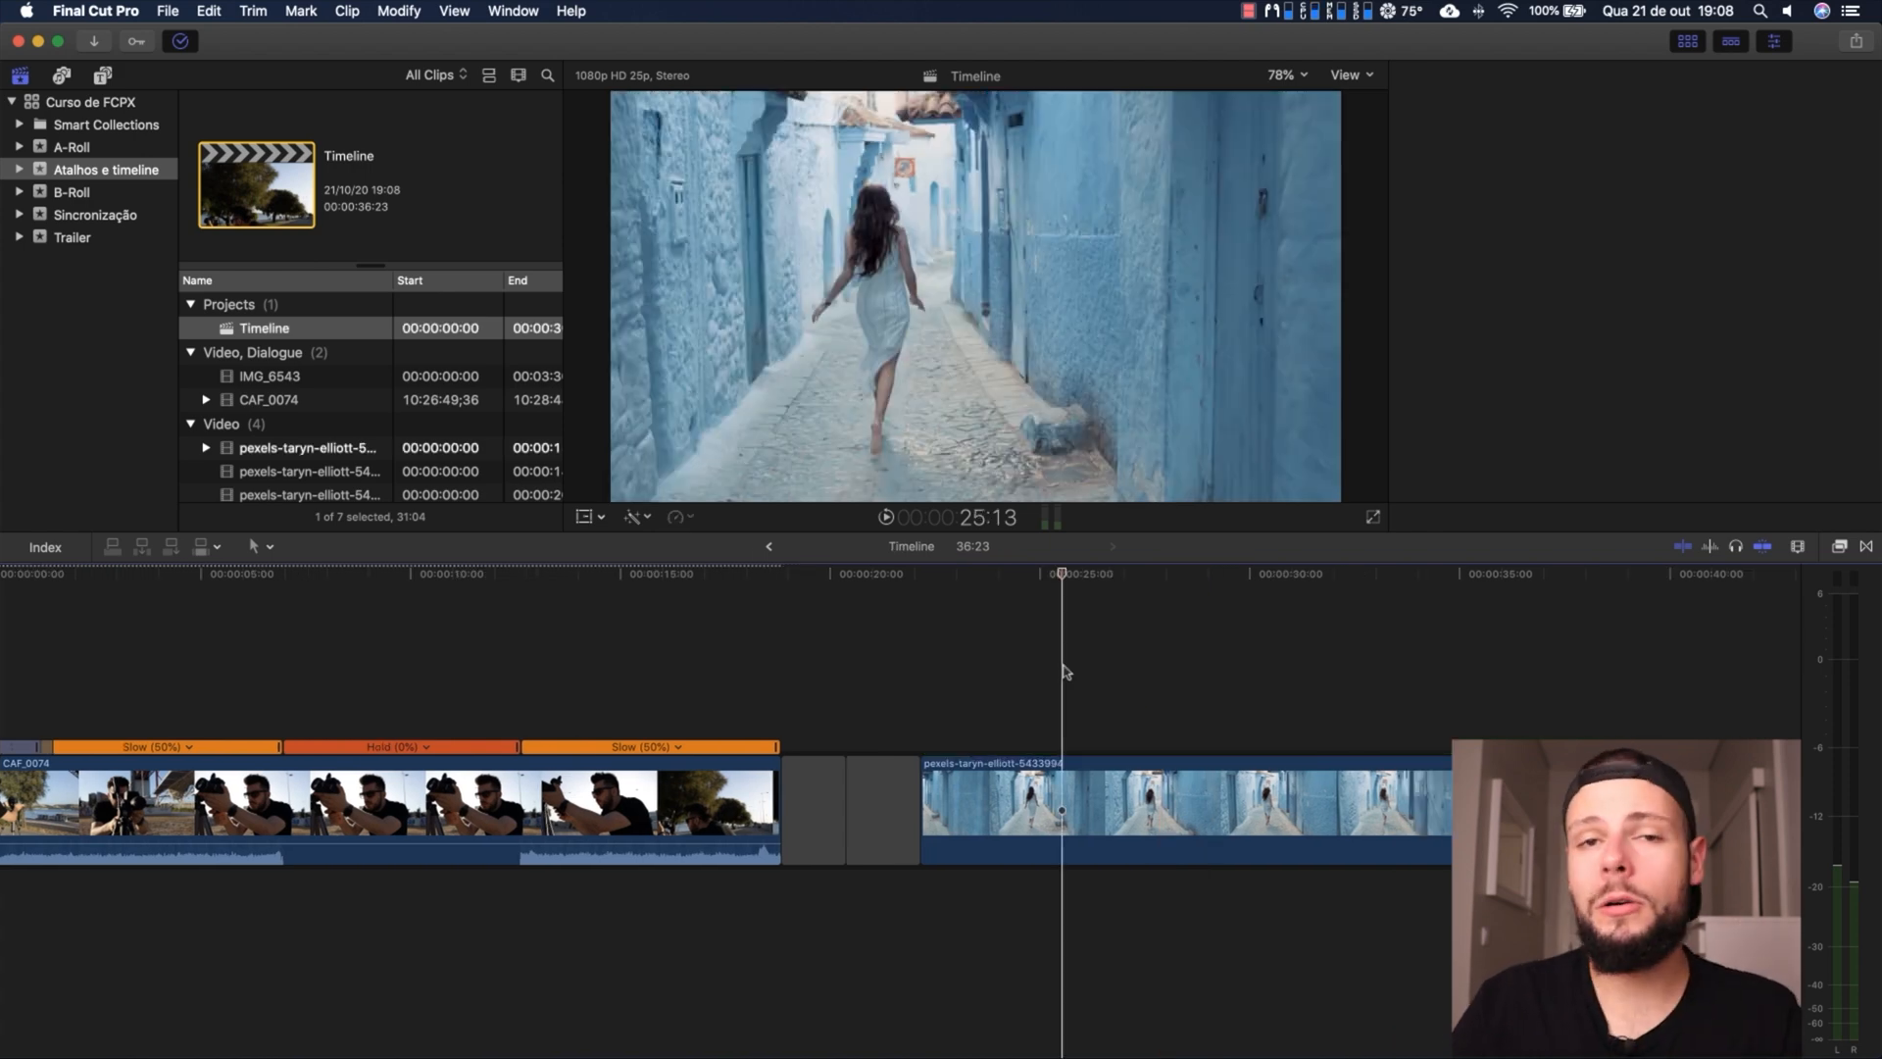
Copy the pexels-taryn-elliott-5433994 clip and paste the copy between the two gaps that follow CAF_0074
click(1062, 810)
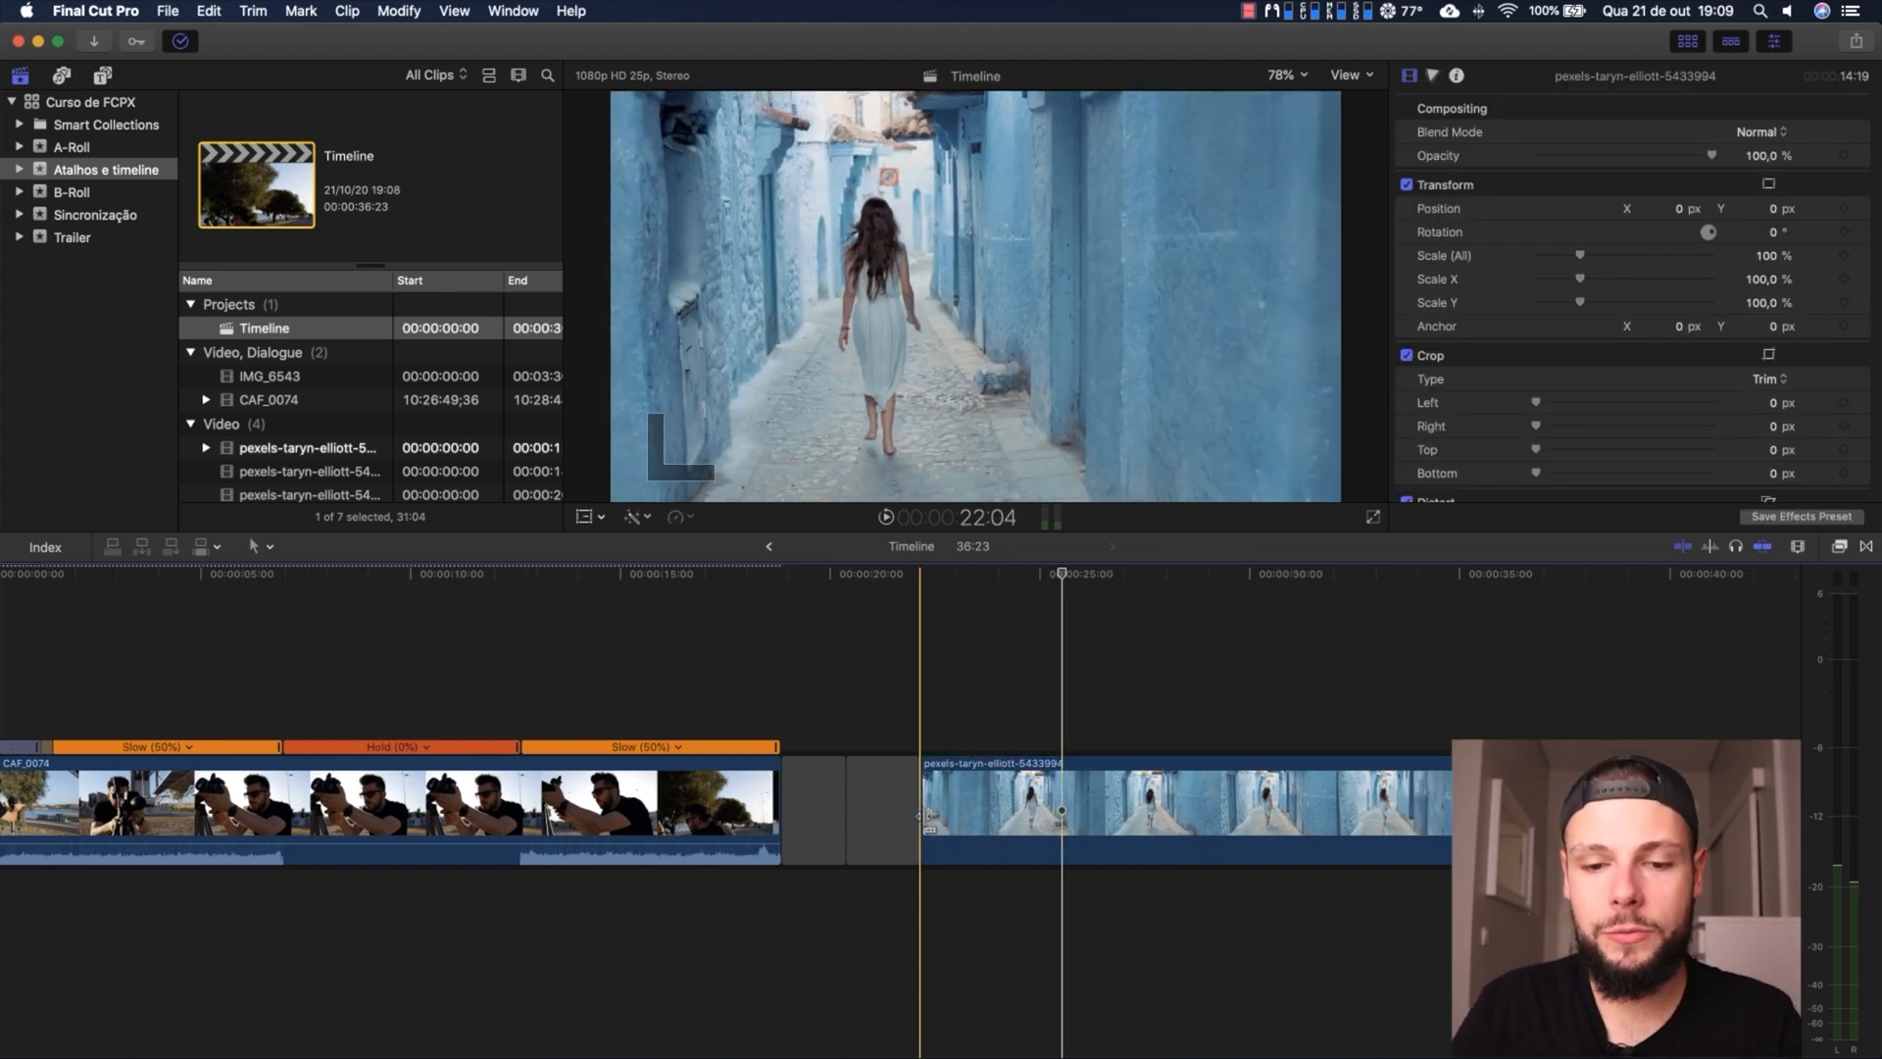
click(1029, 763)
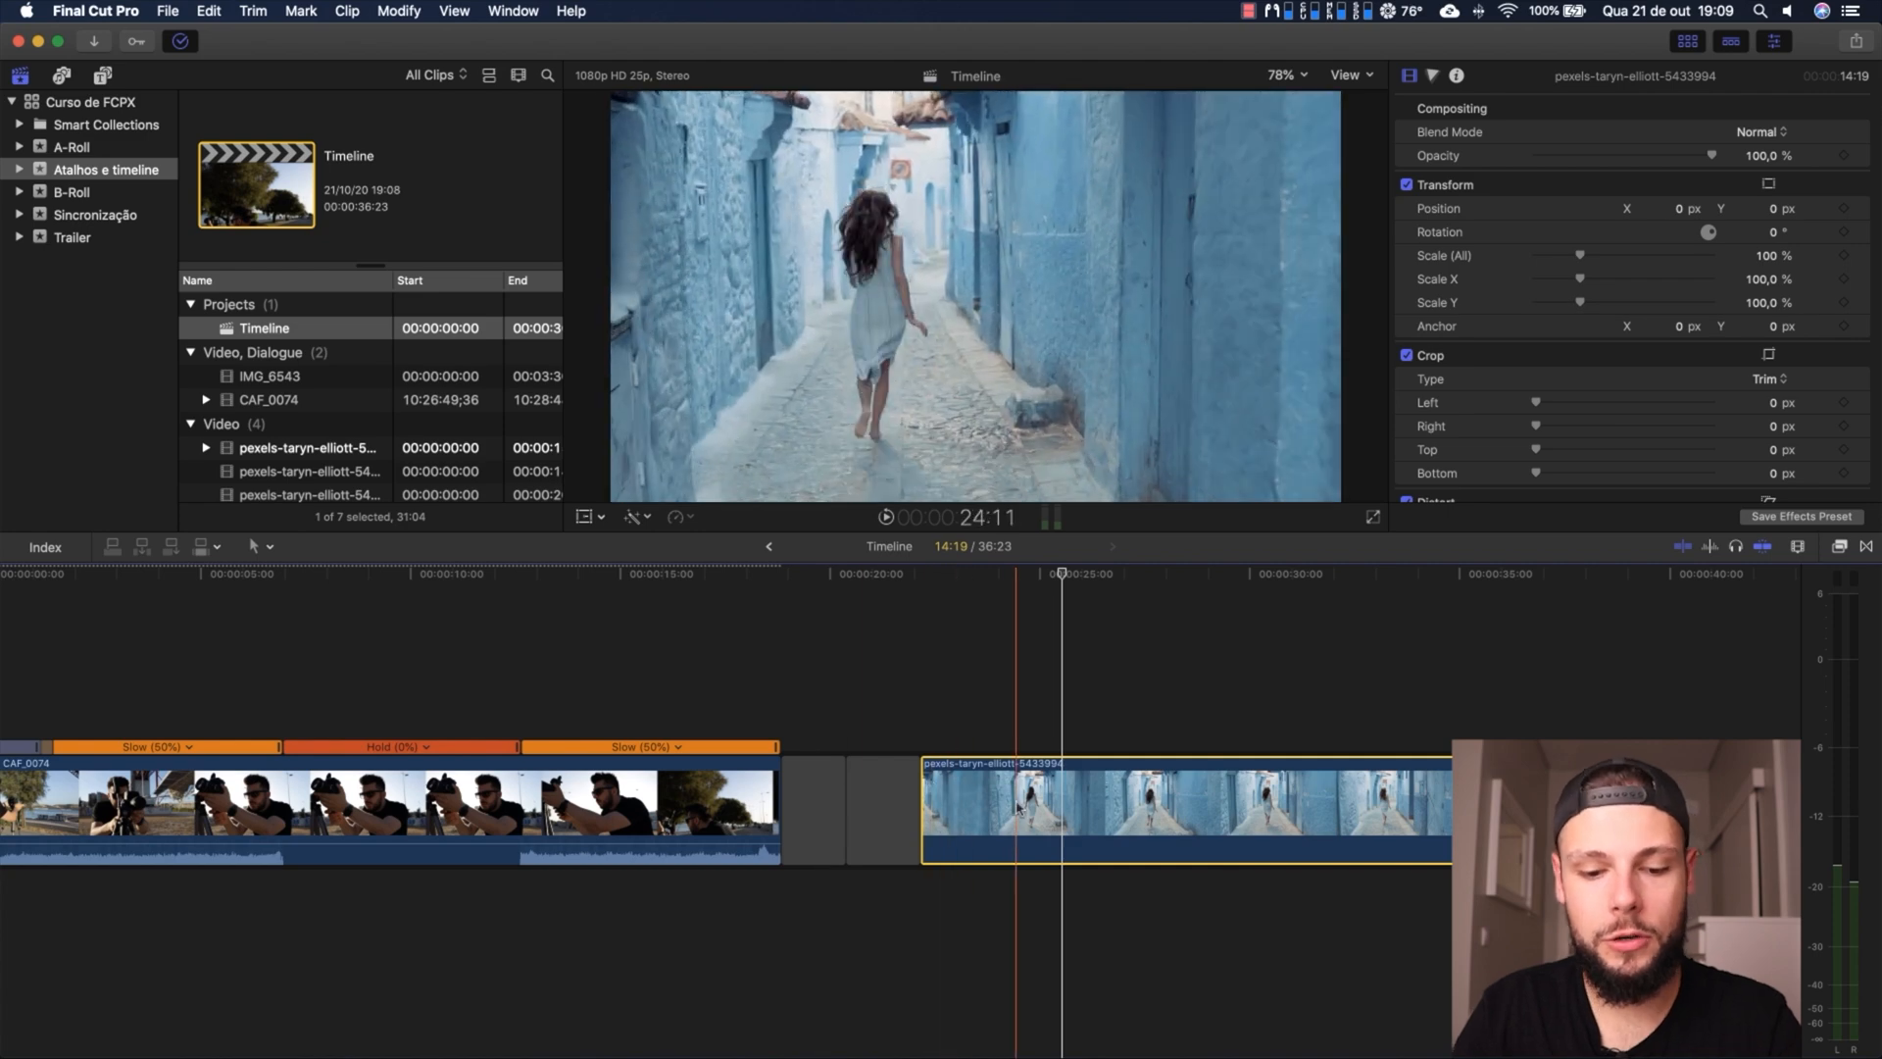
key(super+v)
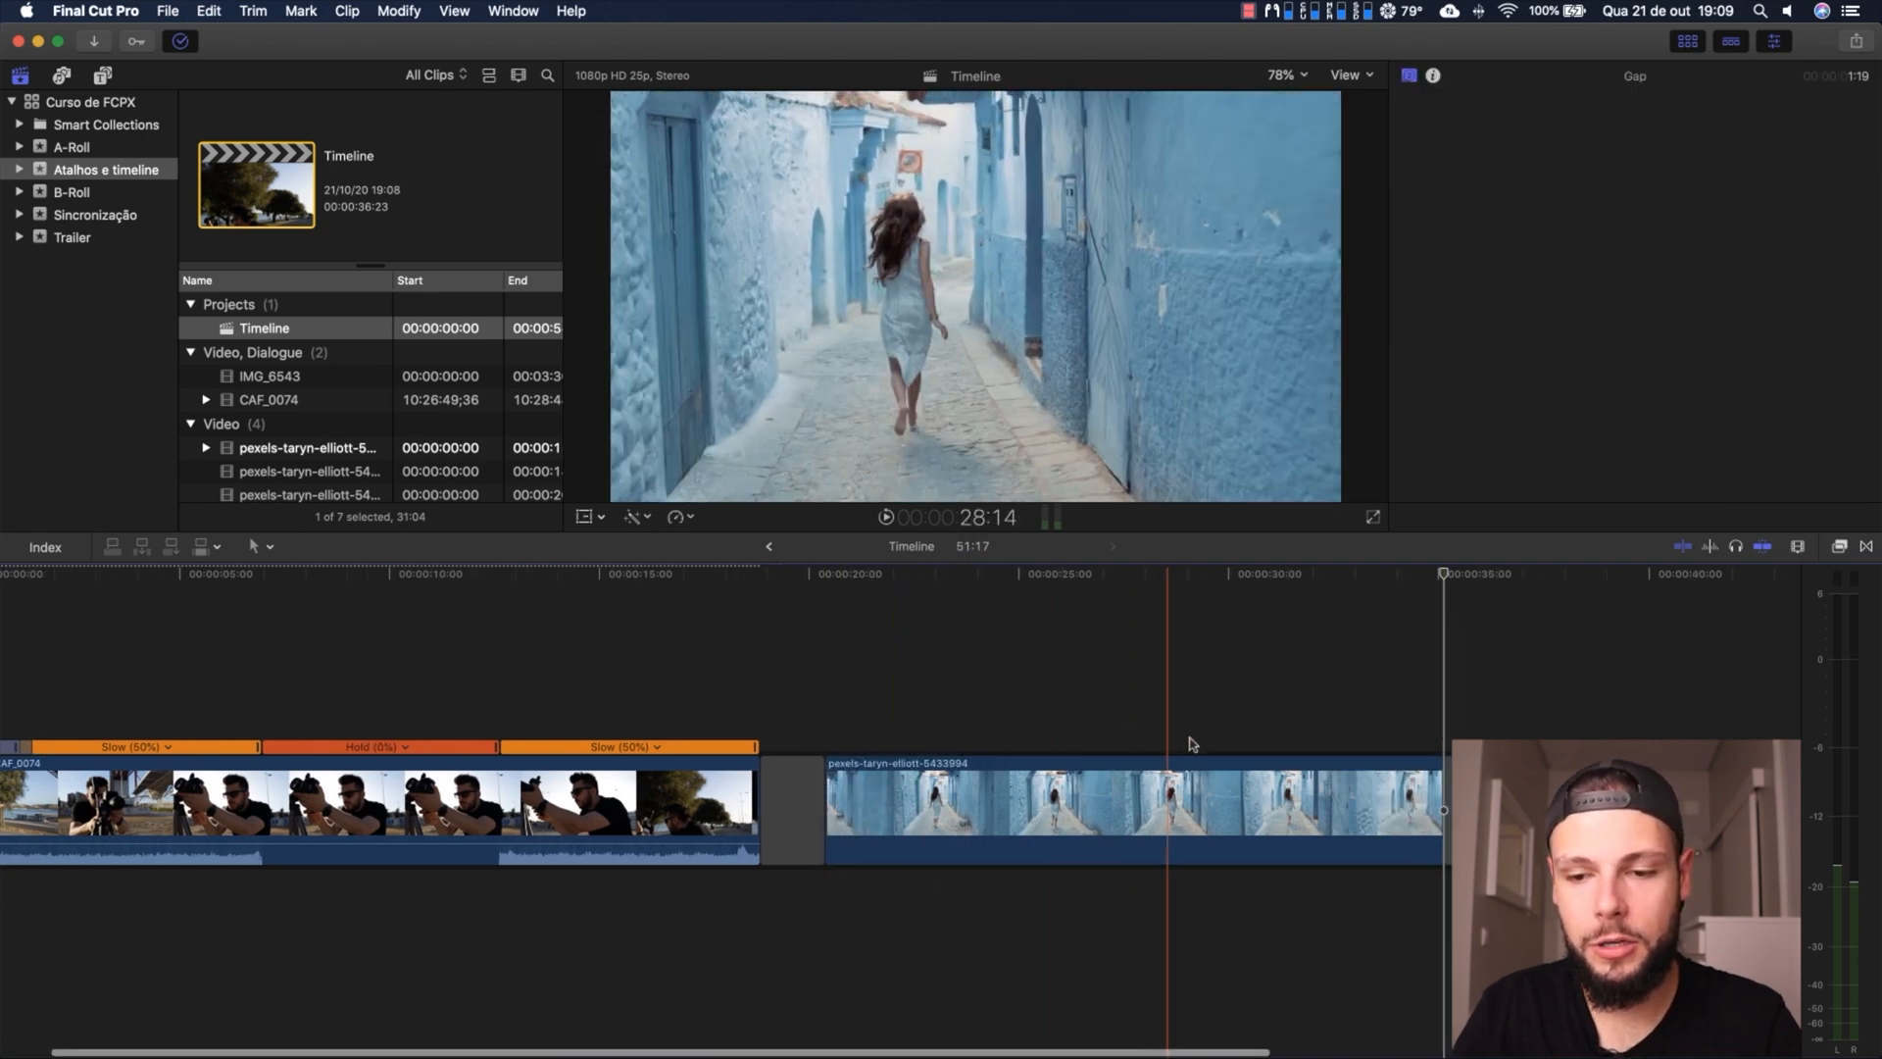
Move the first pexels-taryn-elliott-5433994 clip above the primary storyline by hand, and undo the move
click(700, 855)
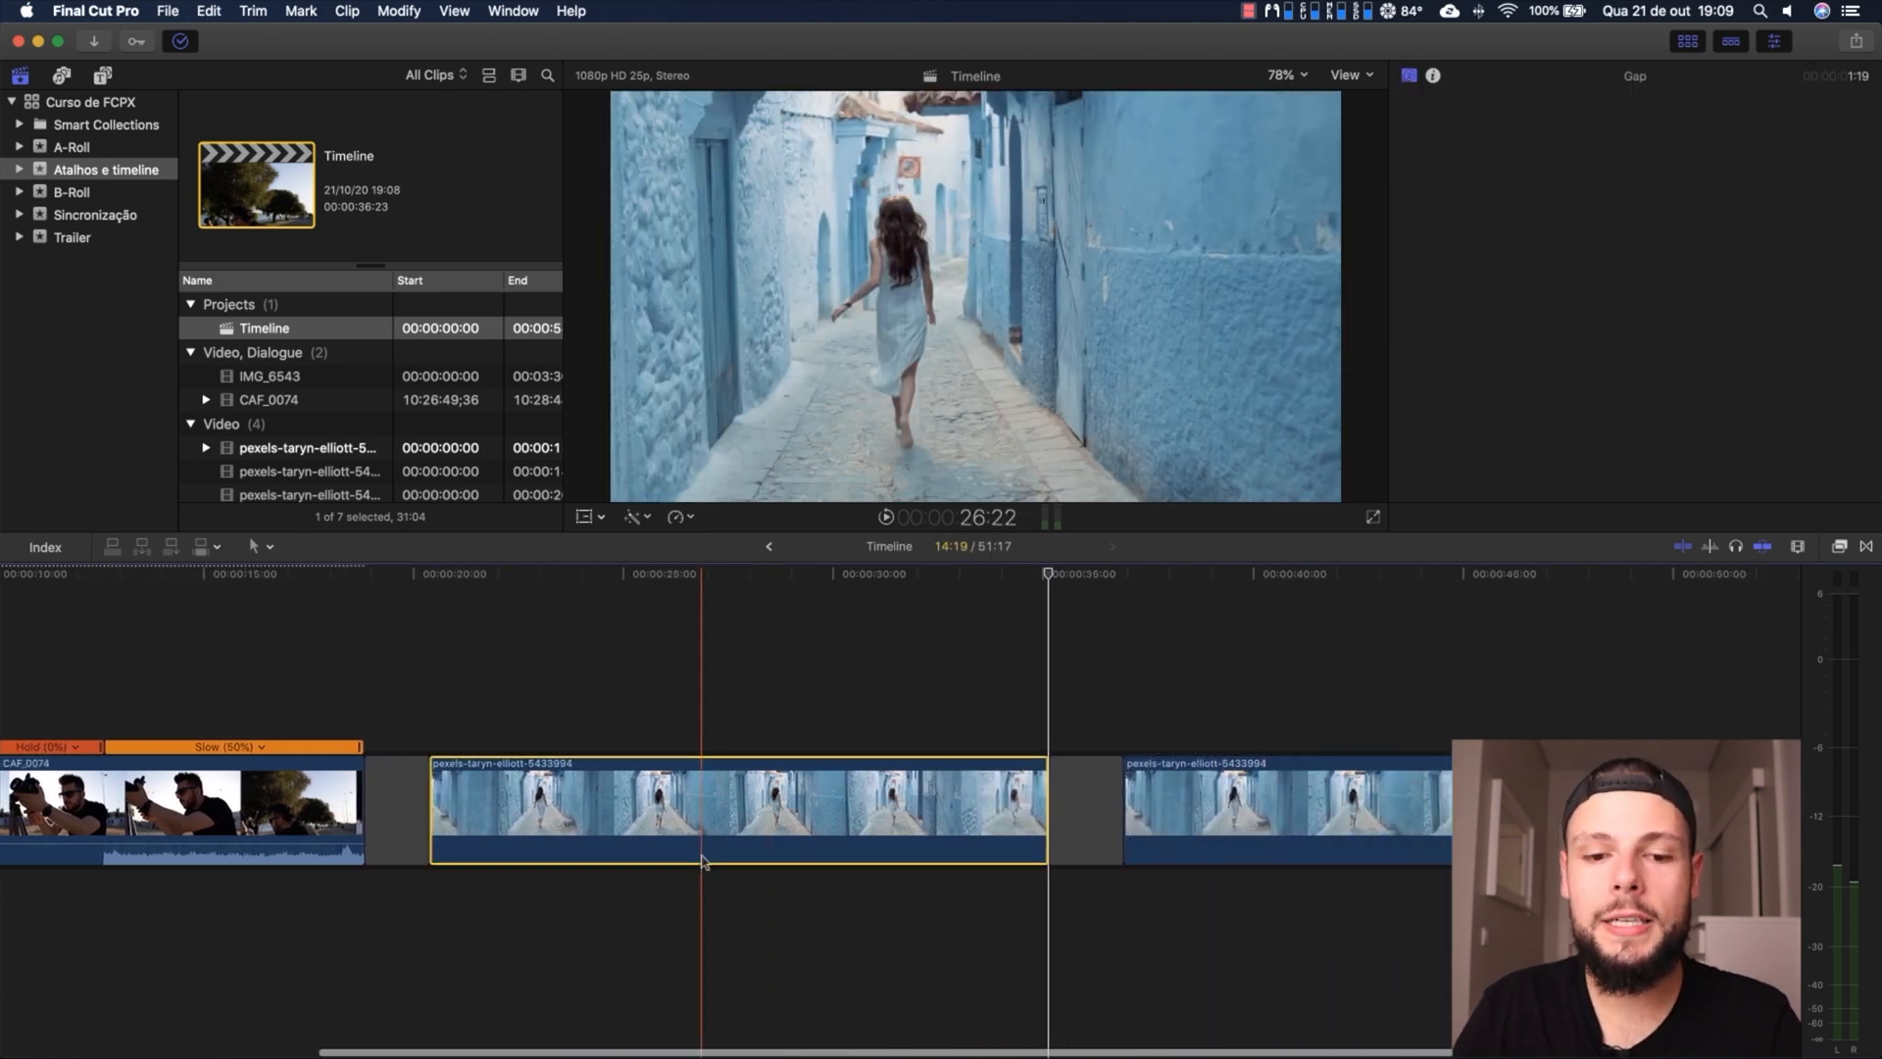
drag(704, 834, 819, 615)
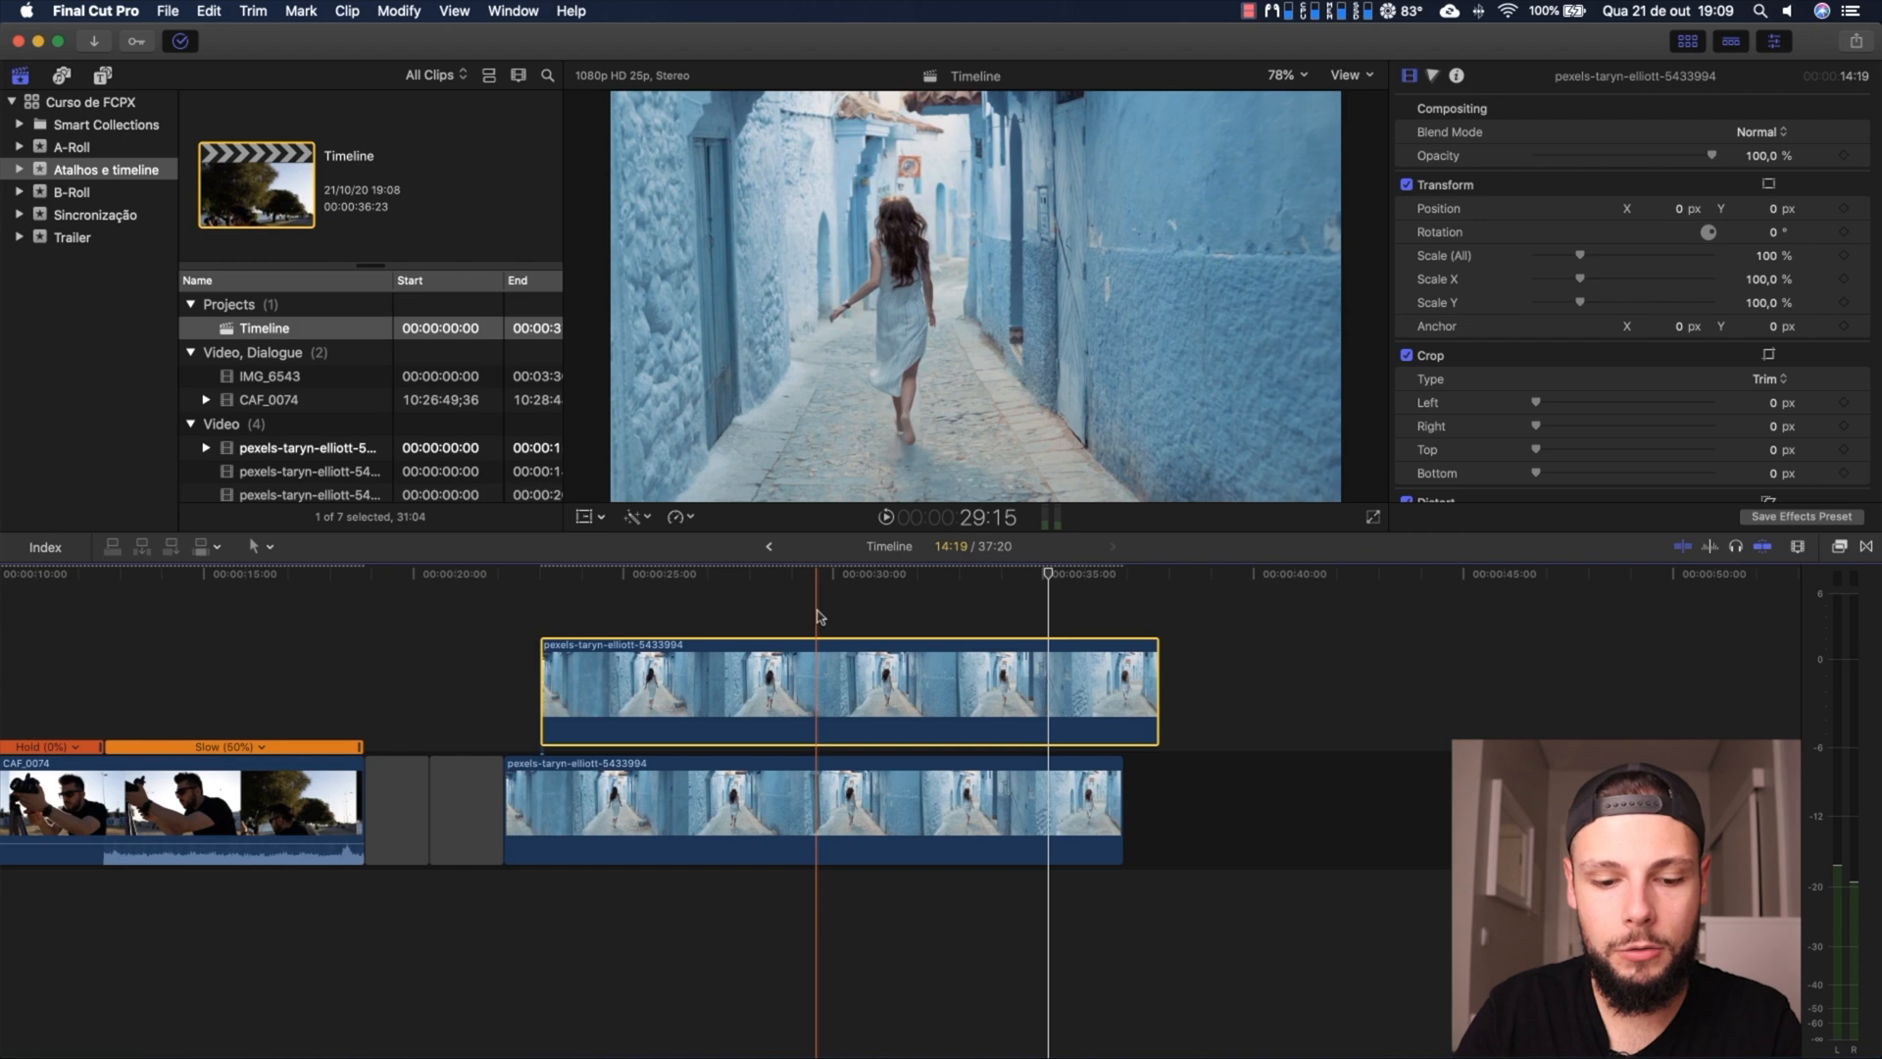
key(super+z)
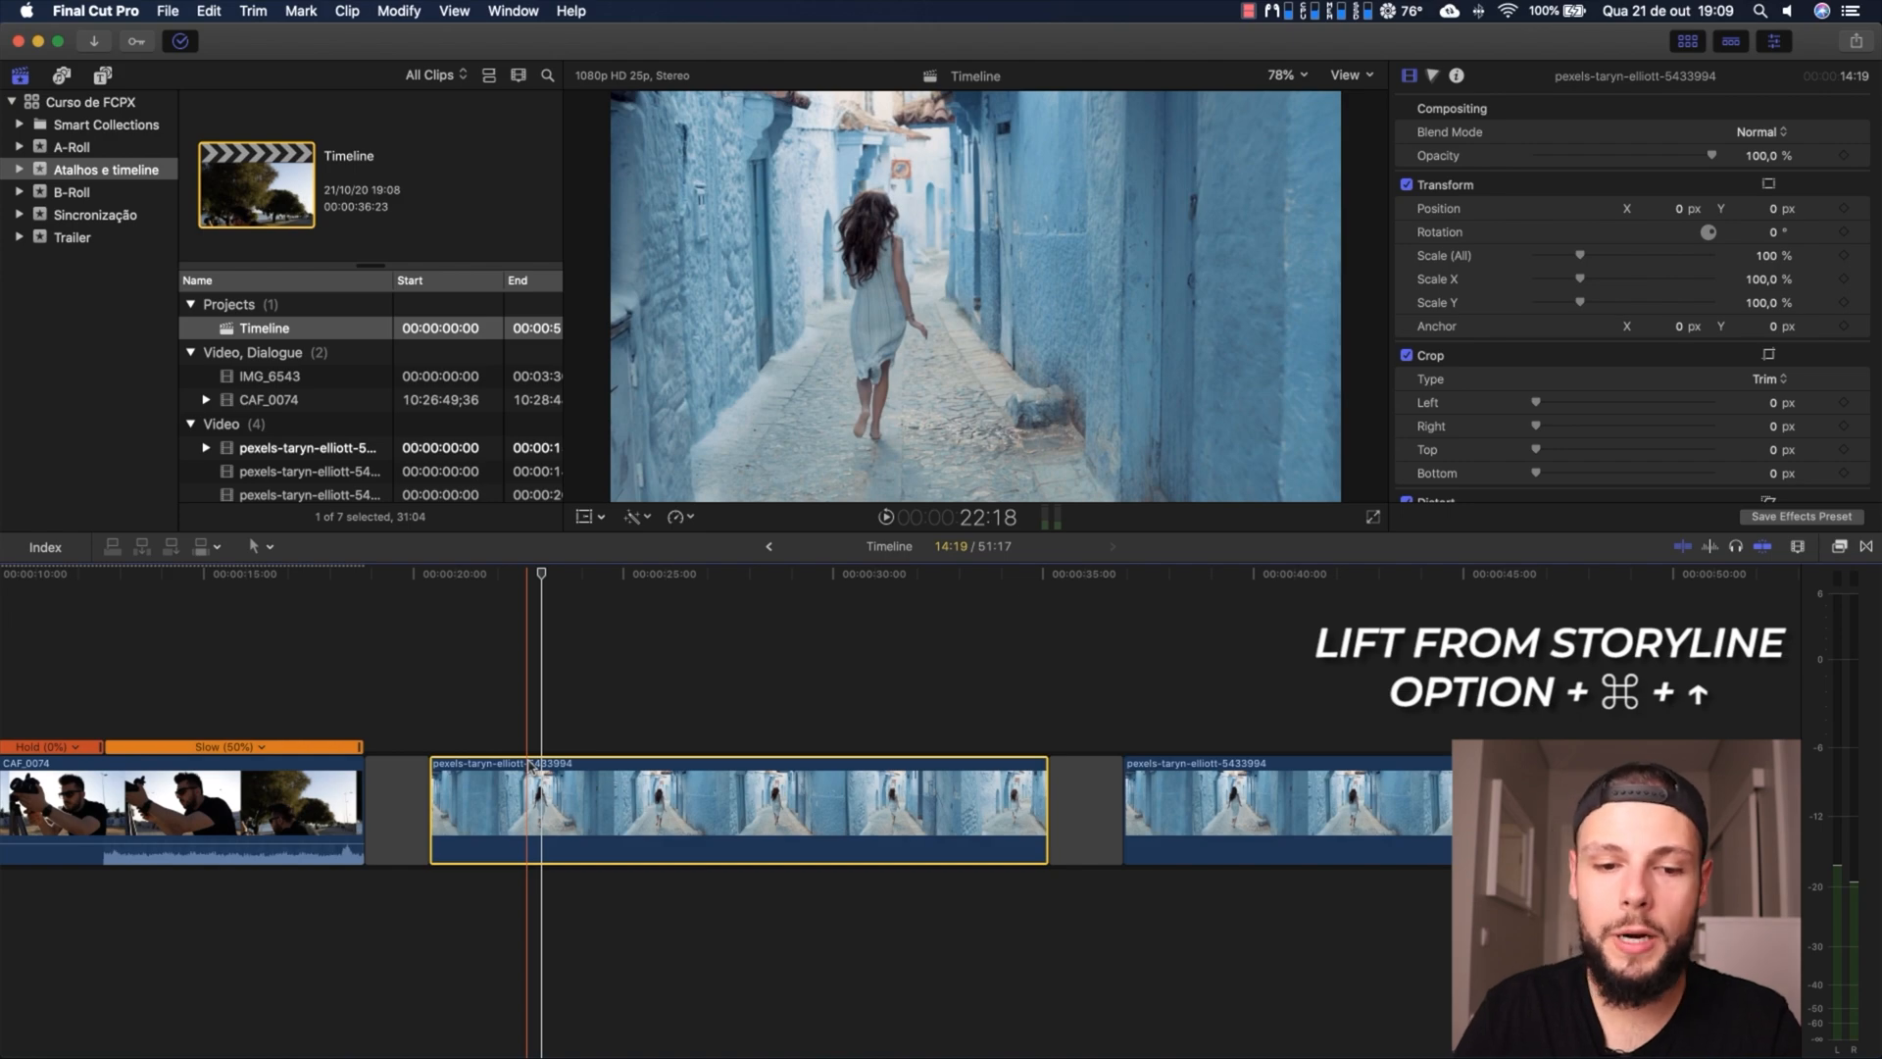
Lift the selected pexels clip from the primary storyline, and overwrite it back into the storyline
key(alt+super+Up)
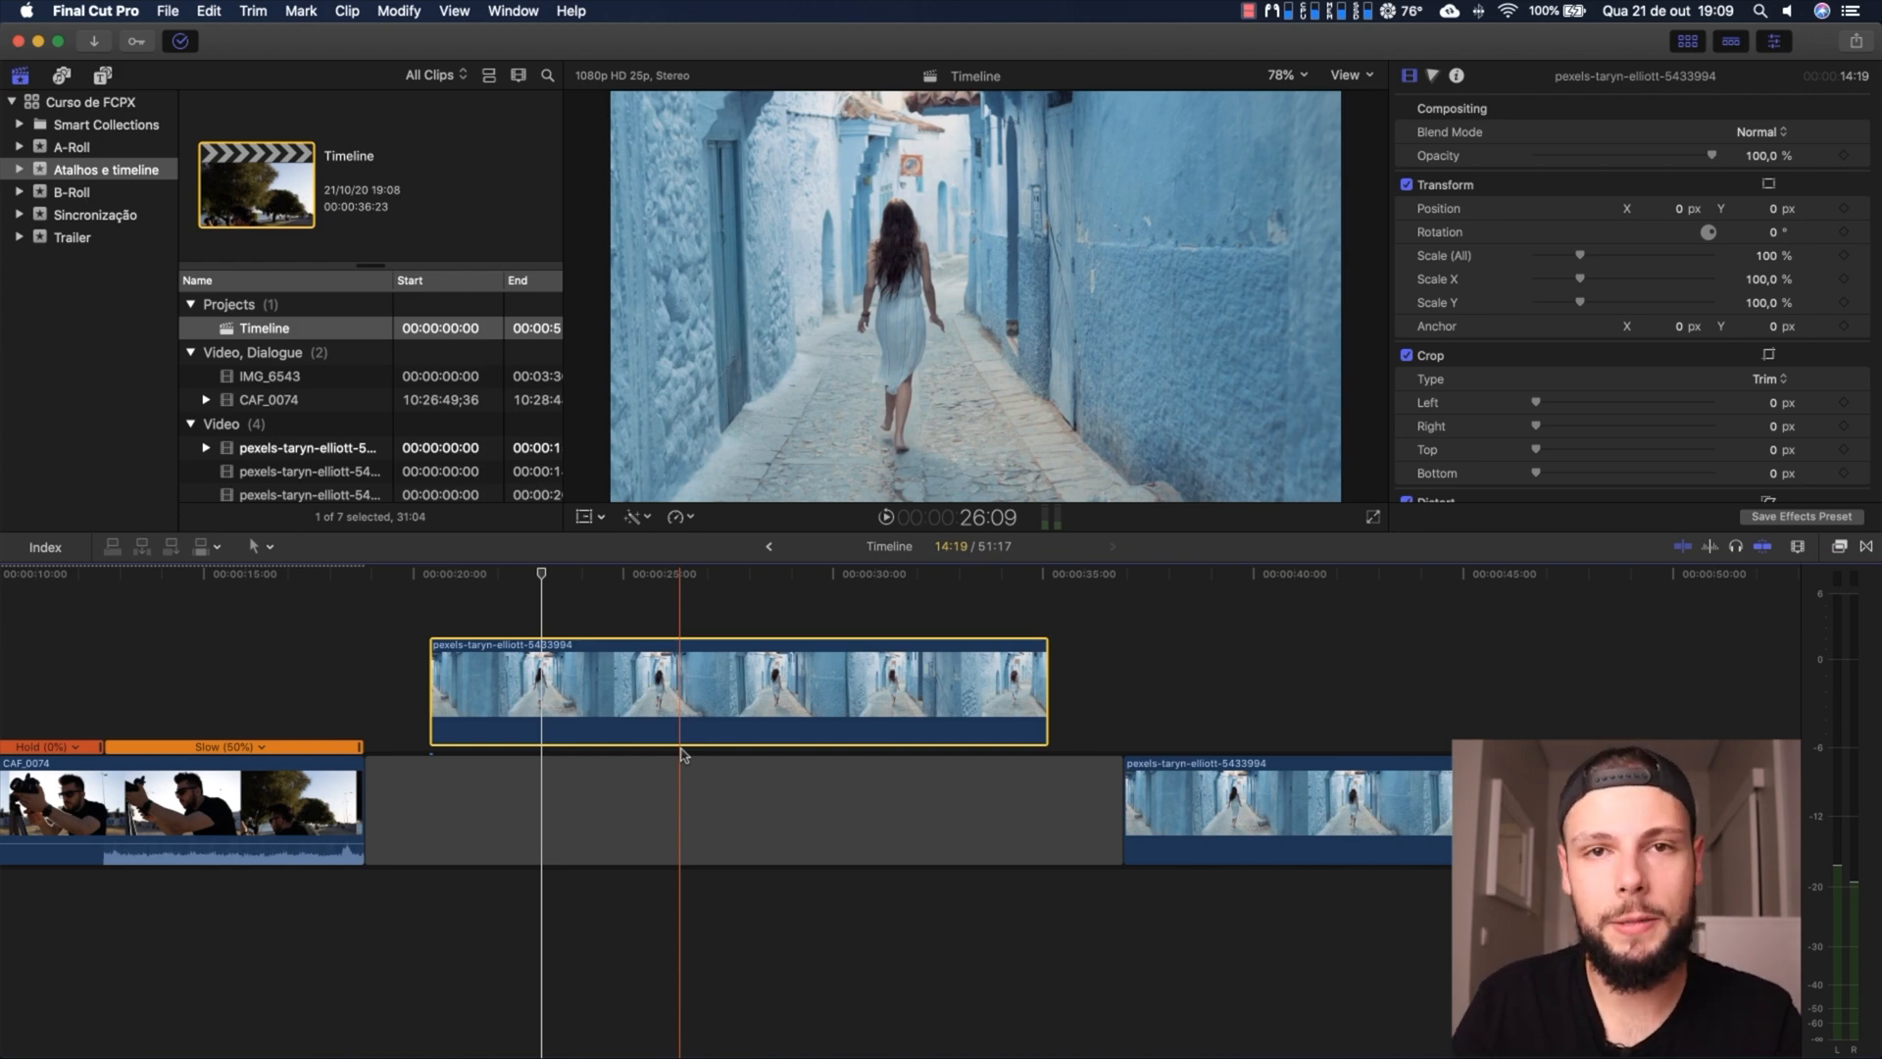
key(alt+super+Down)
Insert a gap at 20:10 before the first pexels clip and extend the gap to about 4:09
click(429, 730)
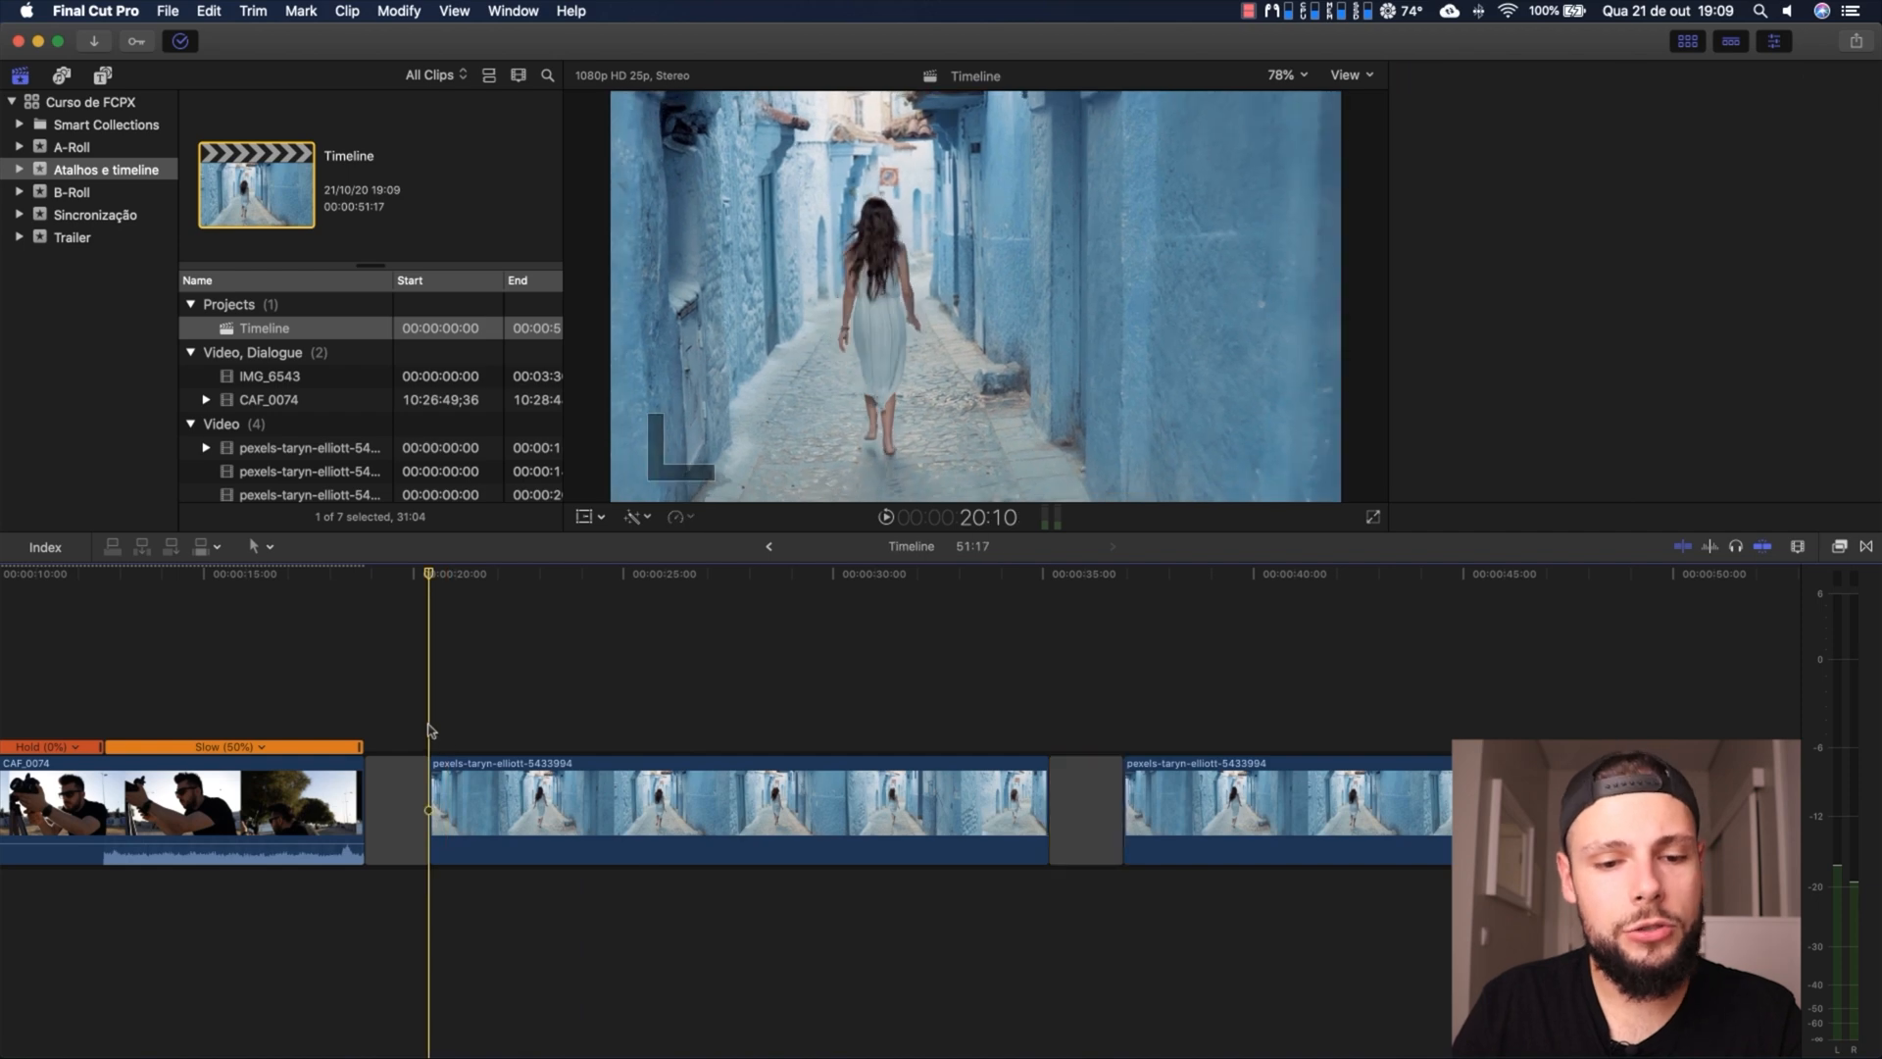
key(alt+w)
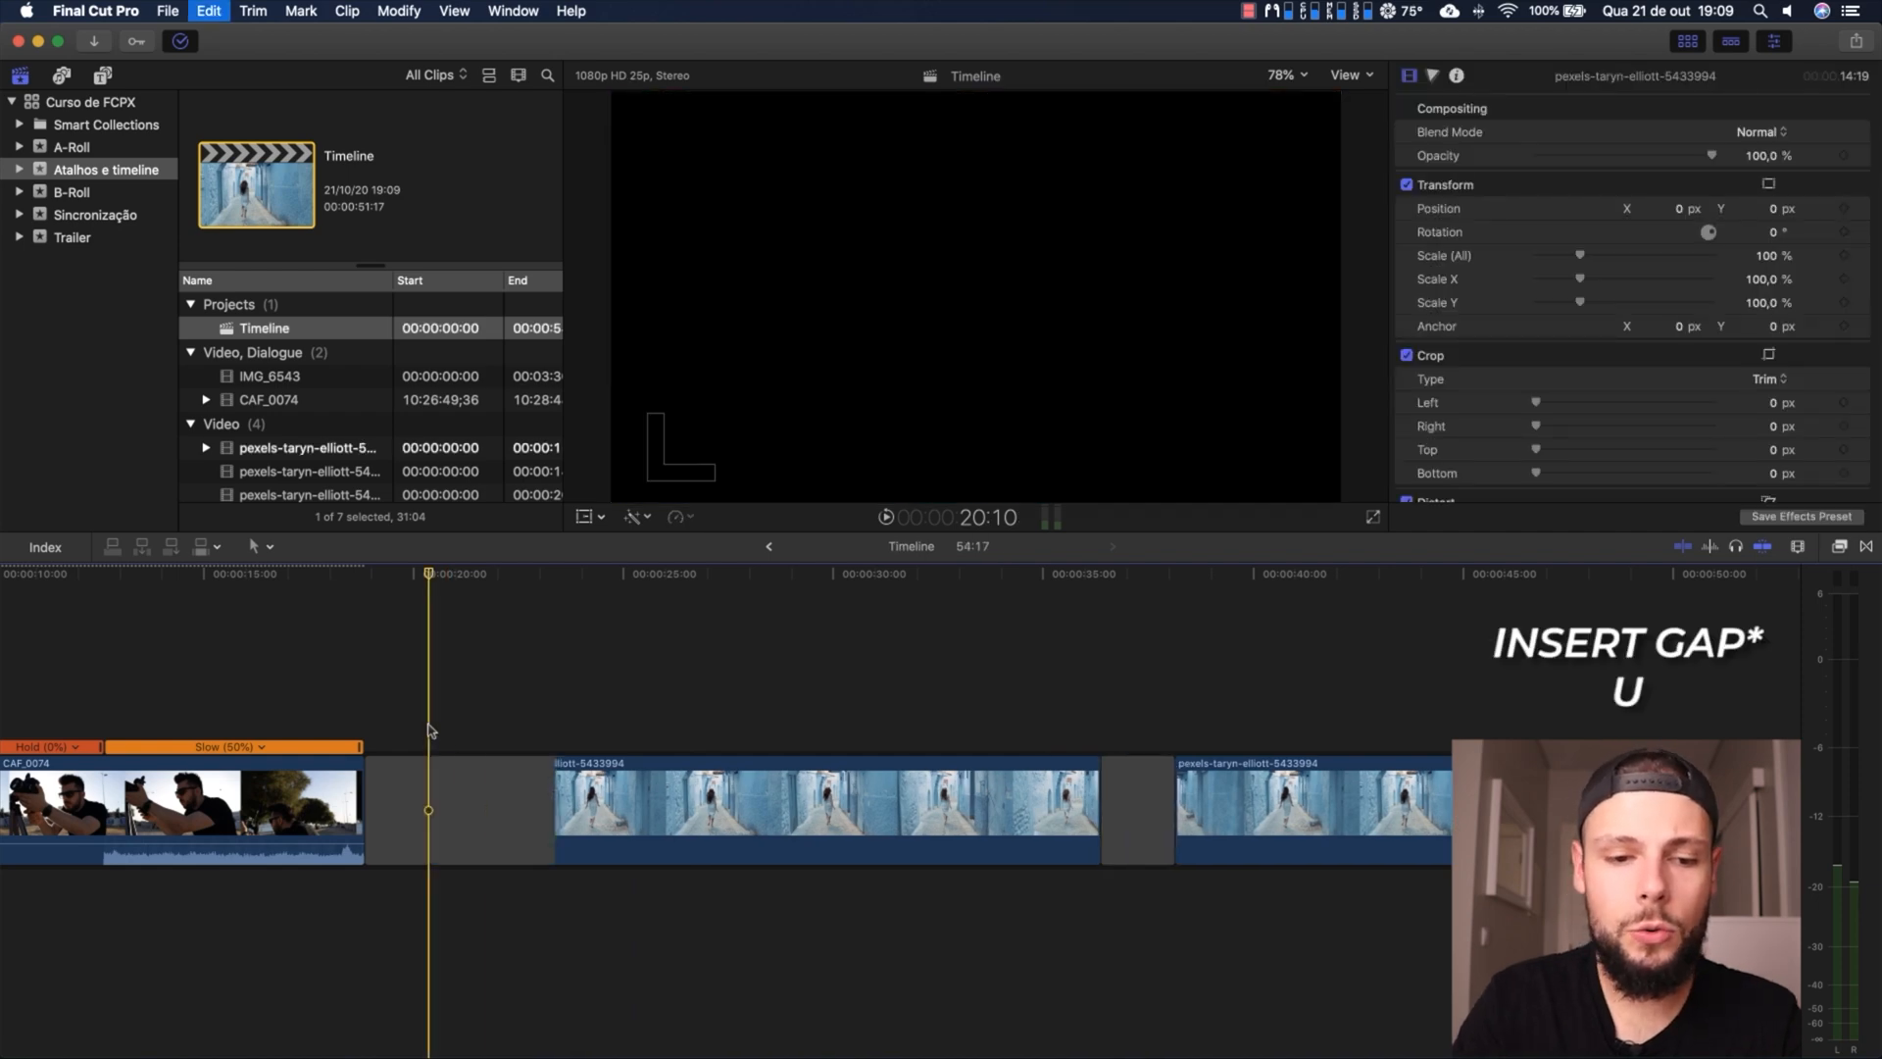
click(477, 729)
click(482, 798)
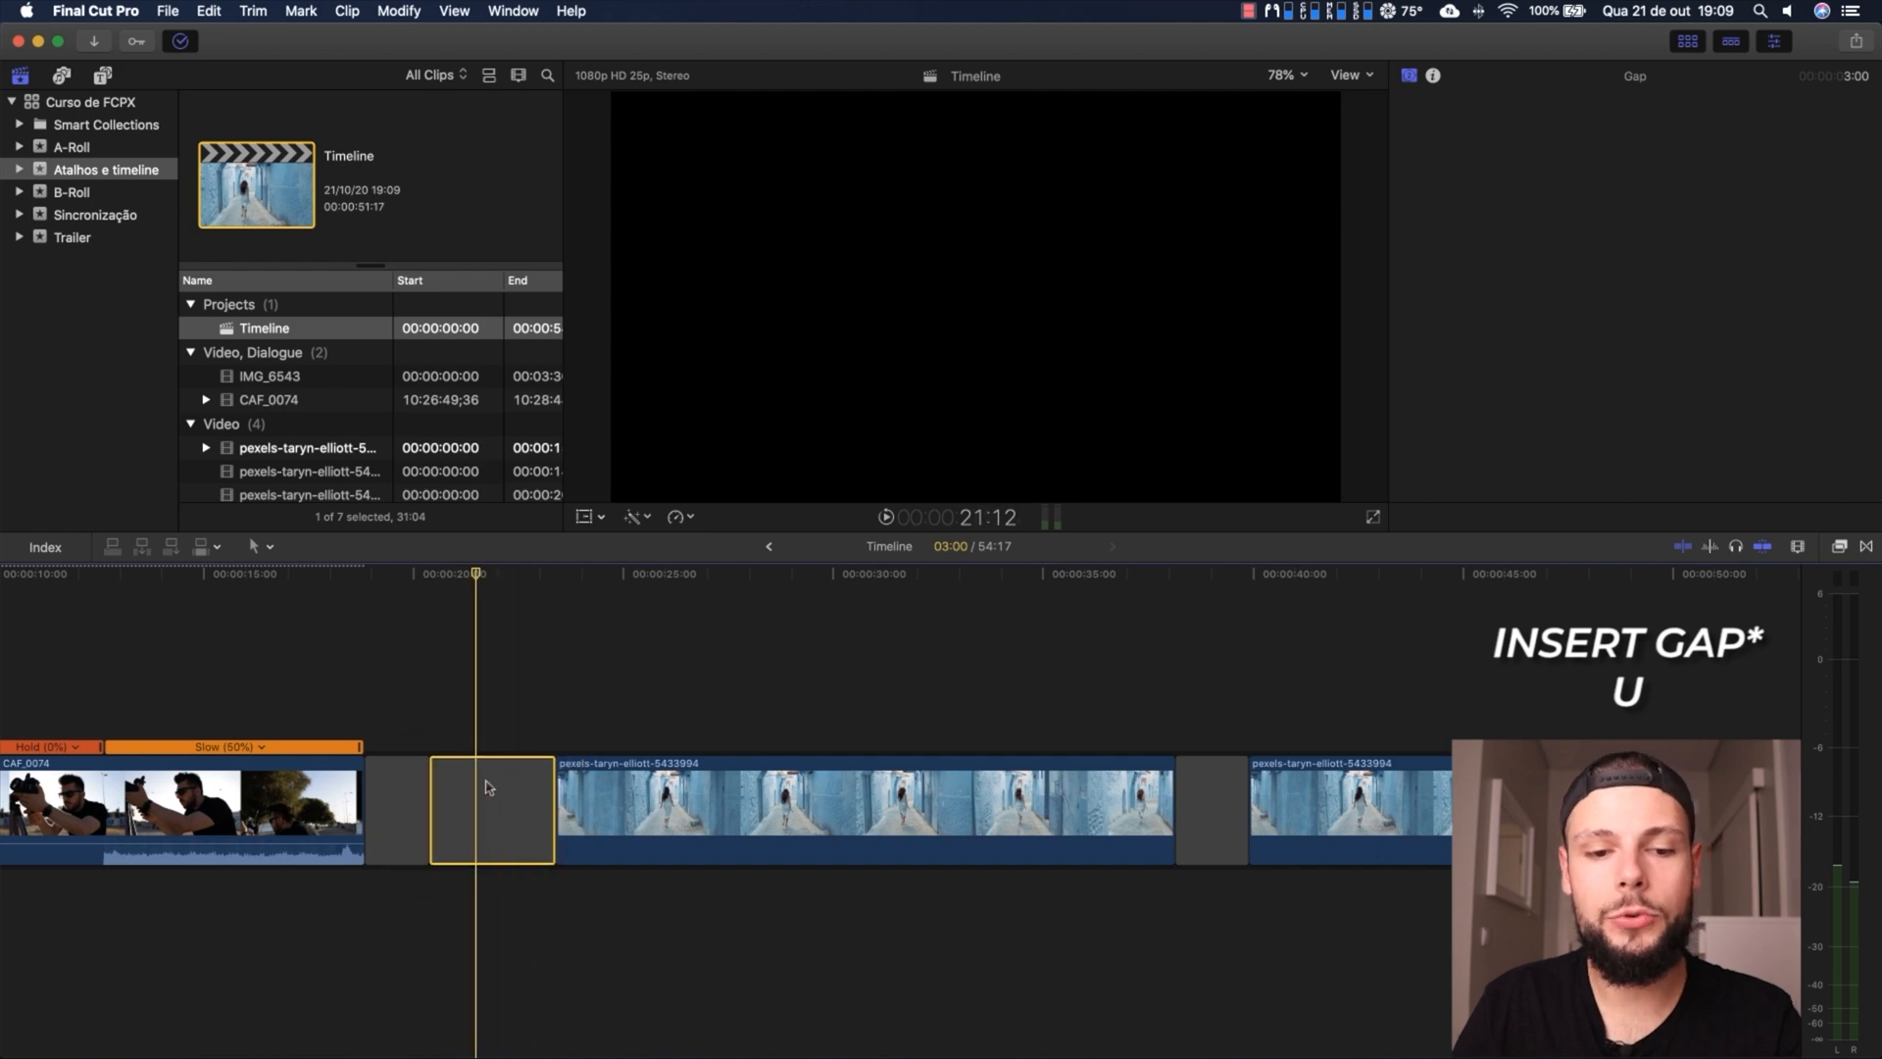
drag(560, 798, 607, 775)
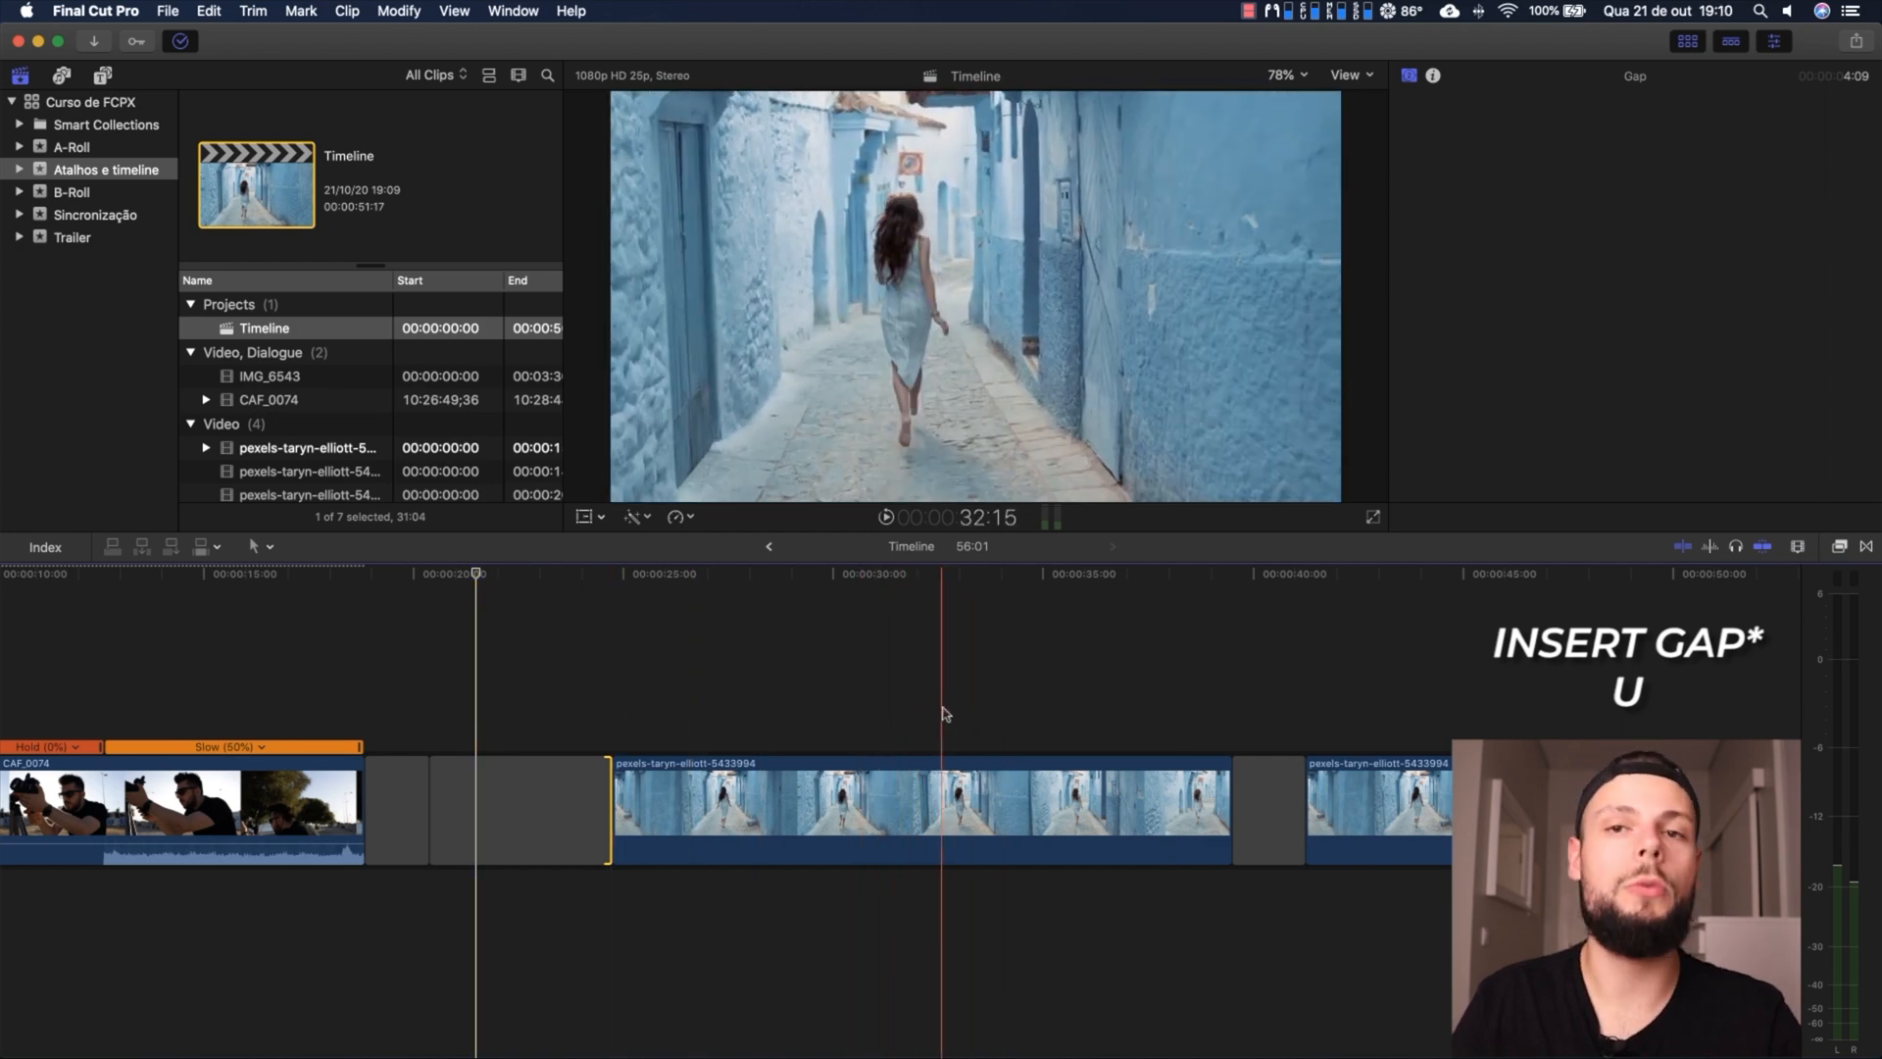
Insert a gap inside the first pexels clip at 32:15, extend it to about 5:08, and undo both changes
key(u)
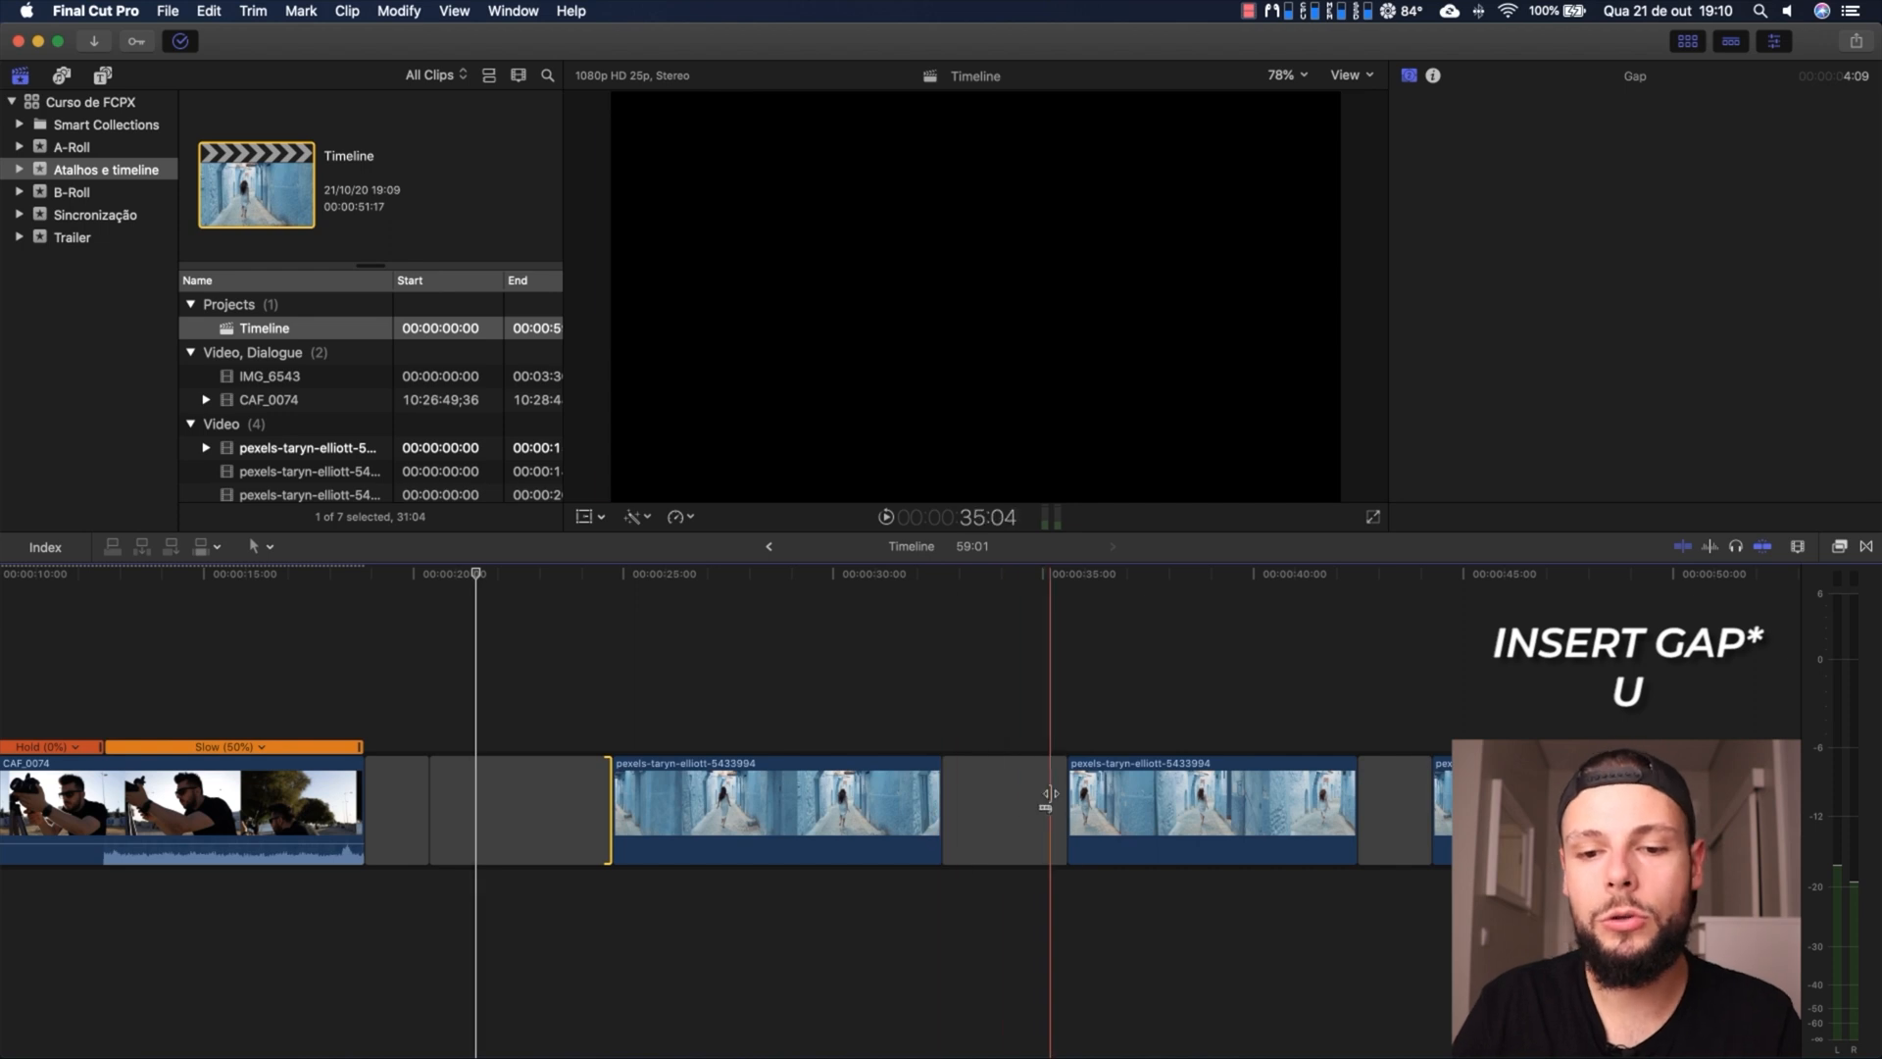
drag(1056, 796, 1162, 799)
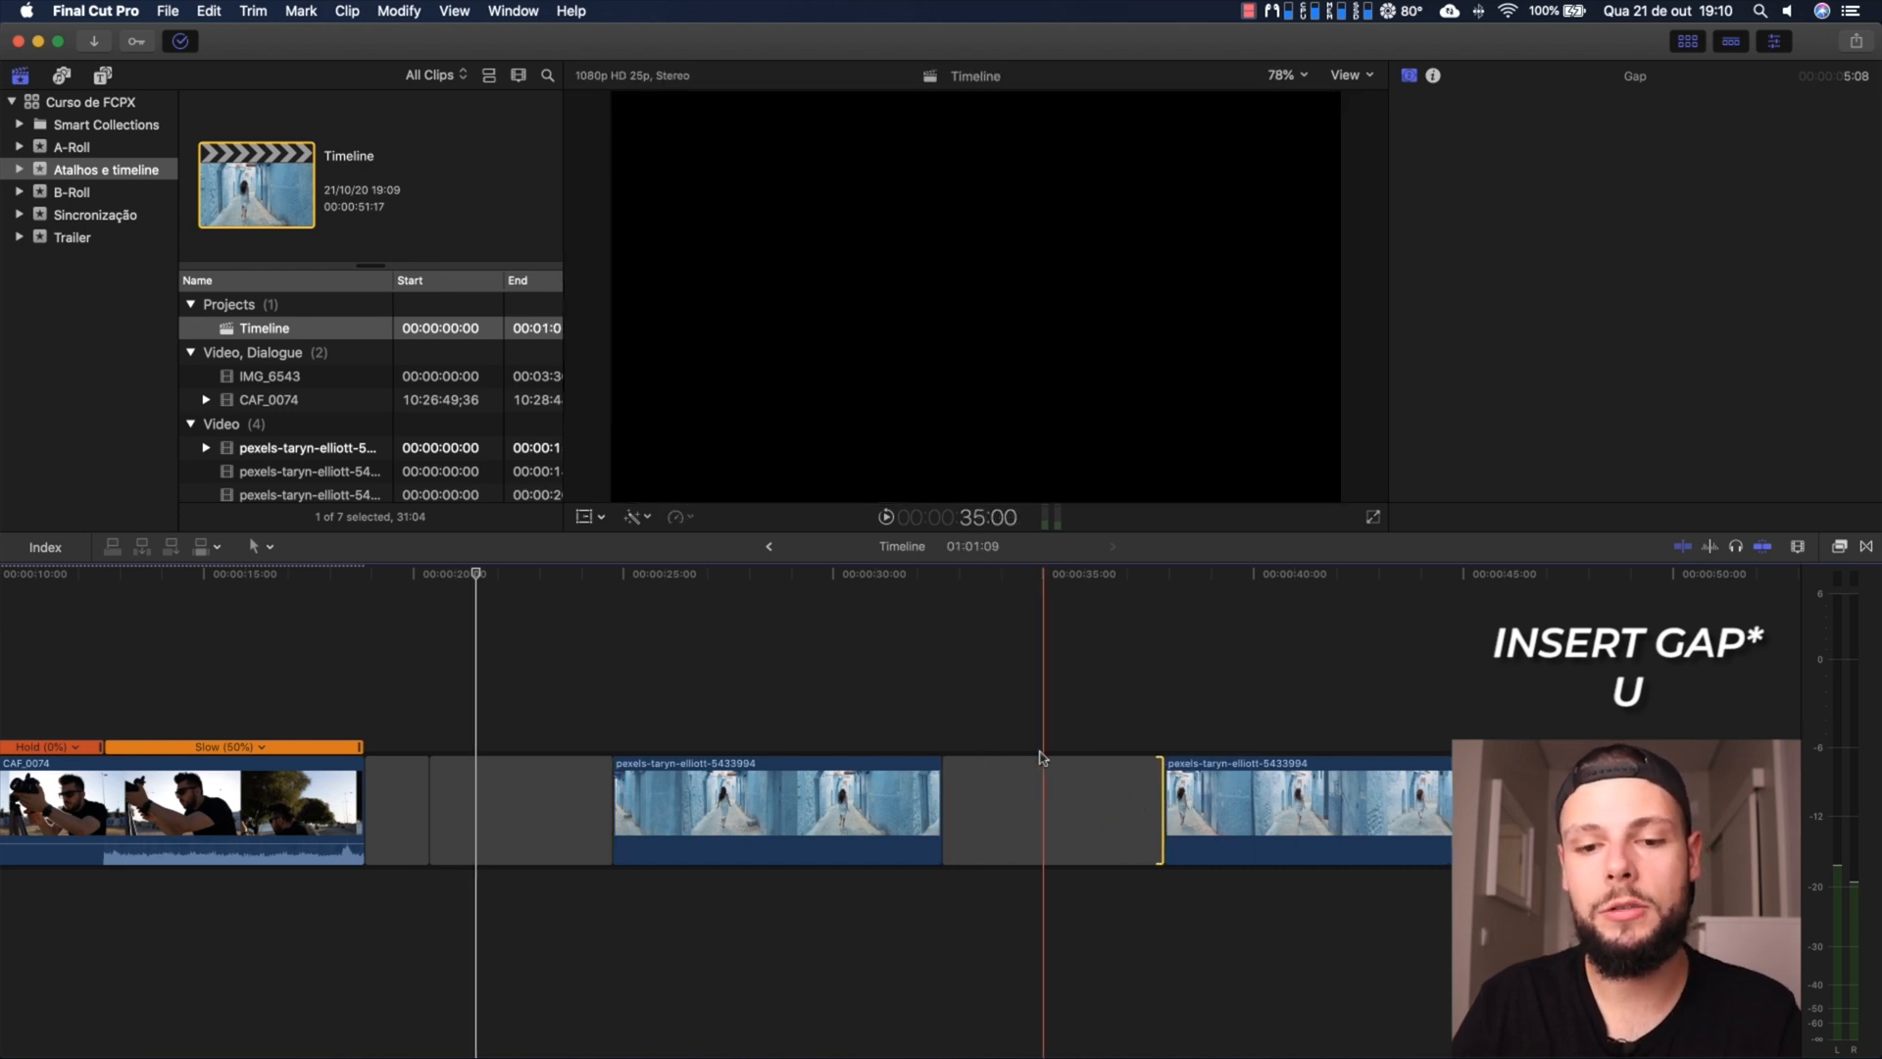
key(super+z)
key(super+z)
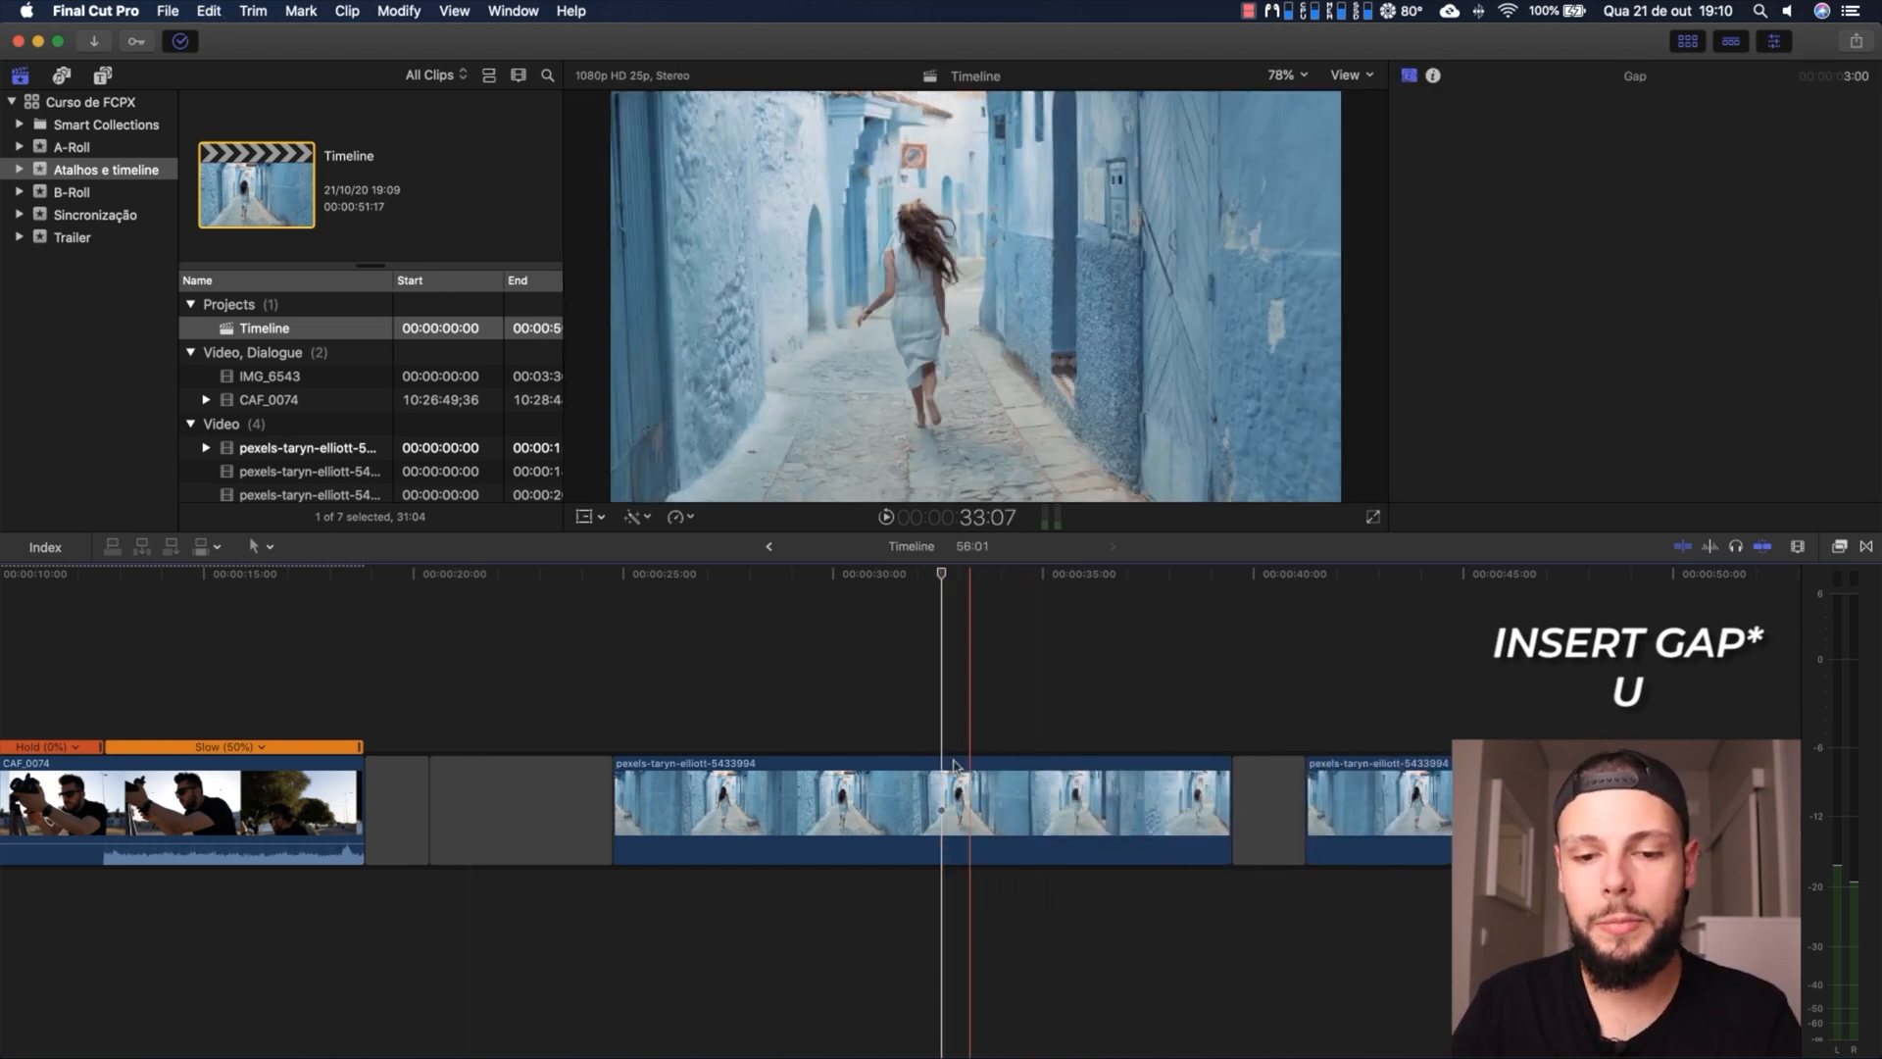
click(923, 781)
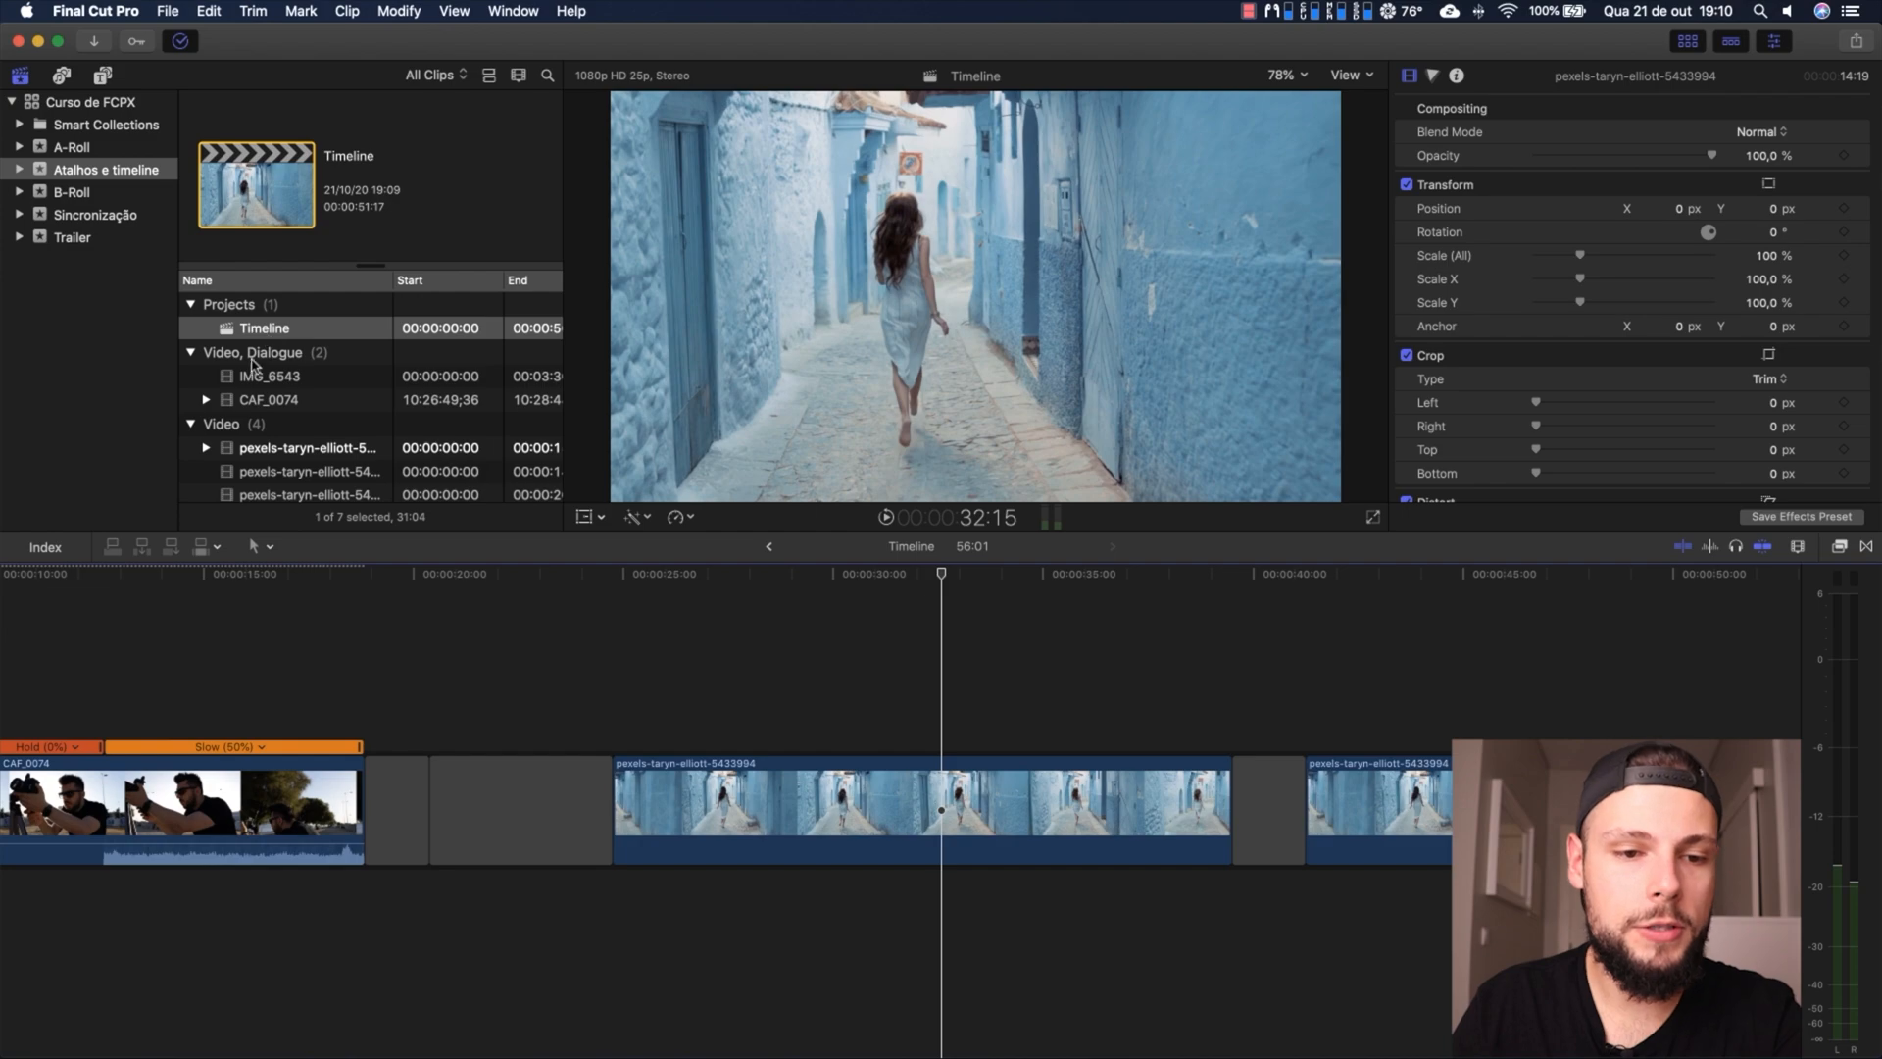
Mark a range in the IMG_6543 source clip from about 1:25:22 to 1:49:12
click(258, 377)
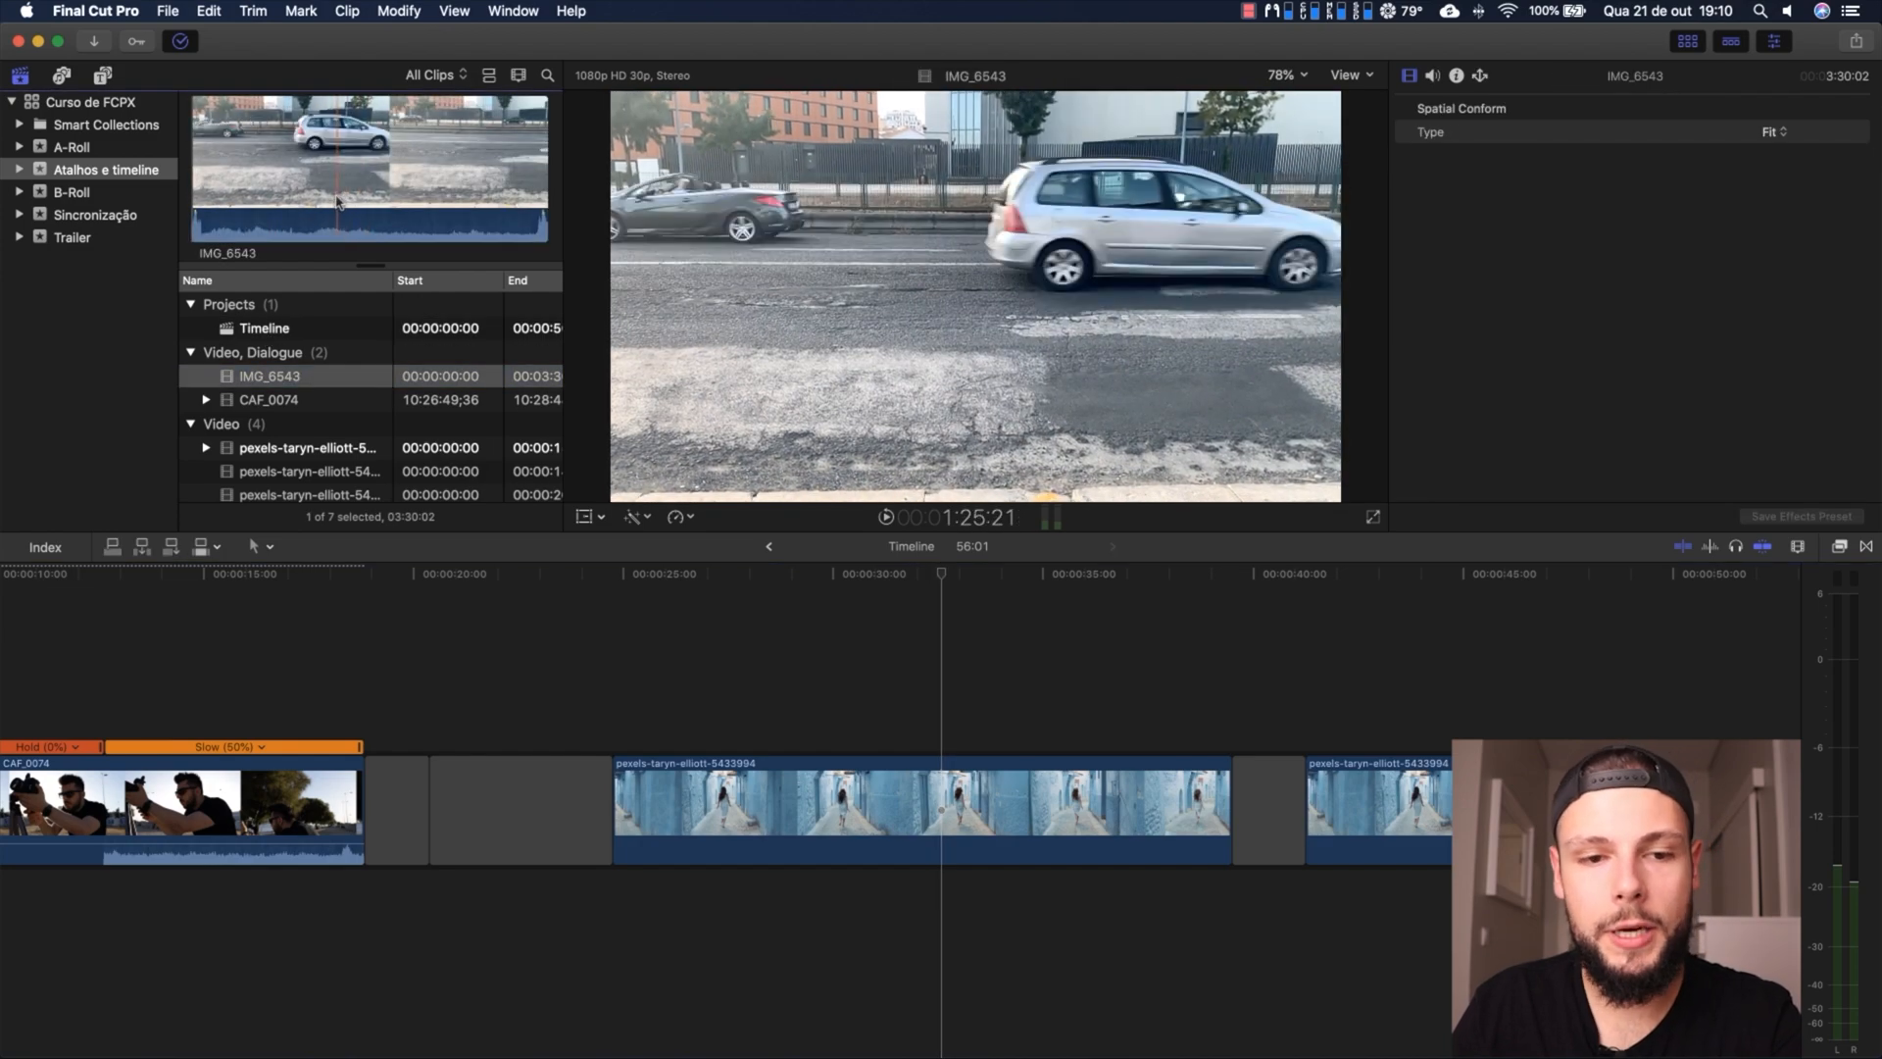
key(i)
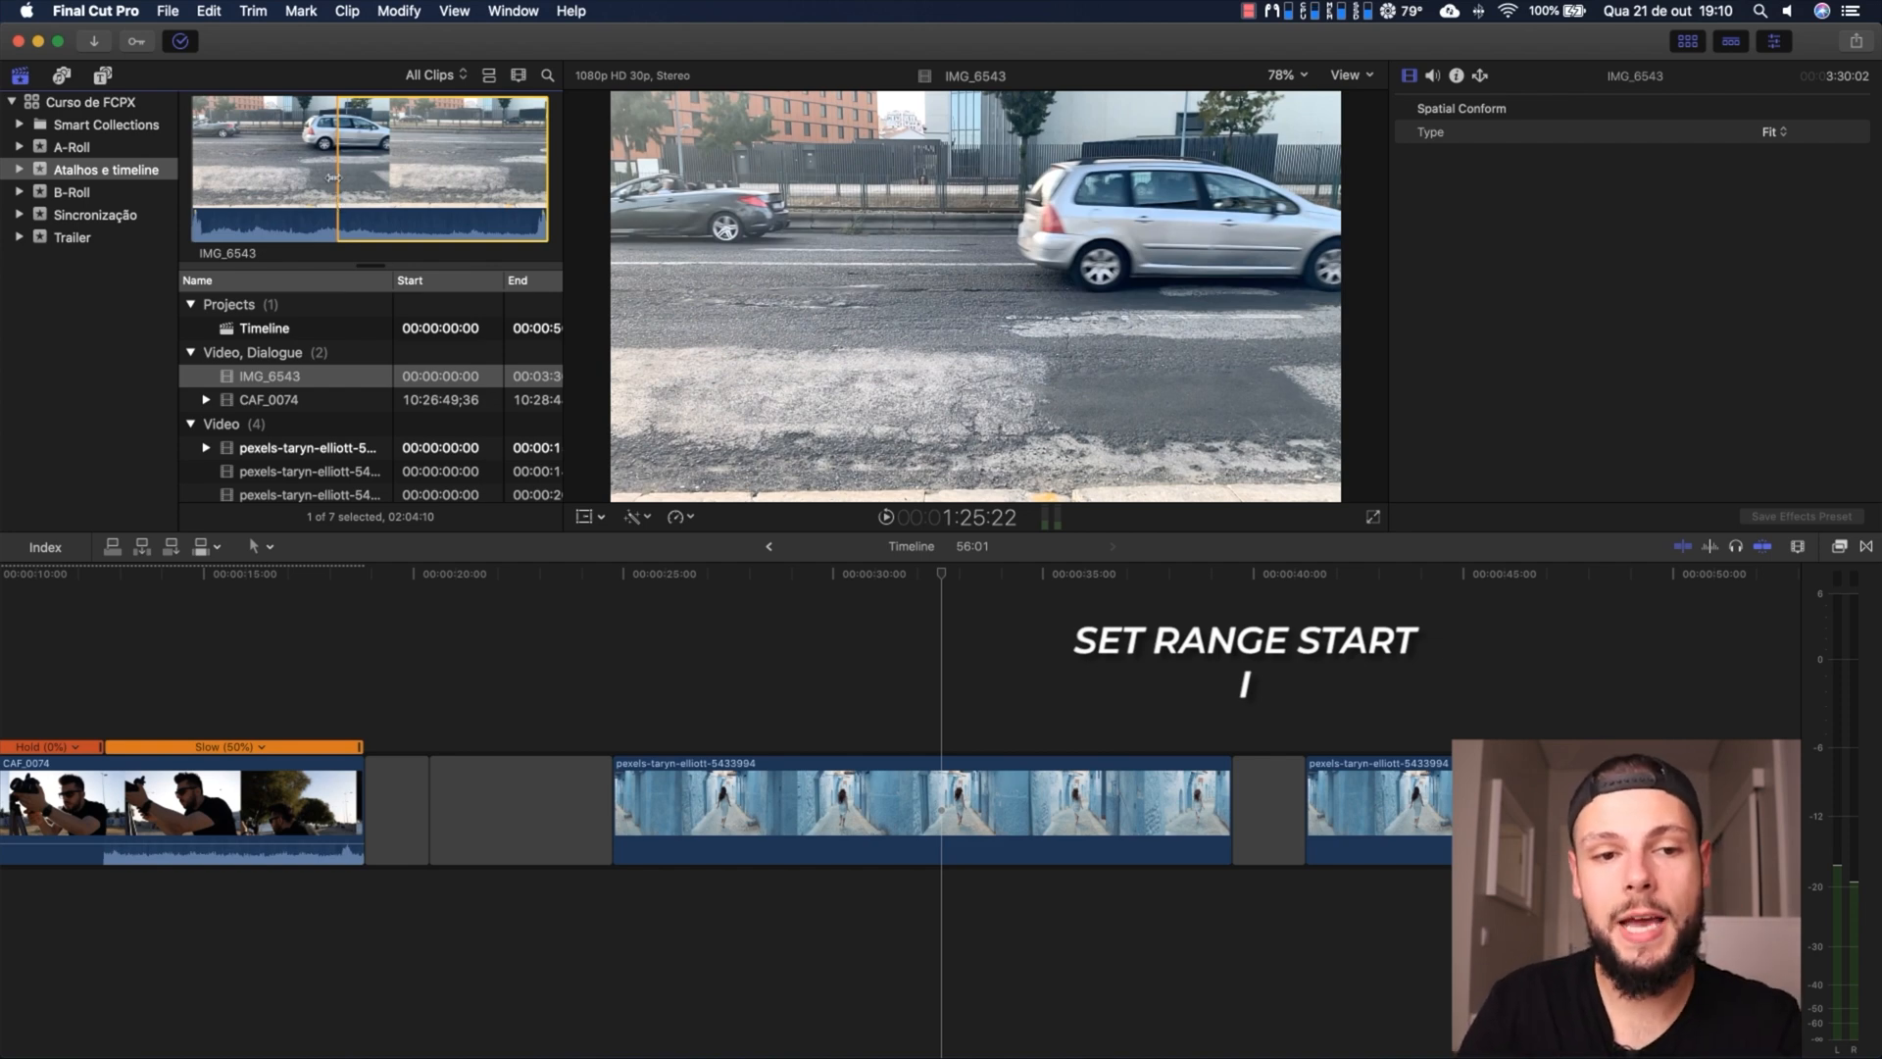
key(o)
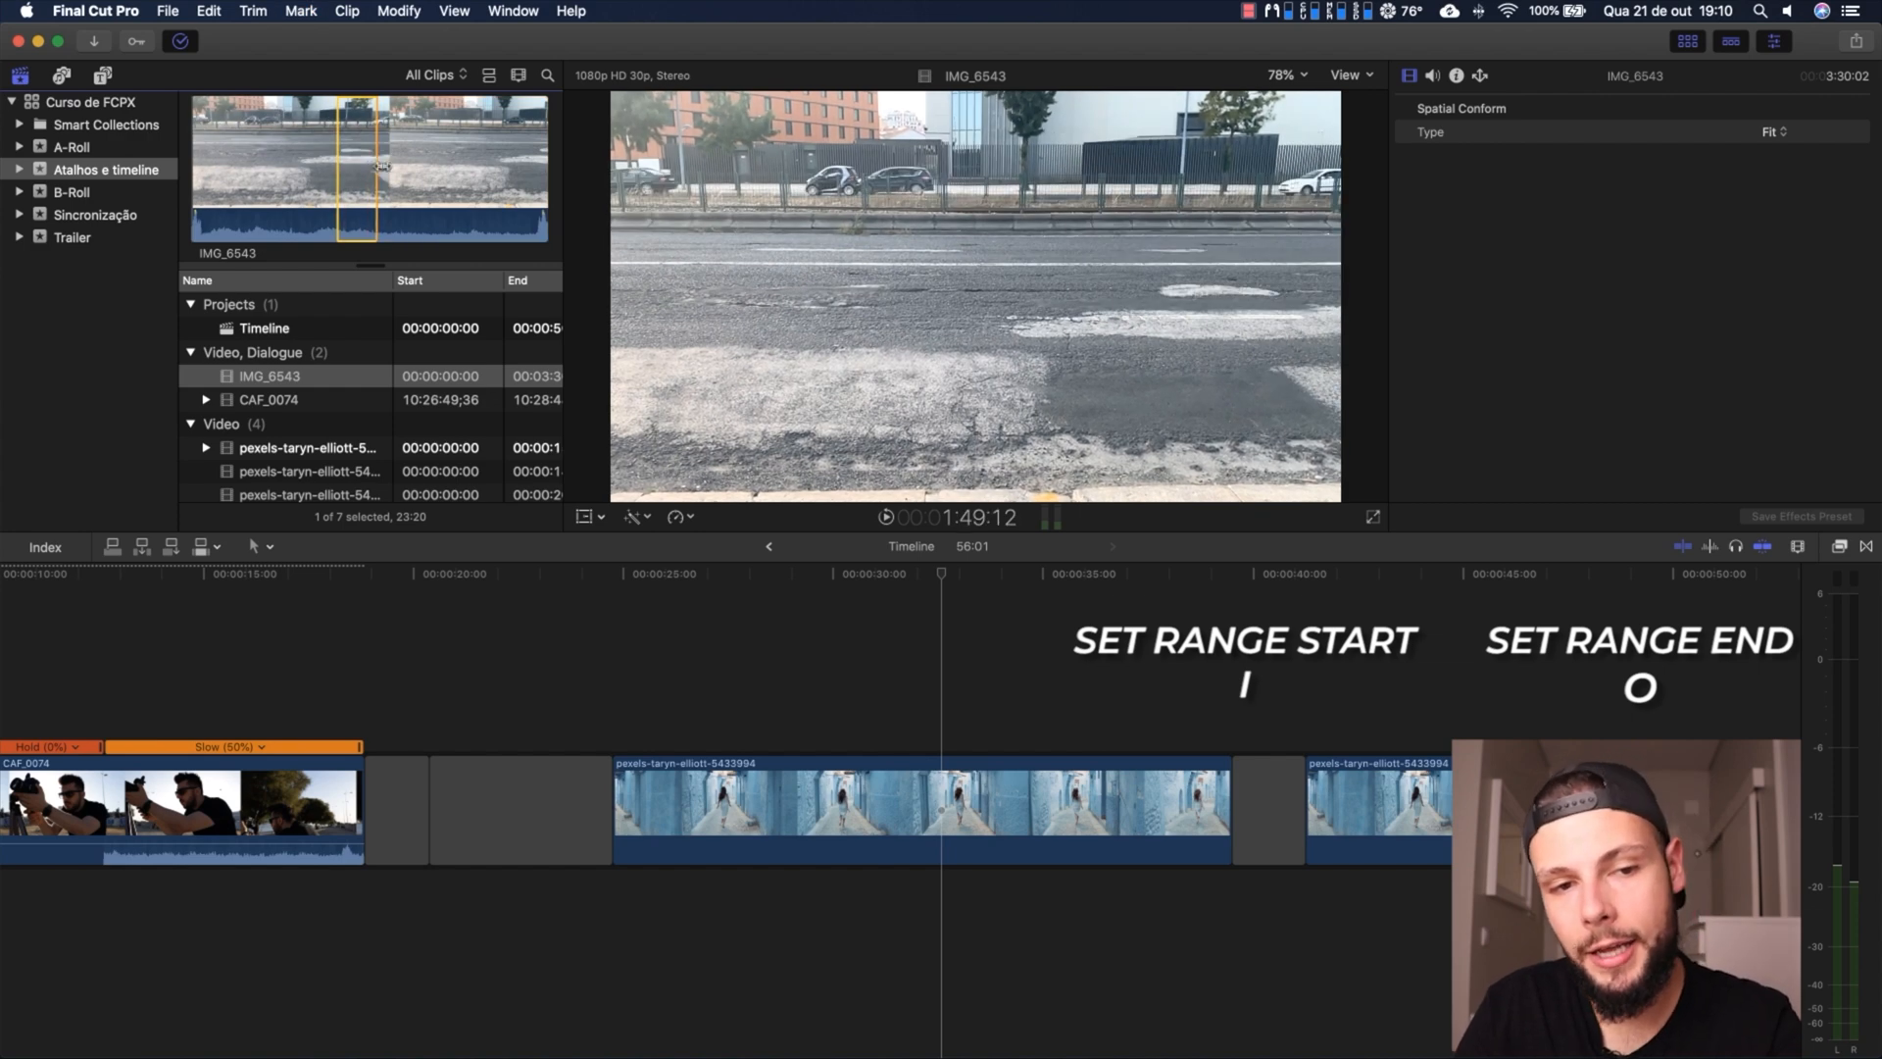
Place the marked IMG_6543 range above the first pexels clip as a connected clip, and delete it
drag(374, 167, 578, 669)
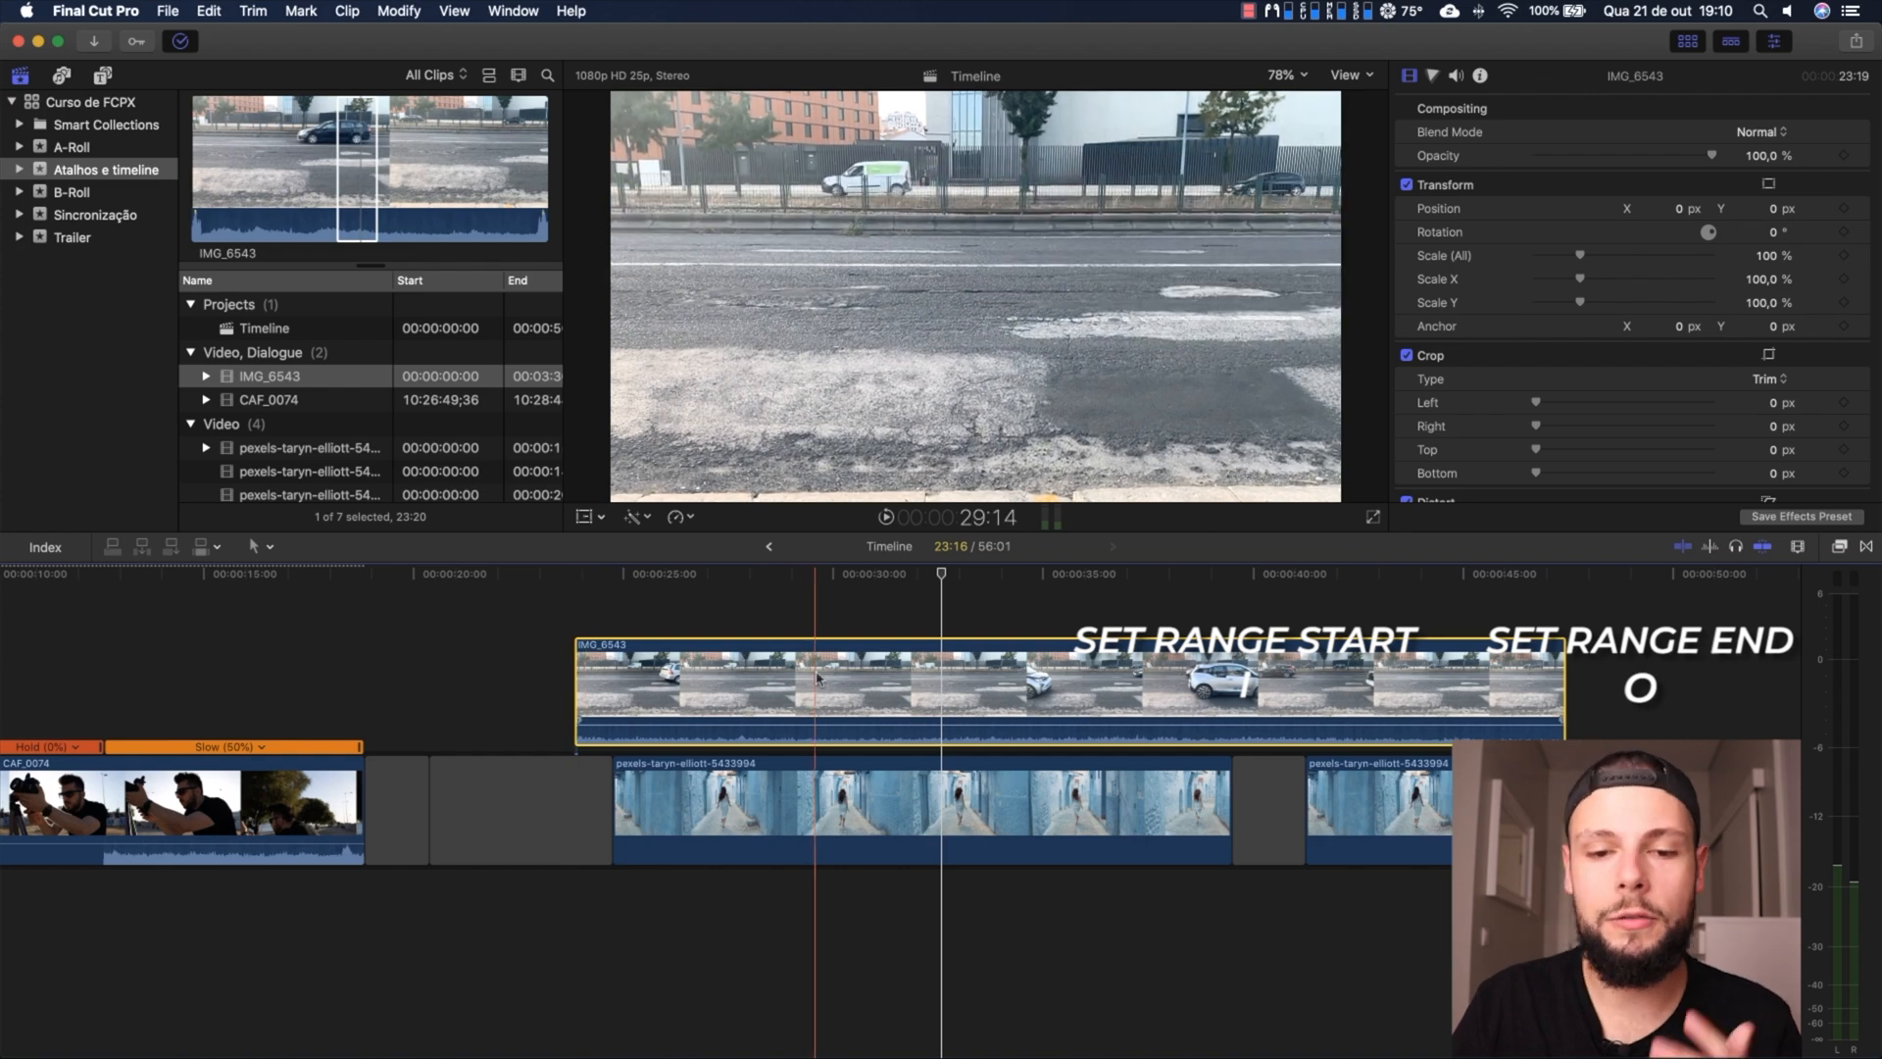
key(Delete)
Mark a range about 7:07 long within the first pexels clip, and select a wider one with the Range Selection tool
click(754, 727)
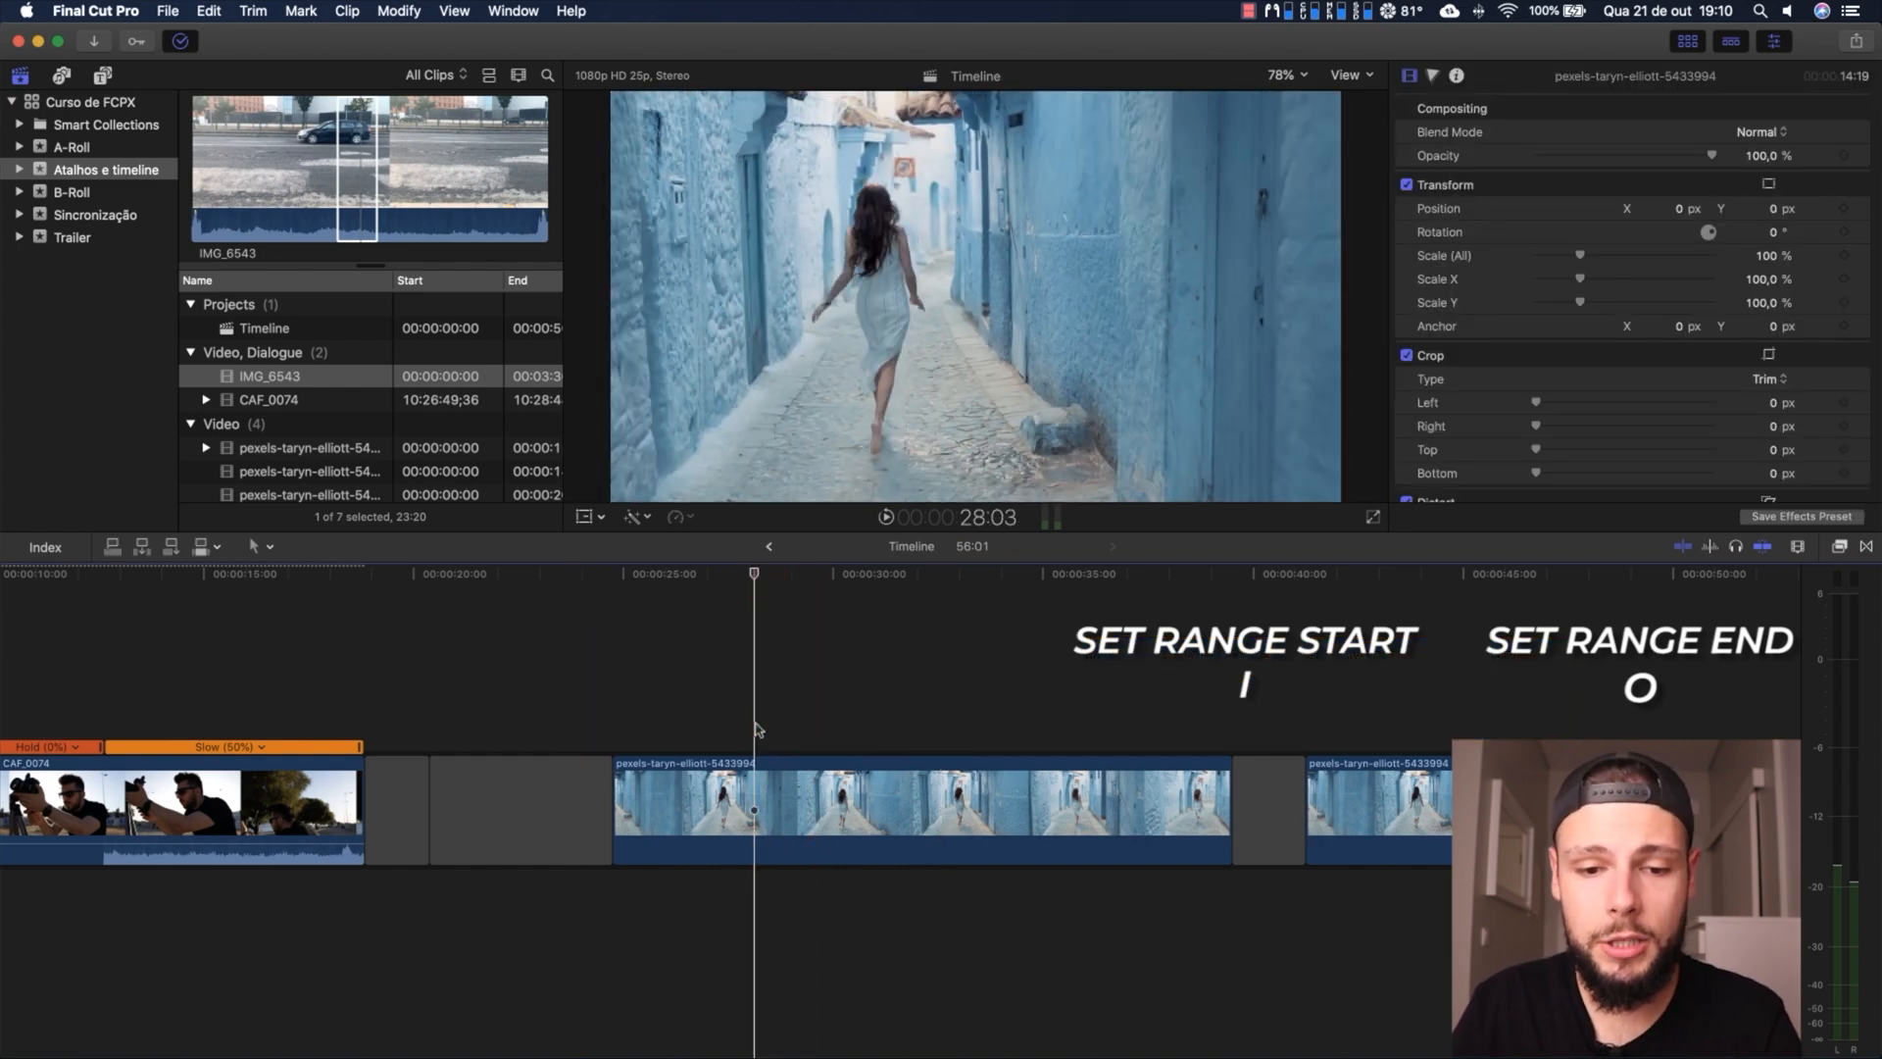
click(745, 796)
key(i)
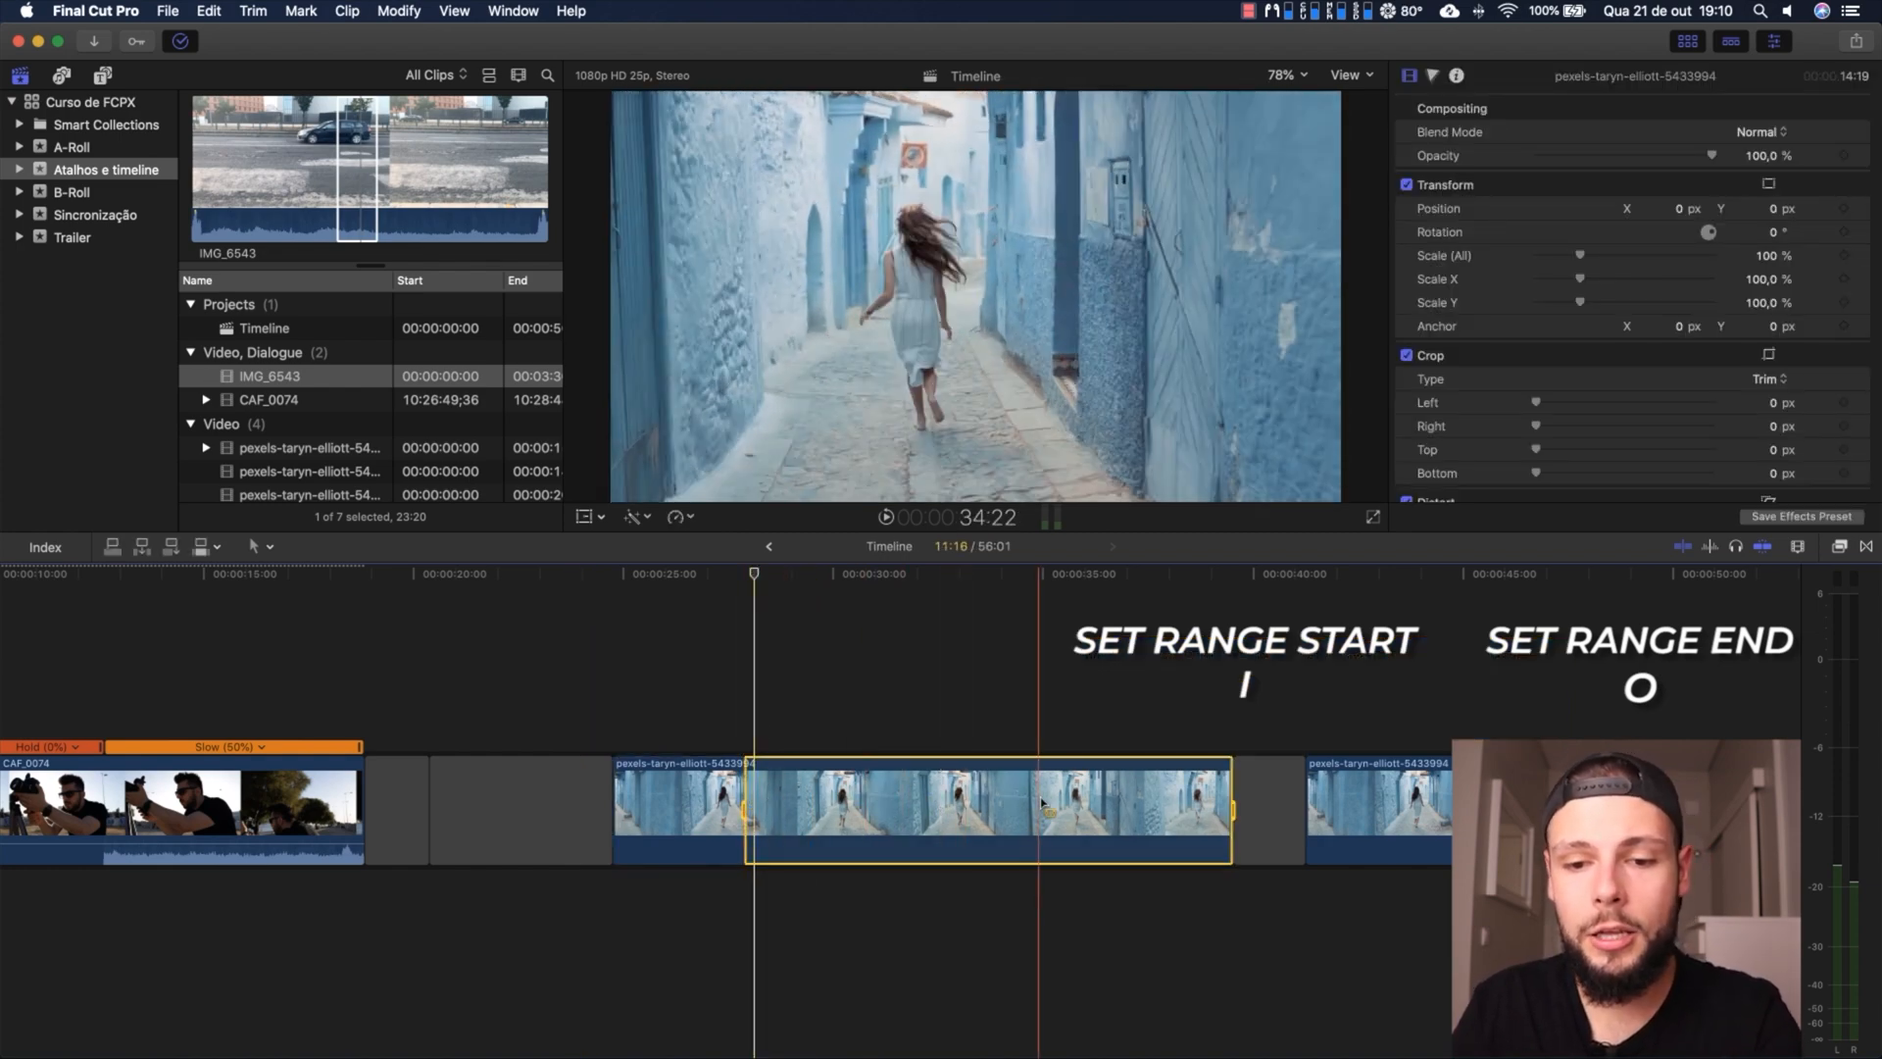
key(o)
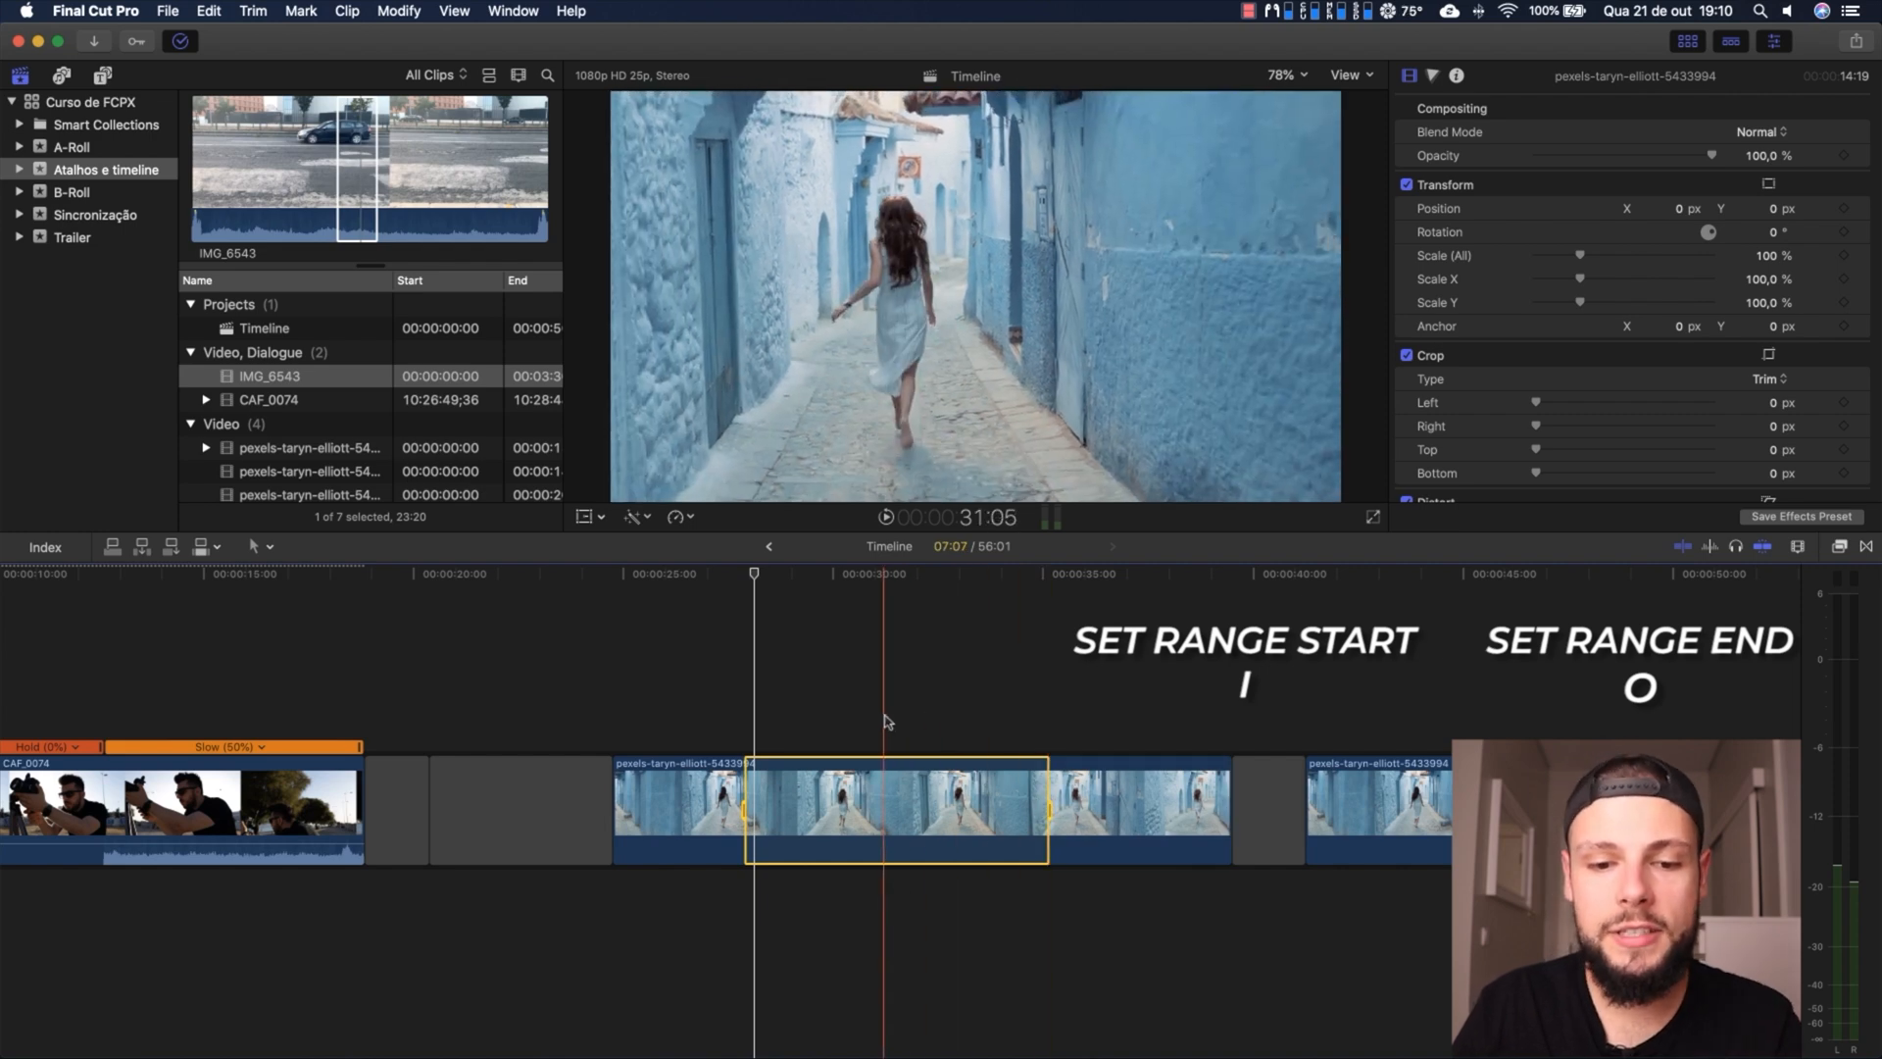
key(r)
drag(664, 810, 1112, 809)
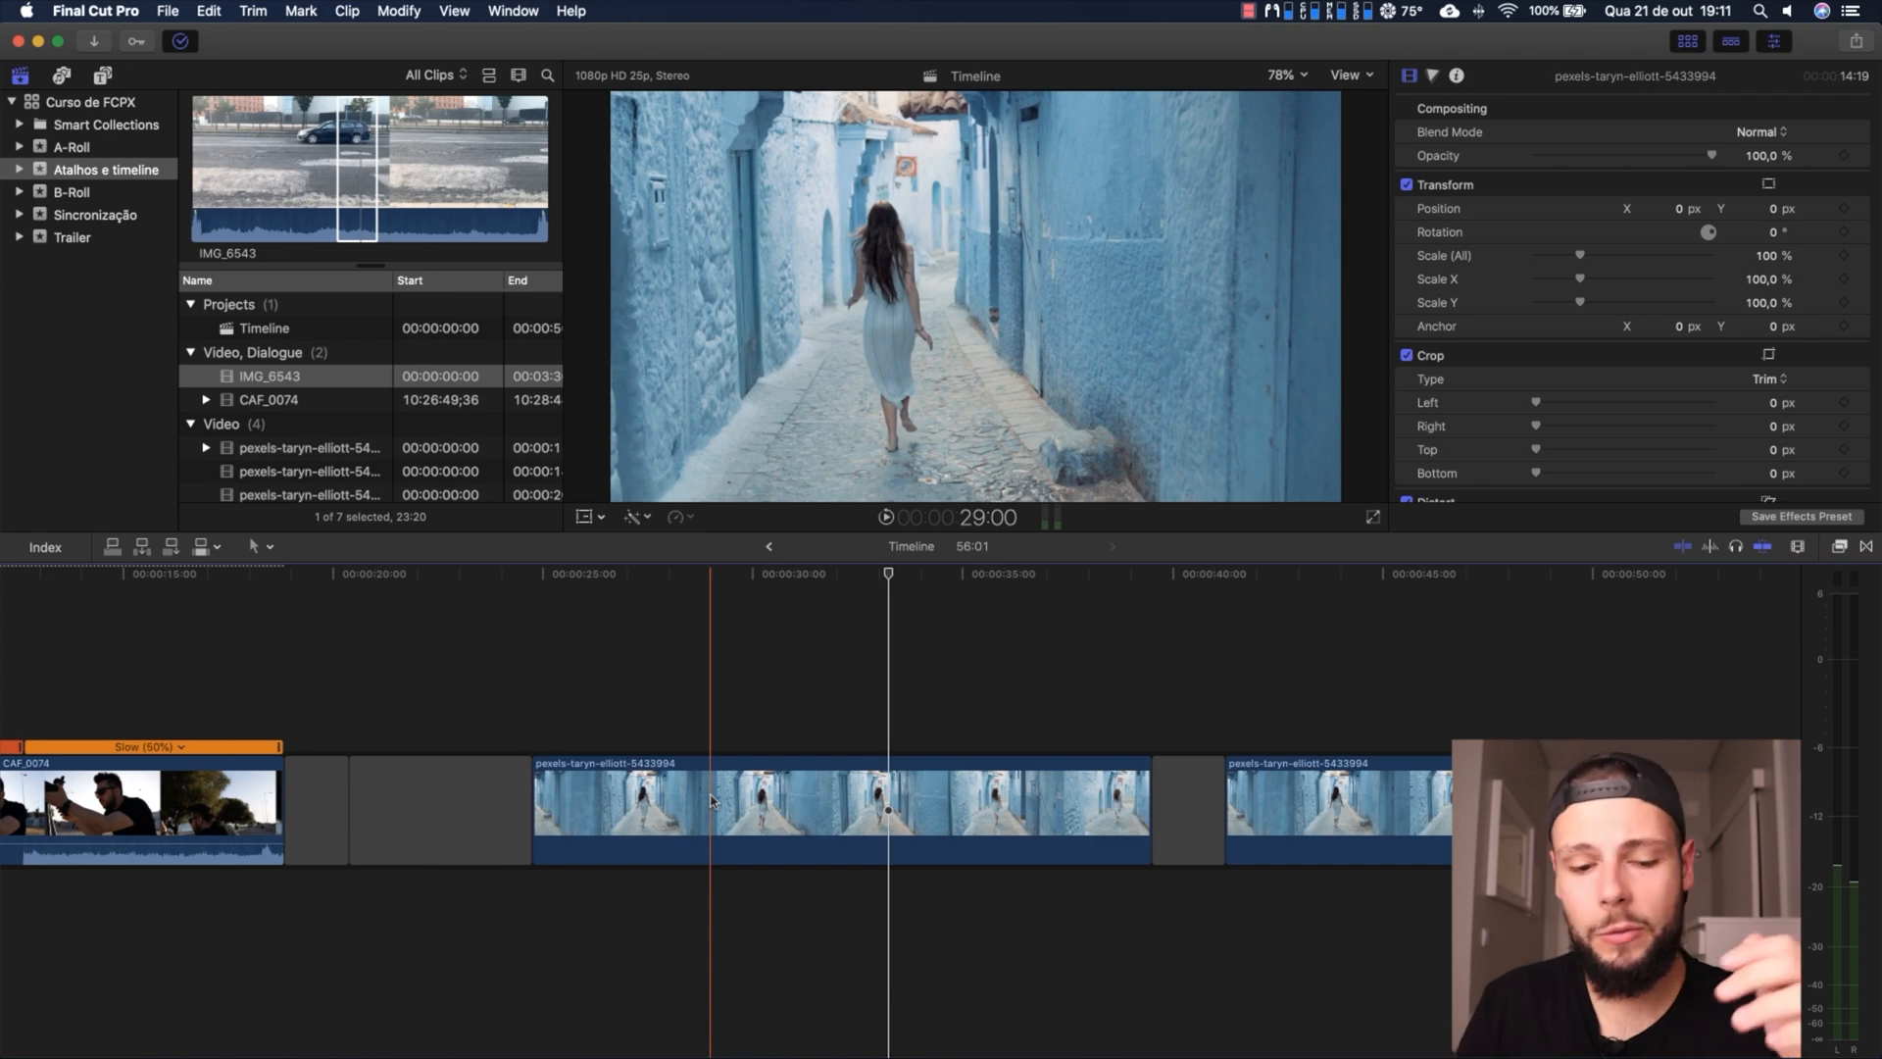
Raise the master exposure of the first pexels clip to 9% with the Color Board
click(711, 806)
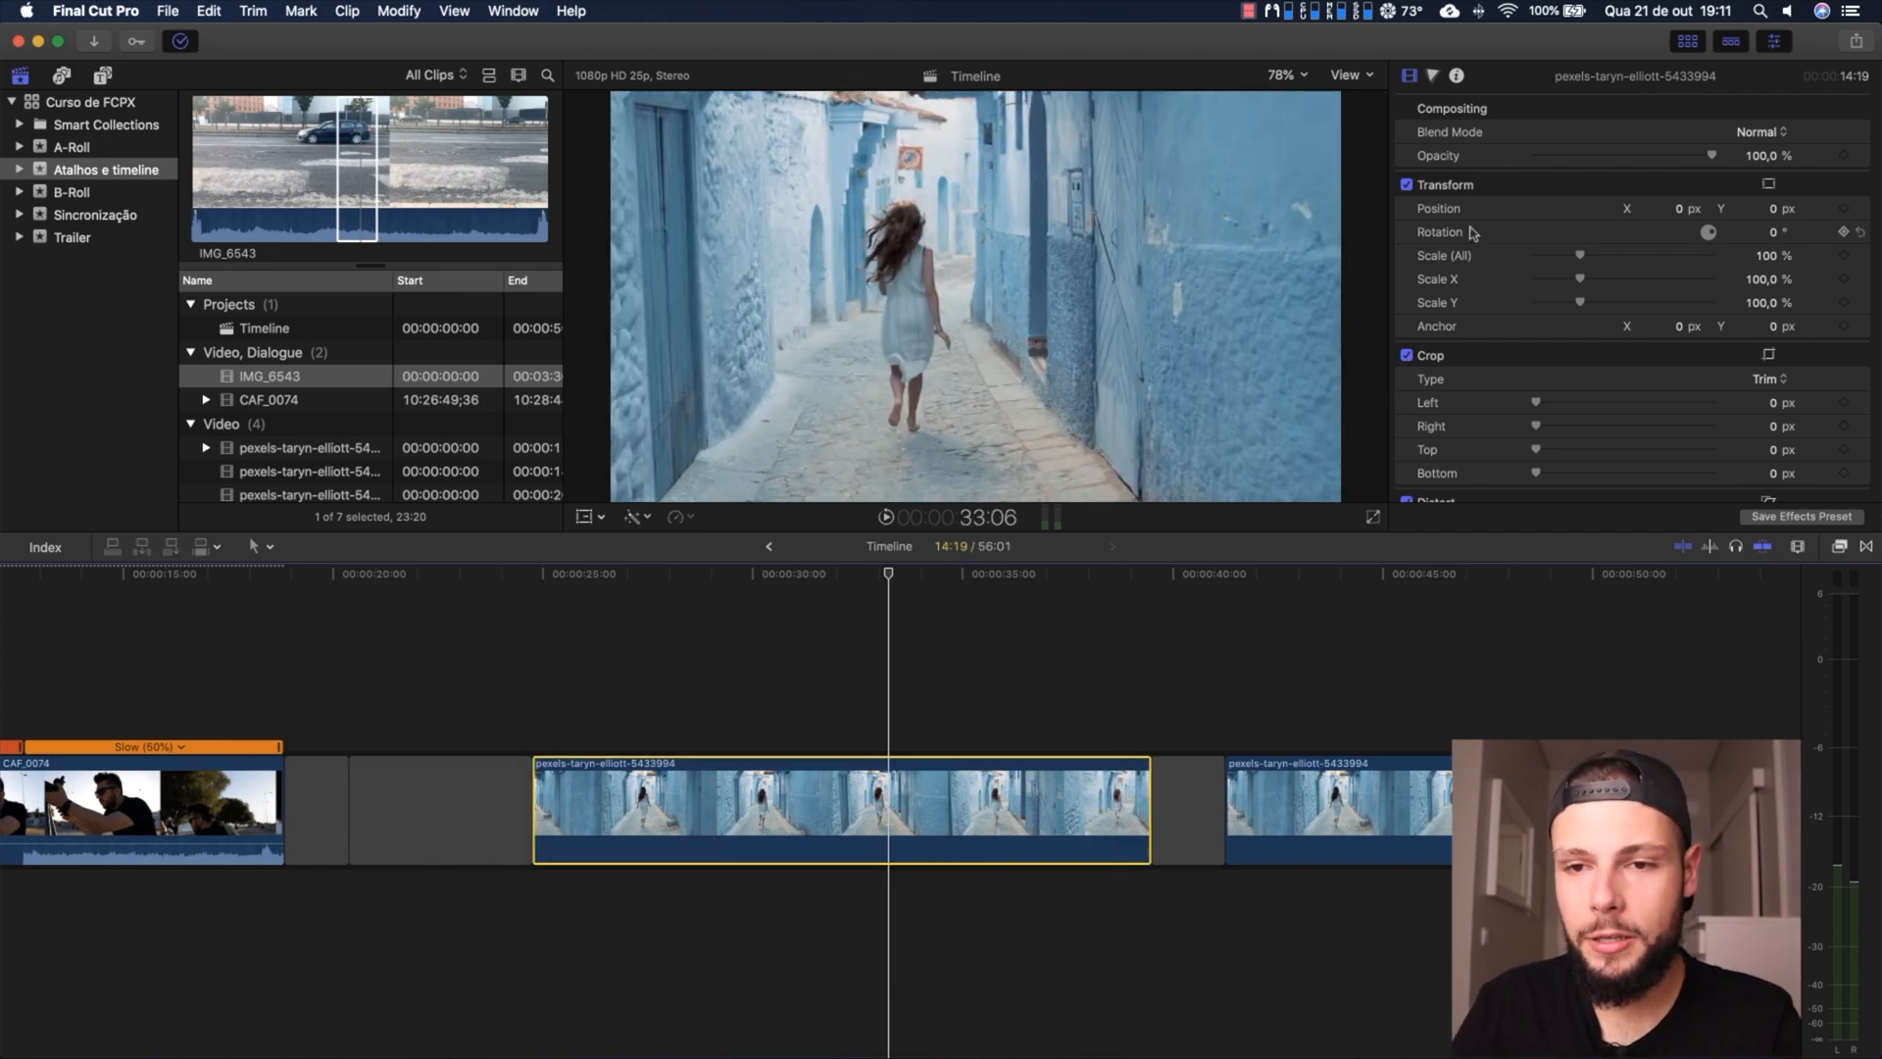
click(1431, 76)
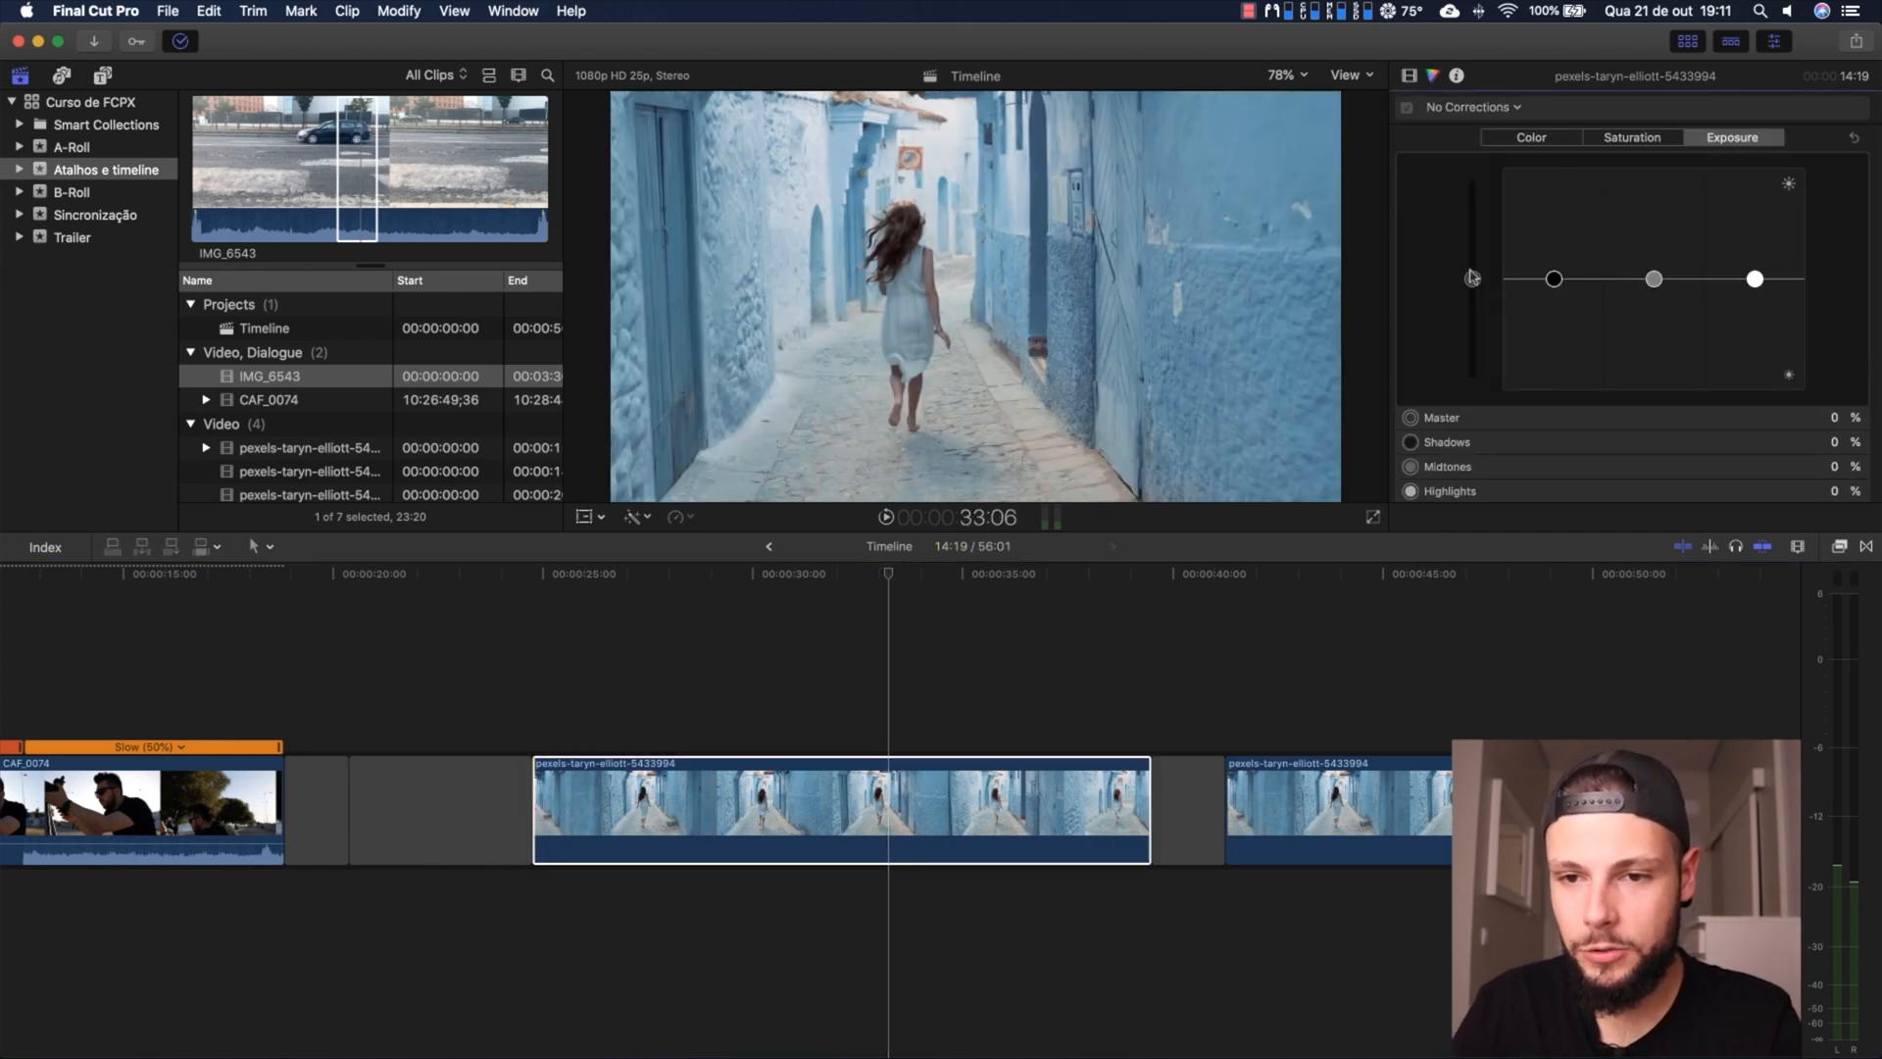
drag(1473, 280, 1470, 265)
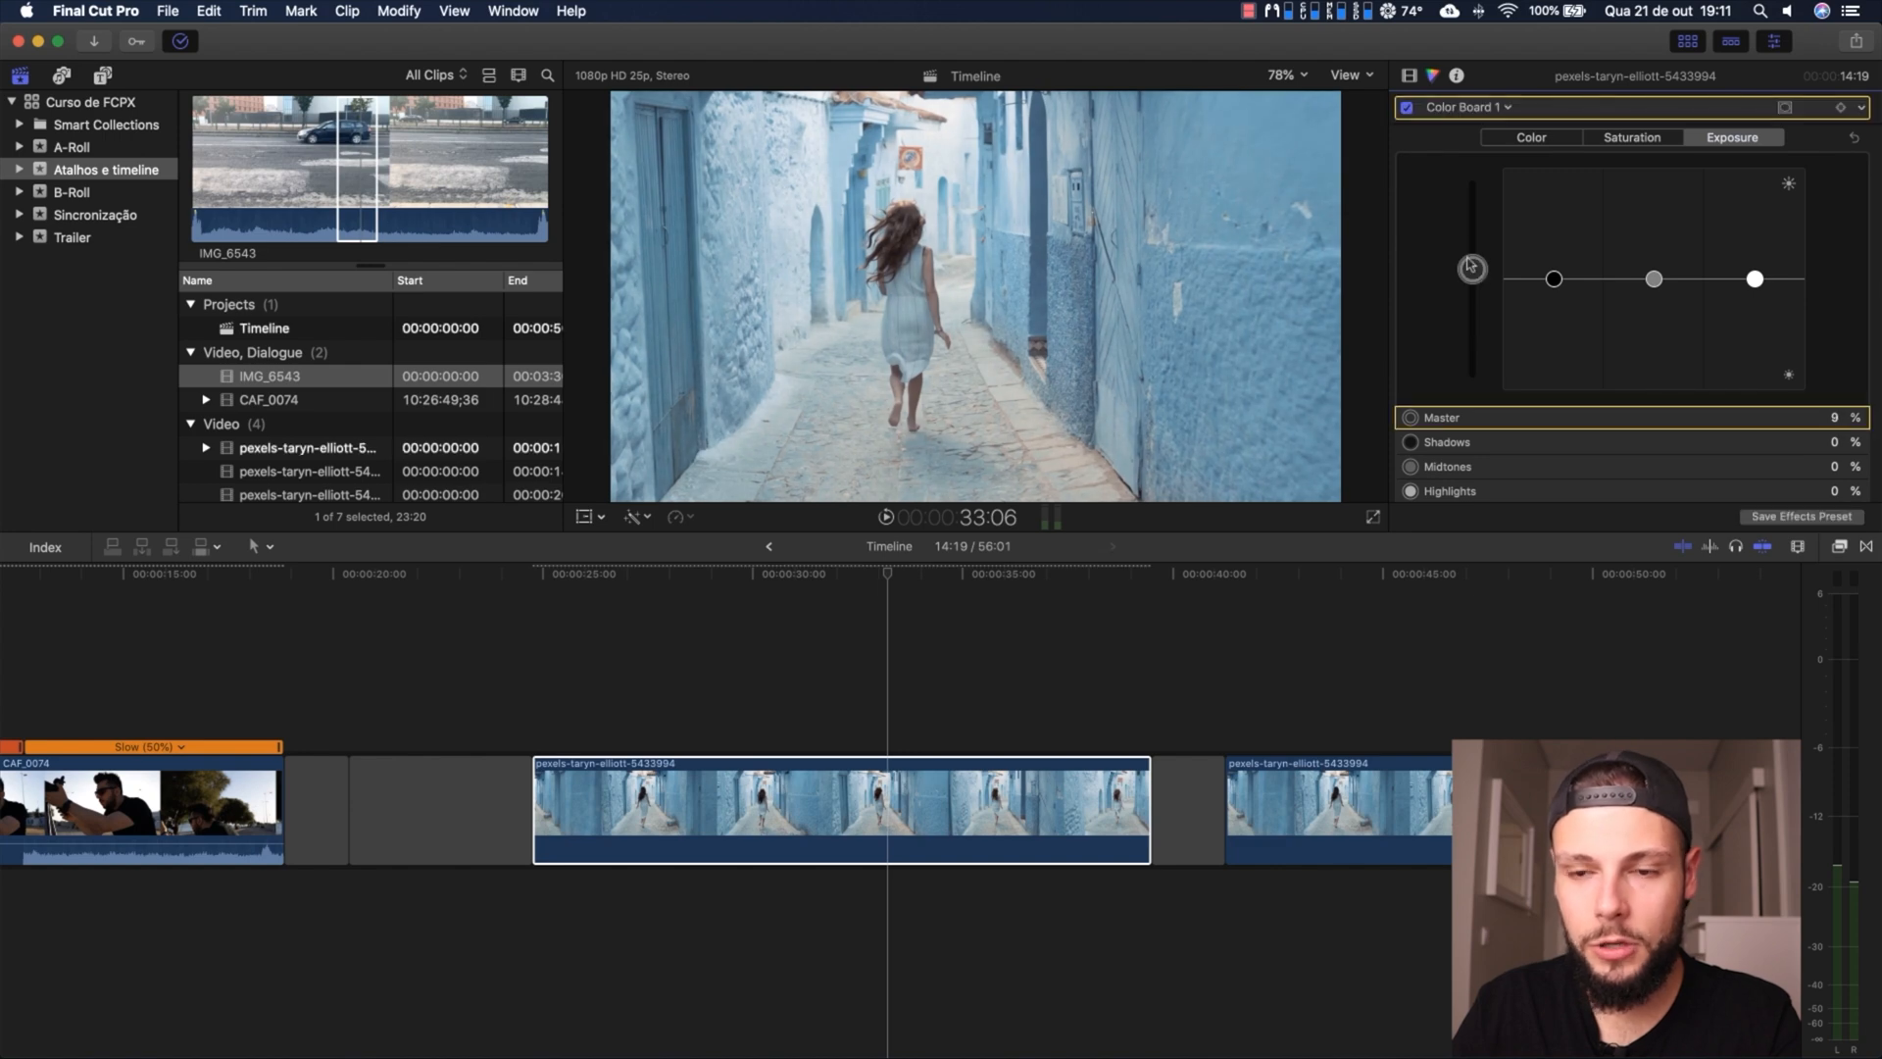
click(659, 722)
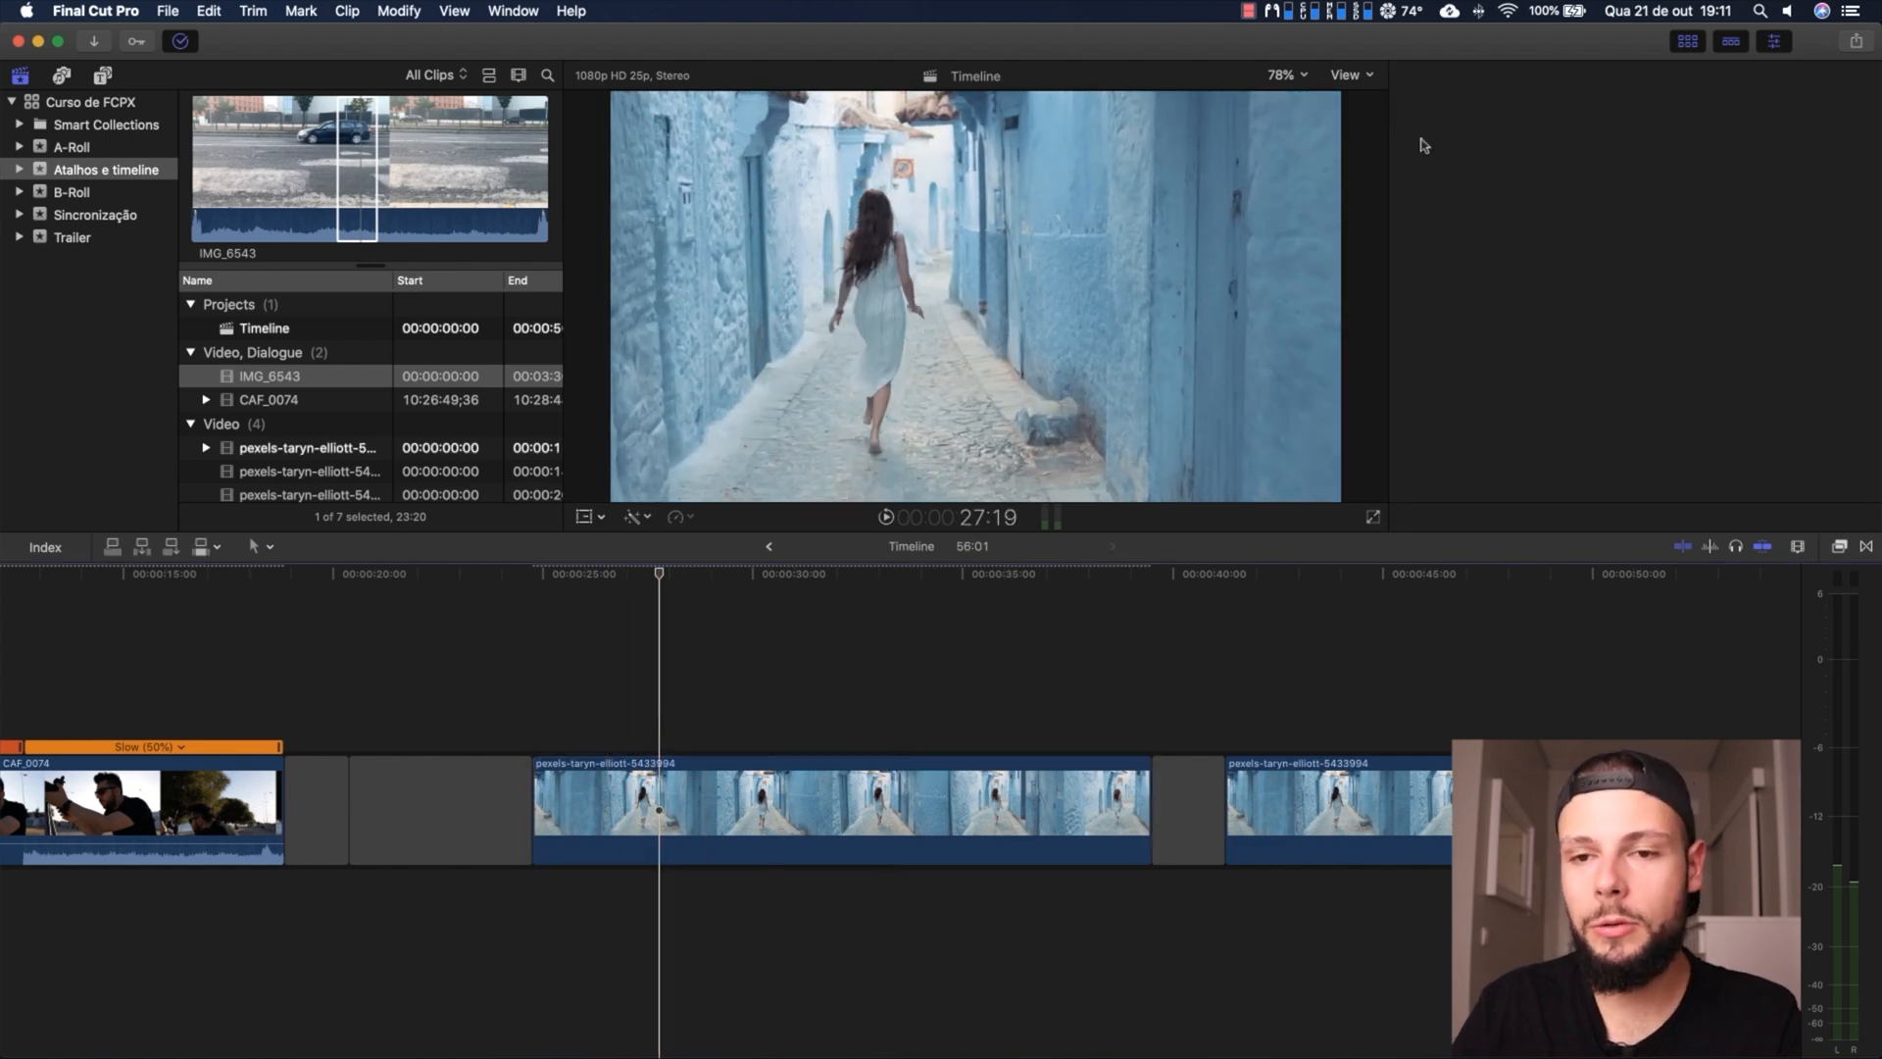
Add the Sharpen effect to the first pexels clip alongside its Color Board
click(796, 848)
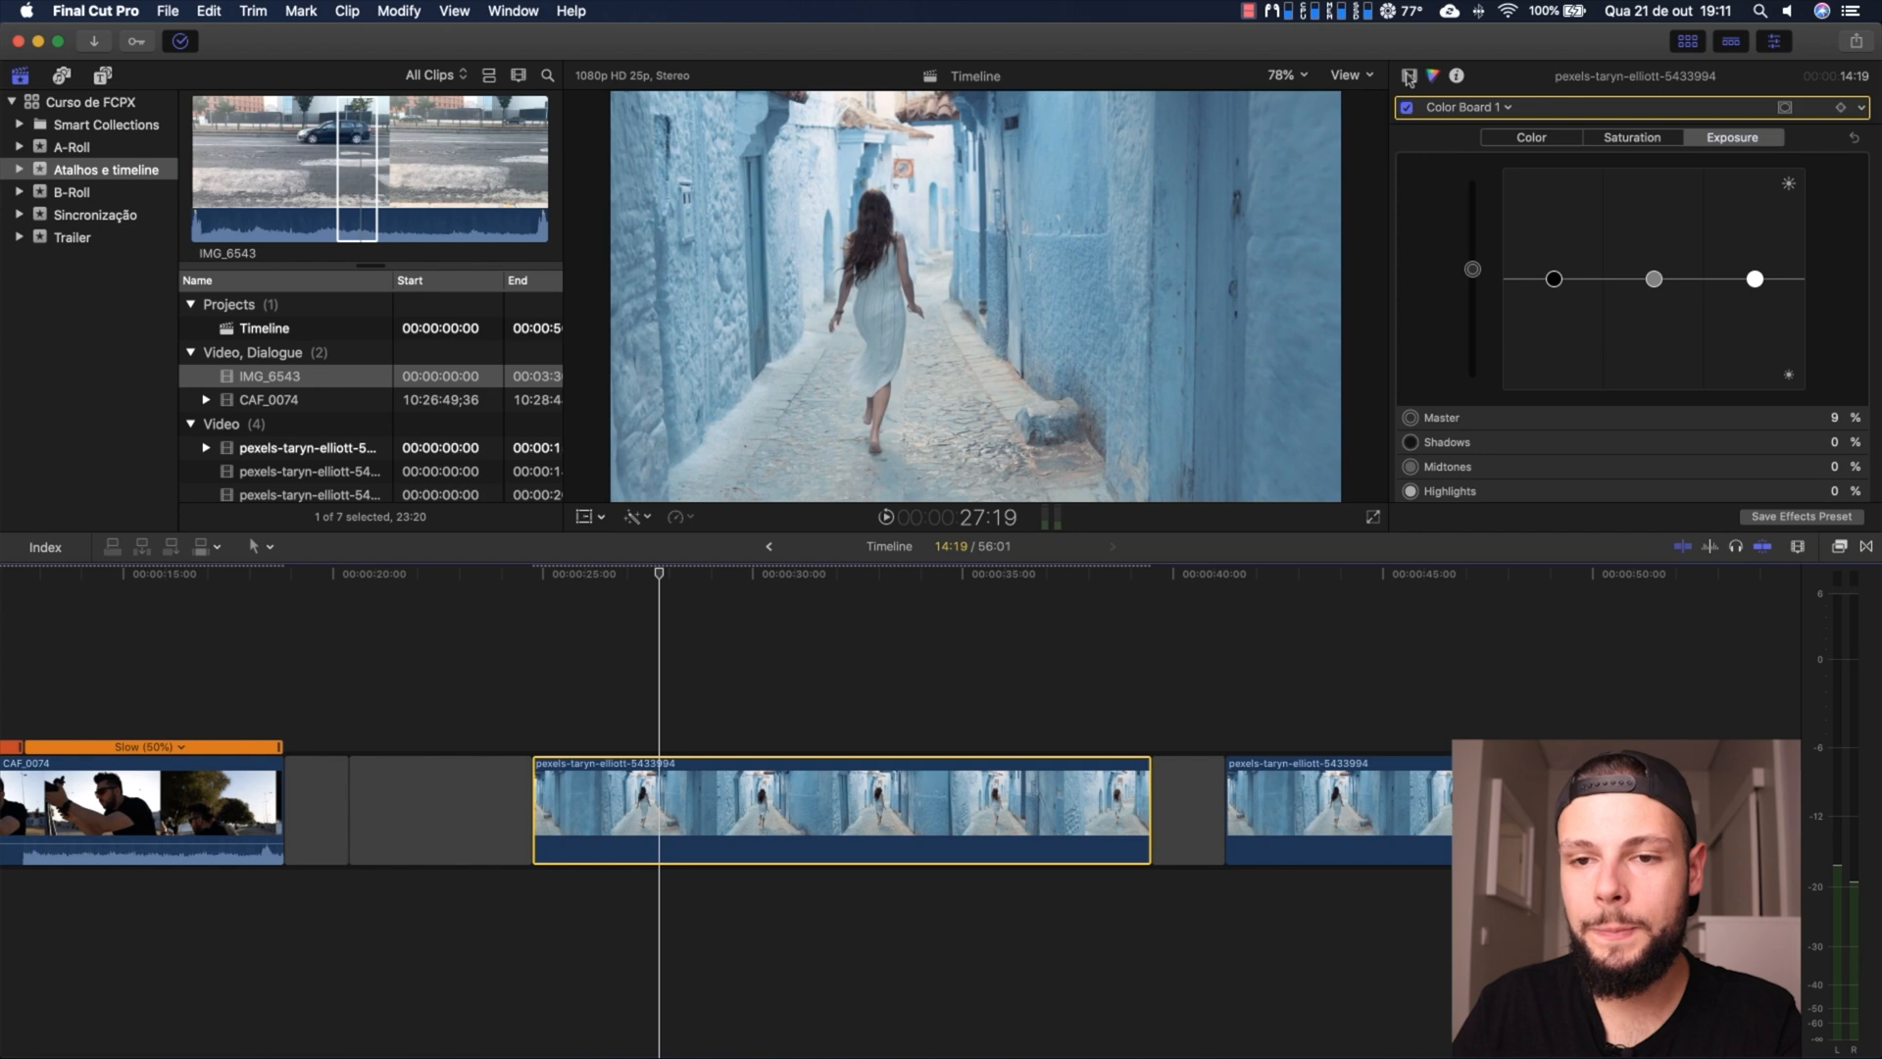
click(1409, 76)
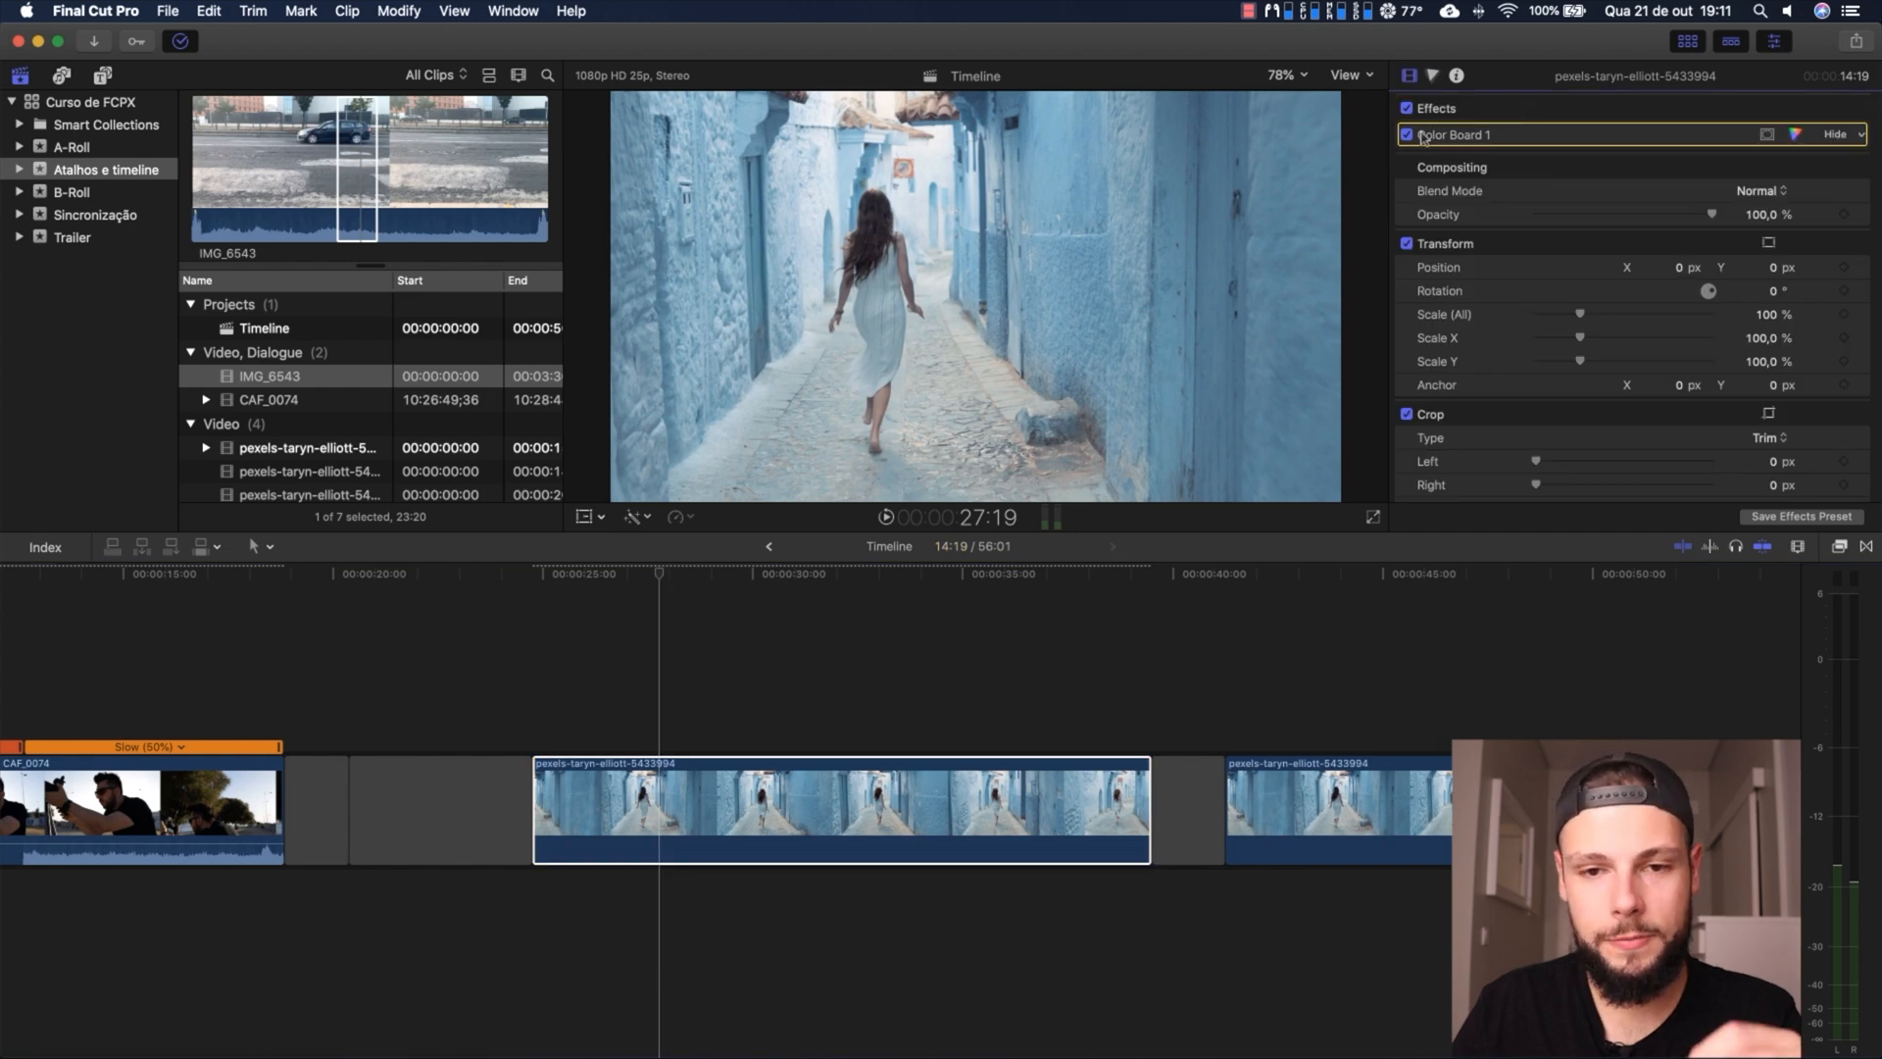
click(1838, 547)
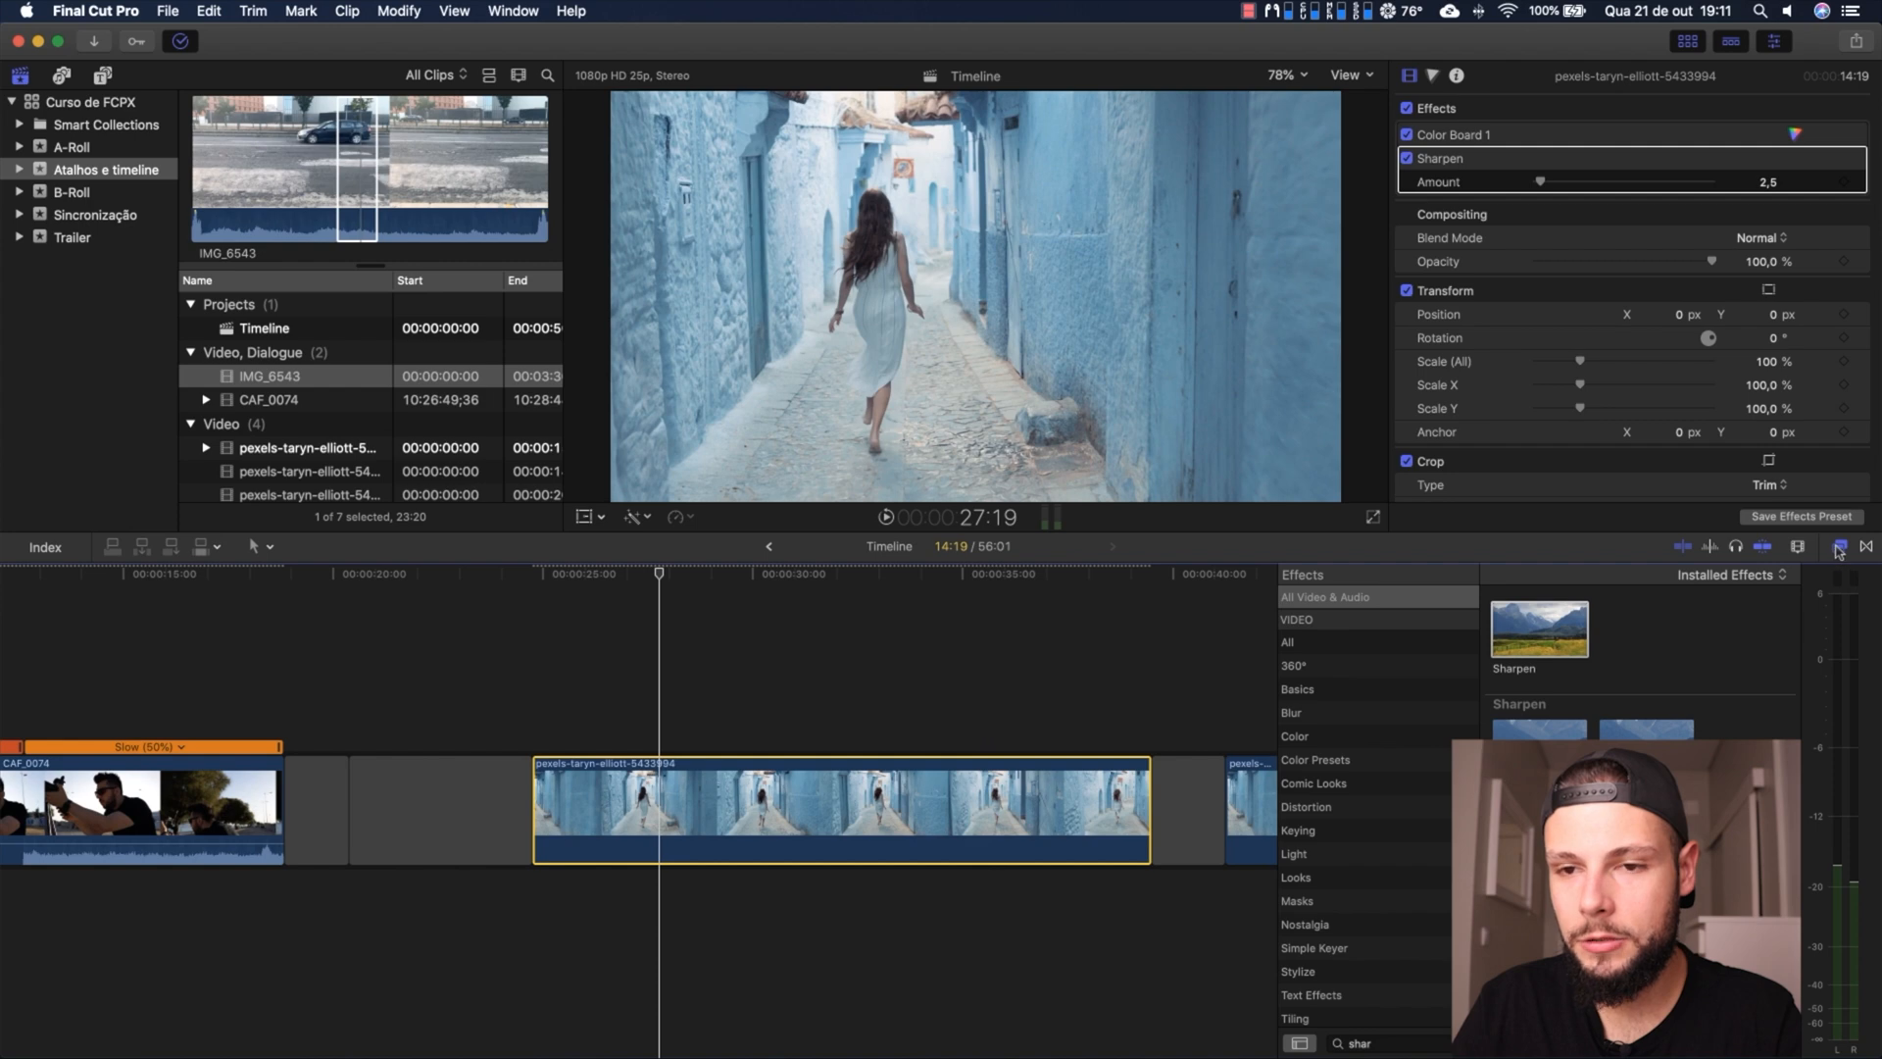
click(1837, 546)
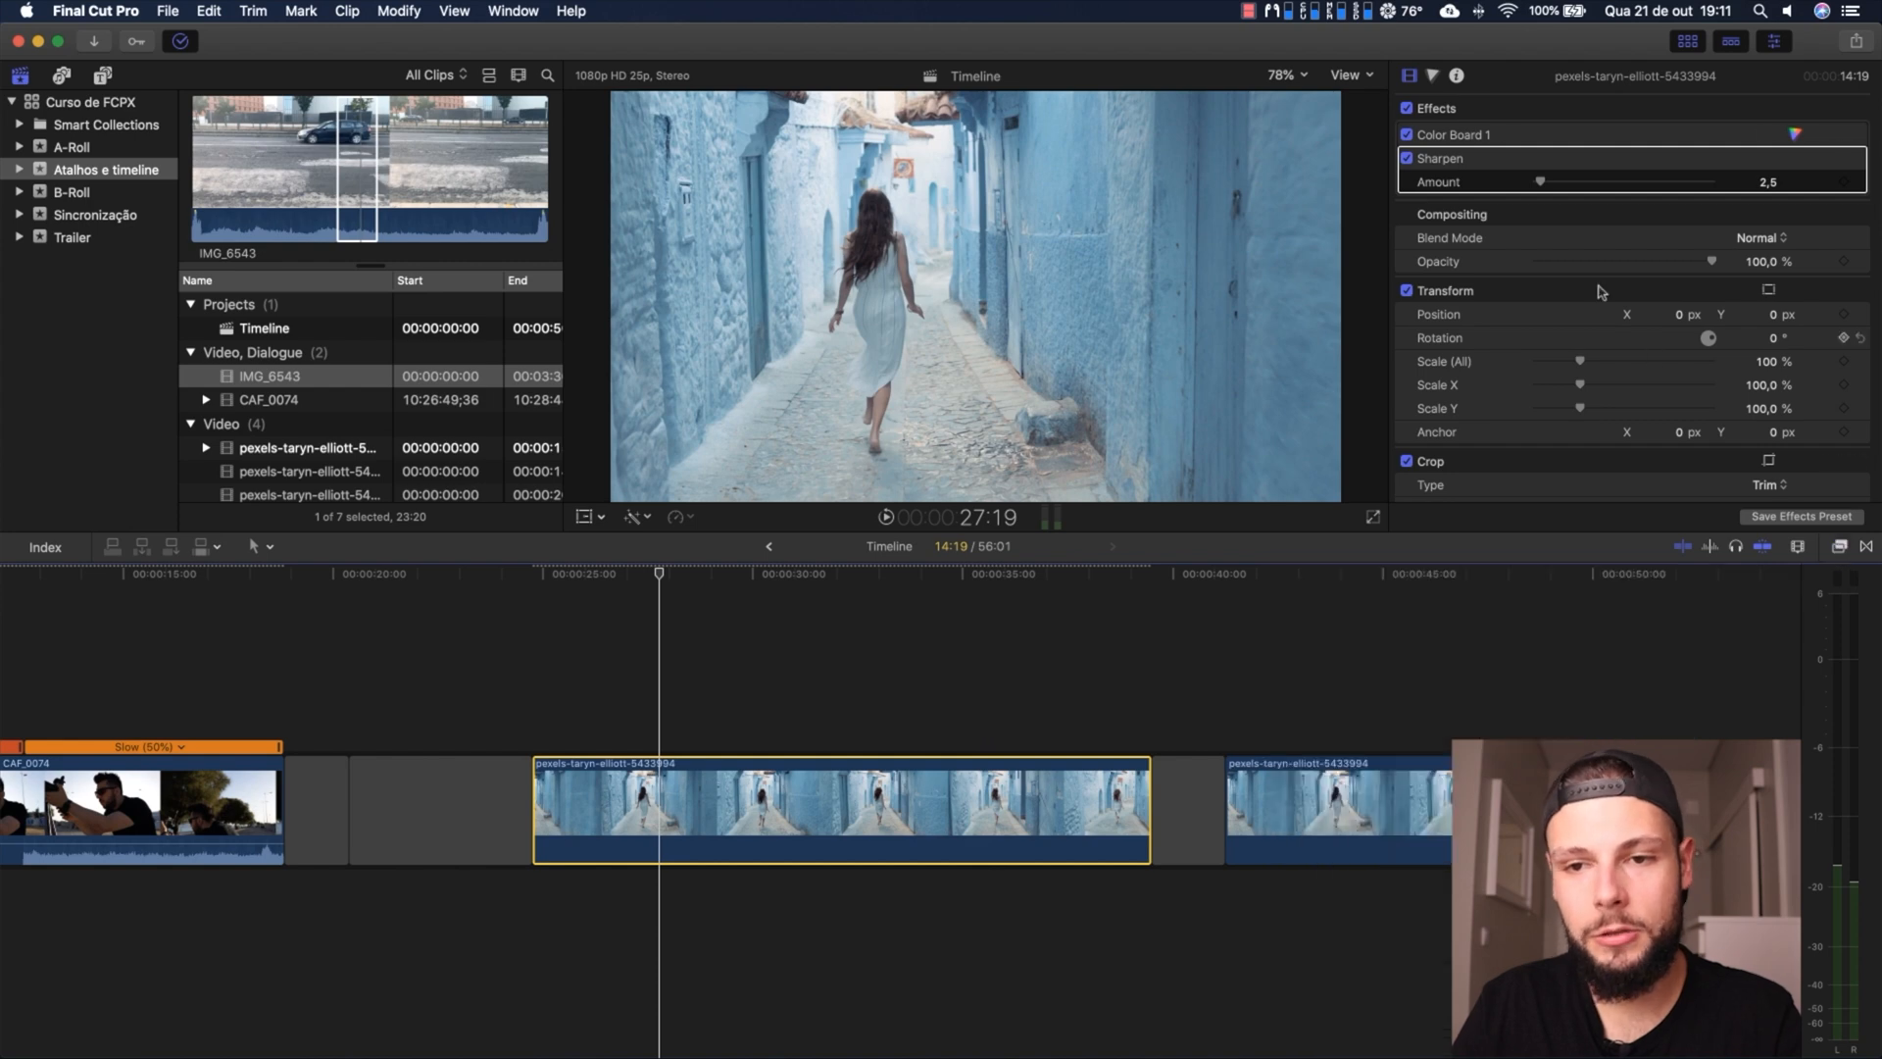
click(1448, 135)
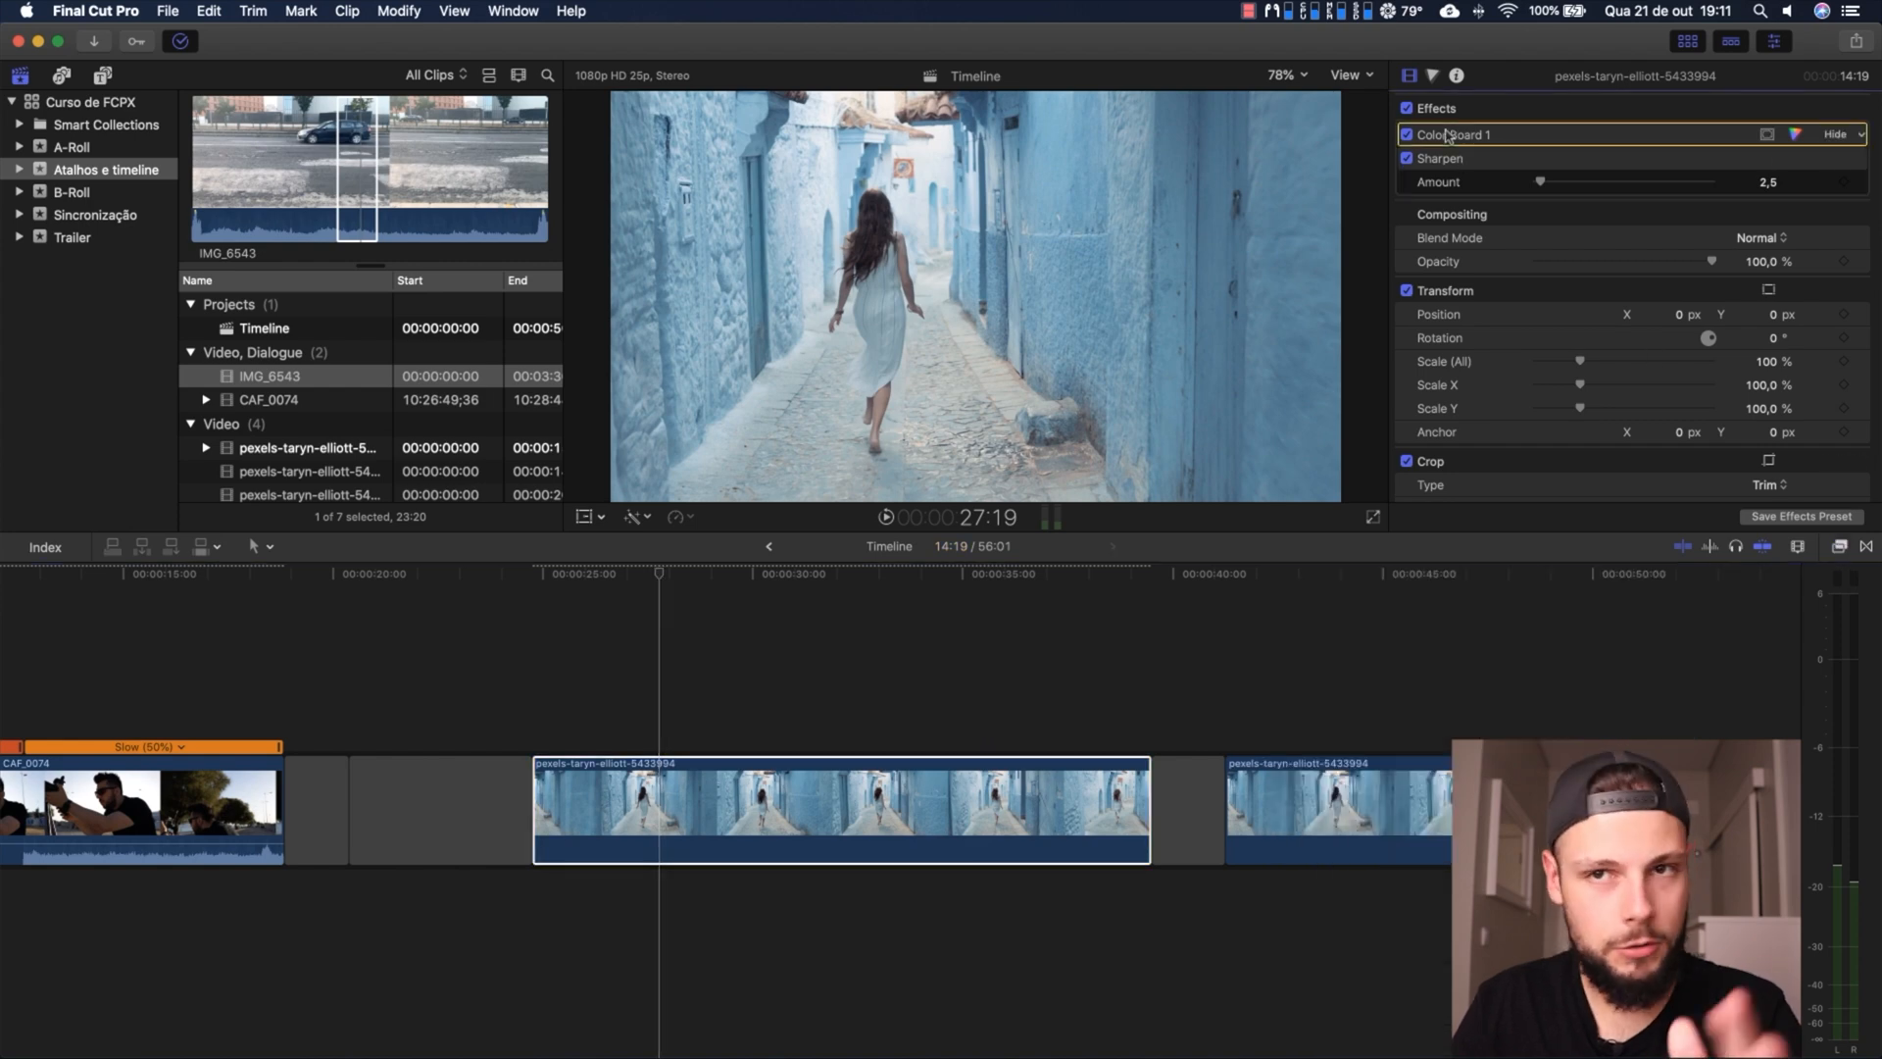
Try pasting a copy of the first pexels clip into the timeline, and undo each paste
click(670, 807)
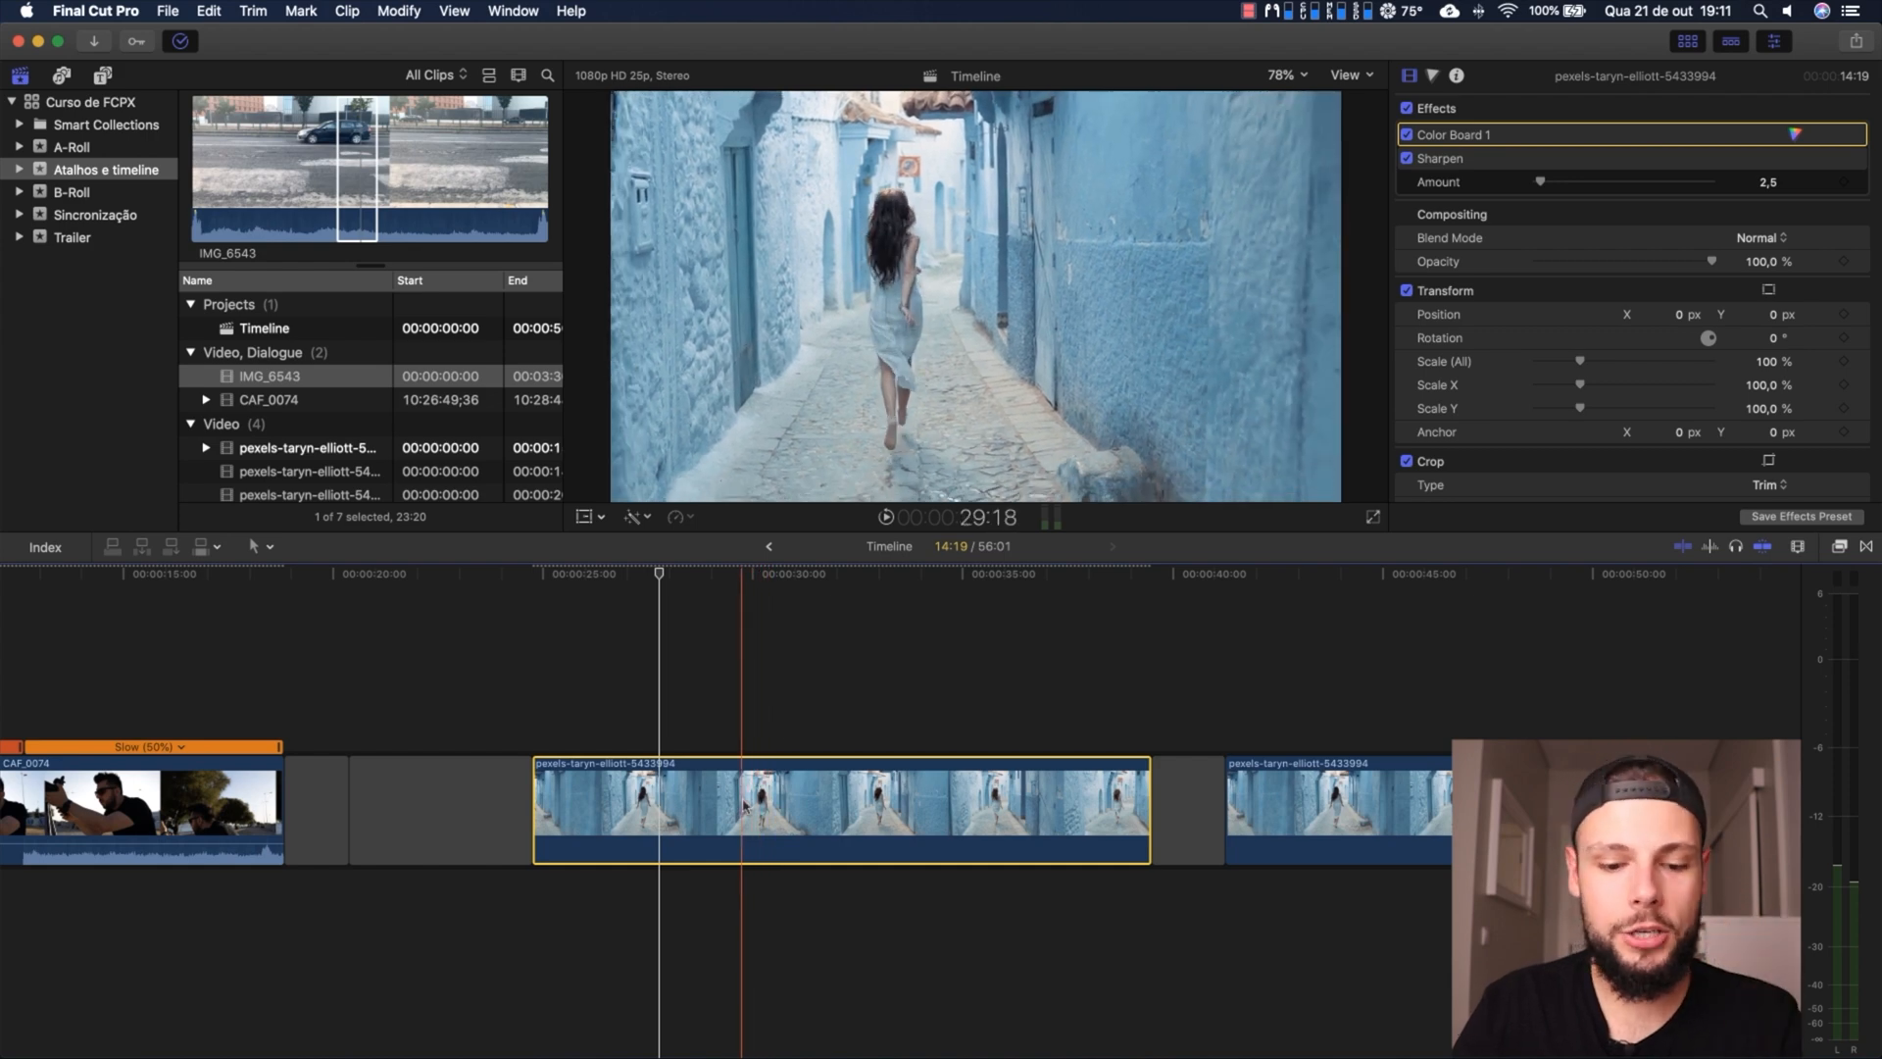
key(super+v)
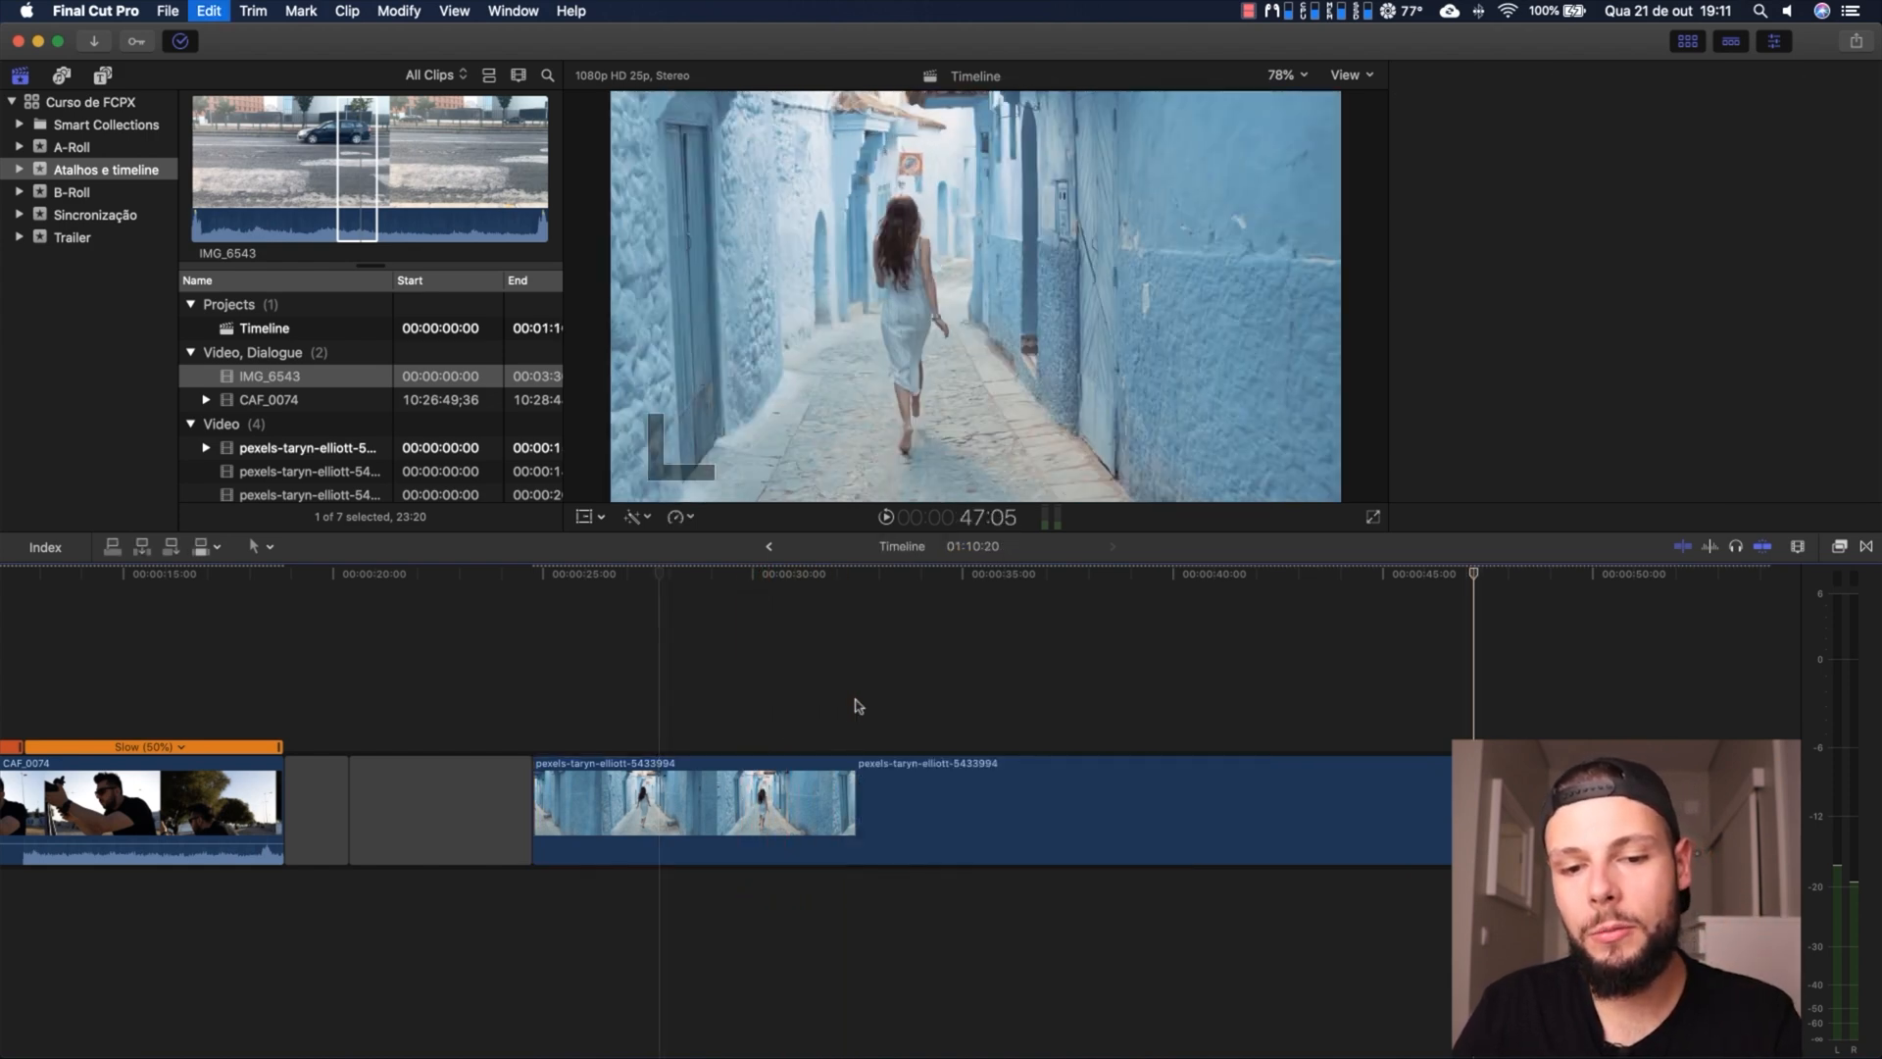
key(super+z)
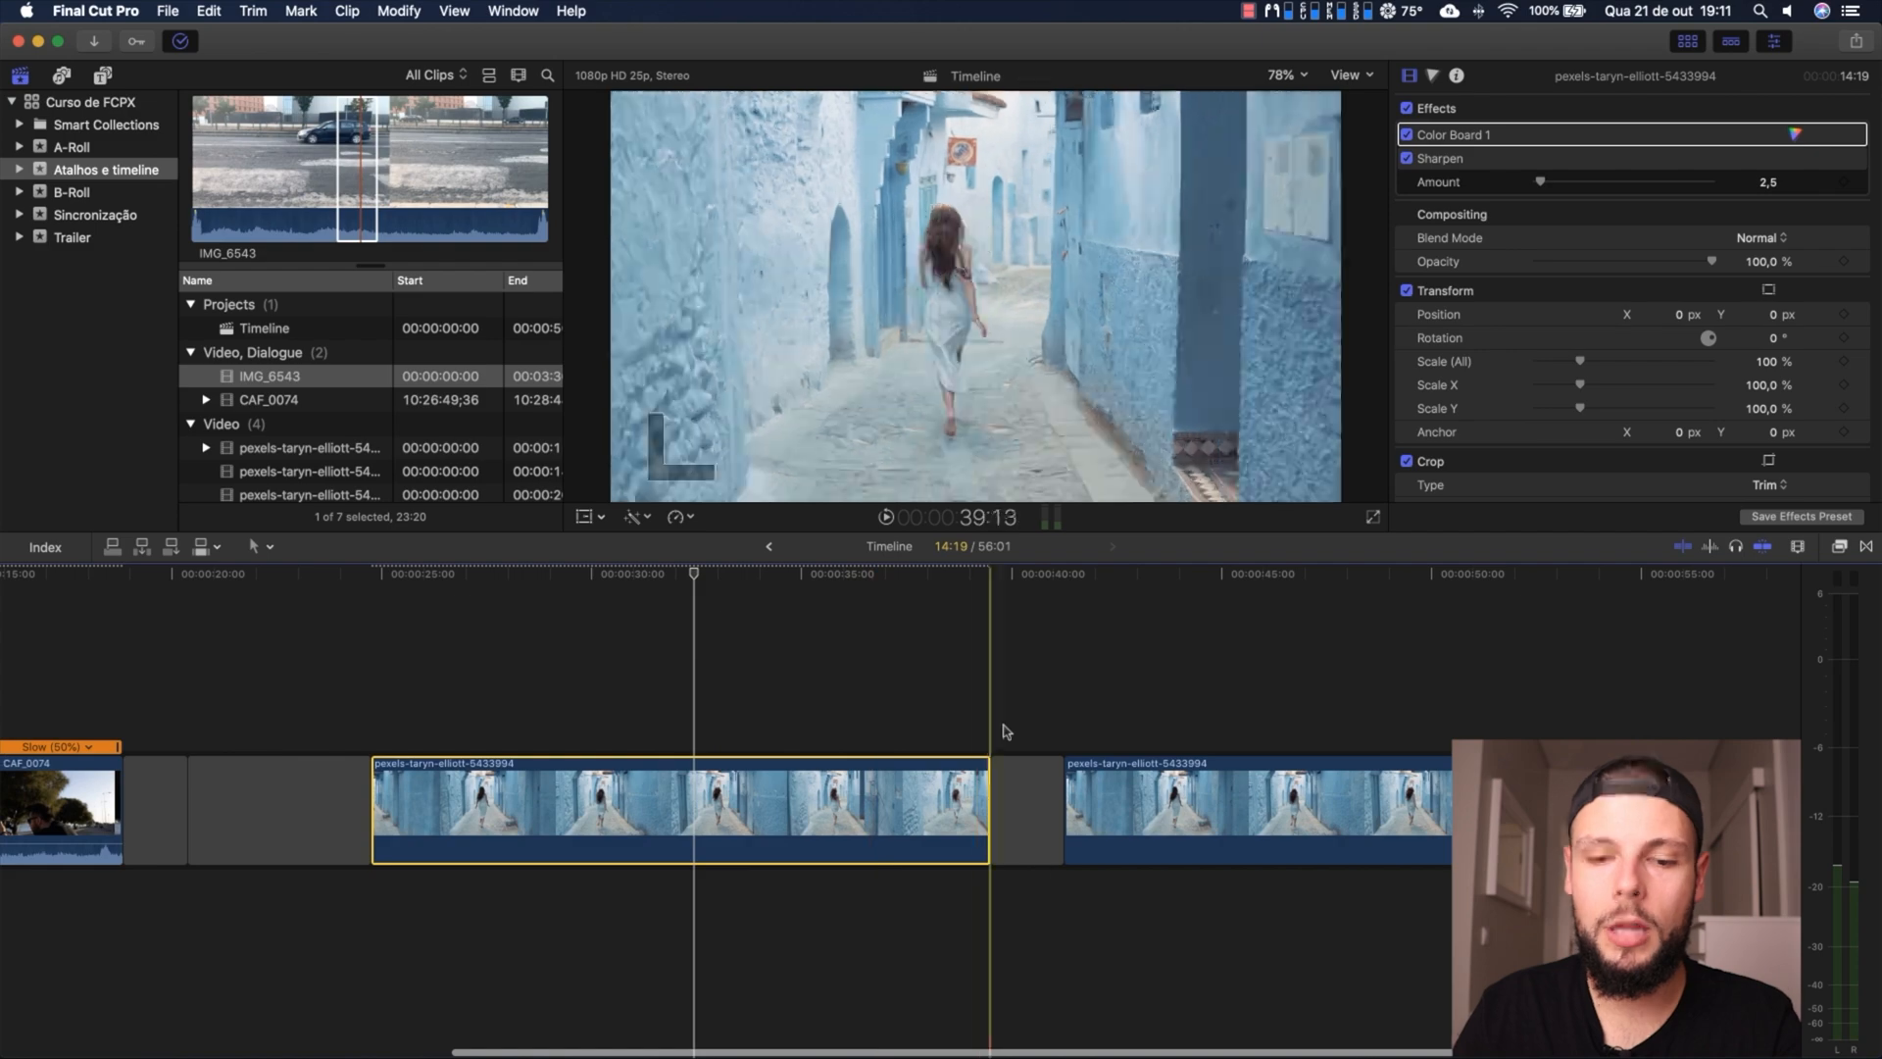
click(1064, 727)
key(super+v)
click(1230, 801)
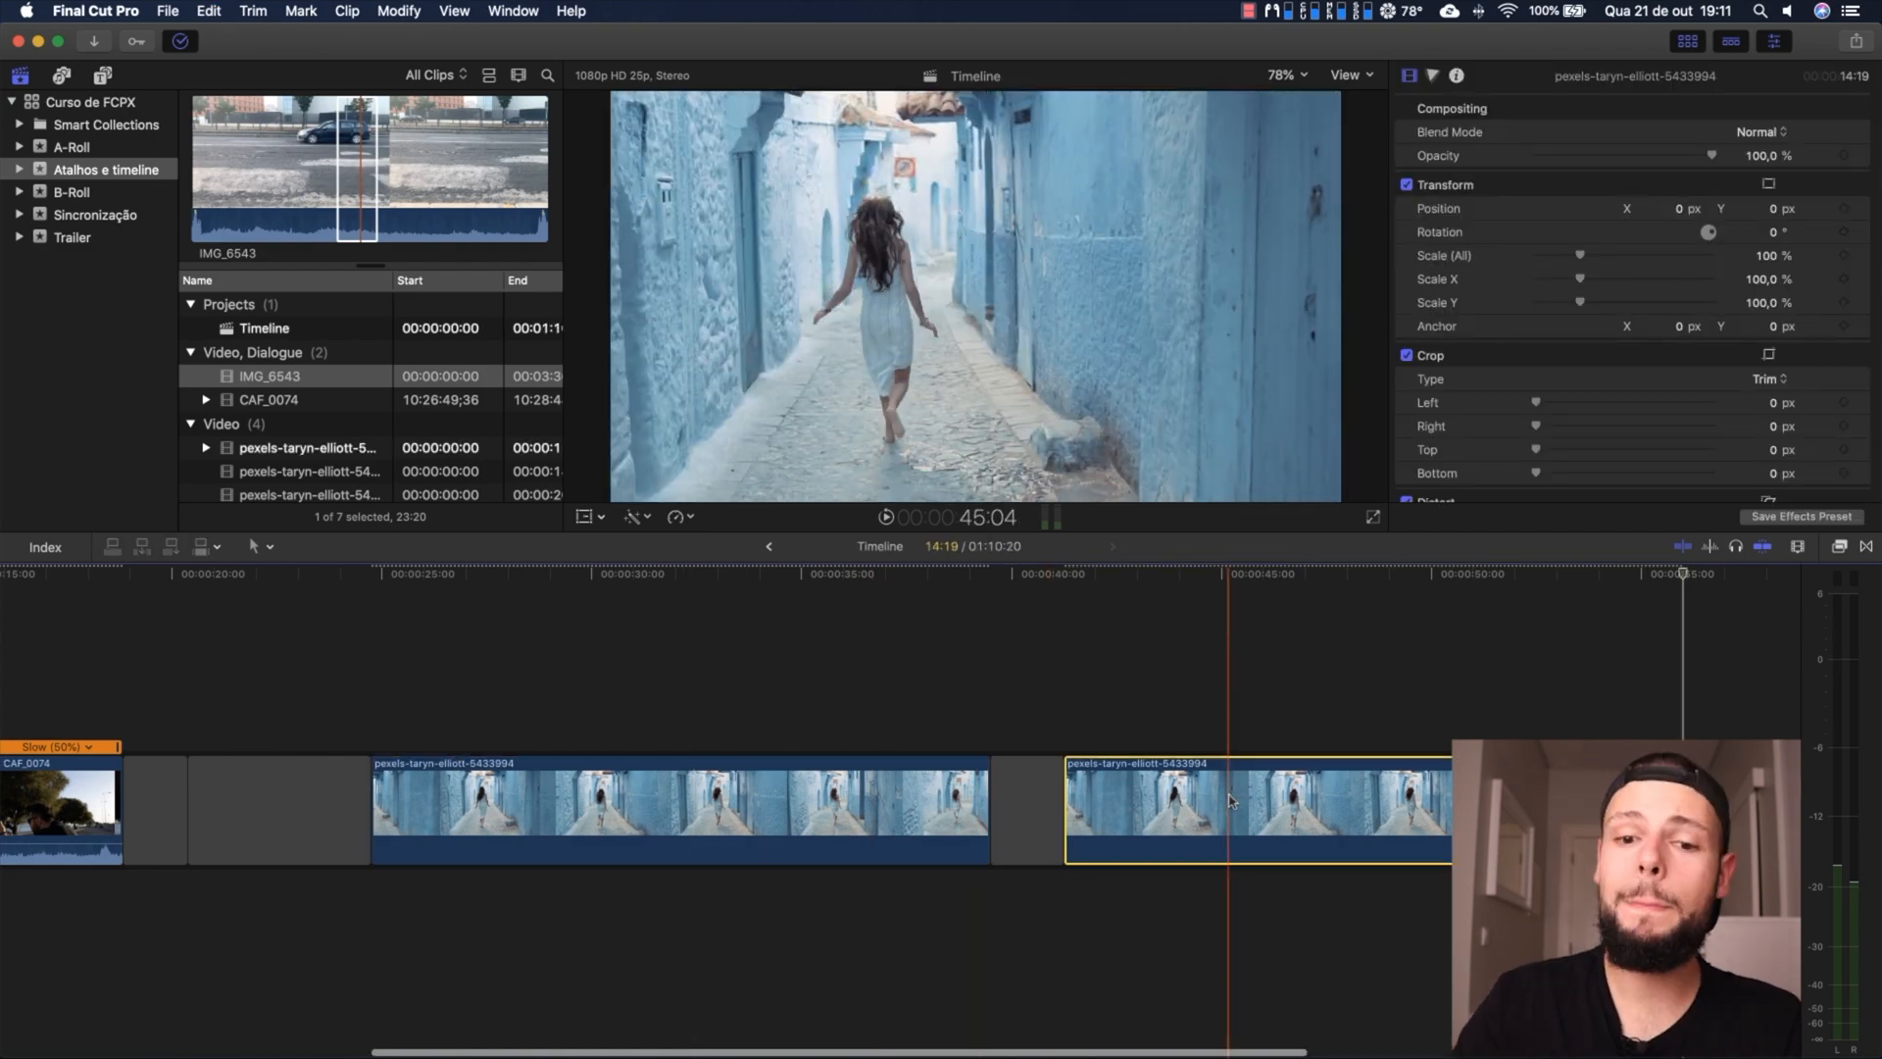
key(super+z)
click(1229, 801)
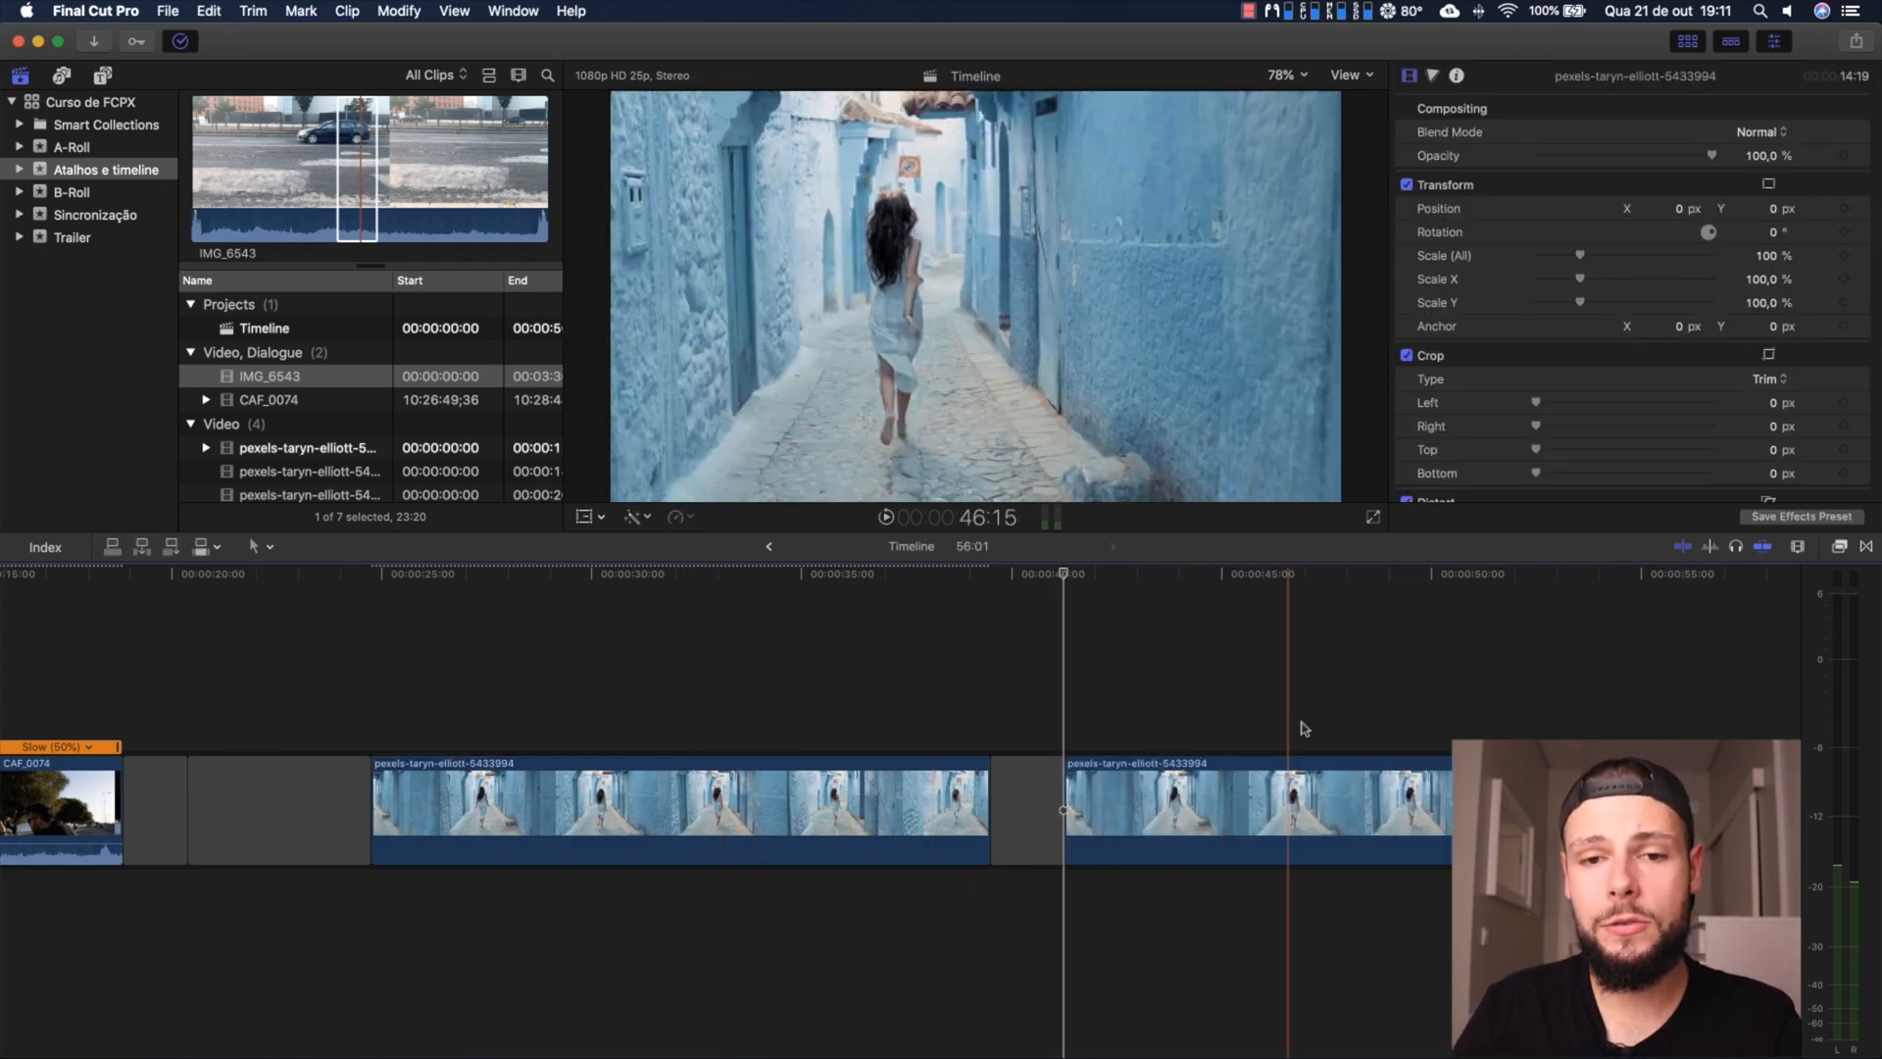
Paste the first pexels clip's effects onto the second pexels clip, and undo the paste
click(739, 827)
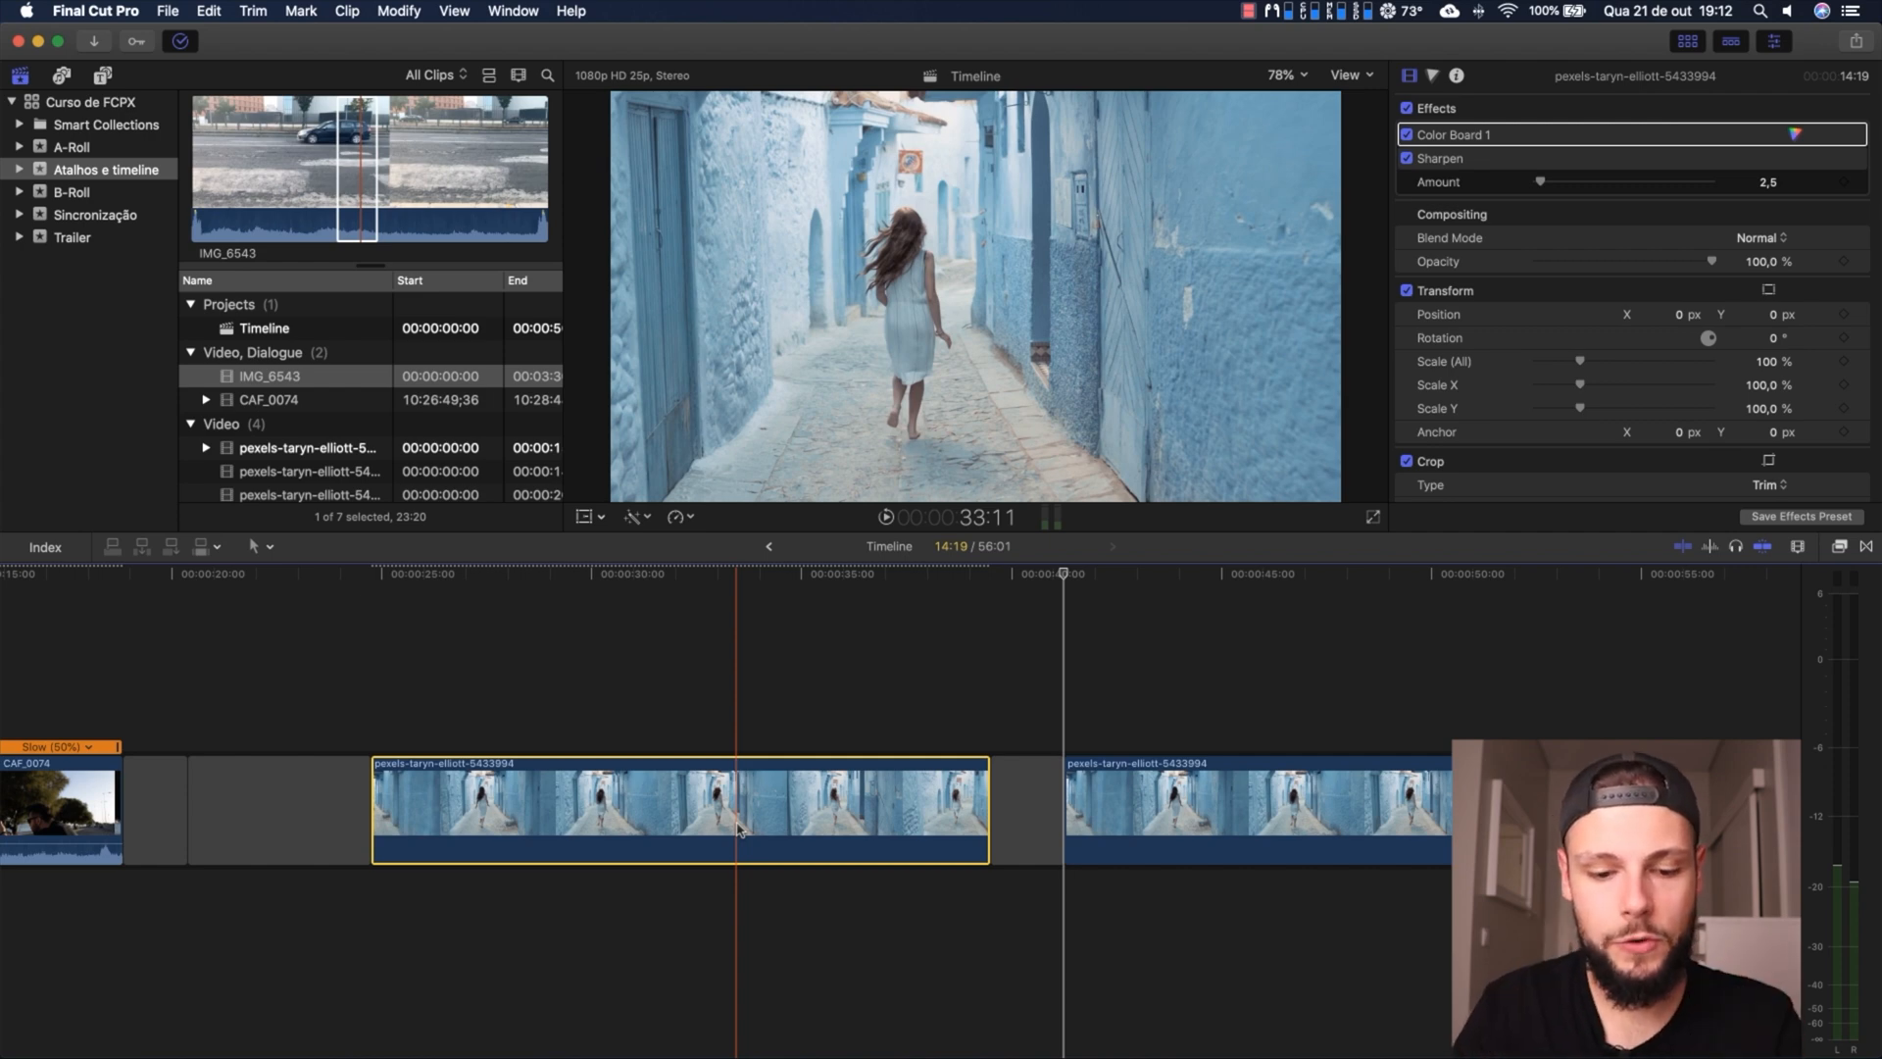
click(1205, 750)
click(1270, 784)
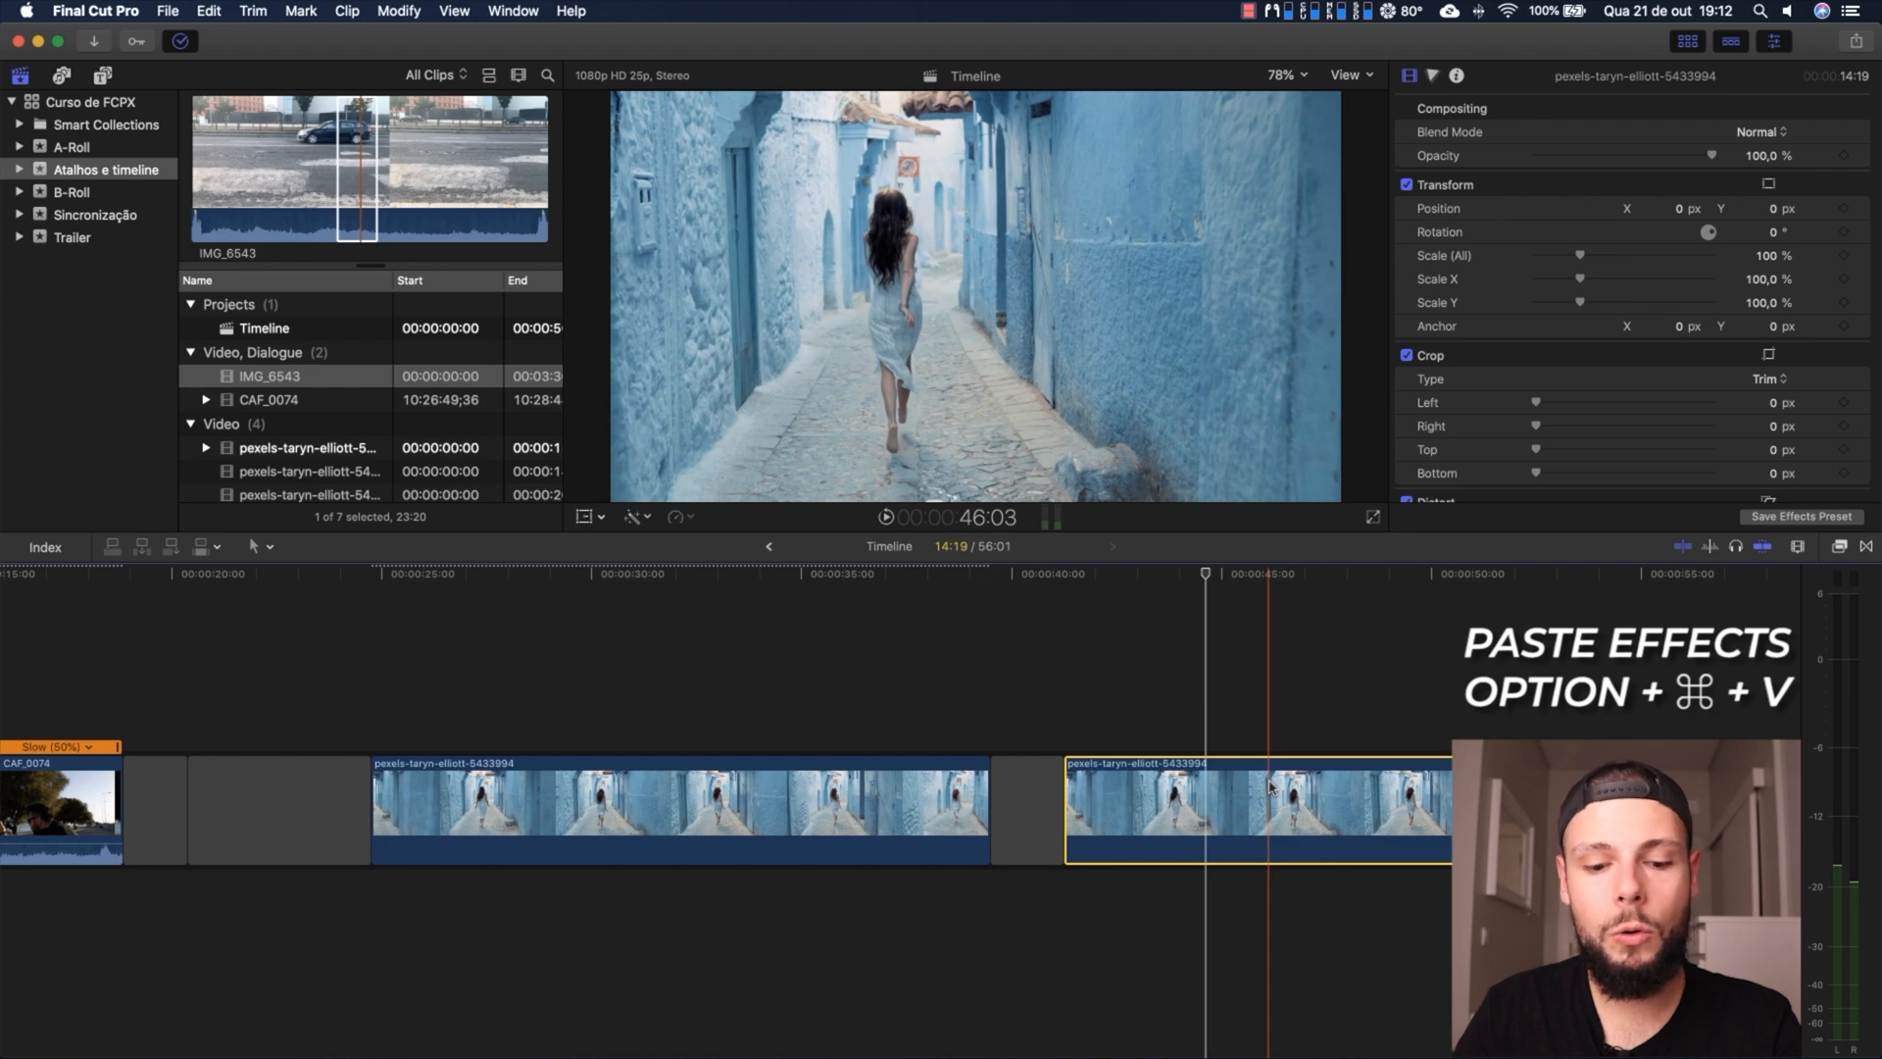
key(alt+super+v)
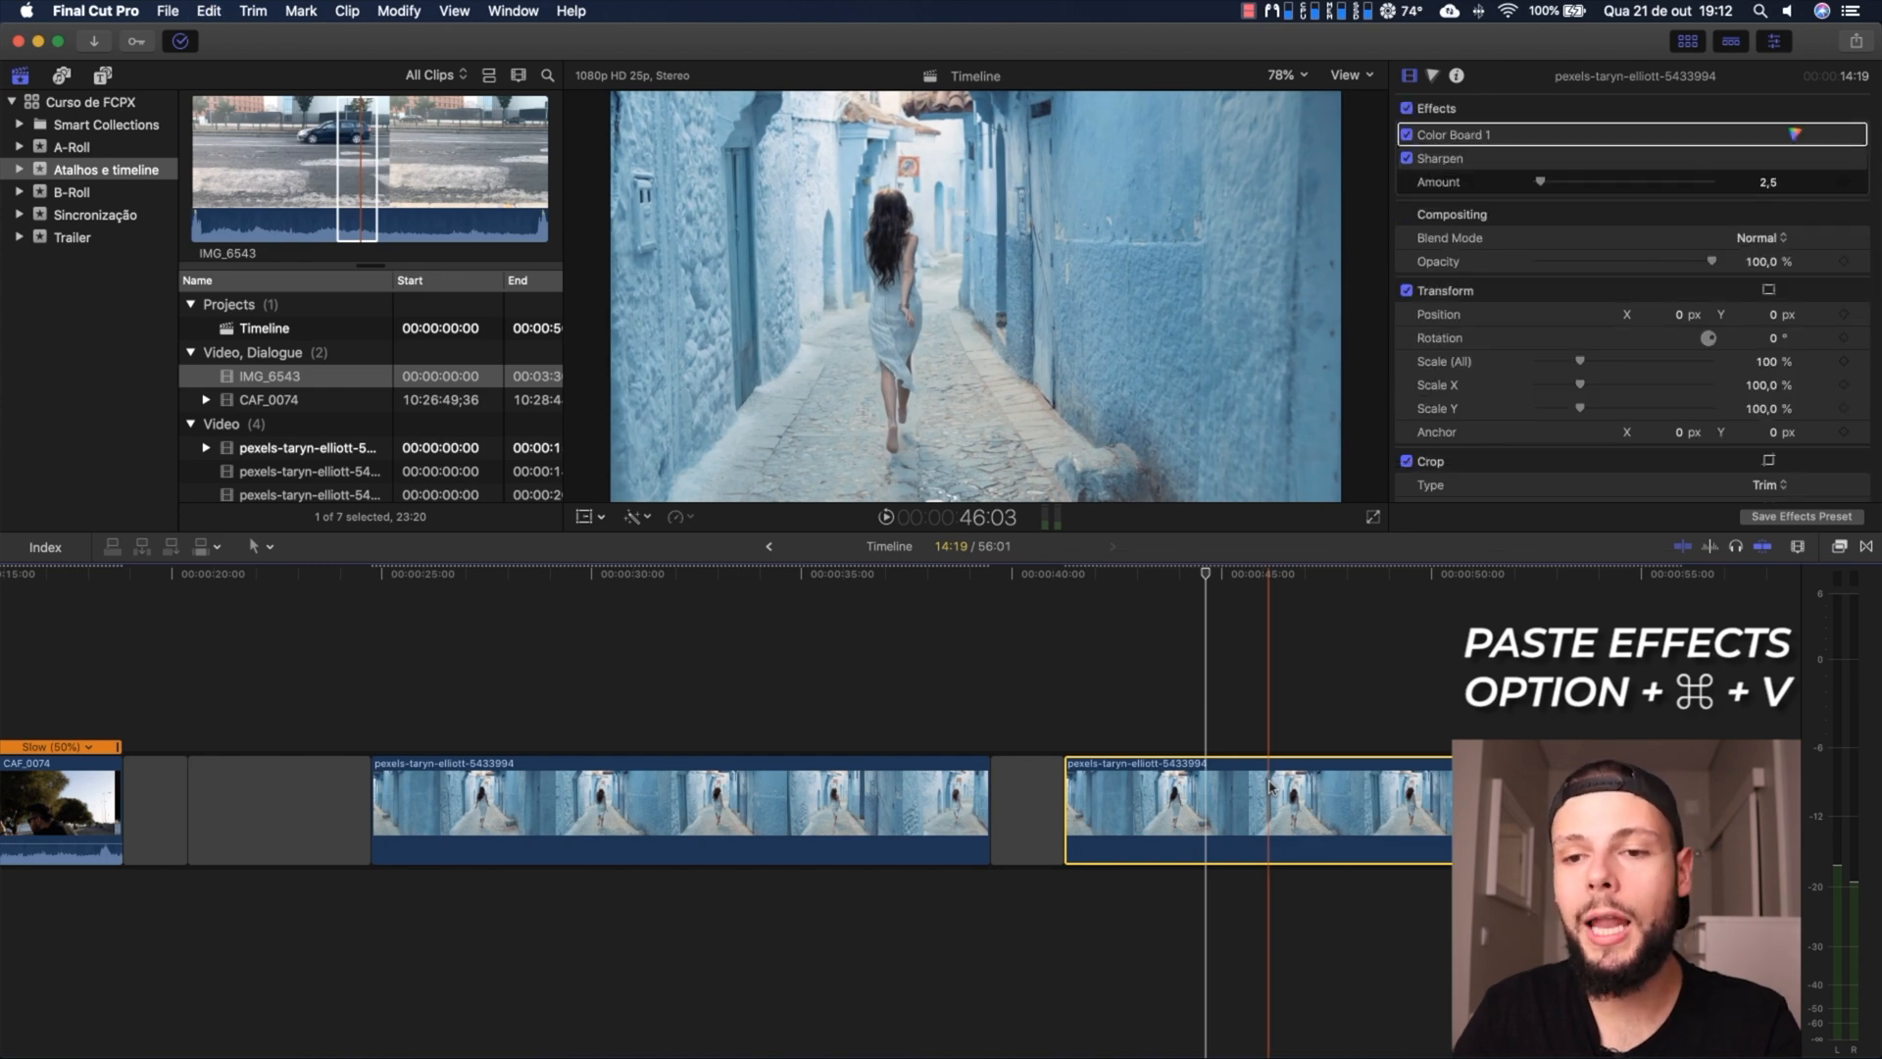
click(1439, 142)
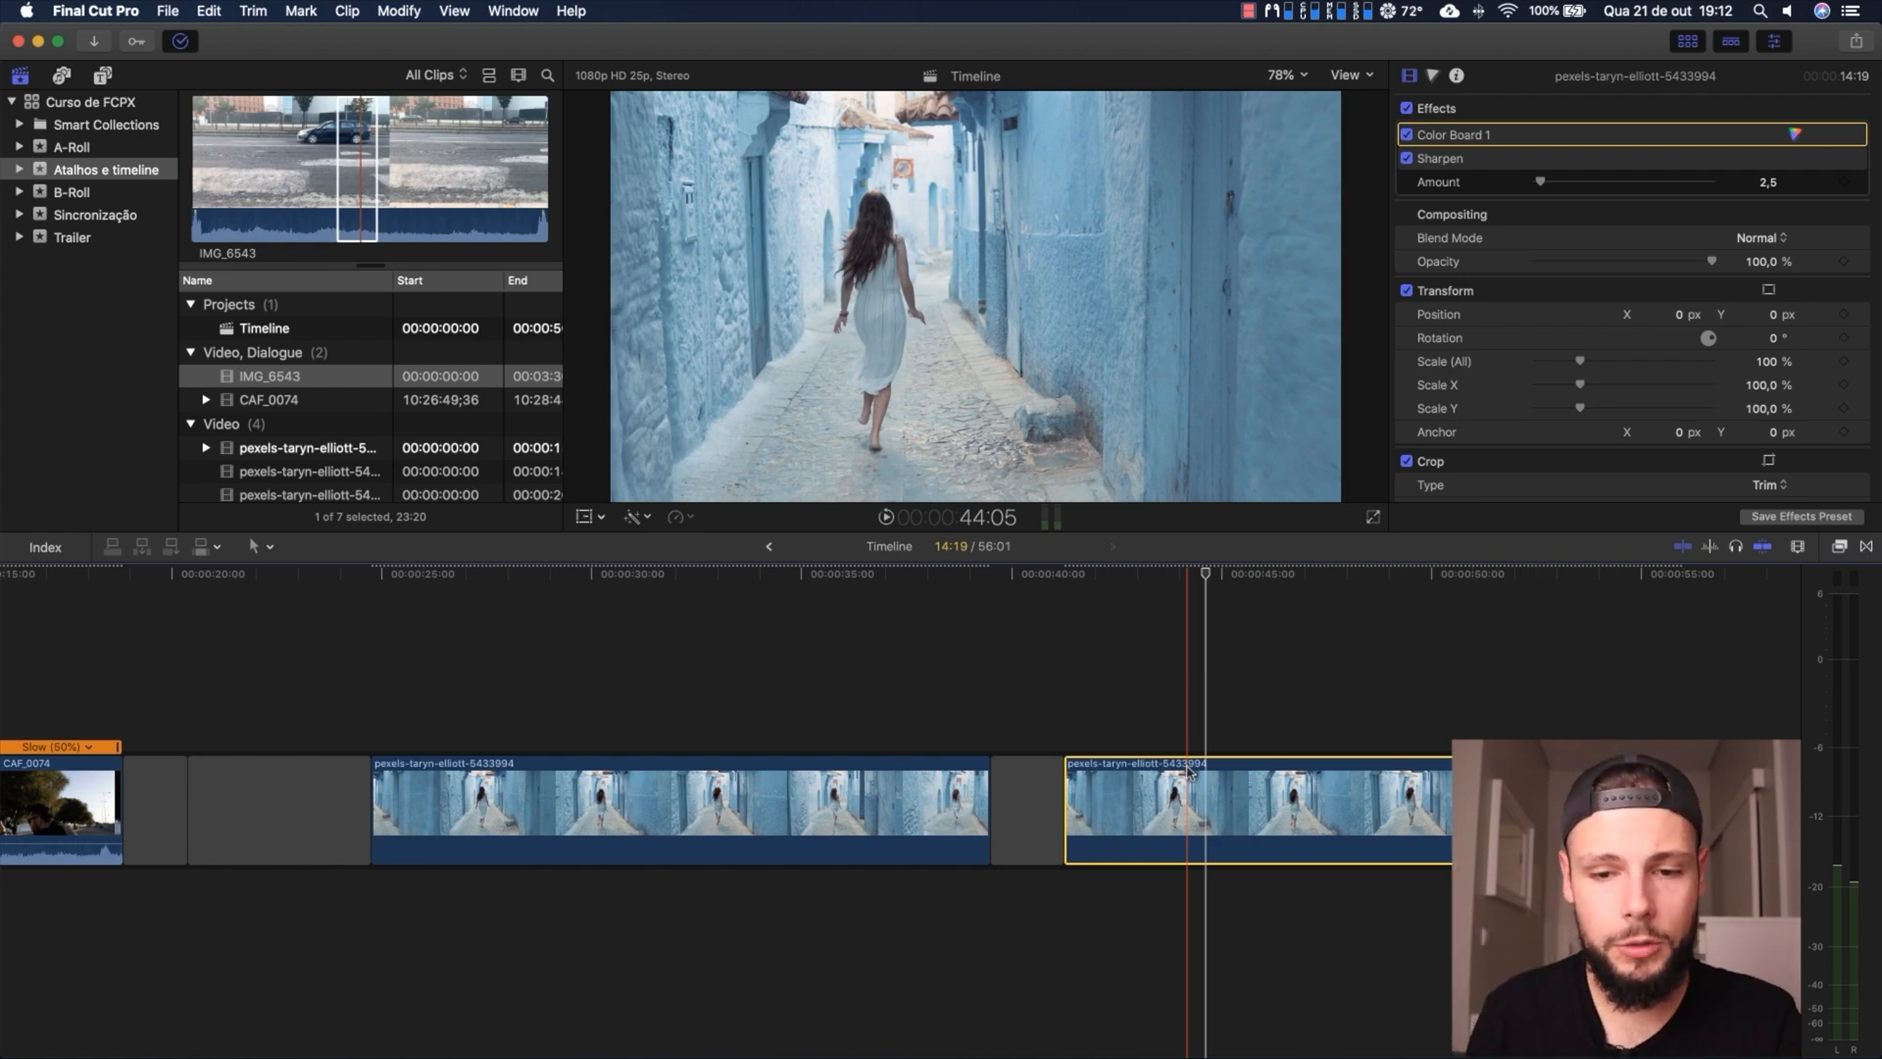
key(super+z)
click(1275, 677)
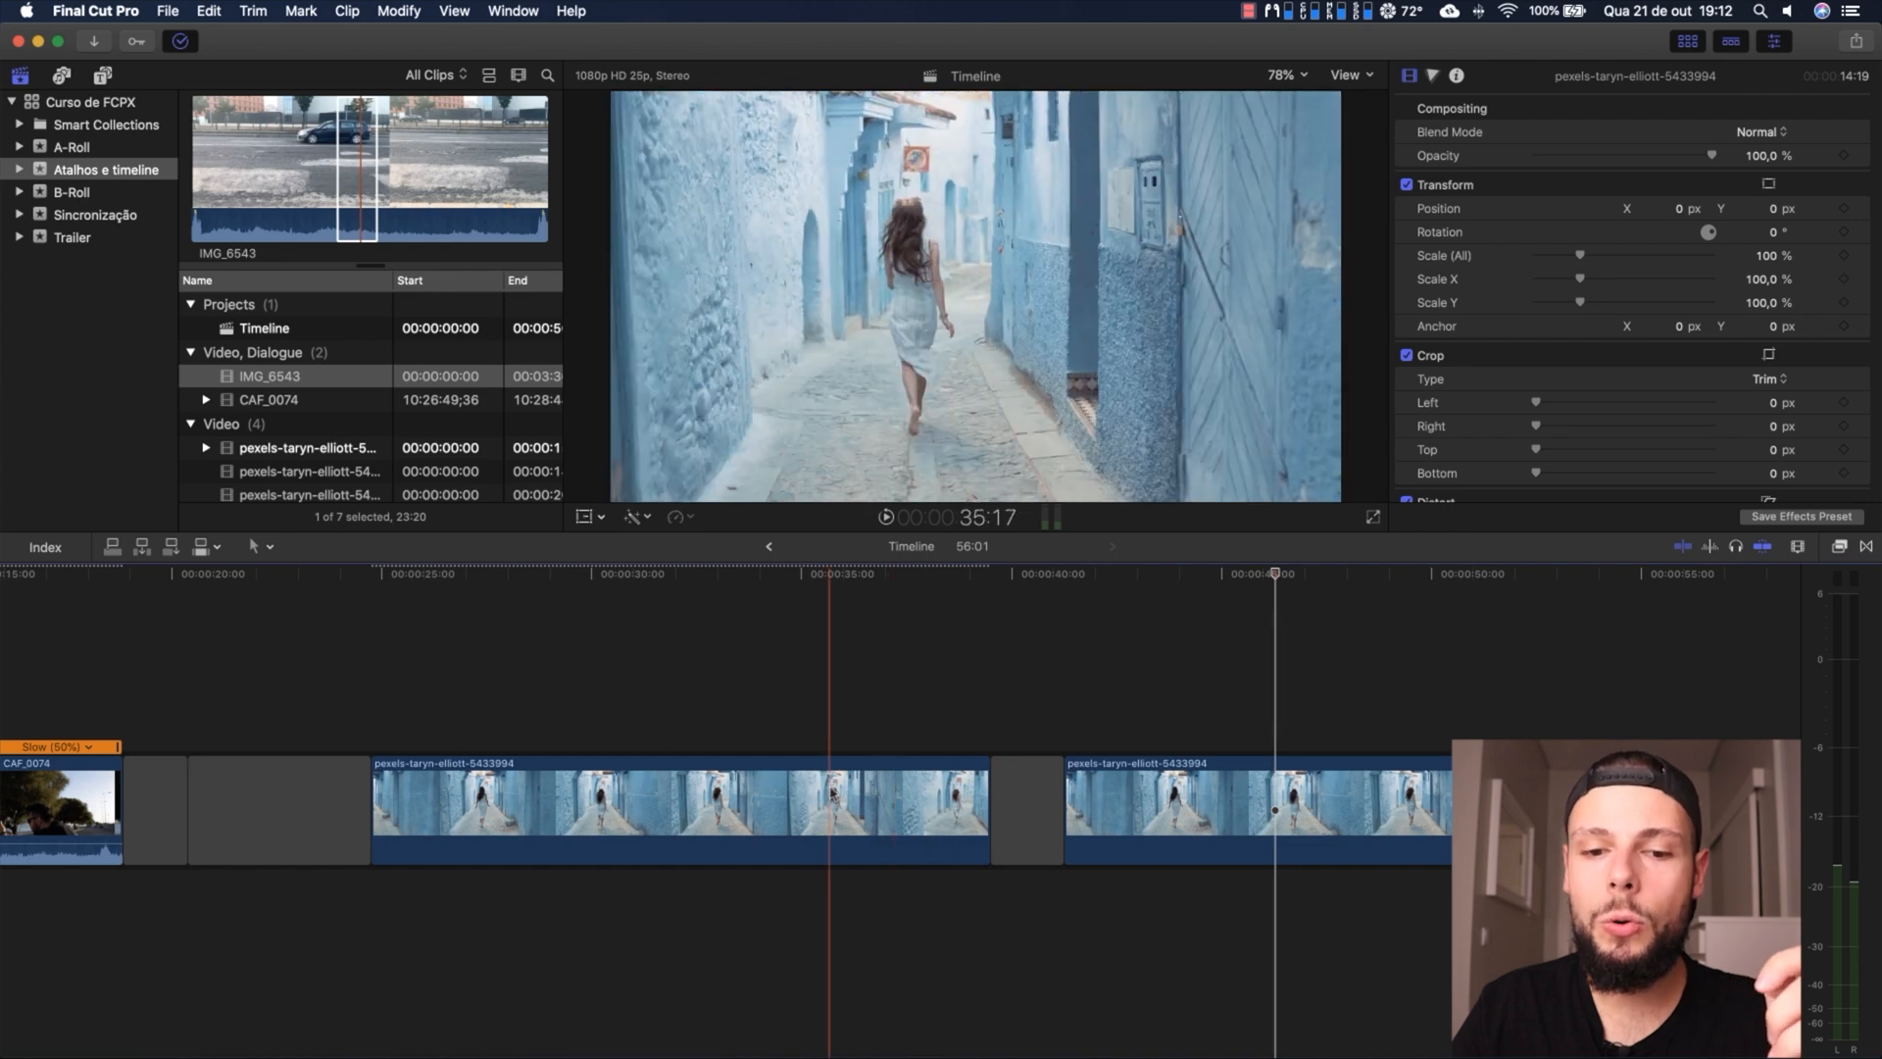
Paste only the Color Board 1 attribute of the first pexels clip onto the second one, leaving out Sharpen
key(super+shift+z)
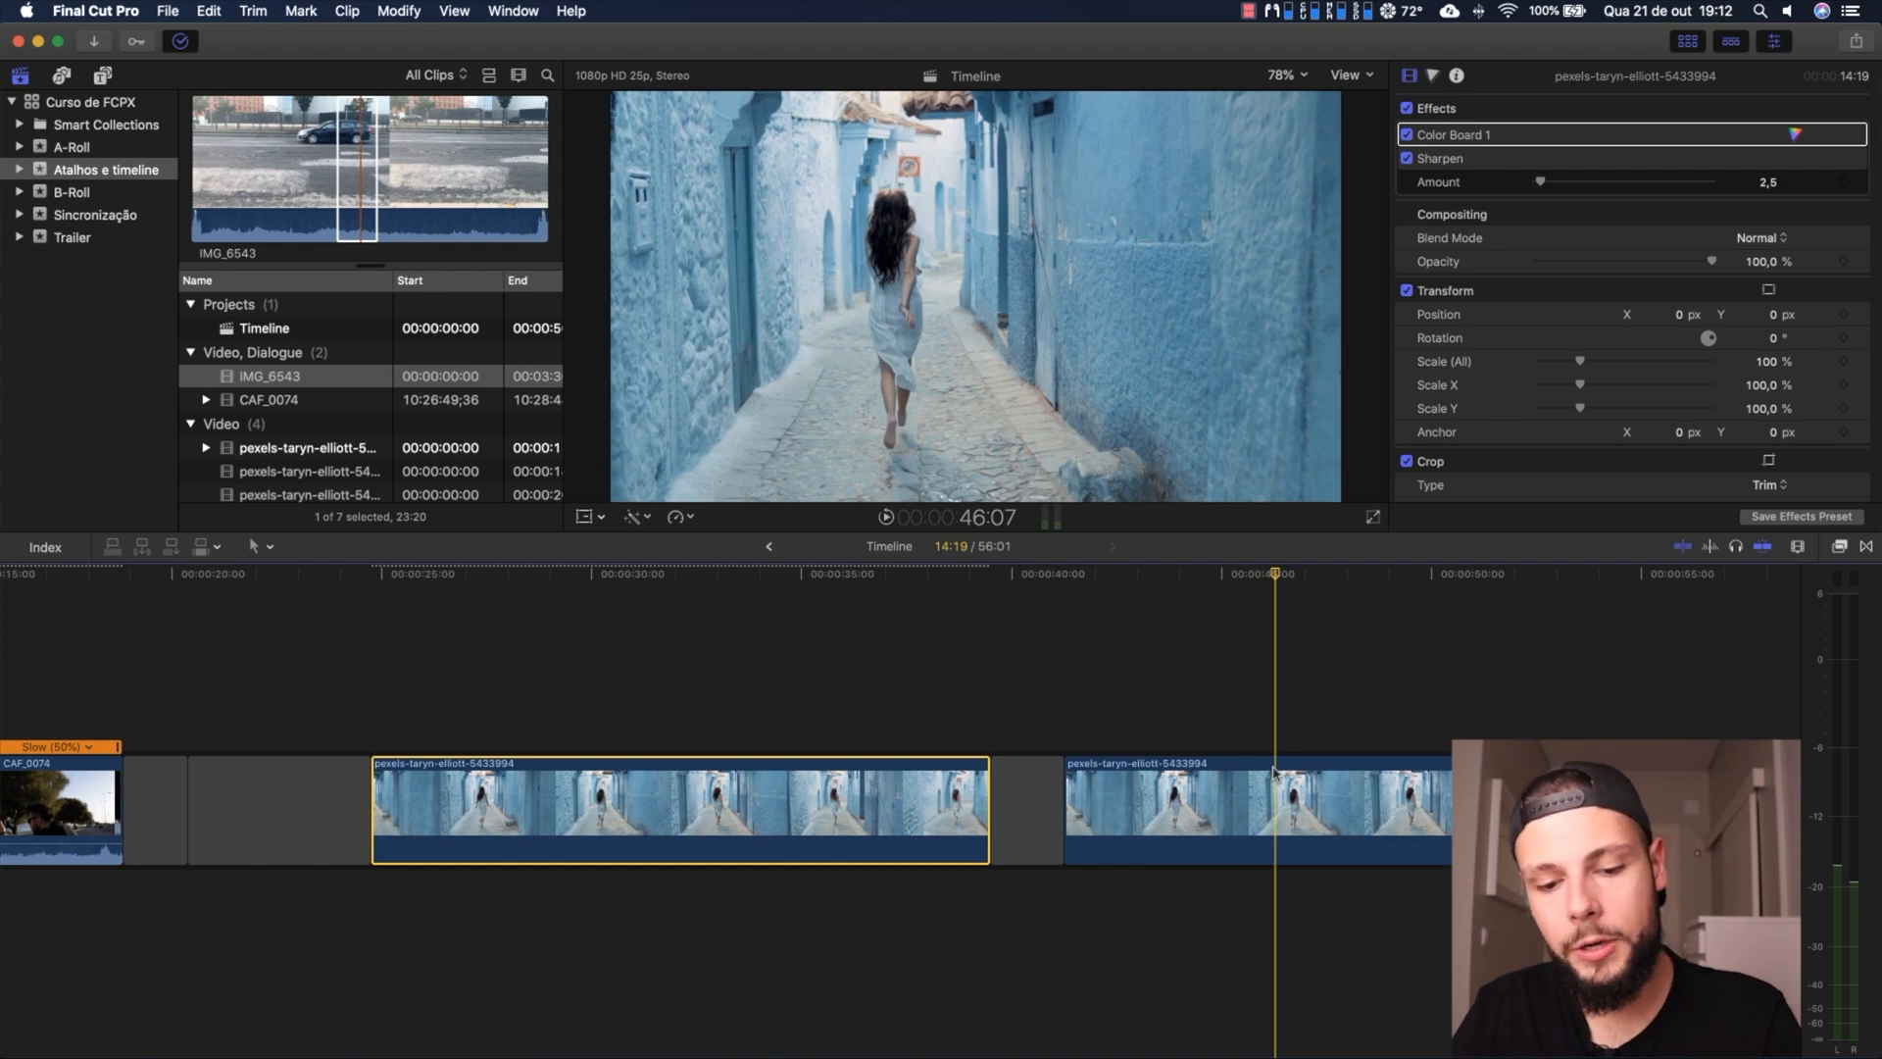
click(1255, 813)
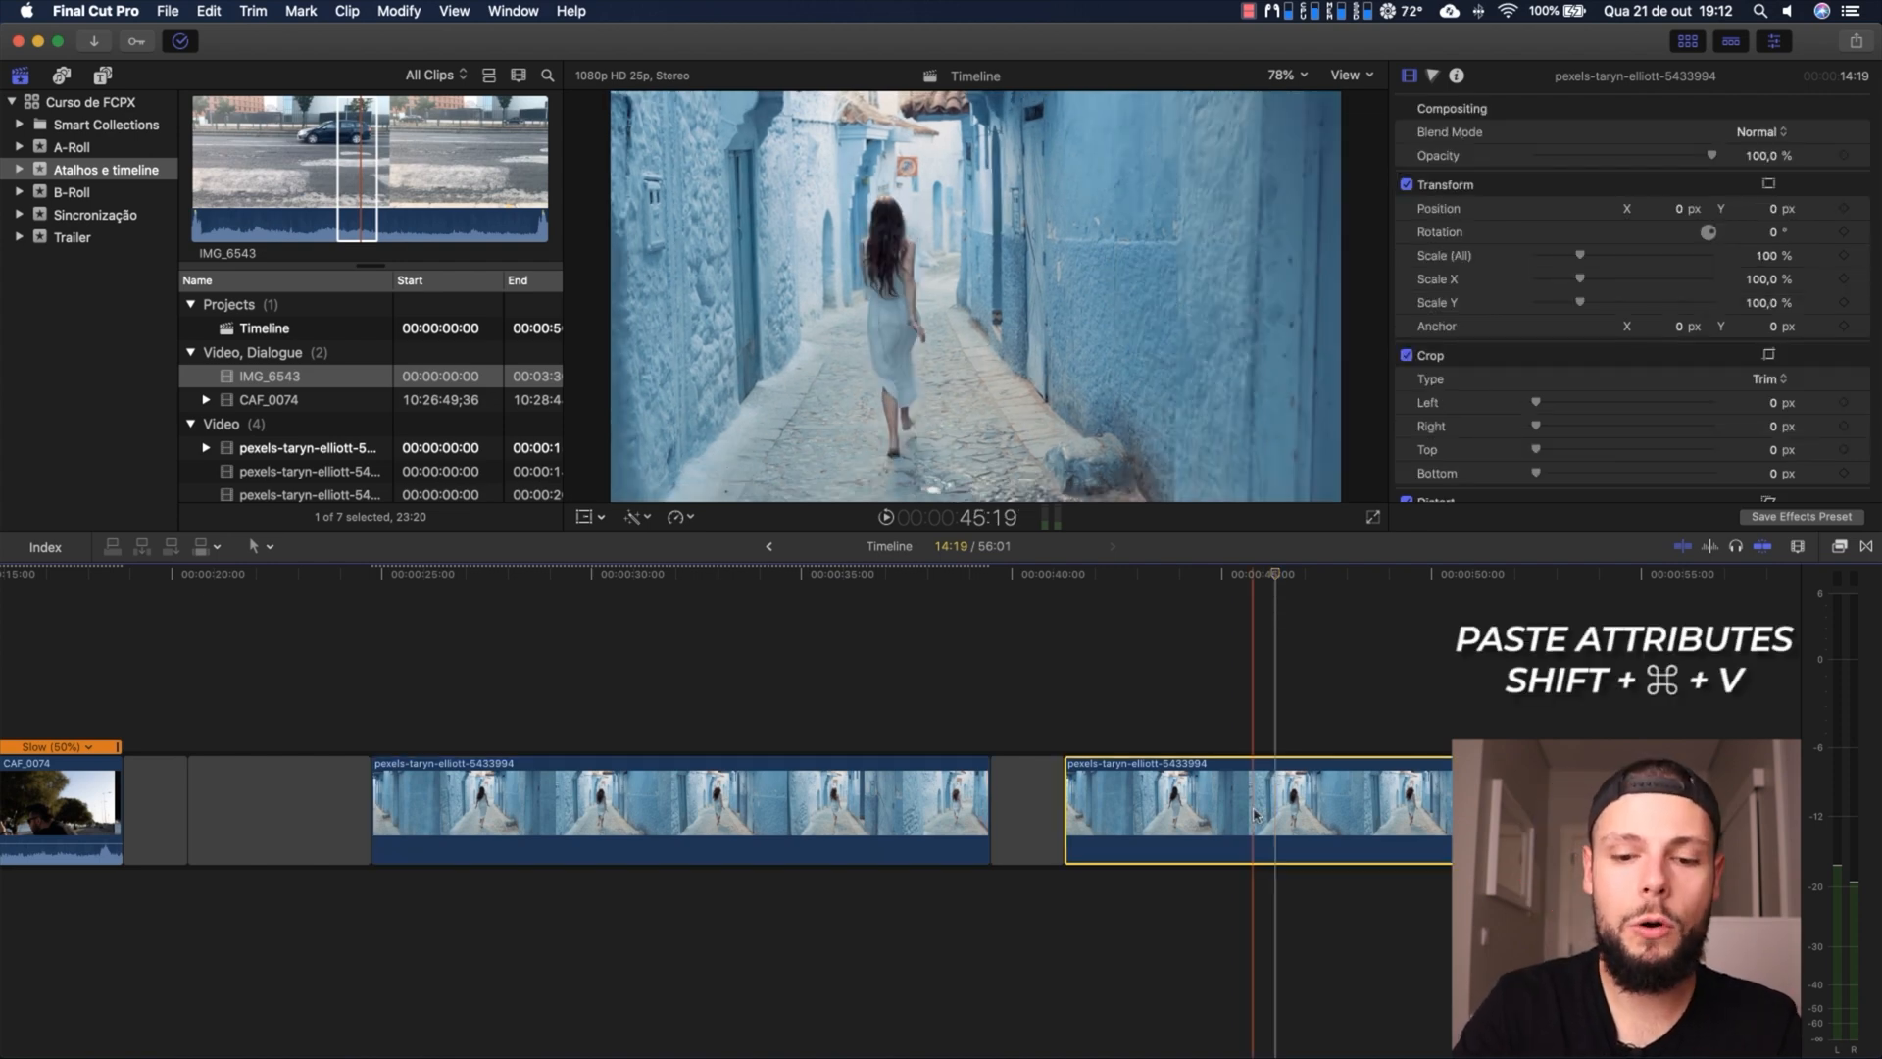
key(shift+super+v)
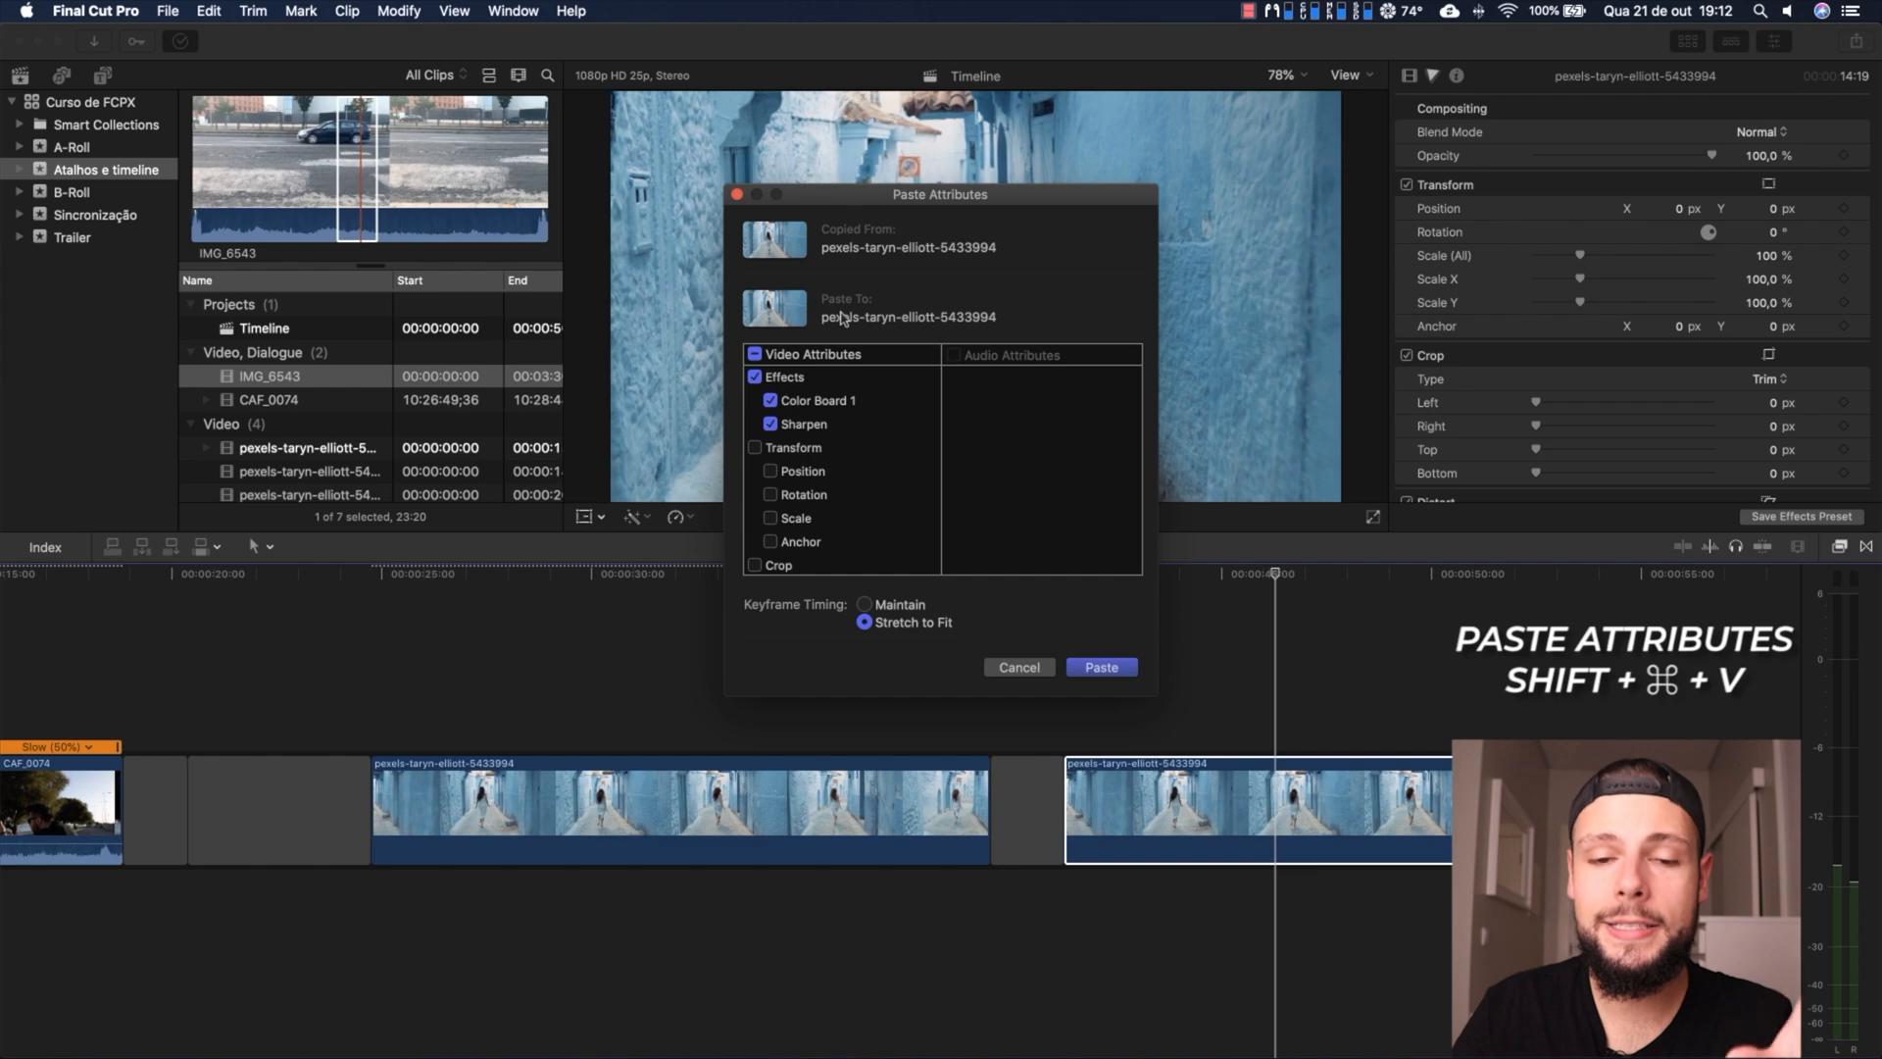
drag(897, 210, 877, 186)
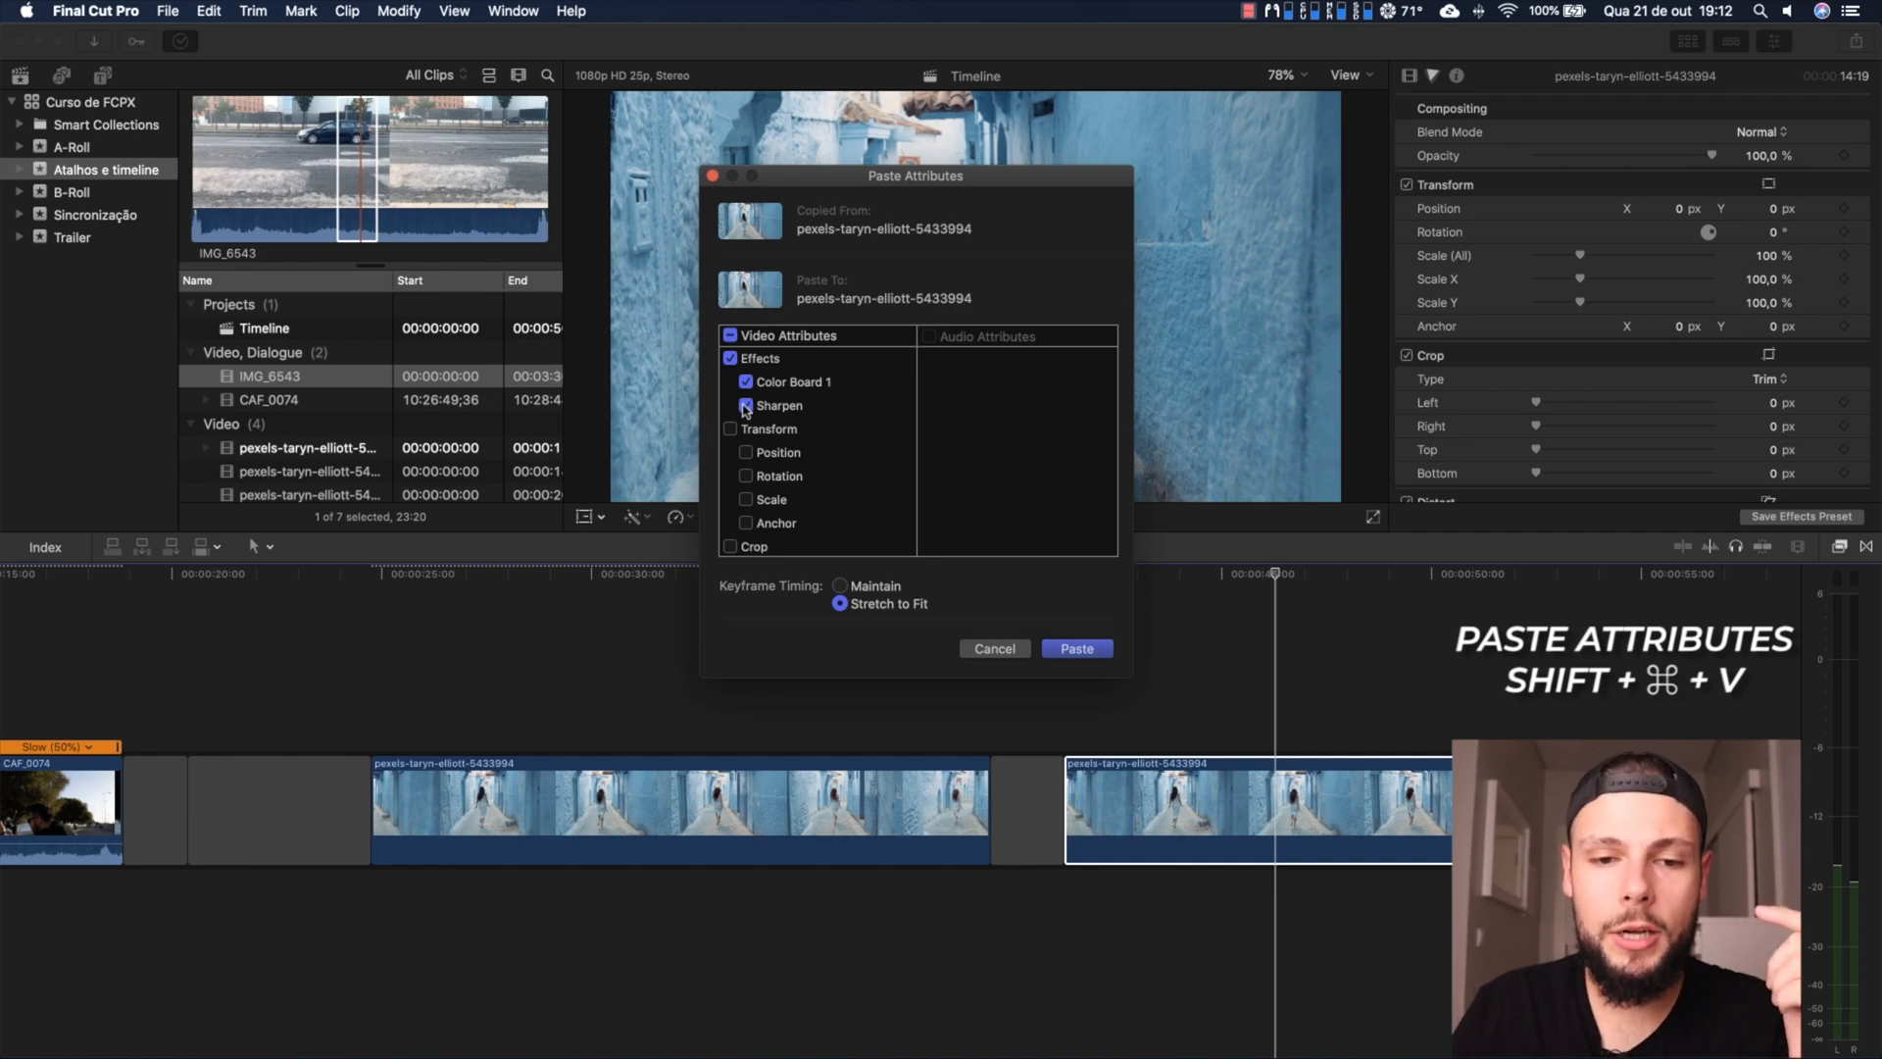
click(1088, 651)
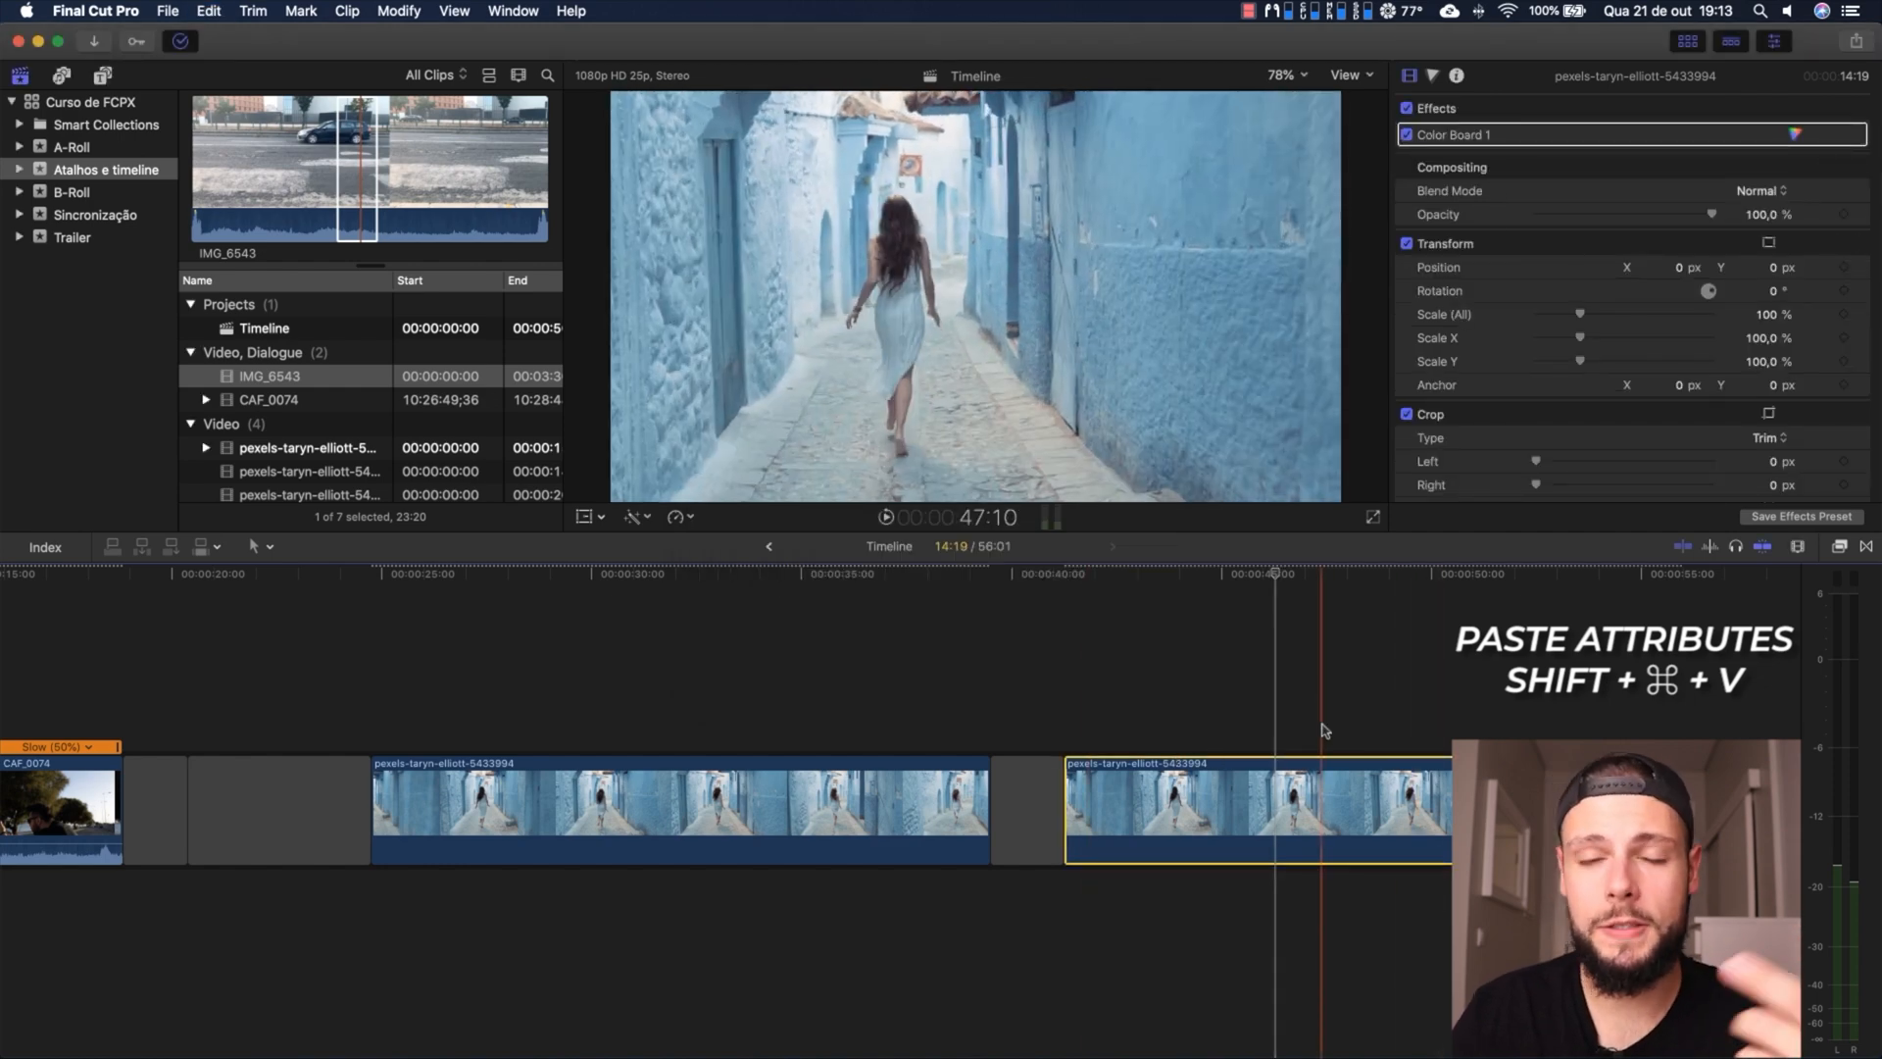
Add two markers to the first pexels clip at about 34:21 and 33:05, and open and close the second marker's settings
click(797, 691)
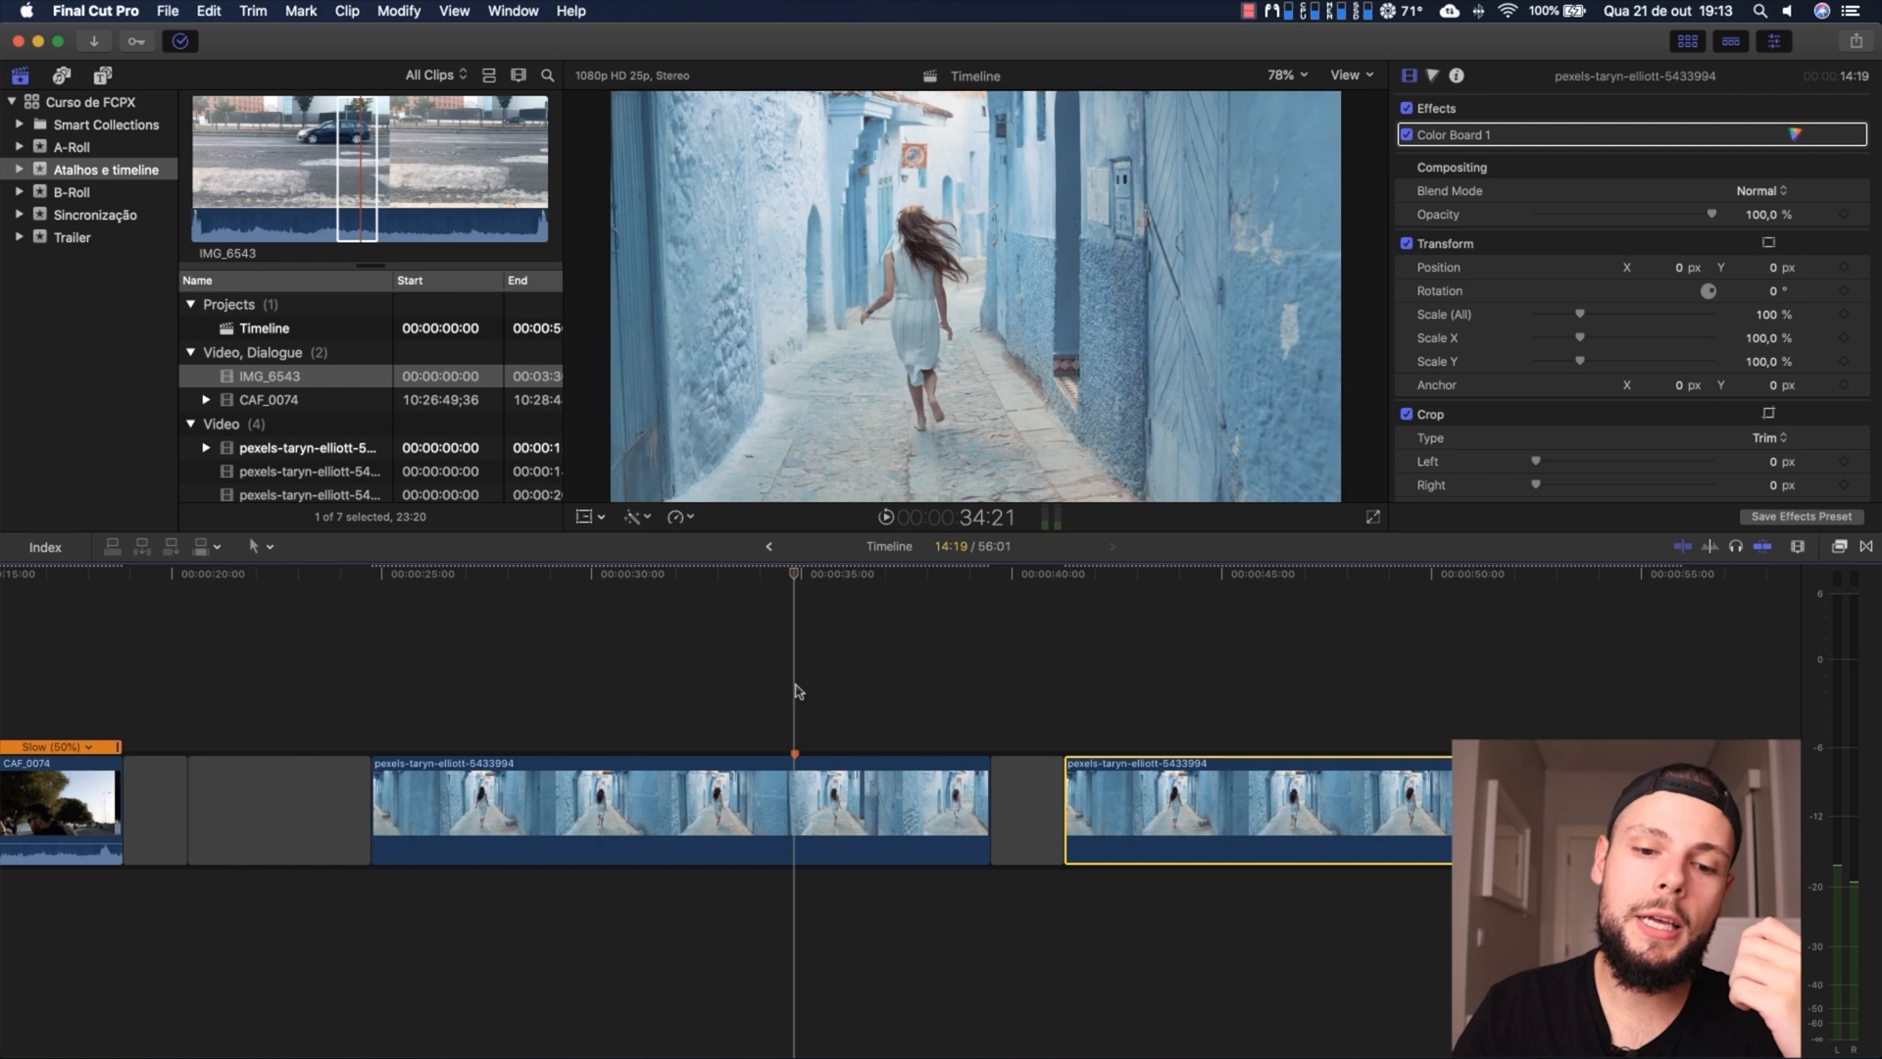
click(727, 703)
key(m)
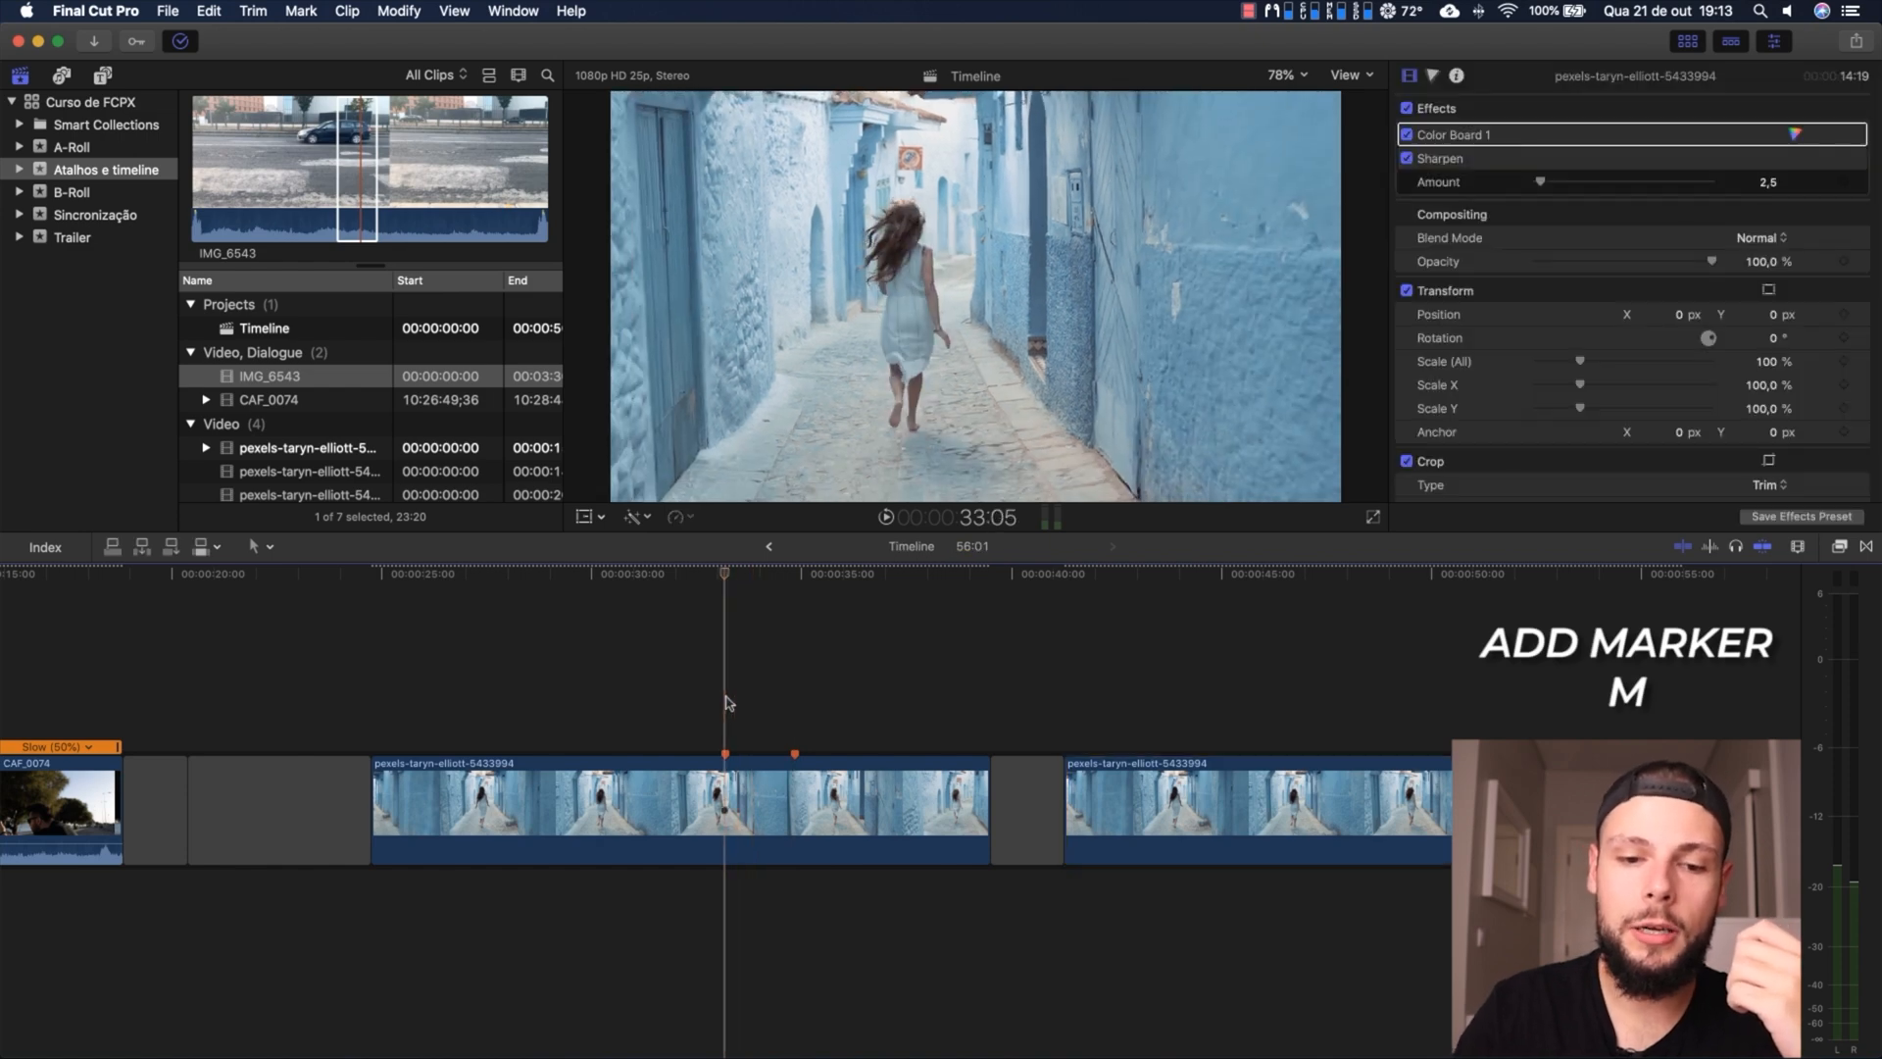
key(m)
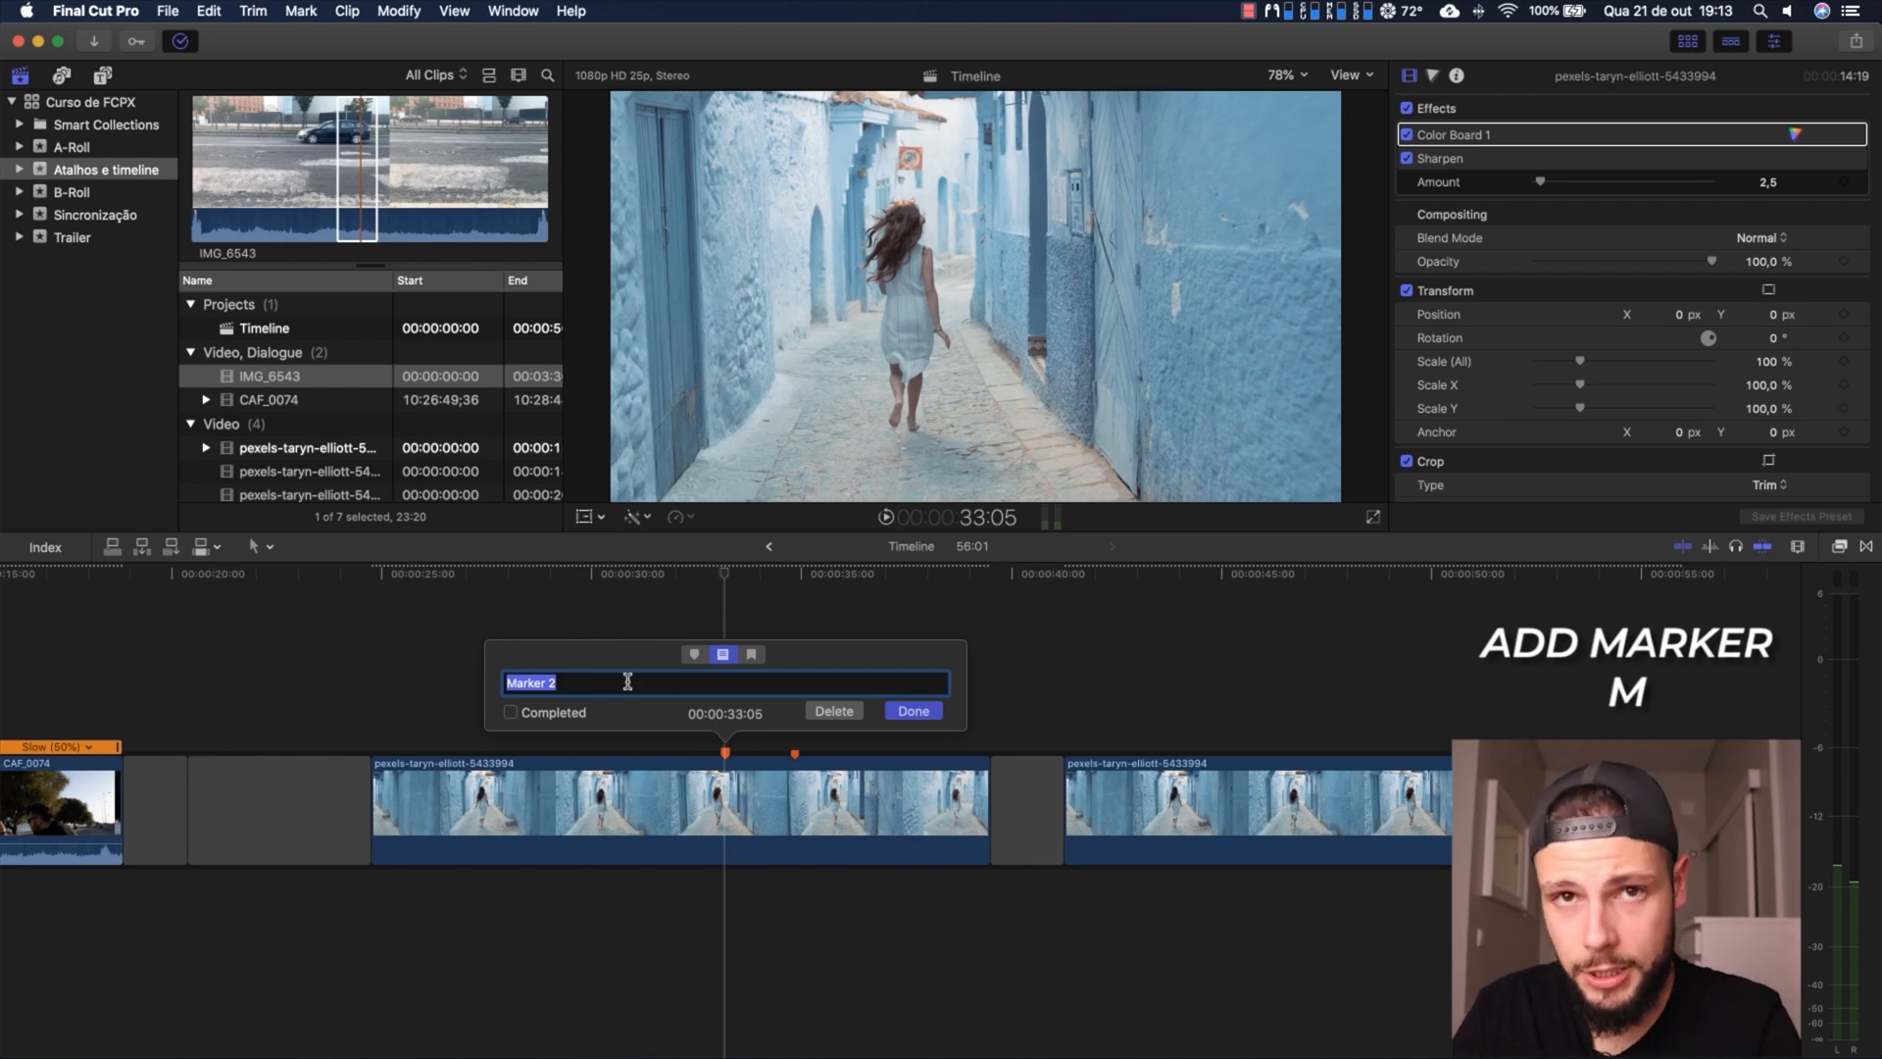
key(Return)
Play the timeline full screen from about 43:06 in the second pexels clip, and return to the editing view
click(871, 698)
click(1146, 682)
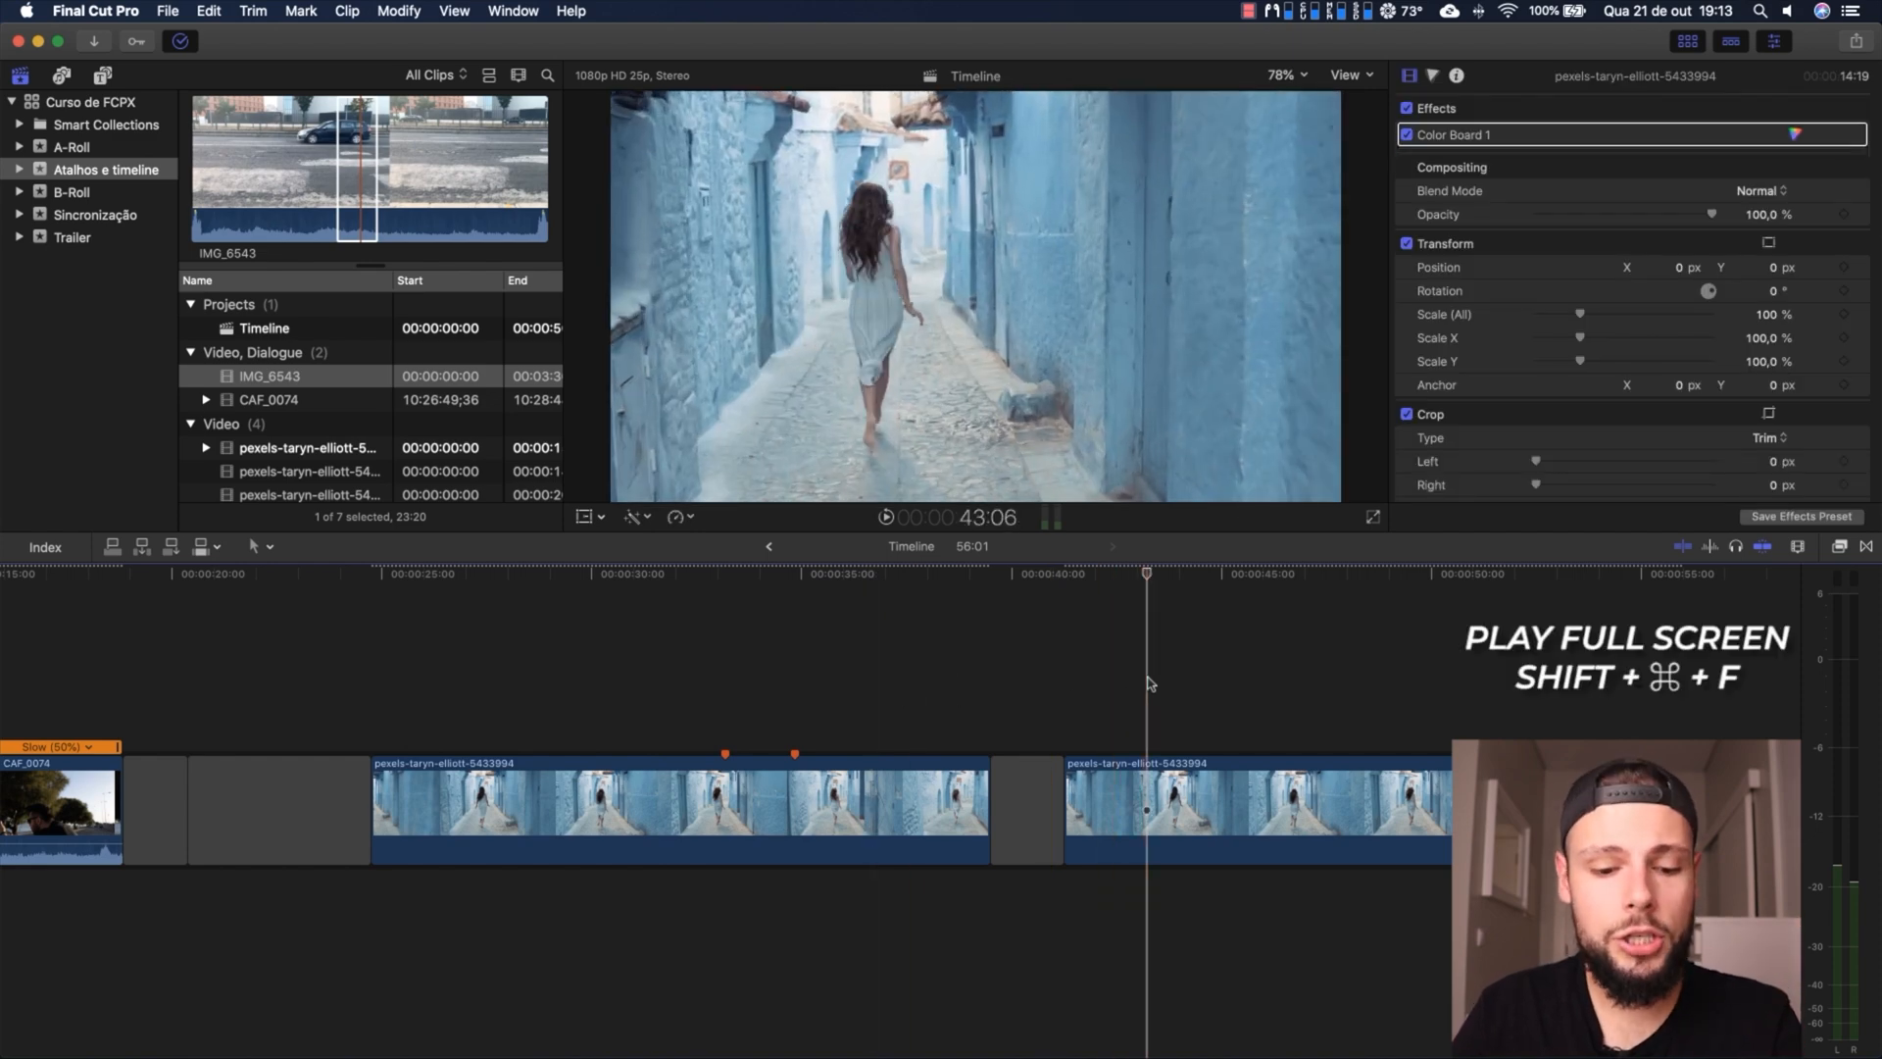
key(shift+super+f)
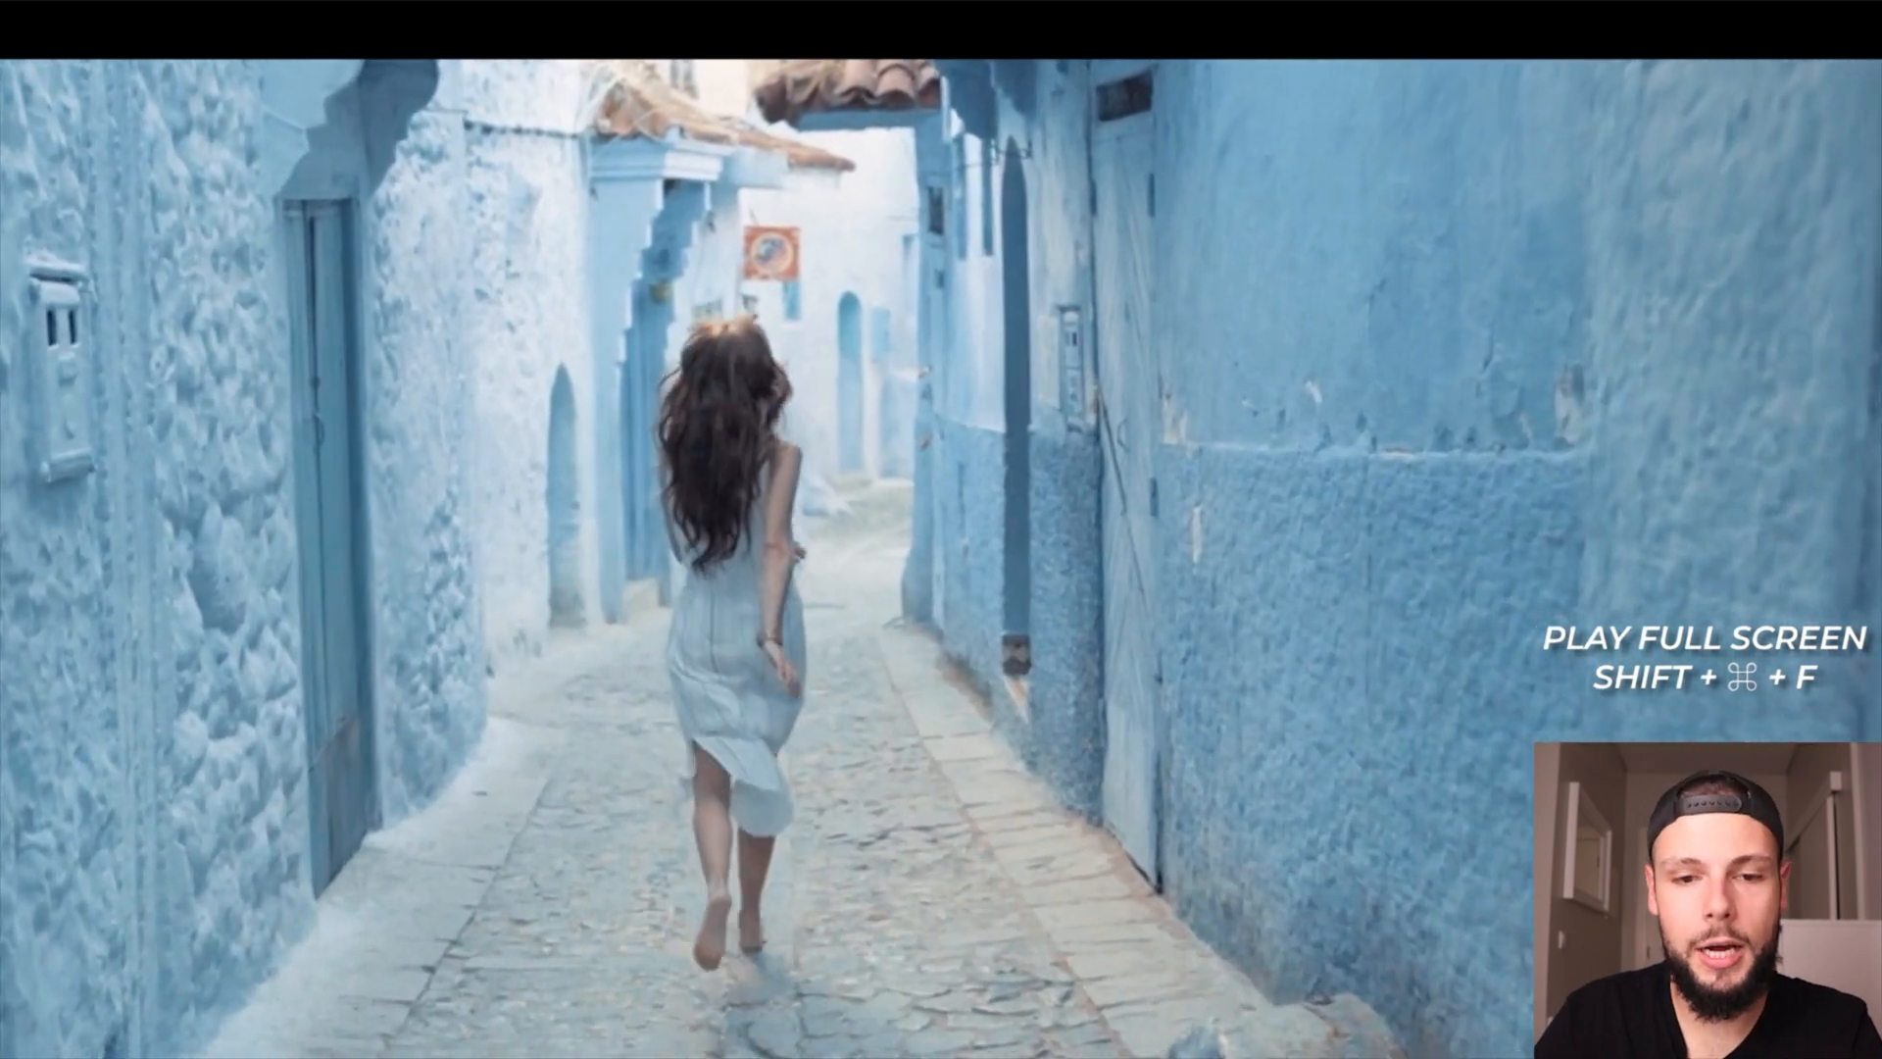
key(Escape)
Add a Basic Title above the second pexels clip at 45:03
click(1226, 706)
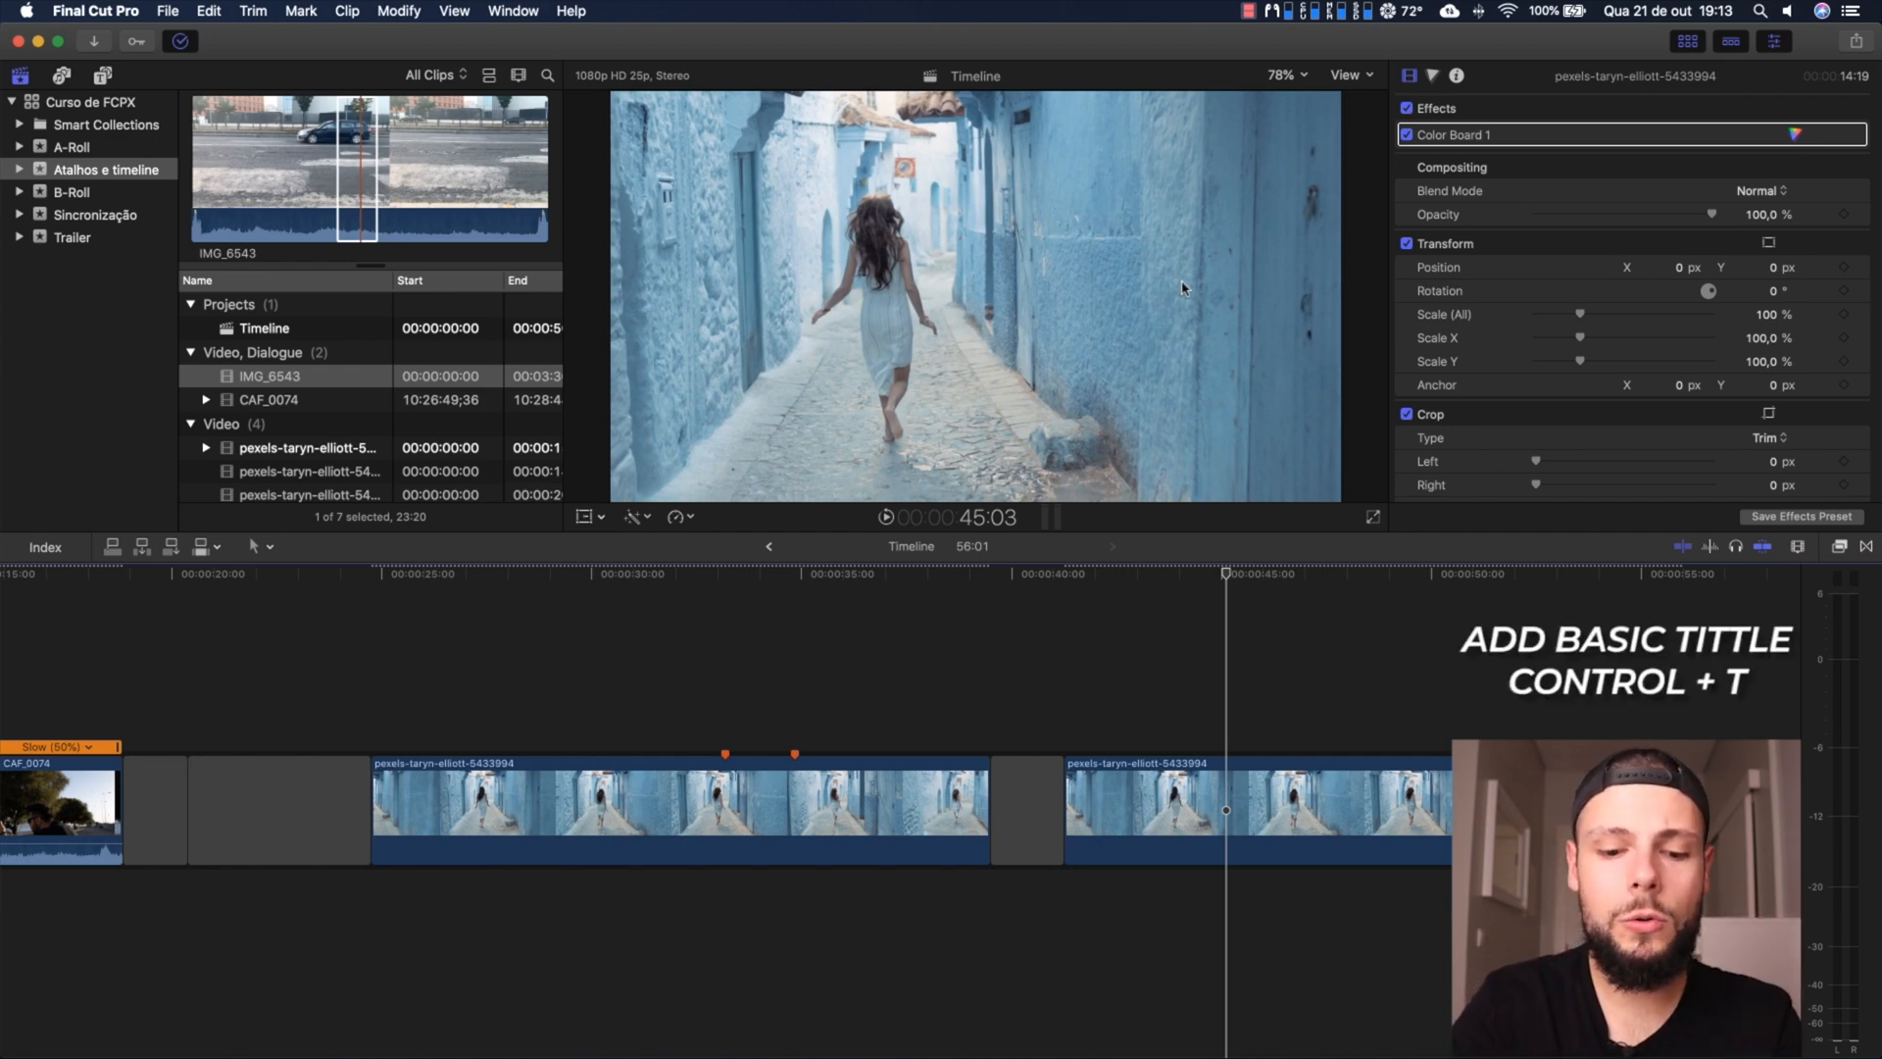
key(ctrl+t)
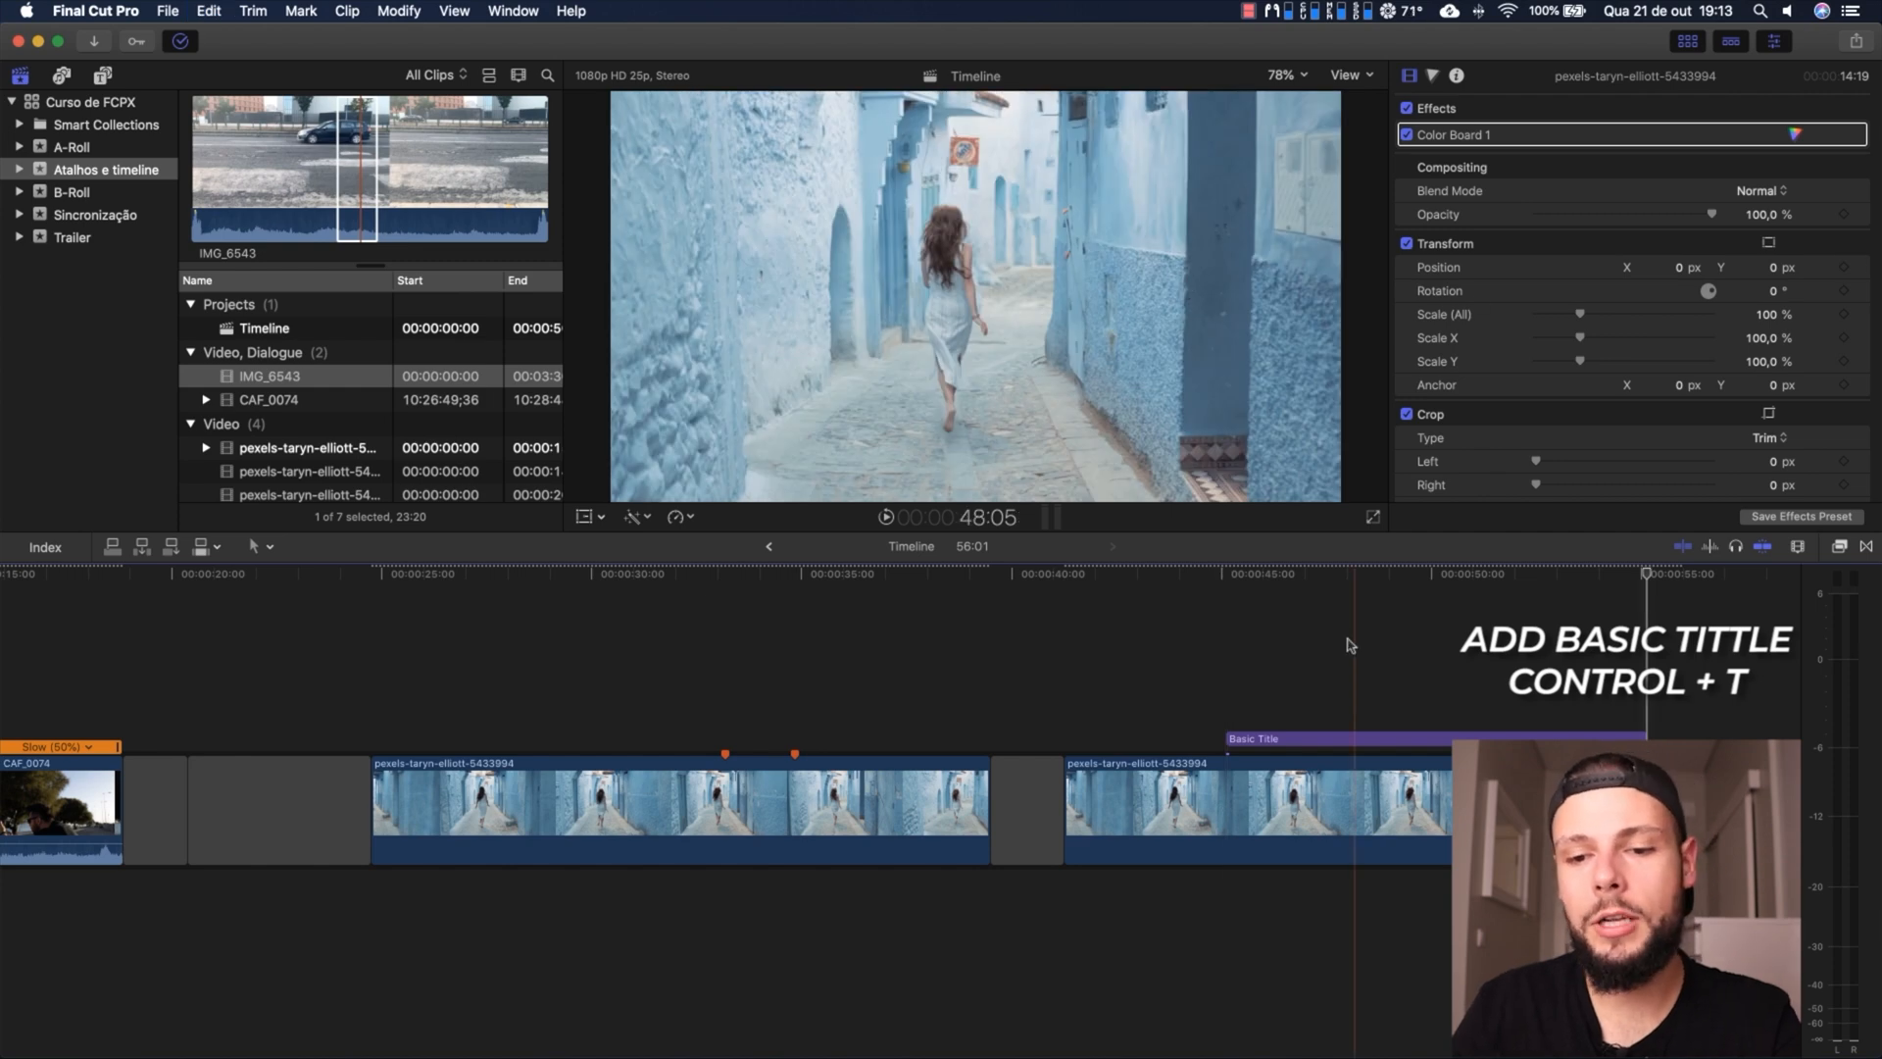
click(1365, 671)
click(1340, 740)
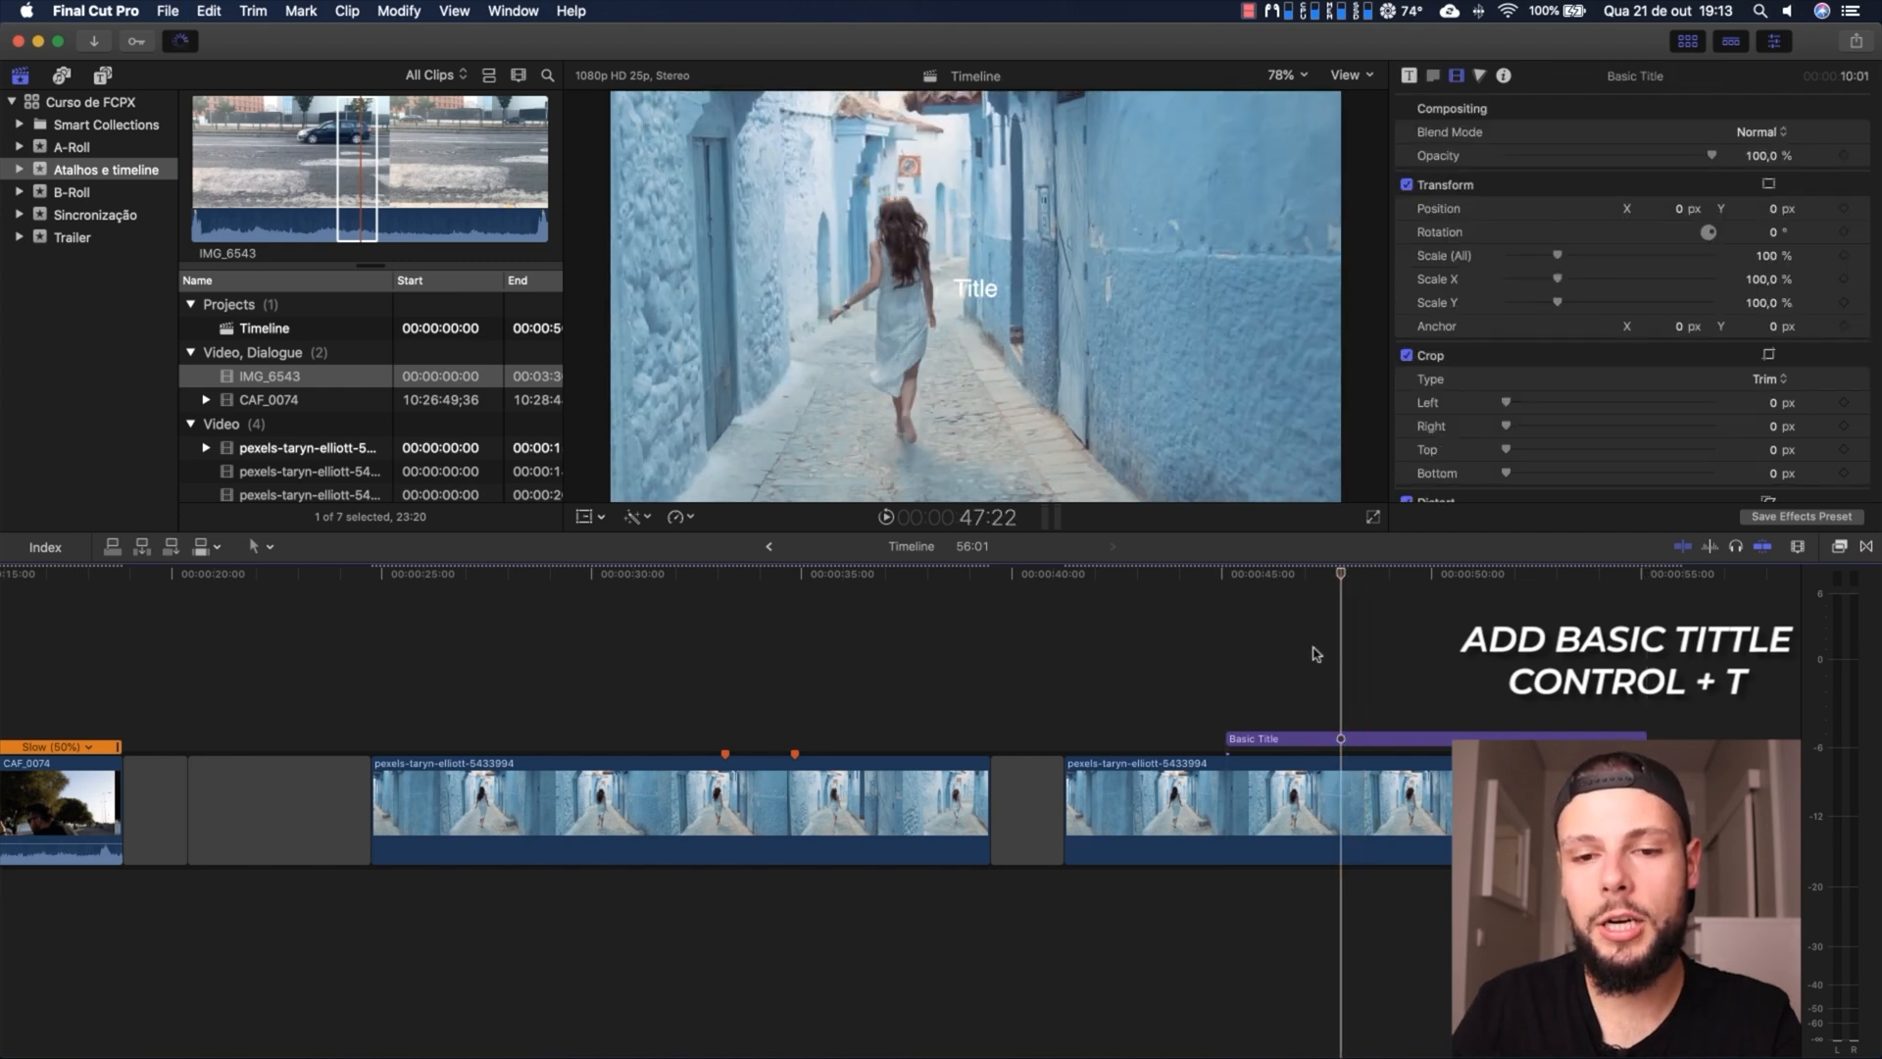
Examine the text formatting, position, rotation and scale settings of the Basic Title, and delete the title
double_click(975, 289)
scroll(1506, 392, down, 10)
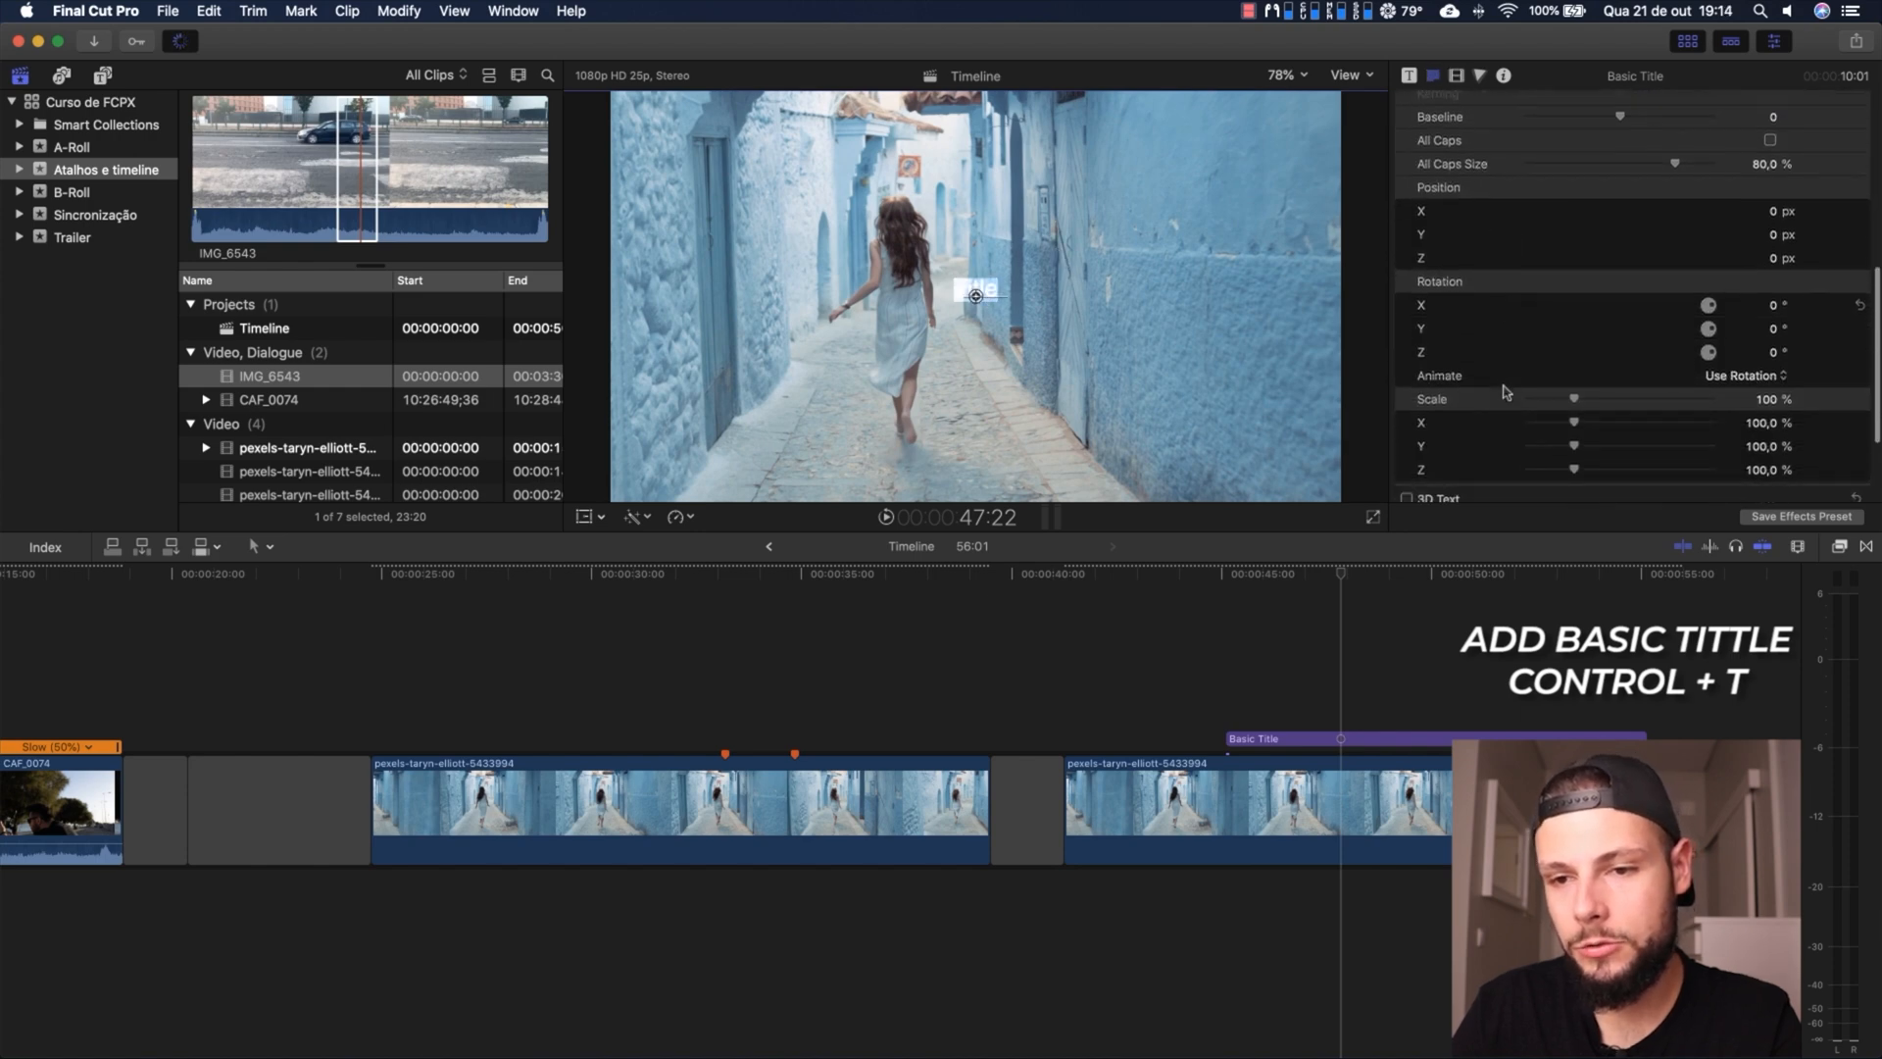
scroll(1507, 392, up, 5)
scroll(1506, 392, up, 5)
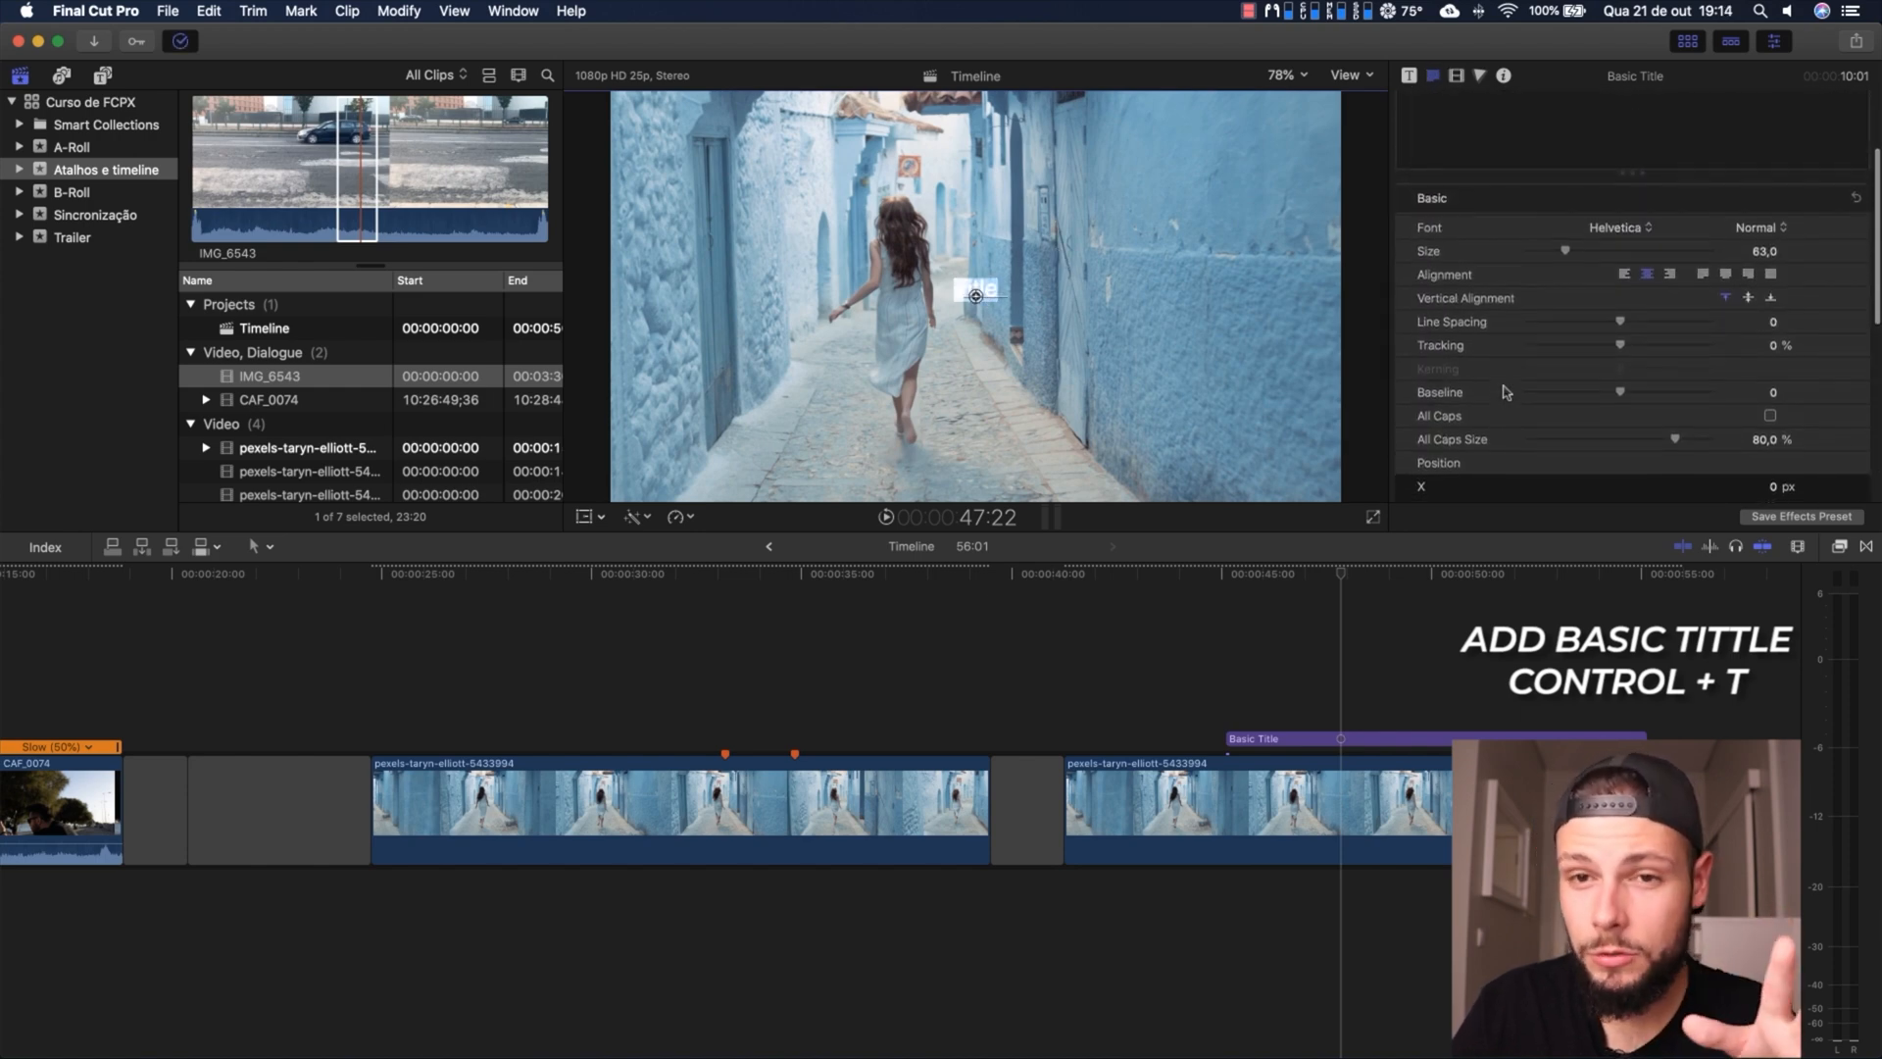
click(1304, 743)
key(BackSpace)
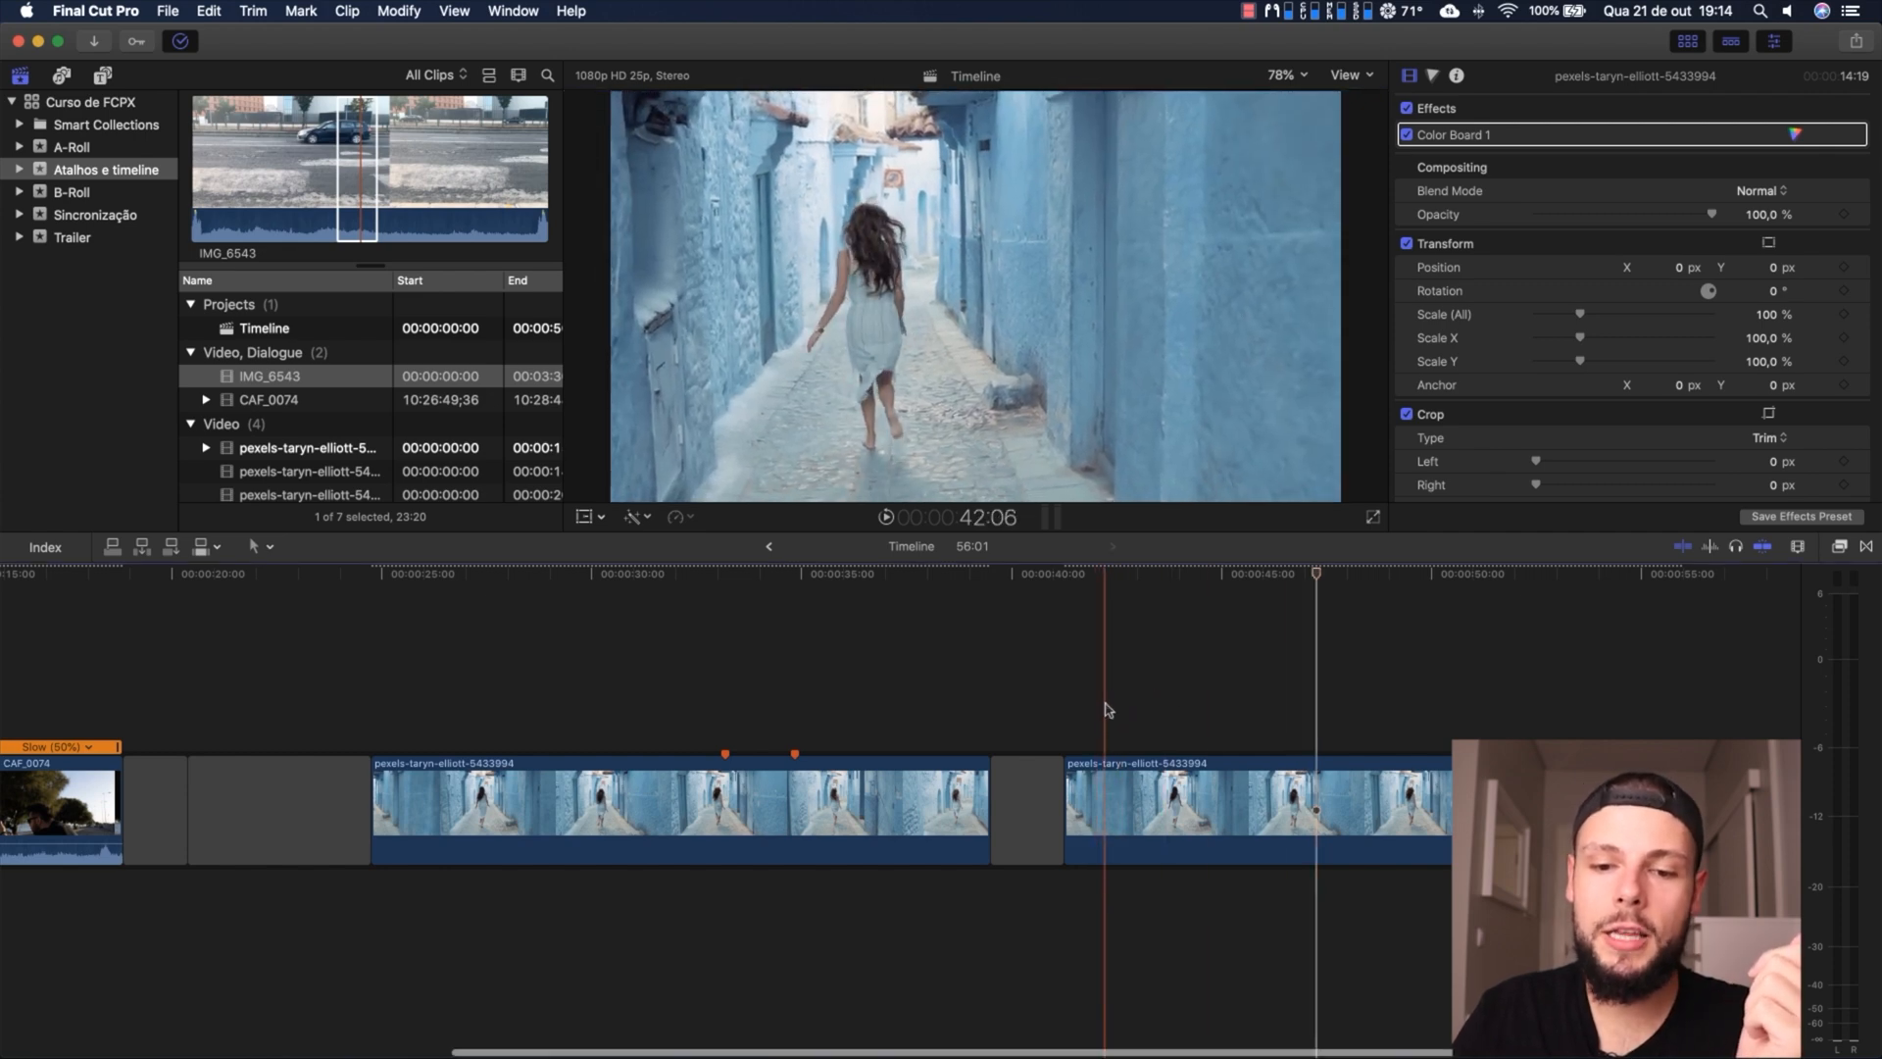
Cut the first pexels clip into shorter segments and add the default transition at cuts between them
click(1117, 803)
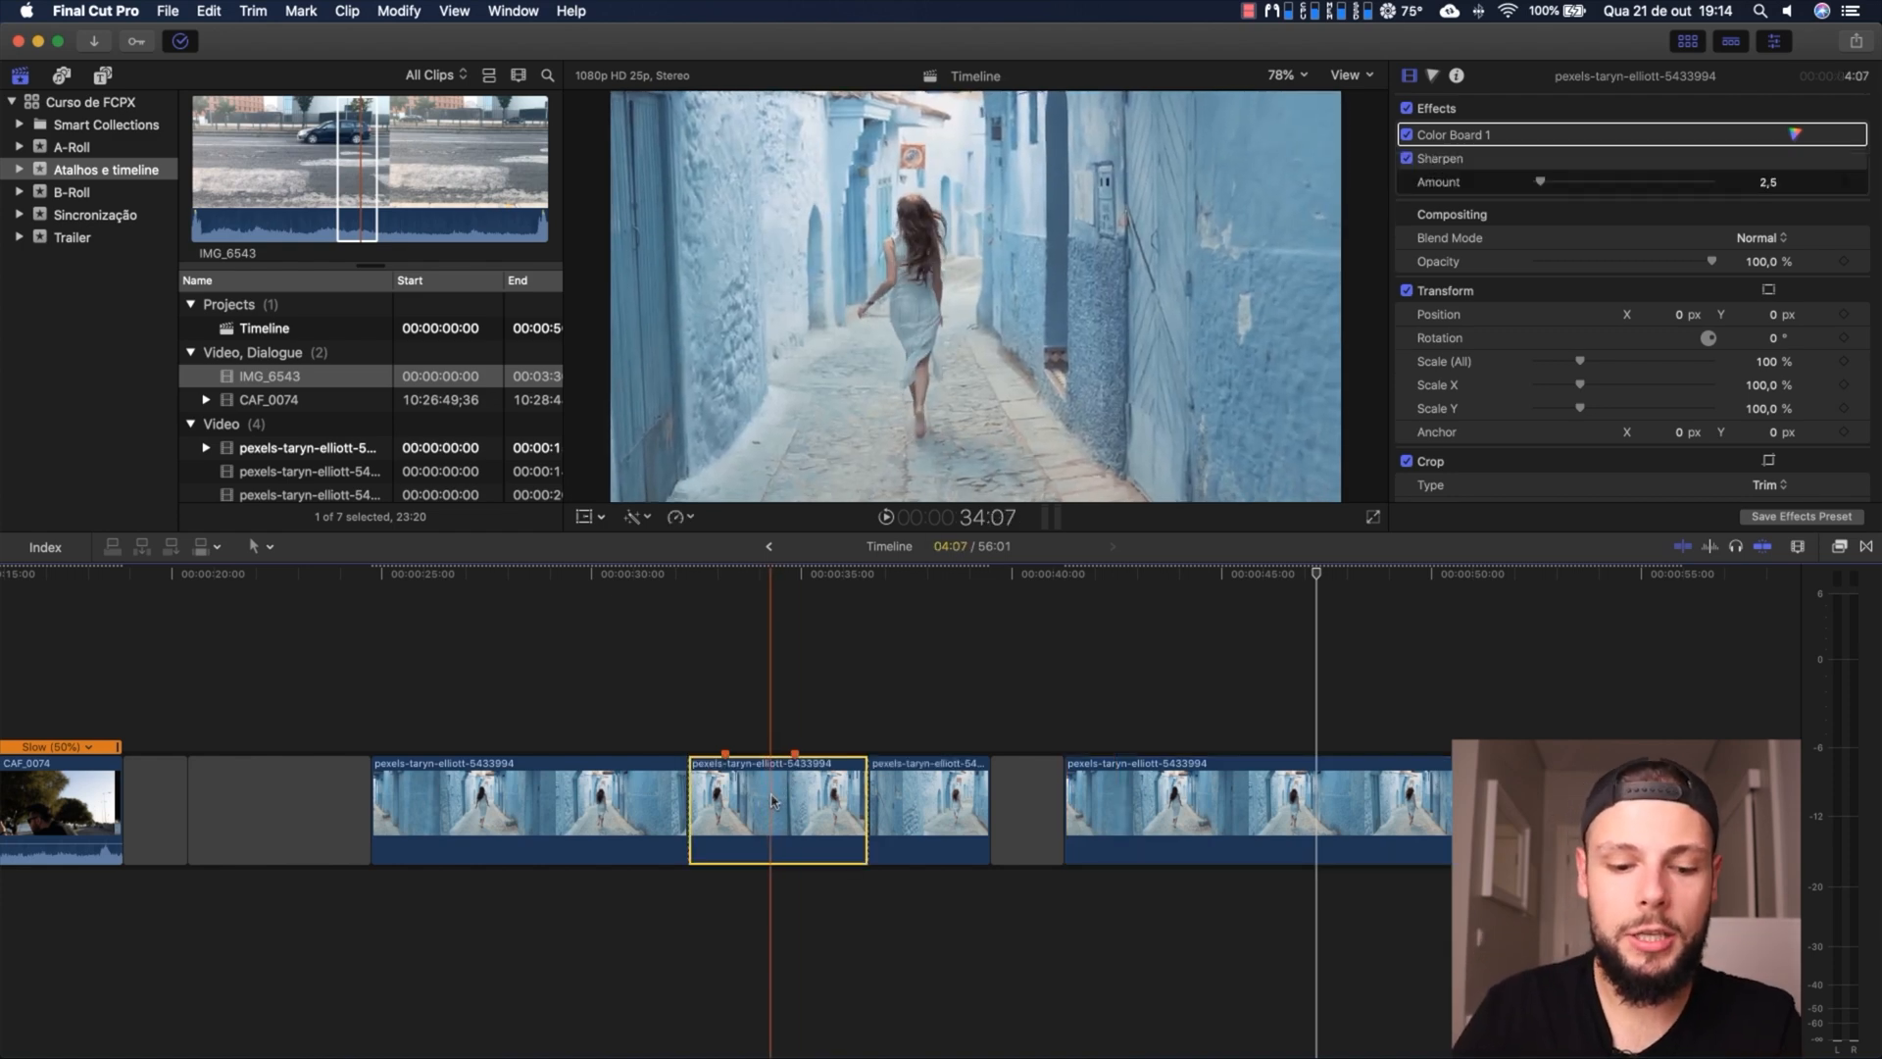
key(super+t)
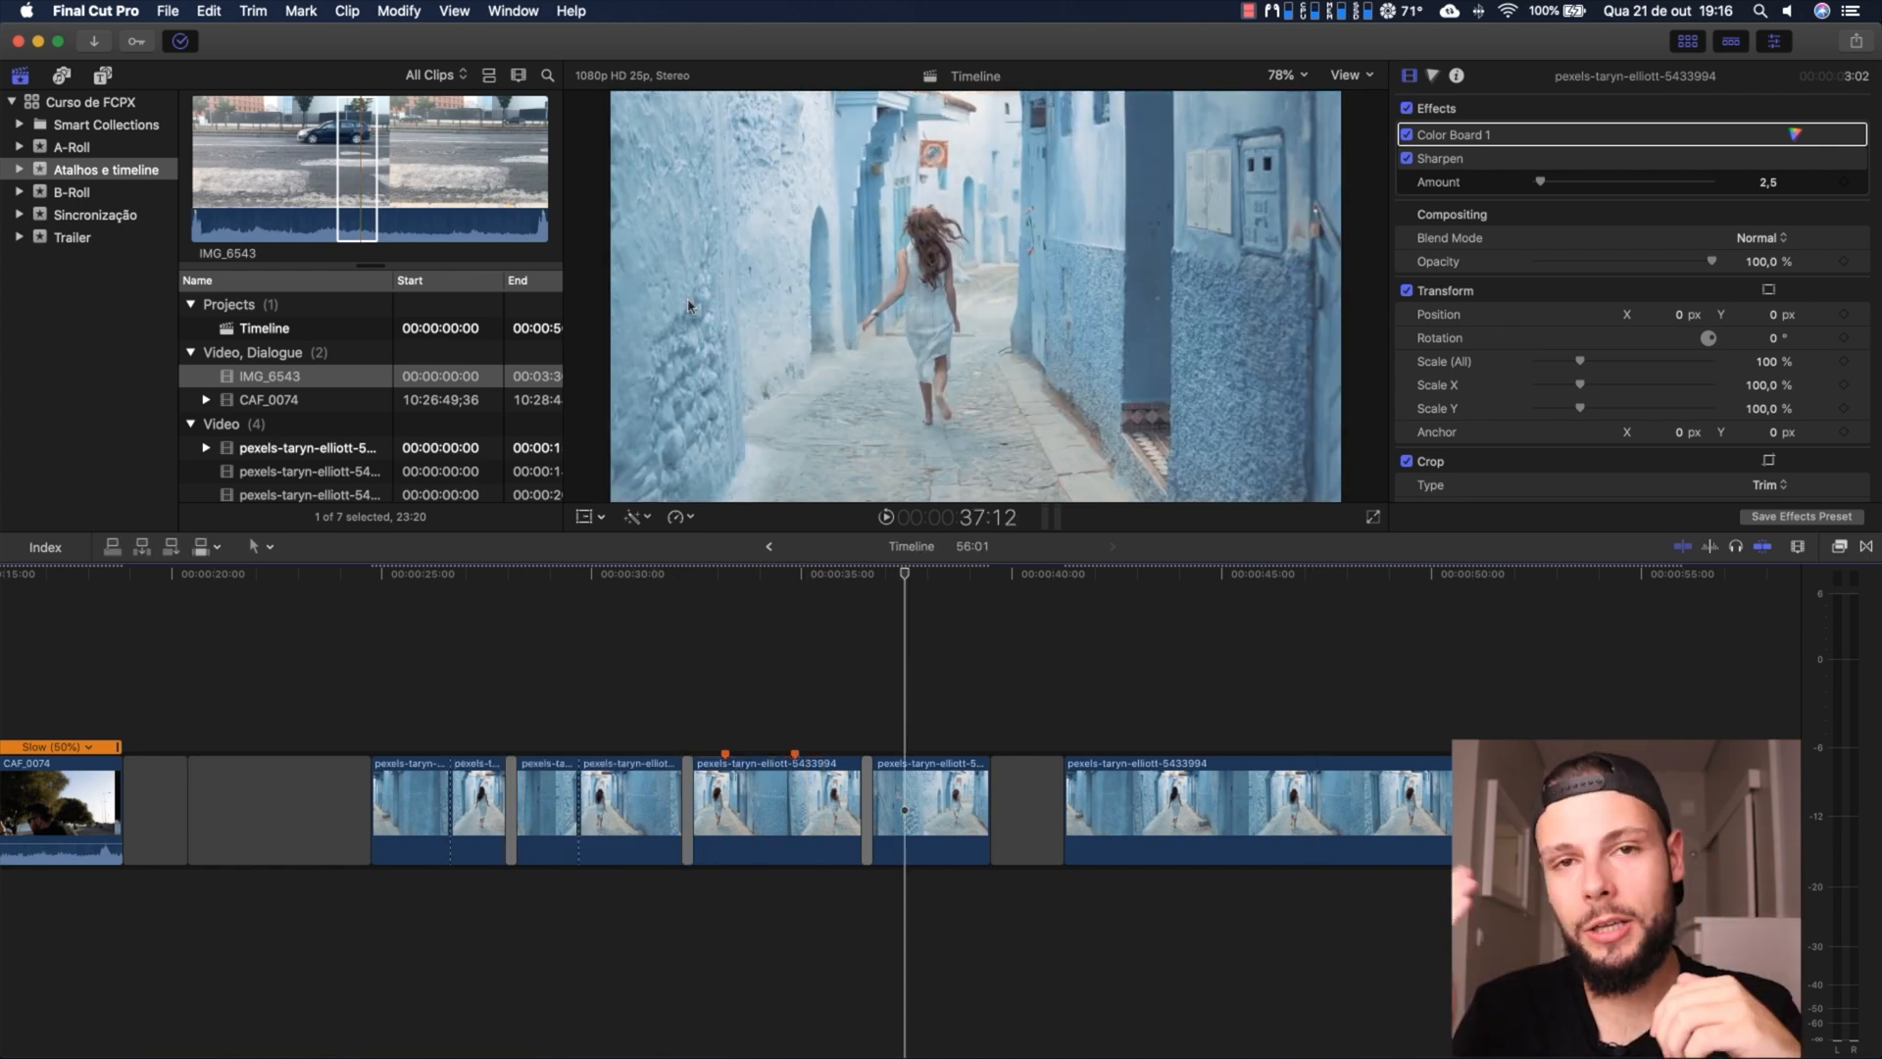
Make Master File the default share destination, and open the export settings for sharing the timeline to it
click(1858, 41)
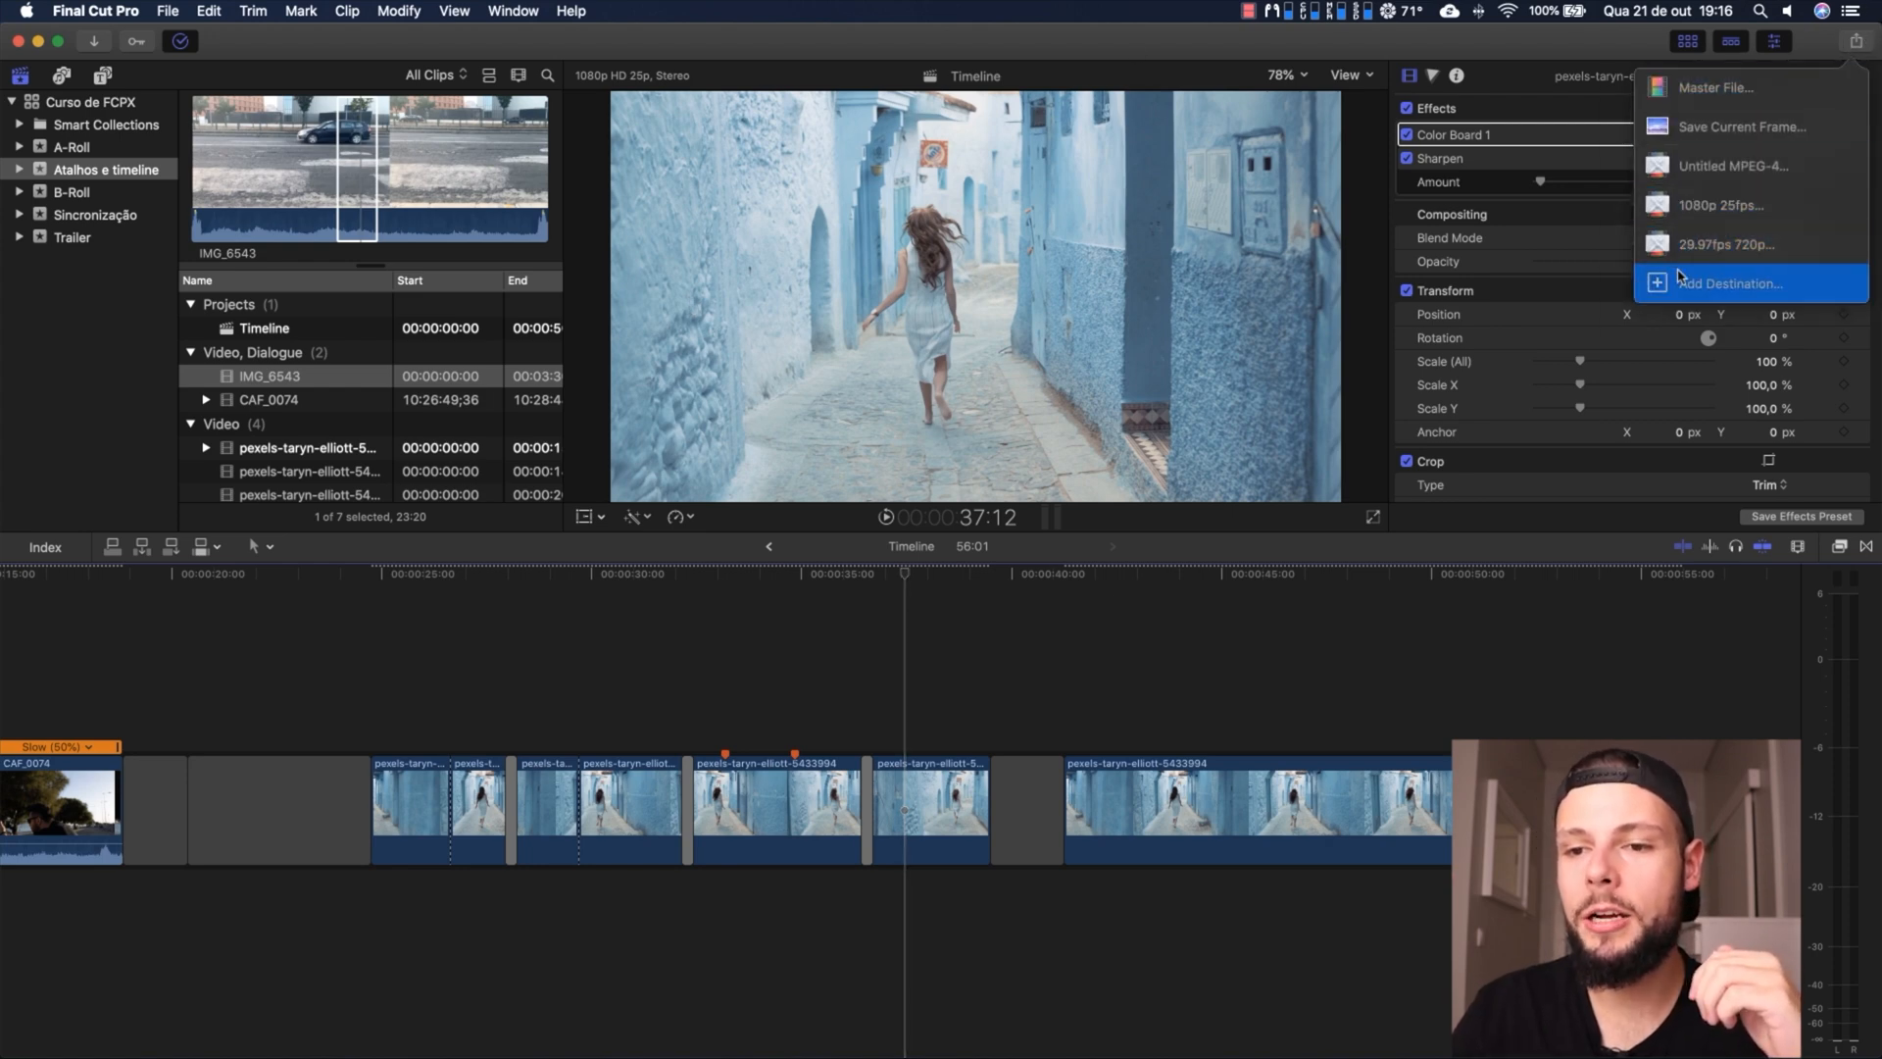
click(1725, 282)
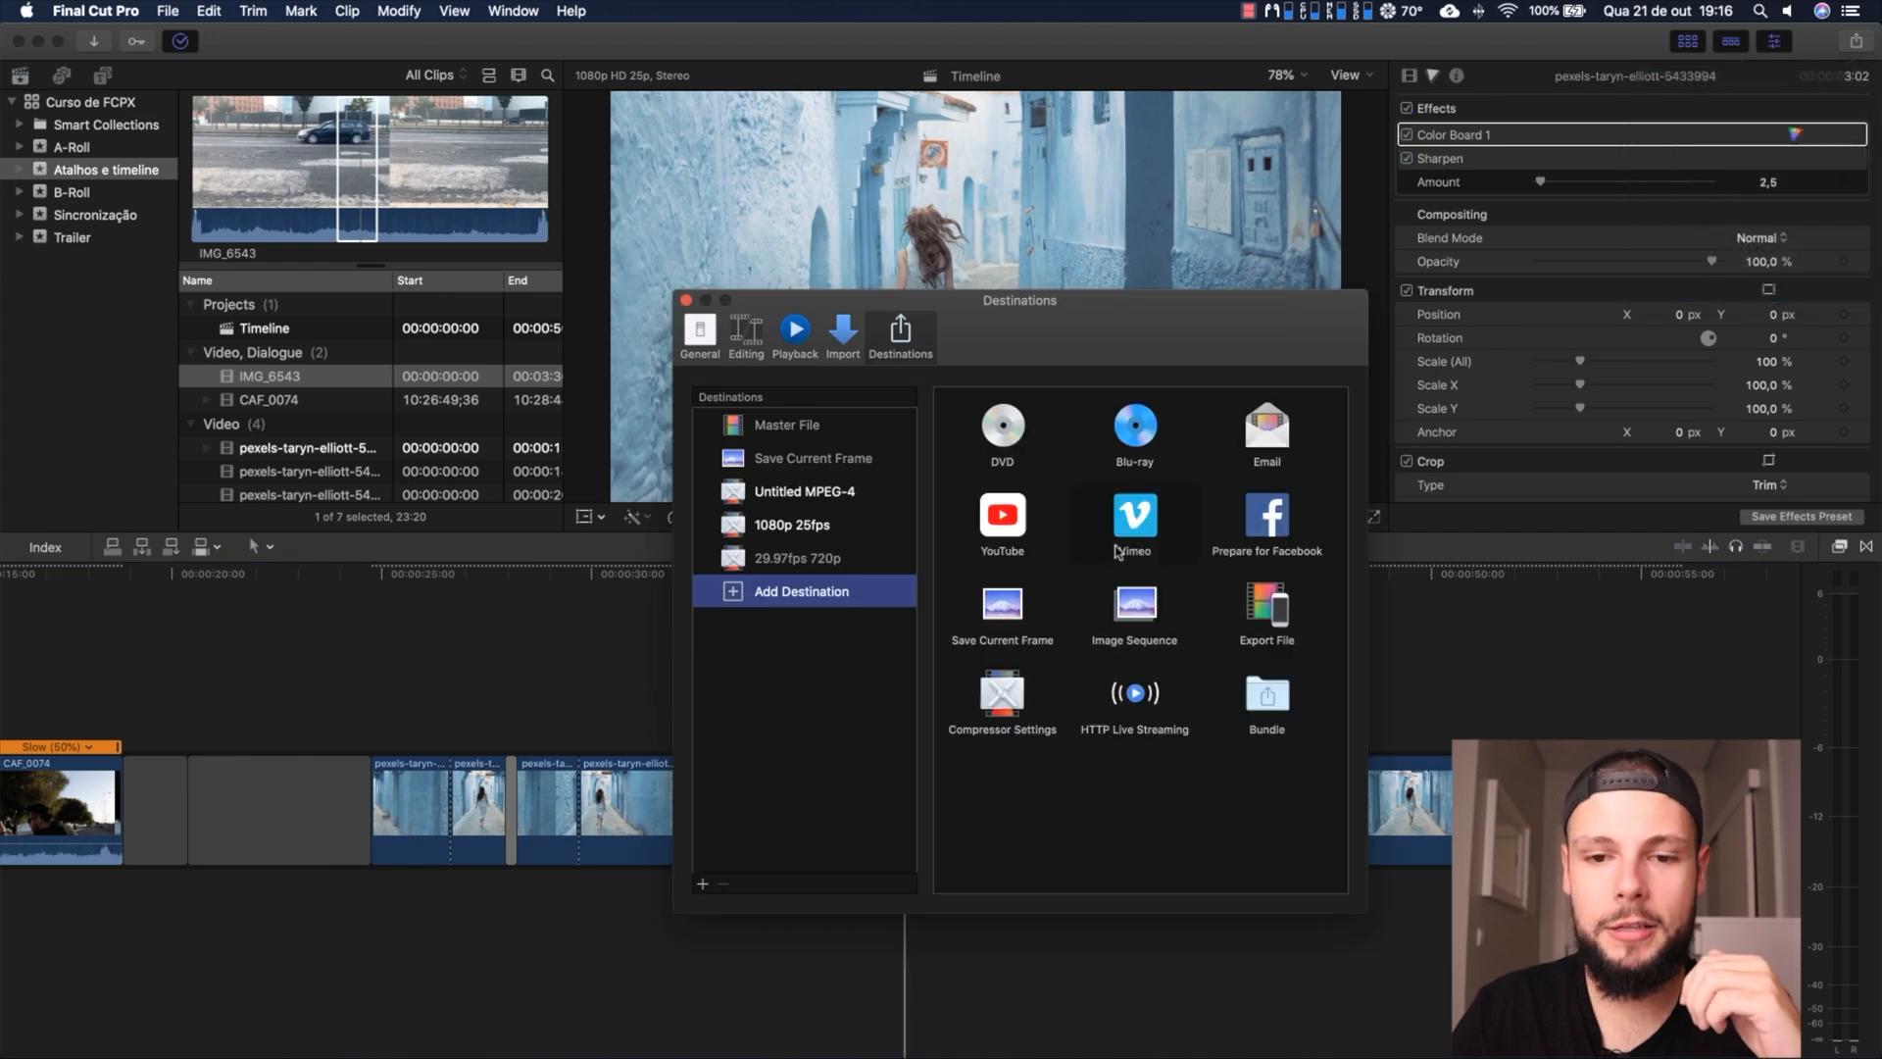
click(780, 426)
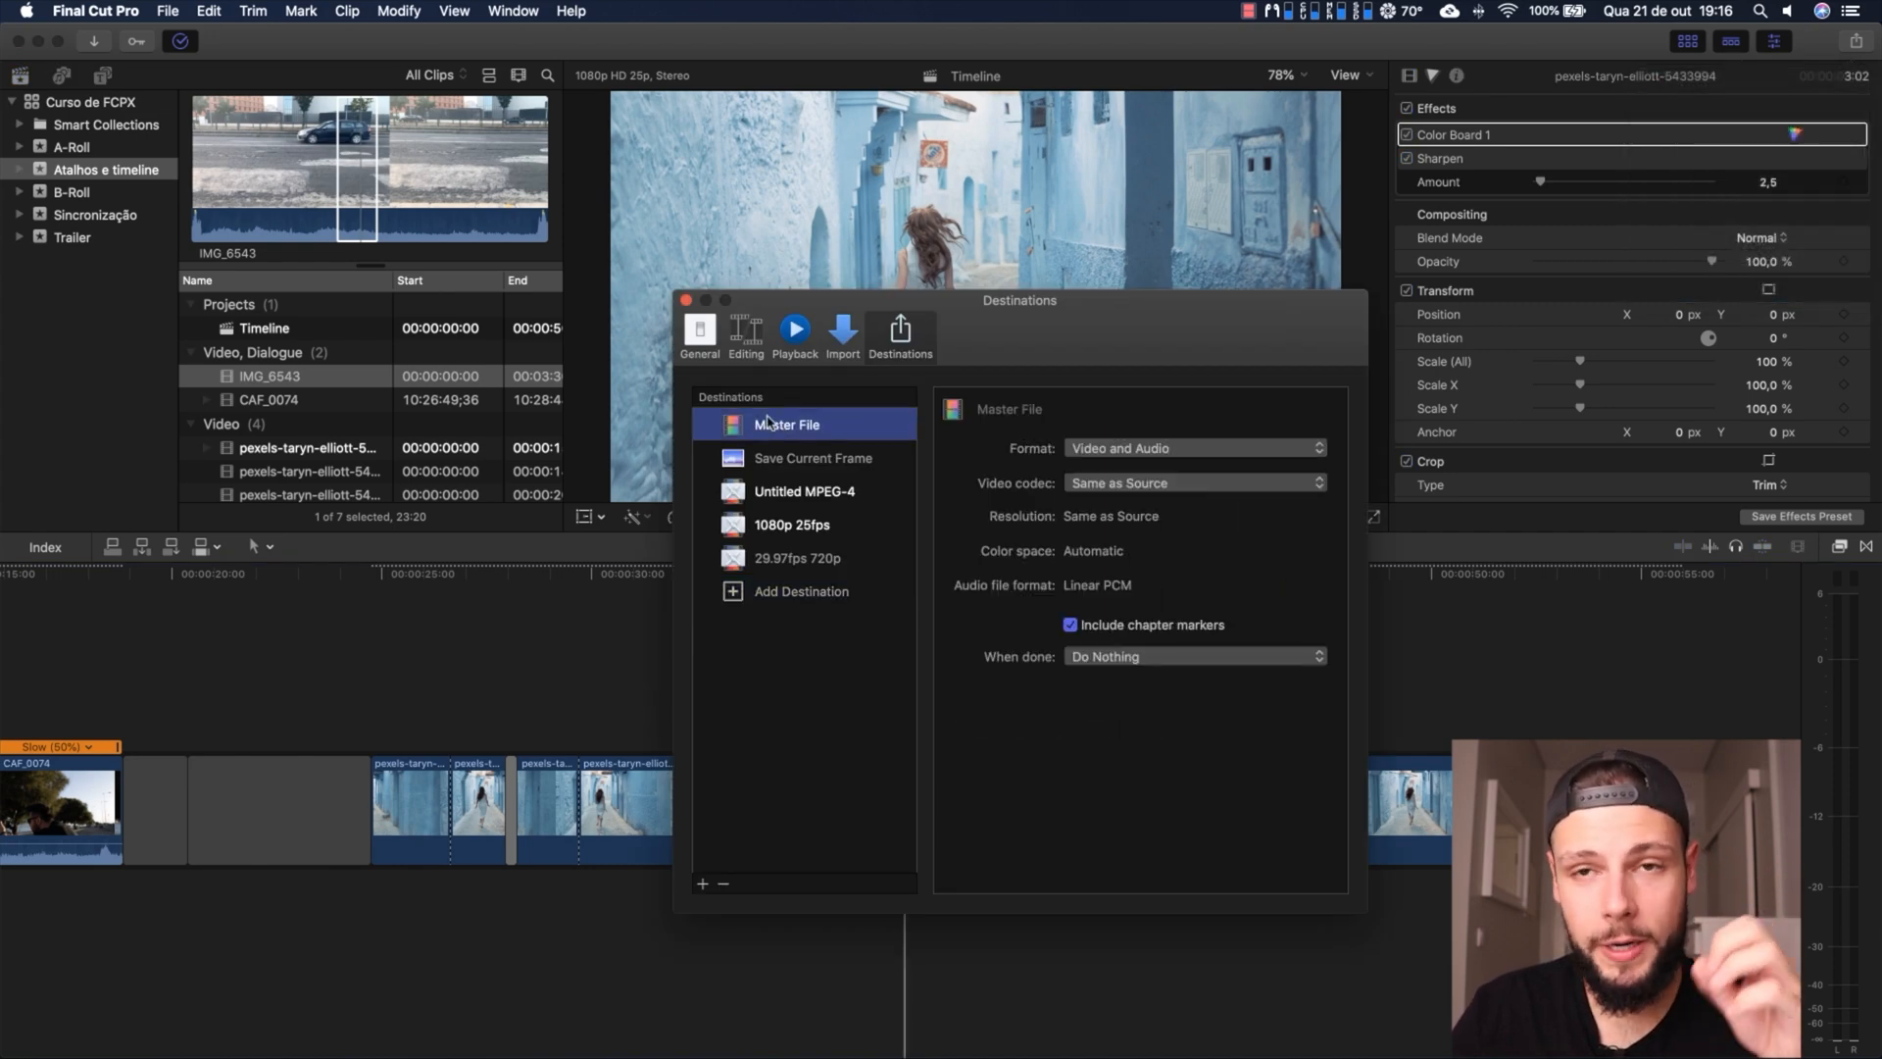
right_click(768, 422)
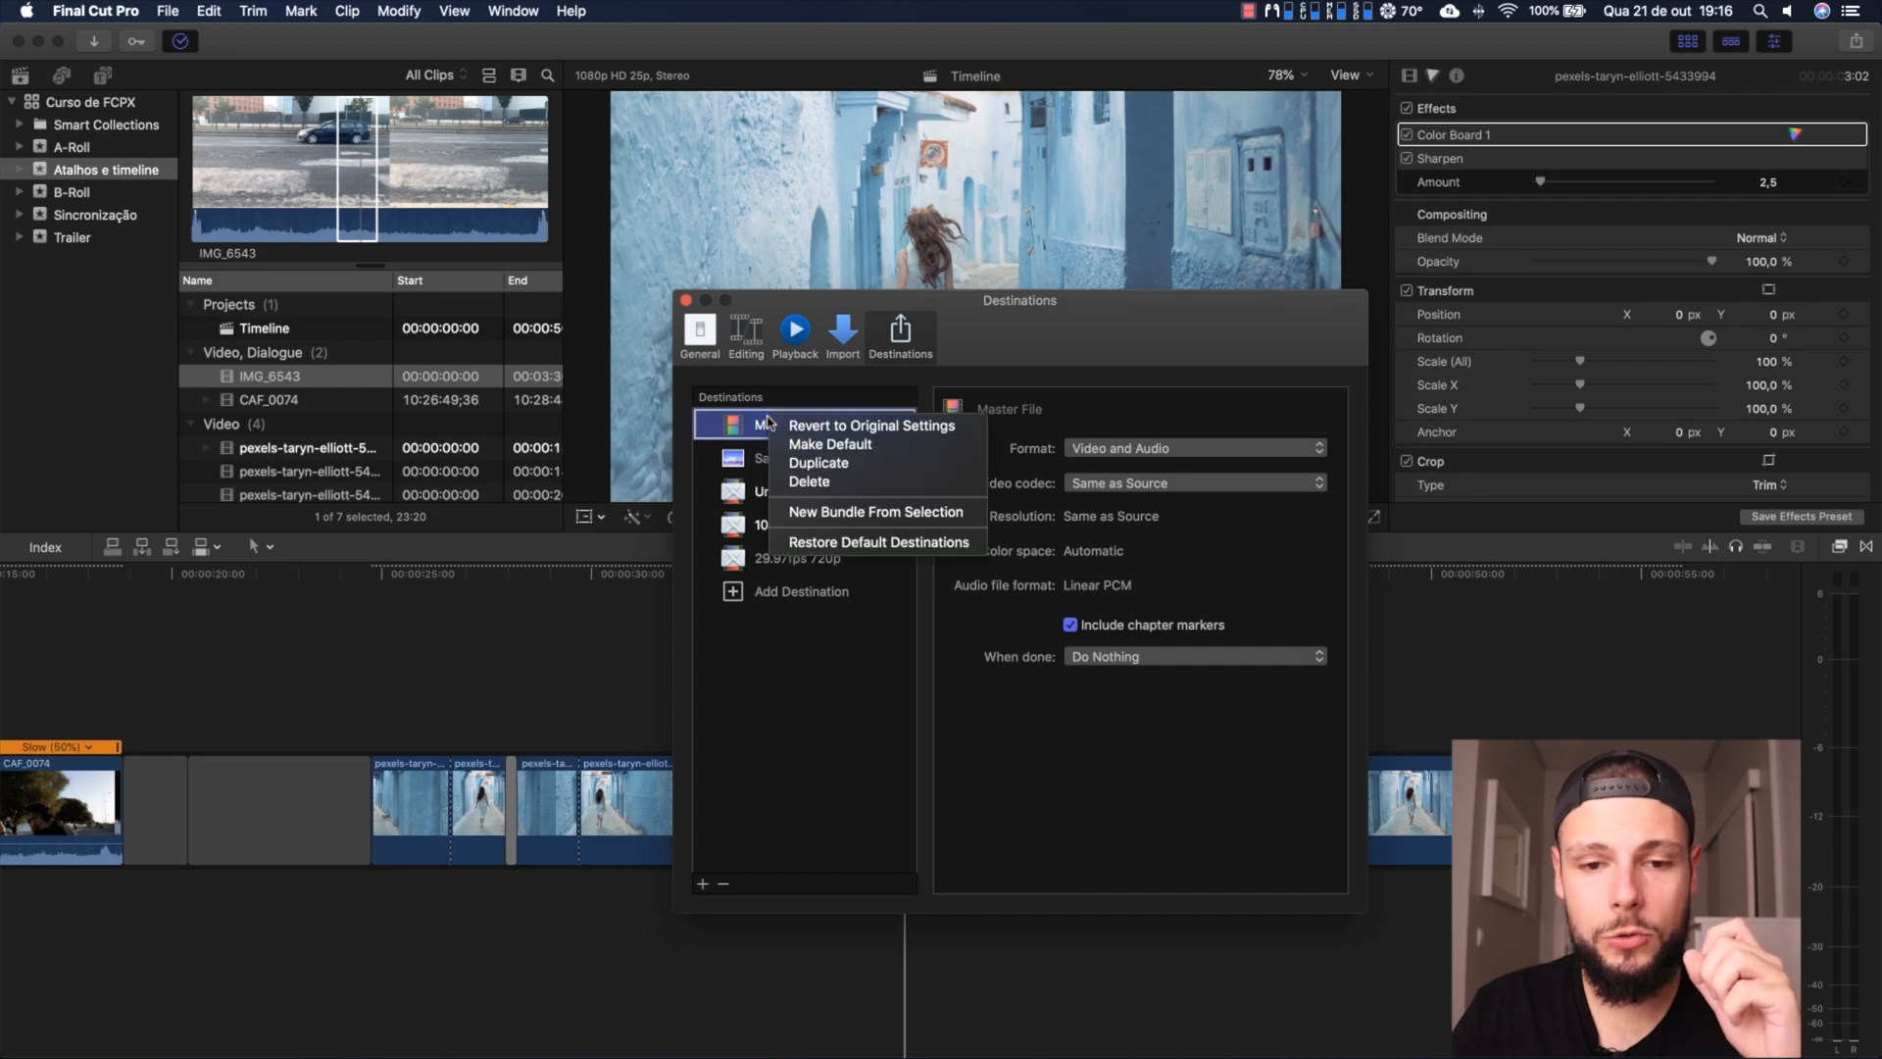
click(803, 447)
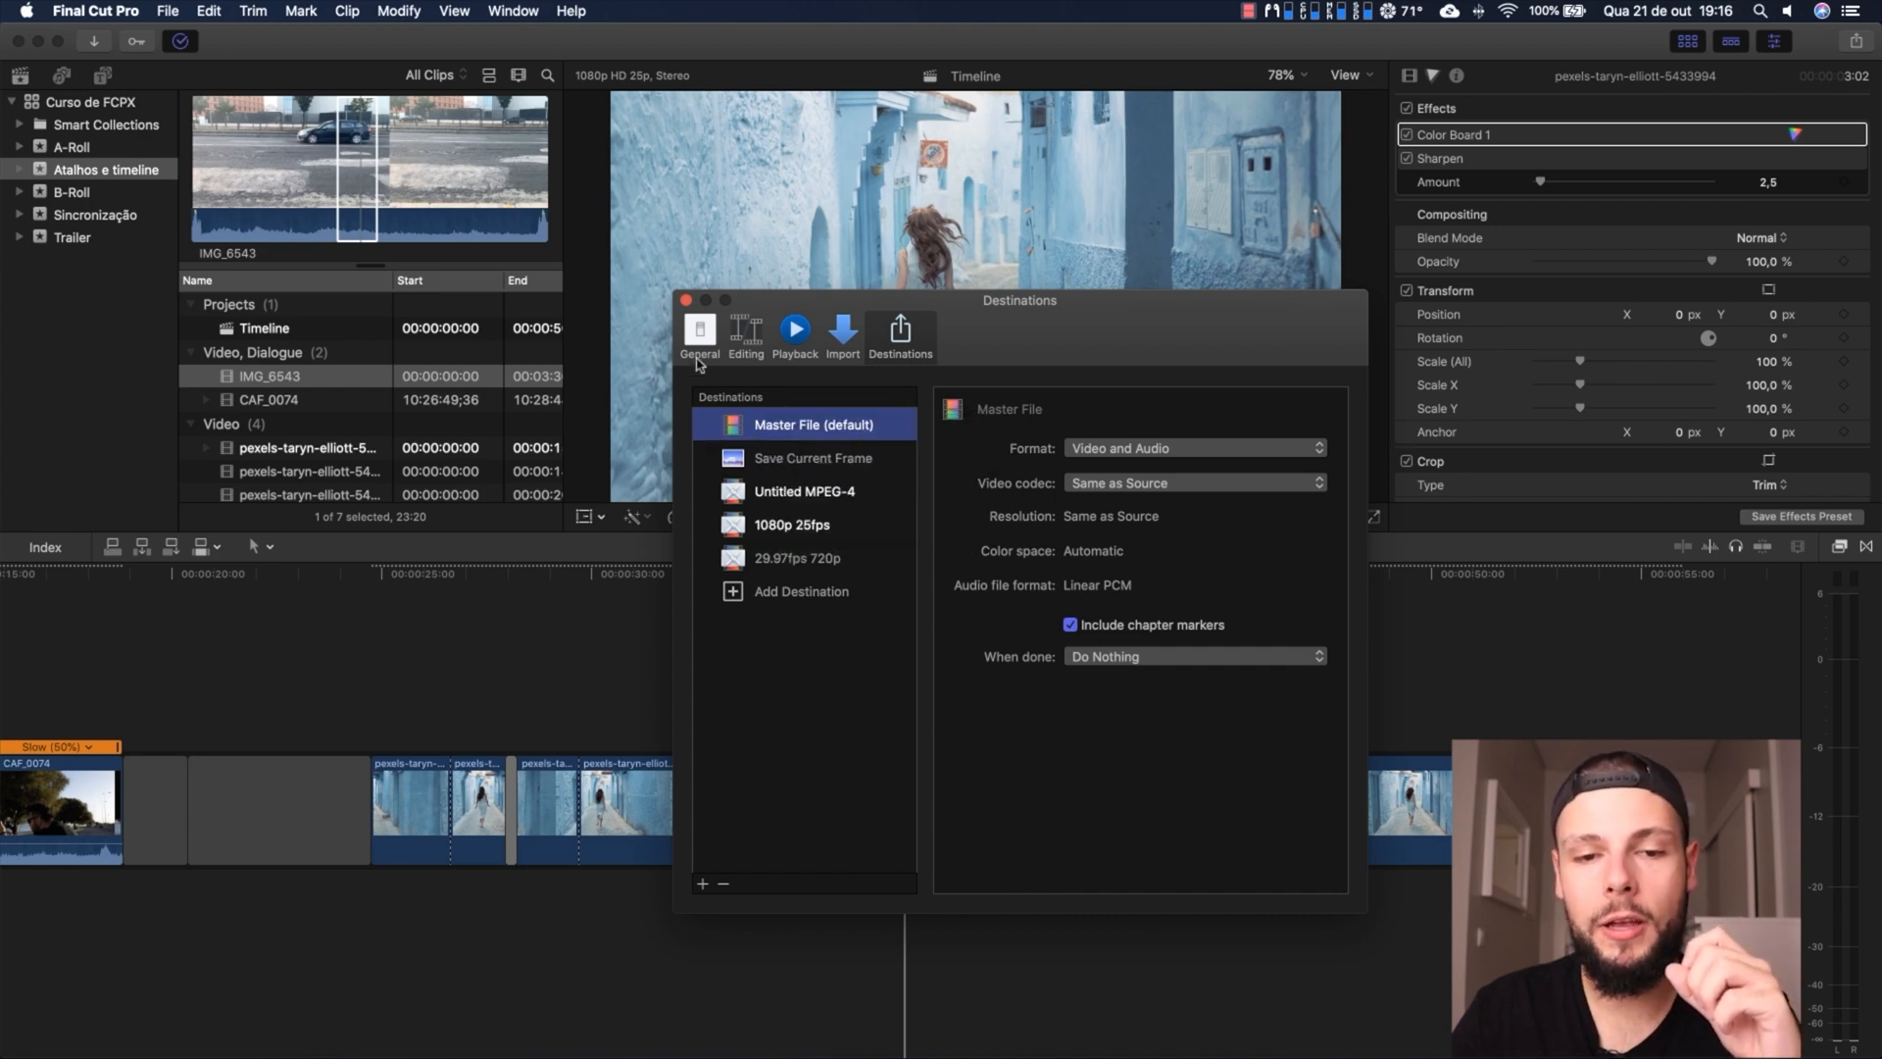
click(686, 301)
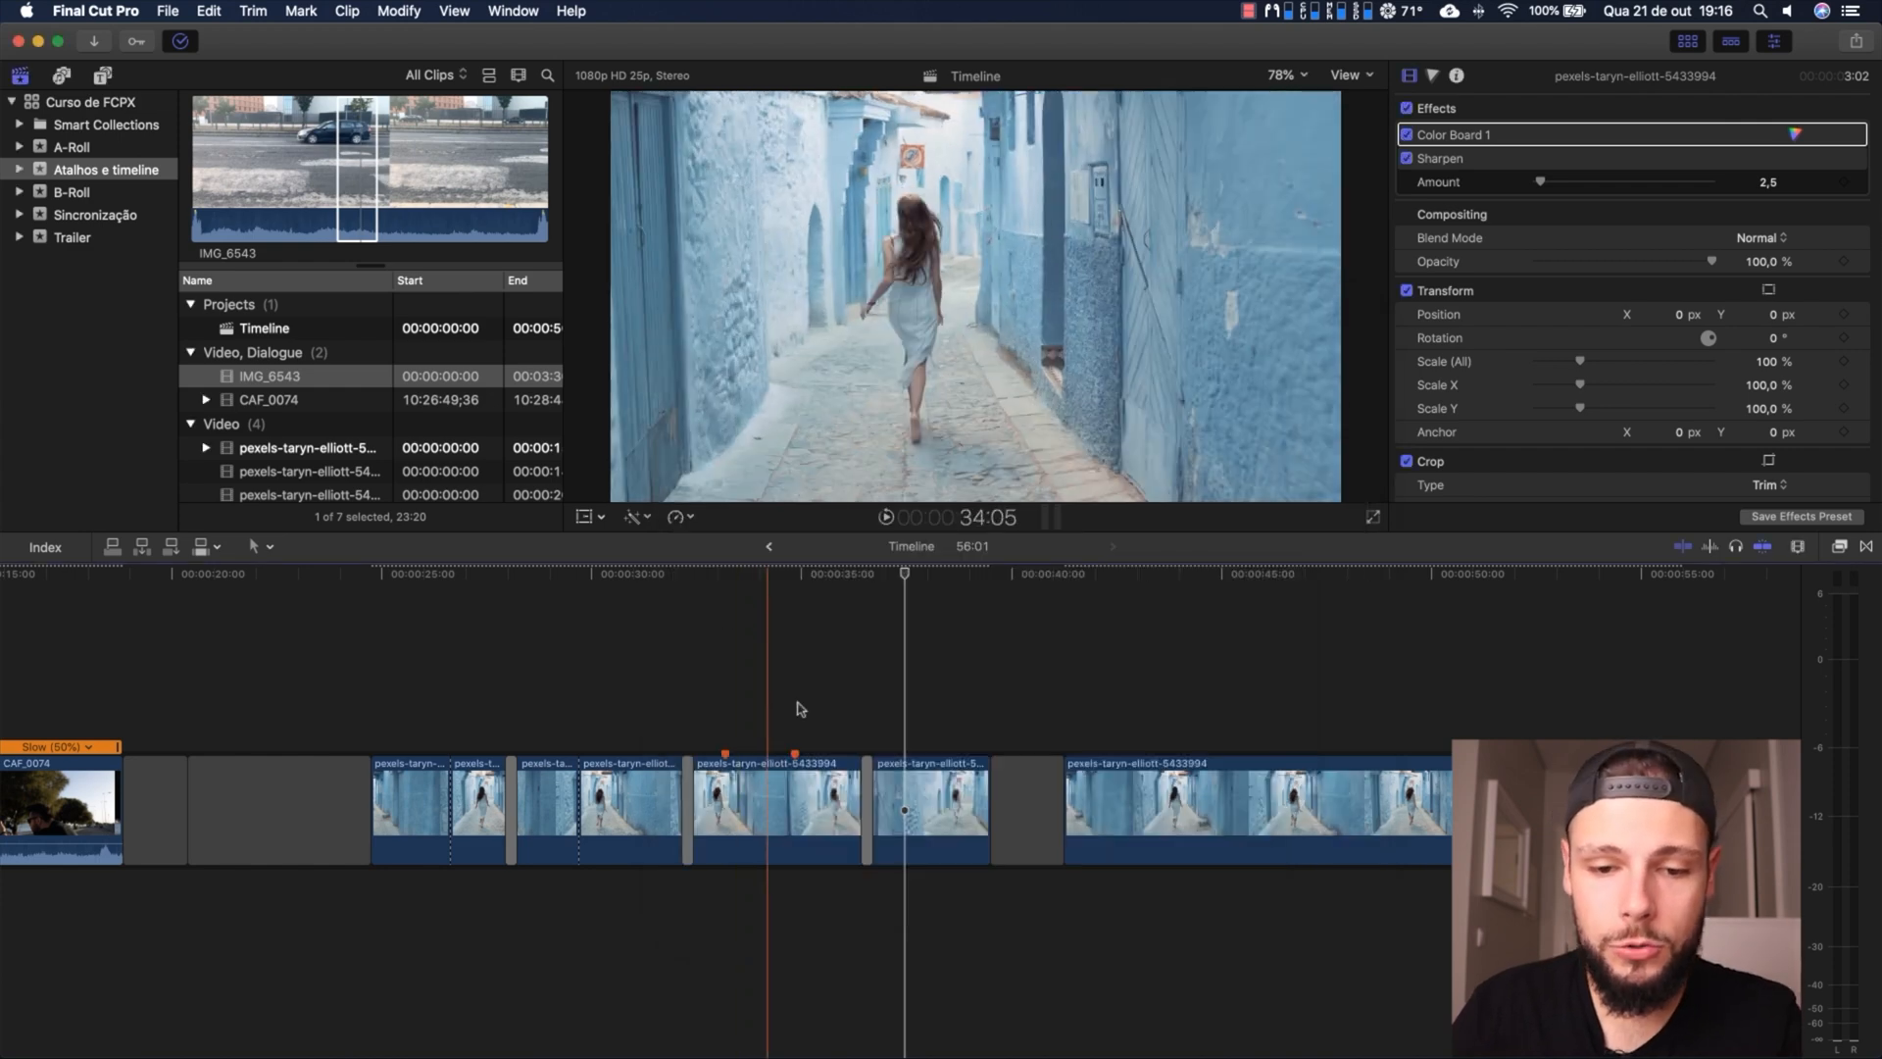
key(cmd+e)
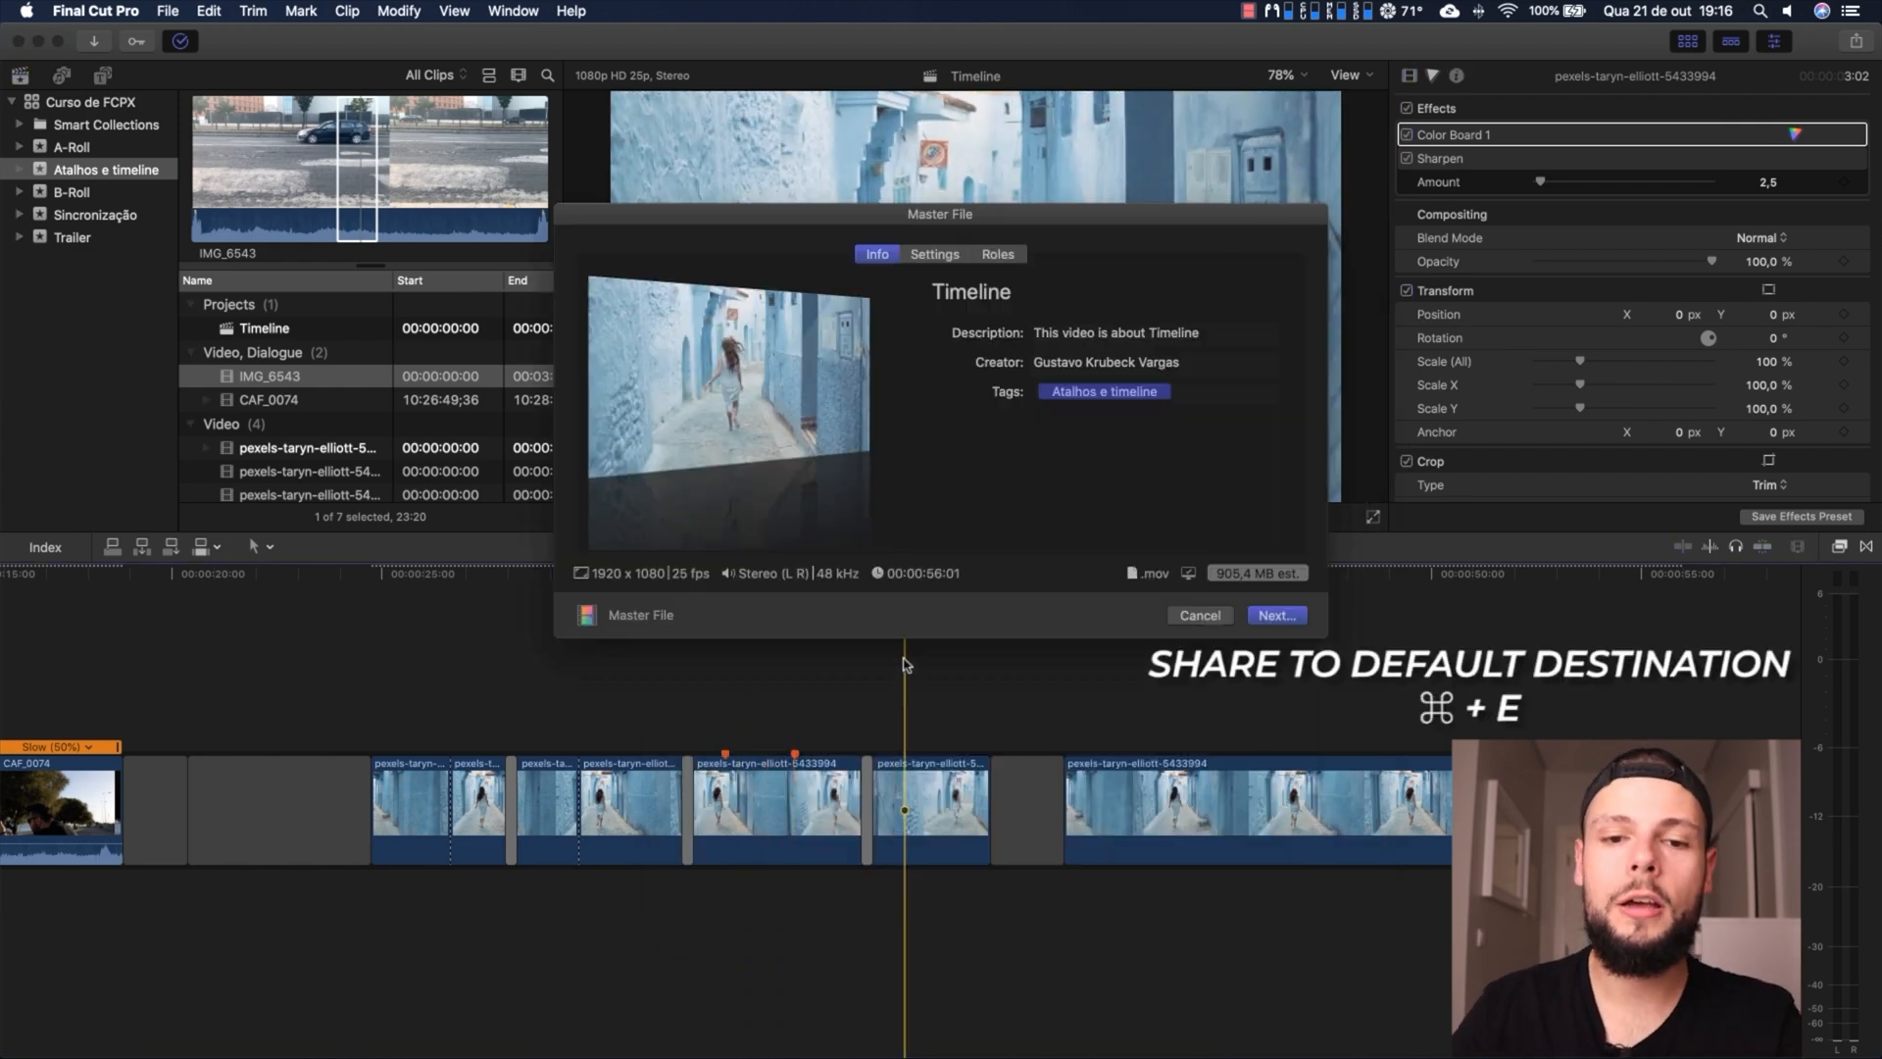